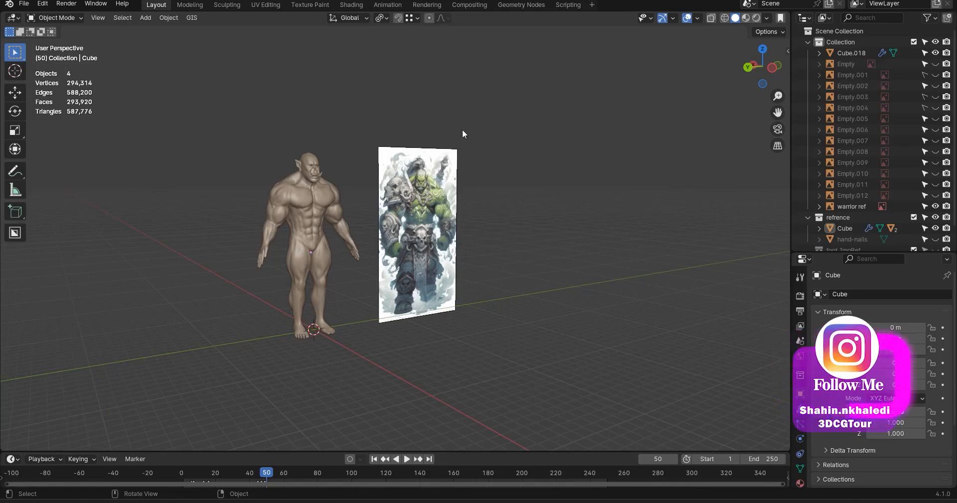
# Align the view to left orthographic and compare the orc body model with the warrior reference image
pyautogui.scroll(3, 405, 266)
pyautogui.moveTo(439, 271)
pyautogui.mouseDown(button='middle')
pyautogui.moveTo(452, 286)
pyautogui.moveTo(387, 291)
pyautogui.moveTo(443, 284)
pyautogui.mouseUp(button='middle')
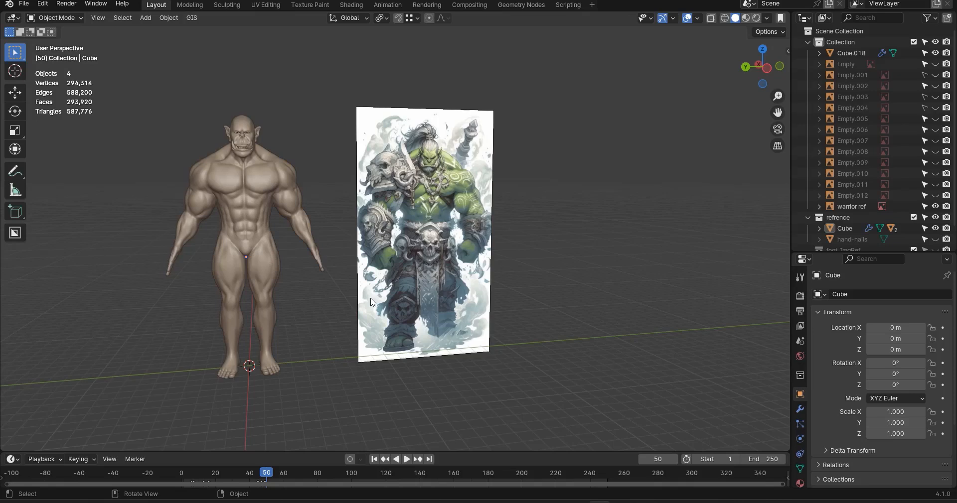
pyautogui.scroll(5, 416, 303)
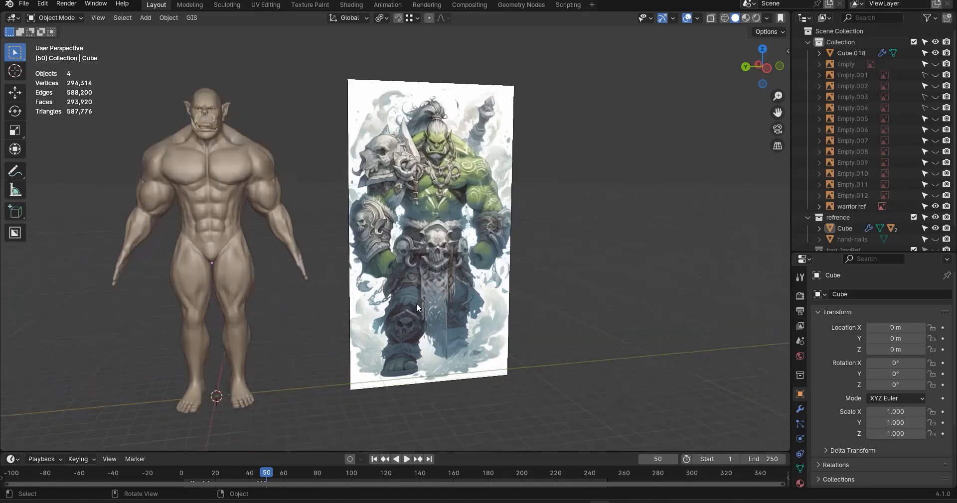
pyautogui.keyDown('alt'); pyautogui.moveTo(444, 300); pyautogui.dragTo(473, 298, button='middle'); pyautogui.keyUp('alt')
pyautogui.scroll(4, 473, 297)
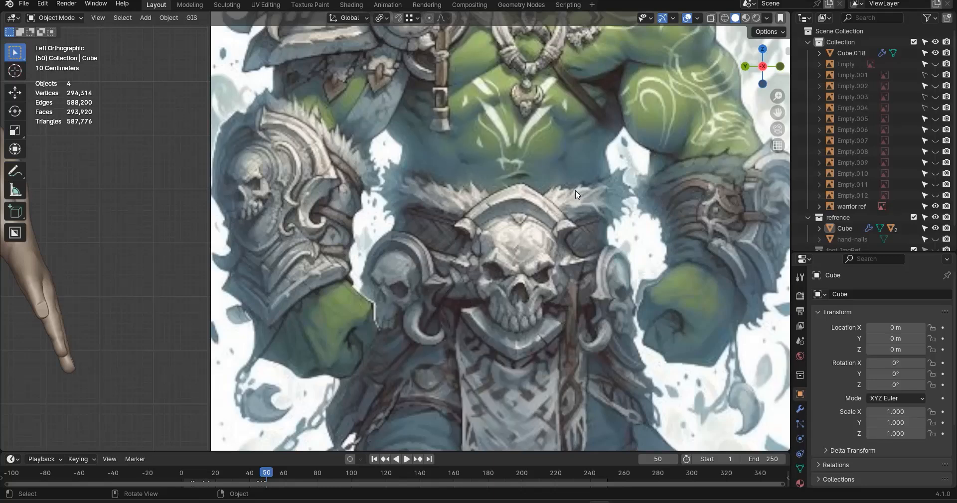
pyautogui.scroll(-1, 390, 240)
pyautogui.scroll(-2, 475, 318)
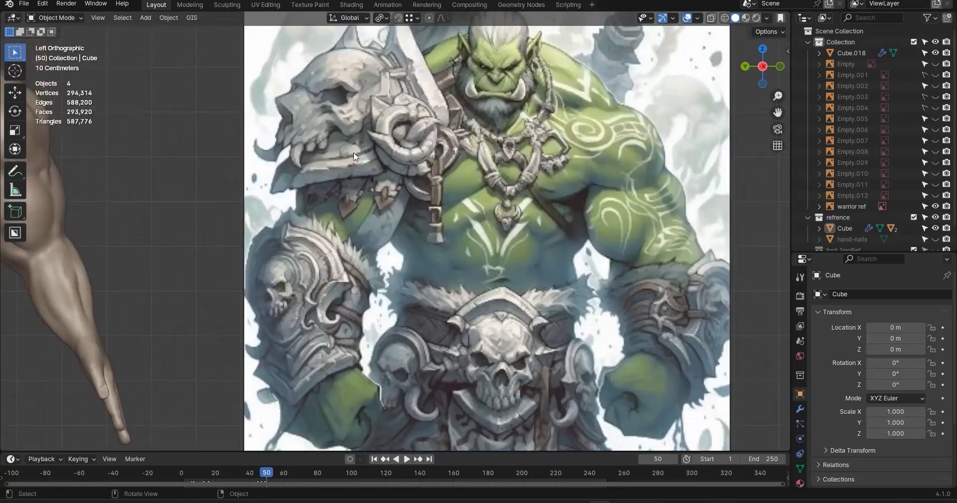
pyautogui.scroll(-1, 354, 153)
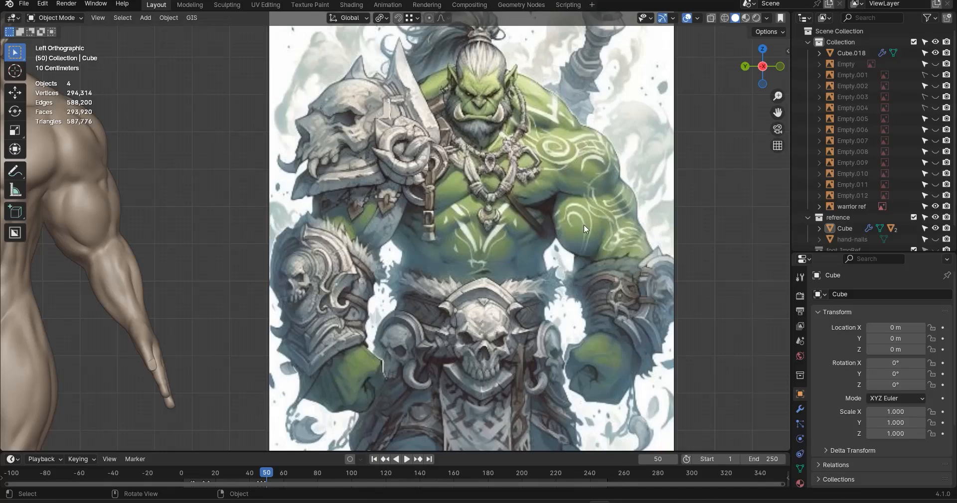
pyautogui.scroll(-4, 581, 224)
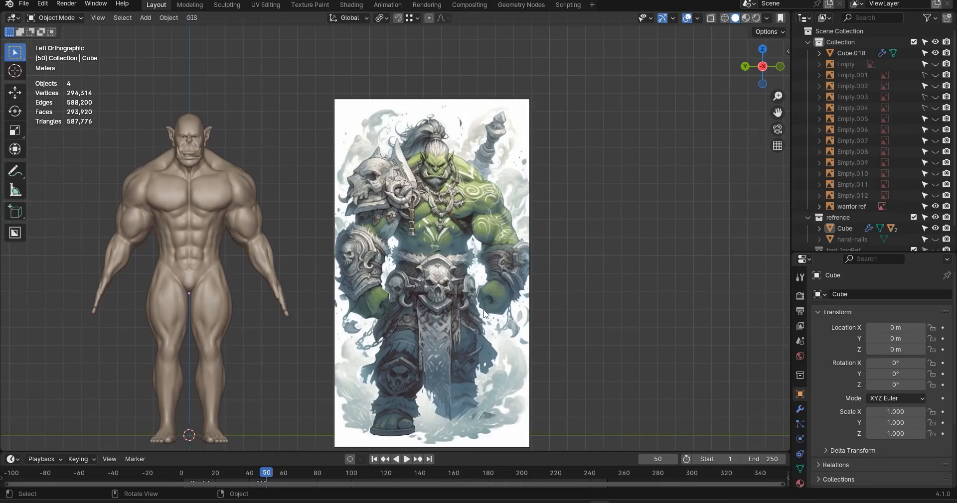
# Examine the shoulder armor, necklace and skull belt details on the warrior reference image
pyautogui.scroll(6, 448, 331)
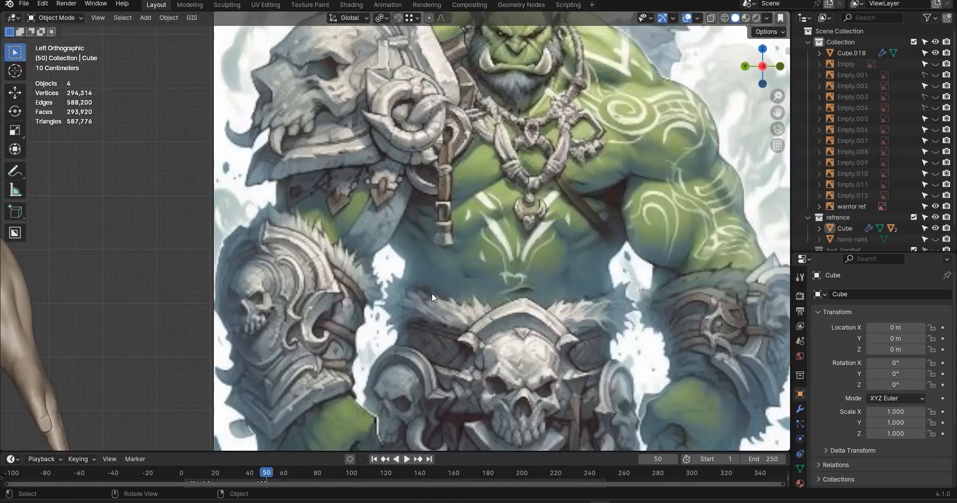
pyautogui.scroll(-4, 473, 392)
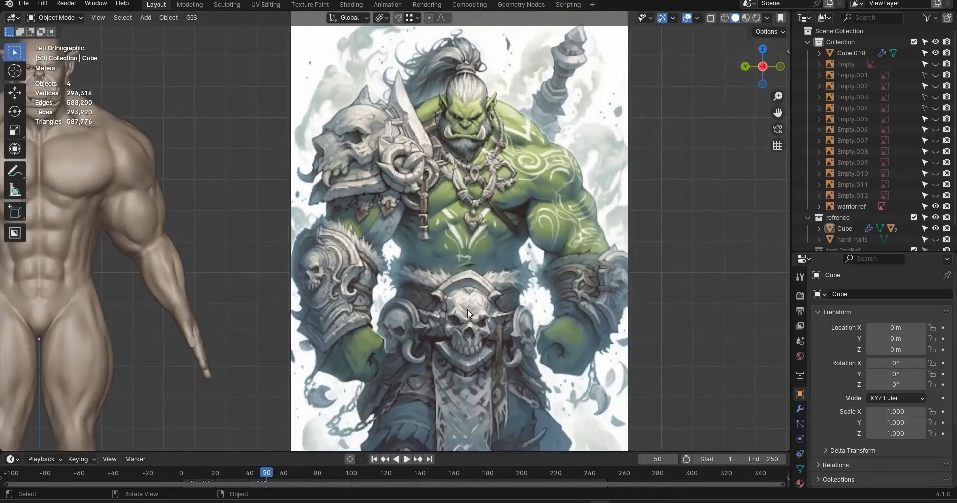
pyautogui.scroll(1, 389, 159)
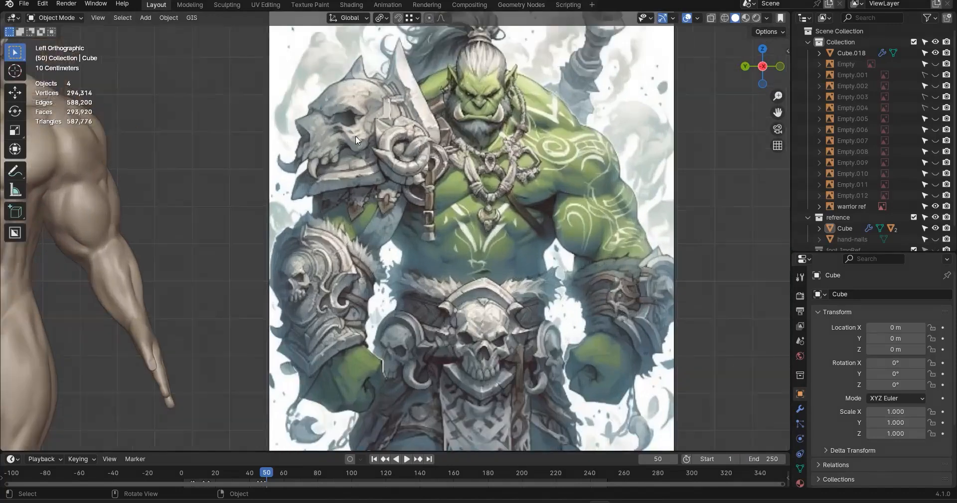
pyautogui.scroll(3, 355, 135)
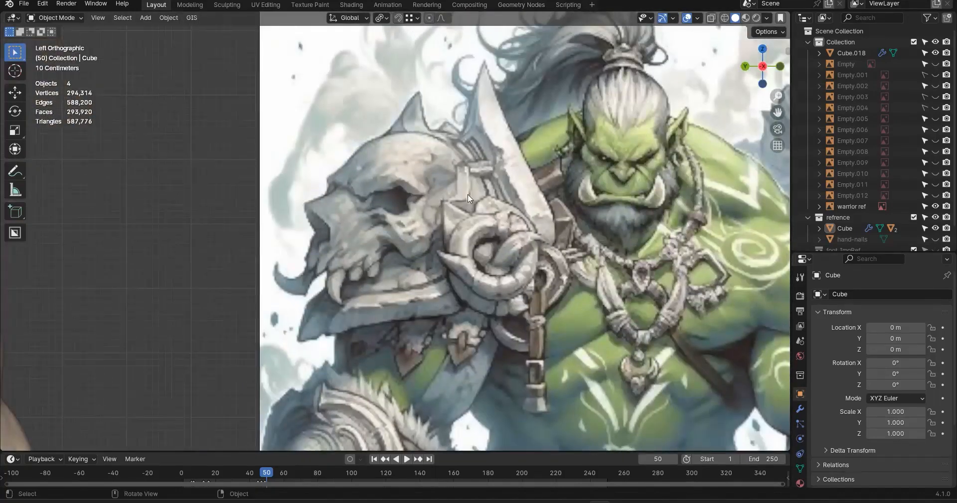
pyautogui.scroll(-4, 447, 205)
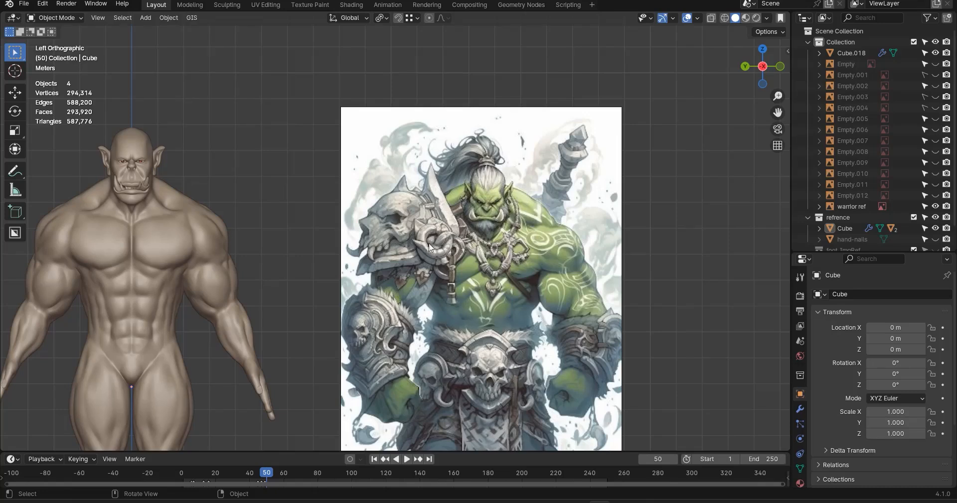
pyautogui.scroll(4, 398, 227)
pyautogui.scroll(-4, 397, 225)
pyautogui.scroll(2, 389, 205)
pyautogui.scroll(-1, 385, 198)
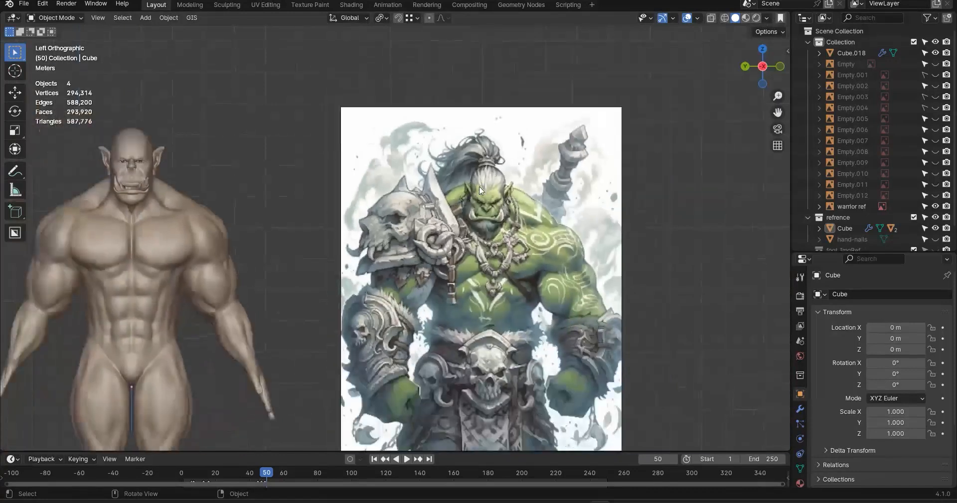
# Compare the whole warrior reference with the body model and inspect the skull shoulder armor up close
pyautogui.scroll(-4, 480, 189)
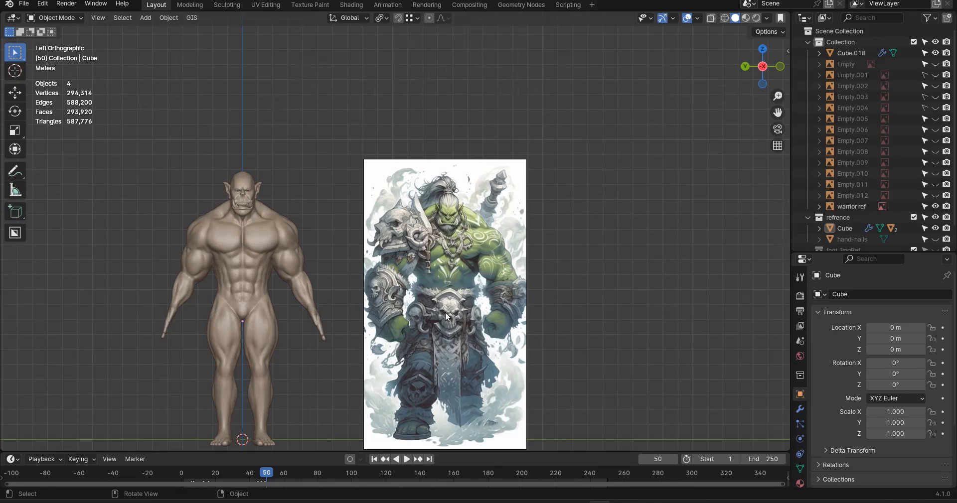
pyautogui.scroll(2, 445, 312)
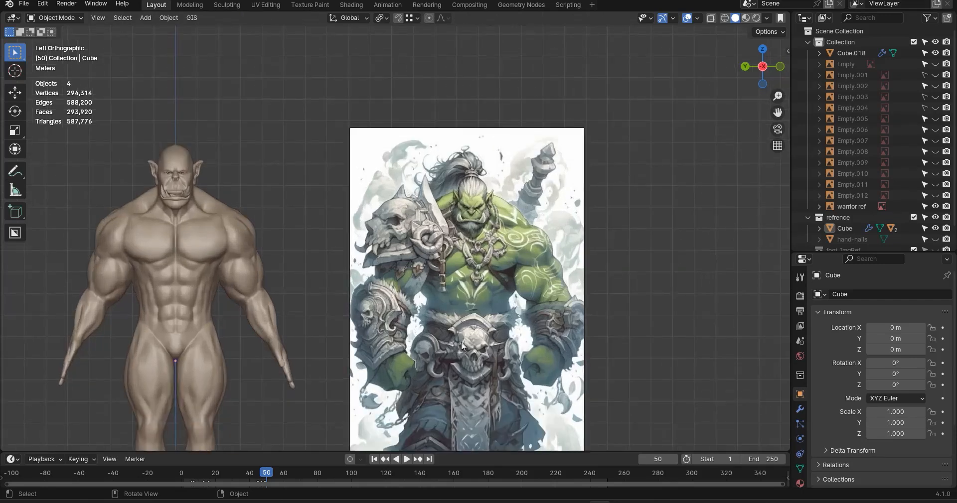
pyautogui.scroll(2, 487, 371)
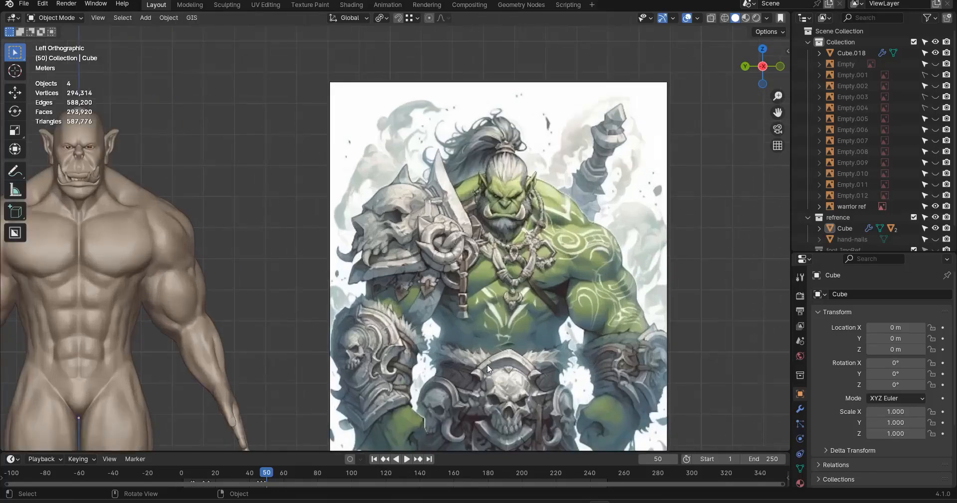
pyautogui.scroll(-2, 486, 364)
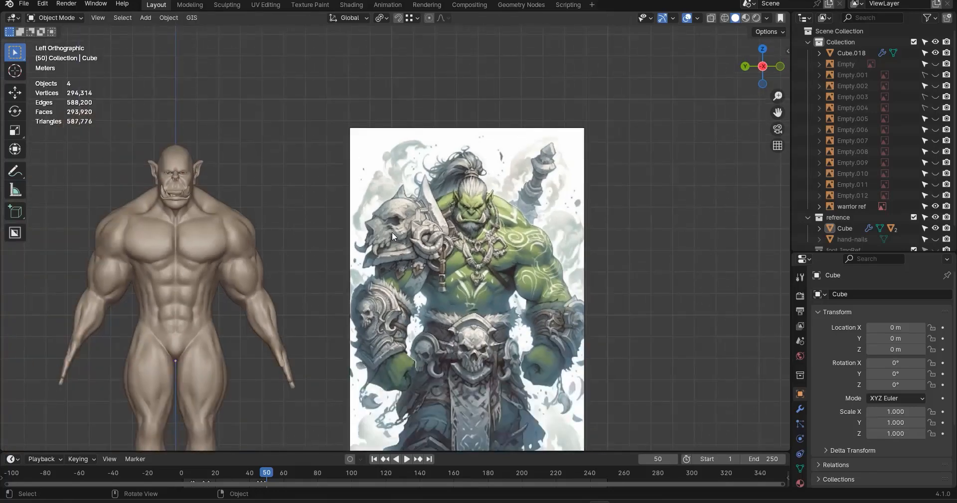
pyautogui.scroll(2, 405, 295)
pyautogui.scroll(-1, 405, 296)
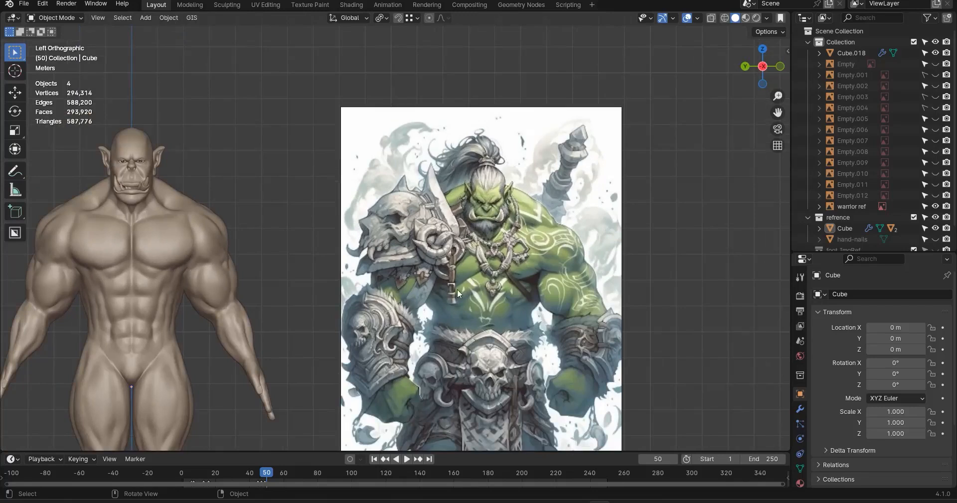
pyautogui.scroll(10, 388, 213)
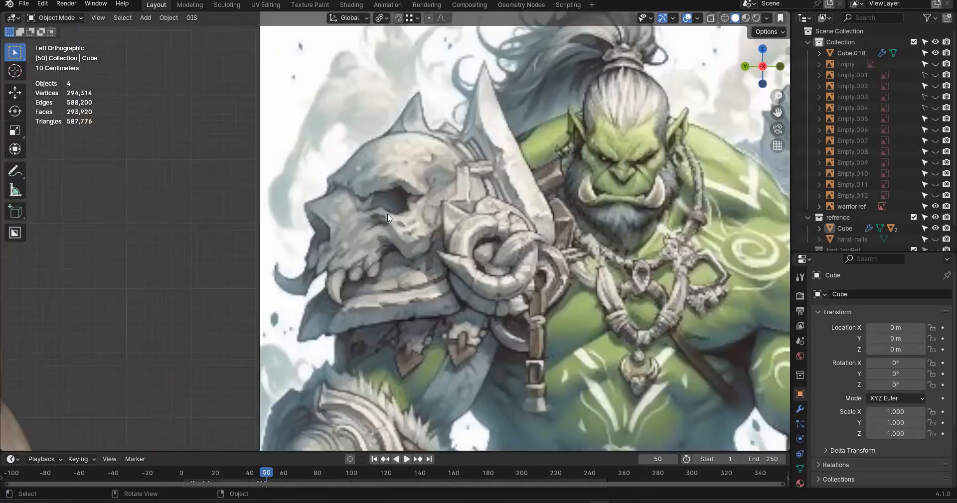
pyautogui.scroll(-10, 532, 126)
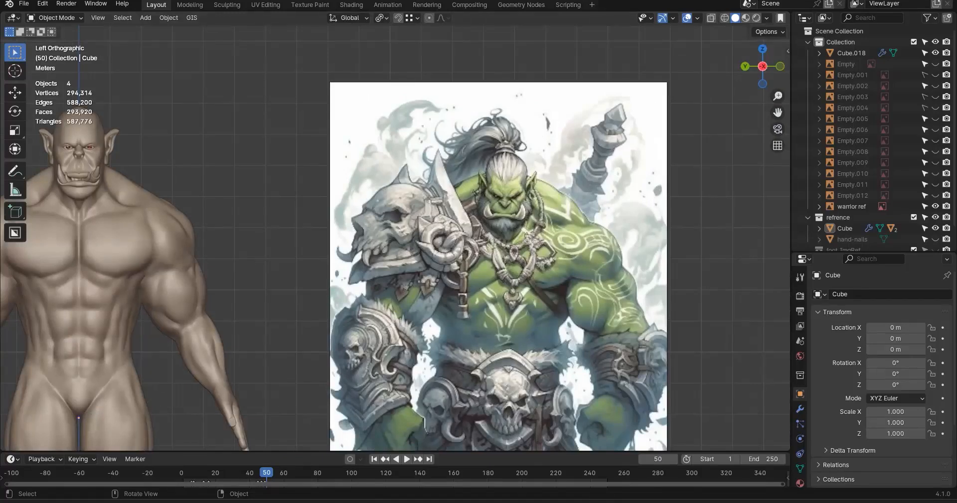
# Annotate the reference's skull shoulder armor, its blade and horn ring, and the model's matching shoulder in red, then clear the marks
pyautogui.moveTo(477, 231)
pyautogui.mouseDown()
pyautogui.moveTo(459, 175)
pyautogui.moveTo(377, 168)
pyautogui.moveTo(321, 282)
pyautogui.moveTo(447, 304)
pyautogui.moveTo(484, 236)
pyautogui.mouseUp()
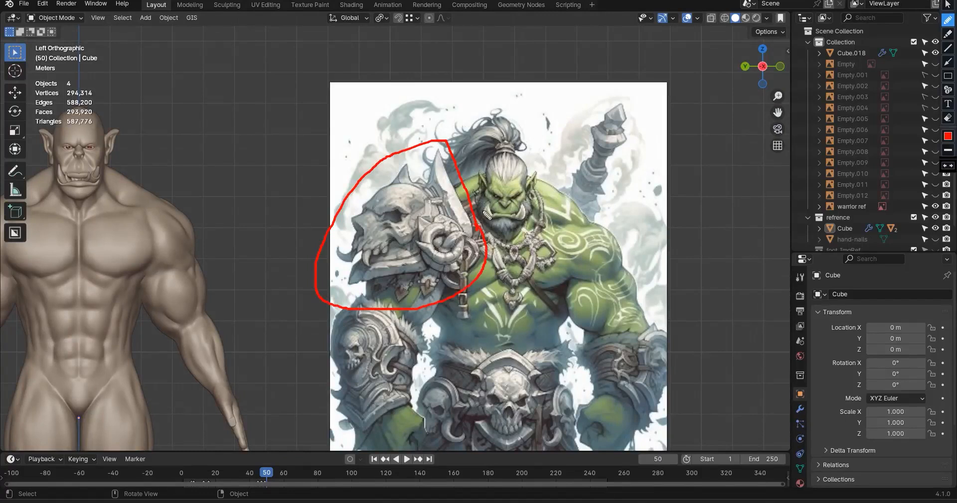
pyautogui.moveTo(439, 167)
pyautogui.mouseDown()
pyautogui.moveTo(461, 215)
pyautogui.moveTo(457, 249)
pyautogui.moveTo(356, 273)
pyautogui.mouseUp()
pyautogui.moveTo(153, 205)
pyautogui.mouseDown()
pyautogui.moveTo(134, 260)
pyautogui.moveTo(212, 239)
pyautogui.moveTo(195, 276)
pyautogui.moveTo(145, 272)
pyautogui.mouseUp()
pyautogui.moveTo(439, 168); pyautogui.dragTo(445, 183)
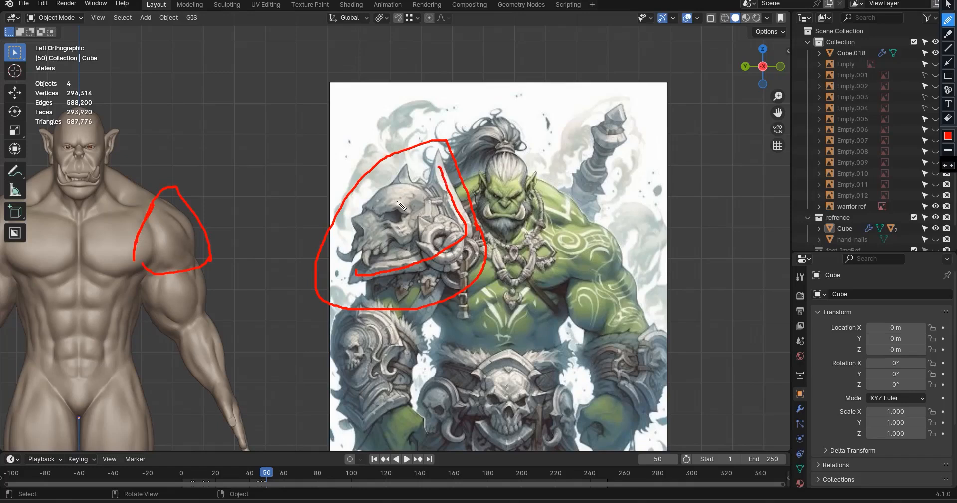
pyautogui.moveTo(392, 229); pyautogui.dragTo(472, 275)
pyautogui.moveTo(439, 218)
pyautogui.mouseDown()
pyautogui.moveTo(424, 223)
pyautogui.moveTo(471, 245)
pyautogui.moveTo(425, 227)
pyautogui.mouseUp()
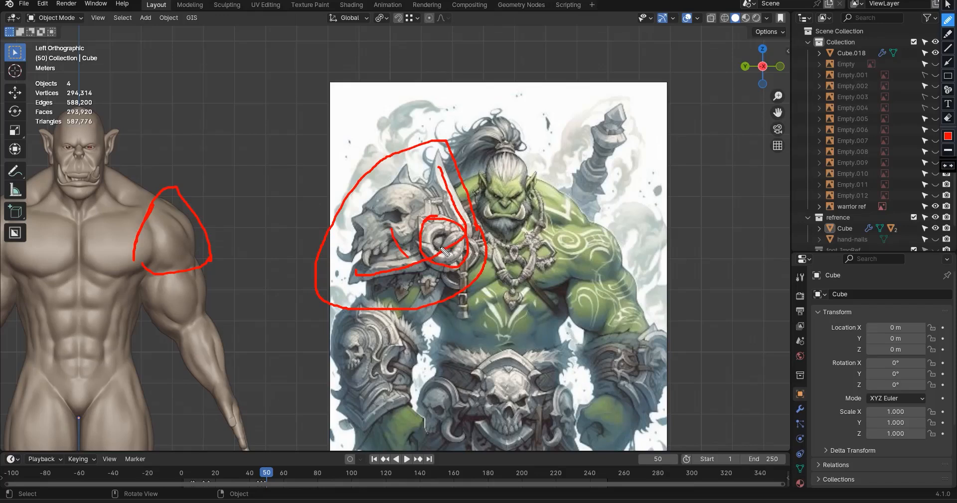
pyautogui.press('Escape')
# Mark the skull belt plate and the small spike of the shoulder armor on the reference, then clear the marks
pyautogui.keyDown('shift'); pyautogui.moveTo(511, 326); pyautogui.dragTo(449, 271, button='middle'); pyautogui.keyUp('shift')
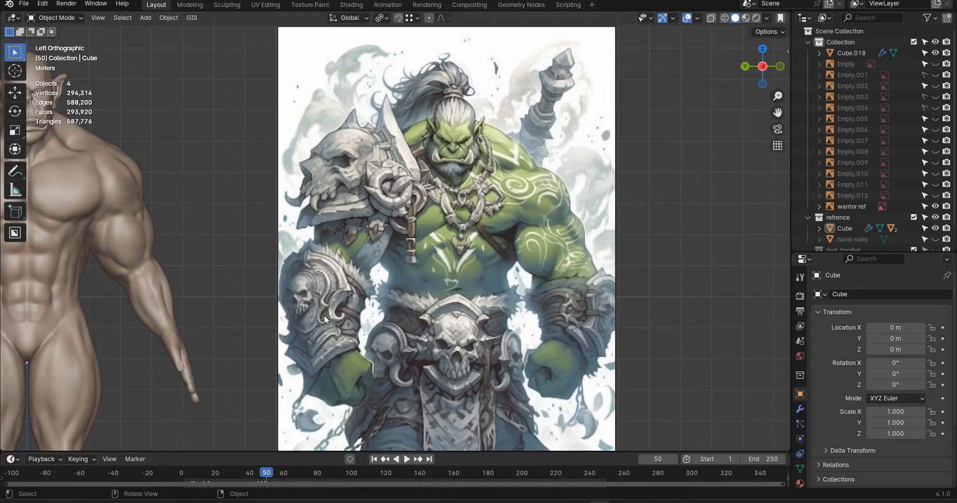
pyautogui.scroll(2, 461, 383)
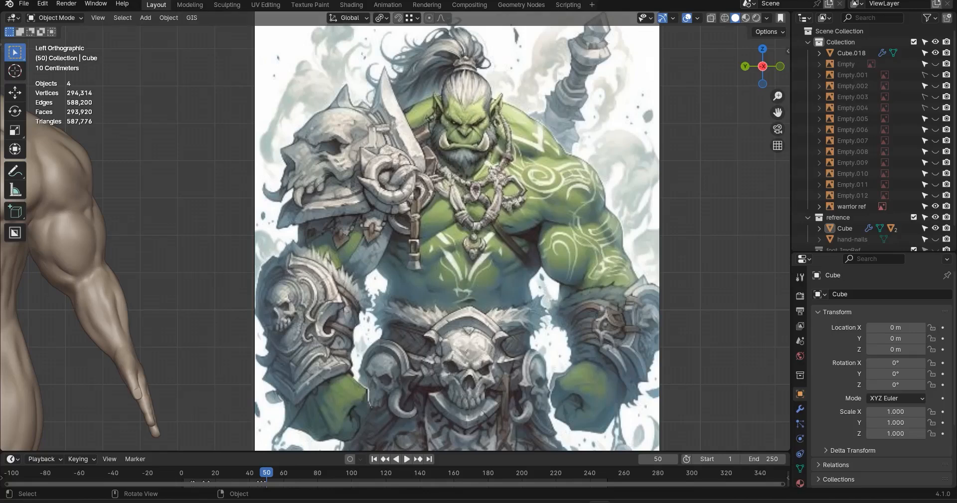
pyautogui.hotkey('ctrl', 'alt', 'd')
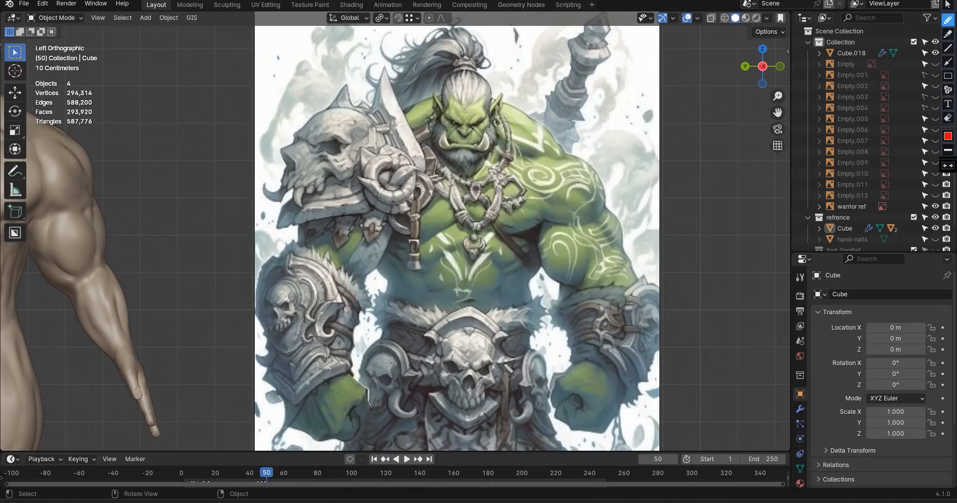
pyautogui.moveTo(490, 338)
pyautogui.mouseDown()
pyautogui.moveTo(466, 328)
pyautogui.moveTo(443, 337)
pyautogui.mouseUp()
pyautogui.moveTo(371, 121); pyautogui.dragTo(339, 110)
pyautogui.moveTo(372, 114)
pyautogui.mouseDown()
pyautogui.moveTo(384, 67)
pyautogui.moveTo(403, 120)
pyautogui.moveTo(345, 81)
pyautogui.moveTo(372, 106)
pyautogui.moveTo(348, 105)
pyautogui.mouseUp()
pyautogui.press('Escape')
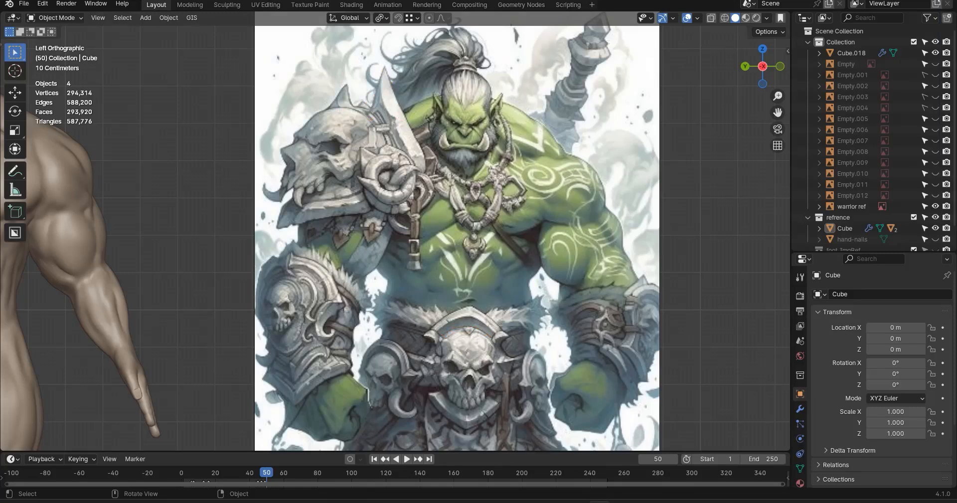
# Trace the pointed top edge of the belt plate and both shoulder armor spikes in red, then clear the annotations
pyautogui.hotkey('ctrl', 'alt', 'd')
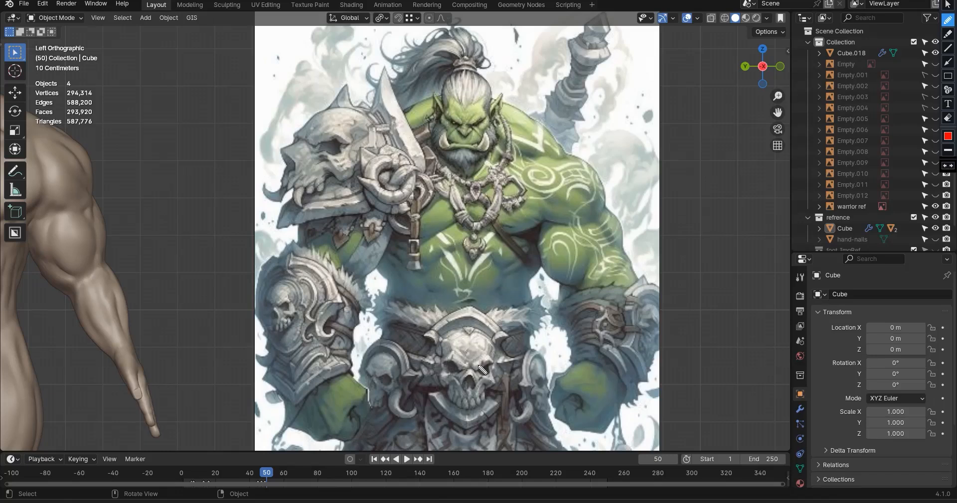
pyautogui.moveTo(507, 333)
pyautogui.mouseDown()
pyautogui.moveTo(481, 310)
pyautogui.moveTo(425, 333)
pyautogui.mouseUp()
pyautogui.moveTo(347, 89)
pyautogui.mouseDown()
pyautogui.moveTo(379, 79)
pyautogui.moveTo(396, 87)
pyautogui.mouseUp()
pyautogui.moveTo(408, 132)
pyautogui.mouseDown()
pyautogui.moveTo(349, 84)
pyautogui.moveTo(311, 117)
pyautogui.mouseUp()
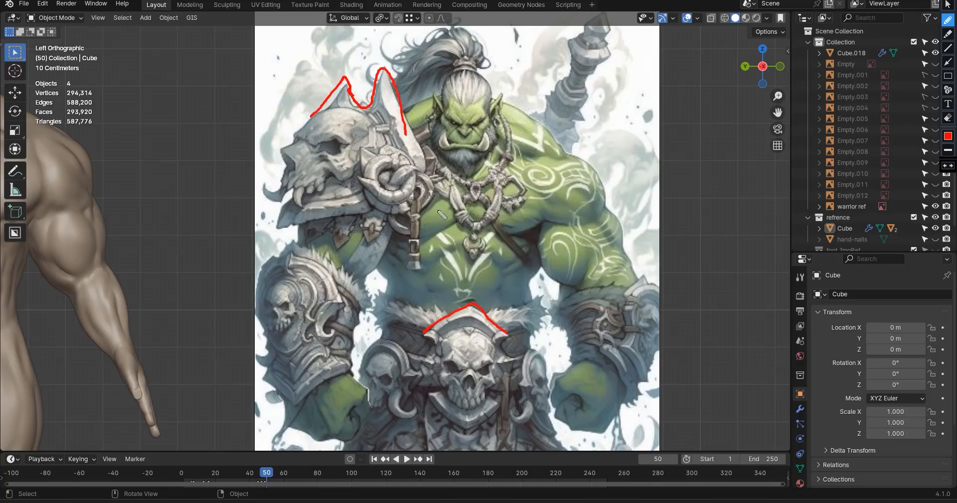
pyautogui.press('Escape')
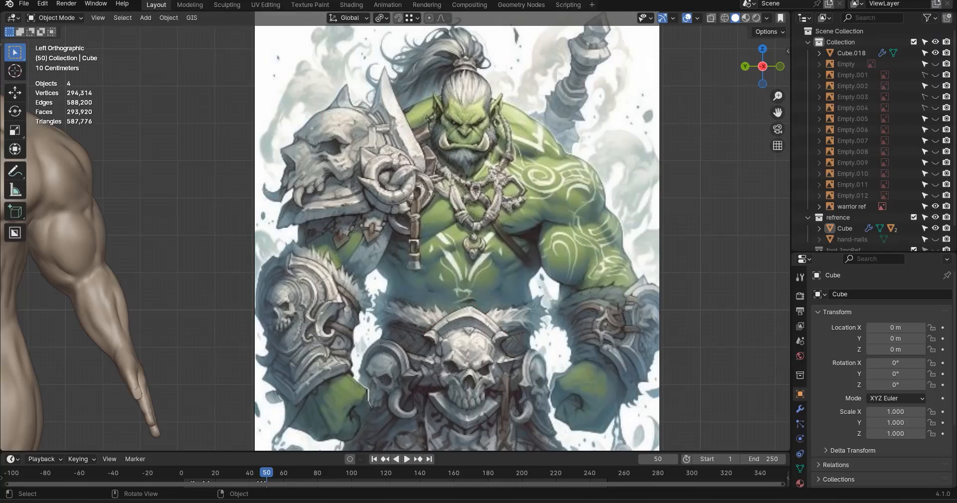
# Annotate the shoulder skull's eye socket and fangs, the belt skulls and the forearm guards on the reference, then clear the marks
pyautogui.hotkey('ctrl', 'alt', 'd')
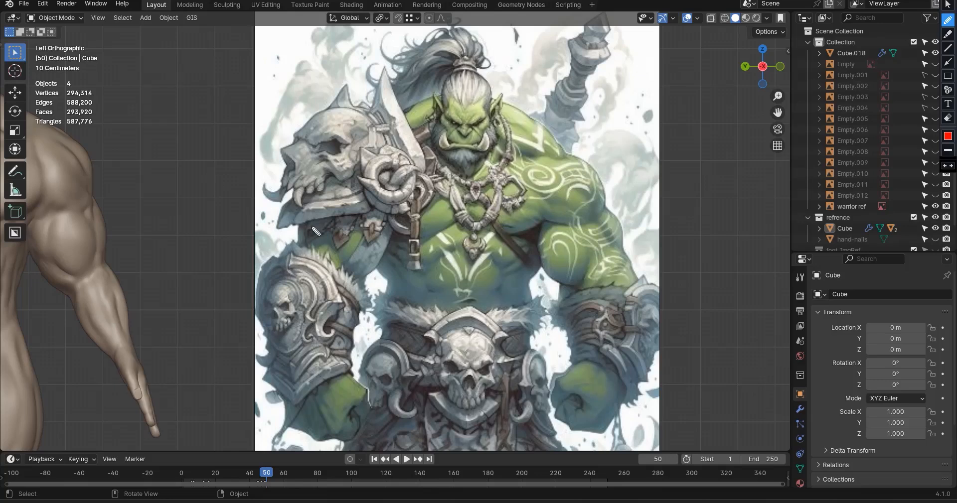
pyautogui.moveTo(299, 190); pyautogui.dragTo(300, 194)
pyautogui.moveTo(298, 190)
pyautogui.mouseDown()
pyautogui.moveTo(302, 215)
pyautogui.moveTo(260, 197)
pyautogui.mouseUp()
pyautogui.moveTo(486, 396); pyautogui.dragTo(451, 402)
pyautogui.moveTo(354, 125)
pyautogui.mouseDown()
pyautogui.moveTo(347, 116)
pyautogui.moveTo(314, 155)
pyautogui.moveTo(311, 125)
pyautogui.moveTo(339, 145)
pyautogui.mouseUp()
pyautogui.moveTo(274, 309); pyautogui.dragTo(276, 306)
pyautogui.moveTo(468, 363); pyautogui.dragTo(467, 369)
pyautogui.moveTo(649, 326); pyautogui.dragTo(650, 334)
pyautogui.click(385, 370)
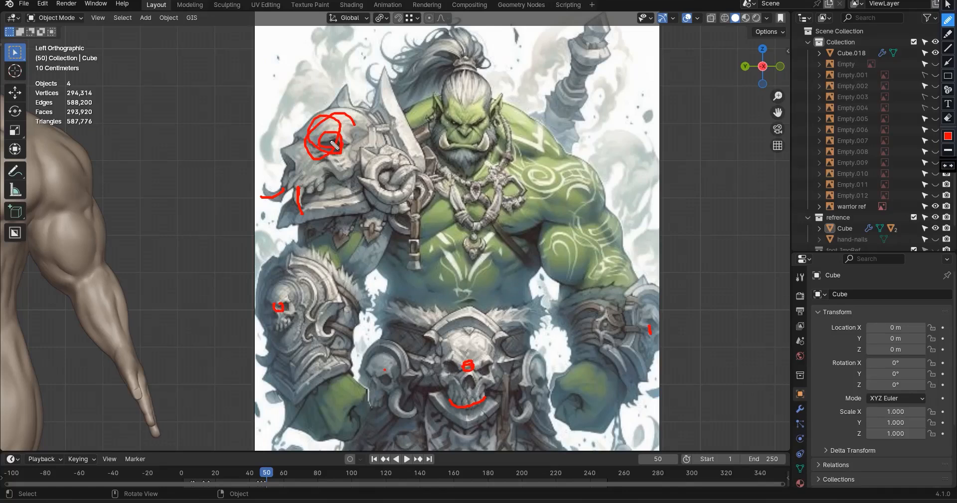
pyautogui.press('Escape')
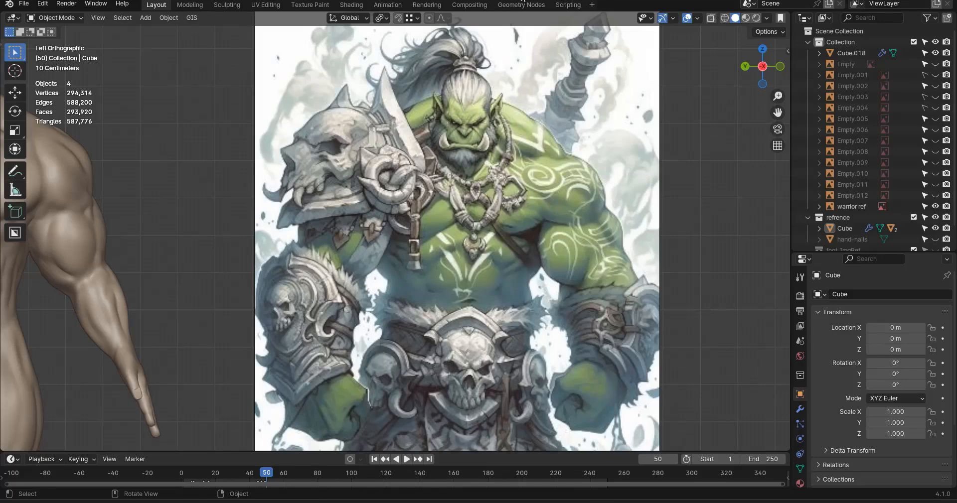
# Inspect the skull belt buckle and its side skulls up close on the reference image
pyautogui.scroll(-4, 456, 342)
pyautogui.scroll(8, 446, 335)
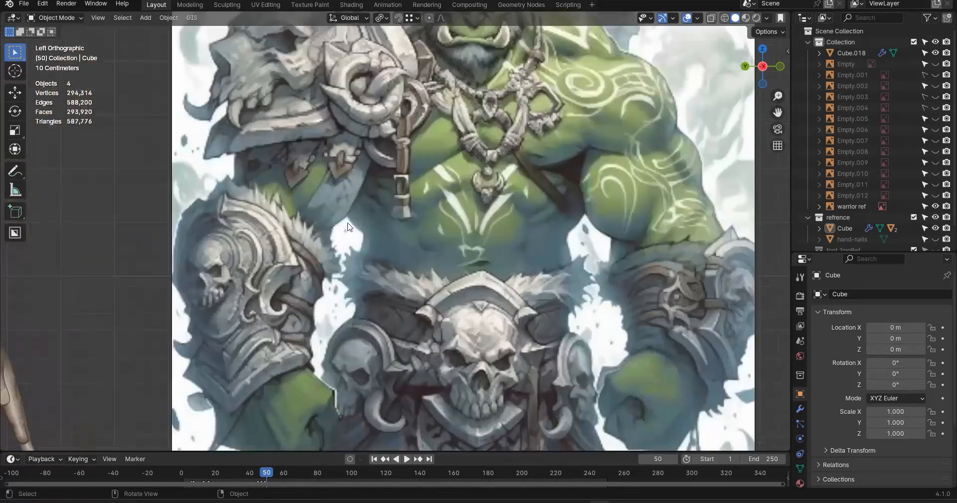
pyautogui.scroll(-4, 377, 307)
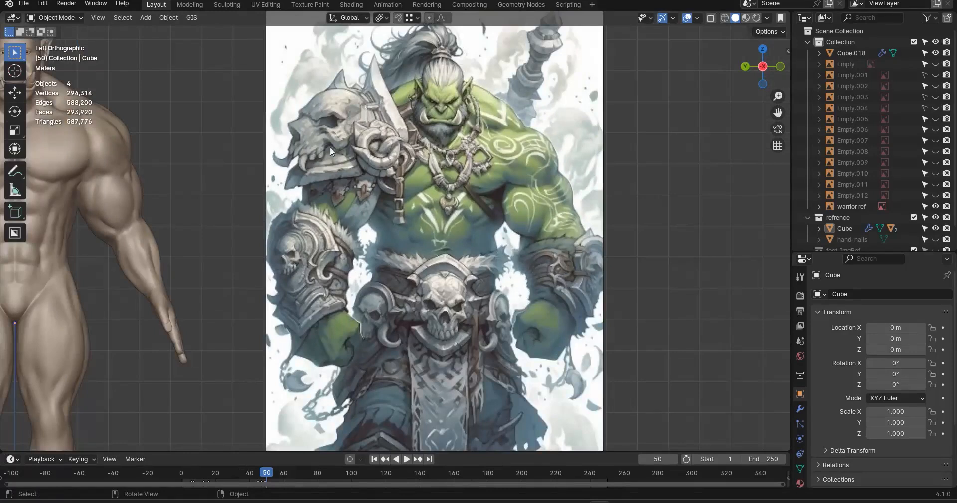
pyautogui.scroll(6, 438, 428)
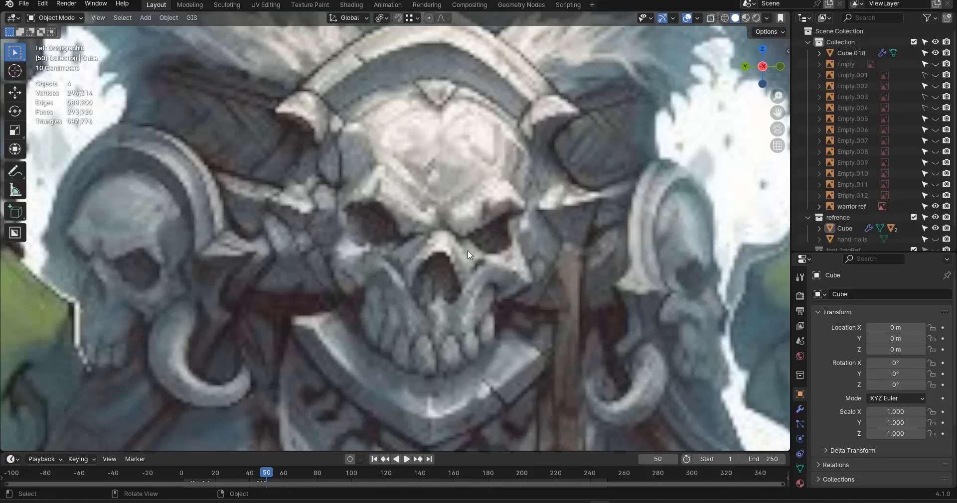
# Add the labelled skull anatomy image with lateral and frontal views to the scene as a reference image
pyautogui.scroll(-6, 468, 250)
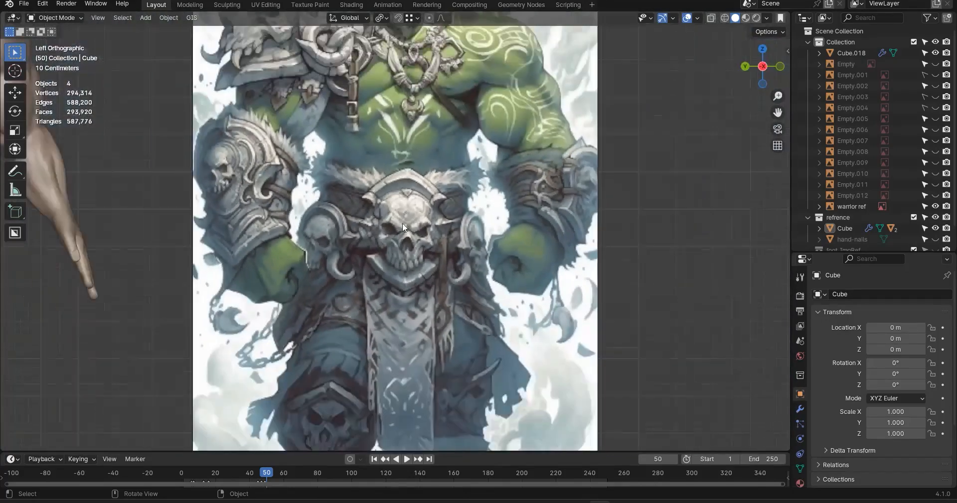
pyautogui.keyDown('shift'); pyautogui.moveTo(403, 224); pyautogui.dragTo(403, 307, button='middle'); pyautogui.keyUp('shift')
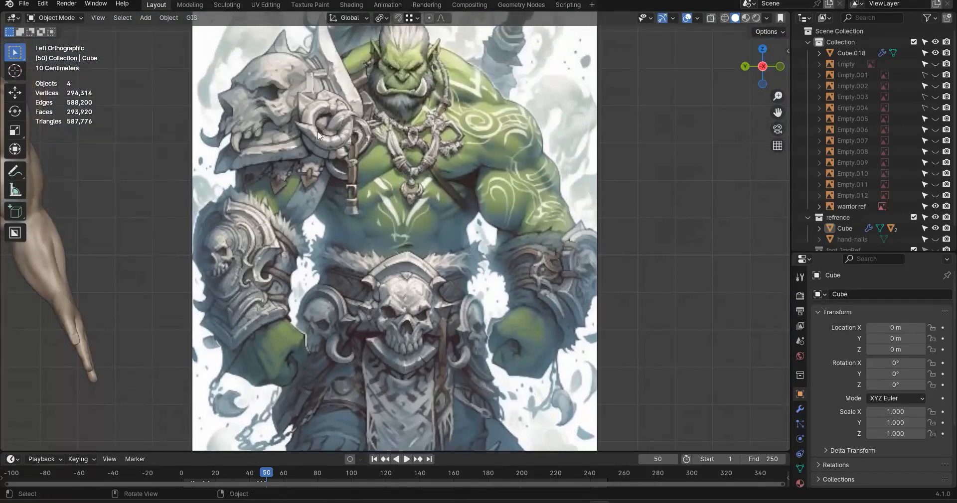
pyautogui.scroll(-3, 393, 190)
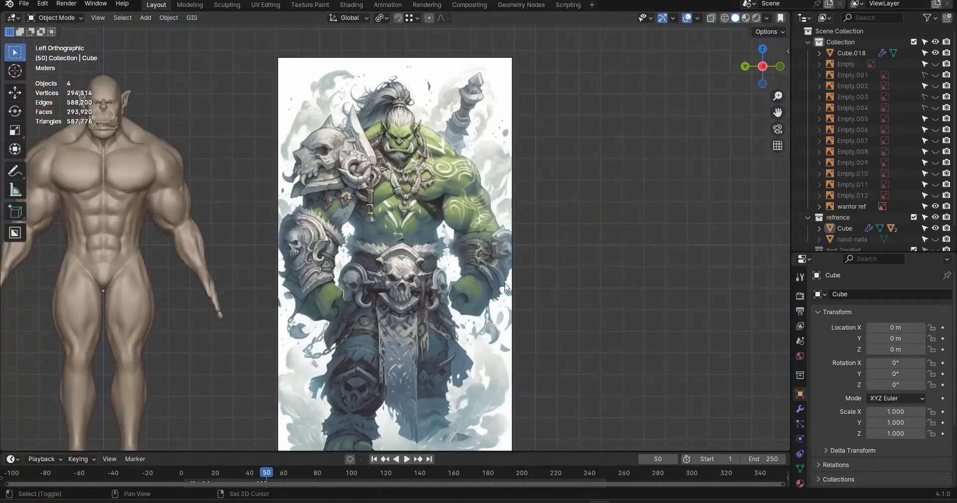
pyautogui.hotkey('shift', 'a')
pyautogui.moveTo(493, 283)
pyautogui.click(564, 280)
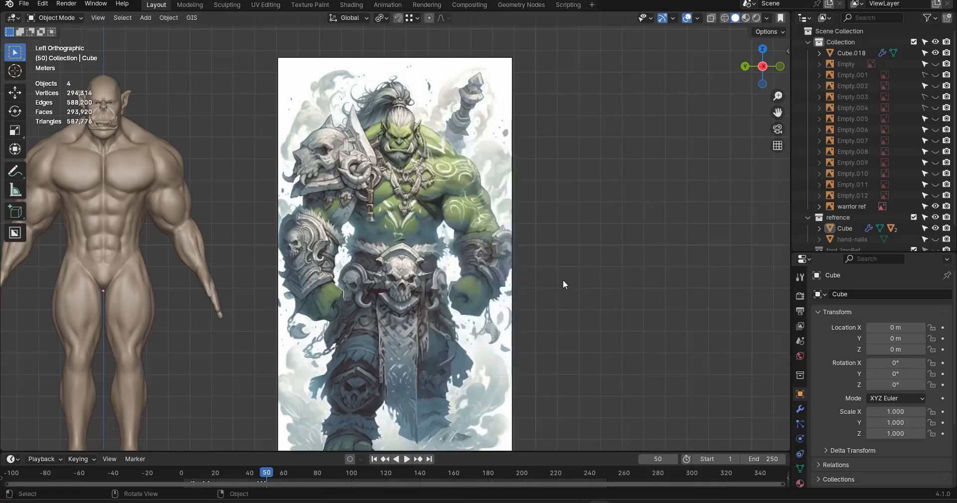
pyautogui.click(580, 89)
pyautogui.doubleClick(580, 89)
pyautogui.scroll(-4, 454, 348)
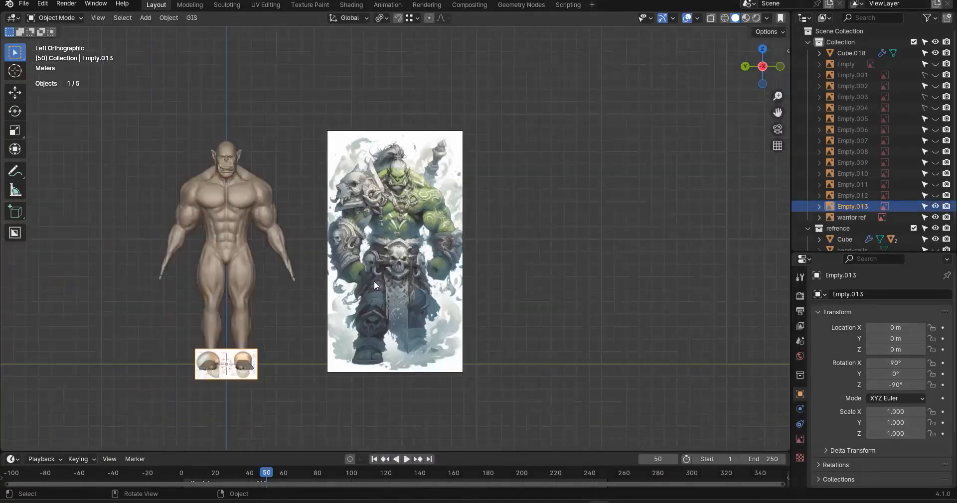
# Enlarge the skull anatomy image to a scale of 5.626 and place it beside the warrior reference, clear of both figures
pyautogui.press('g')
pyautogui.click(367, 429)
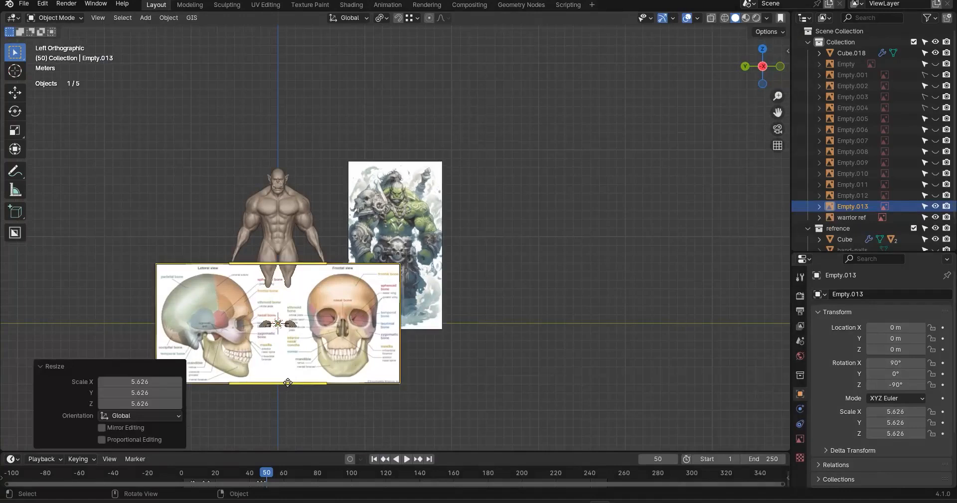
pyautogui.press('g')
pyautogui.click(630, 295)
pyautogui.scroll(2, 630, 294)
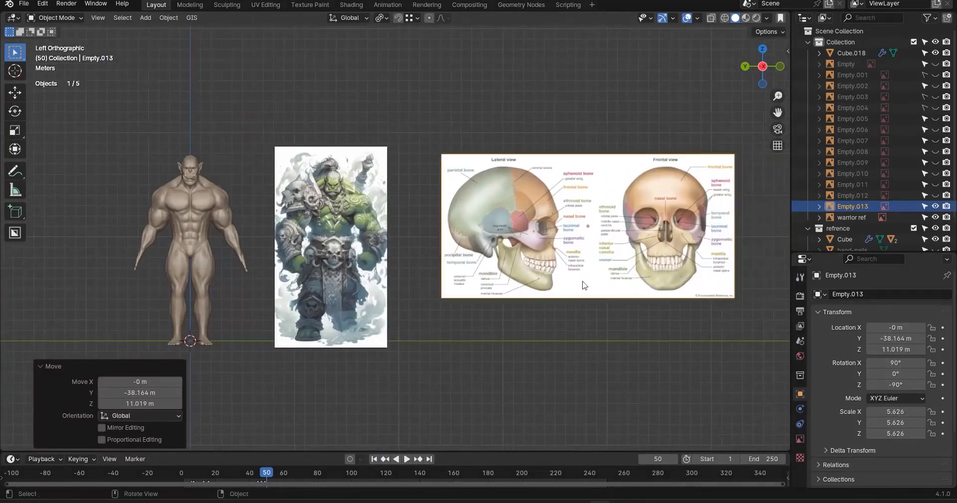
# Shrink the skull anatomy image to a scale of 1.604 and place it over the warrior reference just above the belt skull
pyautogui.press('g')
pyautogui.click(307, 220)
pyautogui.press('s')
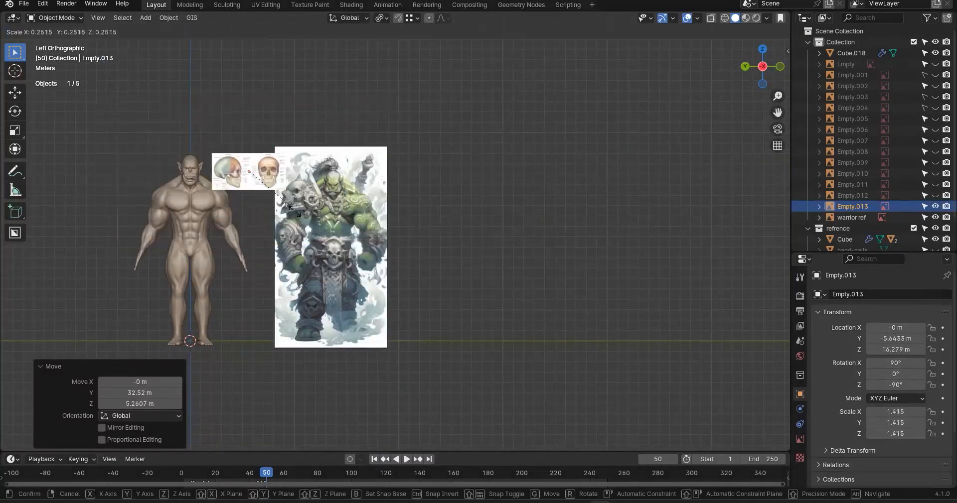
pyautogui.click(293, 198)
pyautogui.press('g')
pyautogui.click(359, 262)
pyautogui.scroll(6, 340, 301)
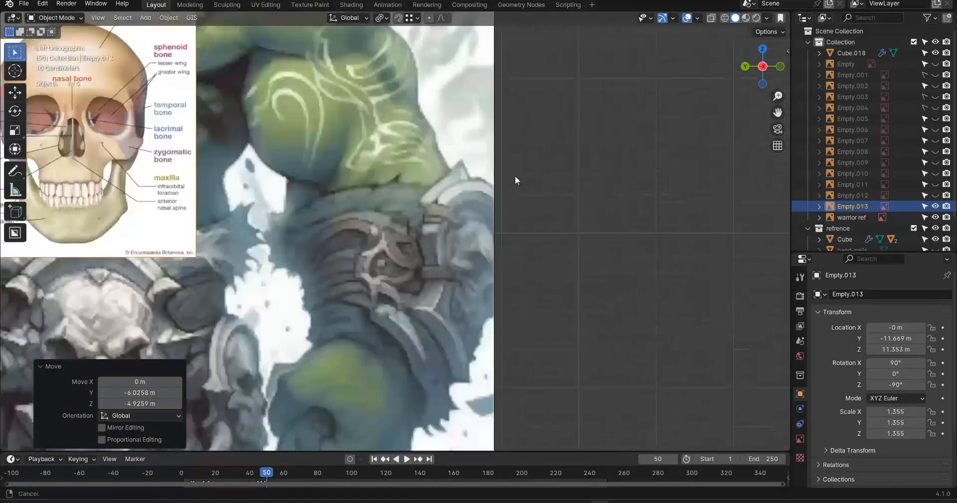
pyautogui.press('s')
pyautogui.click(339, 252)
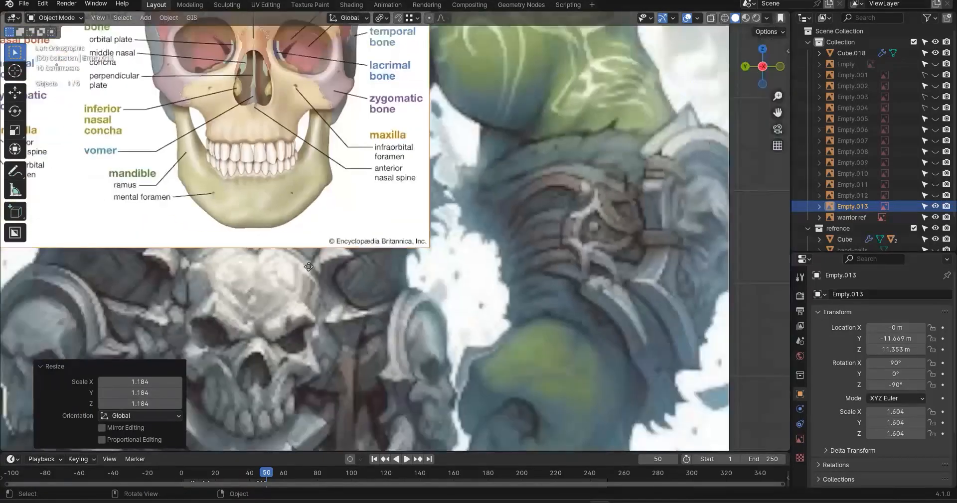
# Move the skull anatomy image off the orc's torso to the outer edge of the warrior reference
pyautogui.scroll(-2, 349, 249)
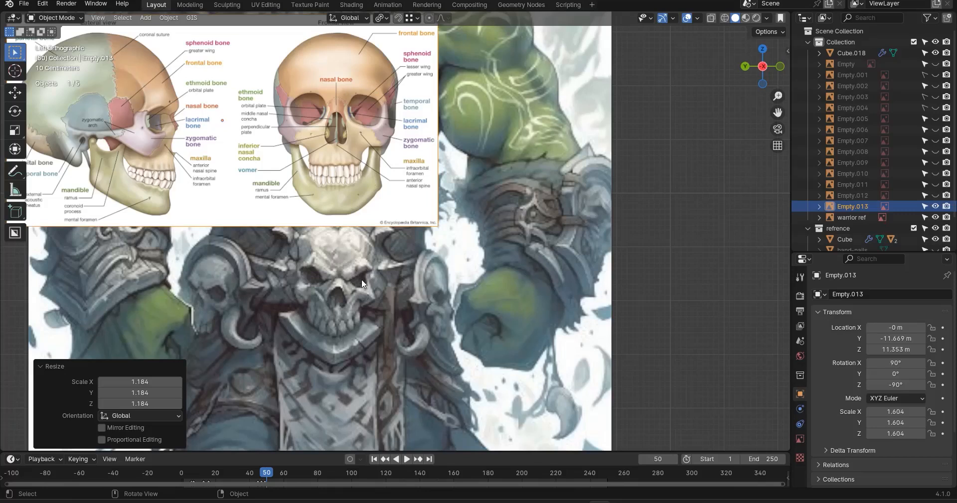
pyautogui.scroll(-2, 369, 290)
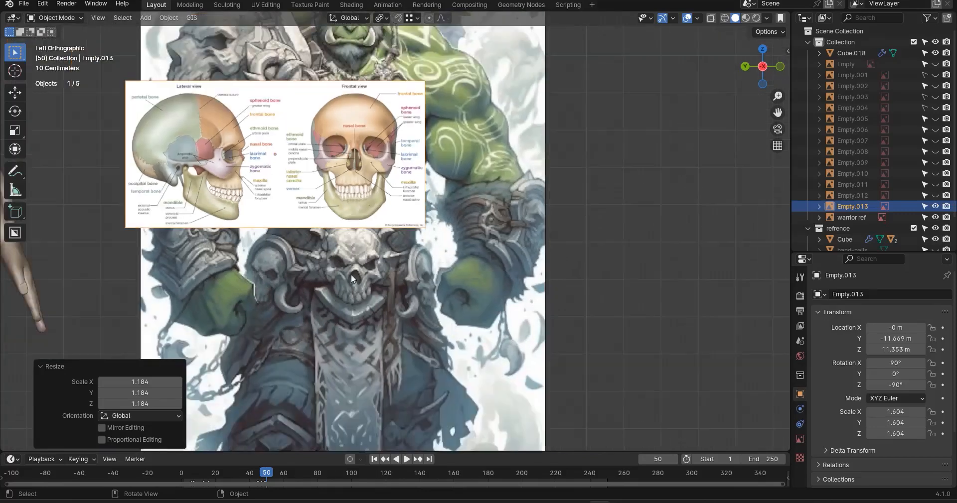
pyautogui.press('g')
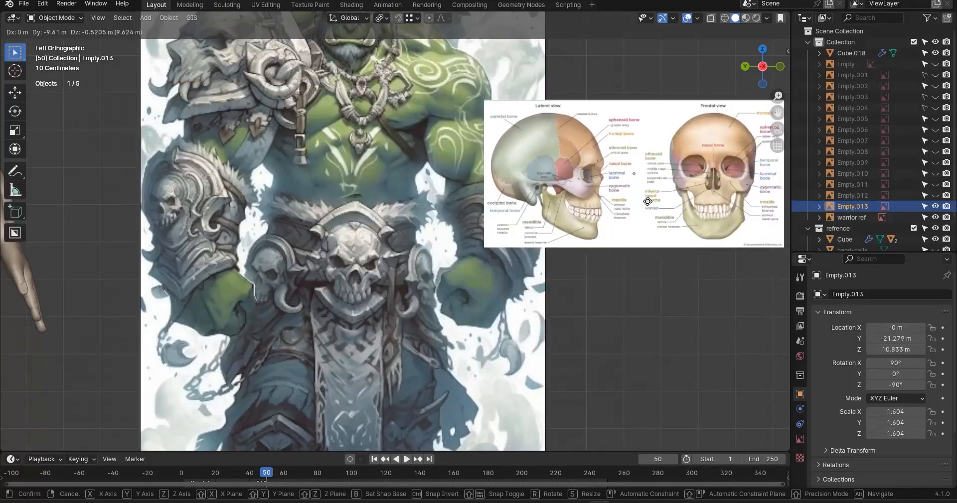
pyautogui.click(592, 259)
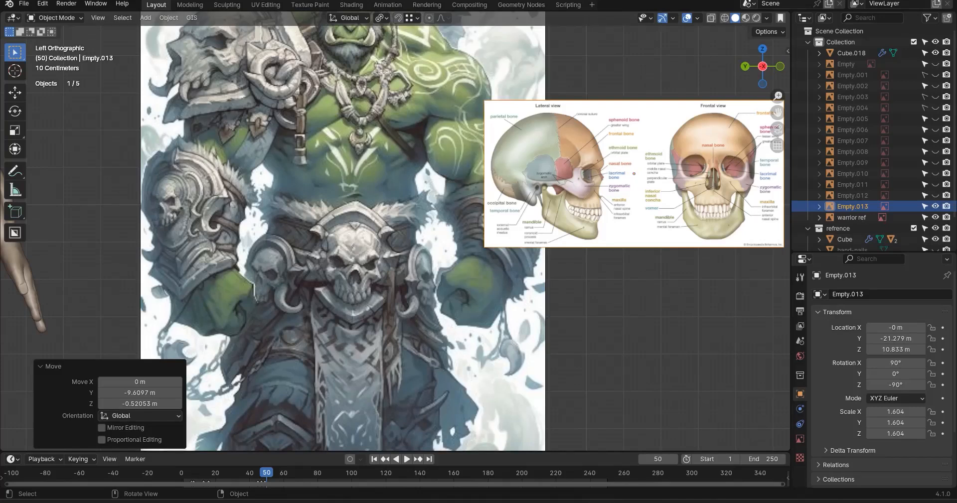
# Mark the shoulder skull, the belt skull, its side skull and the forearm guard skull in red on the warrior reference
pyautogui.scroll(-3, 403, 168)
pyautogui.moveTo(400, 190); pyautogui.dragTo(379, 172, button='middle')
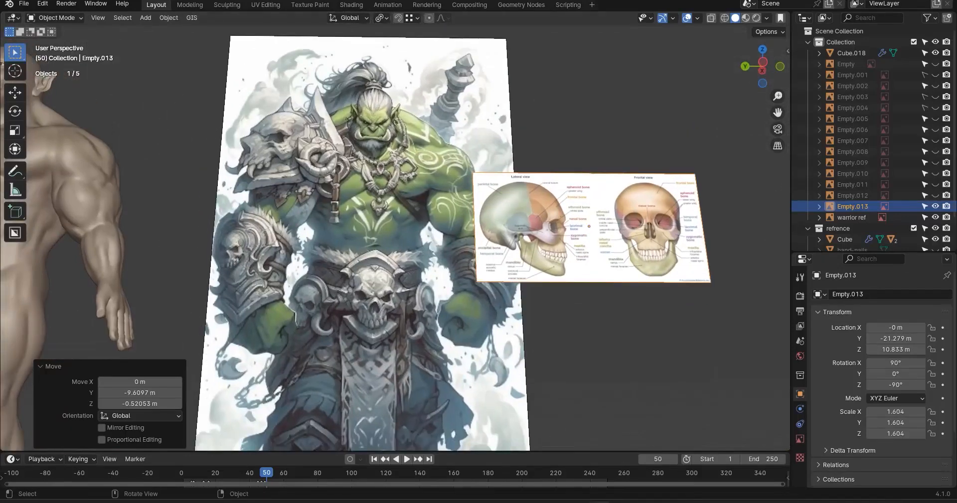
pyautogui.hotkey('ctrl', 'alt', 'd')
pyautogui.moveTo(284, 120)
pyautogui.mouseDown()
pyautogui.moveTo(302, 147)
pyautogui.moveTo(288, 125)
pyautogui.moveTo(255, 122)
pyautogui.mouseUp()
pyautogui.moveTo(346, 278)
pyautogui.mouseDown()
pyautogui.moveTo(389, 290)
pyautogui.moveTo(401, 277)
pyautogui.mouseUp()
pyautogui.moveTo(297, 288); pyautogui.dragTo(319, 296)
pyautogui.moveTo(220, 243); pyautogui.dragTo(246, 244)
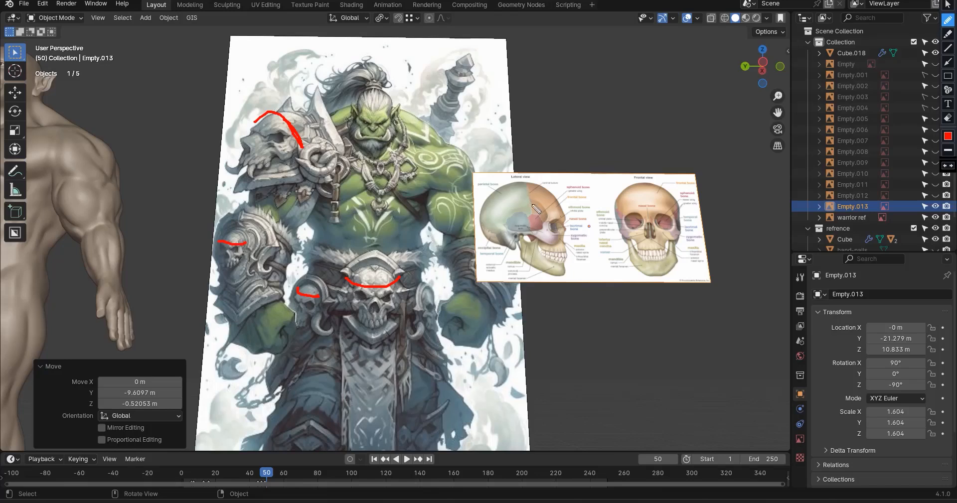
# Annotate the front and rear parts of the lateral skull and the facial guide lines on the frontal skull, then clear the marks
pyautogui.moveTo(533, 209)
pyautogui.mouseDown()
pyautogui.moveTo(561, 212)
pyautogui.moveTo(561, 197)
pyautogui.moveTo(530, 182)
pyautogui.moveTo(541, 313)
pyautogui.mouseUp()
pyautogui.moveTo(516, 234)
pyautogui.mouseDown()
pyautogui.moveTo(524, 226)
pyautogui.moveTo(471, 208)
pyautogui.mouseUp()
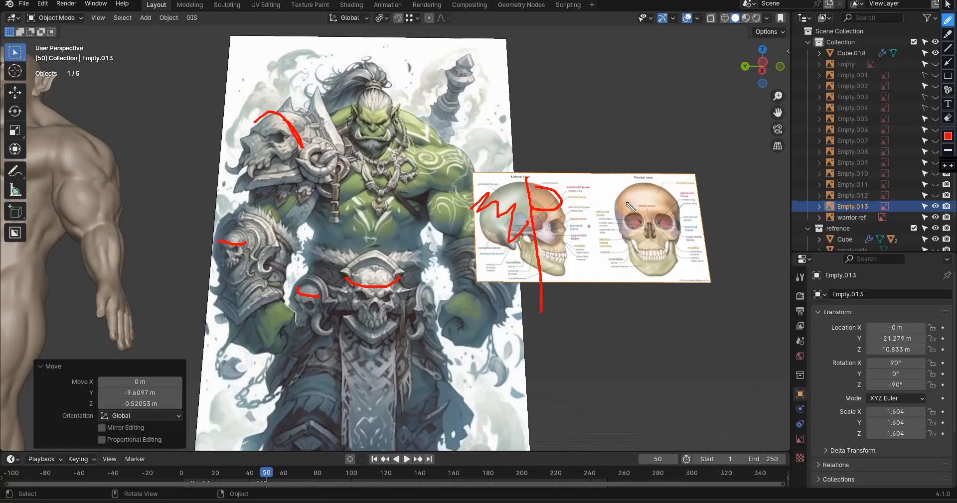
pyautogui.moveTo(604, 197)
pyautogui.mouseDown()
pyautogui.moveTo(659, 208)
pyautogui.moveTo(690, 186)
pyautogui.mouseUp()
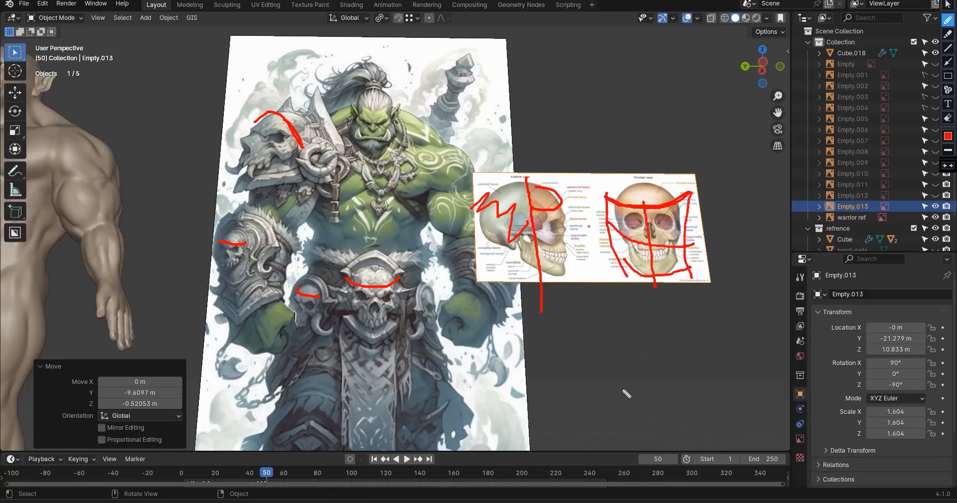
pyautogui.press('Escape')
# Move the skull anatomy image well clear of the warrior reference and enlarge it to a scale of 4.479
pyautogui.moveTo(678, 259); pyautogui.dragTo(650, 291, button='middle')
pyautogui.press('ctrl+KP_3')
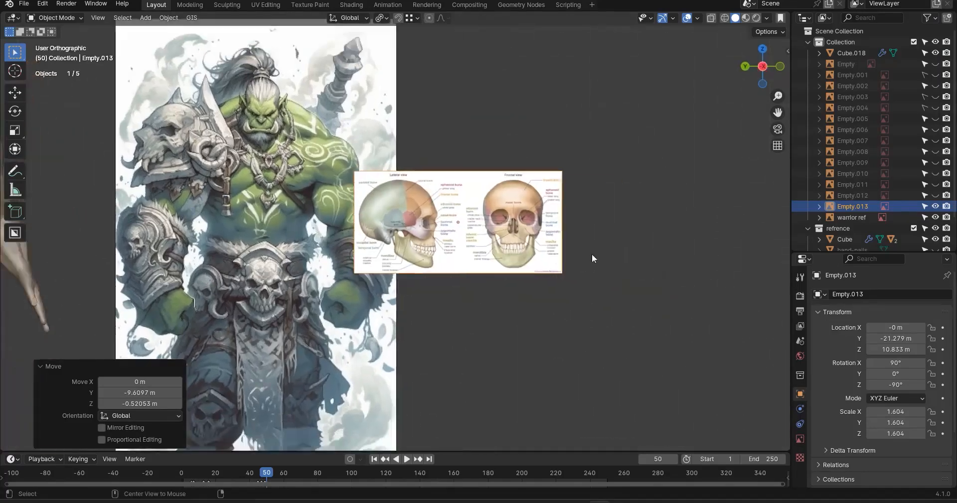
pyautogui.keyDown('shift'); pyautogui.moveTo(591, 255); pyautogui.dragTo(428, 229, button='middle'); pyautogui.keyUp('shift')
pyautogui.scroll(-4, 342, 230)
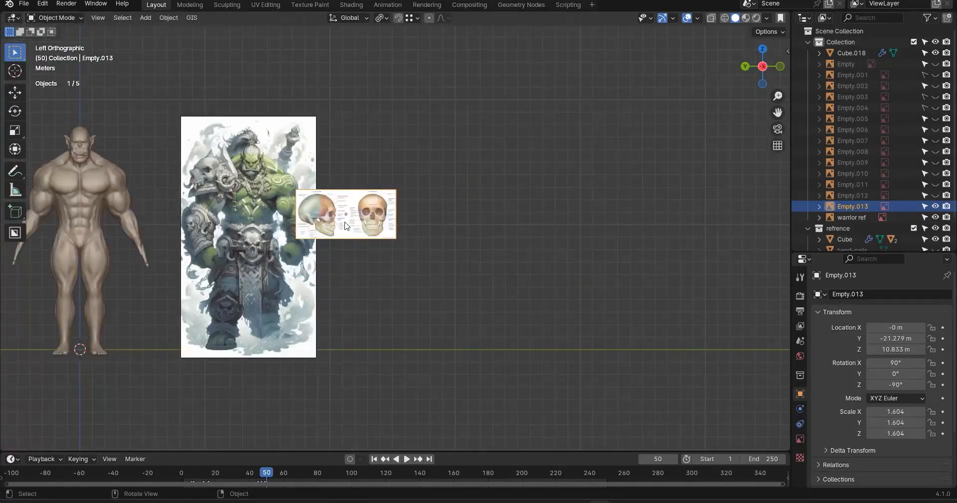
pyautogui.press('g')
pyautogui.click(526, 180)
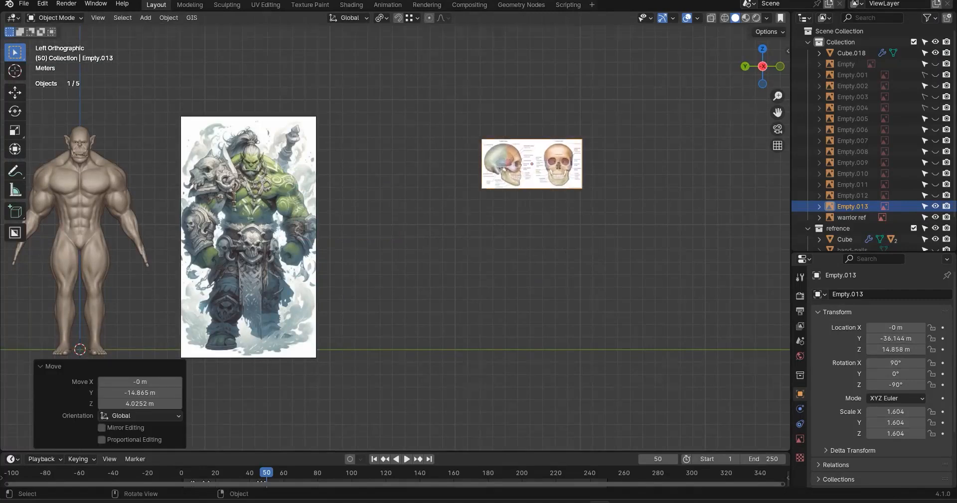
pyautogui.press('s')
pyautogui.click(652, 357)
pyautogui.press('g')
pyautogui.click(599, 323)
# Select the warrior and skull reference images together in the top view
pyautogui.keyDown('shift'); pyautogui.moveTo(331, 300); pyautogui.dragTo(450, 419, button='middle'); pyautogui.keyUp('shift')
pyautogui.scroll(-1, 444, 298)
pyautogui.moveTo(572, 221); pyautogui.dragTo(306, 381)
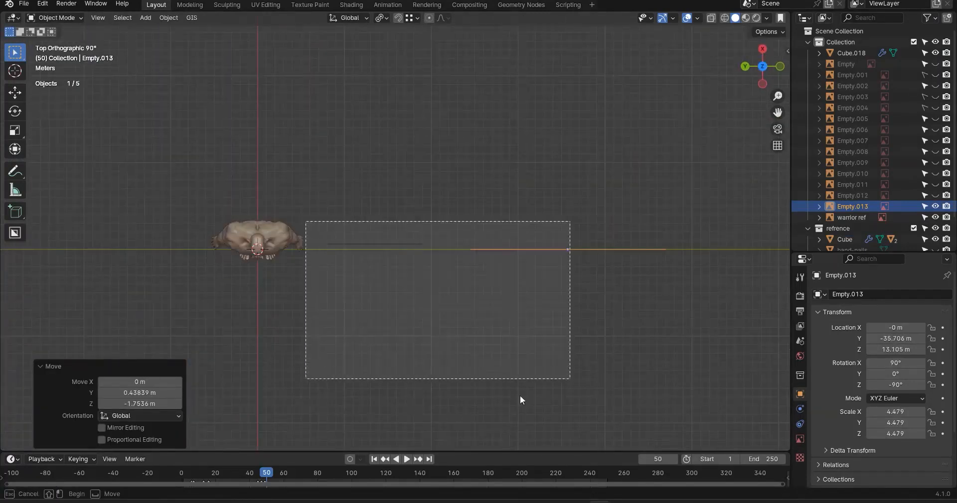
pyautogui.moveTo(604, 190); pyautogui.dragTo(380, 332)
# Try to move both reference images along the global Z axis, then undo the move
pyautogui.press('g')
pyautogui.press('z')
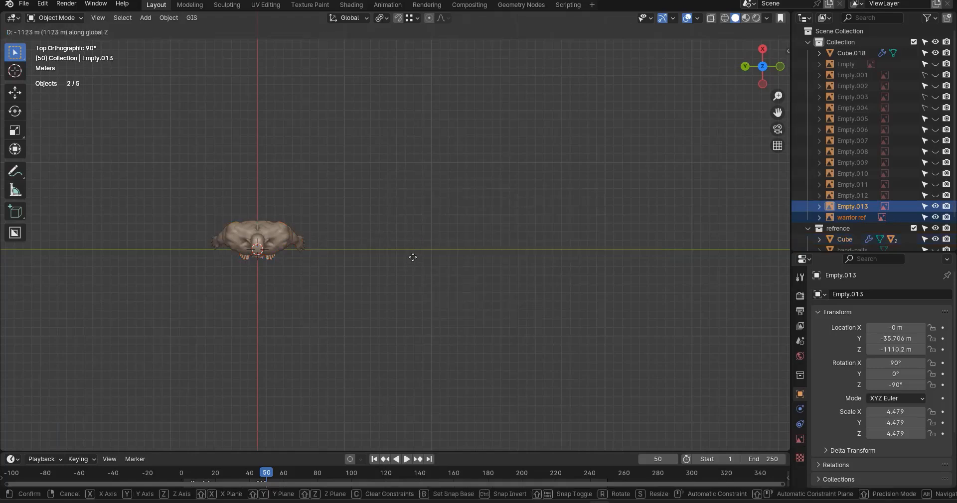
pyautogui.click(424, 243)
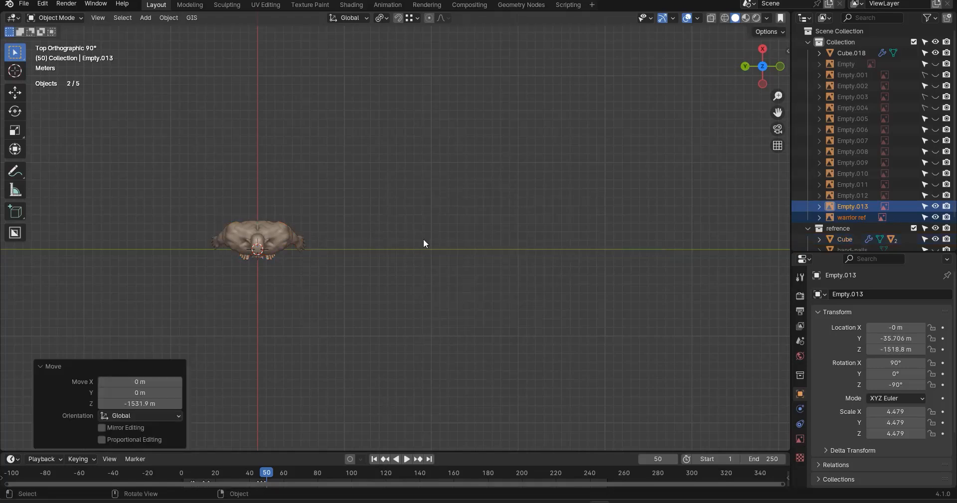
pyautogui.moveTo(424, 239); pyautogui.dragTo(402, 324, button='middle')
pyautogui.hotkey('ctrl', 'z')
# Move both reference images 21.28 m along X behind the body and make them unselectable
pyautogui.press('g')
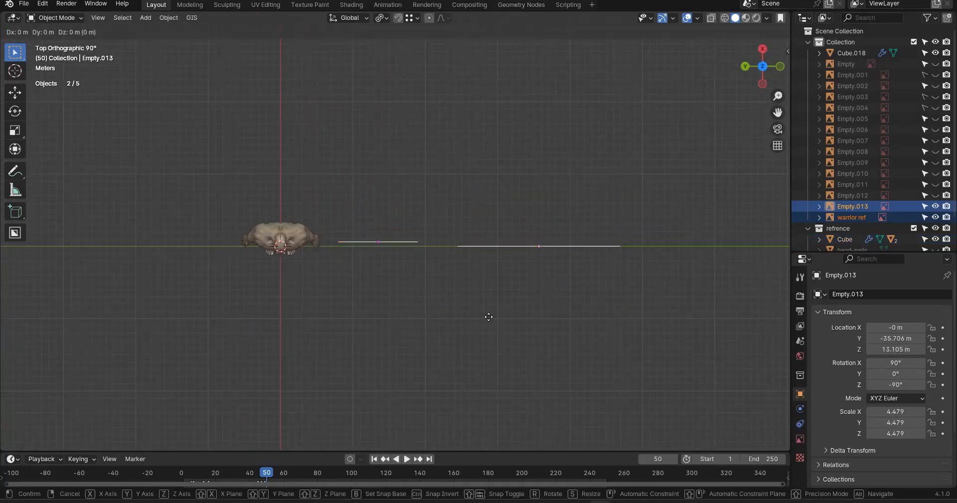
pyautogui.click(494, 177)
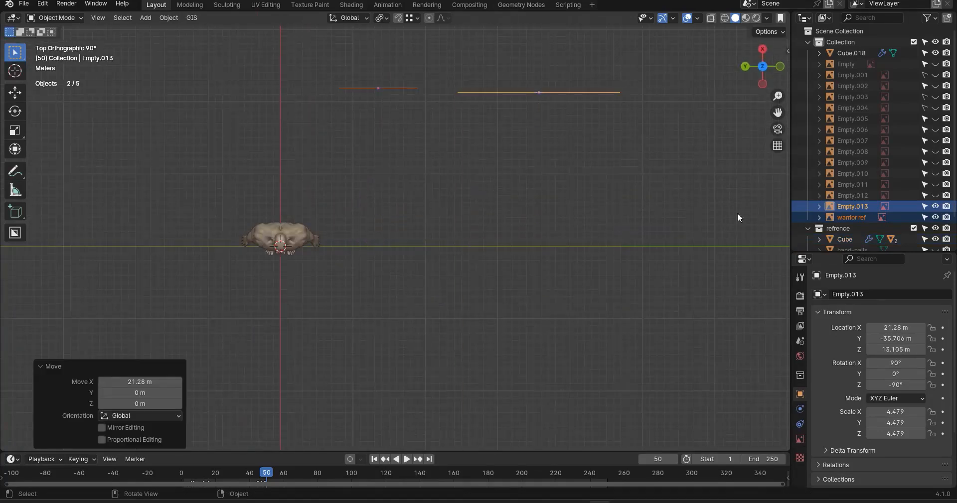
pyautogui.click(925, 207)
pyautogui.click(924, 218)
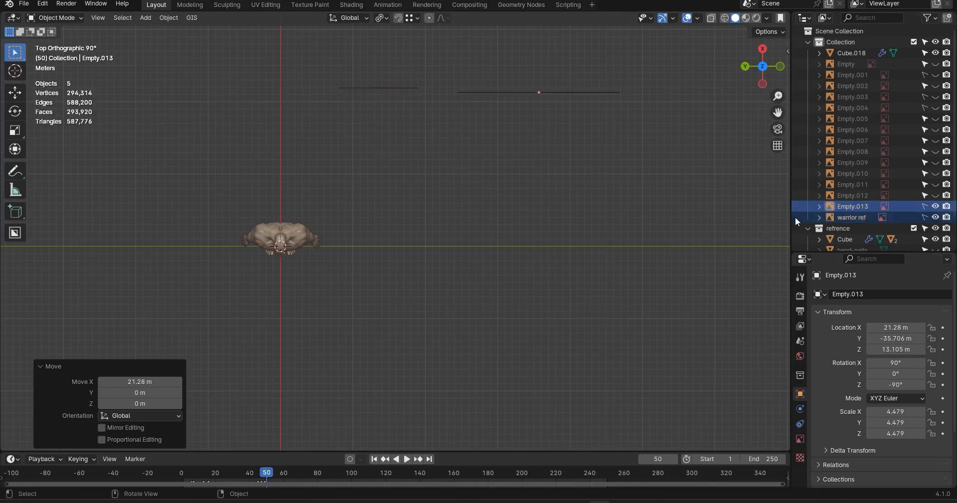
# Delete the hidden image empties from Empty through Empty.012, return to the left view and save the file
pyautogui.click(842, 196)
pyautogui.keyDown('shift'); pyautogui.click(854, 64); pyautogui.keyUp('shift')
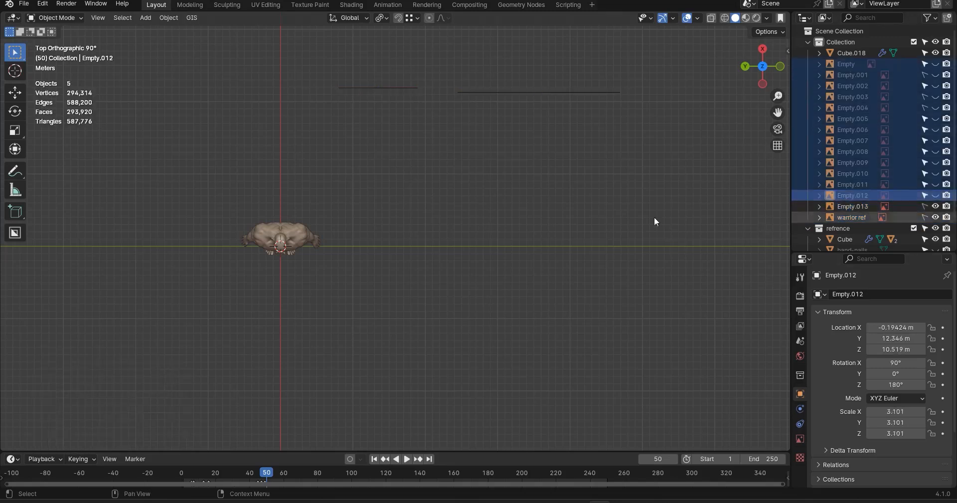
pyautogui.press('Delete')
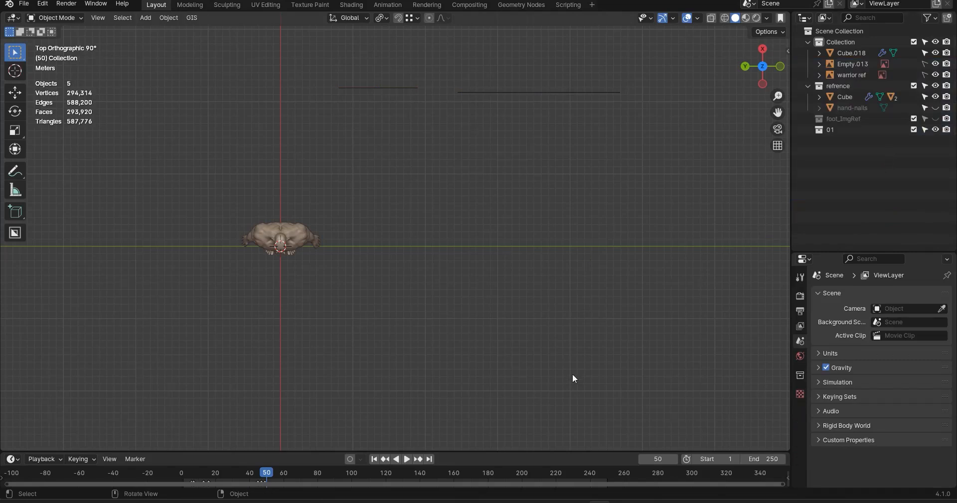
pyautogui.press('ctrl+KP_3')
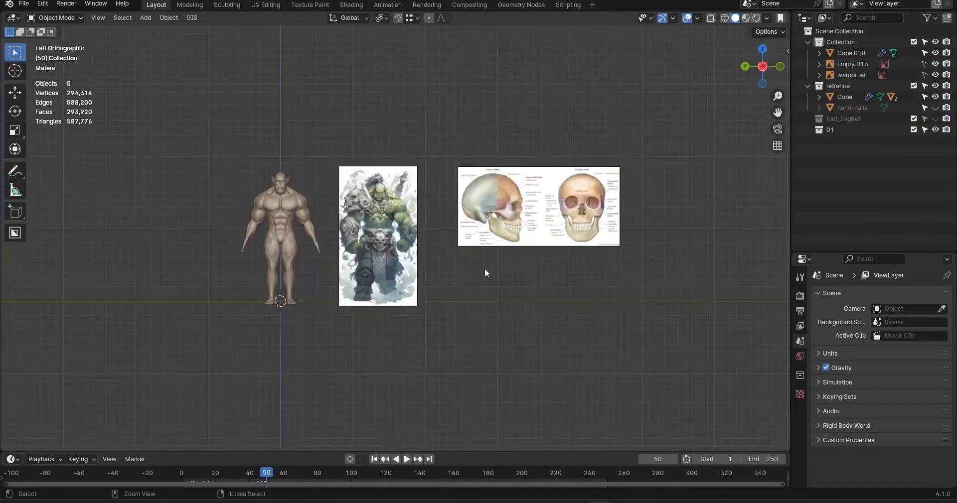
pyautogui.hotkey('ctrl', 's')
# Add a UV sphere with 32 segments, 16 rings and a 1 m radius at the world origin
pyautogui.scroll(9, 335, 282)
pyautogui.scroll(-5, 330, 285)
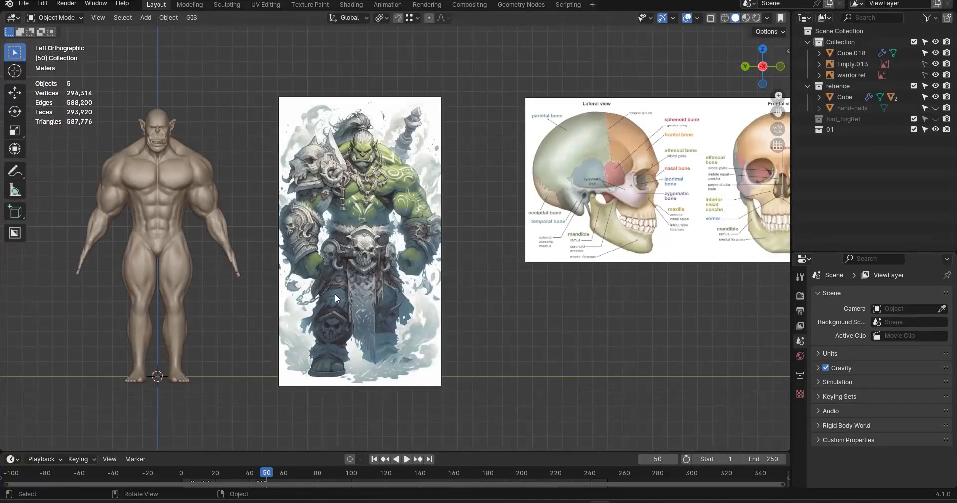
pyautogui.hotkey('shift', 'a')
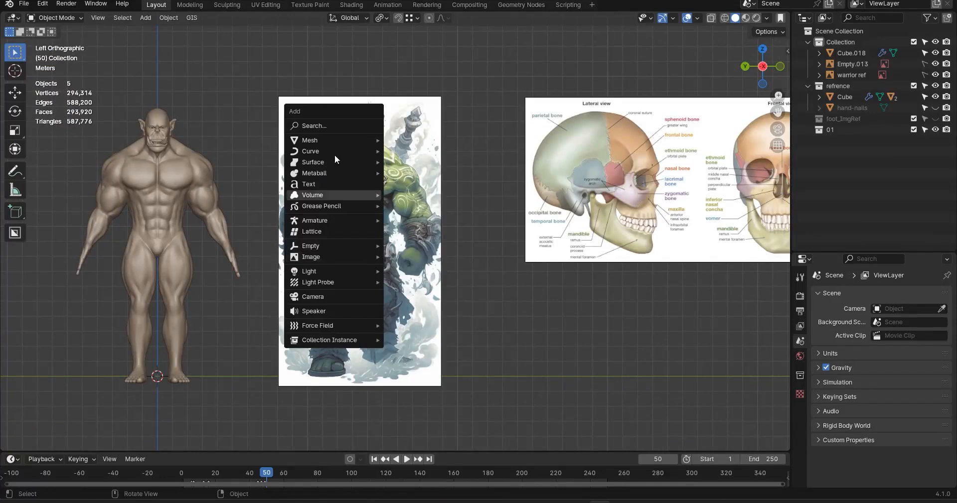
pyautogui.moveTo(336, 142)
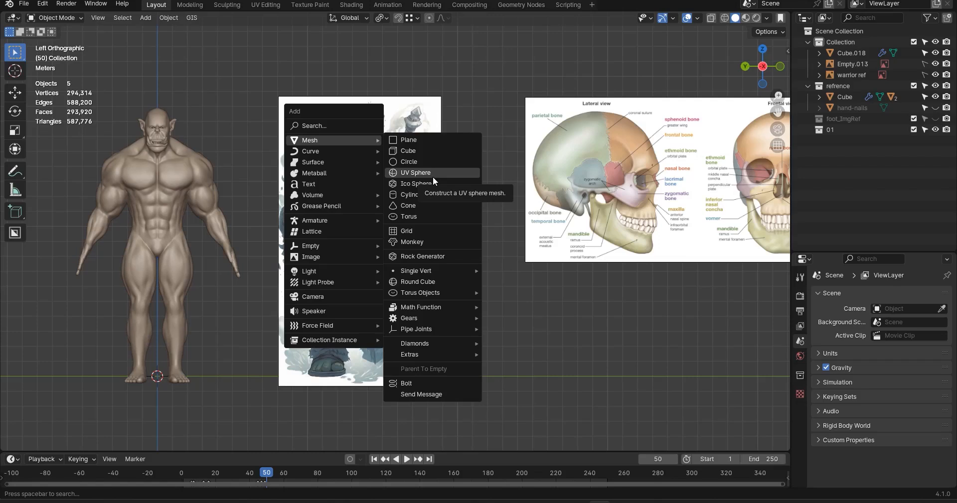
pyautogui.hotkey('shift', 'a')
pyautogui.hotkey('shift', 'a')
pyautogui.moveTo(308, 238)
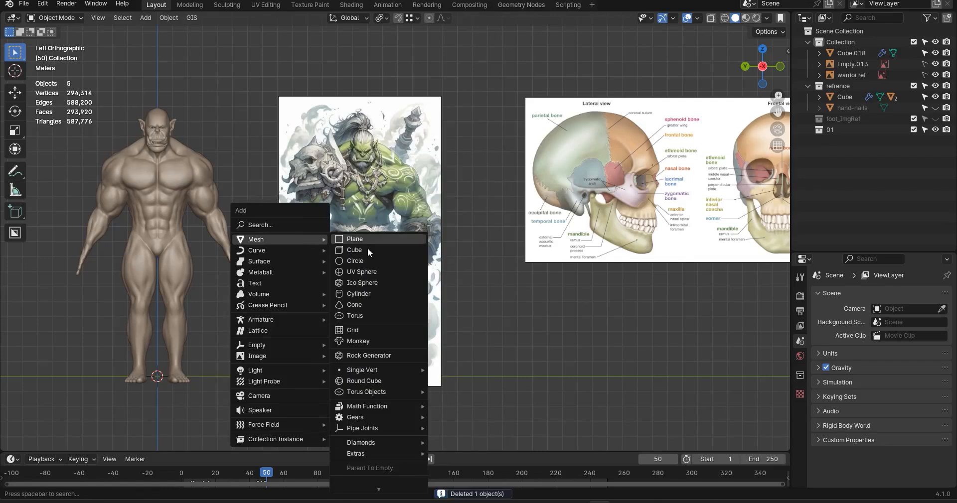
pyautogui.click(369, 271)
pyautogui.scroll(-3, 273, 345)
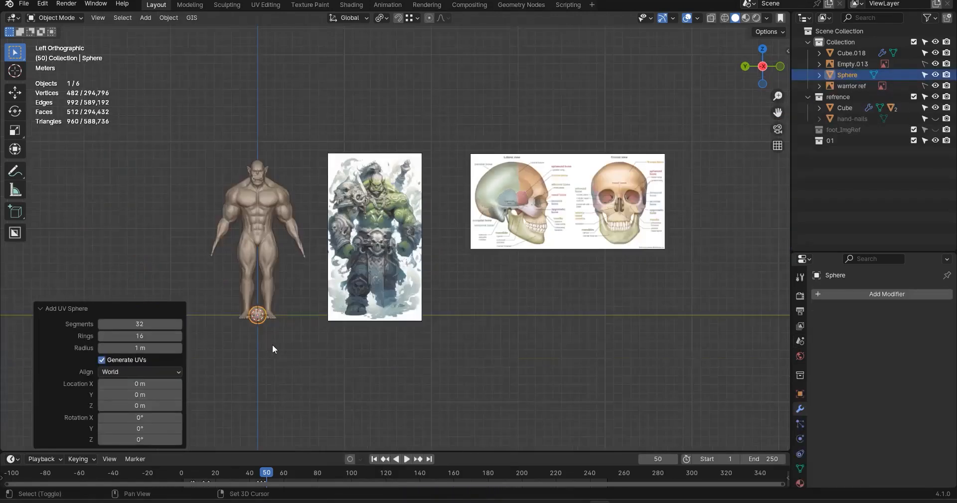
# Move the sphere -13.888 m along Y and 8.3788 m along Z onto the orc's belt skull and enter Edit Mode
pyautogui.press('g')
pyautogui.click(382, 255)
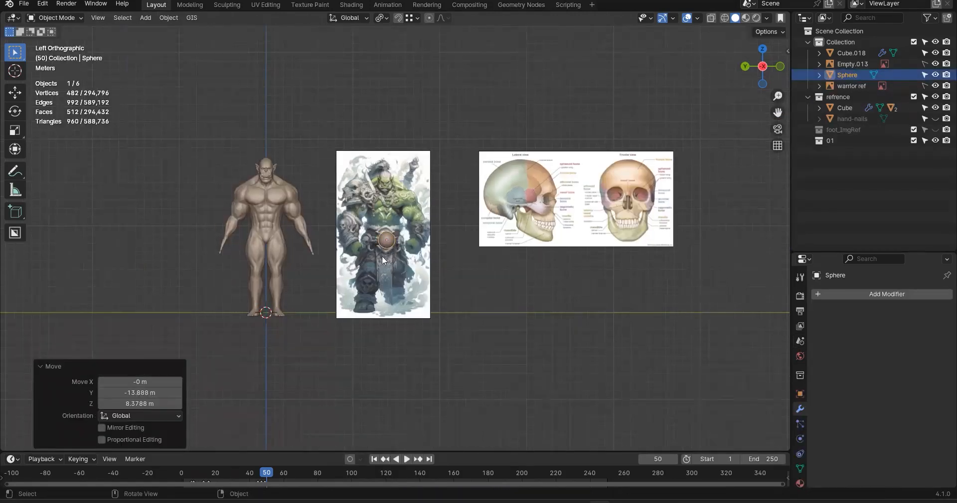
pyautogui.scroll(8, 381, 256)
pyautogui.moveTo(372, 258); pyautogui.dragTo(426, 258, button='middle')
pyautogui.scroll(3, 358, 370)
pyautogui.scroll(3, 426, 256)
pyautogui.press('Tab')
# Examine the sphere's pole and ring topology from several angles and its placement next to the sculpted body
pyautogui.scroll(6, 414, 263)
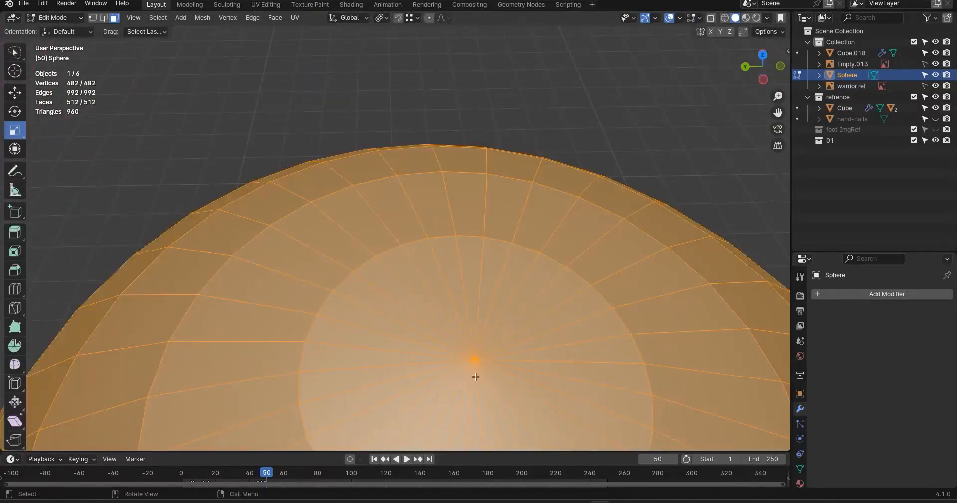
pyautogui.scroll(-3, 413, 294)
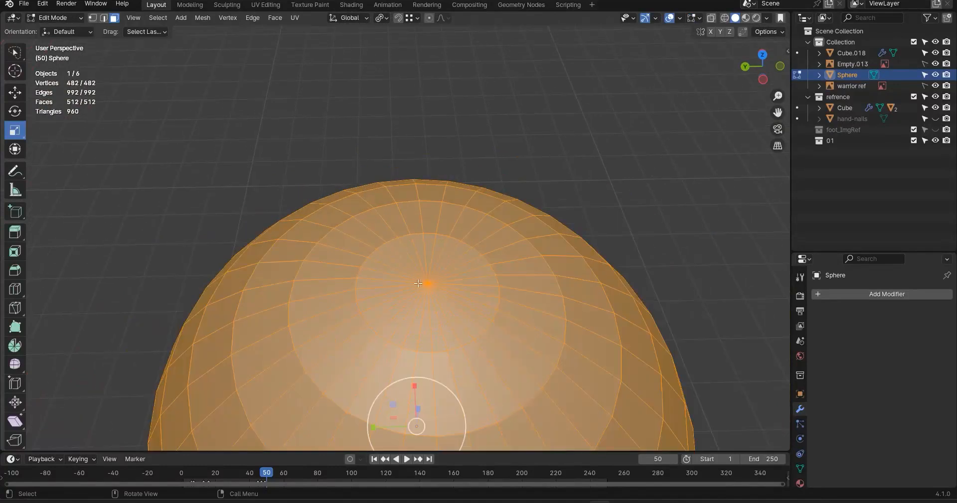
pyautogui.scroll(-2, 463, 317)
pyautogui.moveTo(464, 317); pyautogui.dragTo(220, 39, button='middle')
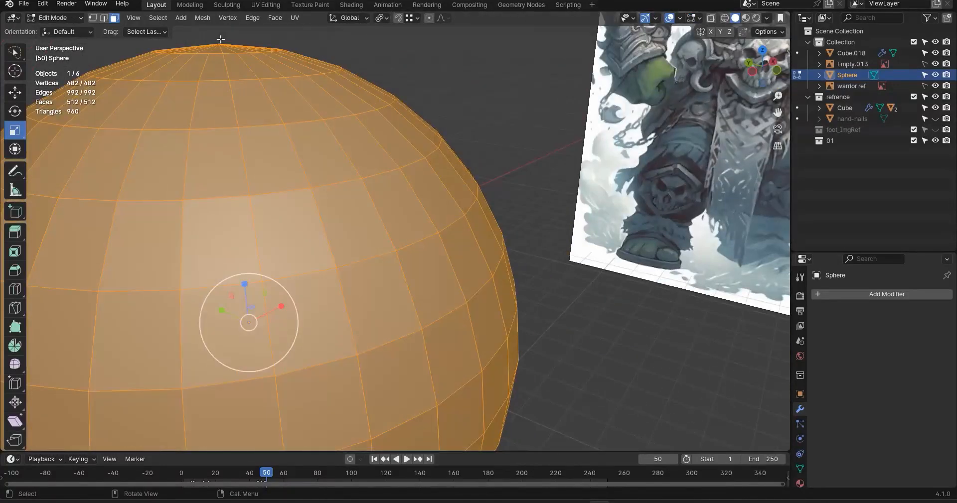
pyautogui.scroll(-2, 291, 318)
pyautogui.moveTo(299, 156); pyautogui.dragTo(321, 183, button='middle')
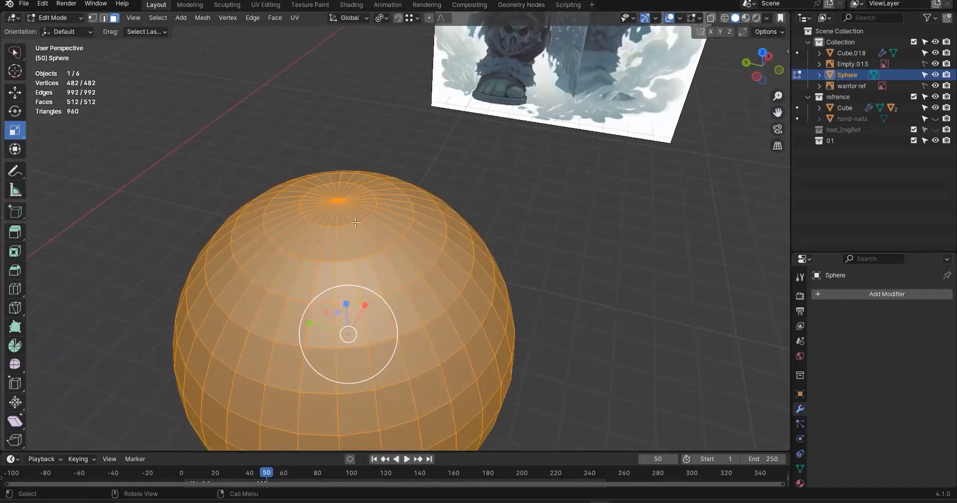
pyautogui.moveTo(389, 327); pyautogui.dragTo(287, 120, button='middle')
pyautogui.moveTo(296, 277); pyautogui.dragTo(270, 249, button='middle')
pyautogui.scroll(-6, 339, 312)
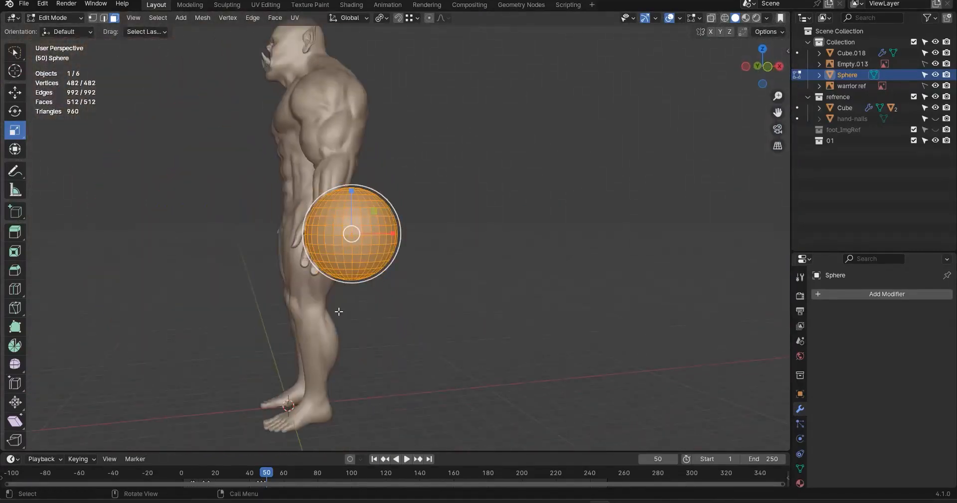
# Flatten the whole sphere mesh along global X to a scale of about 0.489 in the front view
pyautogui.keyDown('alt'); pyautogui.moveTo(339, 312); pyautogui.dragTo(319, 310, button='middle'); pyautogui.keyUp('alt')
pyautogui.scroll(7, 392, 237)
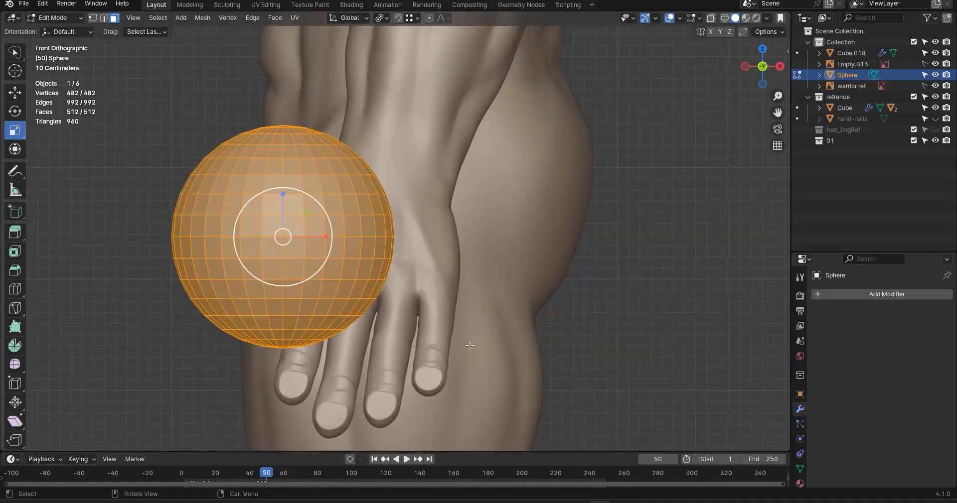
pyautogui.press('s')
pyautogui.press('x')
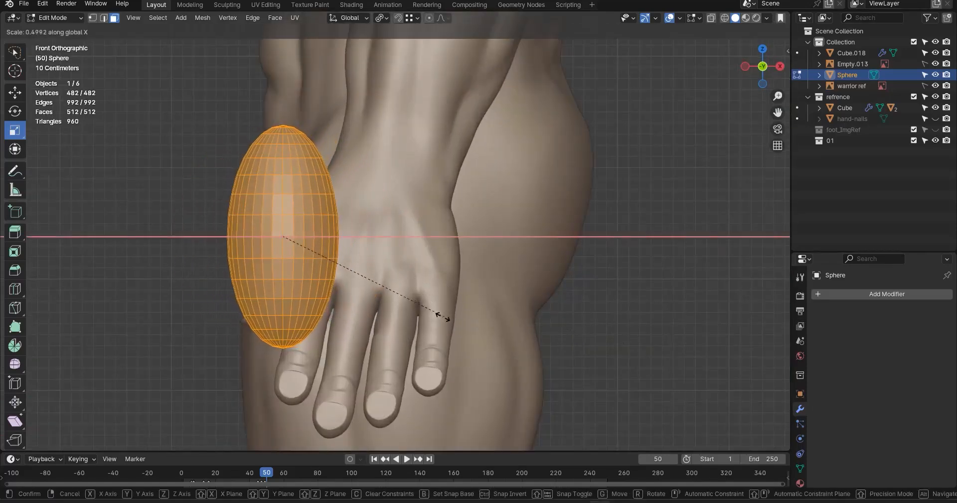
pyautogui.click(440, 317)
# With X-ray on in the left view, move the mesh about 0.16 m along Y and 0.045 m along Z over the belt skull
pyautogui.scroll(-3, 428, 299)
pyautogui.moveTo(389, 264); pyautogui.dragTo(468, 256, button='middle')
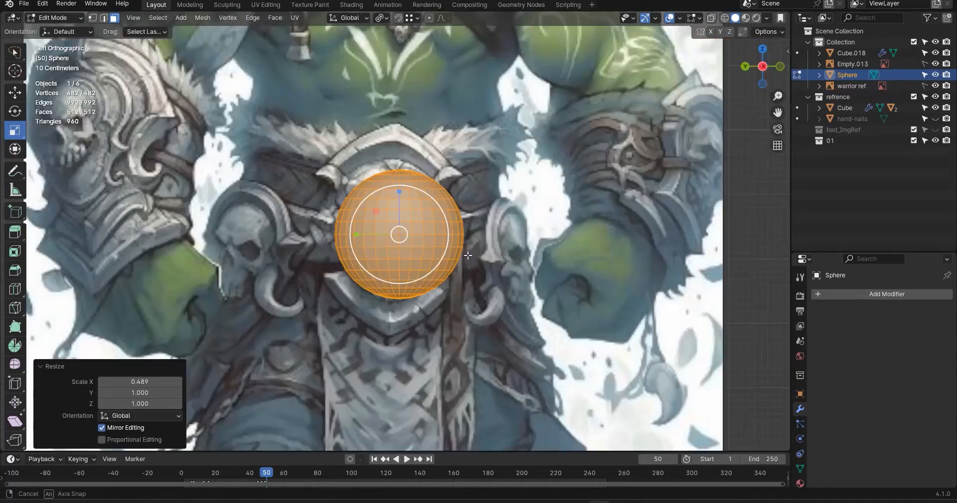
pyautogui.scroll(4, 437, 279)
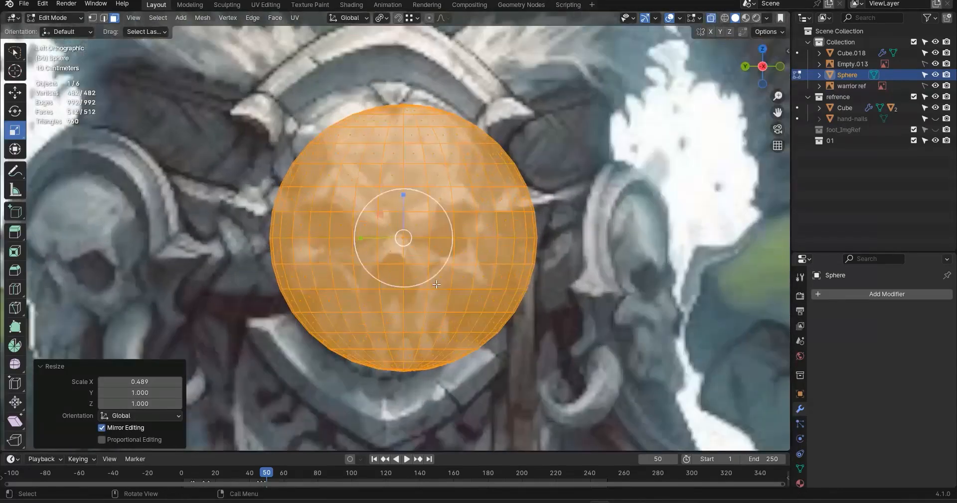
pyautogui.press('g')
pyautogui.click(463, 288)
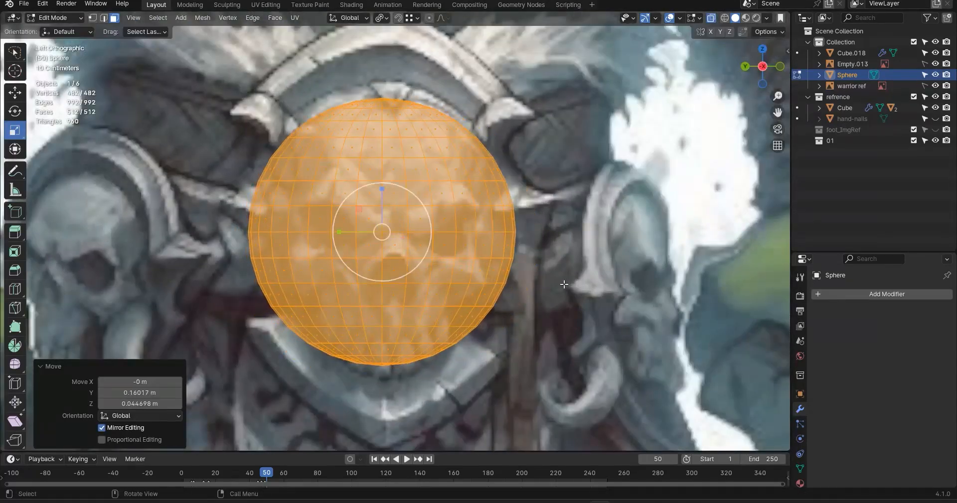
# Scale the mesh to the reference skull's outline: 0.76 along Y, about 1.09 along Z, and 1.04 along Y for the final width
pyautogui.press('s')
pyautogui.press('y')
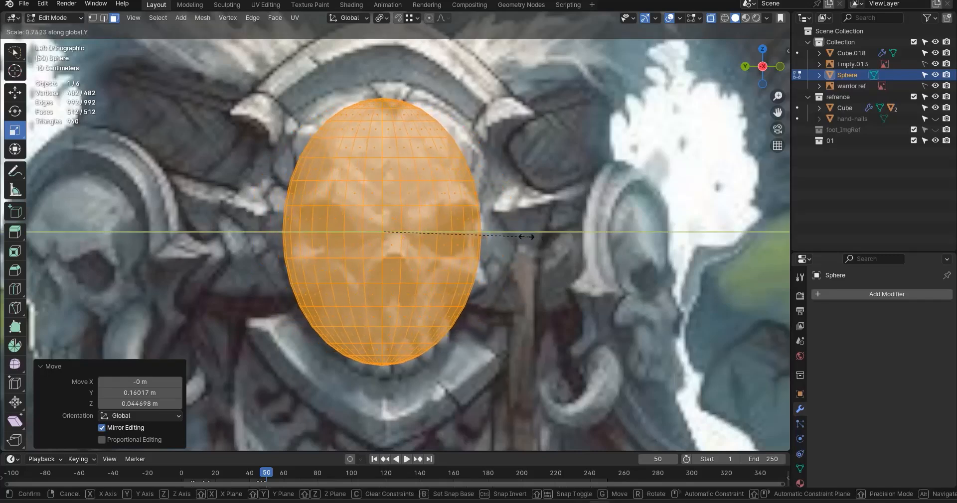
pyautogui.click(532, 237)
pyautogui.press('s')
pyautogui.press('x')
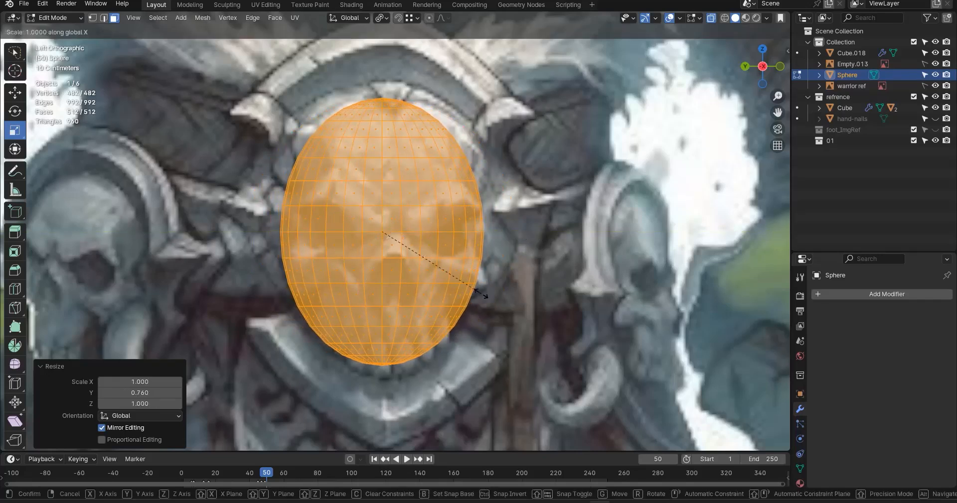
pyautogui.press('z')
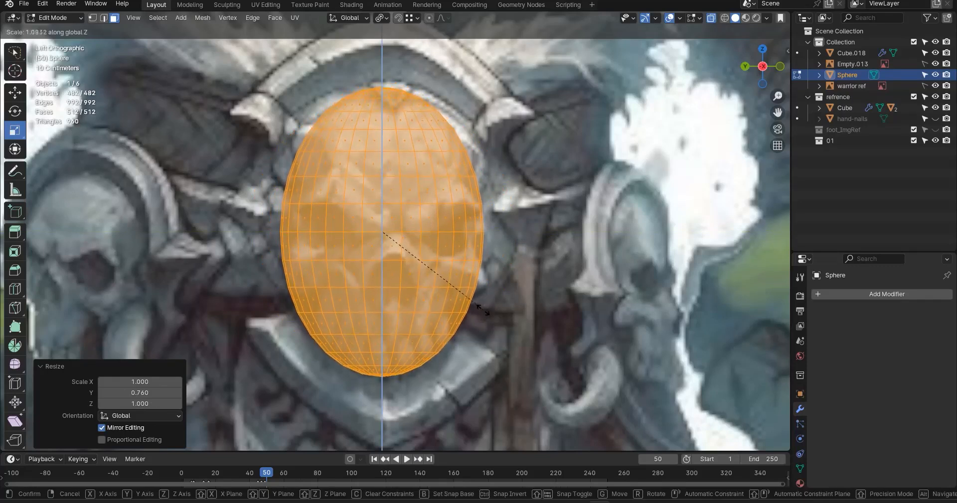
pyautogui.click(484, 312)
pyautogui.press('s')
pyautogui.press('y')
pyautogui.click(587, 284)
# Select exactly the +X half of the ellipsoid, leaving out the pole faces beyond the centre line, and delete those faces
pyautogui.keyDown('alt'); pyautogui.moveTo(587, 285); pyautogui.dragTo(473, 284, button='middle'); pyautogui.keyUp('alt')
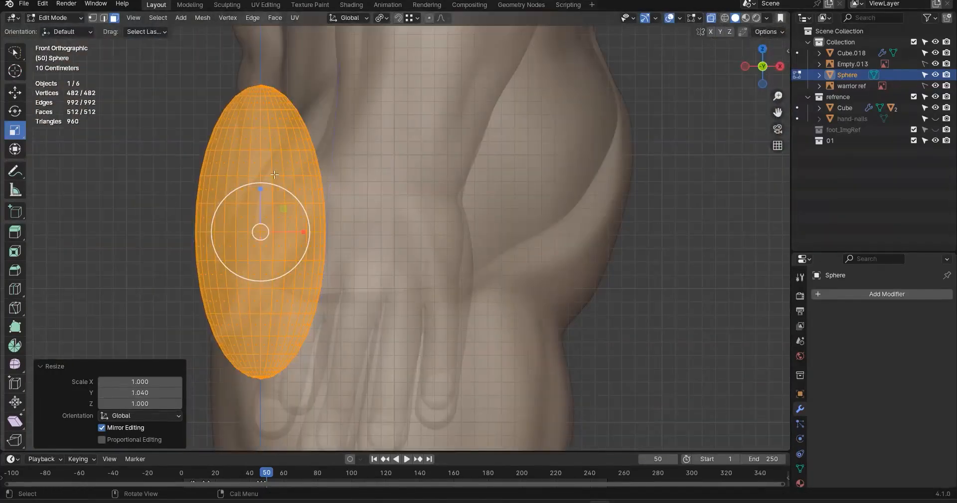
pyautogui.hotkey('alt', 'z')
pyautogui.hotkey('alt', 'a')
pyautogui.hotkey('alt', 'z')
pyautogui.press('w')
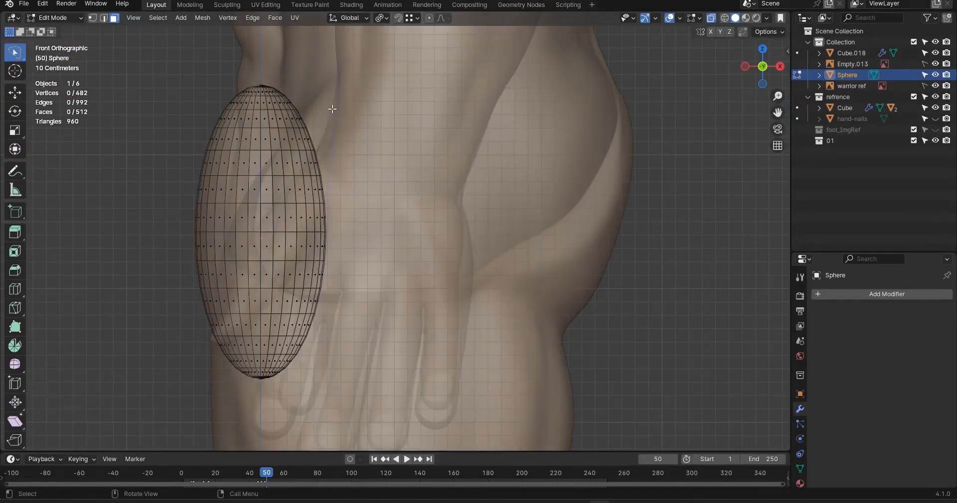
pyautogui.moveTo(373, 61); pyautogui.dragTo(260, 400)
pyautogui.press('x')
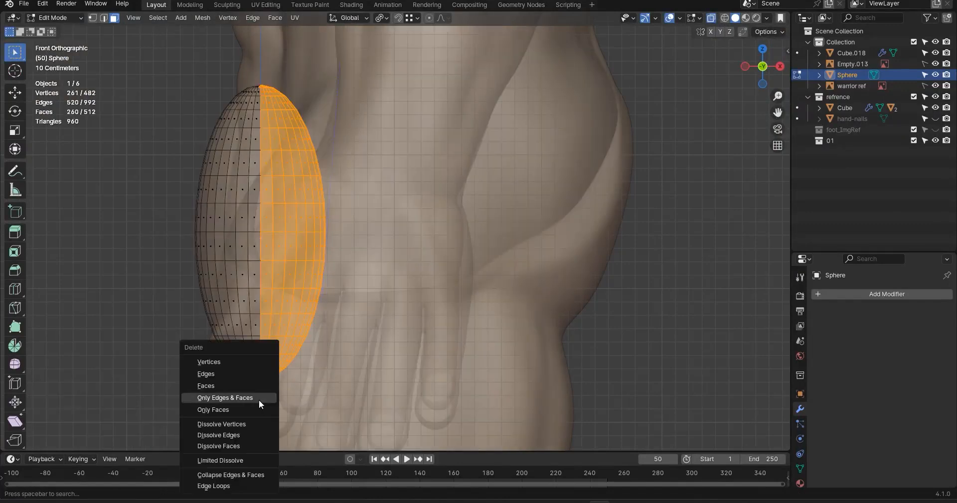
pyautogui.moveTo(319, 167); pyautogui.dragTo(577, 248, button='middle')
pyautogui.scroll(4, 378, 243)
pyautogui.scroll(5, 349, 209)
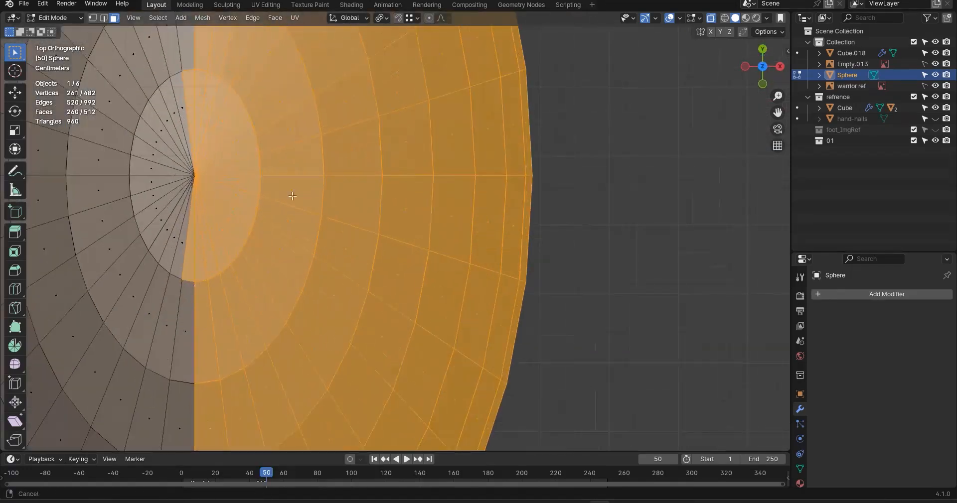
pyautogui.keyDown('shift'); pyautogui.moveTo(219, 145); pyautogui.dragTo(419, 170, button='middle'); pyautogui.keyUp('shift')
pyautogui.moveTo(341, 54); pyautogui.dragTo(386, 352)
pyautogui.keyDown('ctrl'); pyautogui.moveTo(392, 121); pyautogui.dragTo(381, 138); pyautogui.keyUp('ctrl')
pyautogui.keyDown('ctrl'); pyautogui.moveTo(361, 321); pyautogui.dragTo(386, 269); pyautogui.keyUp('ctrl')
pyautogui.press('x')
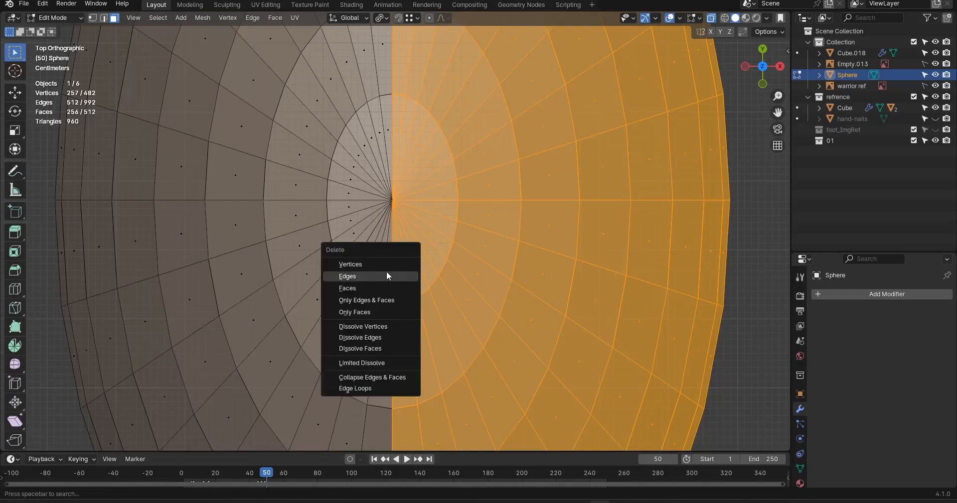
pyautogui.click(375, 288)
# Return to Object Mode and the left view over the belt skull, and save the file
pyautogui.moveTo(416, 316); pyautogui.dragTo(479, 249, button='middle')
pyautogui.press('Tab')
pyautogui.scroll(-9, 473, 251)
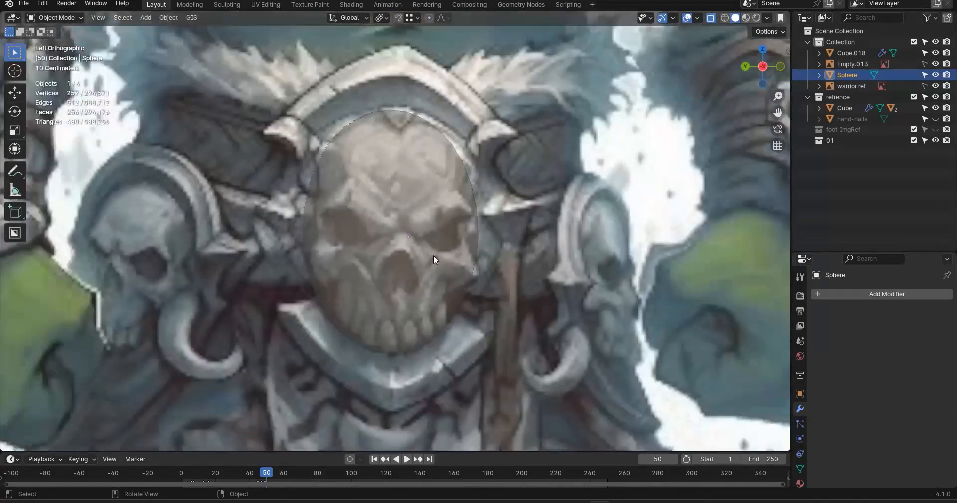
pyautogui.hotkey('ctrl', 's')
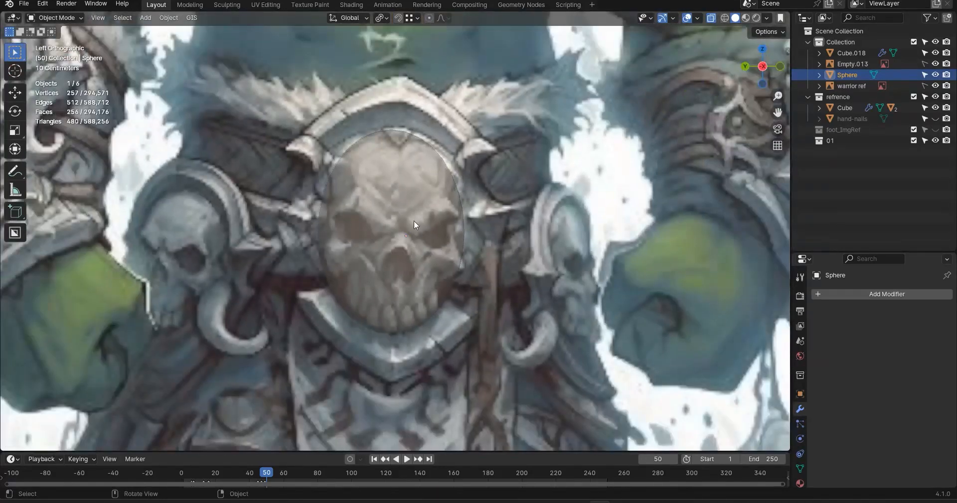
# Switch to the Sculpting workspace and turn on X-ray with the half ellipsoid framed over the belt skull
pyautogui.click(227, 5)
pyautogui.keyDown('shift'); pyautogui.moveTo(605, 309); pyautogui.dragTo(237, 244, button='middle'); pyautogui.keyUp('shift')
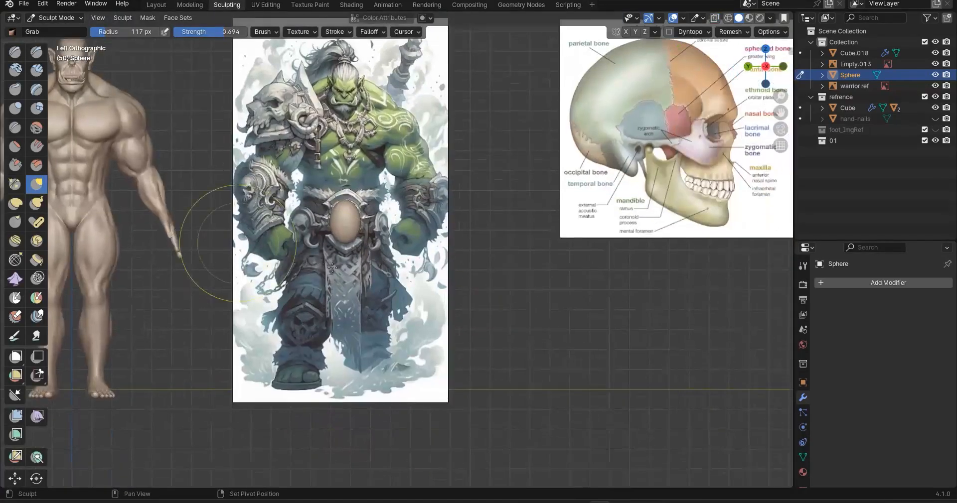
pyautogui.scroll(6, 333, 268)
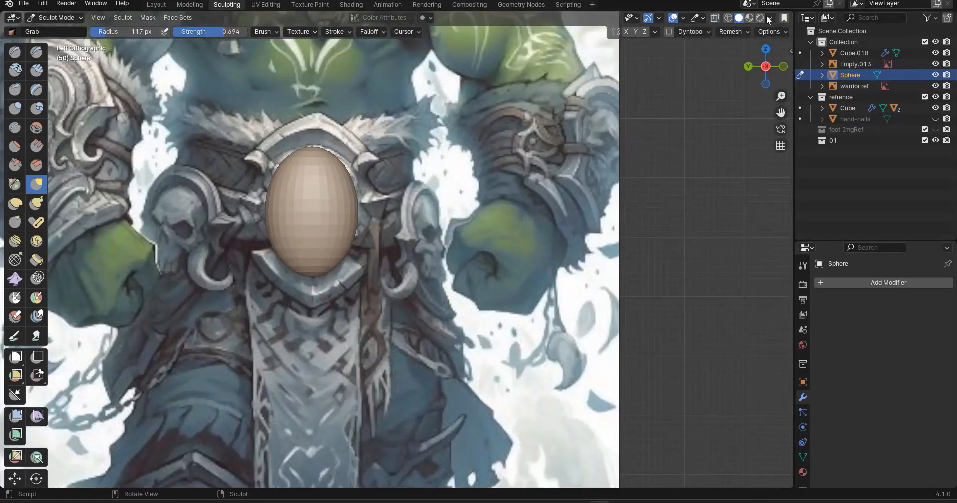
pyautogui.click(769, 19)
pyautogui.click(779, 96)
pyautogui.scroll(-1, 280, 220)
pyautogui.scroll(1, 280, 217)
pyautogui.keyDown('shift'); pyautogui.moveTo(282, 216); pyautogui.dragTo(350, 222, button='middle'); pyautogui.keyUp('shift')
pyautogui.hotkey('alt', 'z')
pyautogui.scroll(4, 370, 207)
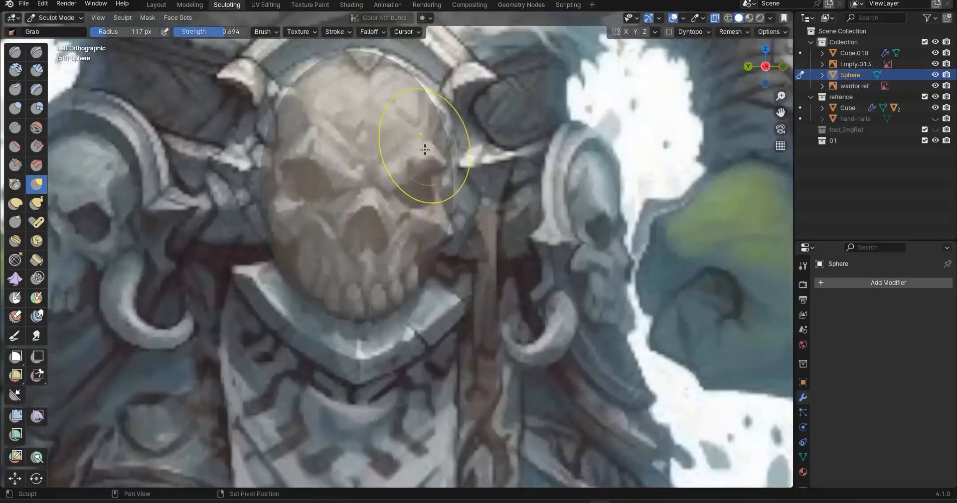
pyautogui.keyDown('shift'); pyautogui.moveTo(424, 149); pyautogui.dragTo(396, 253, button='middle'); pyautogui.keyUp('shift')
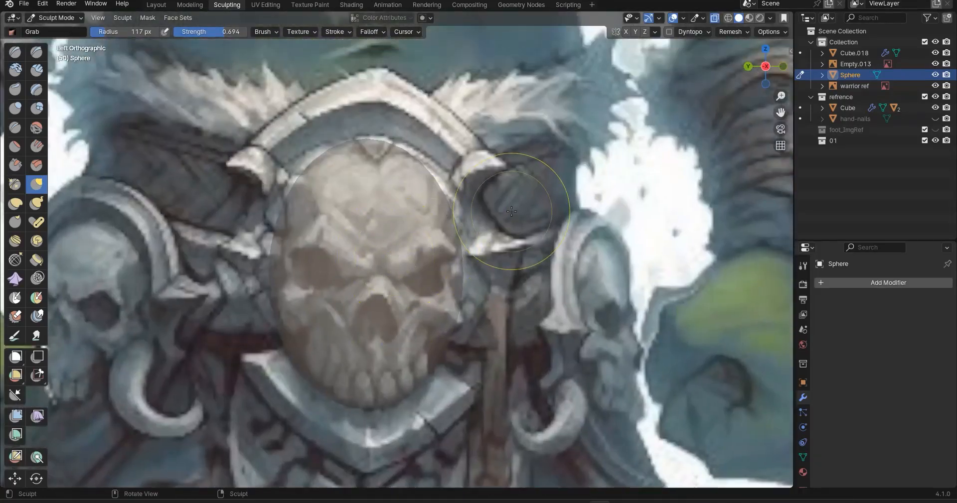
# Add the Wireframe overlay option to Quick Favorites and use it to show the mesh's wireframe
pyautogui.press('Tab')
pyautogui.press('Tab')
pyautogui.click(682, 19)
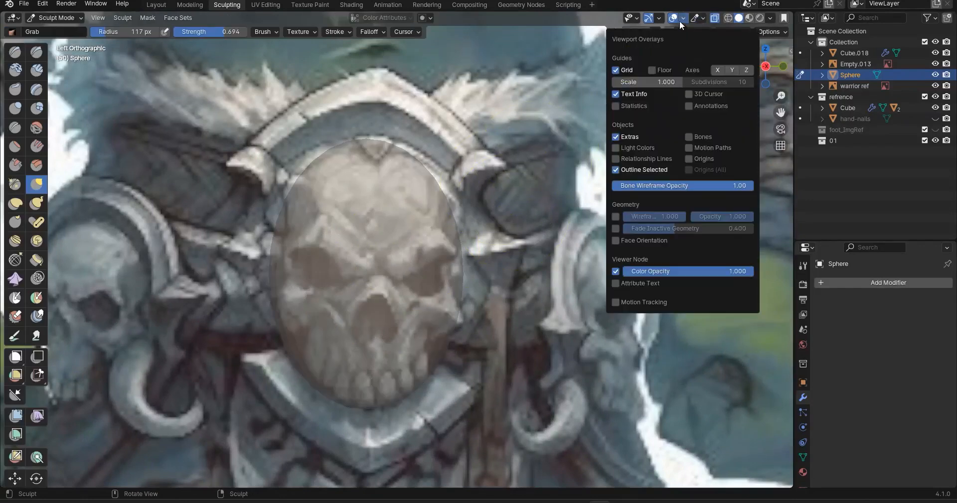
pyautogui.rightClick(614, 217)
pyautogui.click(585, 275)
pyautogui.press('q')
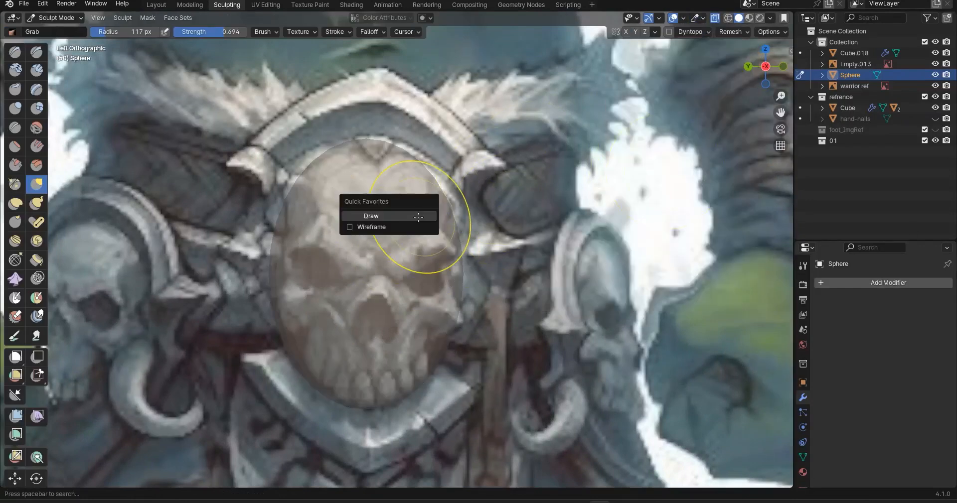
pyautogui.press('q')
pyautogui.click(378, 227)
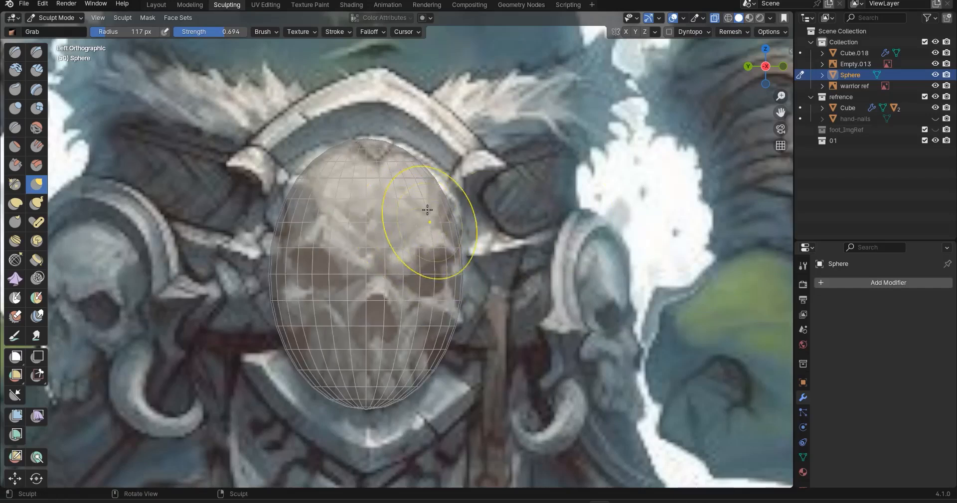
# With Y symmetry and a 166 px Grab brush, narrow the ellipsoid's cheeks and jaw and widen its upper sides to match the reference skull
pyautogui.press('f')
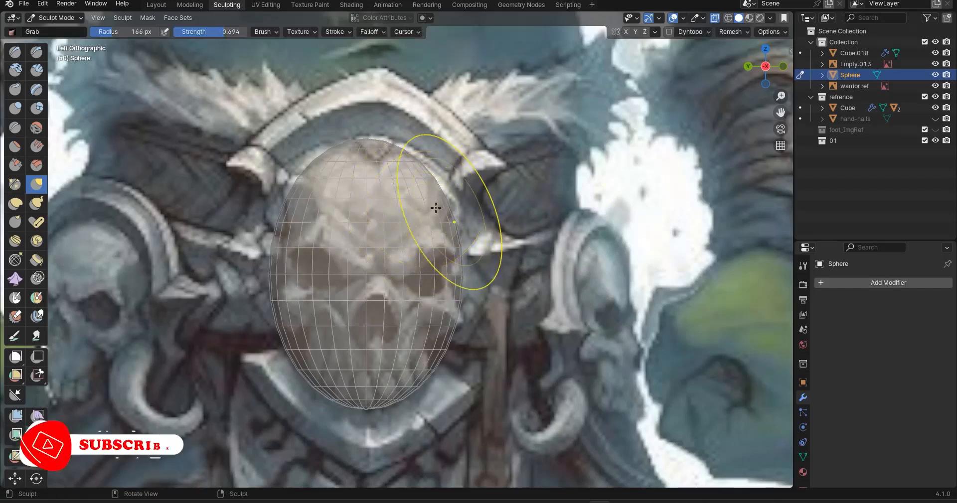
pyautogui.click(448, 188)
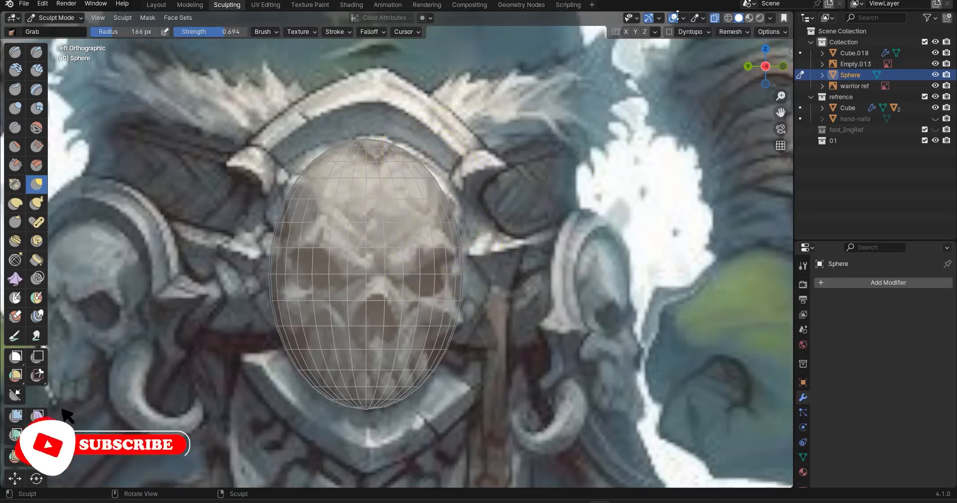
pyautogui.moveTo(439, 186); pyautogui.dragTo(452, 179)
pyautogui.moveTo(273, 257); pyautogui.dragTo(284, 257)
pyautogui.moveTo(296, 350); pyautogui.dragTo(304, 352)
pyautogui.moveTo(427, 375); pyautogui.dragTo(438, 346)
pyautogui.moveTo(454, 265); pyautogui.dragTo(452, 264)
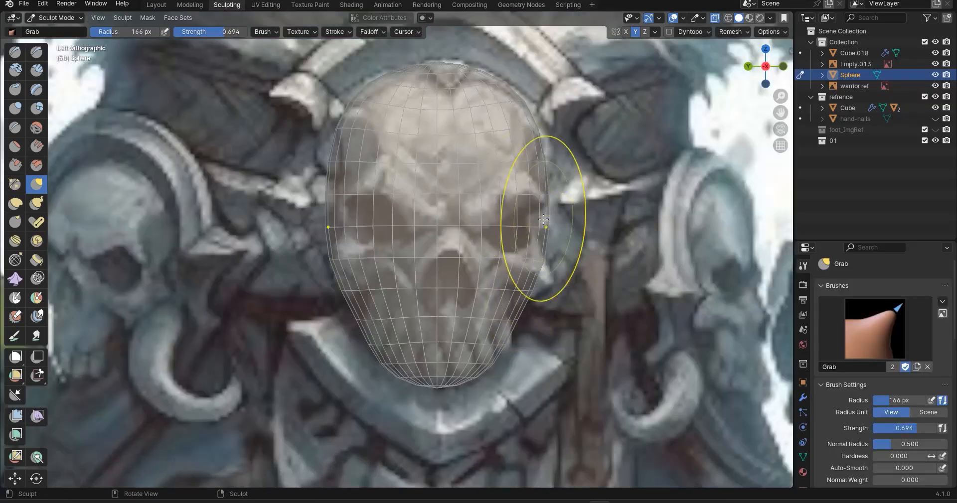
pyautogui.moveTo(545, 220); pyautogui.dragTo(537, 219)
pyautogui.moveTo(538, 134); pyautogui.dragTo(543, 131)
# Turn off X-ray and check the shaped skull base as a solid surface against the reference
pyautogui.hotkey('alt', 'z')
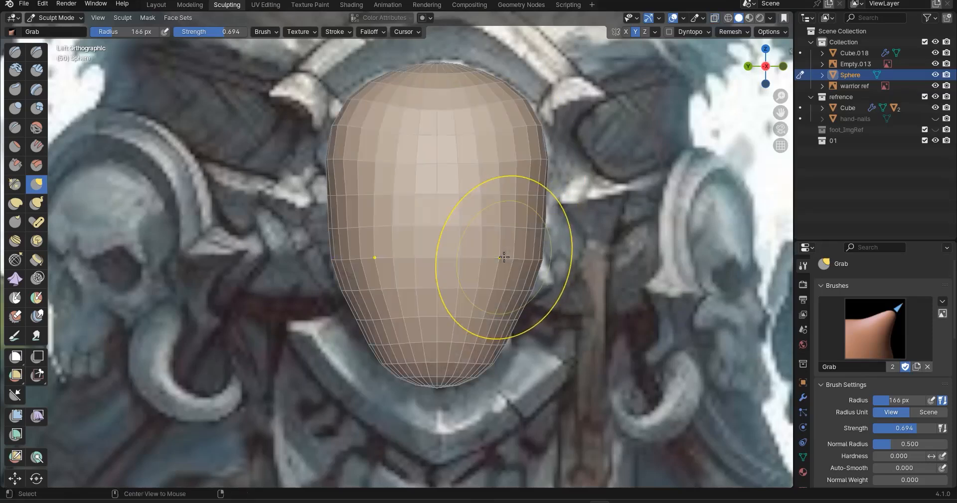
pyautogui.scroll(-2, 476, 297)
pyautogui.moveTo(473, 302)
pyautogui.mouseDown(button='middle')
pyautogui.moveTo(324, 298)
pyautogui.moveTo(454, 258)
pyautogui.moveTo(464, 224)
pyautogui.mouseUp(button='middle')
pyautogui.scroll(5, 466, 220)
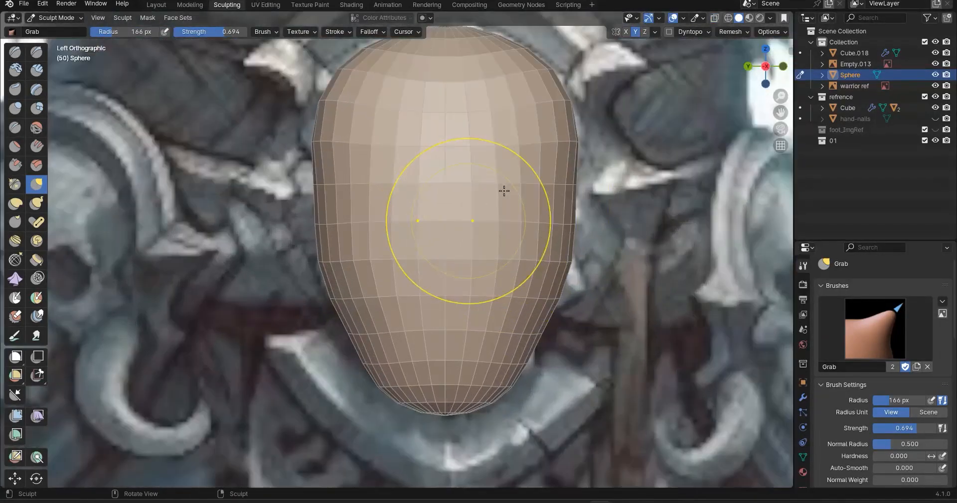
pyautogui.hotkey('alt', 'z')
pyautogui.hotkey('alt', 'z')
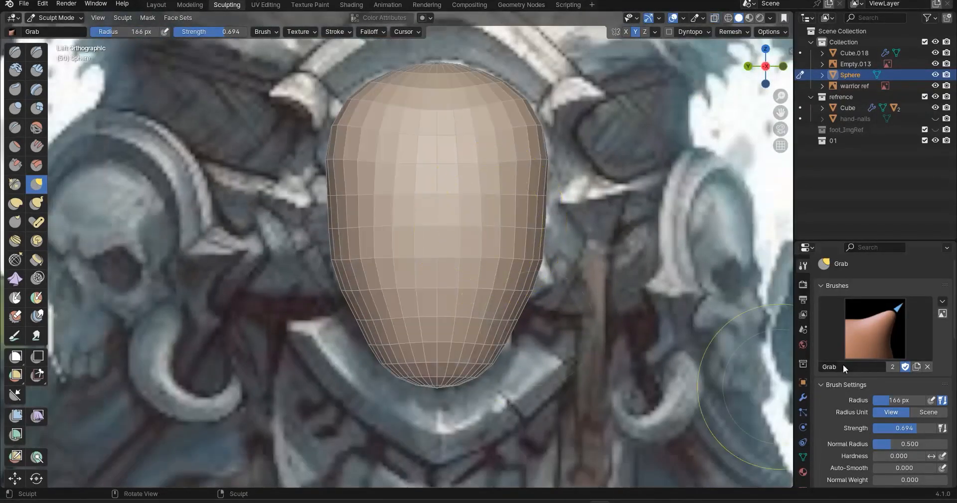
# Add a Subdivision Surface modifier with 5 viewport levels to the skull base and apply it
pyautogui.click(803, 397)
pyautogui.click(866, 284)
pyautogui.moveTo(865, 282)
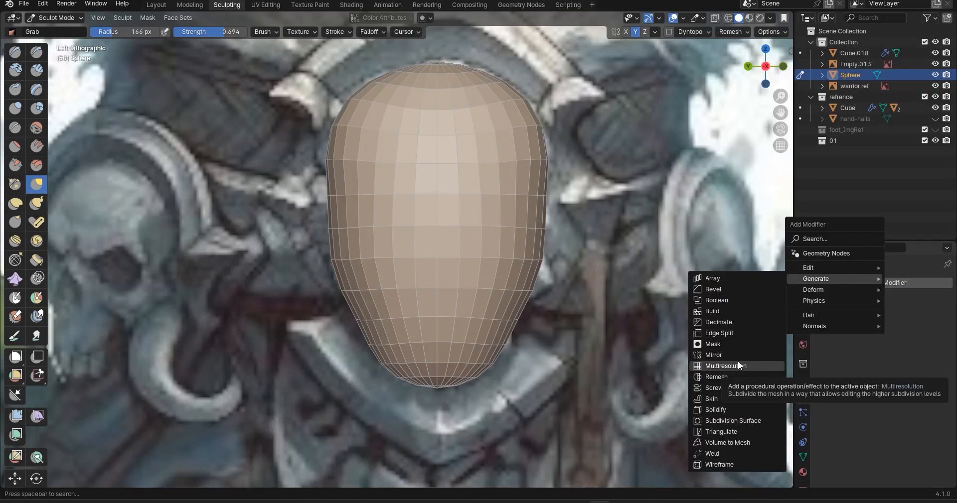
pyautogui.click(742, 421)
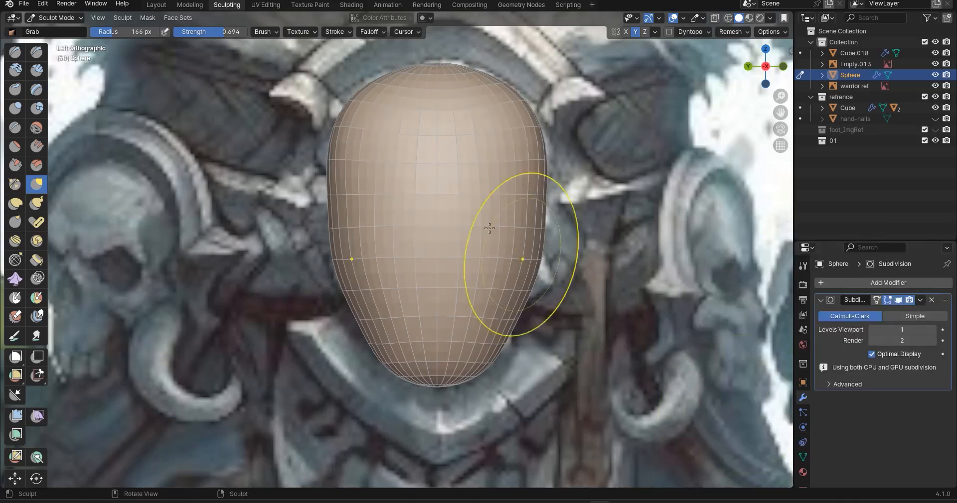
pyautogui.click(936, 330)
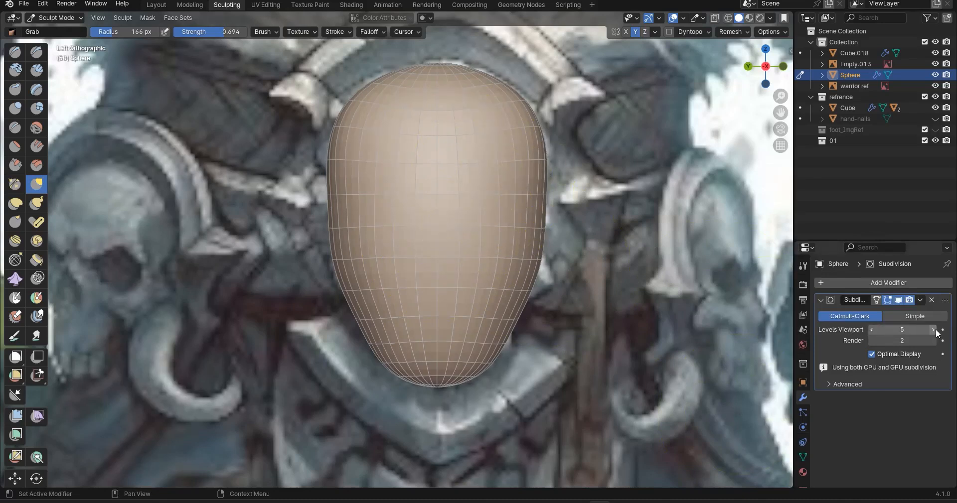
pyautogui.click(921, 301)
pyautogui.click(916, 311)
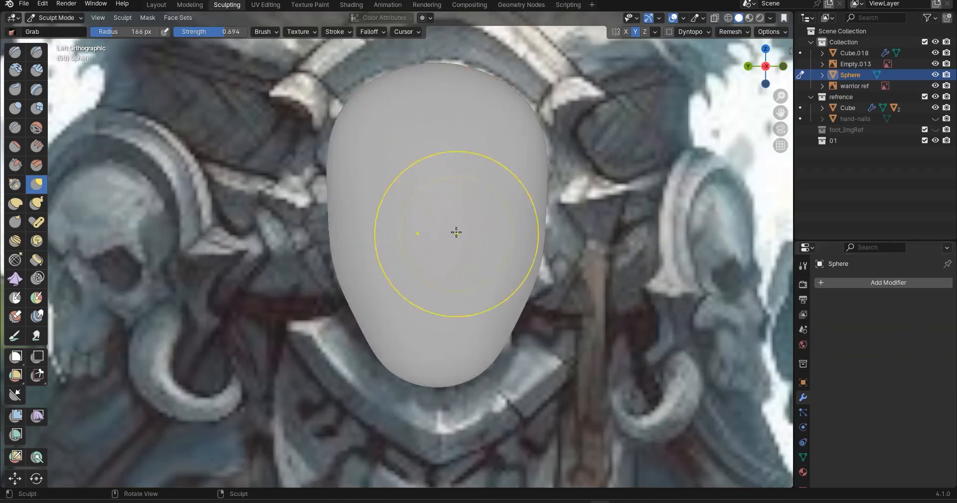
# Try pulling the subdivided skull base outward with the Grab brush, inspect the mesh in X-ray, and undo the pull
pyautogui.scroll(8, 471, 218)
pyautogui.scroll(-3, 472, 220)
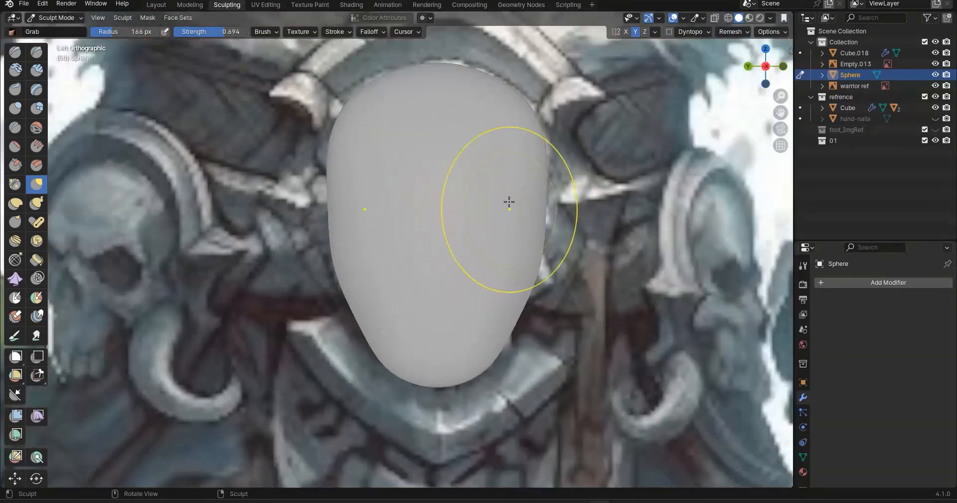
pyautogui.moveTo(532, 205); pyautogui.dragTo(203, 260, button='middle')
pyautogui.moveTo(203, 260)
pyautogui.mouseDown()
pyautogui.moveTo(399, 141)
pyautogui.moveTo(115, 305)
pyautogui.moveTo(35, 112)
pyautogui.moveTo(367, 323)
pyautogui.moveTo(608, 264)
pyautogui.mouseUp()
pyautogui.hotkey('alt', 'z')
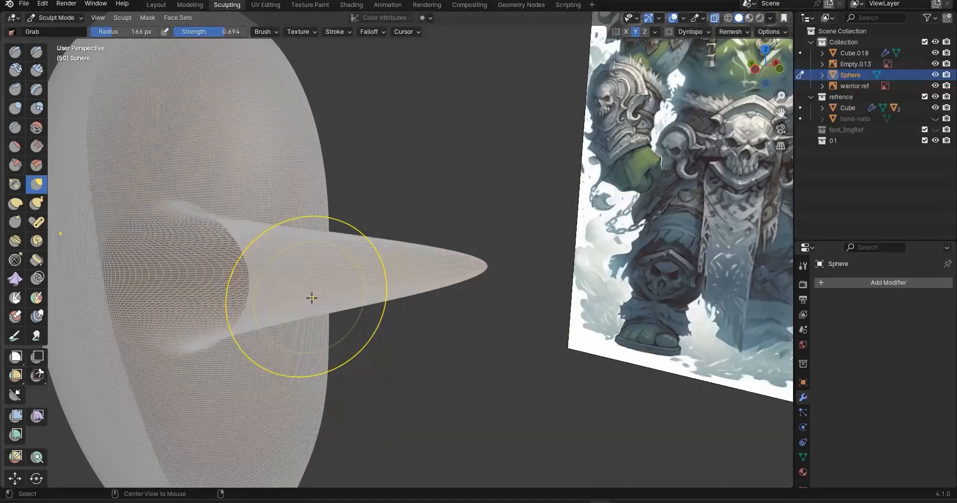
pyautogui.hotkey('ctrl', 'z')
pyautogui.moveTo(311, 299); pyautogui.dragTo(293, 329, button='middle')
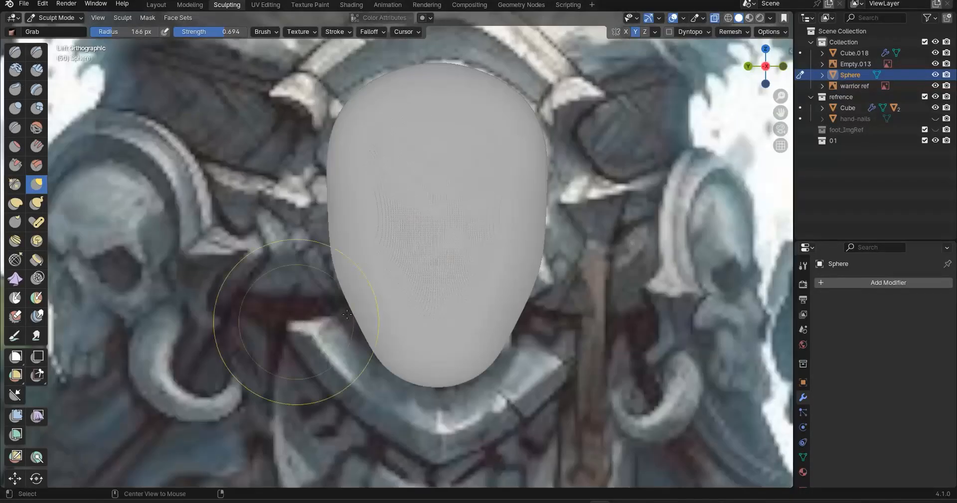
pyautogui.scroll(-2, 491, 257)
pyautogui.press('Tab')
pyautogui.press('Tab')
pyautogui.hotkey('alt', 'z')
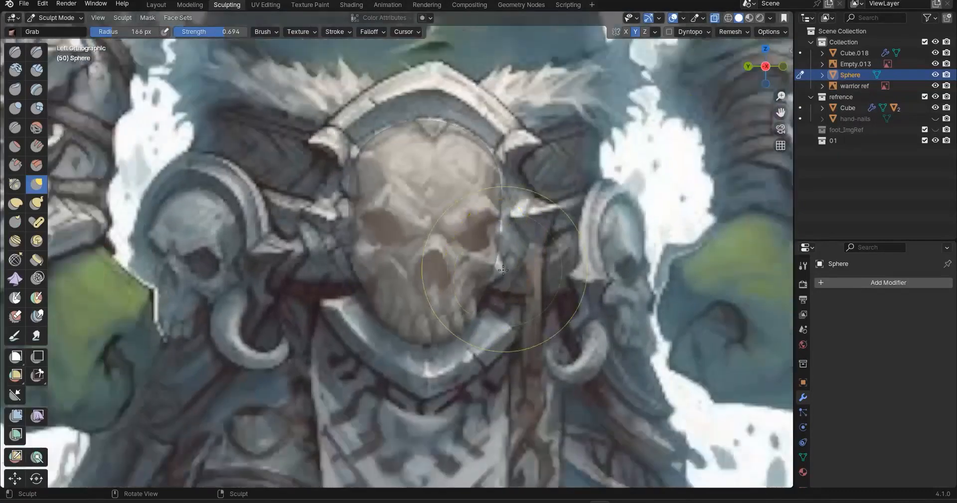
# Switch to the Layout workspace and move the skull base about -5.02 m along global Y, clear of the warrior reference
pyautogui.scroll(-1, 456, 264)
pyautogui.press('Tab')
pyautogui.click(157, 6)
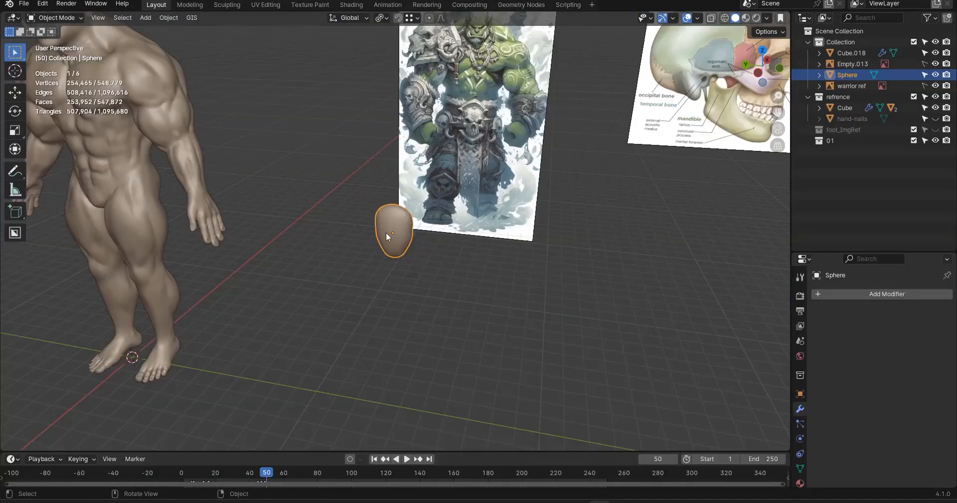
pyautogui.press('g')
pyautogui.press('y')
pyautogui.click(539, 305)
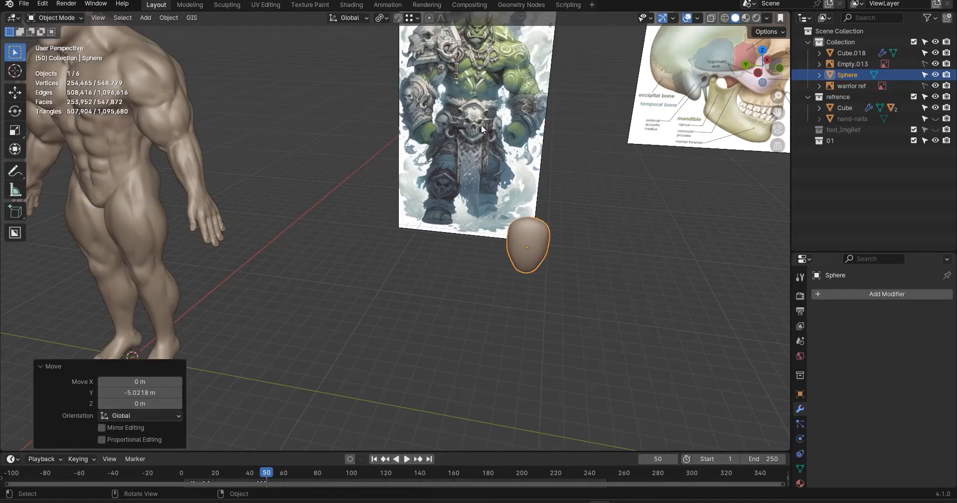
# In the left orthographic view, move the skull base back about 2.92 m along Y, beside the reference belt skull
pyautogui.press('ctrl+KP_1')
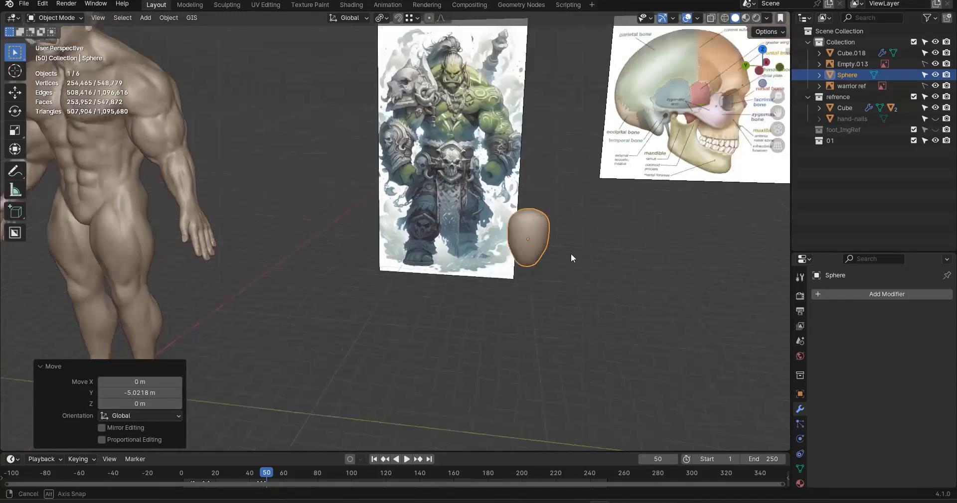
pyautogui.scroll(8, 598, 274)
pyautogui.scroll(-6, 645, 295)
pyautogui.press('g')
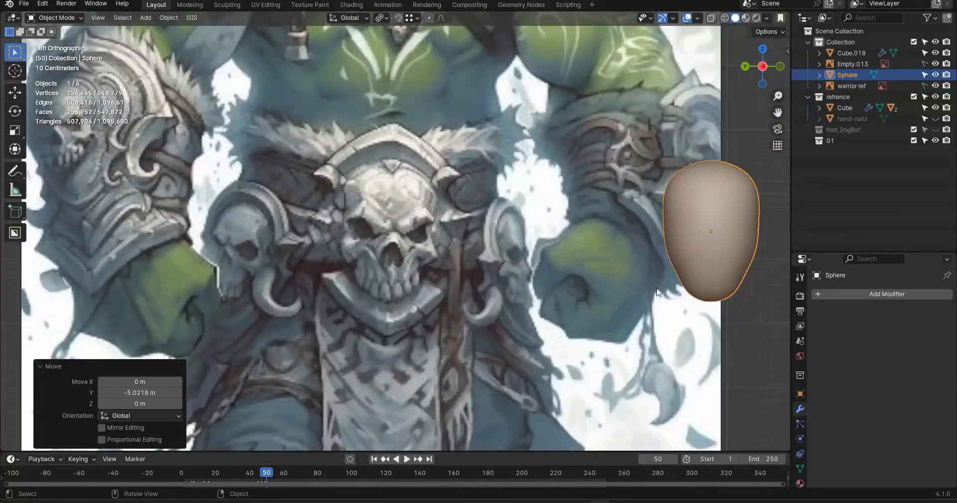
pyautogui.press('y')
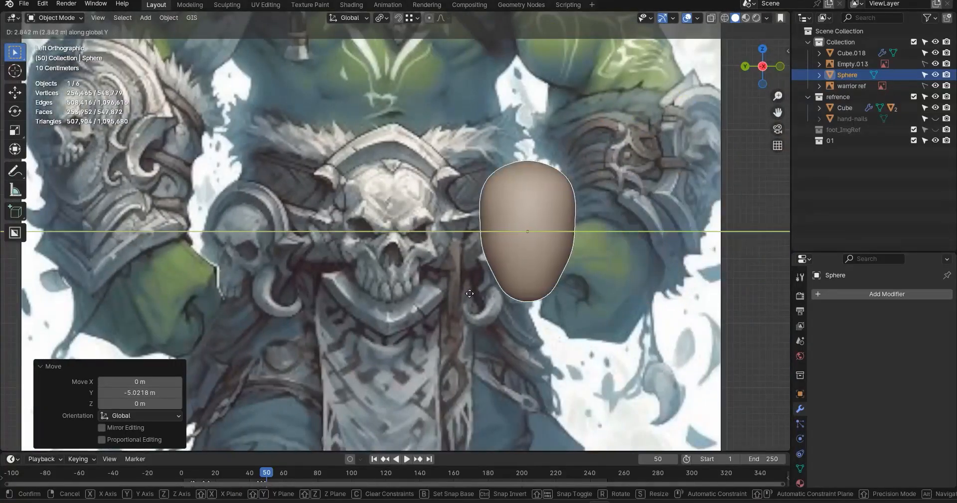
pyautogui.click(469, 293)
pyautogui.scroll(2, 570, 277)
pyautogui.keyDown('shift'); pyautogui.moveTo(595, 298); pyautogui.dragTo(517, 310, button='middle'); pyautogui.keyUp('shift')
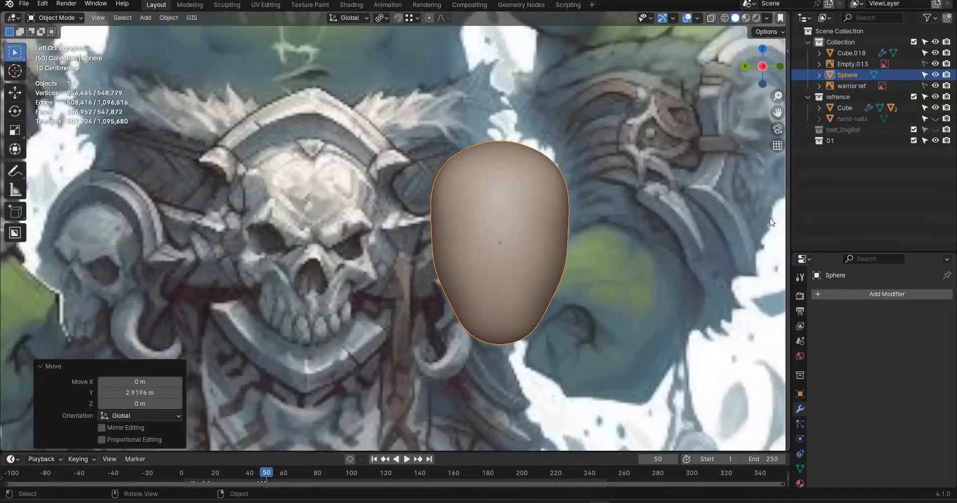
# Split the 3D viewport vertically and turn the new view to a perspective showing the body, skull base and warrior reference
pyautogui.rightClick(788, 199)
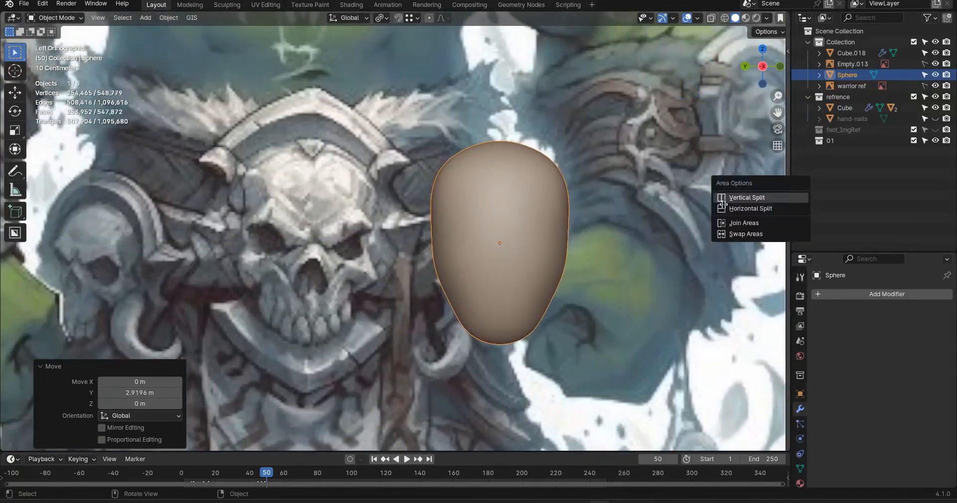
pyautogui.click(747, 197)
pyautogui.click(425, 252)
pyautogui.moveTo(529, 254); pyautogui.dragTo(600, 300, button='middle')
pyautogui.moveTo(688, 268); pyautogui.dragTo(673, 284, button='middle')
pyautogui.scroll(-9, 681, 232)
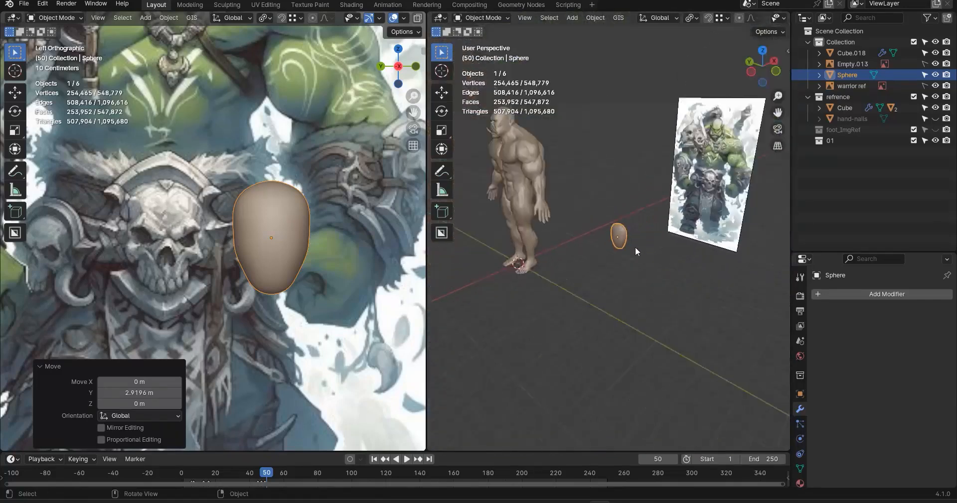
# Move the skull base about 20.15 m along global X toward the warrior reference and frame it in the perspective view
pyautogui.scroll(-3, 635, 247)
pyautogui.press('g')
pyautogui.press('x')
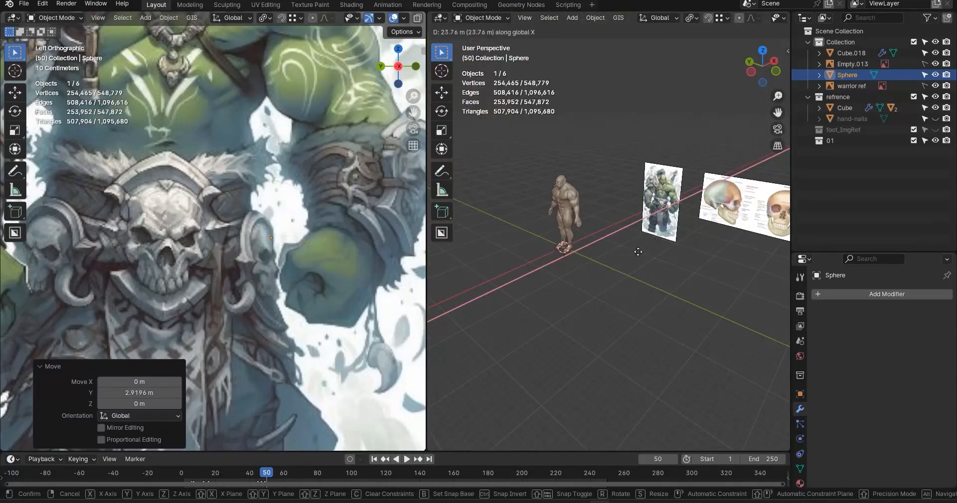
pyautogui.click(639, 252)
pyautogui.press('KP_Decimal')
pyautogui.moveTo(597, 228)
pyautogui.mouseDown(button='middle')
pyautogui.moveTo(614, 237)
pyautogui.moveTo(605, 219)
pyautogui.mouseUp(button='middle')
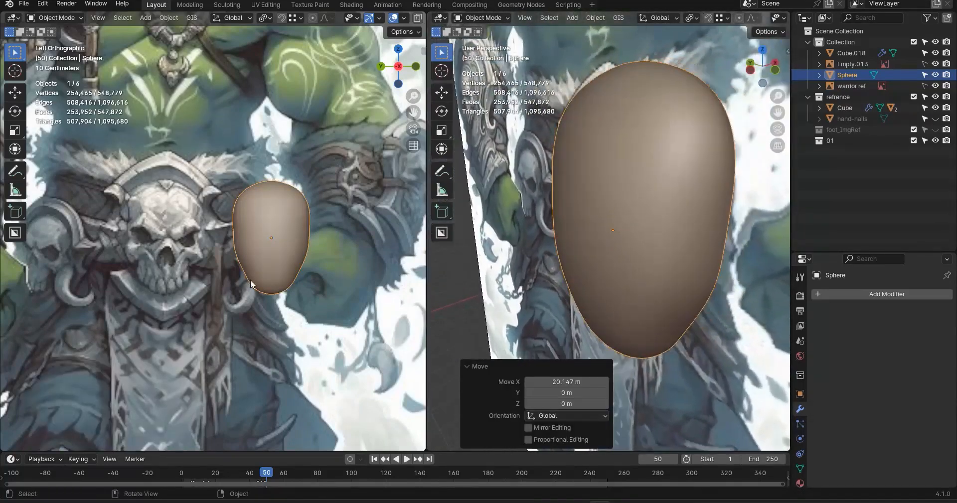
# Return to the Sculpting workspace with the skull base framed beside the reference belt skull
pyautogui.scroll(5, 255, 280)
pyautogui.keyDown('shift'); pyautogui.moveTo(312, 311); pyautogui.dragTo(293, 318, button='middle'); pyautogui.keyUp('shift')
pyautogui.scroll(-2, 295, 282)
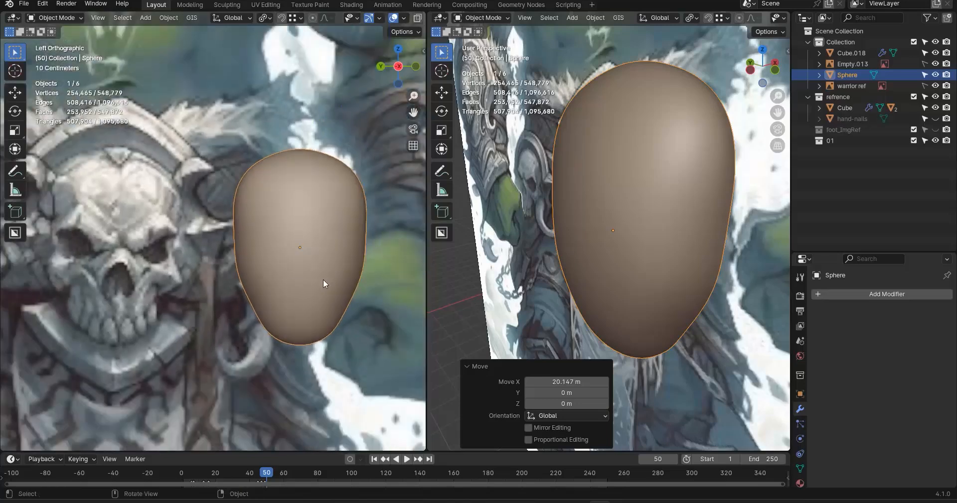
pyautogui.hotkey('ctrl', 'pagedown')
pyautogui.hotkey('ctrl', 'pagedown')
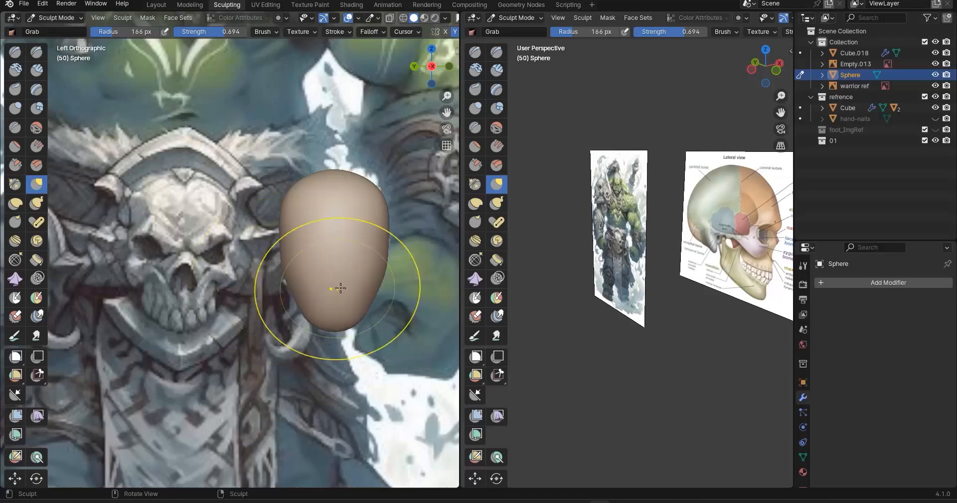
pyautogui.keyDown('shift'); pyautogui.moveTo(319, 287); pyautogui.dragTo(282, 299, button='middle'); pyautogui.keyUp('shift')
pyautogui.scroll(3, 305, 263)
pyautogui.scroll(-2, 310, 279)
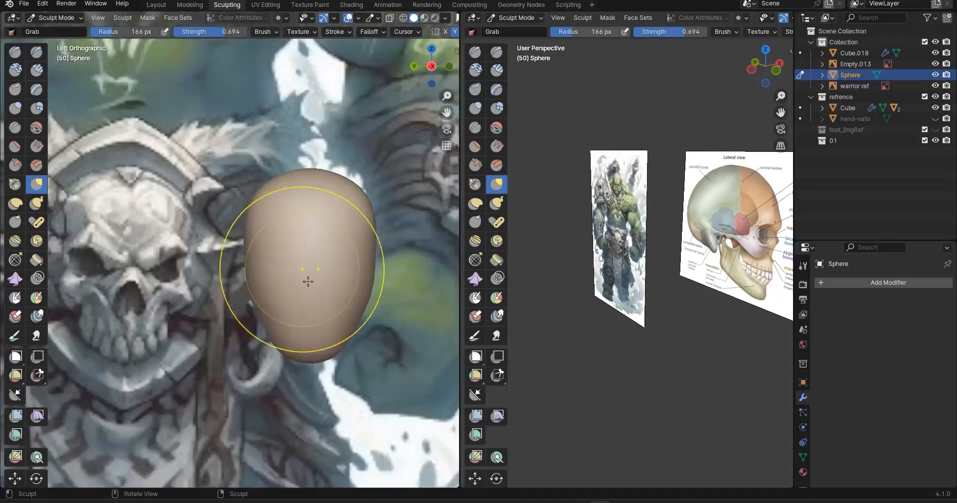
# Choose the Crease brush and set its radius to 18 px for work on the skull base
pyautogui.click(17, 128)
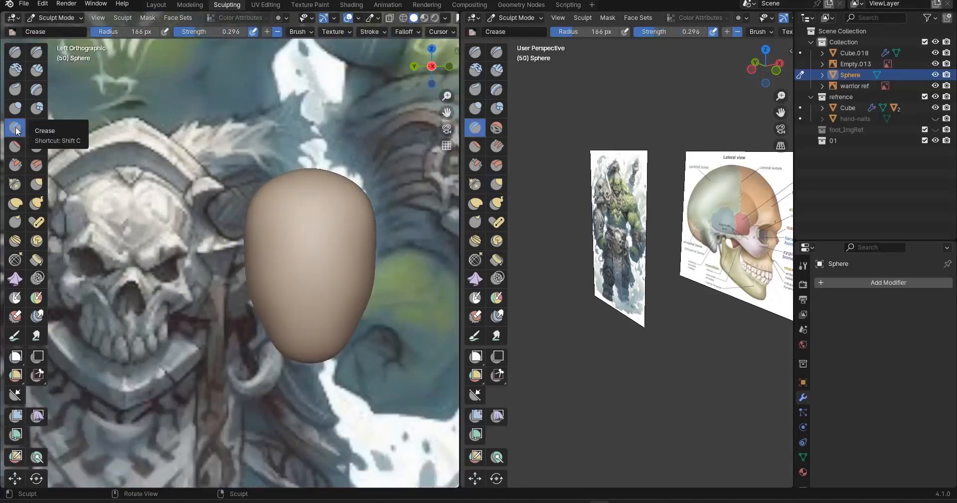
pyautogui.press('f')
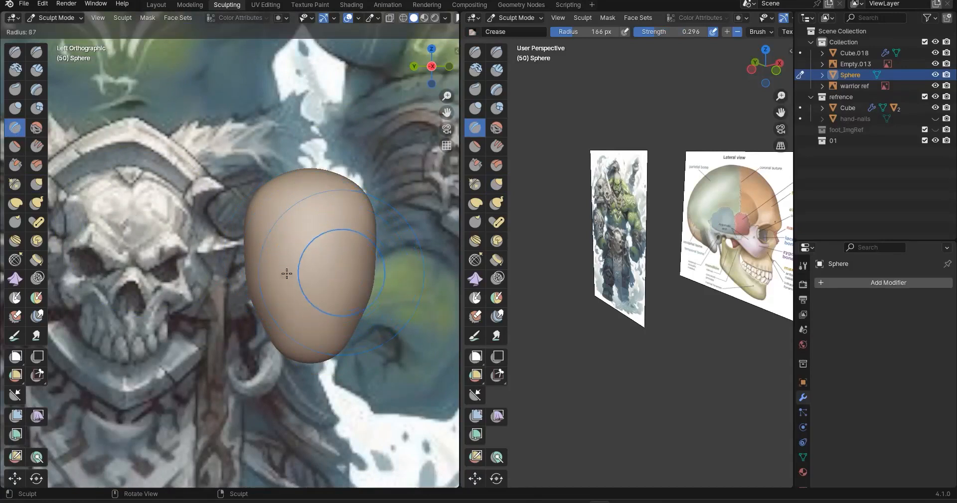
pyautogui.click(268, 273)
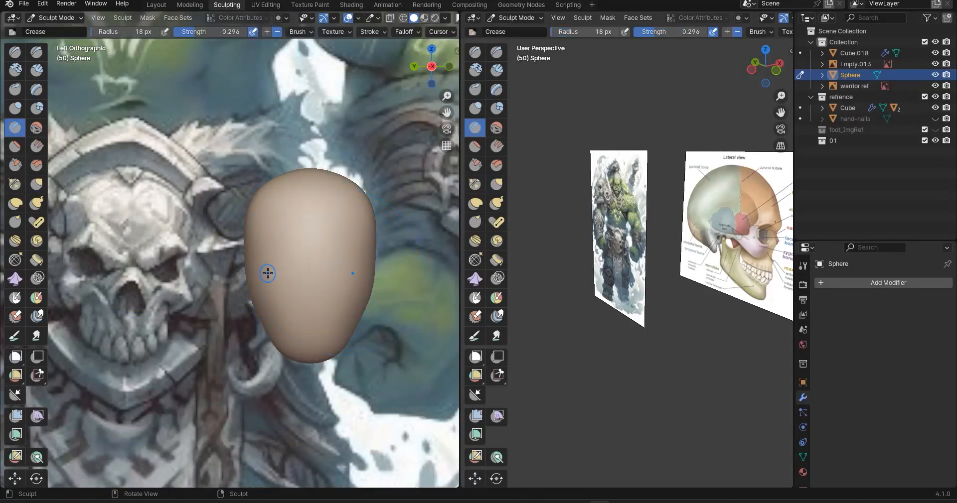
pyautogui.keyDown('shift'); pyautogui.moveTo(339, 273); pyautogui.dragTo(367, 245, button='middle'); pyautogui.keyUp('shift')
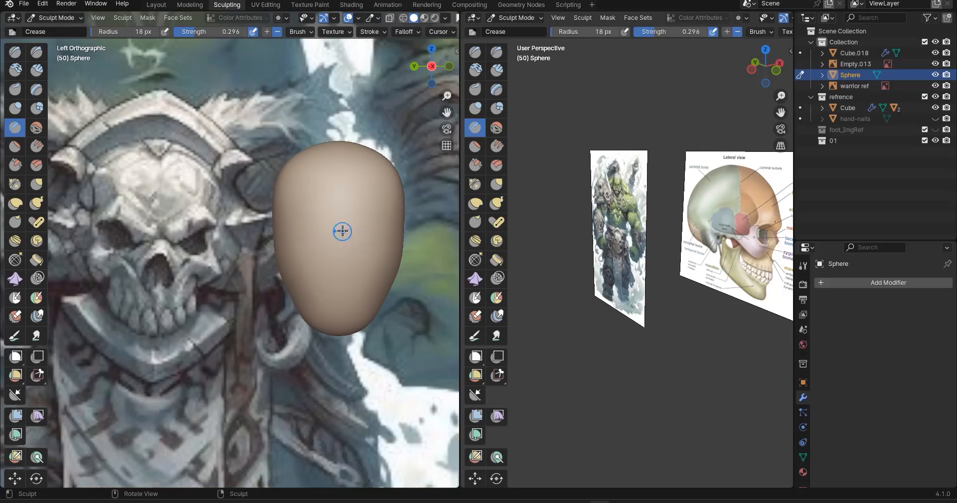
pyautogui.scroll(1, 342, 231)
# Try a short crease stroke near the middle of the skull base and undo it
pyautogui.moveTo(352, 231)
pyautogui.mouseDown()
pyautogui.moveTo(367, 215)
pyautogui.moveTo(339, 227)
pyautogui.mouseUp()
pyautogui.hotkey('ctrl', 'z')
pyautogui.scroll(1, 352, 234)
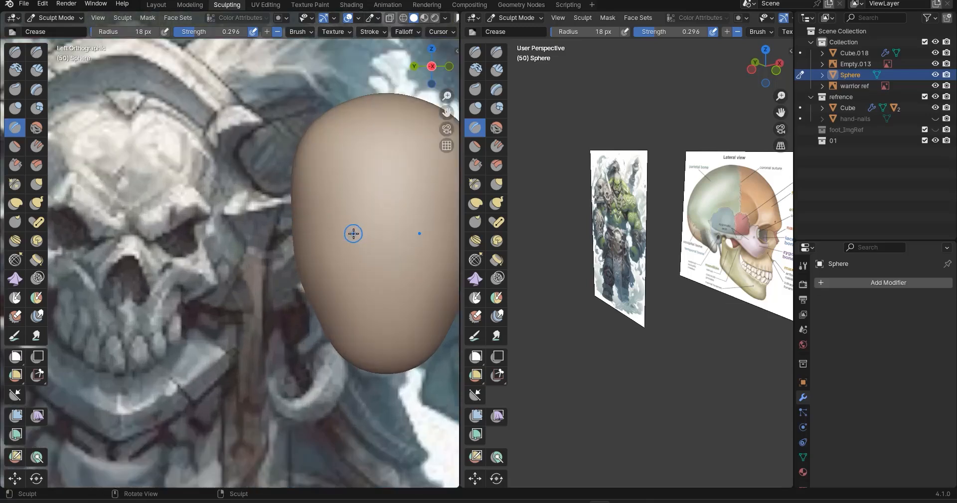
# Widen the orthographic viewport so the belt skull reference and the skull base have more room side by side
pyautogui.scroll(-1, 388, 249)
pyautogui.keyDown('shift'); pyautogui.moveTo(367, 245); pyautogui.dragTo(366, 245, button='middle'); pyautogui.keyUp('shift')
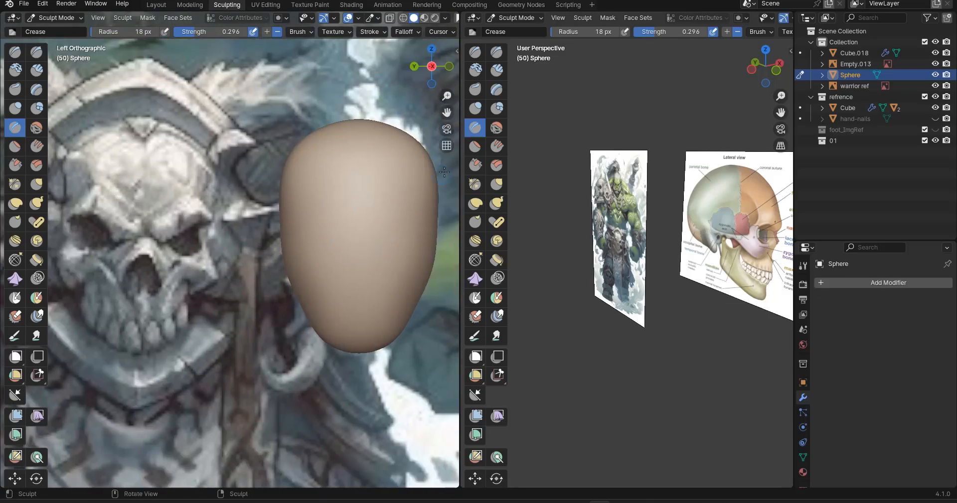
pyautogui.moveTo(462, 166); pyautogui.dragTo(503, 161)
pyautogui.scroll(1, 406, 261)
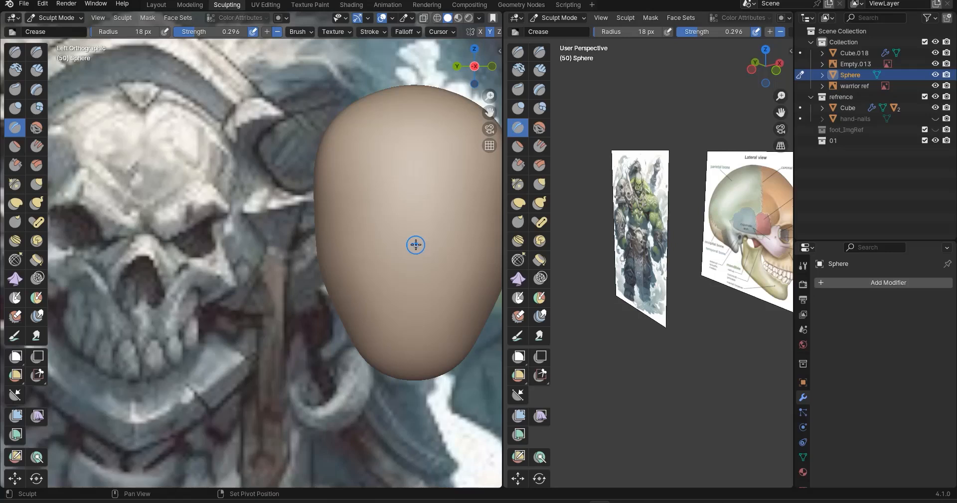
# Try a brow crease across the skull base with the Crease strength at 0.451 and undo the stroke
pyautogui.hotkey('shift', 'f')
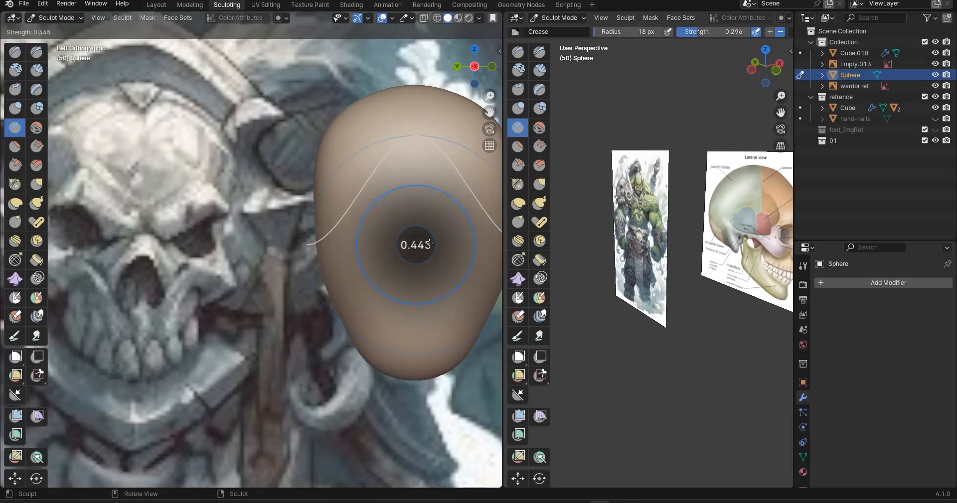
pyautogui.click(342, 276)
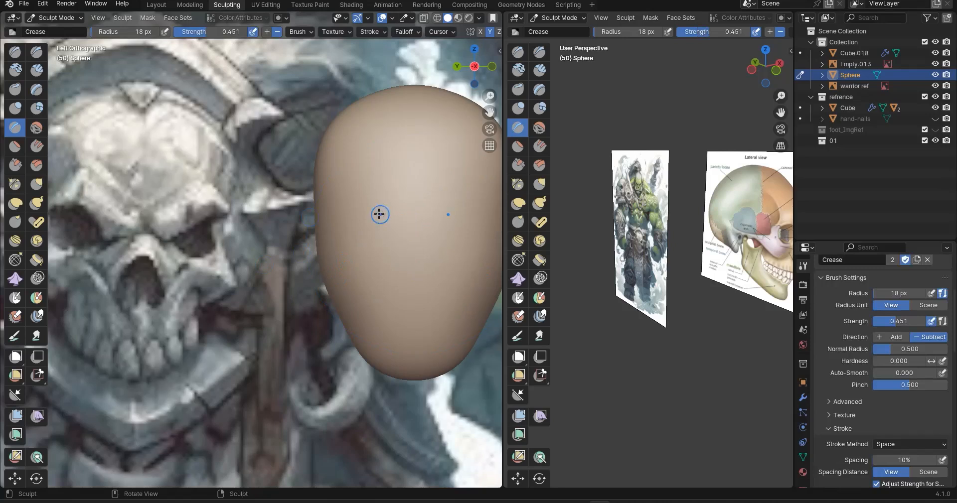
pyautogui.scroll(-2, 379, 215)
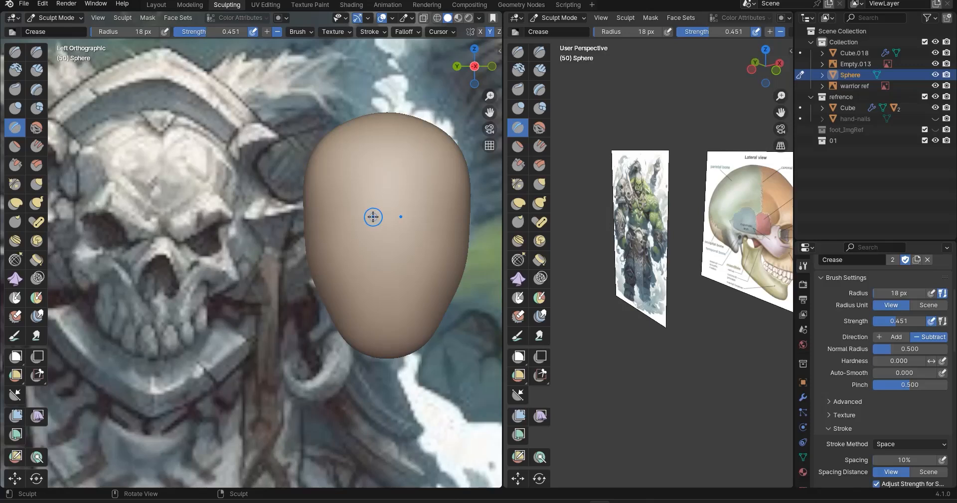
pyautogui.moveTo(307, 208)
pyautogui.mouseDown()
pyautogui.moveTo(449, 209)
pyautogui.moveTo(389, 214)
pyautogui.mouseUp()
pyautogui.hotkey('ctrl', 'z')
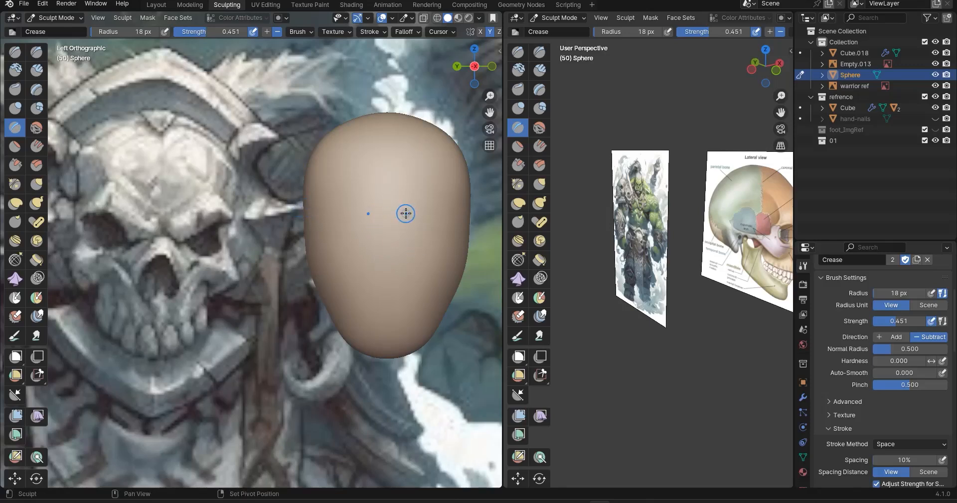
# Set the Crease strength to 0.064 and draw a light brow line across the upper middle of the skull base
pyautogui.hotkey('shift', 'f')
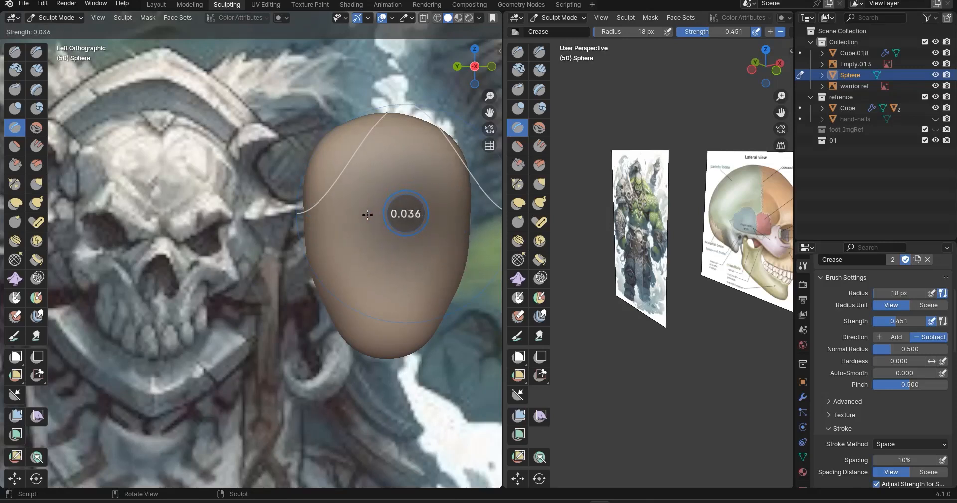
pyautogui.click(371, 215)
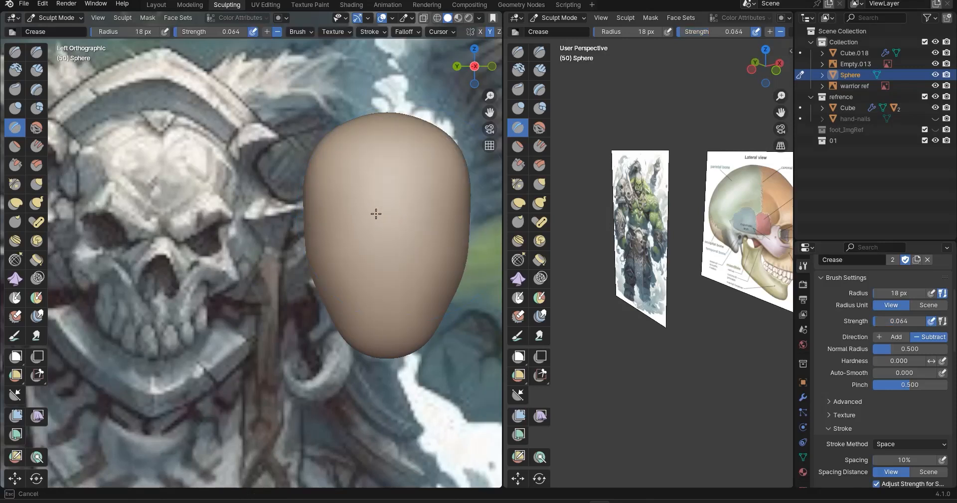
pyautogui.moveTo(312, 208); pyautogui.dragTo(447, 221)
pyautogui.moveTo(365, 277); pyautogui.dragTo(423, 280, button='middle')
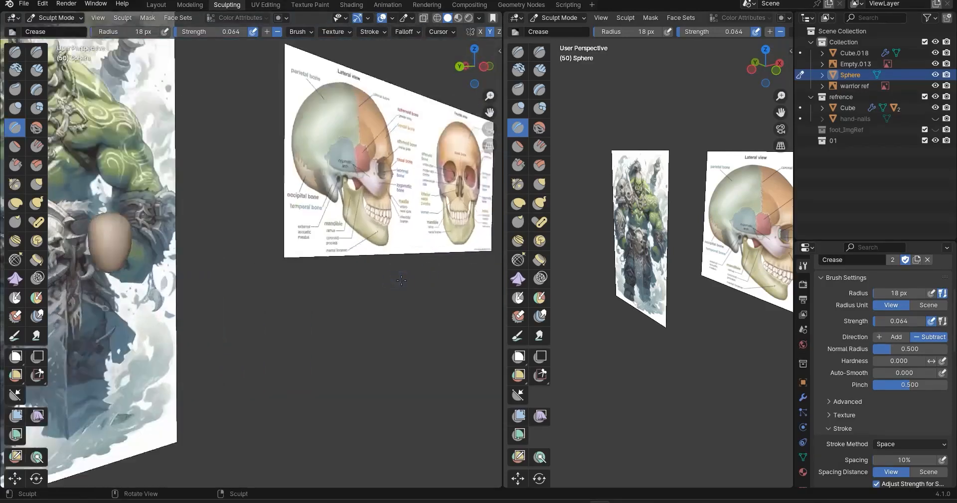
# Set the Crease strength to 0.158 and draw a horizontal guide line across the middle of the skull base in left view
pyautogui.press('KP_Decimal')
pyautogui.moveTo(267, 282); pyautogui.dragTo(208, 289, button='middle')
pyautogui.press('ctrl+KP_3')
pyautogui.scroll(2, 717, 270)
pyautogui.scroll(3, 717, 270)
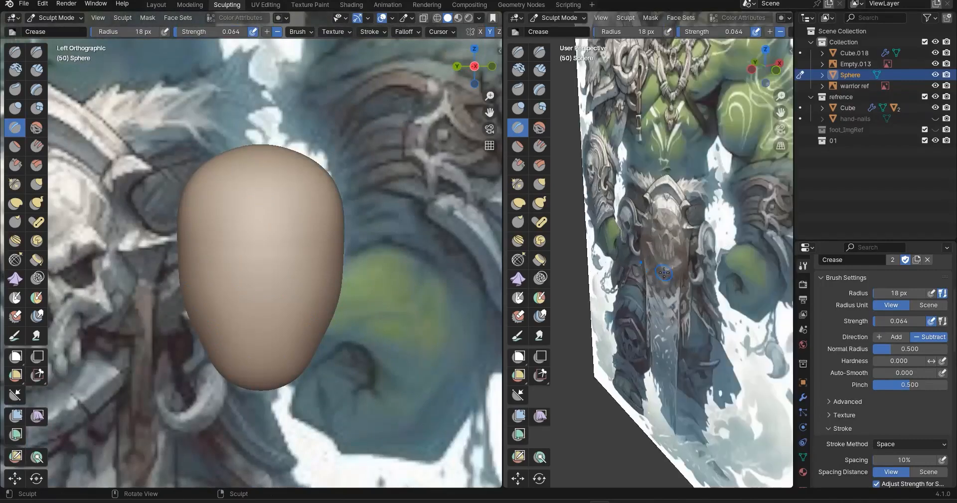
pyautogui.scroll(4, 665, 280)
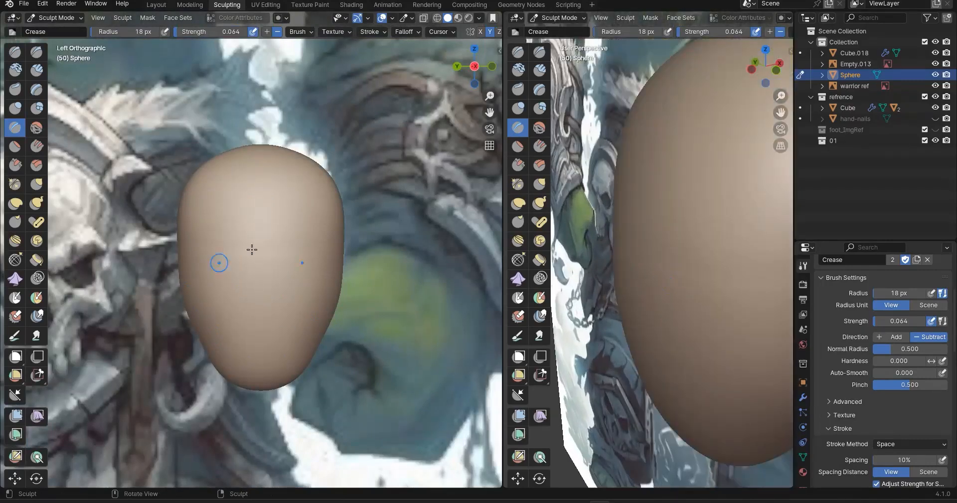
pyautogui.hotkey('shift', 'f')
pyautogui.click(238, 245)
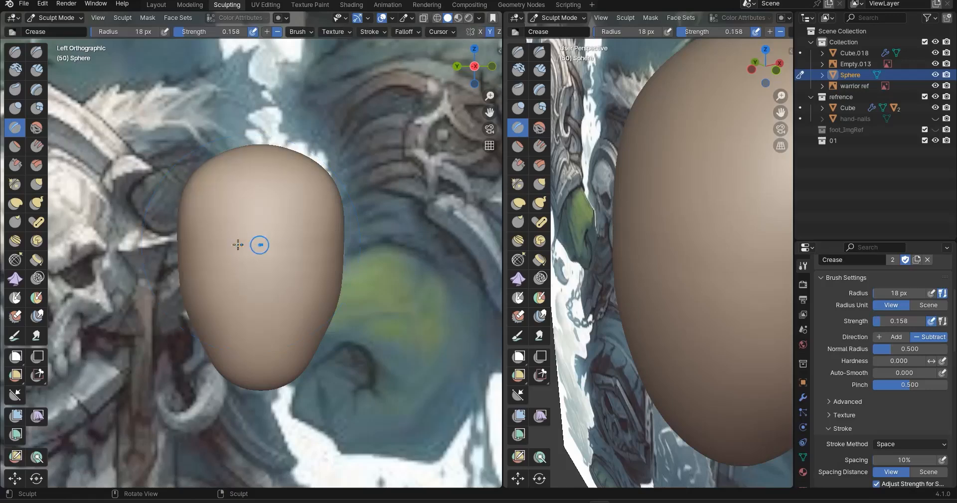
pyautogui.moveTo(179, 239); pyautogui.dragTo(217, 243)
pyautogui.moveTo(343, 248); pyautogui.dragTo(344, 247)
# Crease a second horizontal guide line across the skull base below the first, matching the bottom of the reference skull's nose
pyautogui.moveTo(257, 282)
pyautogui.keyDown('shift'); pyautogui.mouseDown(button='middle')
pyautogui.moveTo(301, 275)
pyautogui.moveTo(359, 239)
pyautogui.mouseUp(button='middle'); pyautogui.keyUp('shift')
pyautogui.scroll(-2, 313, 291)
pyautogui.scroll(2, 350, 293)
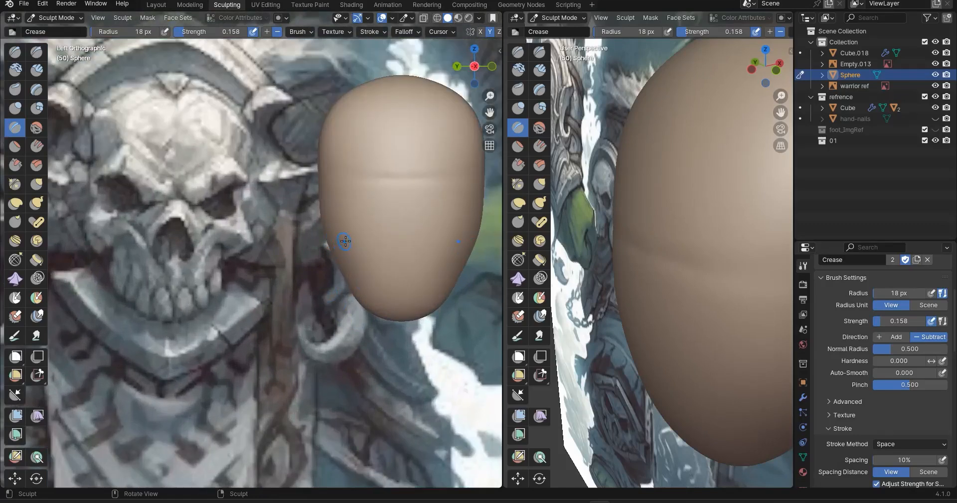
pyautogui.moveTo(348, 243); pyautogui.dragTo(456, 253)
# Outline the nose between the two guide lines with mirrored creases, raising the Crease strength to 0.235
pyautogui.moveTo(395, 190)
pyautogui.mouseDown()
pyautogui.moveTo(407, 189)
pyautogui.moveTo(400, 194)
pyautogui.moveTo(412, 216)
pyautogui.mouseUp()
pyautogui.scroll(3, 402, 197)
pyautogui.hotkey('shift', 'f')
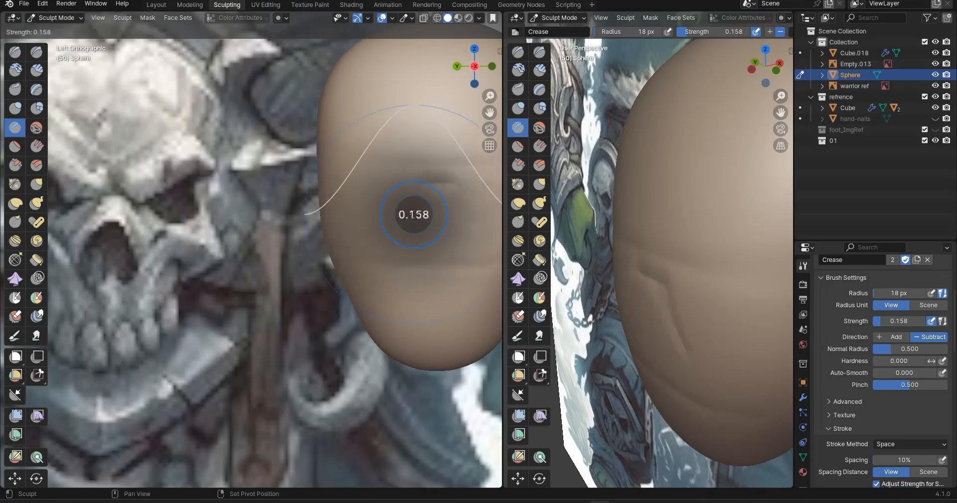
pyautogui.click(421, 213)
pyautogui.moveTo(424, 184); pyautogui.dragTo(398, 228)
pyautogui.scroll(-3, 387, 229)
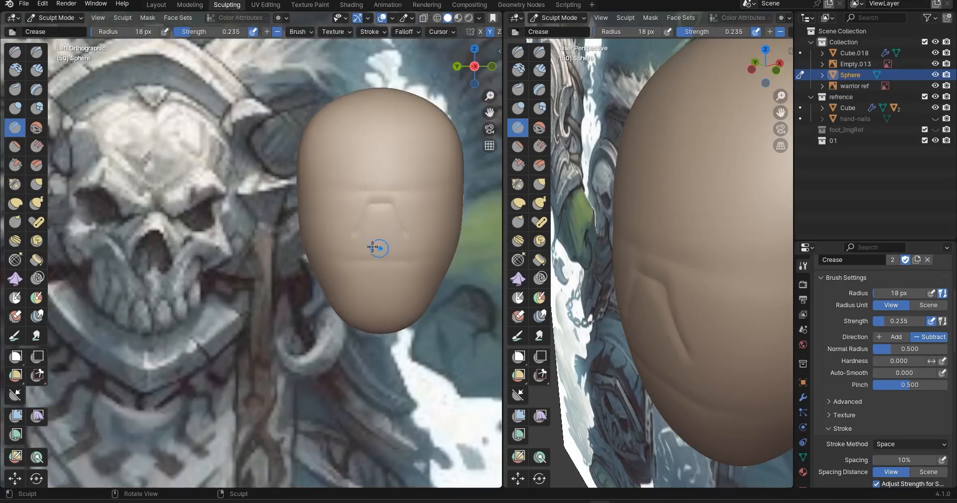
pyautogui.moveTo(377, 235); pyautogui.dragTo(379, 234)
pyautogui.moveTo(392, 269); pyautogui.dragTo(407, 290)
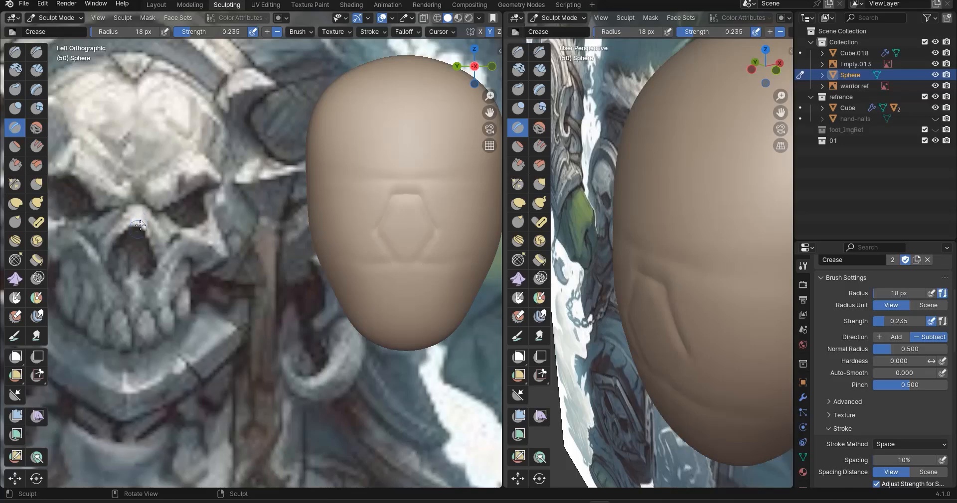
# Crease the outlines of the jaw sides, cheekbones, eye sockets and slanted brows around the nose
pyautogui.scroll(-1, 370, 223)
pyautogui.keyDown('shift'); pyautogui.moveTo(364, 261); pyautogui.dragTo(332, 266, button='middle'); pyautogui.keyUp('shift')
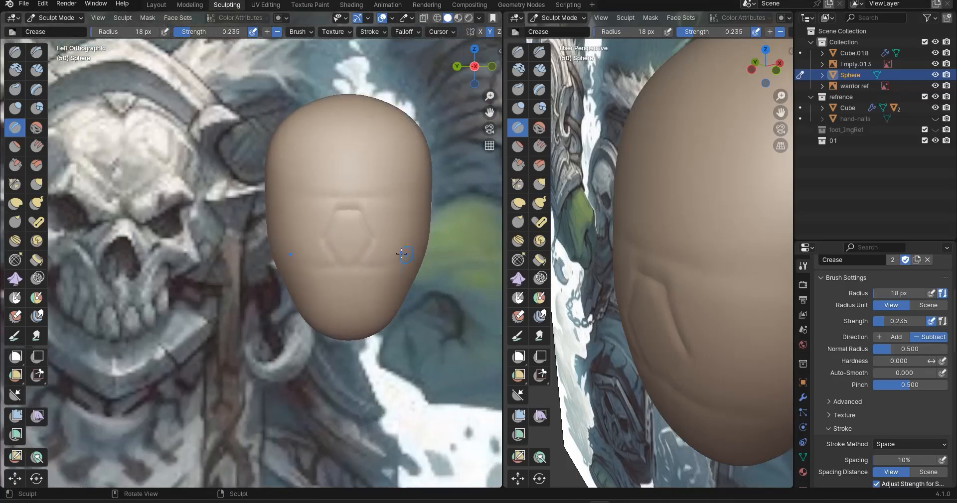
pyautogui.scroll(1, 402, 255)
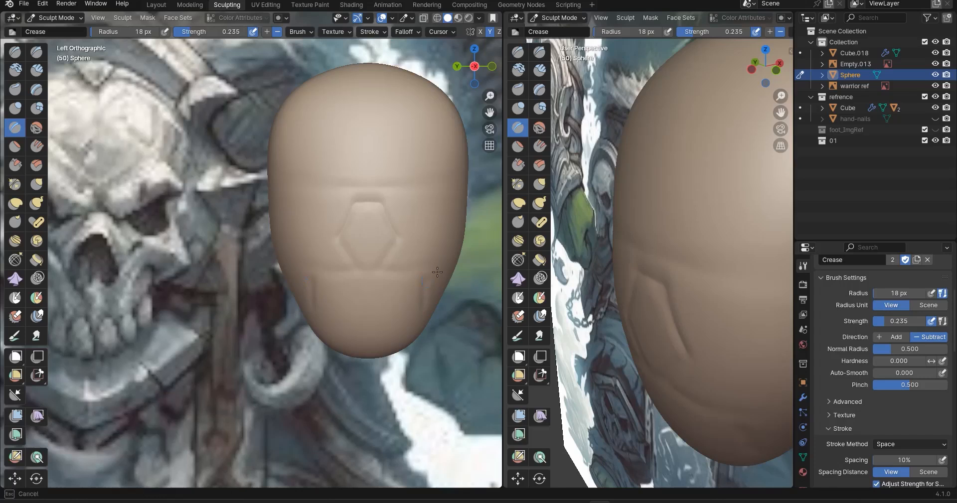
pyautogui.moveTo(425, 282)
pyautogui.mouseDown()
pyautogui.moveTo(458, 256)
pyautogui.moveTo(440, 260)
pyautogui.moveTo(431, 231)
pyautogui.moveTo(450, 197)
pyautogui.mouseUp()
pyautogui.moveTo(432, 231)
pyautogui.mouseDown()
pyautogui.moveTo(454, 181)
pyautogui.moveTo(453, 191)
pyautogui.moveTo(436, 154)
pyautogui.moveTo(379, 178)
pyautogui.mouseUp()
pyautogui.moveTo(435, 155)
pyautogui.mouseDown()
pyautogui.moveTo(414, 196)
pyautogui.moveTo(393, 199)
pyautogui.moveTo(442, 184)
pyautogui.moveTo(395, 210)
pyautogui.mouseUp()
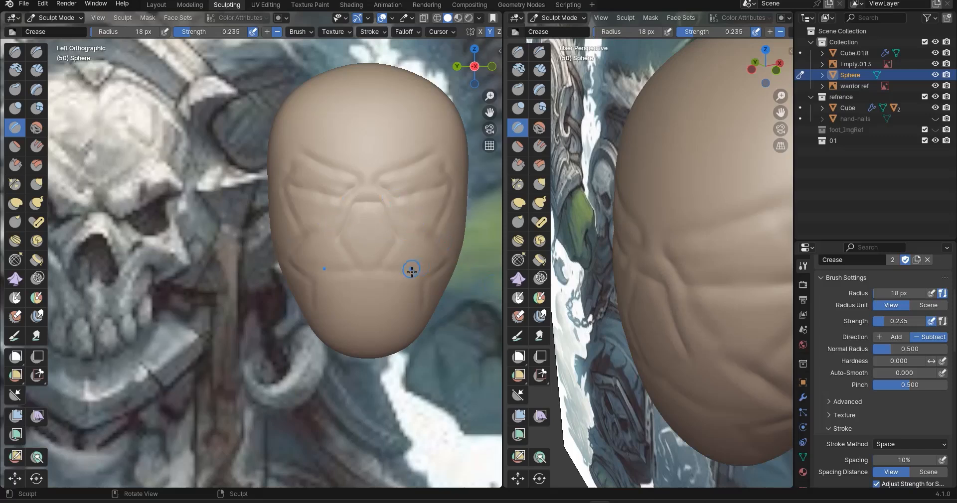
# Carve both eye sockets inward with the Draw brush at a 53 px radius
pyautogui.click(36, 184)
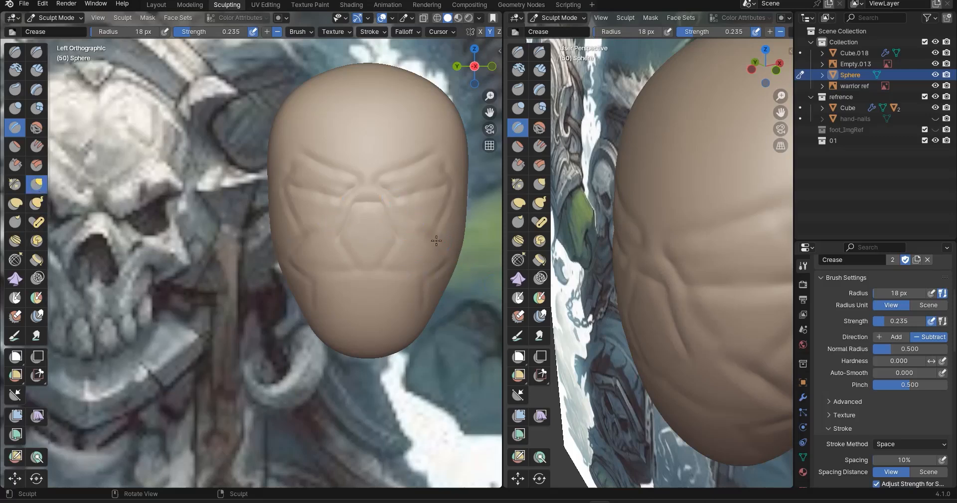
pyautogui.click(16, 49)
pyautogui.press('f')
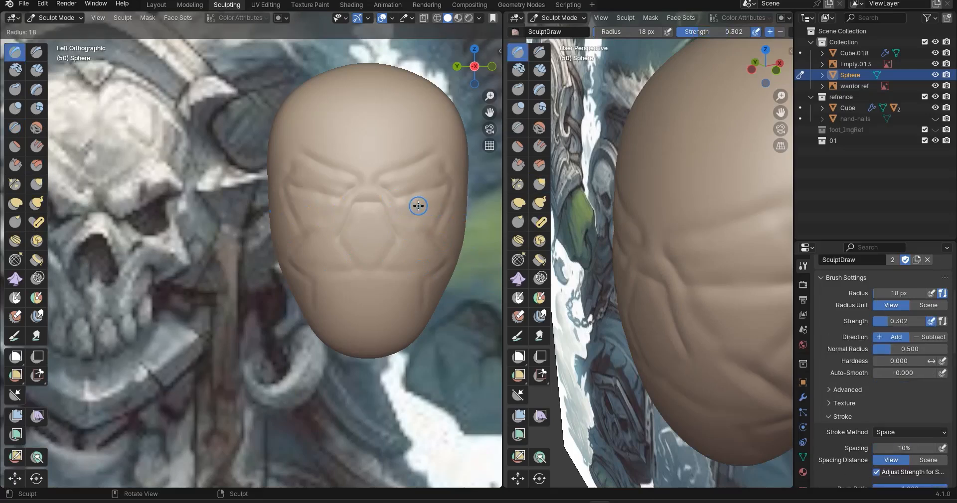
pyautogui.click(420, 209)
pyautogui.moveTo(425, 206)
pyautogui.keyDown('ctrl'); pyautogui.mouseDown()
pyautogui.moveTo(393, 197)
pyautogui.moveTo(396, 212)
pyautogui.moveTo(421, 218)
pyautogui.moveTo(441, 197)
pyautogui.moveTo(402, 199)
pyautogui.moveTo(419, 212)
pyautogui.moveTo(409, 209)
pyautogui.mouseUp(); pyautogui.keyUp('ctrl')
pyautogui.moveTo(328, 204)
pyautogui.keyDown('ctrl'); pyautogui.mouseDown()
pyautogui.moveTo(308, 199)
pyautogui.moveTo(314, 214)
pyautogui.moveTo(293, 195)
pyautogui.moveTo(301, 232)
pyautogui.mouseUp(); pyautogui.keyUp('ctrl')
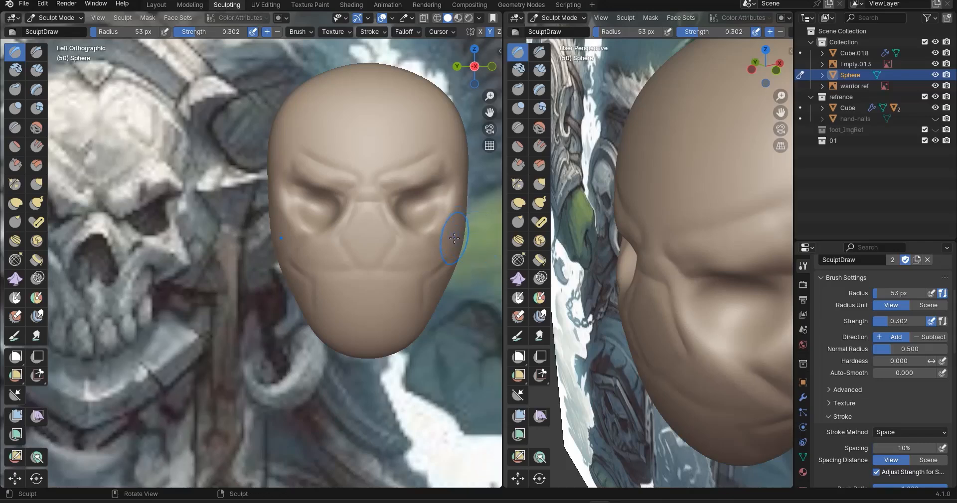
# Carve in the sides beneath the cheekbones and along the jaw, and cut the lower edge of the chin
pyautogui.moveTo(461, 232)
pyautogui.keyDown('ctrl'); pyautogui.mouseDown()
pyautogui.moveTo(459, 218)
pyautogui.moveTo(456, 248)
pyautogui.moveTo(438, 253)
pyautogui.moveTo(445, 297)
pyautogui.moveTo(433, 296)
pyautogui.moveTo(451, 263)
pyautogui.moveTo(432, 298)
pyautogui.moveTo(457, 234)
pyautogui.moveTo(452, 244)
pyautogui.mouseUp(); pyautogui.keyUp('ctrl')
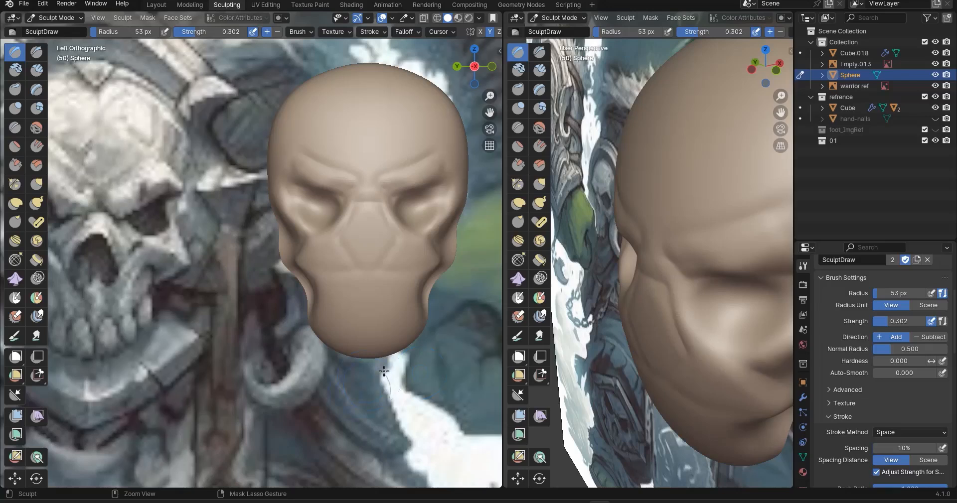
pyautogui.moveTo(416, 324)
pyautogui.keyDown('ctrl'); pyautogui.mouseDown()
pyautogui.moveTo(388, 346)
pyautogui.moveTo(355, 344)
pyautogui.moveTo(371, 344)
pyautogui.mouseUp(); pyautogui.keyUp('ctrl')
pyautogui.moveTo(344, 344); pyautogui.dragTo(370, 347)
pyautogui.moveTo(340, 344); pyautogui.dragTo(368, 349)
pyautogui.moveTo(333, 345)
pyautogui.mouseDown()
pyautogui.moveTo(344, 352)
pyautogui.moveTo(314, 328)
pyautogui.mouseUp()
pyautogui.moveTo(326, 341); pyautogui.dragTo(389, 351)
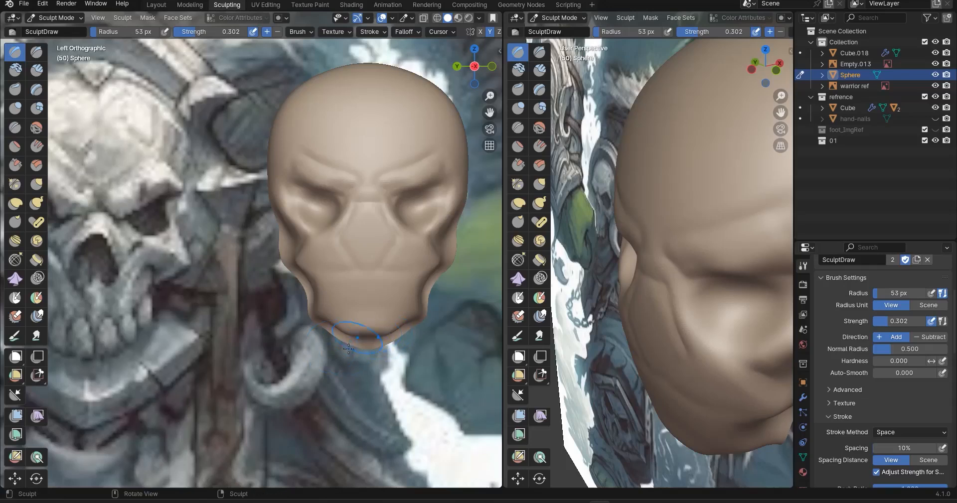
# Reshape the chin and lower jaw contour with the Grab brush at an 80 px radius
pyautogui.click(36, 184)
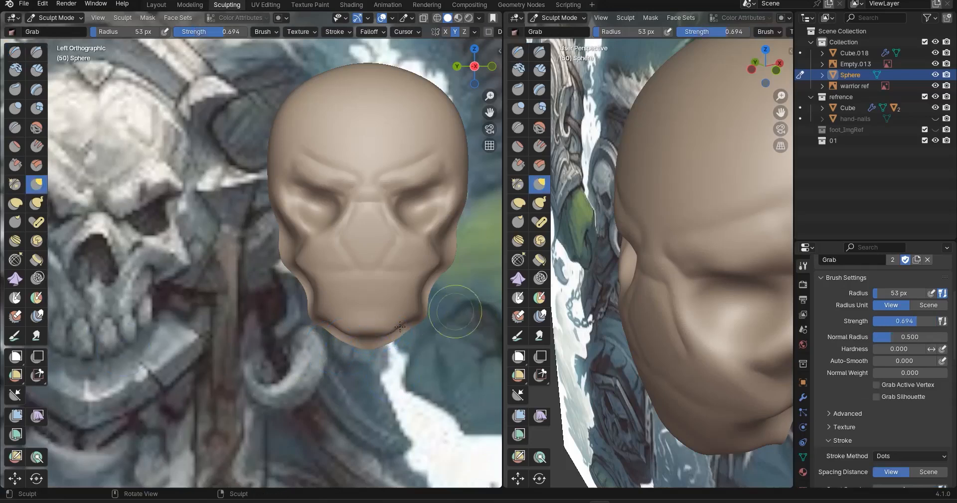
pyautogui.press('f')
pyautogui.click(400, 307)
pyautogui.moveTo(367, 334); pyautogui.dragTo(402, 330)
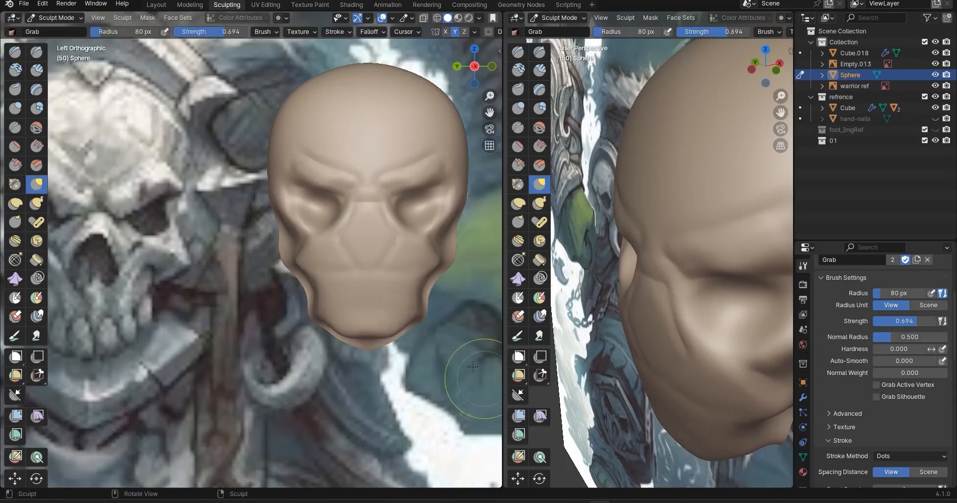
pyautogui.scroll(4, 481, 380)
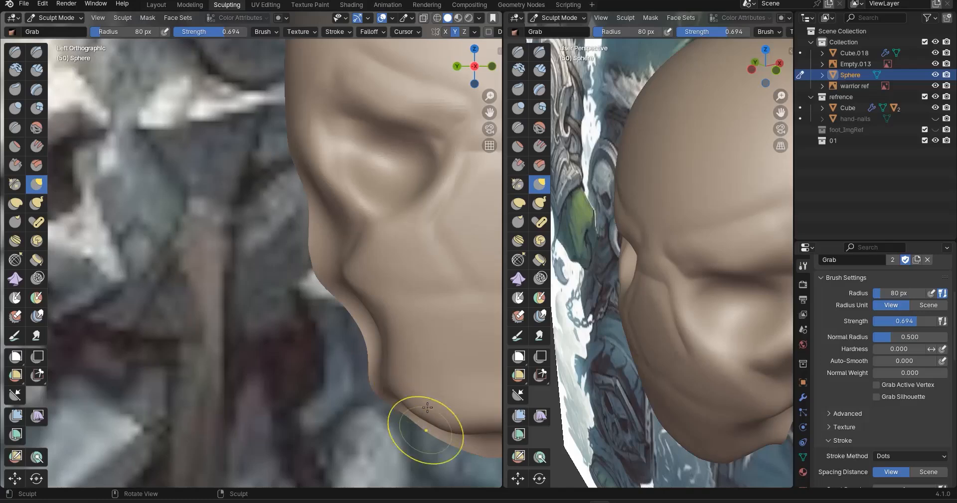
pyautogui.scroll(-4, 419, 427)
pyautogui.moveTo(398, 370); pyautogui.dragTo(399, 375)
# Reduce the Draw brush radius to 46 px and sculpt the nasal cavity inside the nose outline
pyautogui.scroll(-3, 456, 340)
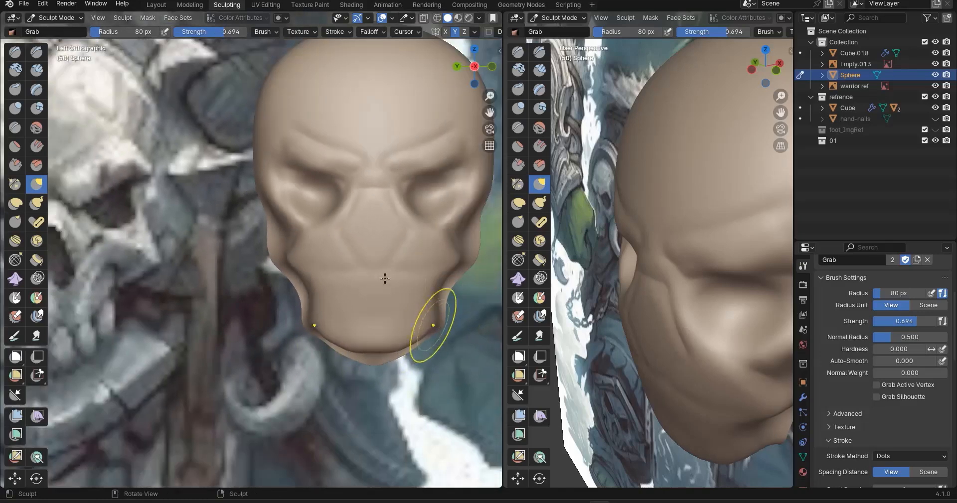
pyautogui.scroll(-2, 382, 278)
pyautogui.scroll(-1, 367, 279)
pyautogui.keyDown('shift'); pyautogui.moveTo(323, 278); pyautogui.dragTo(341, 310, button='middle'); pyautogui.keyUp('shift')
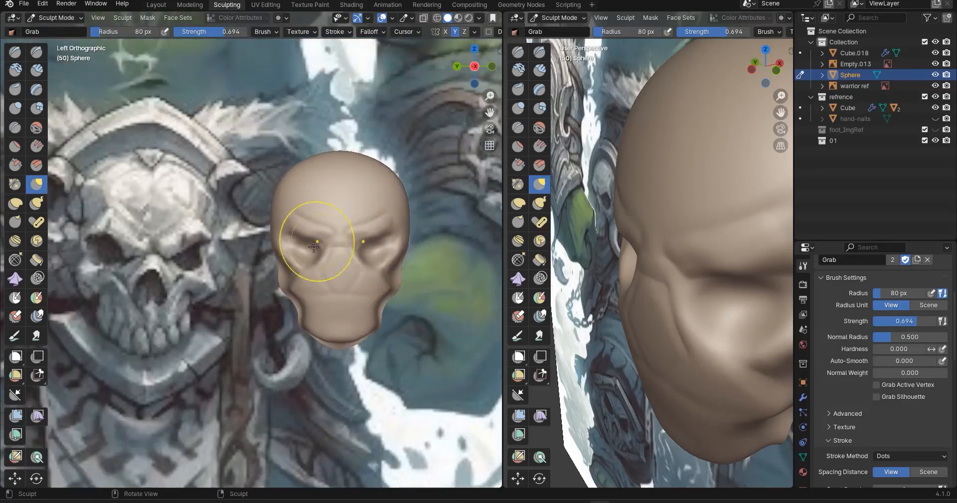
pyautogui.scroll(1, 314, 245)
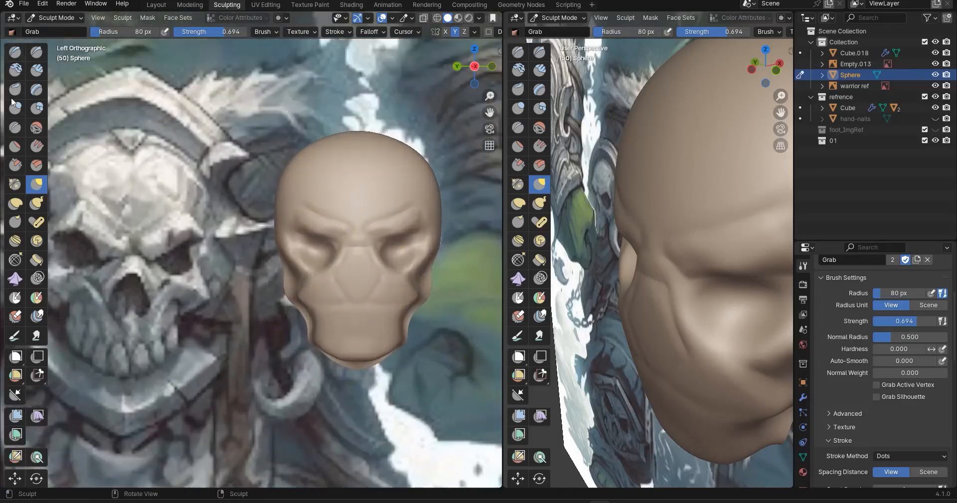
pyautogui.click(16, 51)
pyautogui.scroll(3, 355, 264)
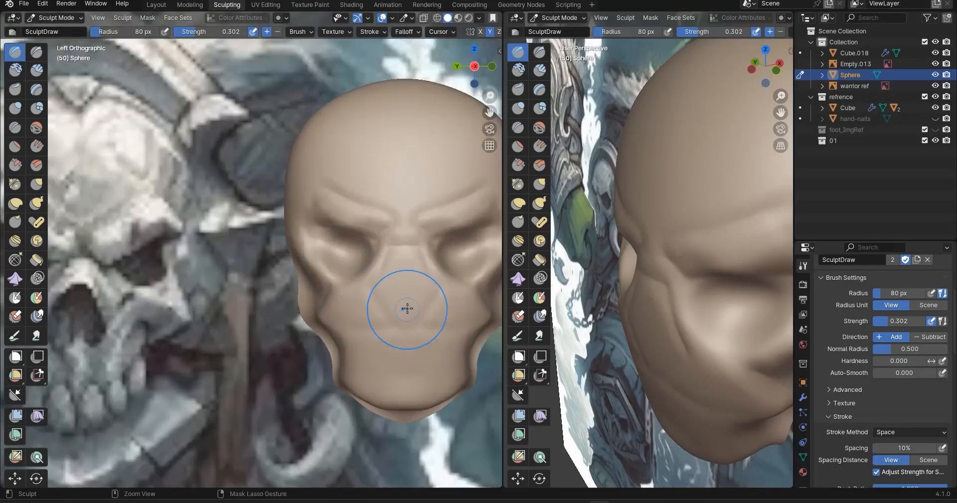
pyautogui.press('f')
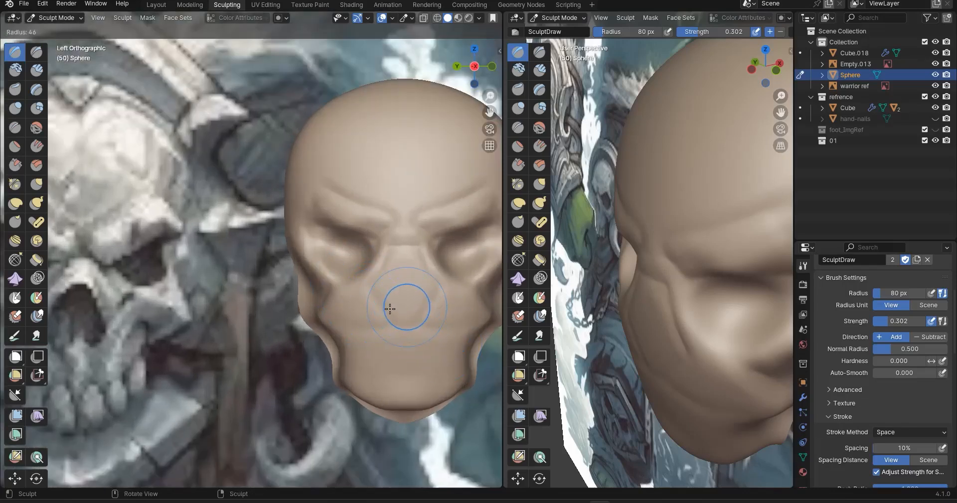
pyautogui.click(390, 309)
pyautogui.moveTo(405, 317); pyautogui.dragTo(404, 284)
pyautogui.moveTo(401, 315)
pyautogui.mouseDown()
pyautogui.moveTo(382, 287)
pyautogui.moveTo(380, 305)
pyautogui.moveTo(402, 265)
pyautogui.moveTo(364, 297)
pyautogui.moveTo(405, 264)
pyautogui.mouseUp()
# Refine the nose opening from several angles in the perspective view with the Draw brush at a 63 px radius
pyautogui.moveTo(709, 345); pyautogui.dragTo(663, 296, button='middle')
pyautogui.moveTo(636, 292); pyautogui.dragTo(668, 301)
pyautogui.moveTo(690, 320); pyautogui.dragTo(640, 337, button='middle')
pyautogui.moveTo(633, 296); pyautogui.dragTo(665, 312, button='middle')
pyautogui.press('f')
pyautogui.click(651, 306)
pyautogui.moveTo(644, 293); pyautogui.dragTo(658, 300)
pyautogui.moveTo(665, 322)
pyautogui.mouseDown(button='middle')
pyautogui.moveTo(656, 319)
pyautogui.moveTo(663, 299)
pyautogui.moveTo(698, 304)
pyautogui.mouseUp(button='middle')
# Widen the perspective viewport and sculpt the arched nose rim and the inside of the nasal cavity from below
pyautogui.moveTo(504, 303); pyautogui.dragTo(423, 302)
pyautogui.moveTo(555, 295); pyautogui.dragTo(566, 303)
pyautogui.moveTo(557, 294)
pyautogui.mouseDown()
pyautogui.moveTo(585, 322)
pyautogui.moveTo(557, 295)
pyautogui.mouseUp()
pyautogui.moveTo(560, 297)
pyautogui.mouseDown(button='middle')
pyautogui.moveTo(607, 323)
pyautogui.moveTo(616, 284)
pyautogui.mouseUp(button='middle')
pyautogui.scroll(2, 573, 307)
pyautogui.moveTo(541, 295)
pyautogui.mouseDown()
pyautogui.moveTo(533, 299)
pyautogui.moveTo(561, 351)
pyautogui.mouseUp()
pyautogui.moveTo(570, 298)
pyautogui.mouseDown()
pyautogui.moveTo(569, 333)
pyautogui.moveTo(556, 295)
pyautogui.moveTo(566, 307)
pyautogui.mouseUp()
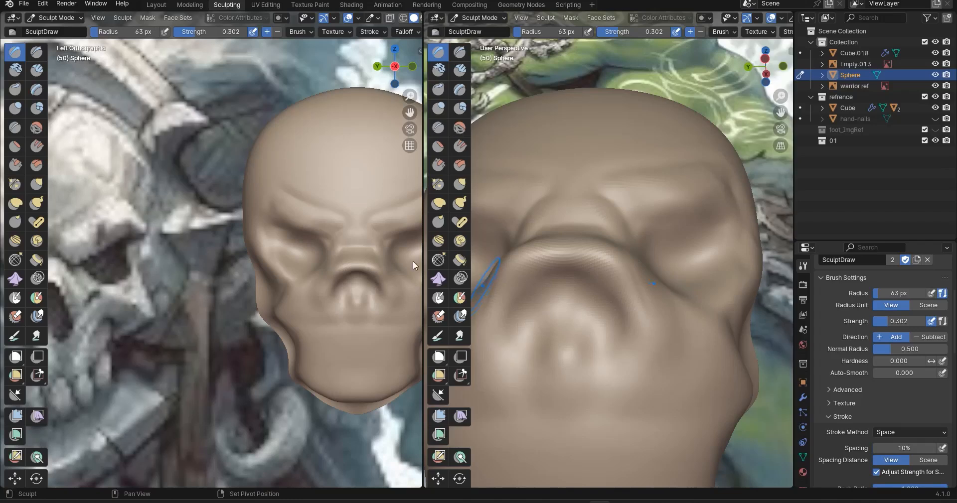
pyautogui.click(36, 128)
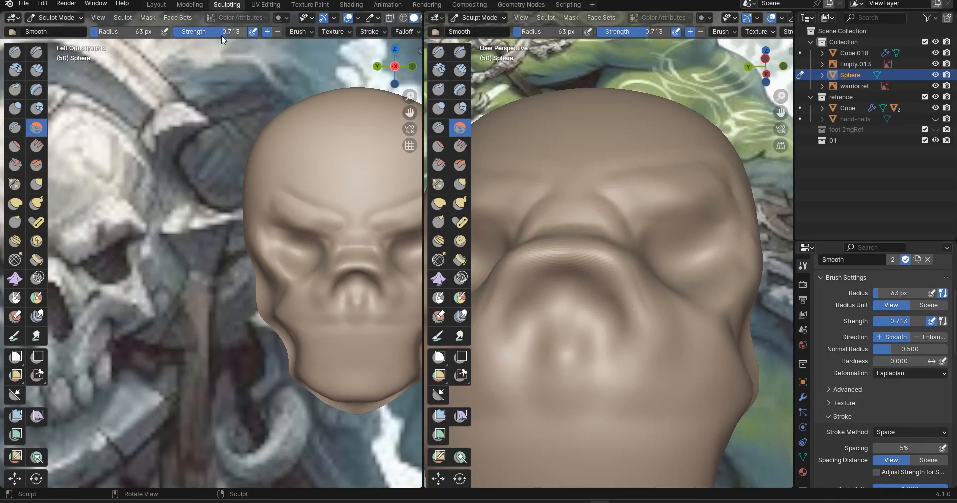
pyautogui.click(24, 55)
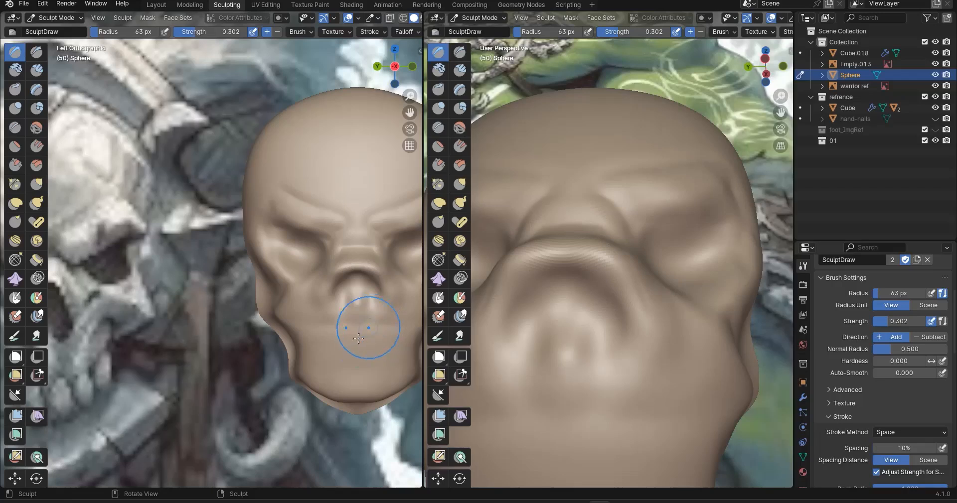
pyautogui.scroll(-1, 351, 295)
pyautogui.scroll(3, 344, 340)
pyautogui.keyDown('shift'); pyautogui.moveTo(376, 353); pyautogui.dragTo(353, 312, button='middle'); pyautogui.keyUp('shift')
pyautogui.scroll(-6, 285, 315)
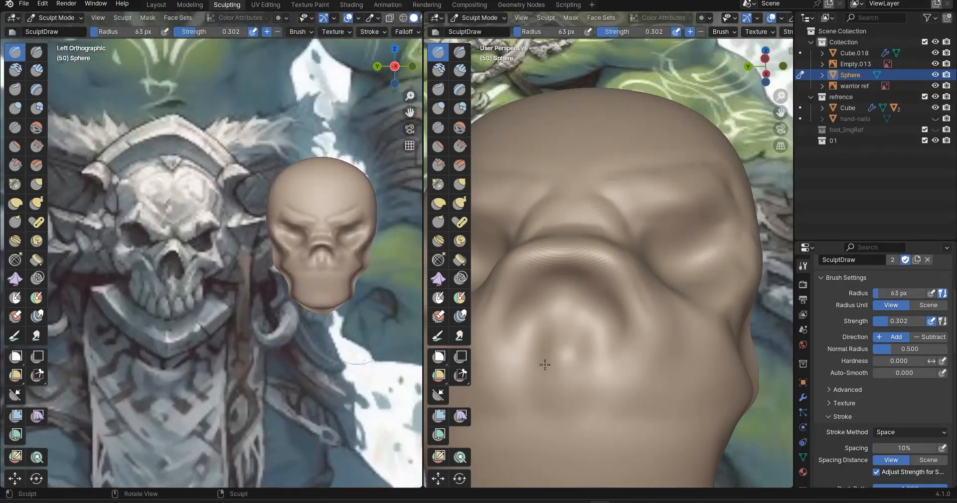
# Add Draw strokes around the lower part of the nose to define the bottom rim of the nasal cavity
pyautogui.scroll(2, 564, 380)
pyautogui.scroll(2, 538, 424)
pyautogui.moveTo(566, 386)
pyautogui.mouseDown(button='middle')
pyautogui.moveTo(538, 423)
pyautogui.moveTo(666, 282)
pyautogui.moveTo(659, 283)
pyautogui.mouseUp(button='middle')
pyautogui.moveTo(657, 283); pyautogui.dragTo(642, 347)
pyautogui.moveTo(583, 290)
pyautogui.mouseDown()
pyautogui.moveTo(611, 329)
pyautogui.moveTo(645, 347)
pyautogui.moveTo(611, 324)
pyautogui.mouseUp()
# Narrow the nose opening by pulling its sides inward with the Grab brush at a 121 px radius
pyautogui.scroll(-1, 582, 292)
pyautogui.scroll(-3, 581, 292)
pyautogui.moveTo(582, 292)
pyautogui.mouseDown(button='middle')
pyautogui.moveTo(613, 358)
pyautogui.moveTo(624, 329)
pyautogui.mouseUp(button='middle')
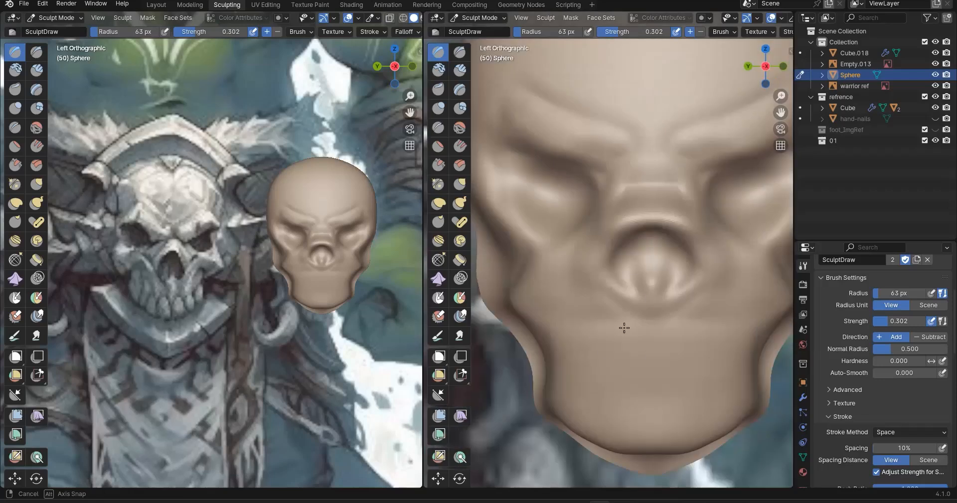
pyautogui.press('g')
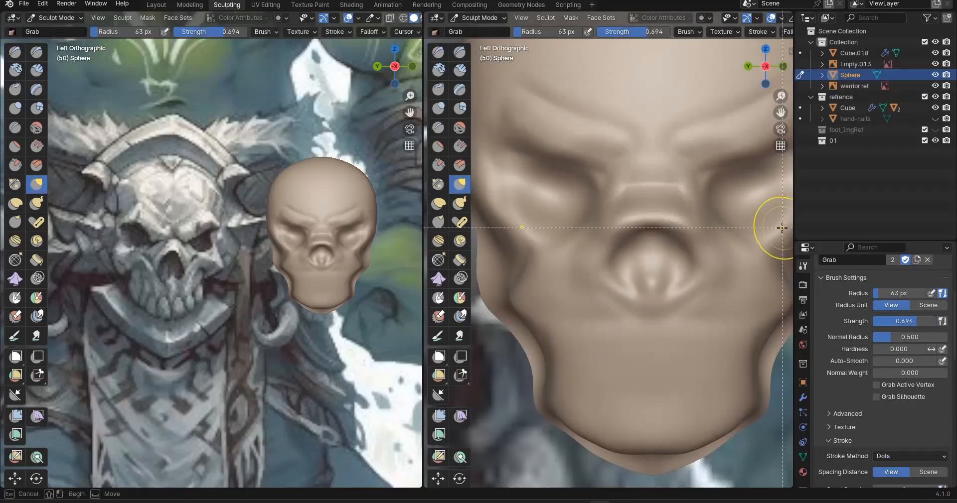
pyautogui.press('f')
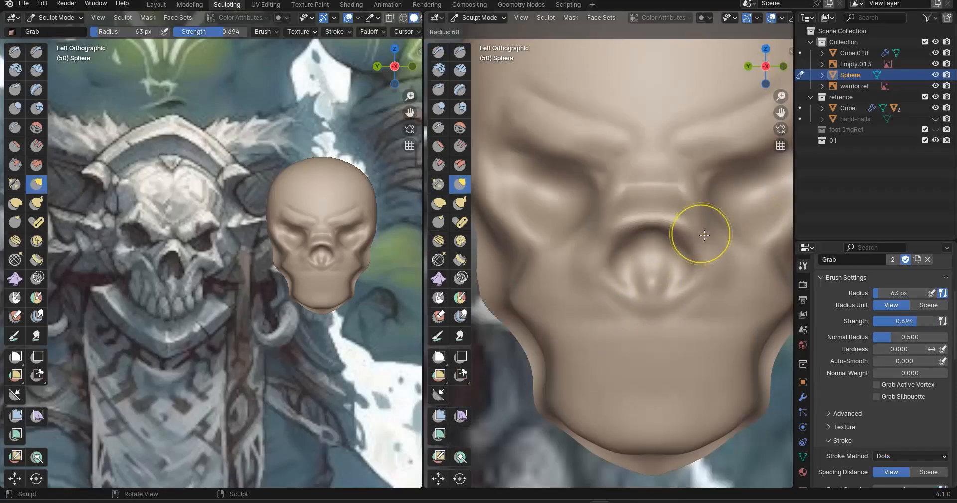
pyautogui.click(728, 233)
pyautogui.moveTo(685, 233); pyautogui.dragTo(678, 235)
pyautogui.moveTo(584, 262); pyautogui.dragTo(594, 264)
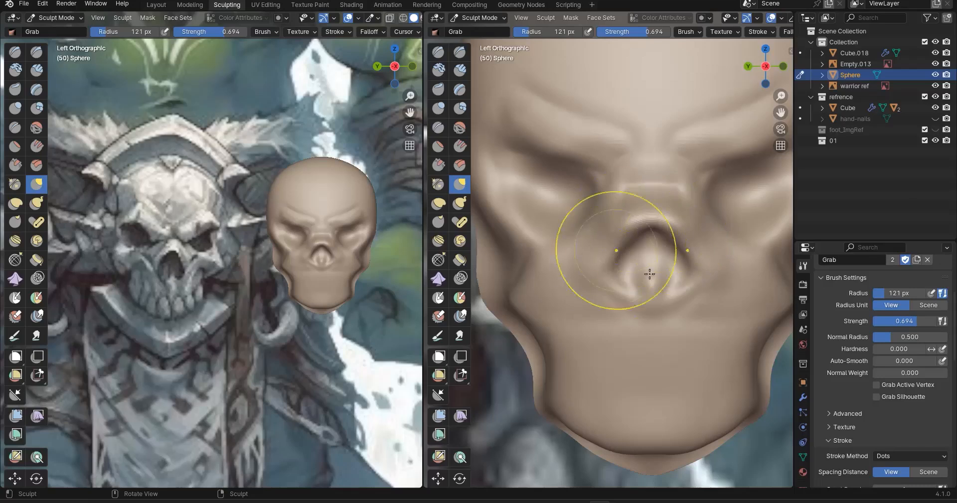
# Build up the slanted brow ridges above the eye sockets with the Draw brush at an 88 px radius
pyautogui.press('x')
pyautogui.scroll(-6, 569, 263)
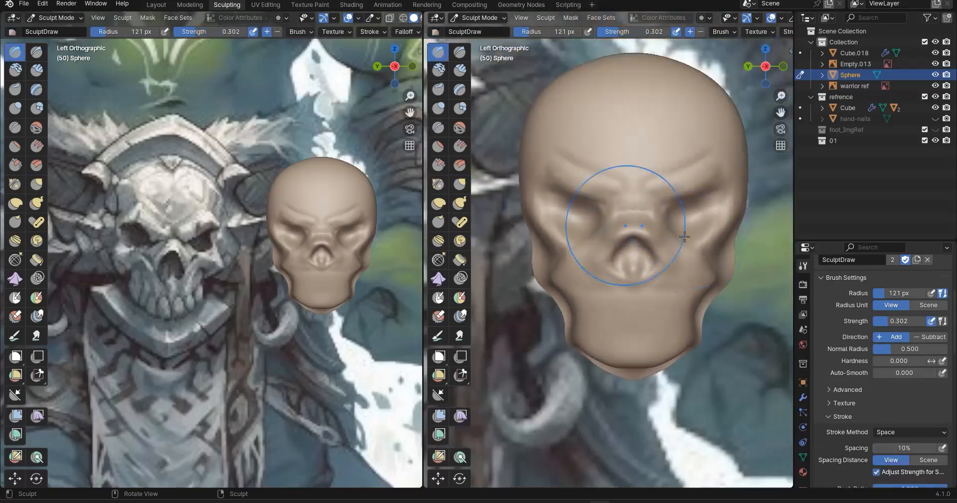
pyautogui.scroll(5, 644, 210)
pyautogui.scroll(2, 574, 229)
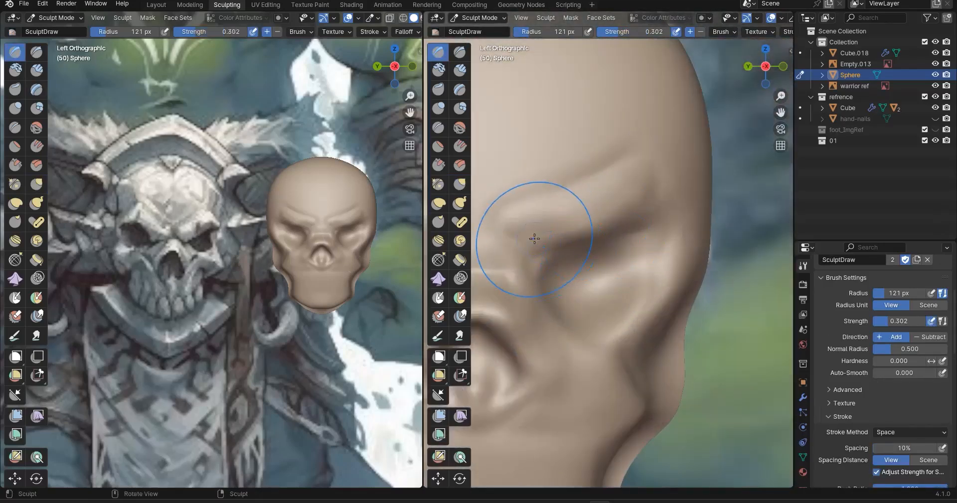
pyautogui.press('f')
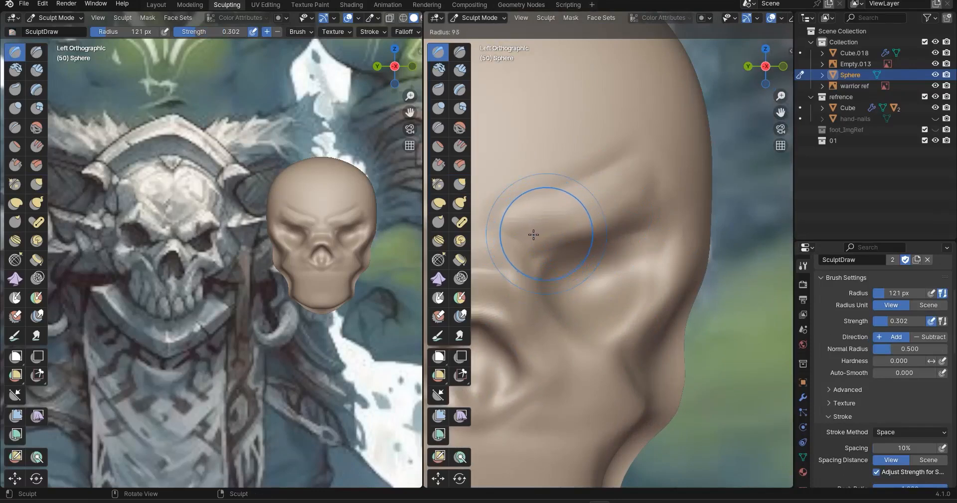
pyautogui.click(535, 230)
pyautogui.moveTo(558, 229); pyautogui.dragTo(598, 213)
pyautogui.moveTo(535, 249); pyautogui.dragTo(508, 265)
pyautogui.moveTo(549, 223); pyautogui.dragTo(630, 197)
pyautogui.moveTo(564, 232); pyautogui.dragTo(649, 180)
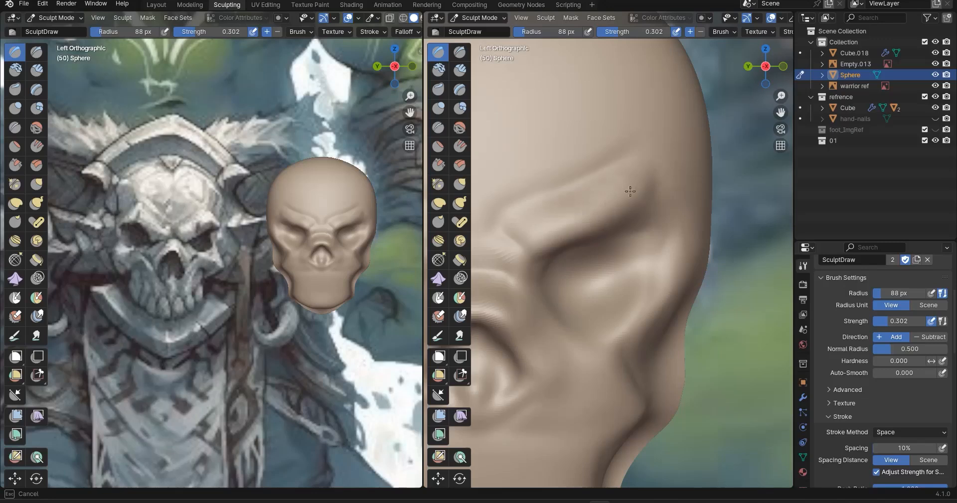
# Carve a vertical groove between the brows and creases at the inner eye corners with the Crease brush at 57 px radius
pyautogui.moveTo(630, 192); pyautogui.dragTo(619, 163, button='middle')
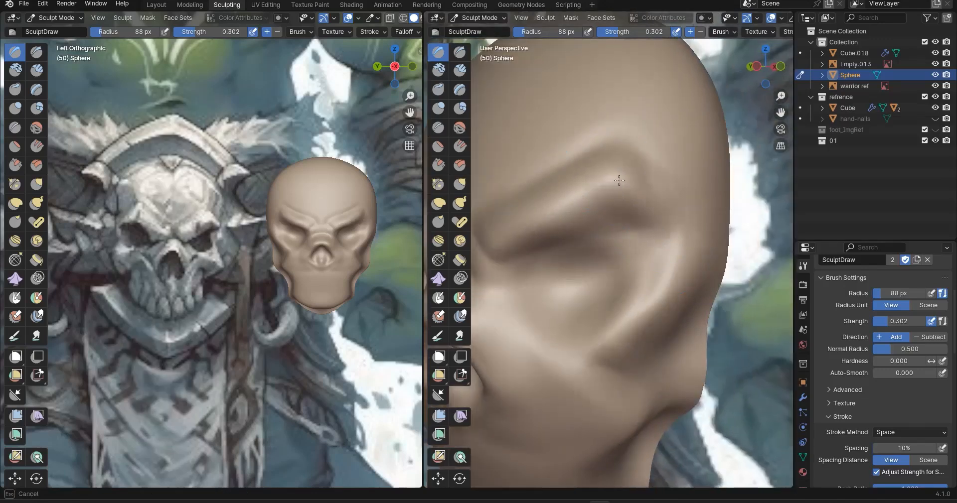
pyautogui.moveTo(665, 230)
pyautogui.mouseDown(button='middle')
pyautogui.moveTo(541, 231)
pyautogui.moveTo(601, 261)
pyautogui.moveTo(592, 278)
pyautogui.moveTo(610, 252)
pyautogui.moveTo(654, 278)
pyautogui.moveTo(611, 287)
pyautogui.mouseUp(button='middle')
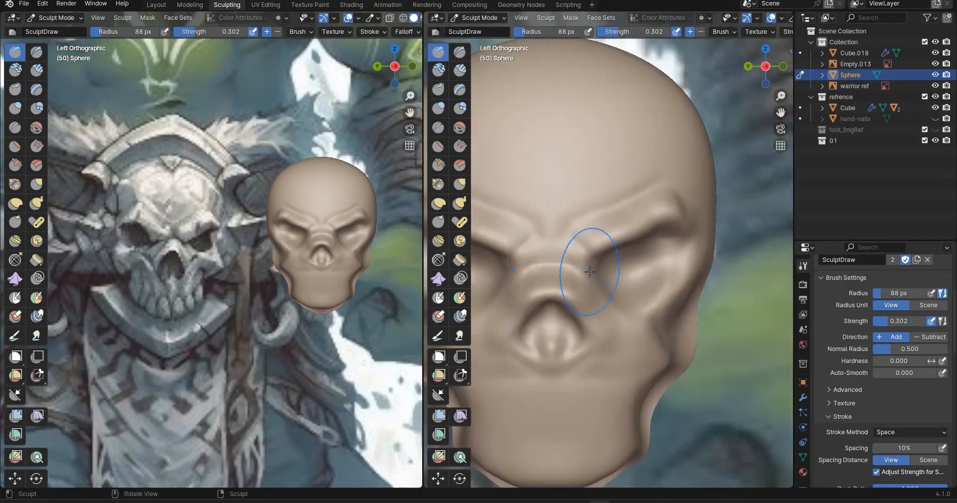
pyautogui.scroll(3, 589, 272)
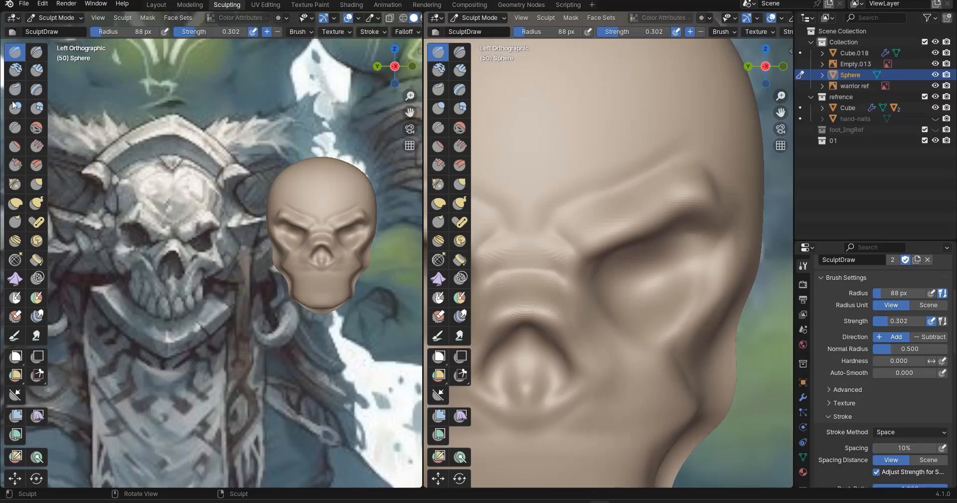
pyautogui.click(14, 129)
pyautogui.keyDown('shift'); pyautogui.moveTo(560, 256); pyautogui.dragTo(577, 272, button='middle'); pyautogui.keyUp('shift')
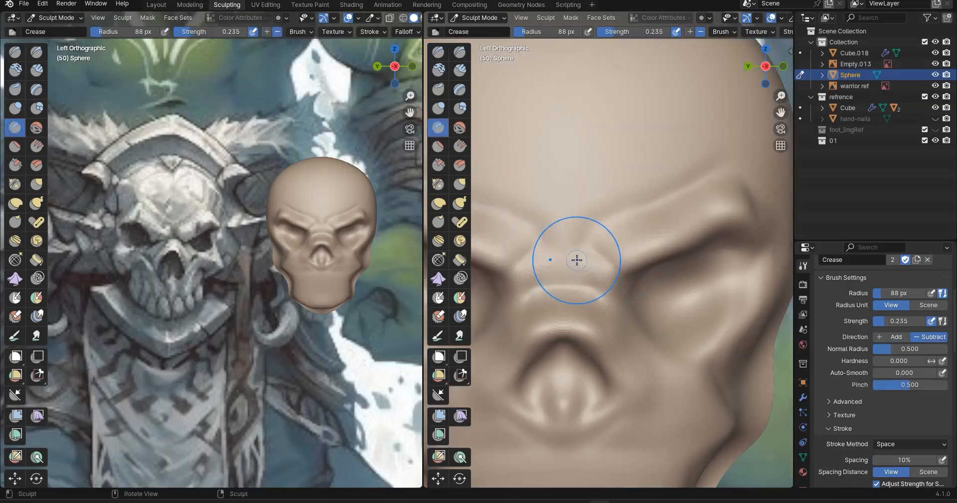
pyautogui.press('f')
pyautogui.click(567, 283)
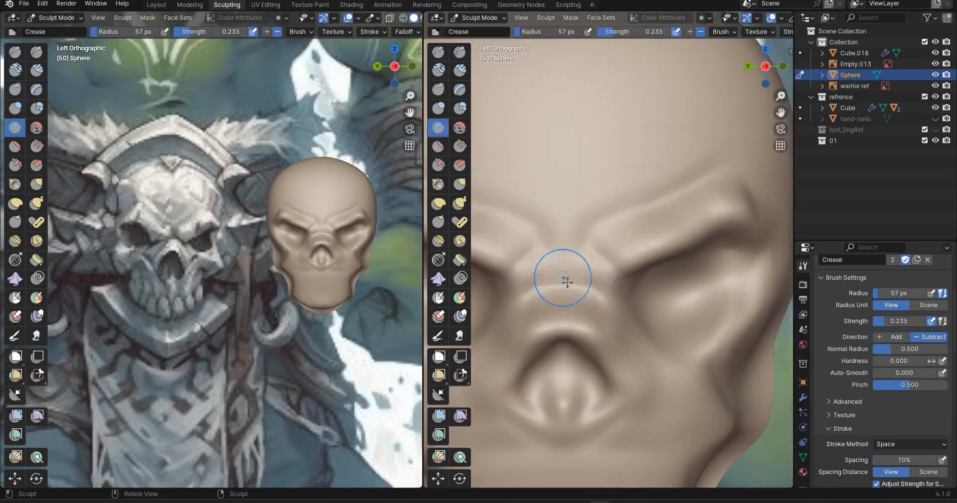
pyautogui.moveTo(552, 178); pyautogui.dragTo(554, 174)
pyautogui.moveTo(596, 247); pyautogui.dragTo(615, 266)
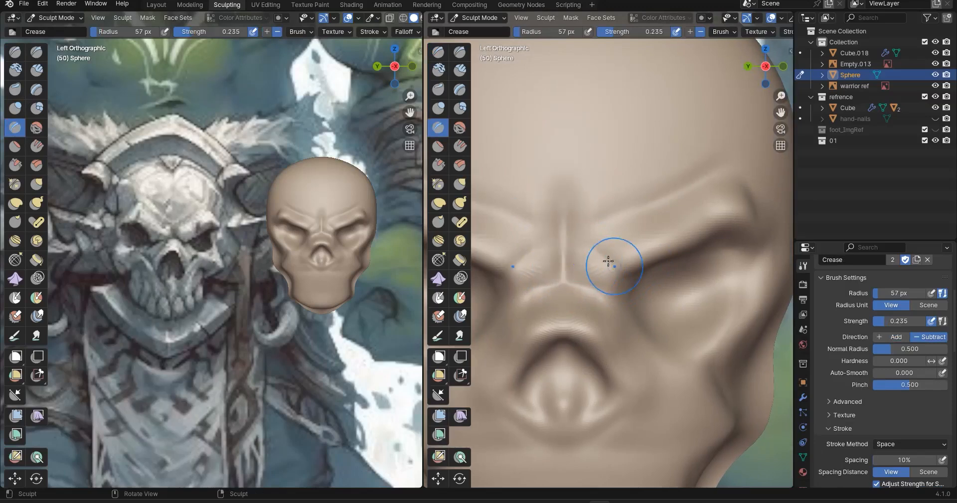
# Reshape the nose bridge and inner brow corners with the Grab brush at an 85 px radius
pyautogui.click(38, 184)
pyautogui.scroll(-3, 583, 267)
pyautogui.press('f')
pyautogui.click(606, 263)
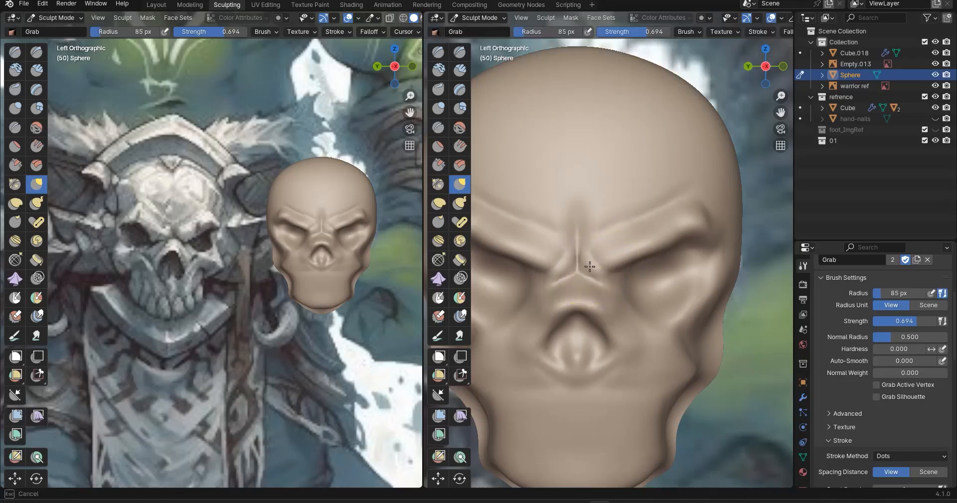
pyautogui.moveTo(587, 267)
pyautogui.mouseDown()
pyautogui.moveTo(594, 273)
pyautogui.moveTo(594, 260)
pyautogui.mouseUp()
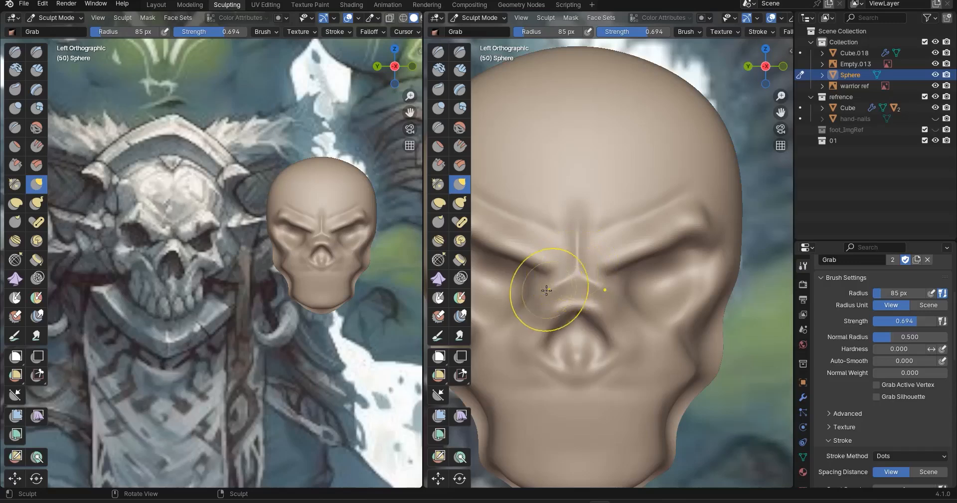
pyautogui.moveTo(574, 257); pyautogui.dragTo(563, 287)
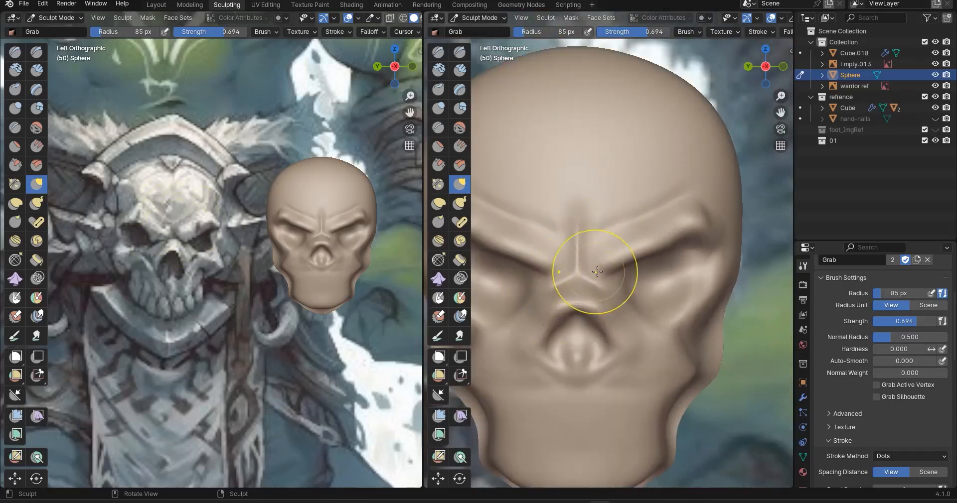
# Smooth the forehead above the brow ridges and pull the outer brow upward with the Grab brush
pyautogui.moveTo(677, 185)
pyautogui.keyDown('shift'); pyautogui.mouseDown()
pyautogui.moveTo(594, 228)
pyautogui.moveTo(683, 198)
pyautogui.moveTo(524, 189)
pyautogui.mouseUp(); pyautogui.keyUp('shift')
pyautogui.keyDown('shift'); pyautogui.moveTo(621, 214); pyautogui.dragTo(562, 234); pyautogui.keyUp('shift')
pyautogui.moveTo(665, 276)
pyautogui.mouseDown()
pyautogui.moveTo(652, 242)
pyautogui.moveTo(665, 228)
pyautogui.moveTo(700, 228)
pyautogui.mouseUp()
pyautogui.moveTo(699, 271)
pyautogui.mouseDown(button='middle')
pyautogui.moveTo(694, 284)
pyautogui.moveTo(675, 232)
pyautogui.moveTo(677, 202)
pyautogui.moveTo(648, 259)
pyautogui.mouseUp(button='middle')
pyautogui.keyDown('shift'); pyautogui.moveTo(605, 350); pyautogui.dragTo(628, 324, button='middle'); pyautogui.keyUp('shift')
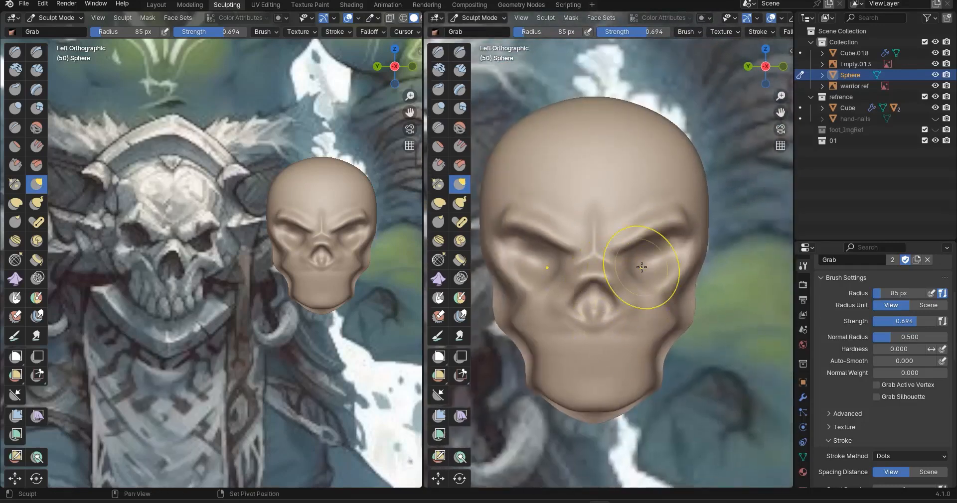
pyautogui.keyDown('ctrl'); pyautogui.moveTo(563, 305); pyautogui.dragTo(567, 287, button='middle'); pyautogui.keyUp('ctrl')
pyautogui.keyDown('shift'); pyautogui.moveTo(628, 290); pyautogui.dragTo(676, 231, button='middle'); pyautogui.keyUp('shift')
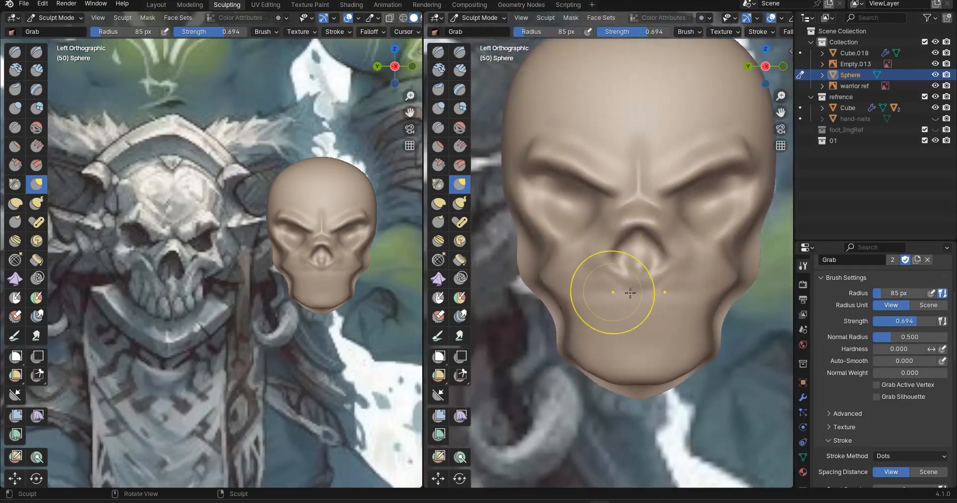
pyautogui.keyDown('shift'); pyautogui.moveTo(621, 299); pyautogui.dragTo(617, 245, button='middle'); pyautogui.keyUp('shift')
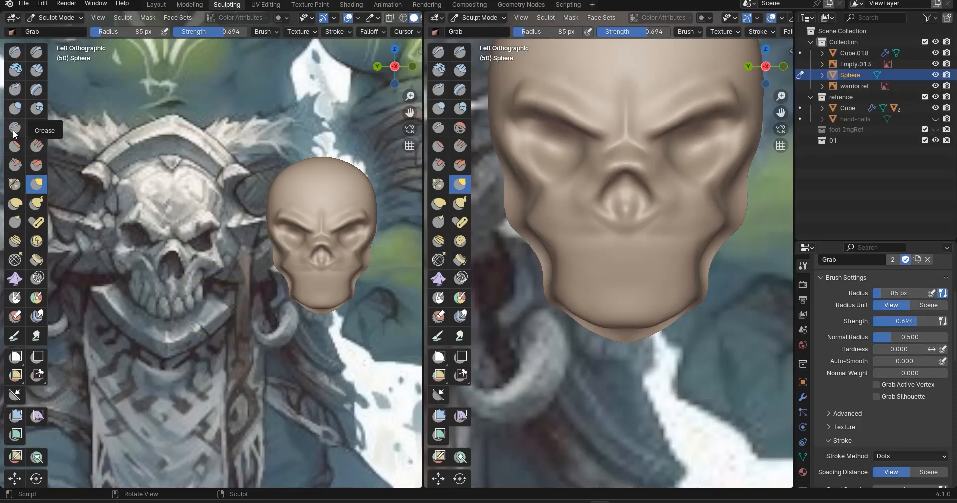
# Build up the rim and the inside of the nasal cavity with the Draw brush at an 85 px radius
pyautogui.click(15, 52)
pyautogui.scroll(-1, 620, 237)
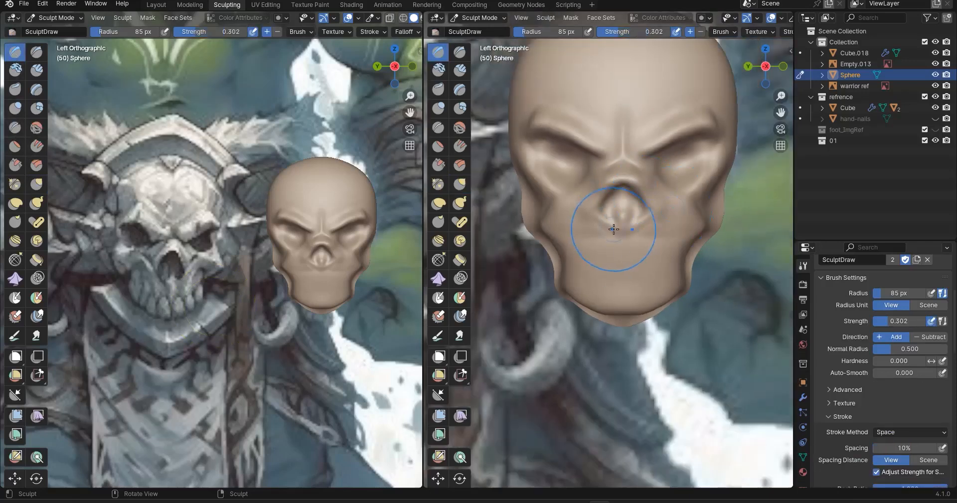
pyautogui.scroll(2, 613, 229)
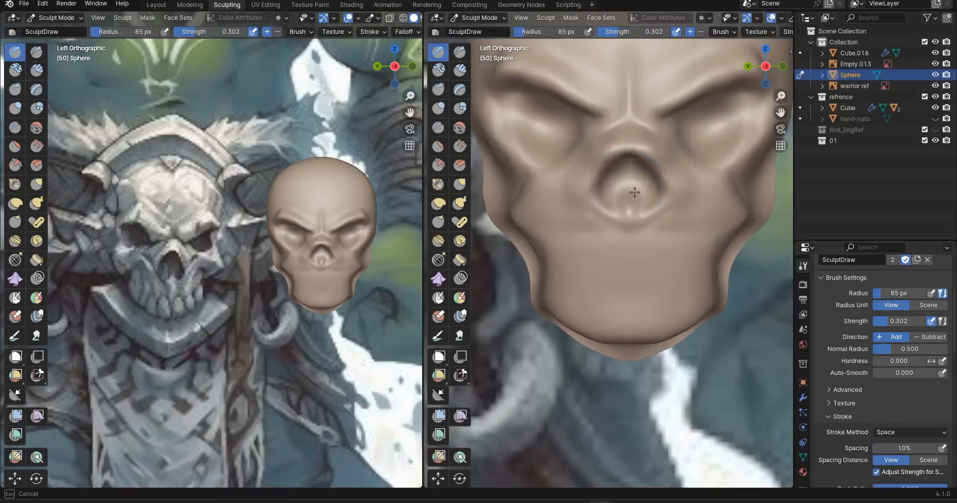
pyautogui.moveTo(641, 252)
pyautogui.mouseDown(button='middle')
pyautogui.moveTo(573, 257)
pyautogui.moveTo(617, 200)
pyautogui.mouseUp(button='middle')
pyautogui.moveTo(662, 210); pyautogui.dragTo(637, 214)
pyautogui.scroll(2, 649, 212)
pyautogui.keyDown('shift'); pyautogui.moveTo(618, 241); pyautogui.dragTo(573, 280, button='middle'); pyautogui.keyUp('shift')
pyautogui.moveTo(643, 221); pyautogui.dragTo(549, 160)
pyautogui.scroll(2, 622, 215)
# Build up the cheekbones beside the nose with Draw strokes, smooth them, and carve the area underneath
pyautogui.moveTo(618, 216)
pyautogui.keyDown('shift'); pyautogui.mouseDown(button='middle')
pyautogui.moveTo(610, 182)
pyautogui.moveTo(584, 216)
pyautogui.moveTo(716, 185)
pyautogui.mouseUp(button='middle'); pyautogui.keyUp('shift')
pyautogui.scroll(-2, 593, 199)
pyautogui.moveTo(688, 178); pyautogui.dragTo(600, 226)
pyautogui.moveTo(679, 179); pyautogui.dragTo(615, 230)
pyautogui.moveTo(677, 177)
pyautogui.mouseDown()
pyautogui.moveTo(629, 214)
pyautogui.moveTo(649, 220)
pyautogui.mouseUp()
pyautogui.moveTo(710, 175)
pyautogui.keyDown('shift'); pyautogui.mouseDown()
pyautogui.moveTo(740, 203)
pyautogui.moveTo(626, 227)
pyautogui.moveTo(677, 262)
pyautogui.mouseUp(); pyautogui.keyUp('shift')
pyautogui.scroll(-1, 680, 336)
pyautogui.moveTo(668, 324); pyautogui.dragTo(643, 300, button='middle')
pyautogui.moveTo(624, 262)
pyautogui.keyDown('ctrl'); pyautogui.mouseDown()
pyautogui.moveTo(621, 297)
pyautogui.moveTo(625, 284)
pyautogui.moveTo(590, 249)
pyautogui.moveTo(634, 256)
pyautogui.moveTo(572, 299)
pyautogui.mouseUp(); pyautogui.keyUp('ctrl')
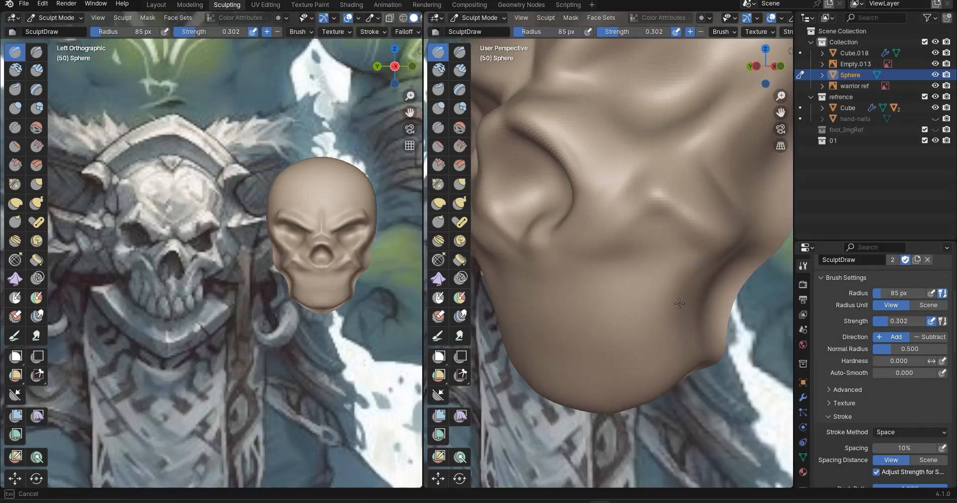
# Carve shallow hollows into the temples above the outer brows with subtractive Draw strokes
pyautogui.scroll(-4, 641, 222)
pyautogui.moveTo(640, 234)
pyautogui.mouseDown(button='middle')
pyautogui.moveTo(611, 286)
pyautogui.moveTo(629, 279)
pyautogui.mouseUp(button='middle')
pyautogui.scroll(-3, 608, 264)
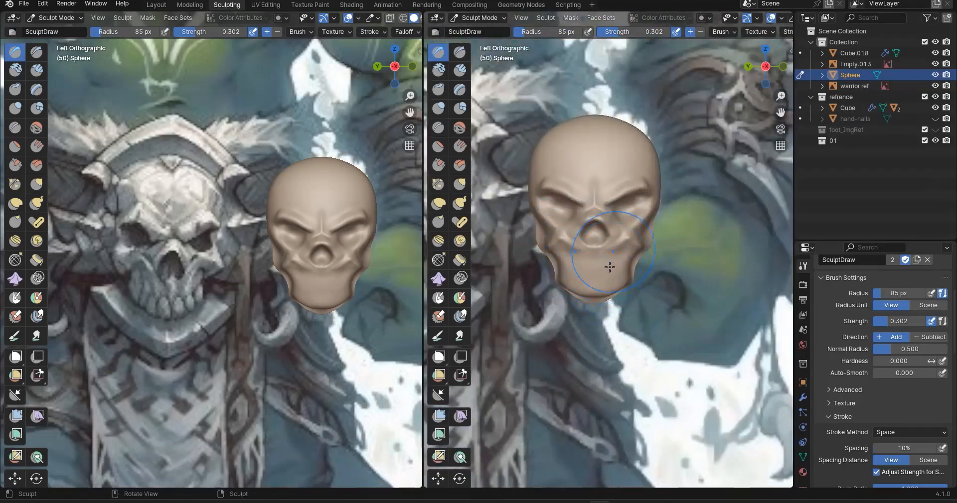
pyautogui.scroll(4, 618, 224)
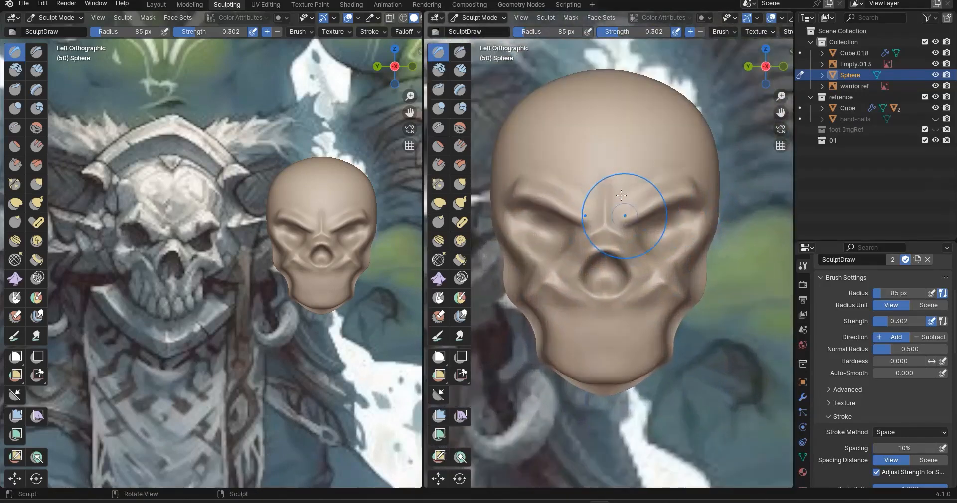
pyautogui.keyDown('shift'); pyautogui.moveTo(628, 327); pyautogui.dragTo(626, 348, button='middle'); pyautogui.keyUp('shift')
pyautogui.keyDown('ctrl'); pyautogui.moveTo(503, 172); pyautogui.dragTo(498, 190); pyautogui.keyUp('ctrl')
pyautogui.moveTo(498, 189); pyautogui.dragTo(509, 181, button='middle')
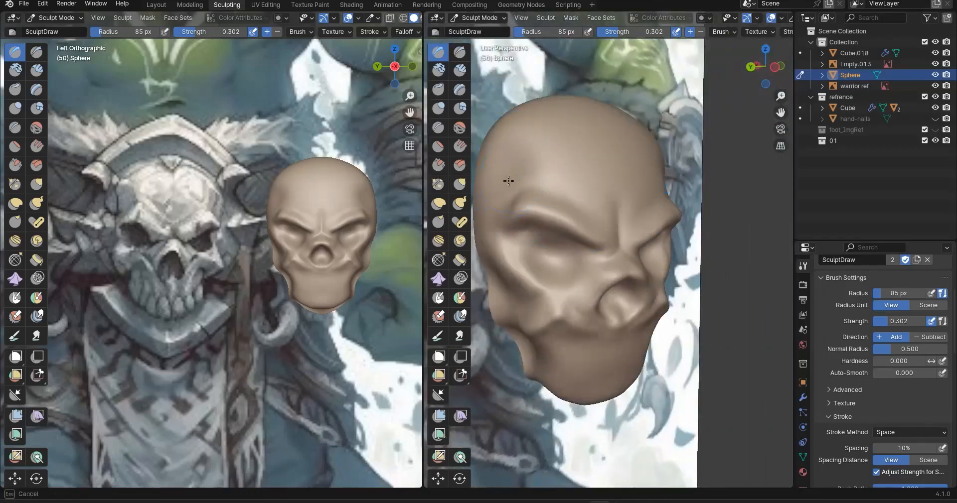
pyautogui.moveTo(509, 181)
pyautogui.mouseDown(button='middle')
pyautogui.moveTo(530, 193)
pyautogui.moveTo(523, 184)
pyautogui.mouseUp(button='middle')
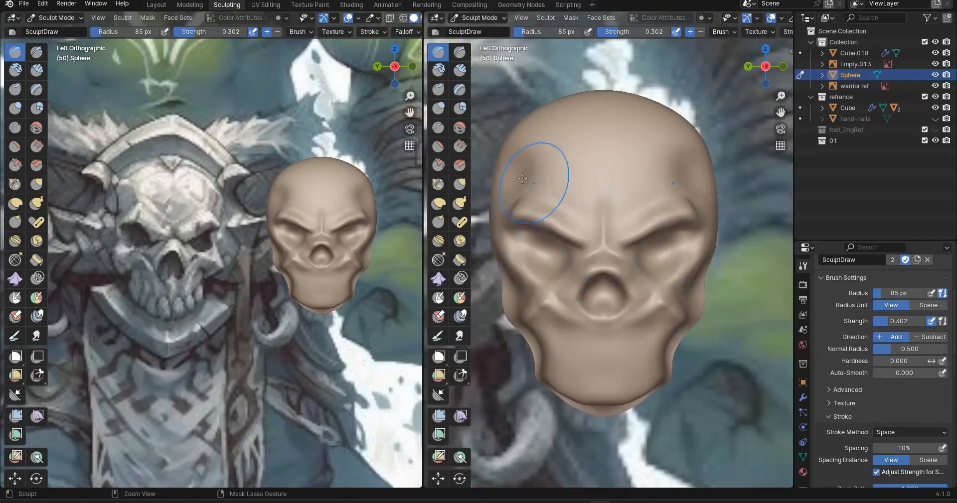
pyautogui.moveTo(598, 288); pyautogui.dragTo(508, 172, button='middle')
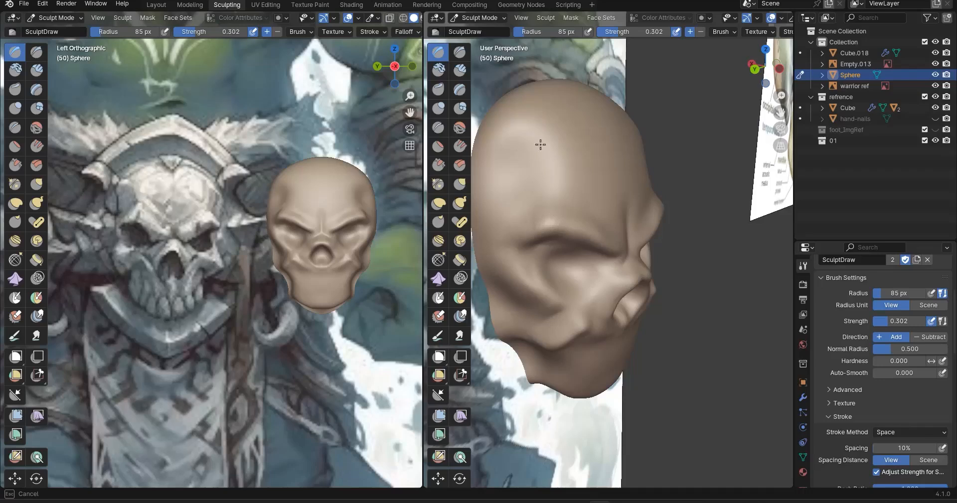
pyautogui.moveTo(624, 262)
pyautogui.mouseDown(button='middle')
pyautogui.moveTo(588, 283)
pyautogui.moveTo(562, 270)
pyautogui.moveTo(534, 194)
pyautogui.moveTo(571, 300)
pyautogui.moveTo(558, 292)
pyautogui.mouseUp(button='middle')
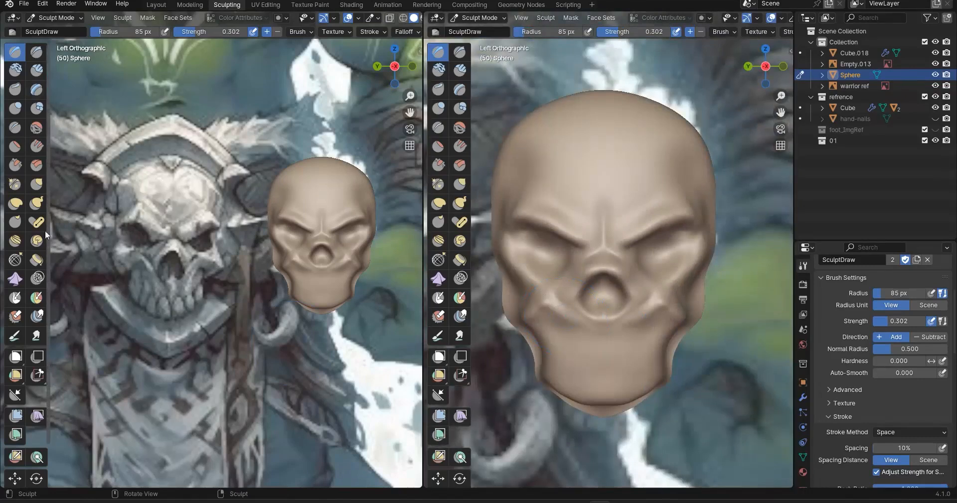
# Reshape the sides of the skull at the cheek and temple with the Grab brush at a 154 px radius
pyautogui.click(36, 184)
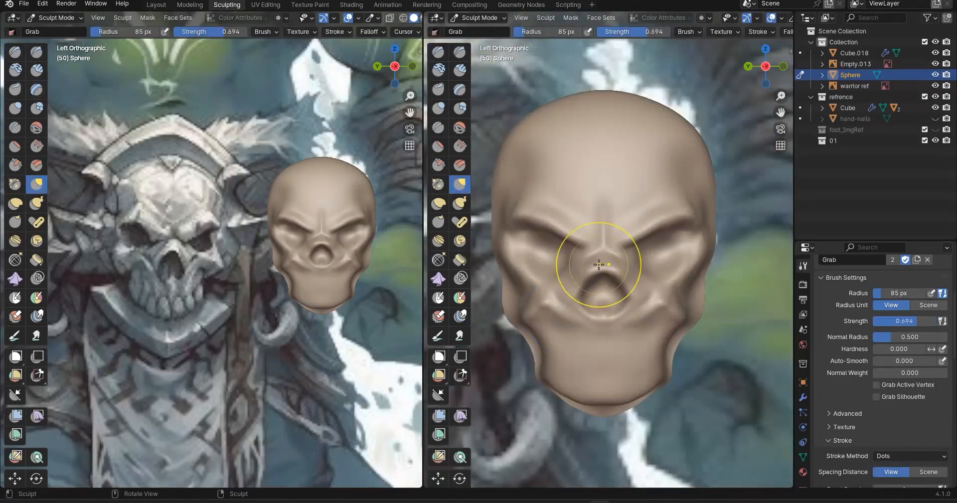
pyautogui.press('f')
pyautogui.click(676, 270)
pyautogui.moveTo(686, 315); pyautogui.dragTo(604, 359, button='middle')
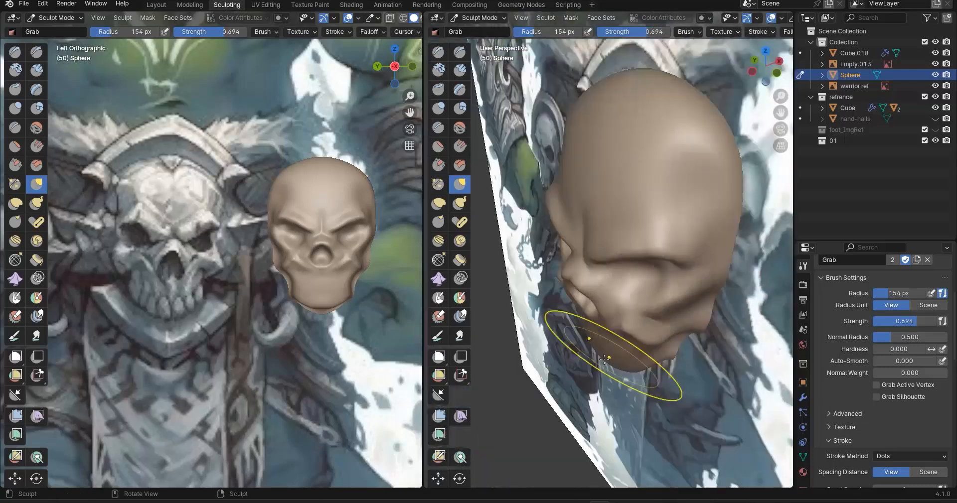
pyautogui.moveTo(722, 313); pyautogui.dragTo(711, 319)
pyautogui.moveTo(668, 241)
pyautogui.mouseDown(button='middle')
pyautogui.moveTo(743, 254)
pyautogui.moveTo(718, 249)
pyautogui.moveTo(703, 230)
pyautogui.mouseUp(button='middle')
pyautogui.moveTo(718, 194); pyautogui.dragTo(725, 204)
pyautogui.keyDown('alt'); pyautogui.moveTo(665, 238); pyautogui.dragTo(768, 314, button='middle'); pyautogui.keyUp('alt')
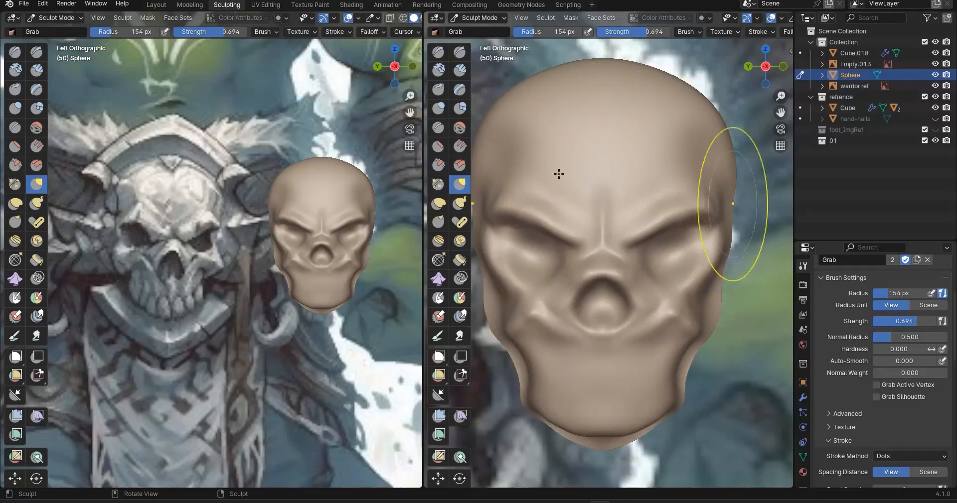
# Pull the lower edge and corners of the jaw into a rounder chin outline with the Grab brush
pyautogui.keyDown('shift'); pyautogui.moveTo(629, 444); pyautogui.dragTo(634, 335, button='middle'); pyautogui.keyUp('shift')
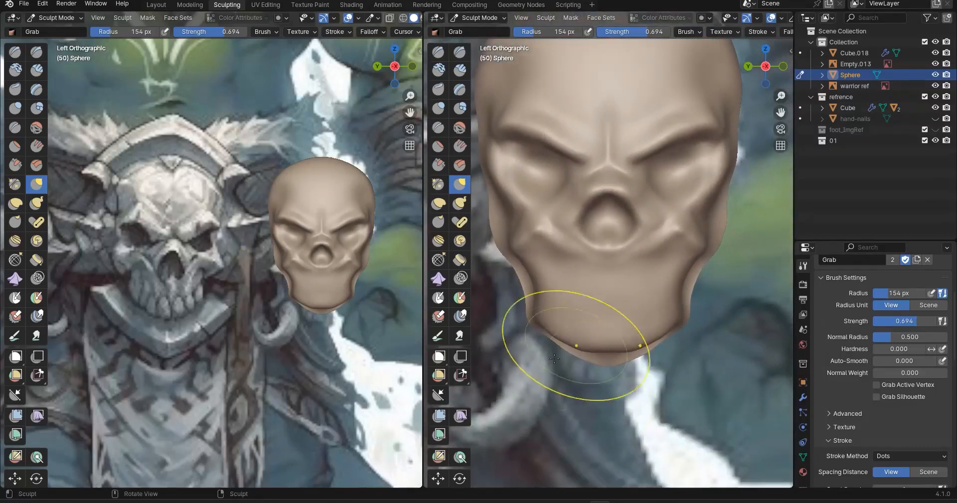
pyautogui.scroll(2, 609, 348)
pyautogui.moveTo(604, 395); pyautogui.dragTo(525, 365)
pyautogui.moveTo(618, 400); pyautogui.dragTo(614, 398)
pyautogui.moveTo(703, 346); pyautogui.dragTo(697, 340)
pyautogui.keyDown('shift'); pyautogui.moveTo(597, 316); pyautogui.dragTo(589, 326, button='middle'); pyautogui.keyUp('shift')
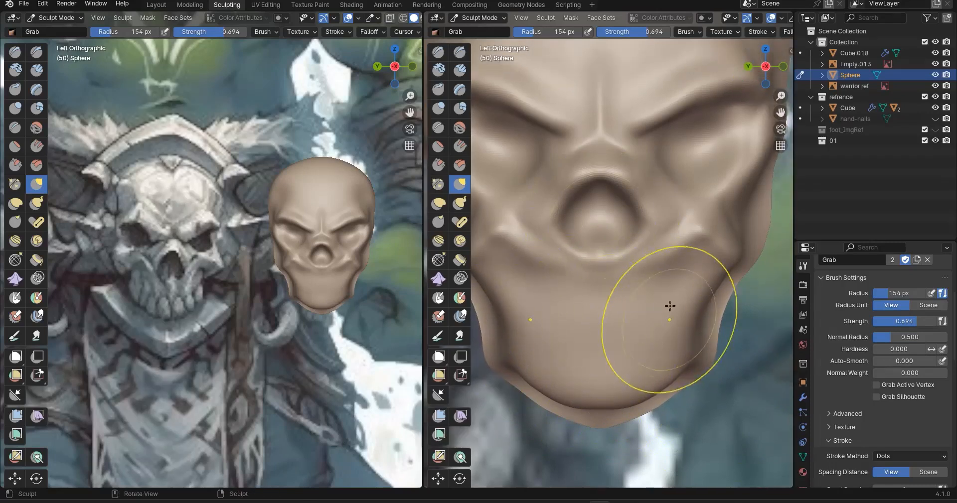
# Adjust the front curve of the jaw with Grab strokes while viewing the skull along its vertical axis
pyautogui.moveTo(611, 275)
pyautogui.mouseDown(button='middle')
pyautogui.moveTo(659, 319)
pyautogui.moveTo(651, 320)
pyautogui.mouseUp(button='middle')
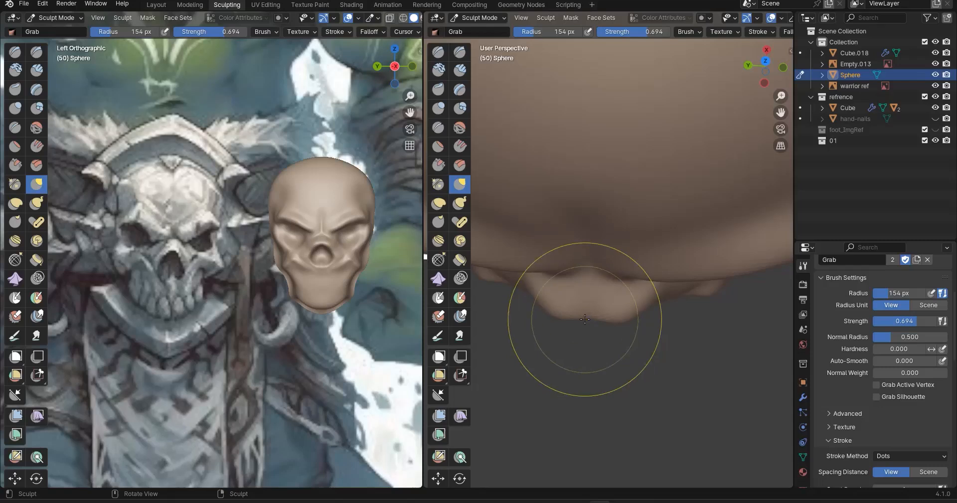
pyautogui.moveTo(570, 326); pyautogui.dragTo(571, 325)
pyautogui.moveTo(574, 323); pyautogui.dragTo(598, 333)
pyautogui.scroll(4, 570, 334)
pyautogui.scroll(-4, 576, 382)
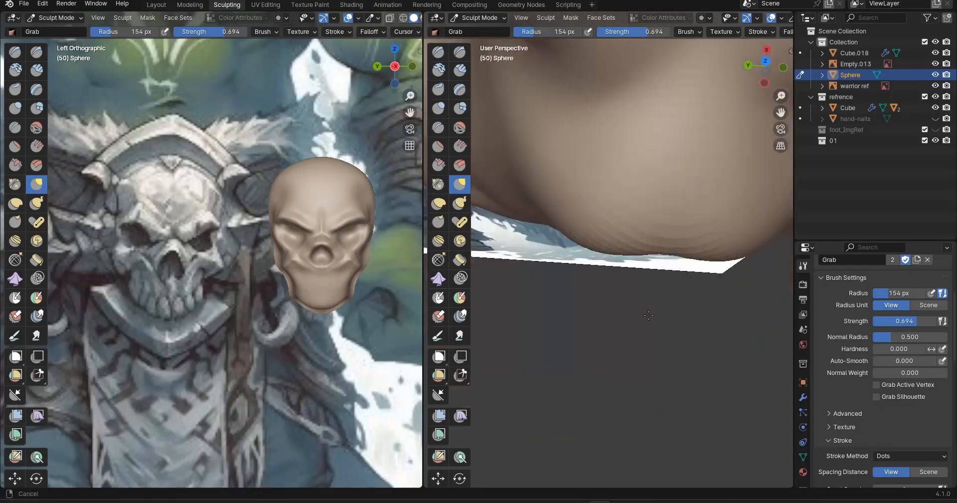
pyautogui.moveTo(660, 261)
pyautogui.mouseDown()
pyautogui.moveTo(666, 251)
pyautogui.moveTo(665, 271)
pyautogui.mouseUp()
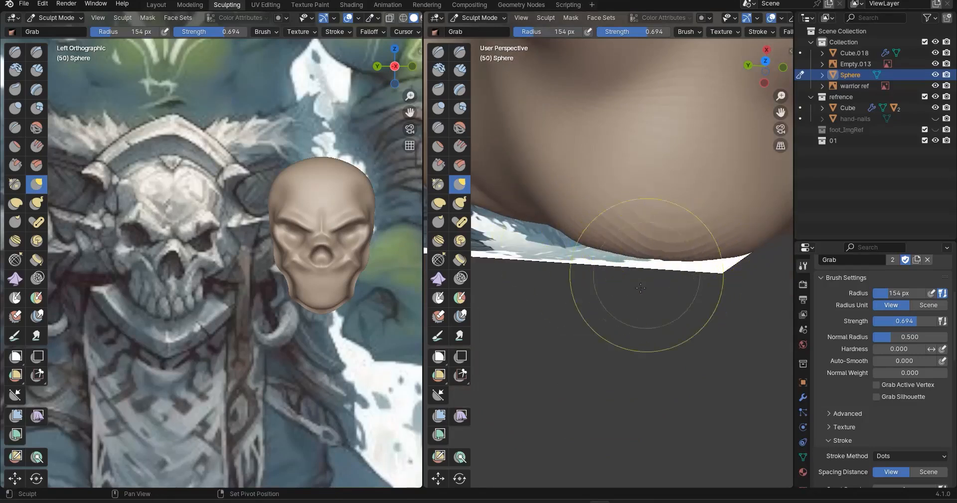
pyautogui.moveTo(606, 294); pyautogui.dragTo(634, 201, button='middle')
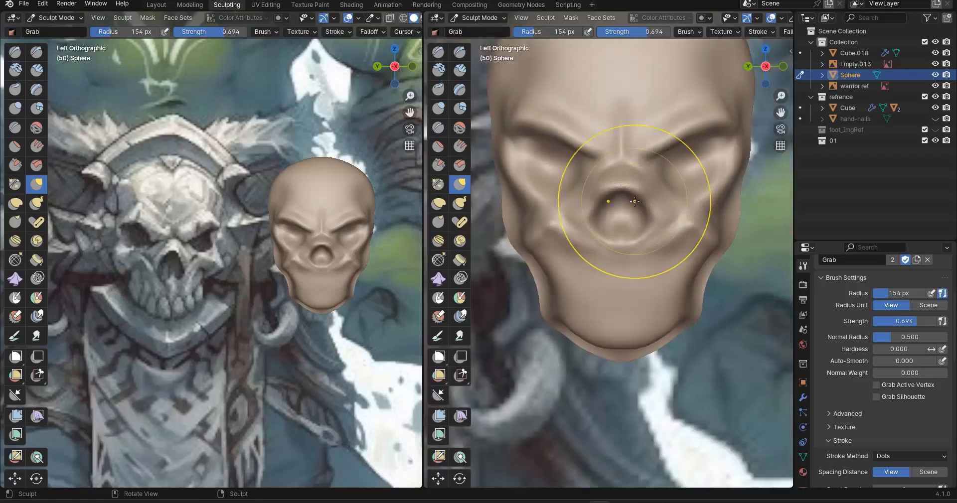
# Pull up the middle of the nasal cavity's bottom rim and raise the top of the opening with the Grab brush
pyautogui.scroll(6, 618, 273)
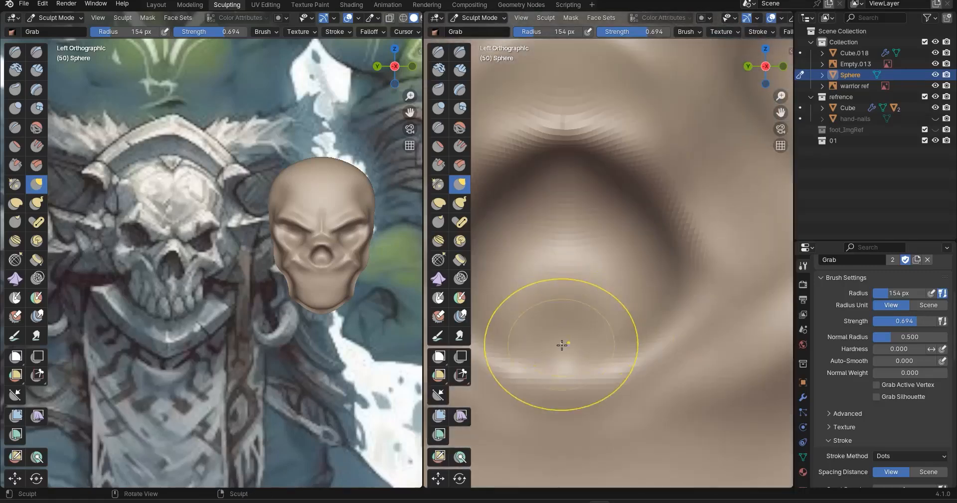
pyautogui.moveTo(562, 345); pyautogui.dragTo(569, 316)
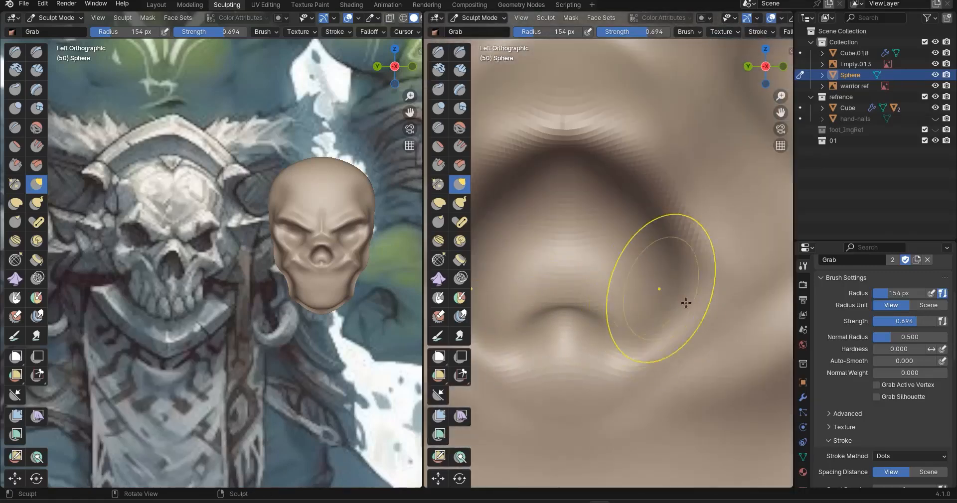
pyautogui.scroll(-4, 695, 296)
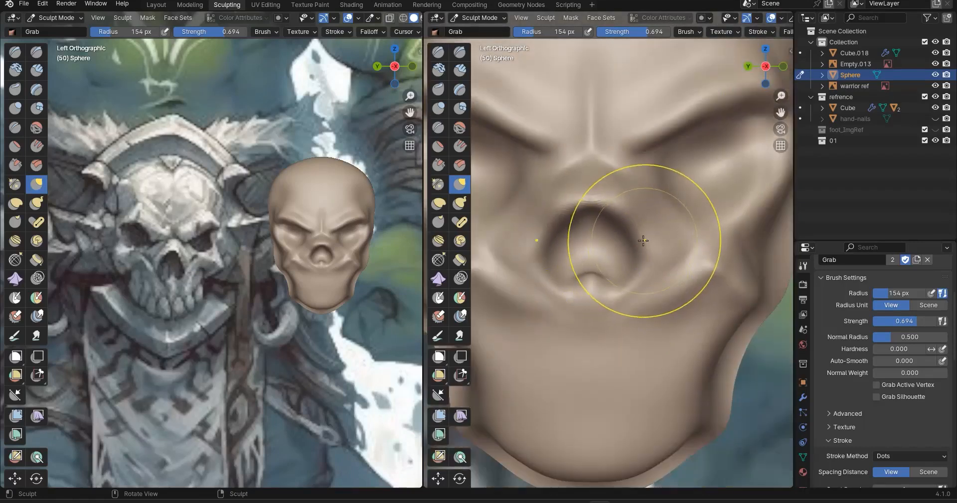
pyautogui.moveTo(581, 193); pyautogui.dragTo(595, 161)
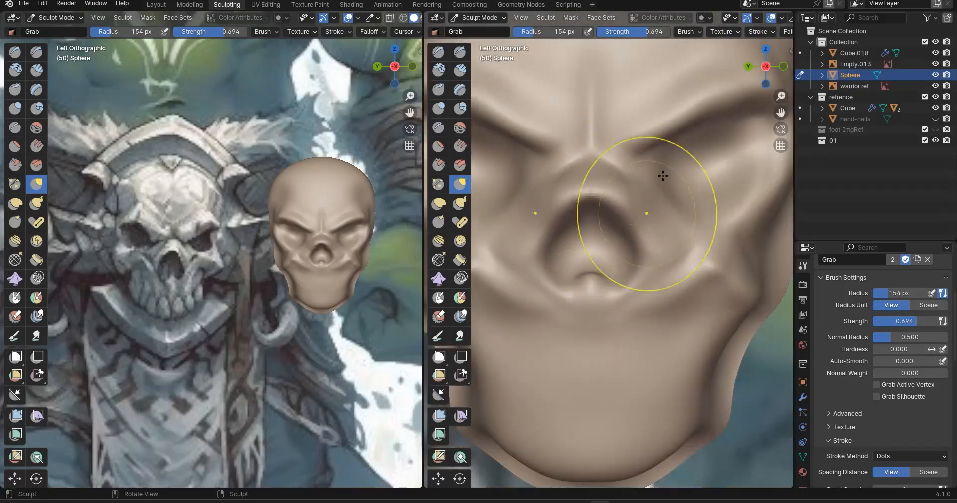
pyautogui.scroll(-3, 618, 293)
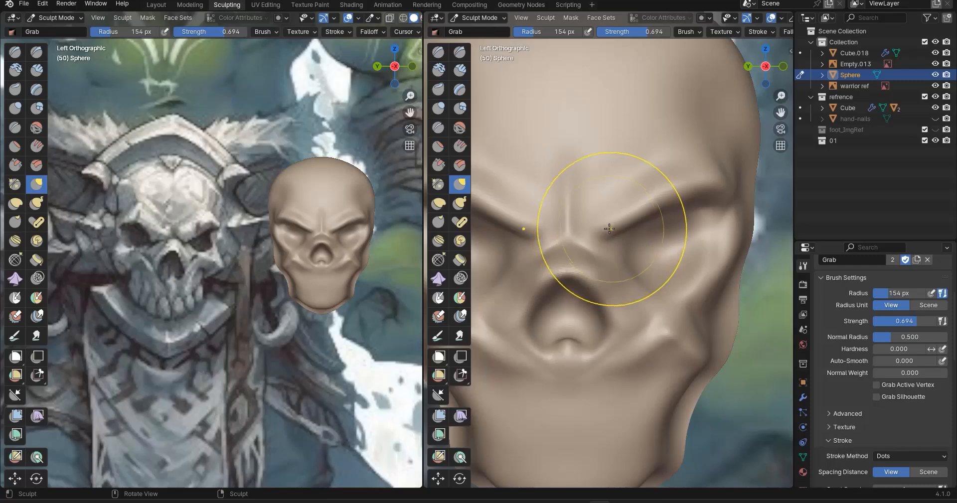
# Adjust the inner and outer ends of the brow and the eye socket beneath it with Grab strokes
pyautogui.moveTo(605, 240); pyautogui.dragTo(595, 236)
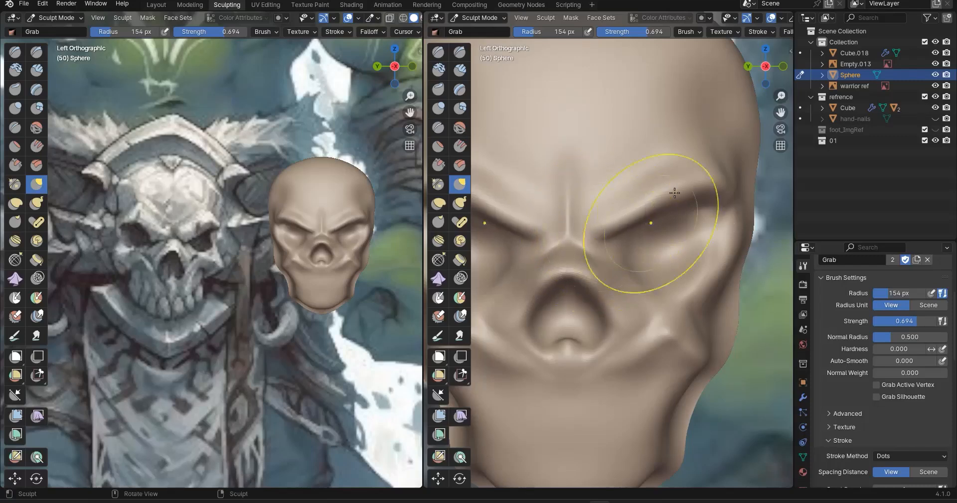
pyautogui.moveTo(680, 176); pyautogui.dragTo(683, 181)
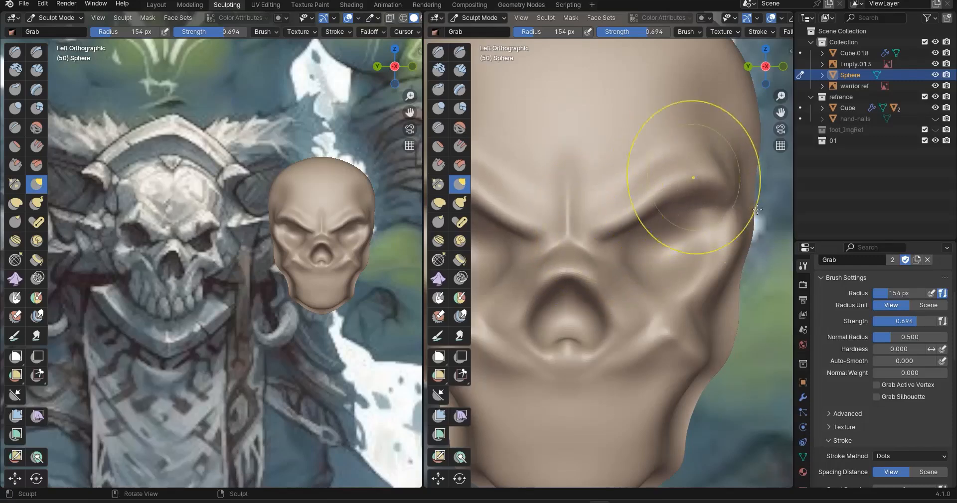
pyautogui.moveTo(727, 224)
pyautogui.mouseDown(button='middle')
pyautogui.moveTo(673, 273)
pyautogui.moveTo(565, 271)
pyautogui.mouseUp(button='middle')
pyautogui.moveTo(685, 223)
pyautogui.mouseDown()
pyautogui.moveTo(703, 207)
pyautogui.moveTo(688, 246)
pyautogui.mouseUp()
# Examine the brow and eye socket up close from several angles and the whole skull from the front
pyautogui.moveTo(671, 254)
pyautogui.mouseDown(button='middle')
pyautogui.moveTo(648, 263)
pyautogui.moveTo(772, 290)
pyautogui.moveTo(774, 255)
pyautogui.moveTo(708, 249)
pyautogui.mouseUp(button='middle')
pyautogui.scroll(-4, 650, 247)
pyautogui.moveTo(635, 245); pyautogui.dragTo(676, 253, button='middle')
pyautogui.scroll(2, 676, 253)
pyautogui.scroll(3, 678, 240)
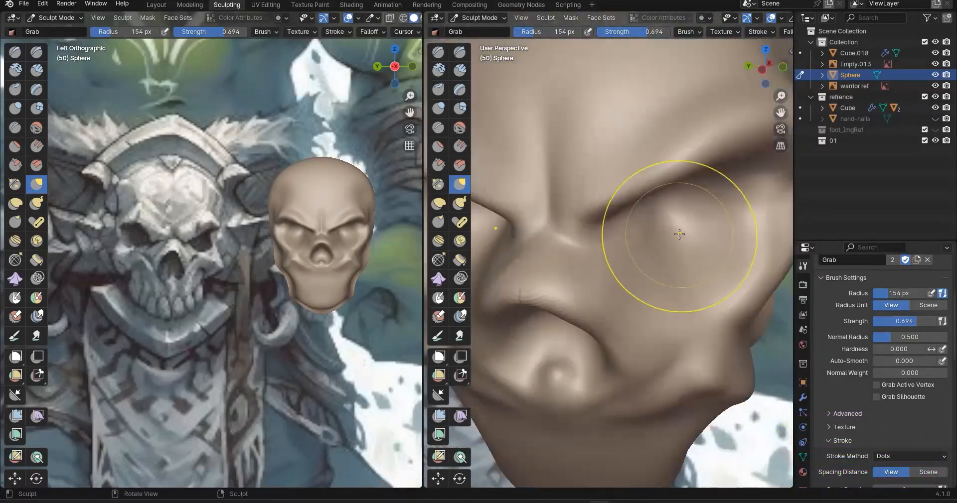
pyautogui.keyDown('shift'); pyautogui.moveTo(673, 215); pyautogui.dragTo(617, 267, button='middle'); pyautogui.keyUp('shift')
pyautogui.scroll(1, 643, 260)
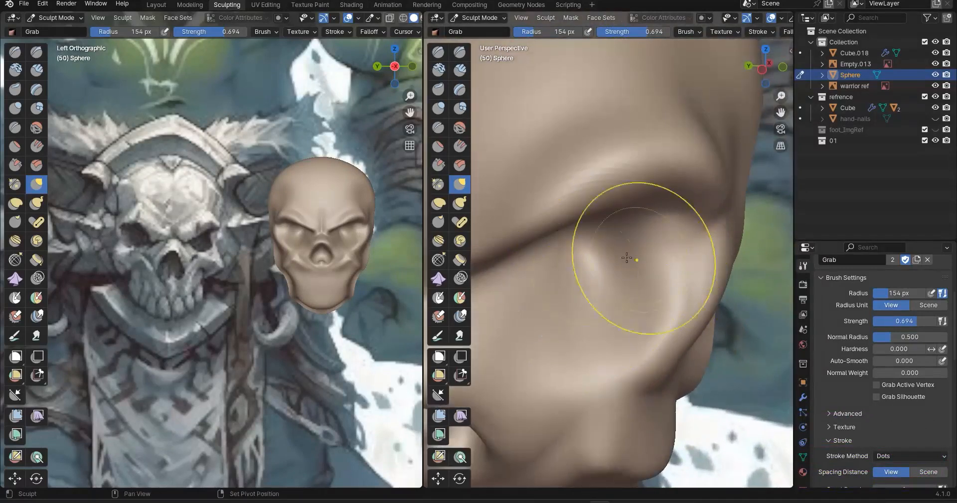
pyautogui.scroll(-9, 658, 292)
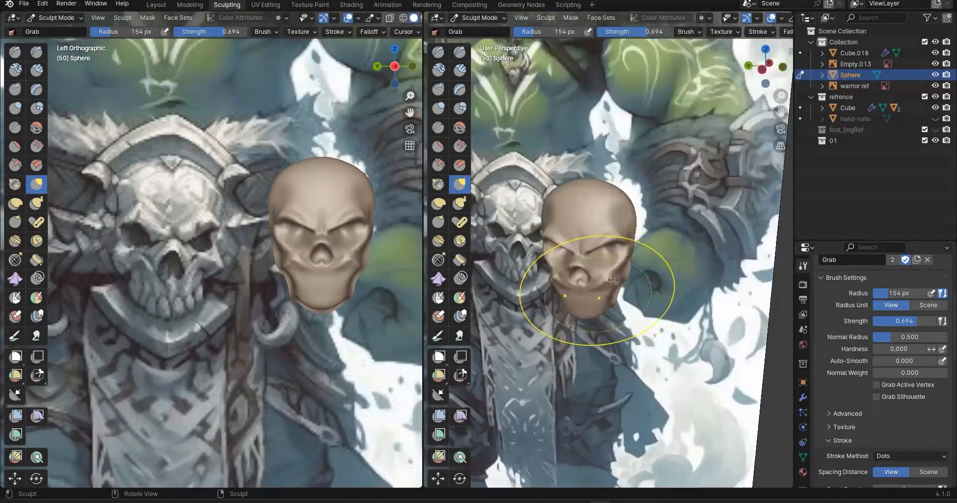
pyautogui.press('ctrl+KP_3')
pyautogui.scroll(5, 633, 288)
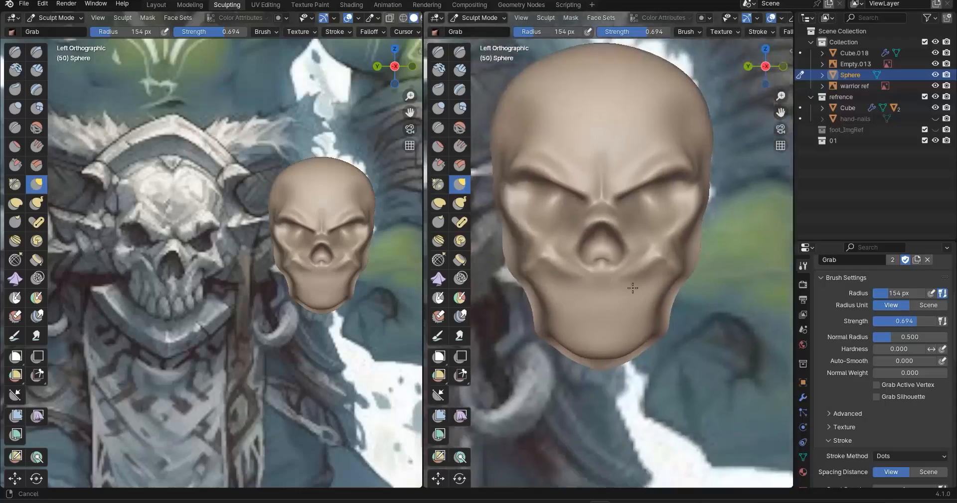
# Reshape the curved surface of the jaw with Grab strokes from a steep viewing angle
pyautogui.moveTo(641, 277); pyautogui.dragTo(716, 344, button='middle')
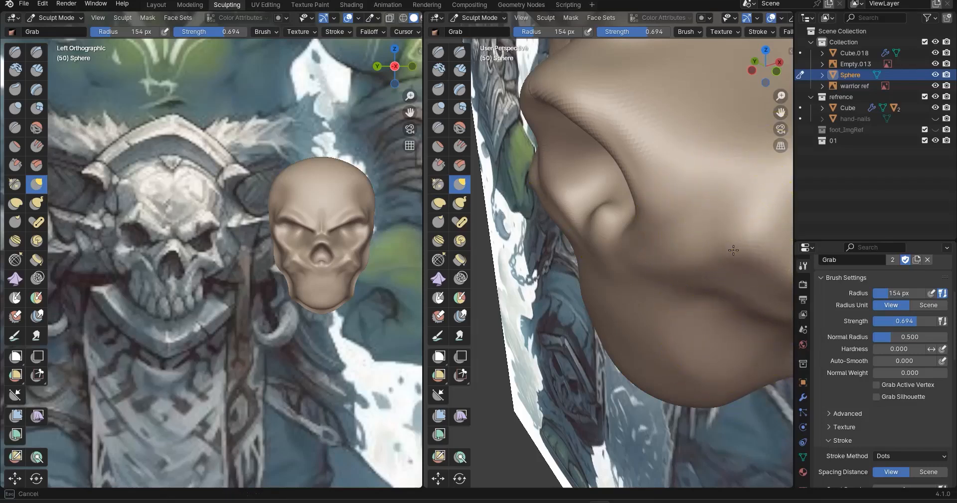
pyautogui.moveTo(678, 335)
pyautogui.mouseDown(button='middle')
pyautogui.moveTo(617, 280)
pyautogui.moveTo(690, 220)
pyautogui.moveTo(680, 246)
pyautogui.moveTo(668, 214)
pyautogui.mouseUp(button='middle')
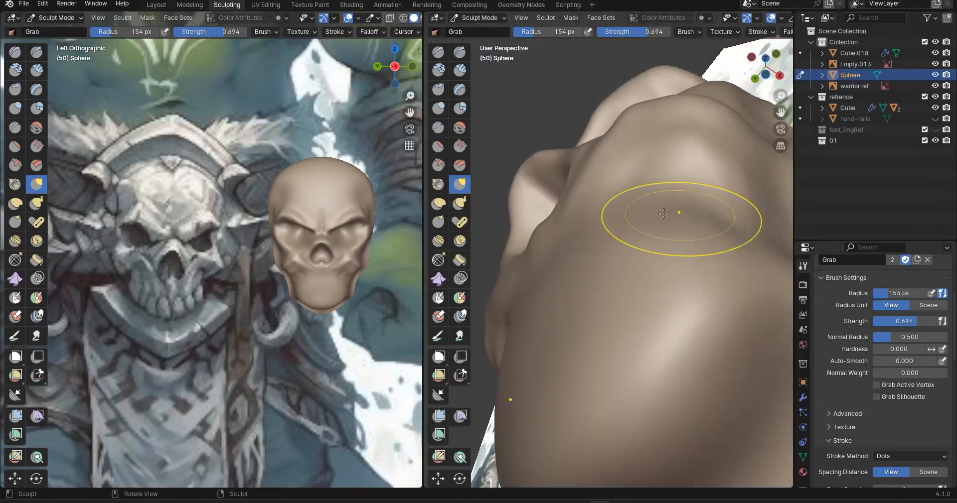
pyautogui.moveTo(660, 240)
pyautogui.mouseDown()
pyautogui.moveTo(675, 260)
pyautogui.moveTo(710, 258)
pyautogui.mouseUp()
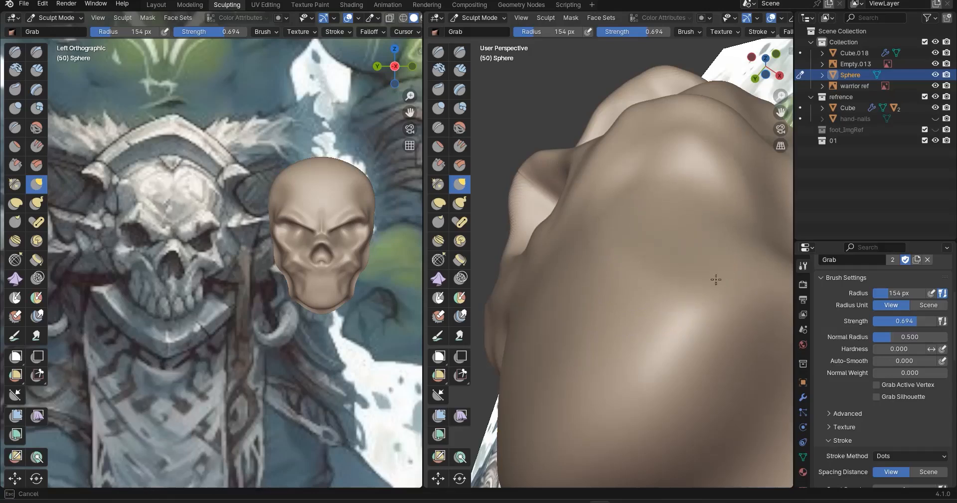
pyautogui.moveTo(706, 303); pyautogui.dragTo(702, 304)
# Shift the side of the jaw below the cheekbone in the front view with the Grab brush
pyautogui.scroll(-5, 641, 314)
pyautogui.moveTo(641, 314)
pyautogui.mouseDown(button='middle')
pyautogui.moveTo(690, 339)
pyautogui.moveTo(718, 328)
pyautogui.mouseUp(button='middle')
pyautogui.scroll(4, 616, 330)
pyautogui.keyDown('shift'); pyautogui.moveTo(594, 349); pyautogui.dragTo(485, 331, button='middle'); pyautogui.keyUp('shift')
pyautogui.moveTo(675, 284)
pyautogui.mouseDown()
pyautogui.moveTo(689, 281)
pyautogui.moveTo(667, 255)
pyautogui.mouseUp()
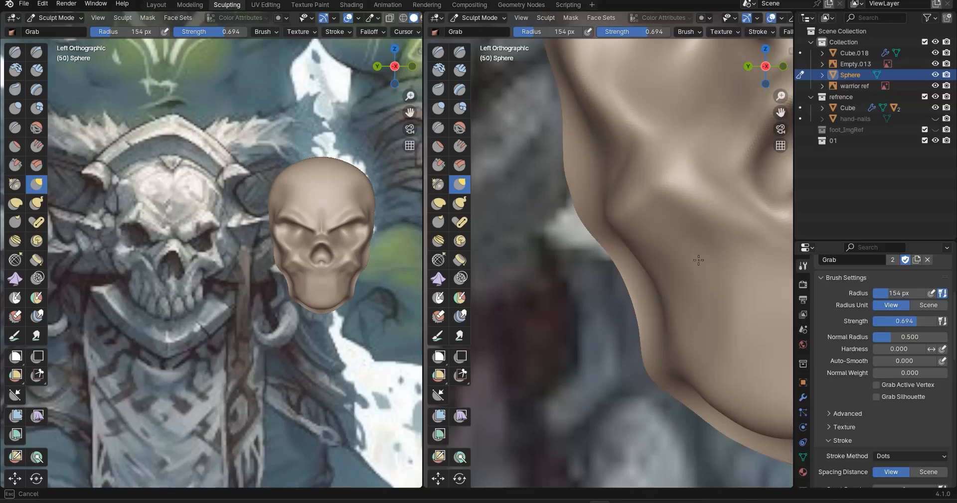
pyautogui.moveTo(695, 325); pyautogui.dragTo(693, 317)
# Pull the lower side of the jaw inward toward the chin's middle with the Grab brush and save the file
pyautogui.scroll(-2, 690, 304)
pyautogui.moveTo(690, 304)
pyautogui.keyDown('shift'); pyautogui.mouseDown(button='middle')
pyautogui.moveTo(566, 299)
pyautogui.moveTo(453, 314)
pyautogui.mouseUp(button='middle'); pyautogui.keyUp('shift')
pyautogui.scroll(2, 593, 344)
pyautogui.moveTo(597, 318)
pyautogui.mouseDown()
pyautogui.moveTo(581, 282)
pyautogui.moveTo(571, 316)
pyautogui.moveTo(530, 332)
pyautogui.mouseUp()
pyautogui.scroll(-1, 566, 349)
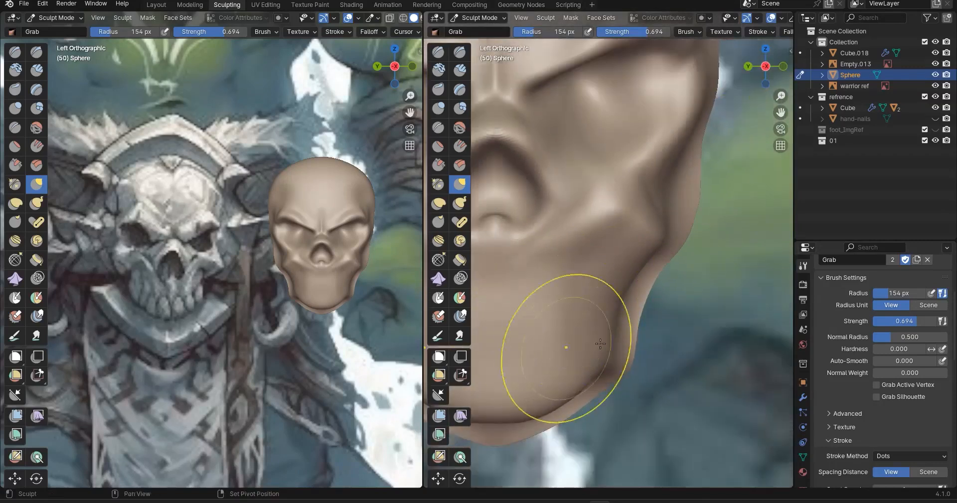
pyautogui.keyDown('shift'); pyautogui.moveTo(567, 348); pyautogui.dragTo(681, 350, button='middle'); pyautogui.keyUp('shift')
pyautogui.scroll(-2, 624, 324)
pyautogui.hotkey('ctrl', 's')
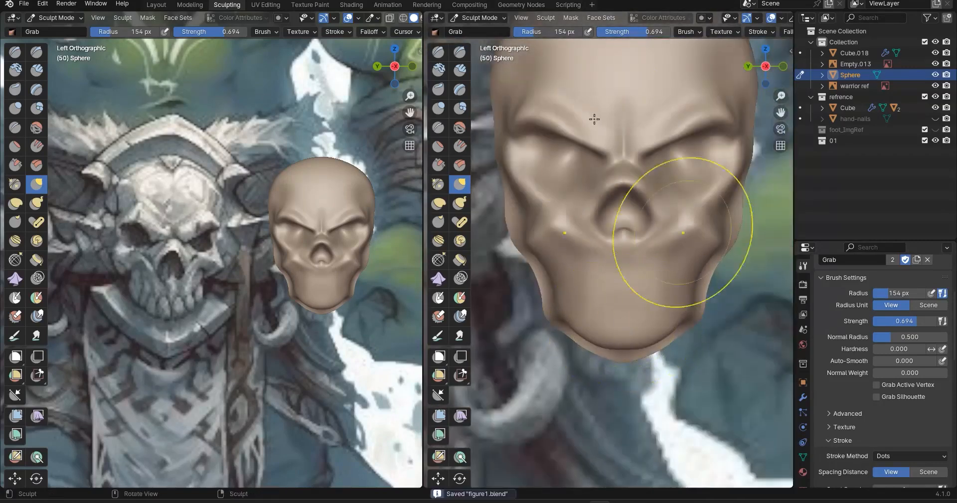
# Nudge the middle of the brow ridge slightly outward and up with the Grab brush
pyautogui.scroll(2, 592, 139)
pyautogui.keyDown('shift'); pyautogui.moveTo(576, 160); pyautogui.dragTo(591, 298, button='middle'); pyautogui.keyUp('shift')
pyautogui.moveTo(568, 213); pyautogui.dragTo(548, 209)
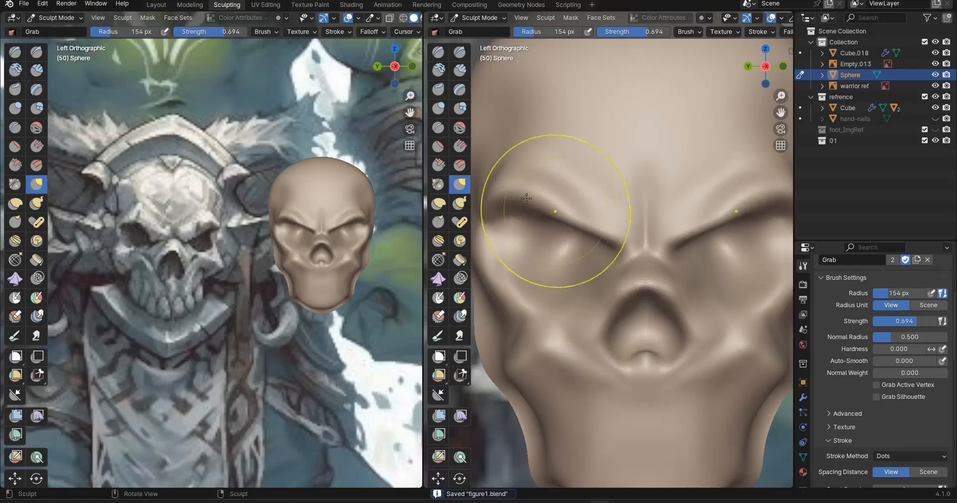
# Examine the brows and nose bridge up close and compare the whole face with the reference skull
pyautogui.moveTo(548, 210)
pyautogui.mouseDown(button='middle')
pyautogui.moveTo(665, 229)
pyautogui.moveTo(676, 287)
pyautogui.moveTo(669, 271)
pyautogui.moveTo(601, 279)
pyautogui.mouseUp(button='middle')
pyautogui.scroll(-6, 720, 256)
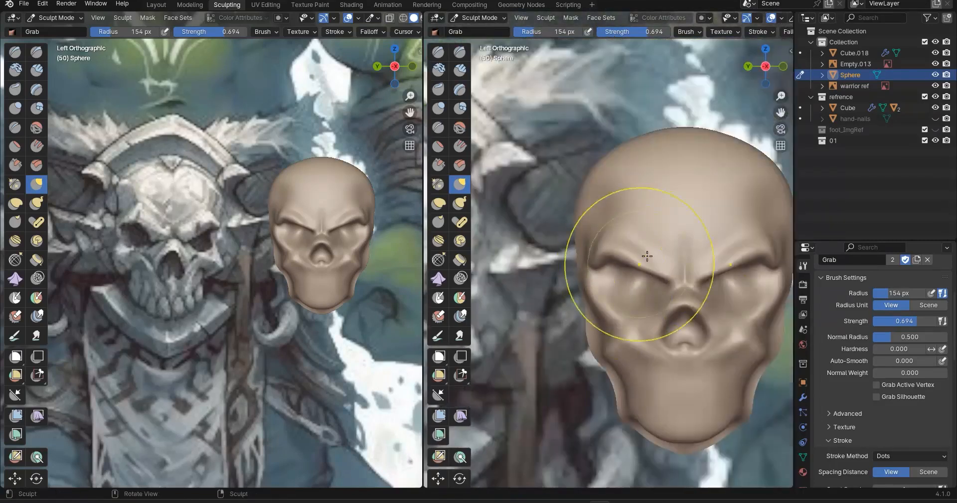
pyautogui.scroll(7, 658, 264)
pyautogui.scroll(-7, 681, 285)
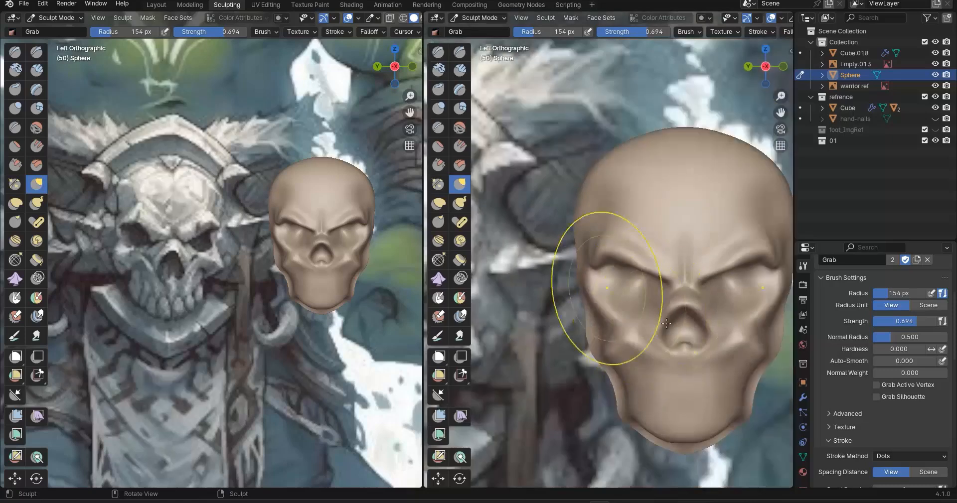
pyautogui.scroll(4, 671, 275)
pyautogui.scroll(2, 670, 275)
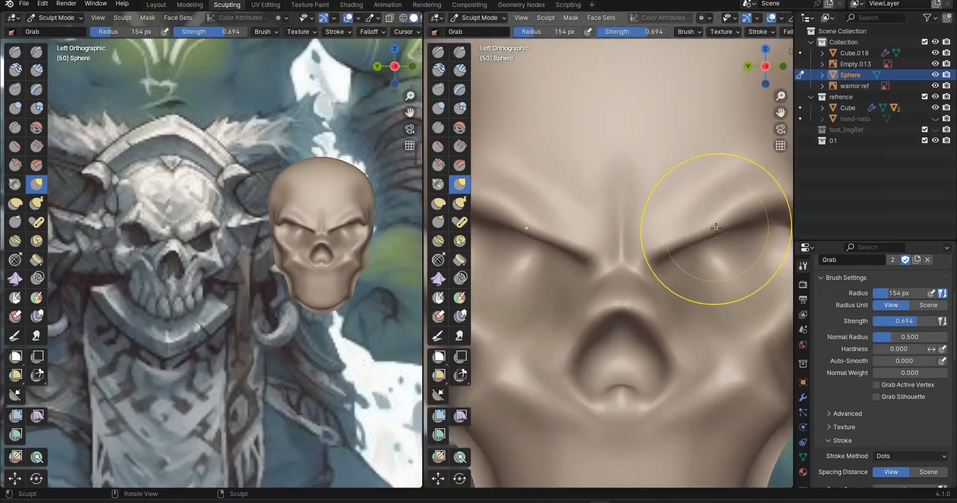
pyautogui.scroll(1, 642, 249)
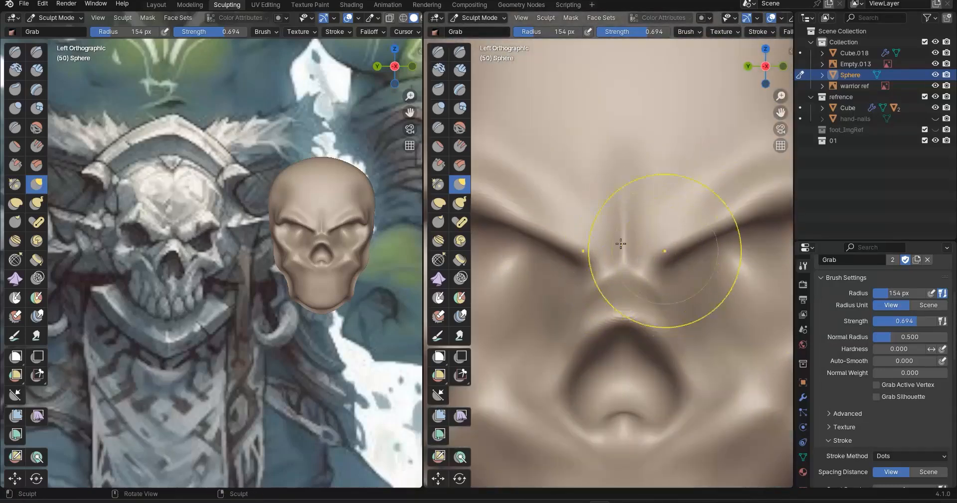
pyautogui.scroll(-7, 630, 247)
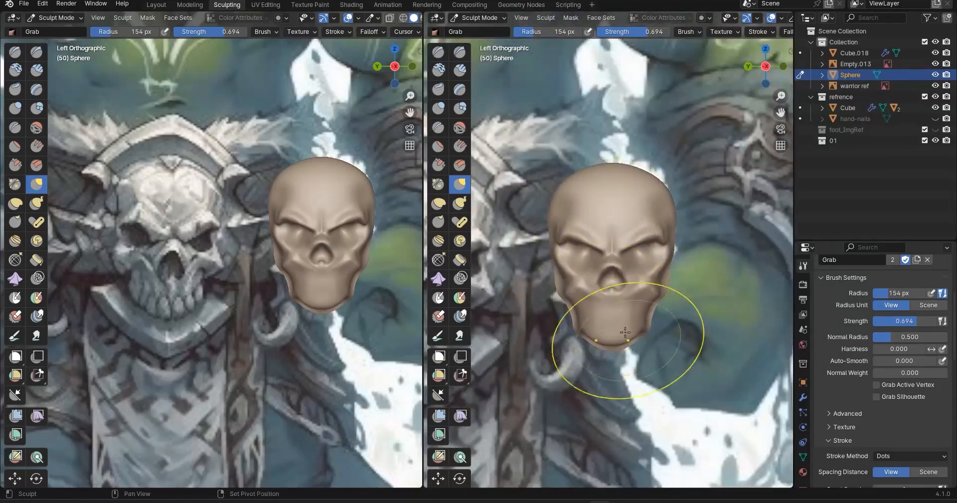
# Check the eye sockets and side profile of the skull, return to the front view and save the file
pyautogui.keyDown('shift'); pyautogui.moveTo(625, 332); pyautogui.dragTo(610, 330, button='middle'); pyautogui.keyUp('shift')
pyautogui.moveTo(649, 226)
pyautogui.mouseDown(button='middle')
pyautogui.moveTo(495, 214)
pyautogui.moveTo(605, 274)
pyautogui.moveTo(644, 273)
pyautogui.moveTo(574, 255)
pyautogui.moveTo(618, 253)
pyautogui.mouseUp(button='middle')
pyautogui.scroll(6, 608, 258)
pyautogui.scroll(4, 621, 249)
pyautogui.keyDown('shift'); pyautogui.moveTo(617, 178); pyautogui.dragTo(621, 150, button='middle'); pyautogui.keyUp('shift')
pyautogui.keyDown('shift'); pyautogui.moveTo(697, 182); pyautogui.dragTo(611, 136, button='middle'); pyautogui.keyUp('shift')
pyautogui.scroll(-8, 641, 194)
pyautogui.scroll(2, 612, 279)
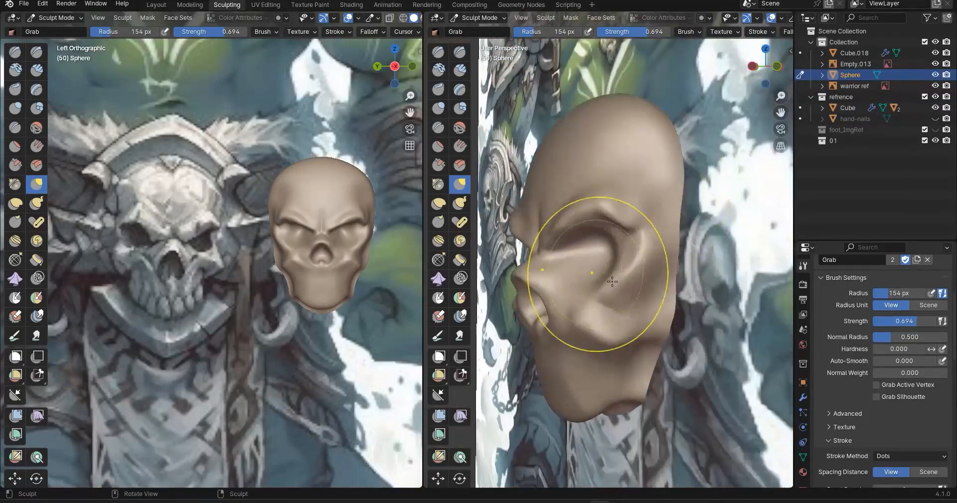
pyautogui.keyDown('alt'); pyautogui.moveTo(612, 282); pyautogui.dragTo(678, 289, button='middle'); pyautogui.keyUp('alt')
pyautogui.hotkey('ctrl', 's')
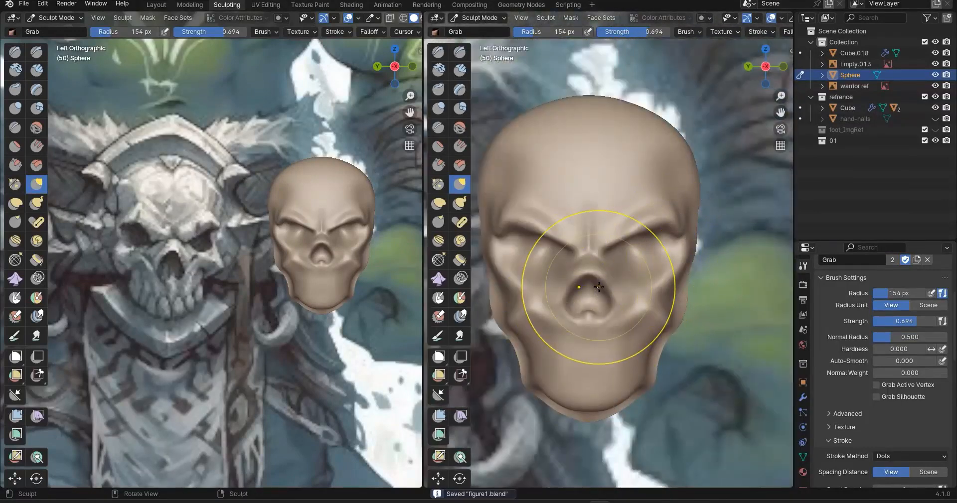
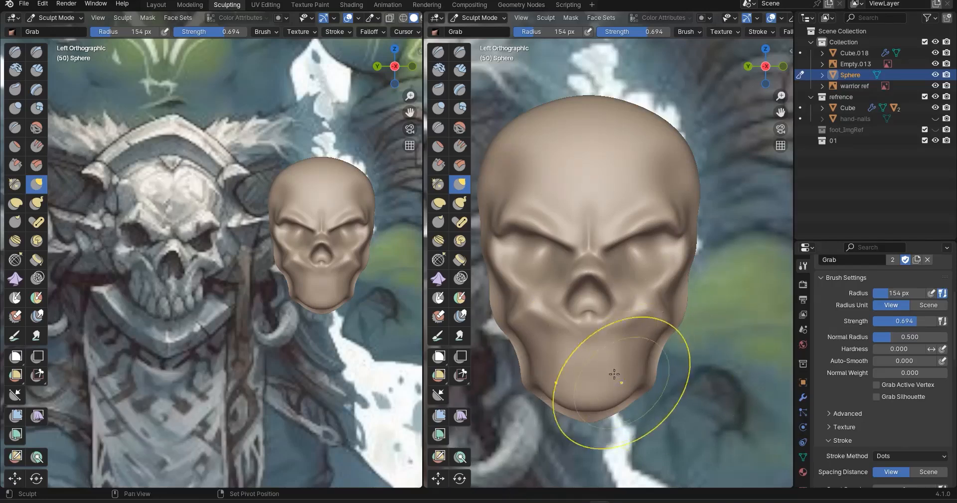
# Carve creases into both sides of the jaw below the cheekbones with the Crease brush at 36 px radius and 0.340 strength
pyautogui.keyDown('shift'); pyautogui.moveTo(600, 270); pyautogui.dragTo(595, 256, button='middle'); pyautogui.keyUp('shift')
pyautogui.scroll(3, 598, 299)
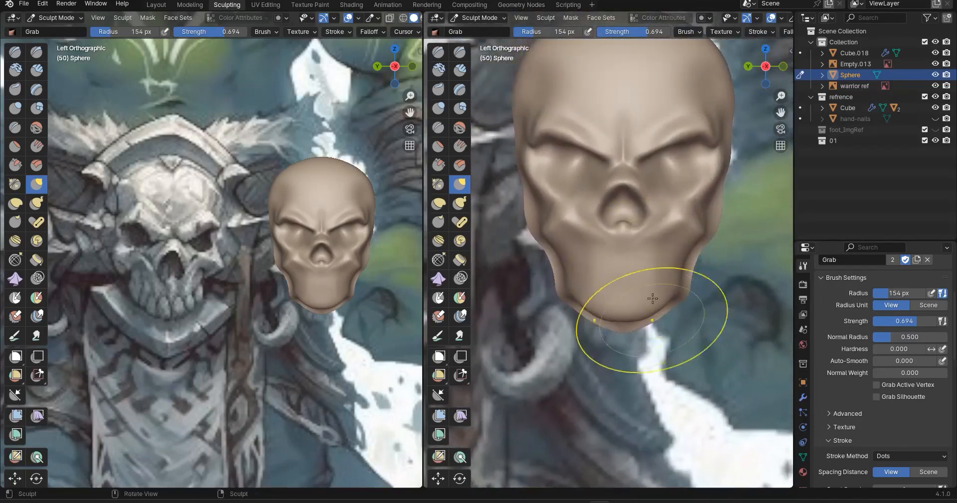
pyautogui.scroll(3, 304, 315)
pyautogui.keyDown('shift'); pyautogui.moveTo(640, 331); pyautogui.dragTo(658, 385, button='middle'); pyautogui.keyUp('shift')
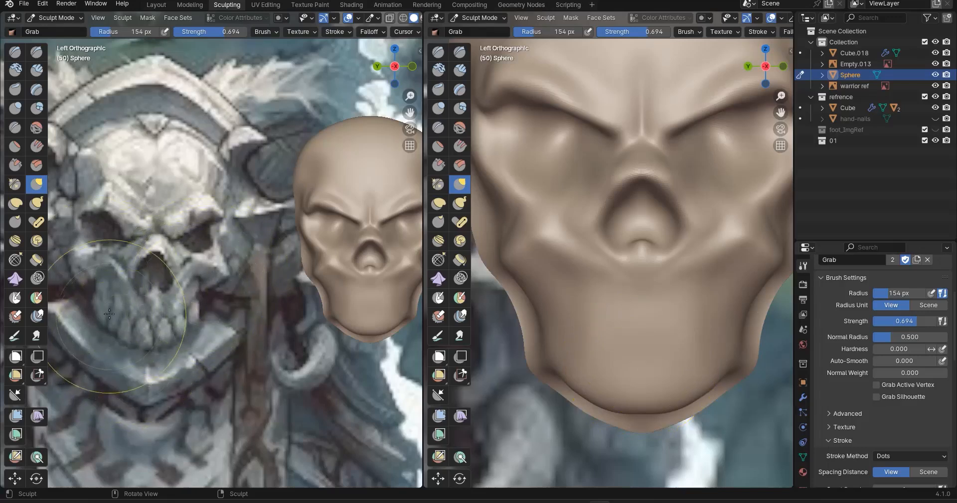
pyautogui.rightClick(606, 298)
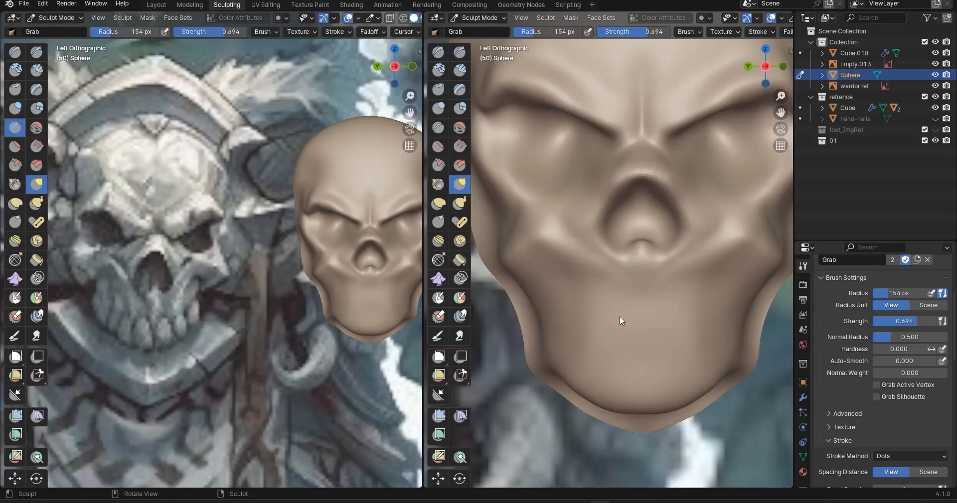
pyautogui.hotkey('shift', 'c')
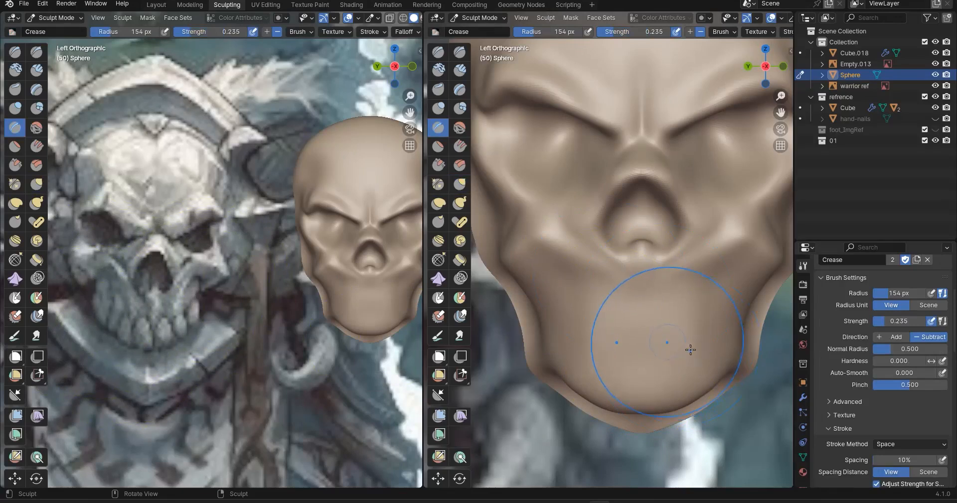
pyautogui.press('f')
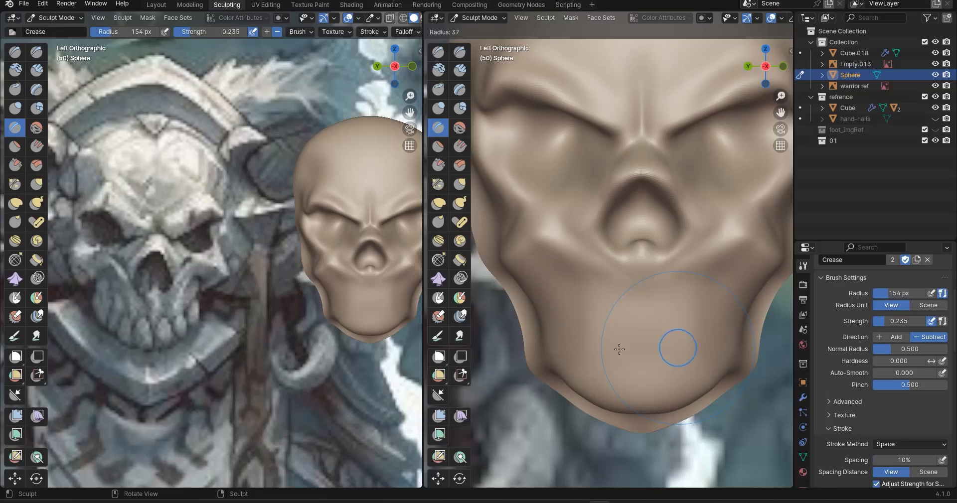
pyautogui.click(619, 349)
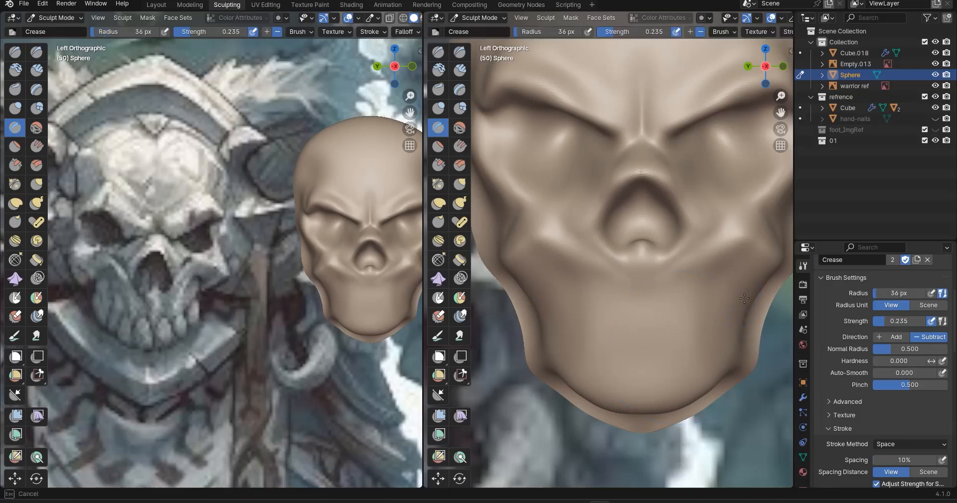
pyautogui.hotkey('shift', 'f')
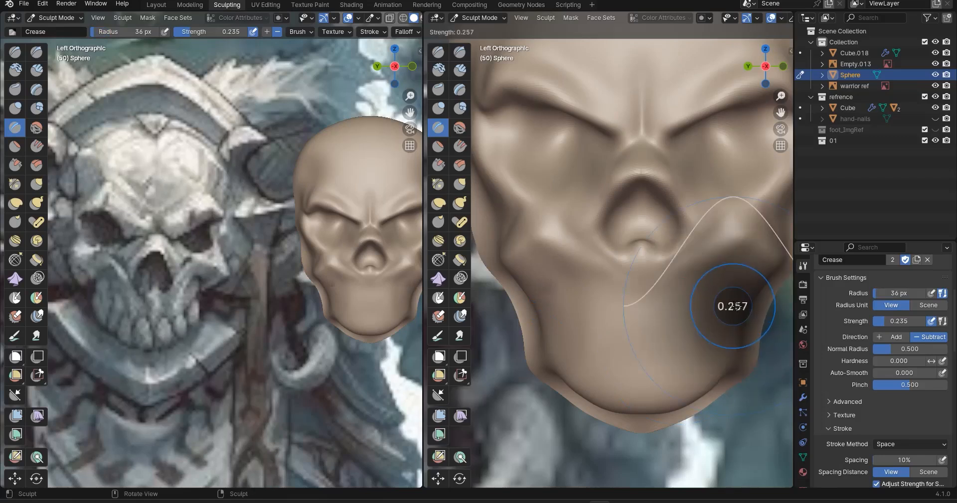
pyautogui.click(743, 307)
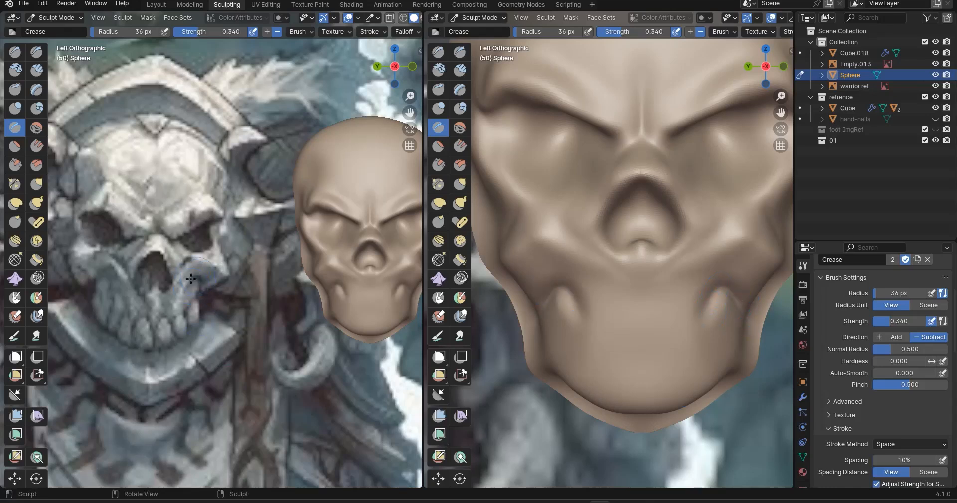
pyautogui.moveTo(700, 305); pyautogui.dragTo(697, 313)
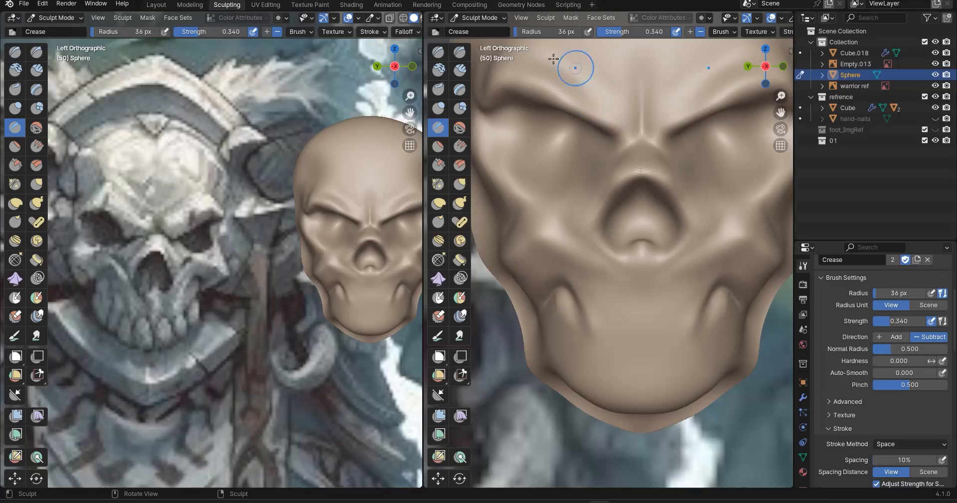
# Widen the reference view and try Crease strokes up the middle of the jaw toward the nasal cavity
pyautogui.moveTo(423, 152); pyautogui.dragTo(234, 153)
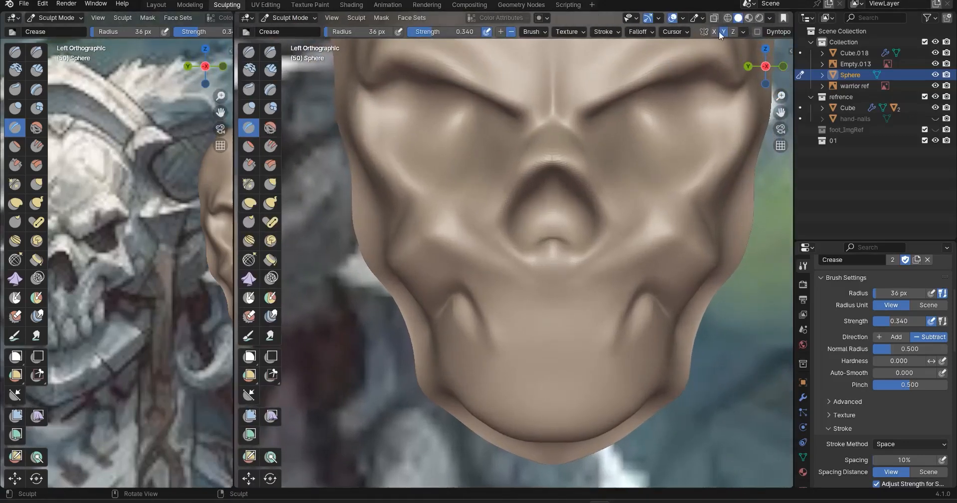
pyautogui.moveTo(235, 218); pyautogui.dragTo(475, 214)
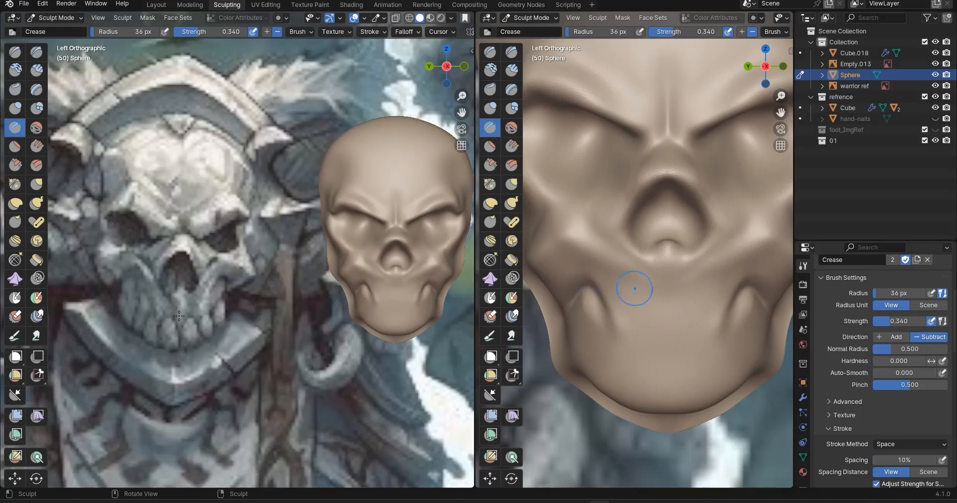
pyautogui.moveTo(673, 329); pyautogui.dragTo(671, 328)
pyautogui.moveTo(672, 290); pyautogui.dragTo(667, 268)
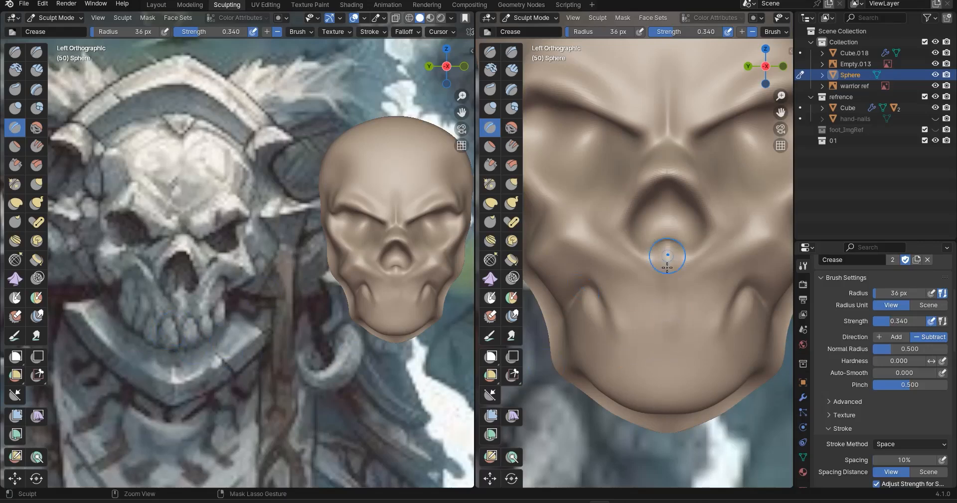
# Raise and smooth a center ridge below the nasal cavity with the Crease brush at 52 px radius and 0.412 strength
pyautogui.hotkey('shift', 'f')
pyautogui.click(668, 284)
pyautogui.press('f')
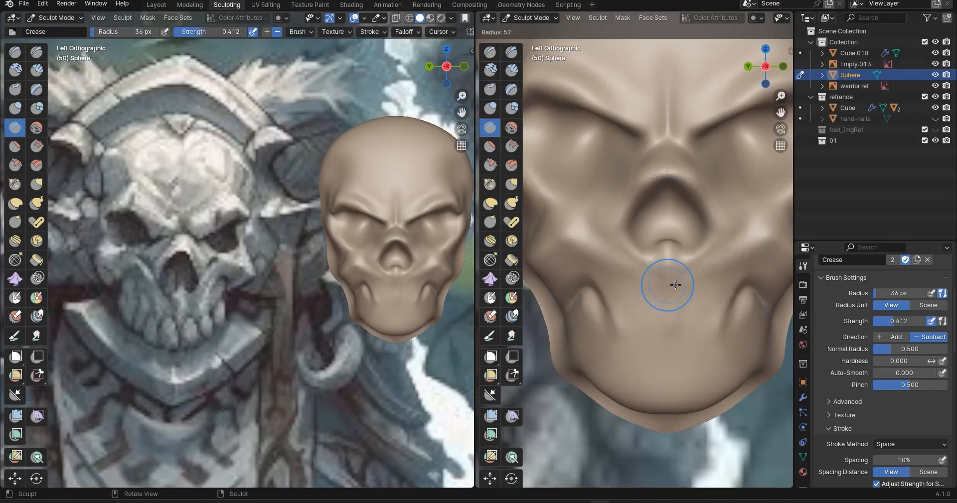
pyautogui.click(676, 285)
pyautogui.keyDown('ctrl'); pyautogui.moveTo(671, 333); pyautogui.dragTo(671, 243); pyautogui.keyUp('ctrl')
pyautogui.keyDown('shift'); pyautogui.moveTo(665, 334); pyautogui.dragTo(668, 254); pyautogui.keyUp('shift')
# Pinch the center ridge sharper just under the nasal cavity and smooth it down toward the jaw
pyautogui.press('f')
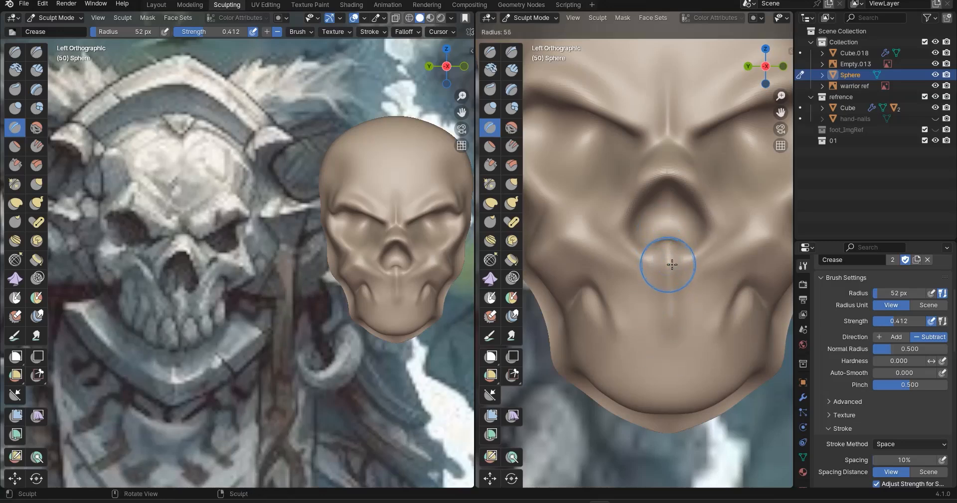
pyautogui.click(666, 261)
pyautogui.keyDown('ctrl'); pyautogui.moveTo(664, 299); pyautogui.dragTo(667, 262); pyautogui.keyUp('ctrl')
pyautogui.keyDown('shift'); pyautogui.moveTo(671, 321); pyautogui.dragTo(666, 262); pyautogui.keyUp('shift')
pyautogui.keyDown('shift'); pyautogui.moveTo(671, 322); pyautogui.dragTo(666, 264); pyautogui.keyUp('shift')
pyautogui.keyDown('shift'); pyautogui.moveTo(666, 297); pyautogui.dragTo(667, 263); pyautogui.keyUp('shift')
pyautogui.keyDown('shift'); pyautogui.moveTo(671, 315); pyautogui.dragTo(668, 274); pyautogui.keyUp('shift')
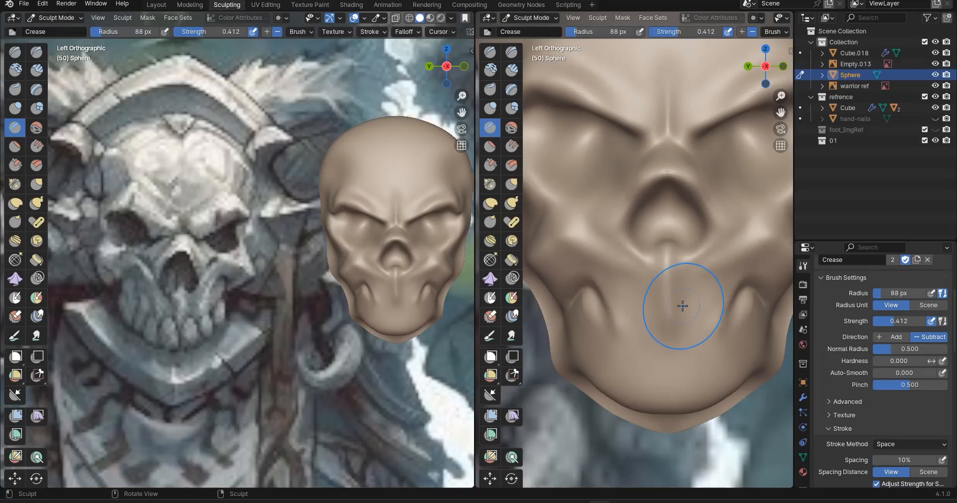
# Run Crease strokes up the middle of the jaw below the center ridge at 62 px radius and 0.362 strength
pyautogui.press('f')
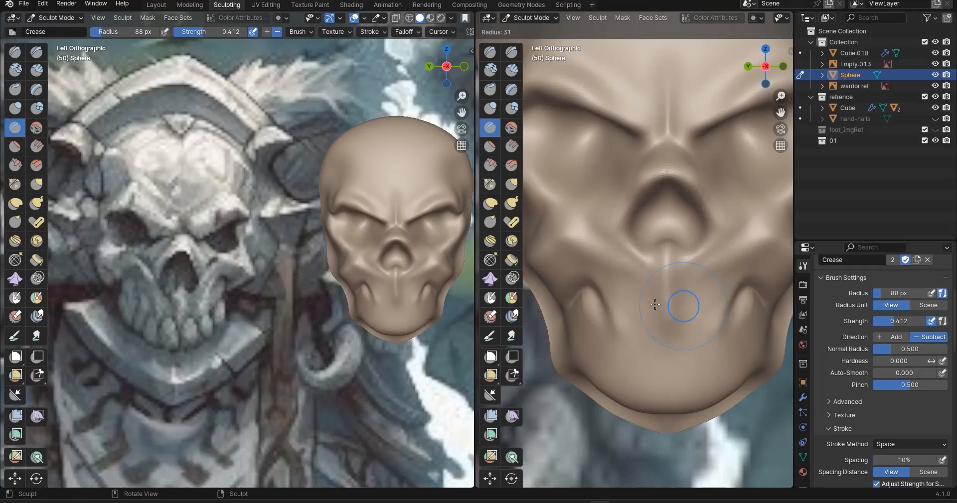
pyautogui.click(654, 304)
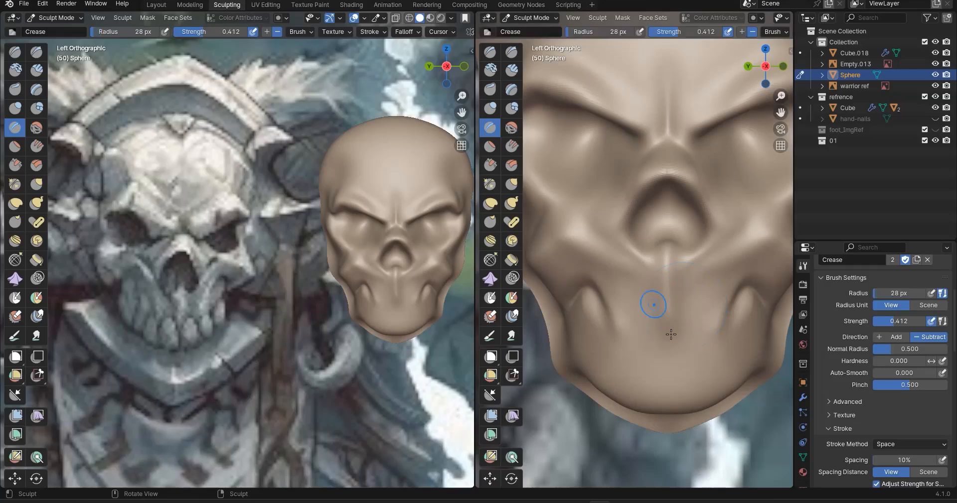
pyautogui.hotkey('shift', 'f')
pyautogui.click(694, 322)
pyautogui.press('f')
pyautogui.click(711, 324)
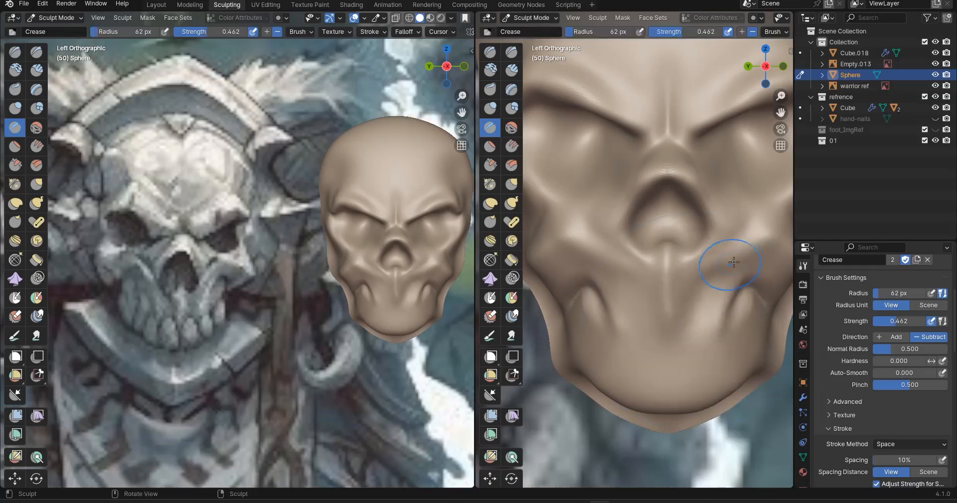
pyautogui.hotkey('shift', 'f')
pyautogui.click(698, 319)
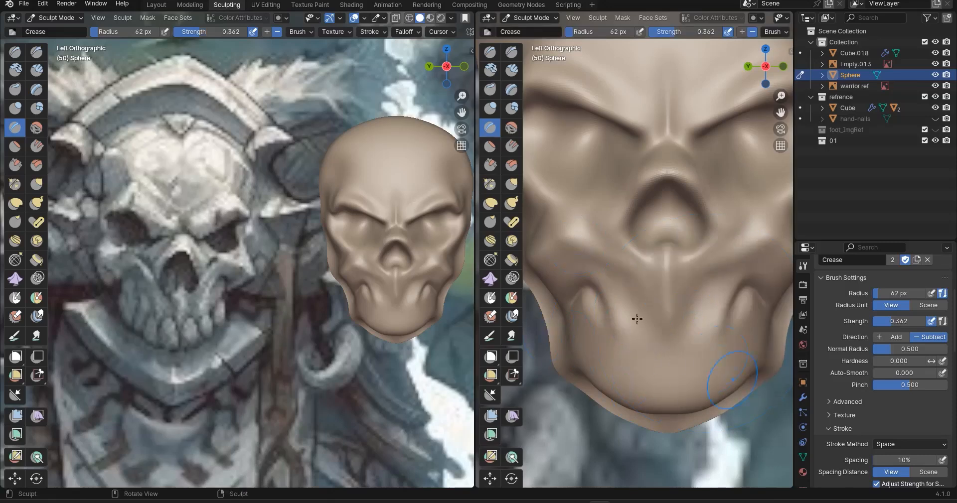
pyautogui.moveTo(669, 329); pyautogui.dragTo(667, 301)
pyautogui.moveTo(666, 363)
pyautogui.mouseDown()
pyautogui.moveTo(664, 306)
pyautogui.moveTo(667, 321)
pyautogui.mouseUp()
pyautogui.moveTo(666, 357); pyautogui.dragTo(665, 317)
# Try carving vertical tooth grooves on the side of the jaw with the Crease brush at 47 px, and undo them
pyautogui.press('f')
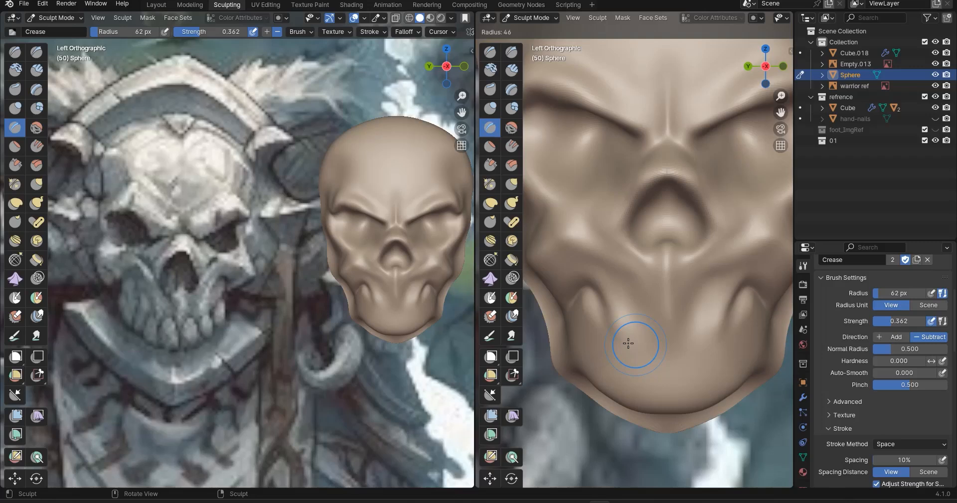
pyautogui.click(628, 344)
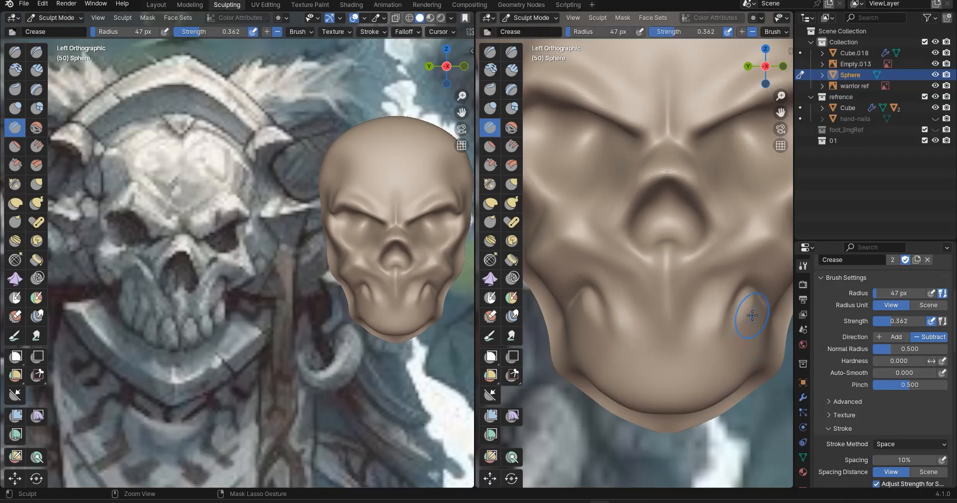
pyautogui.moveTo(747, 320); pyautogui.dragTo(747, 380)
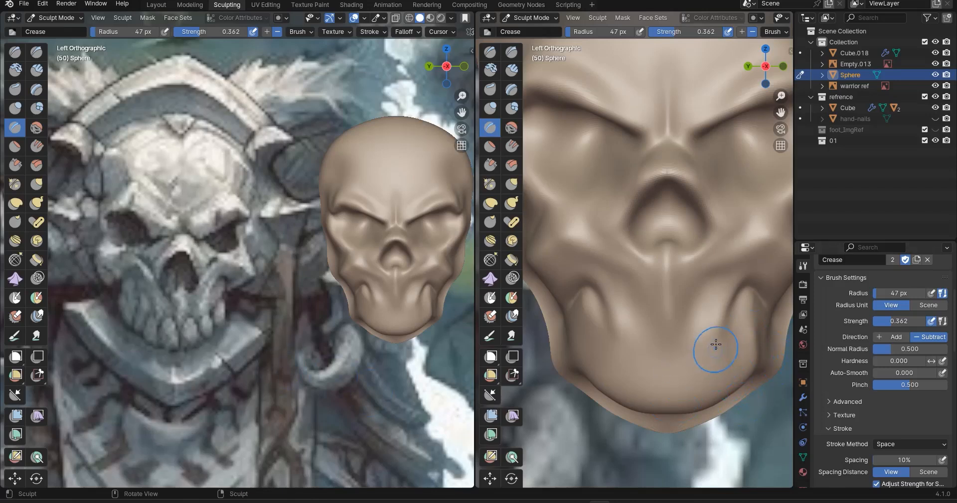
pyautogui.moveTo(716, 335)
pyautogui.mouseDown()
pyautogui.moveTo(713, 389)
pyautogui.moveTo(717, 374)
pyautogui.mouseUp()
pyautogui.hotkey('ctrl', 'z')
pyautogui.hotkey('ctrl', 'z')
pyautogui.hotkey('ctrl', 'z')
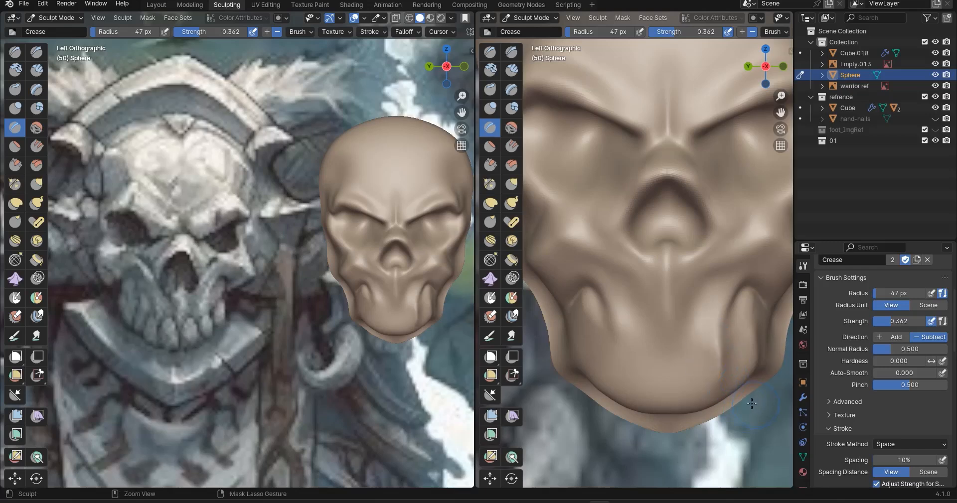
# Build up the outer tooth on the side of the jaw with the Draw brush at 57 px radius and 0.395 strength
pyautogui.click(15, 52)
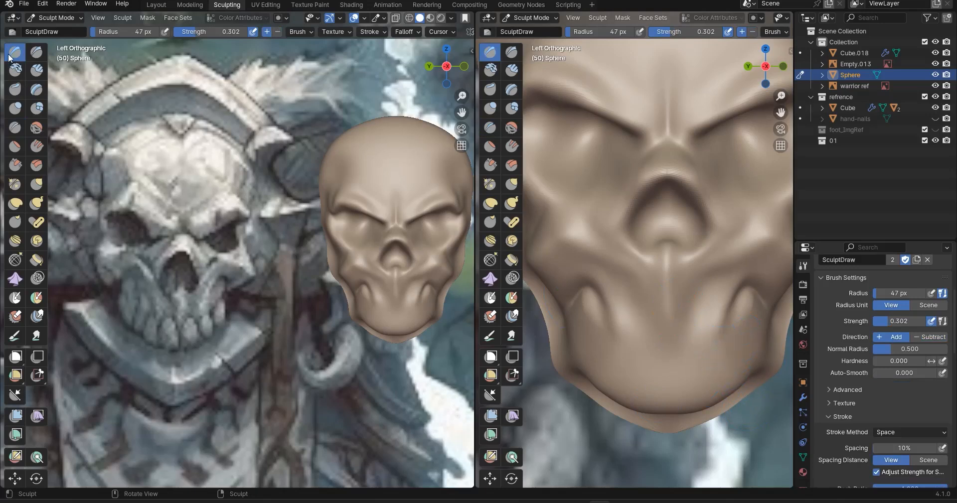
pyautogui.press('f')
pyautogui.click(748, 335)
pyautogui.moveTo(744, 331); pyautogui.dragTo(747, 367)
pyautogui.moveTo(744, 331); pyautogui.dragTo(743, 358)
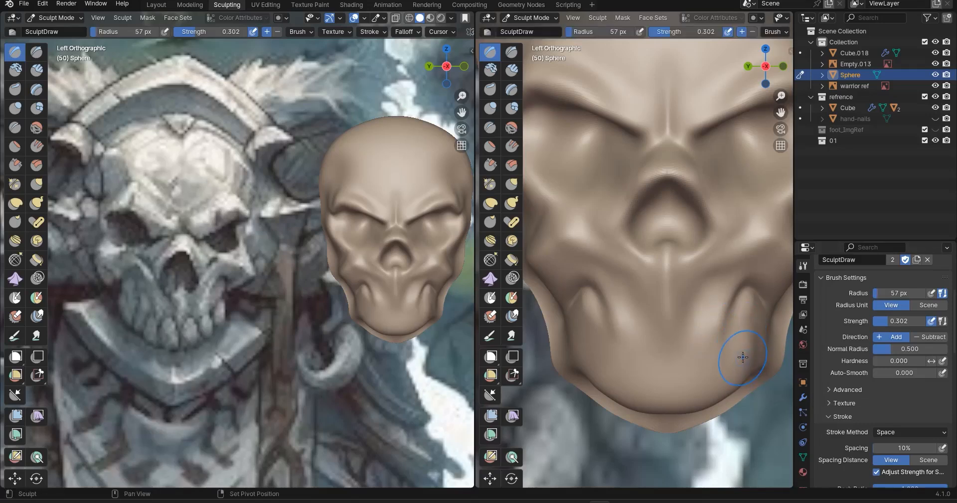
pyautogui.hotkey('shift', 'f')
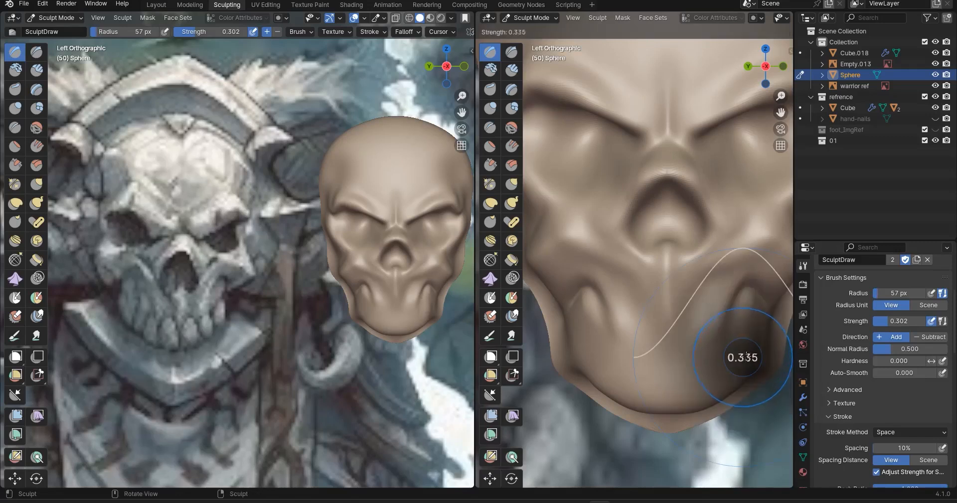
pyautogui.click(743, 336)
pyautogui.moveTo(743, 337); pyautogui.dragTo(744, 370)
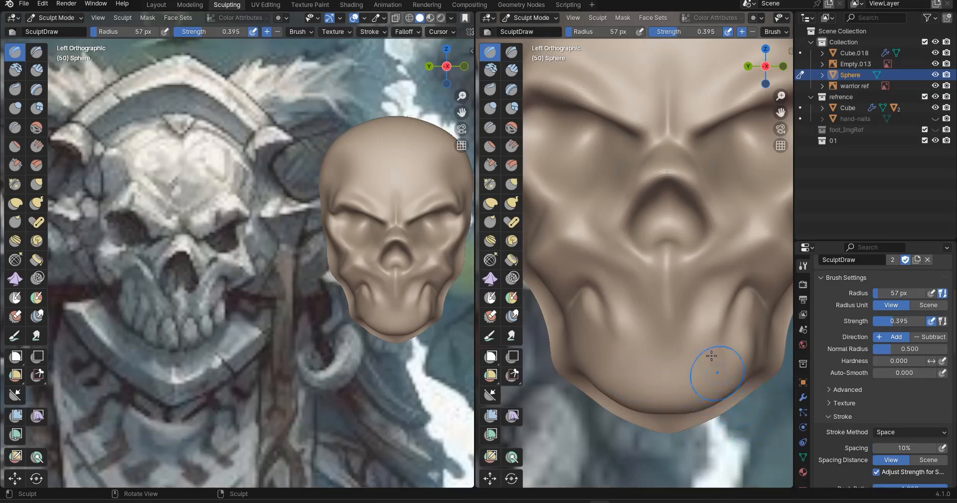
# Raise a row of vertical teeth across the lower jaw and cut in the gap between the front ones
pyautogui.moveTo(712, 345)
pyautogui.mouseDown()
pyautogui.moveTo(712, 388)
pyautogui.moveTo(717, 379)
pyautogui.mouseUp()
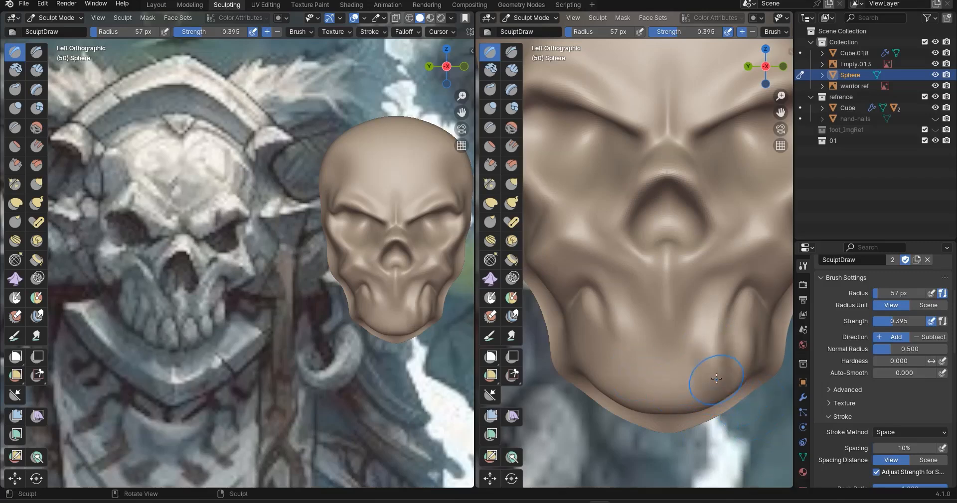
pyautogui.moveTo(688, 348); pyautogui.dragTo(686, 402)
pyautogui.moveTo(645, 357)
pyautogui.mouseDown()
pyautogui.moveTo(648, 398)
pyautogui.moveTo(616, 396)
pyautogui.mouseUp()
pyautogui.moveTo(615, 347)
pyautogui.mouseDown()
pyautogui.moveTo(612, 360)
pyautogui.moveTo(613, 346)
pyautogui.moveTo(573, 357)
pyautogui.moveTo(576, 330)
pyautogui.moveTo(580, 369)
pyautogui.mouseUp()
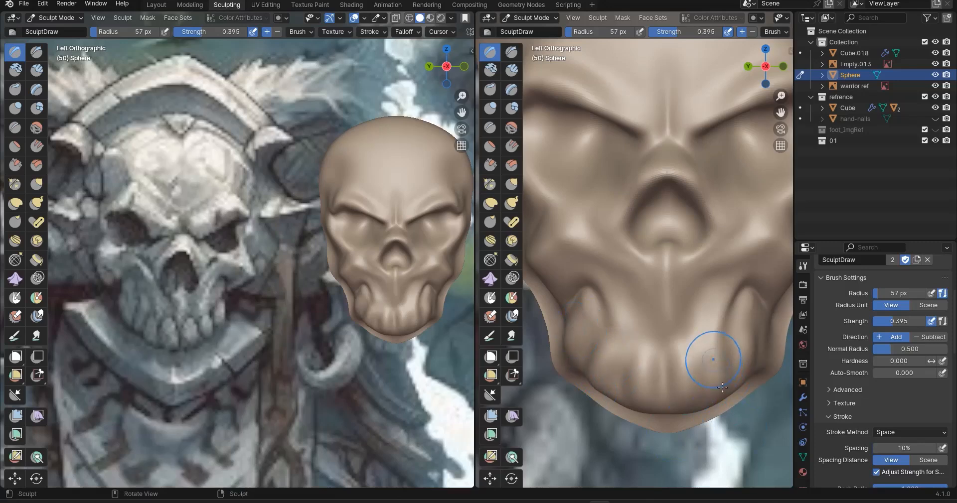
pyautogui.moveTo(683, 368)
pyautogui.keyDown('ctrl'); pyautogui.mouseDown()
pyautogui.moveTo(670, 349)
pyautogui.moveTo(668, 394)
pyautogui.mouseUp(); pyautogui.keyUp('ctrl')
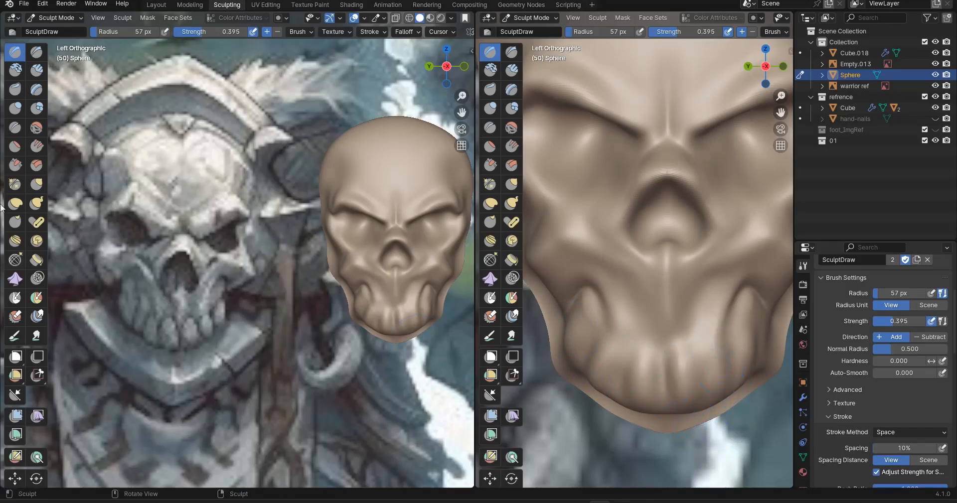
# Sharpen the tooth edges and the gaps between the front teeth with the Crease brush at 57 px radius and 0.362 strength
pyautogui.click(18, 125)
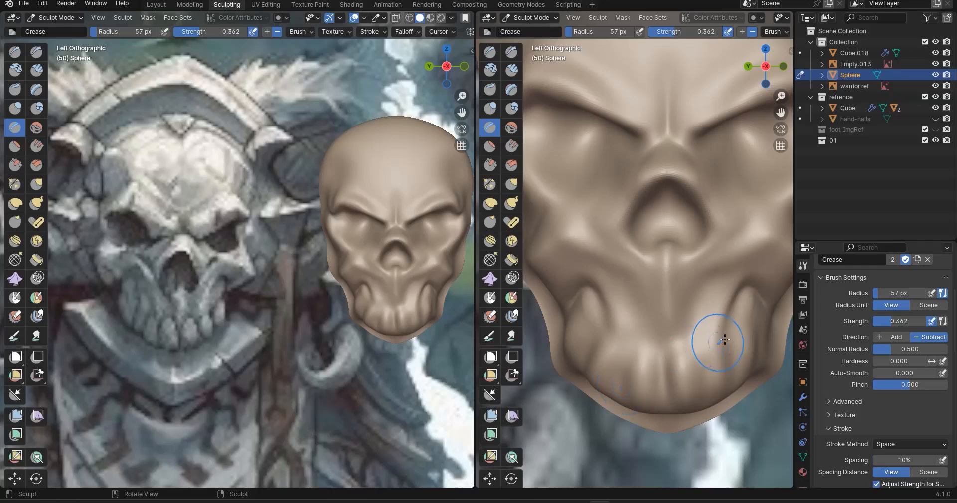
pyautogui.moveTo(728, 340)
pyautogui.mouseDown()
pyautogui.moveTo(737, 397)
pyautogui.moveTo(736, 340)
pyautogui.mouseUp()
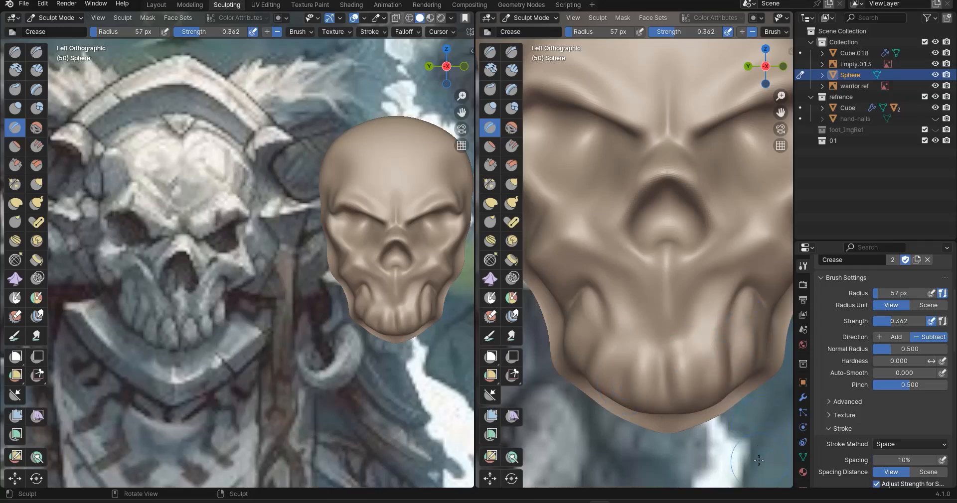
pyautogui.moveTo(742, 401); pyautogui.dragTo(686, 388, button='middle')
pyautogui.moveTo(680, 427); pyautogui.dragTo(684, 323, button='middle')
pyautogui.moveTo(670, 290); pyautogui.dragTo(674, 357)
pyautogui.keyDown('ctrl'); pyautogui.moveTo(658, 293); pyautogui.dragTo(661, 352); pyautogui.keyUp('ctrl')
pyautogui.moveTo(651, 398)
pyautogui.mouseDown(button='middle')
pyautogui.moveTo(667, 320)
pyautogui.moveTo(686, 389)
pyautogui.mouseUp(button='middle')
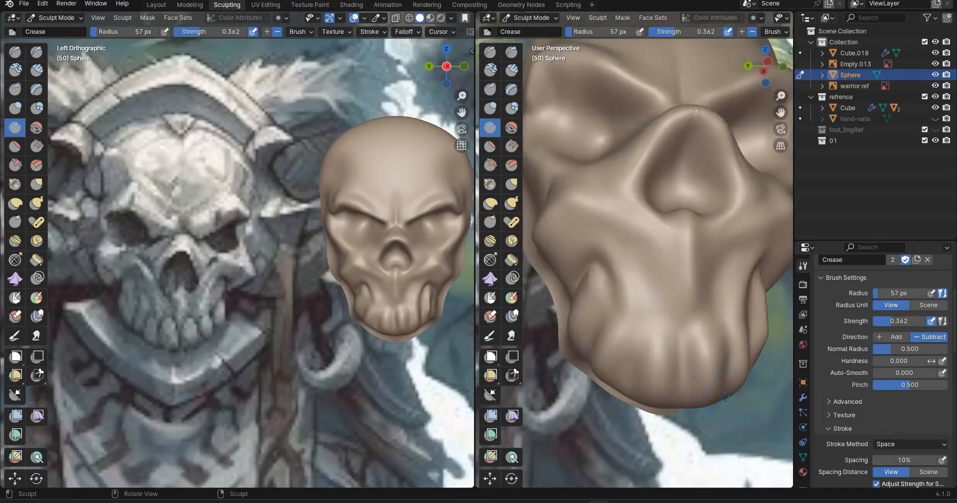
pyautogui.moveTo(675, 337); pyautogui.dragTo(684, 381)
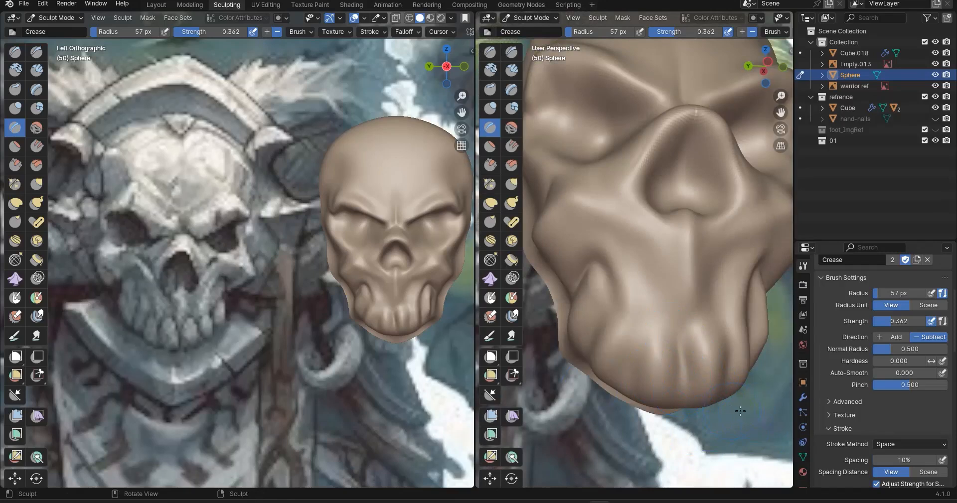
# Carve creases along the hollow on the side of the jaw and smooth the area around the back teeth
pyautogui.moveTo(657, 366); pyautogui.dragTo(660, 337, button='middle')
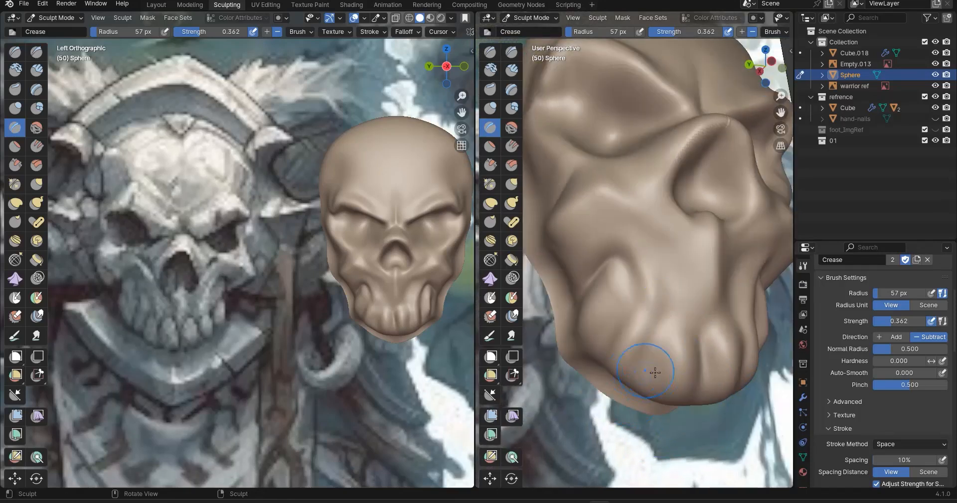
pyautogui.moveTo(662, 395); pyautogui.dragTo(653, 331, button='middle')
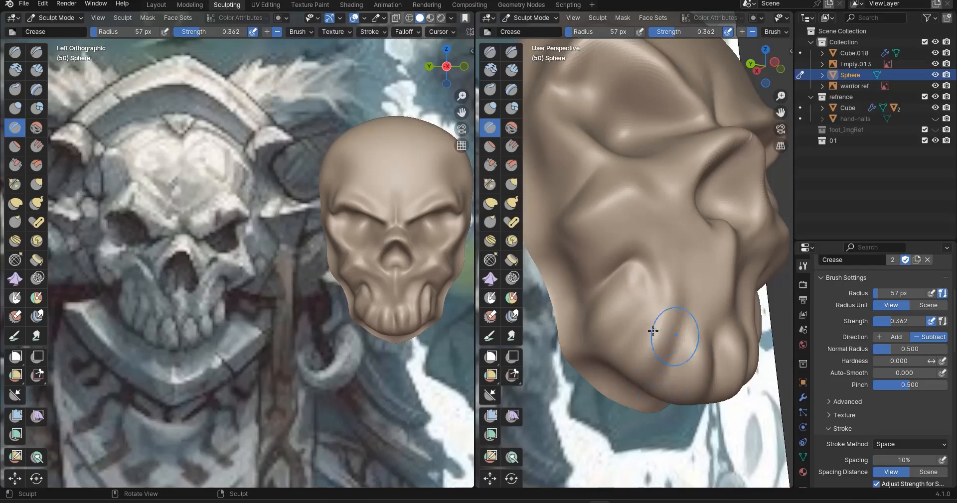
pyautogui.moveTo(653, 290); pyautogui.dragTo(637, 319)
pyautogui.moveTo(627, 266); pyautogui.dragTo(619, 285)
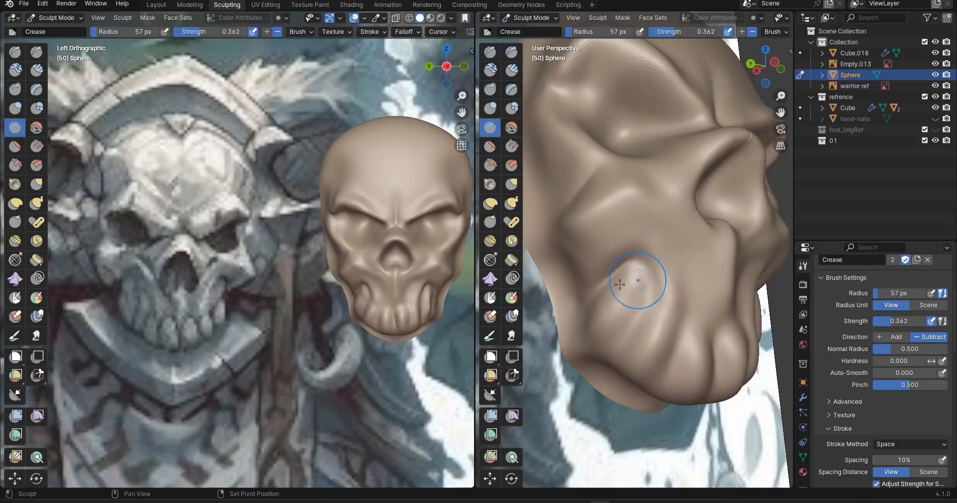
pyautogui.moveTo(625, 341)
pyautogui.keyDown('shift'); pyautogui.mouseDown()
pyautogui.moveTo(643, 314)
pyautogui.moveTo(653, 344)
pyautogui.mouseUp(); pyautogui.keyUp('shift')
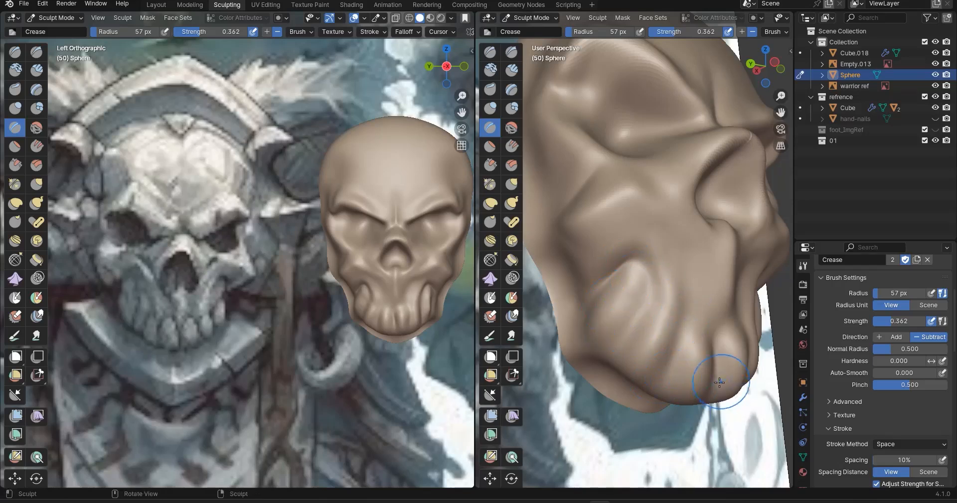
# Define the rim of the jaw hollow beneath the cheekbone with raising and cutting Crease strokes
pyautogui.moveTo(729, 395); pyautogui.dragTo(687, 396, button='middle')
pyautogui.keyDown('ctrl'); pyautogui.moveTo(617, 262); pyautogui.dragTo(639, 301); pyautogui.keyUp('ctrl')
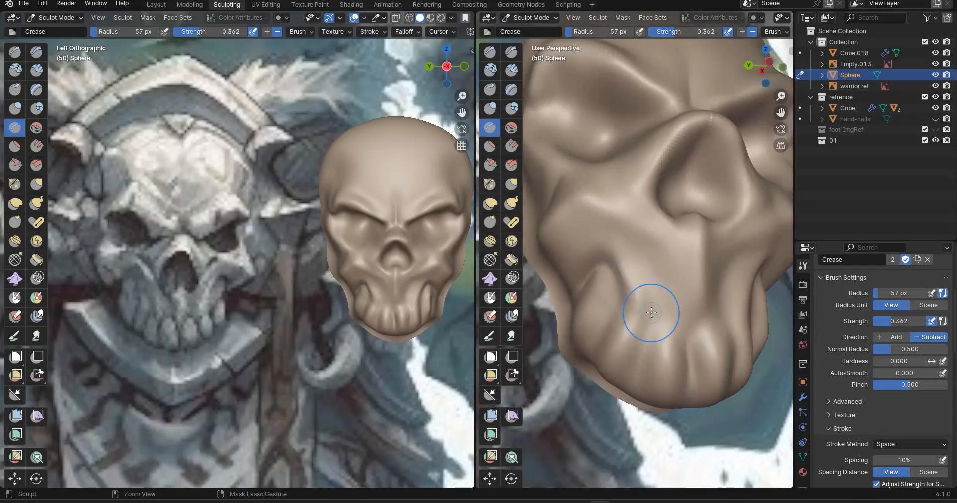
pyautogui.moveTo(624, 267); pyautogui.dragTo(640, 301)
pyautogui.moveTo(617, 259); pyautogui.dragTo(632, 299)
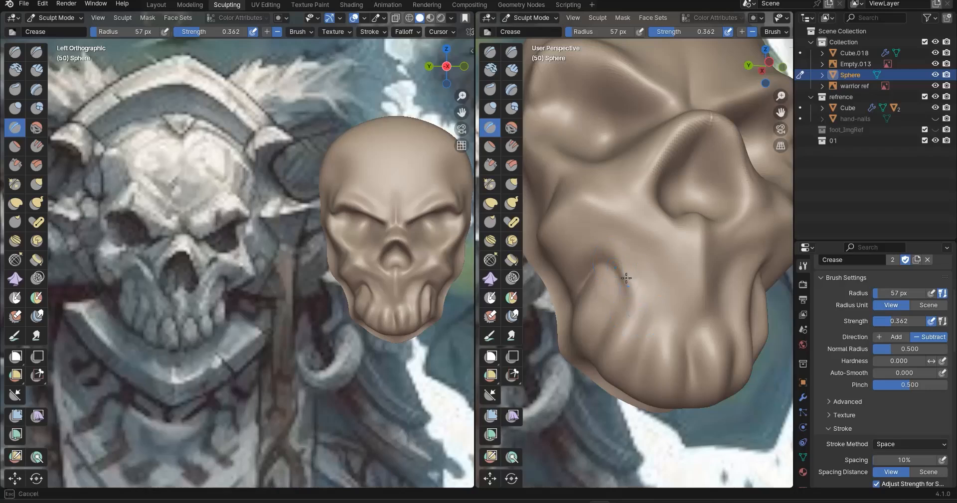
# Return to the front view and reposition the outer and front teeth with the Grab brush at 78 px radius
pyautogui.keyDown('alt'); pyautogui.moveTo(673, 402); pyautogui.dragTo(643, 390, button='middle'); pyautogui.keyUp('alt')
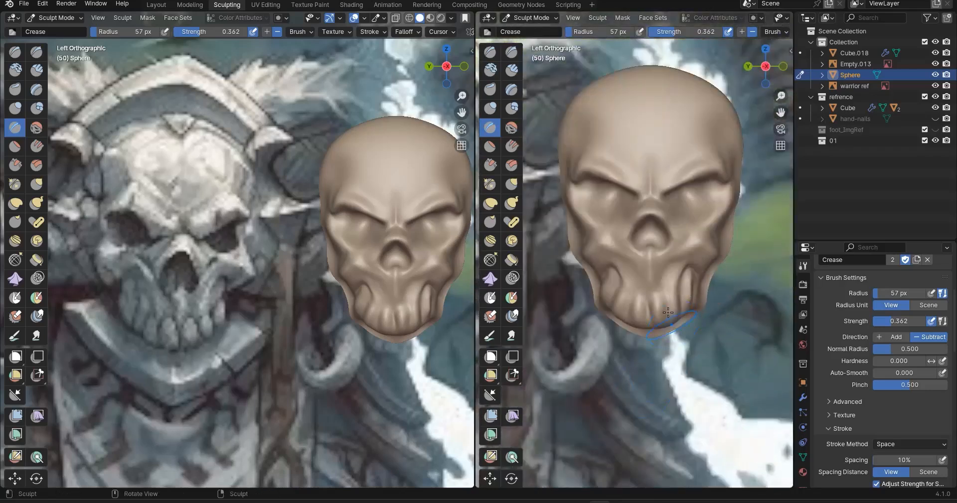
pyautogui.scroll(5, 668, 314)
pyautogui.scroll(-2, 653, 315)
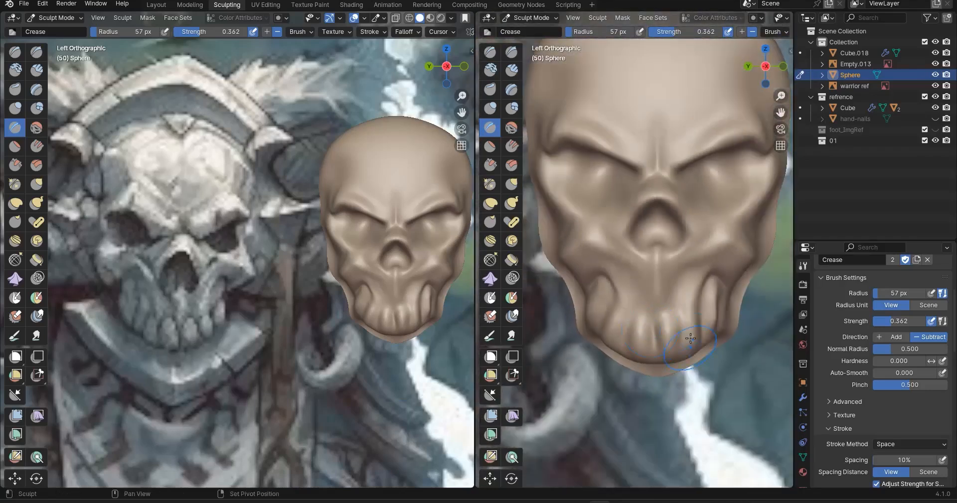
pyautogui.scroll(-1, 648, 339)
pyautogui.click(36, 184)
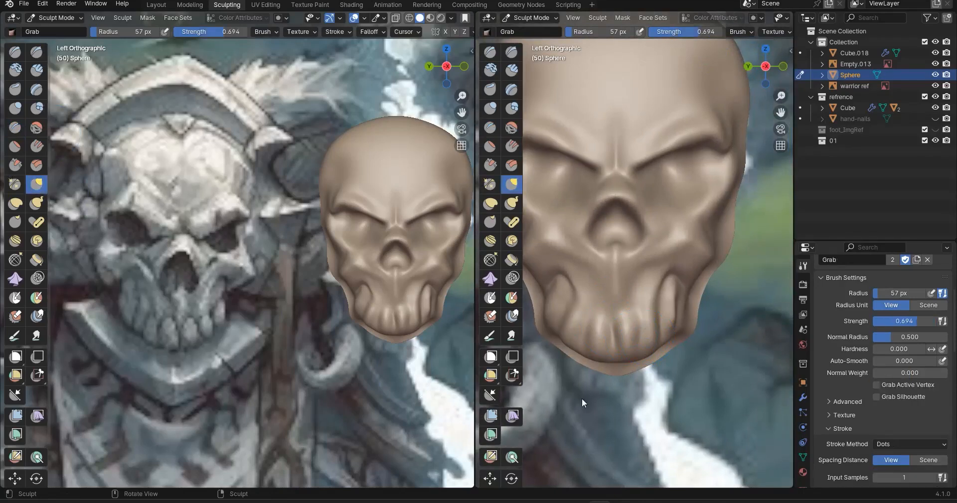
pyautogui.scroll(1, 703, 321)
pyautogui.scroll(1, 679, 288)
pyautogui.press('f')
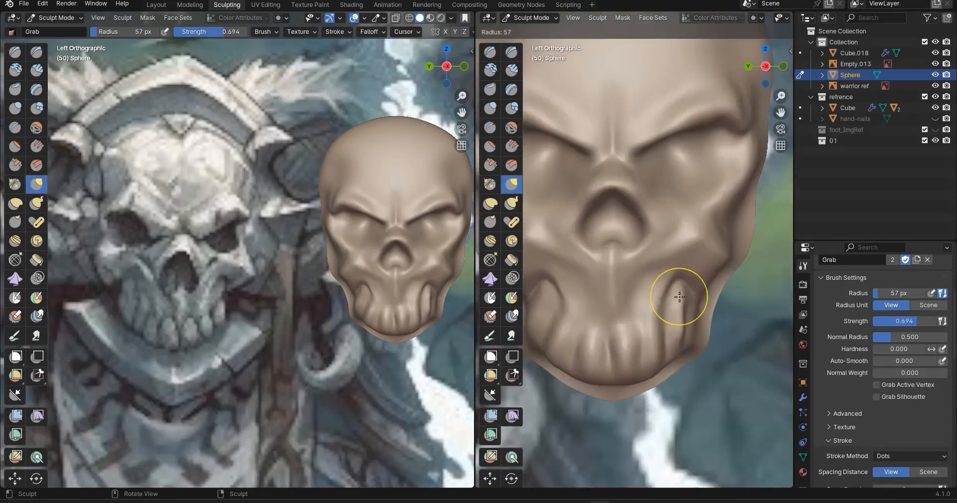
pyautogui.click(686, 298)
pyautogui.moveTo(686, 298)
pyautogui.mouseDown()
pyautogui.moveTo(669, 299)
pyautogui.moveTo(679, 340)
pyautogui.mouseUp()
pyautogui.moveTo(613, 332); pyautogui.dragTo(615, 340)
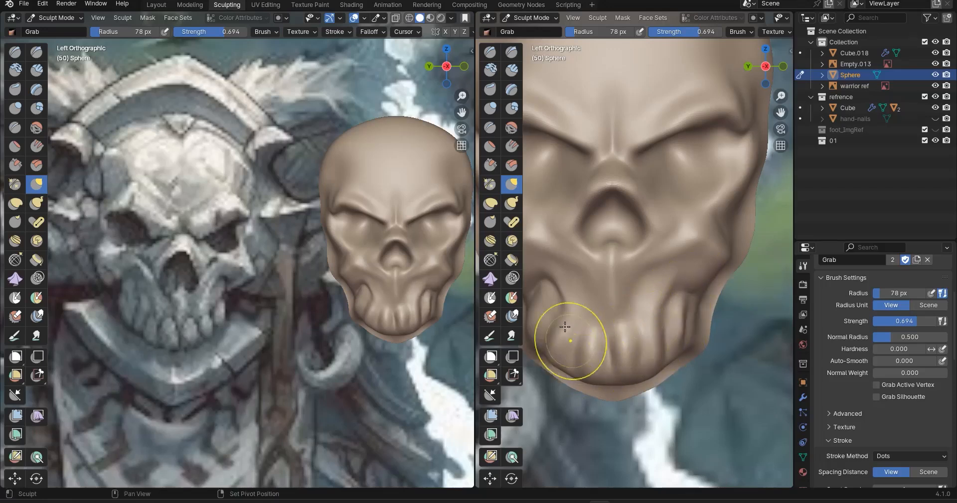
# Flatten the faces of the front teeth with the Flatten/Contrast brush at 78 px radius and 0.500 strength
pyautogui.keyDown('shift'); pyautogui.moveTo(601, 169); pyautogui.dragTo(601, 159, button='middle'); pyautogui.keyUp('shift')
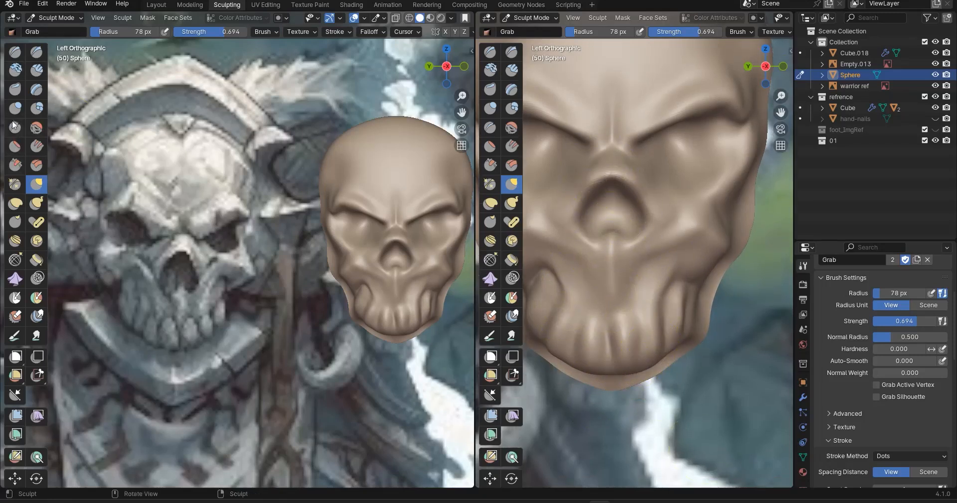
pyautogui.click(15, 148)
pyautogui.scroll(3, 647, 380)
pyautogui.moveTo(617, 386); pyautogui.dragTo(618, 412)
pyautogui.moveTo(669, 380); pyautogui.dragTo(668, 418)
pyautogui.moveTo(562, 385); pyautogui.dragTo(560, 431)
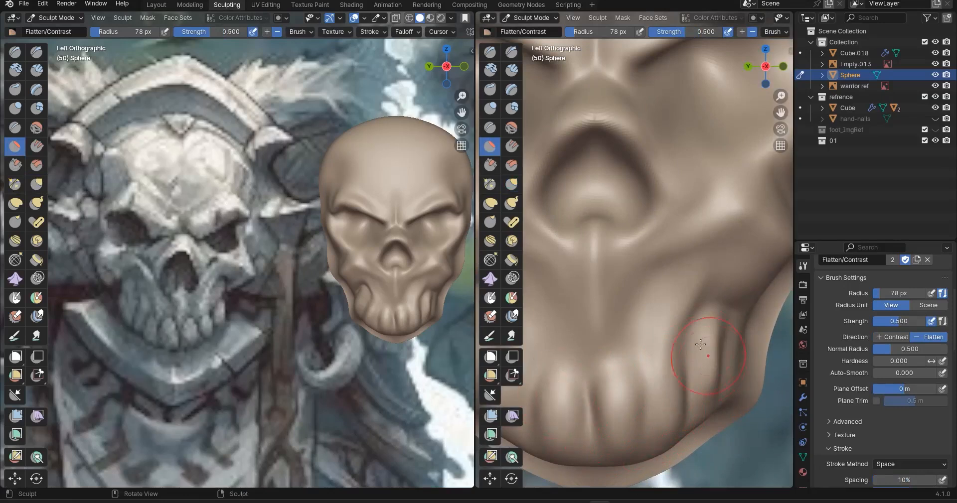
# Flatten the face and lower edge of the outer tooth on the side of the jaw with the Flatten/Contrast brush
pyautogui.moveTo(714, 342); pyautogui.dragTo(716, 380)
pyautogui.moveTo(716, 380); pyautogui.dragTo(671, 376, button='middle')
pyautogui.moveTo(657, 419); pyautogui.dragTo(665, 390)
pyautogui.scroll(-5, 652, 384)
pyautogui.keyDown('shift'); pyautogui.moveTo(631, 331); pyautogui.dragTo(646, 329, button='middle'); pyautogui.keyUp('shift')
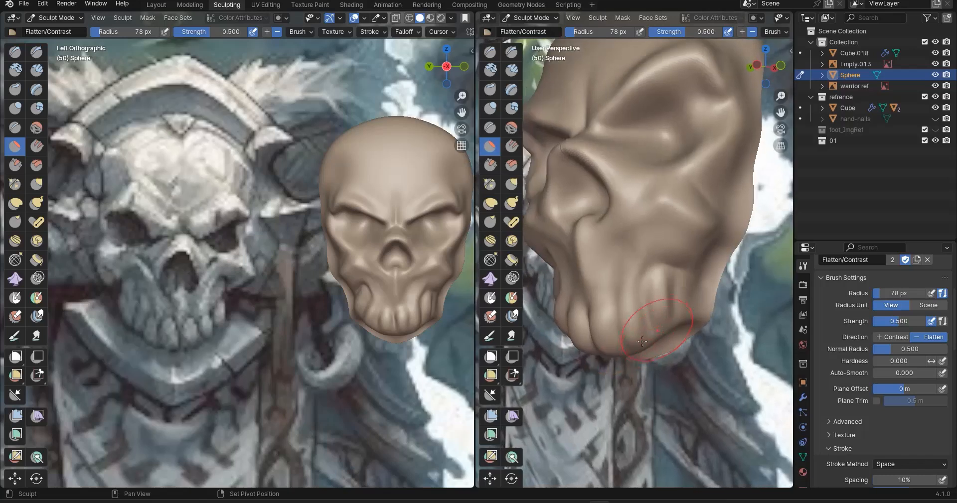
# Flatten the faces and lower ends of the front teeth, and check the jaw profile from the side and front
pyautogui.scroll(3, 629, 362)
pyautogui.moveTo(621, 380); pyautogui.dragTo(641, 367, button='middle')
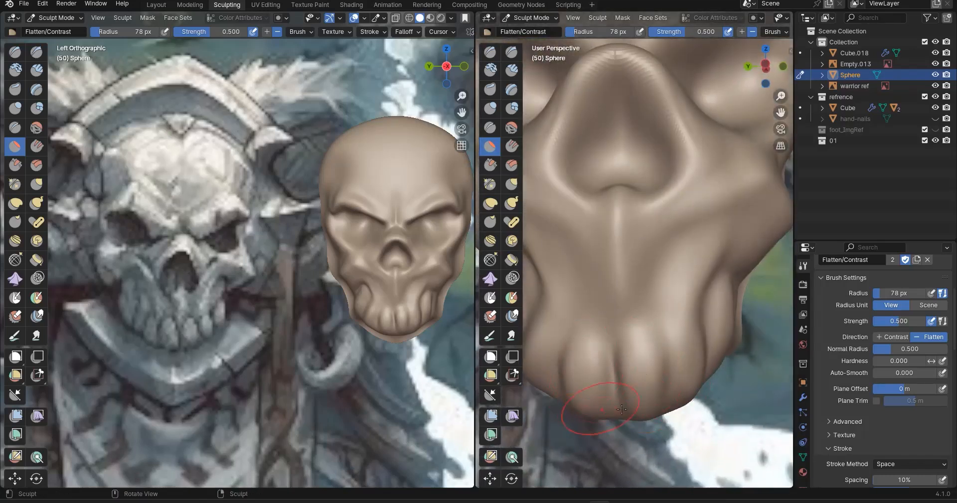
pyautogui.moveTo(579, 380); pyautogui.dragTo(629, 354, button='middle')
pyautogui.moveTo(622, 333); pyautogui.dragTo(612, 368)
pyautogui.moveTo(587, 282); pyautogui.dragTo(573, 351)
pyautogui.moveTo(651, 377); pyautogui.dragTo(642, 345, button='middle')
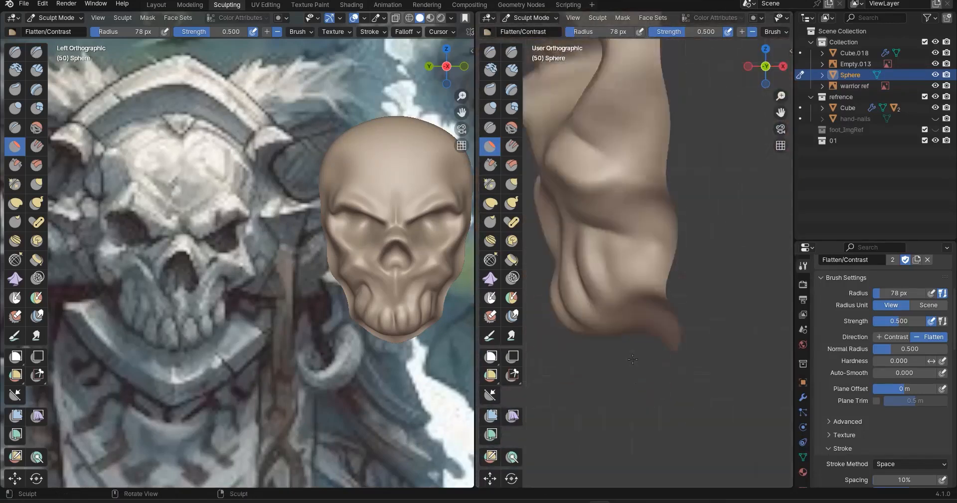
pyautogui.scroll(-3, 638, 299)
pyautogui.moveTo(704, 262); pyautogui.dragTo(743, 261, button='middle')
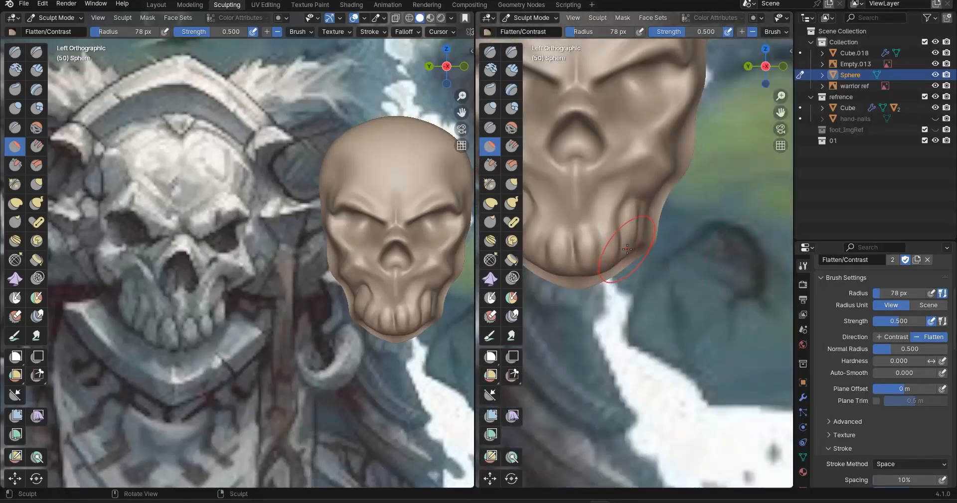
# Carve the gumline and front edge of the back tooth with the Crease brush at 78 px radius and 0.208 strength
pyautogui.click(20, 132)
pyautogui.scroll(4, 624, 215)
pyautogui.keyDown('shift'); pyautogui.moveTo(625, 209); pyautogui.dragTo(659, 341, button='middle'); pyautogui.keyUp('shift')
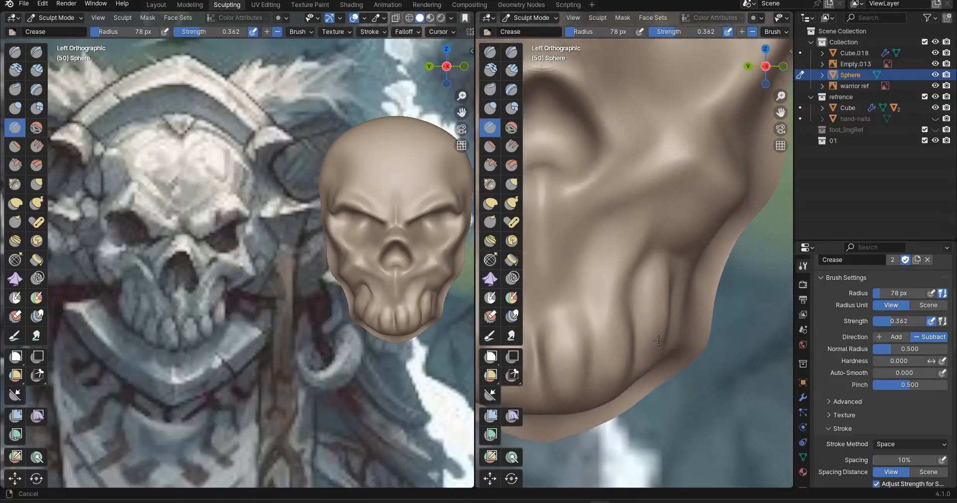
pyautogui.scroll(5, 659, 341)
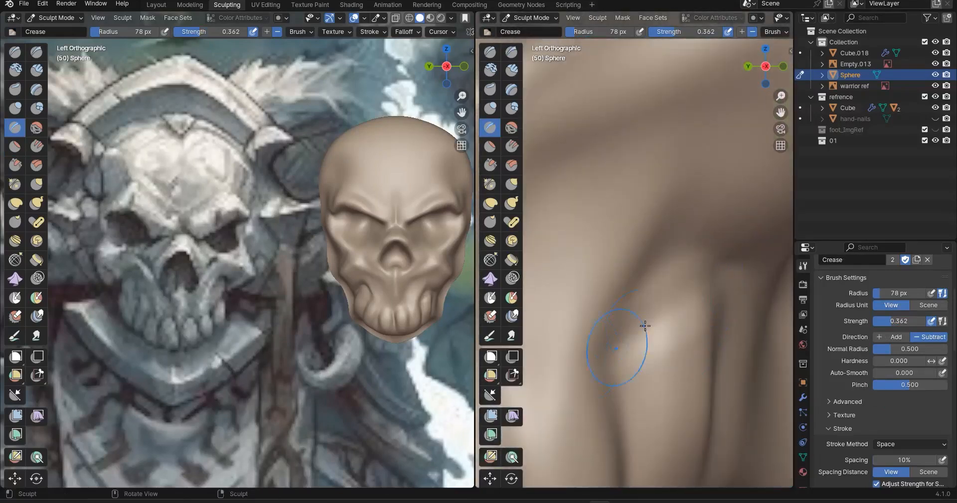
pyautogui.hotkey('shift', 'f')
pyautogui.click(693, 300)
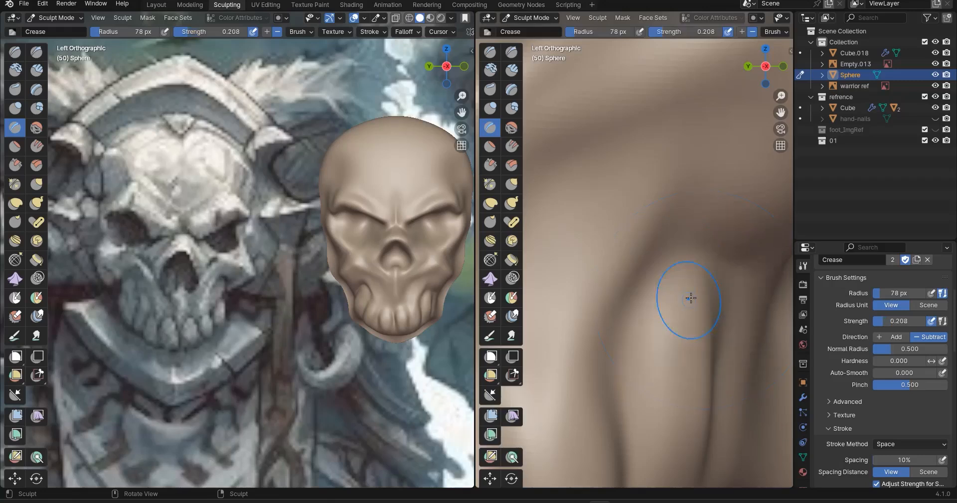
pyautogui.moveTo(711, 264)
pyautogui.mouseDown()
pyautogui.moveTo(639, 310)
pyautogui.moveTo(636, 331)
pyautogui.mouseUp()
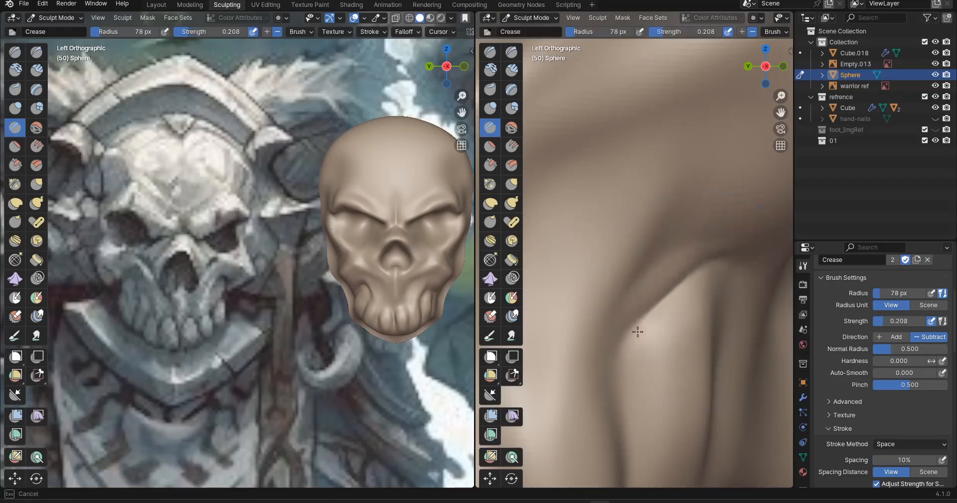
pyautogui.moveTo(646, 335); pyautogui.dragTo(635, 296, button='middle')
pyautogui.moveTo(641, 327); pyautogui.dragTo(605, 323, button='middle')
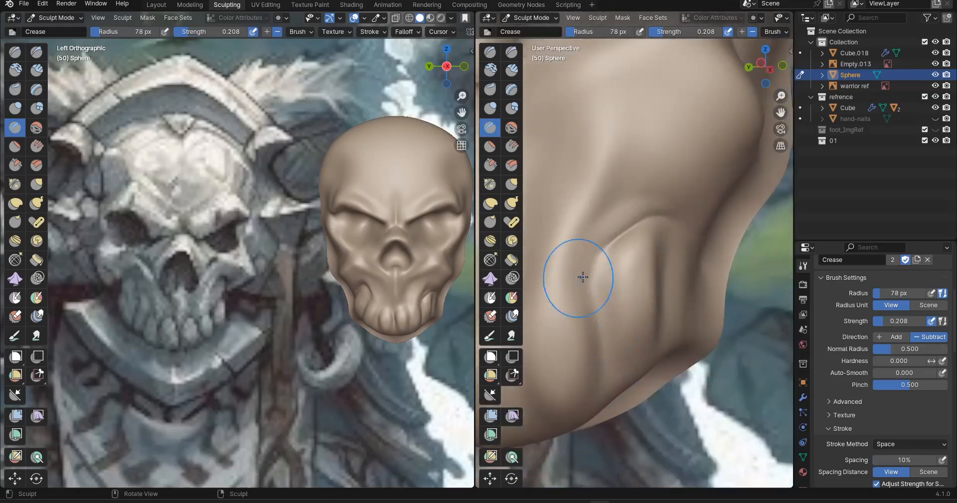
pyautogui.moveTo(577, 278); pyautogui.dragTo(582, 284, button='middle')
pyautogui.moveTo(591, 331)
pyautogui.mouseDown()
pyautogui.moveTo(587, 267)
pyautogui.moveTo(592, 344)
pyautogui.mouseUp()
pyautogui.moveTo(683, 341); pyautogui.dragTo(612, 368, button='middle')
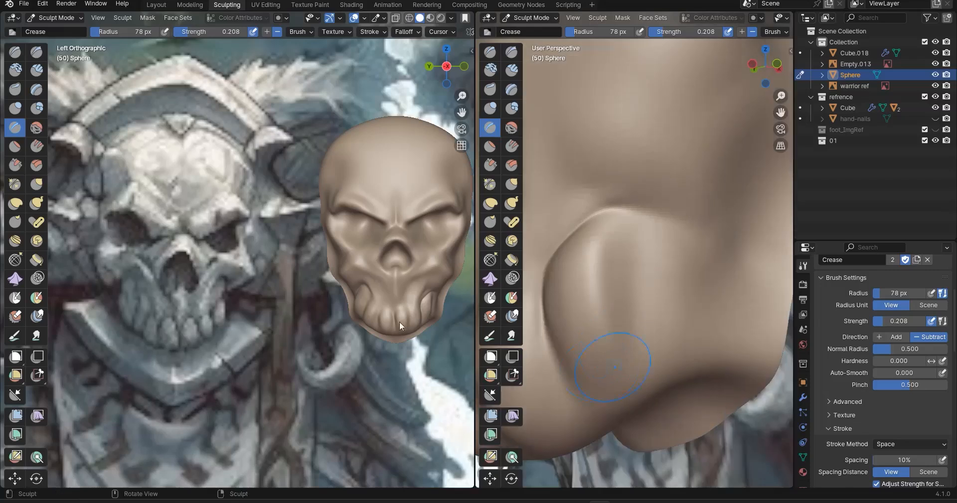
# Fill out the face of the back tooth with the Draw brush at 131 px radius and 0.395 strength
pyautogui.click(20, 57)
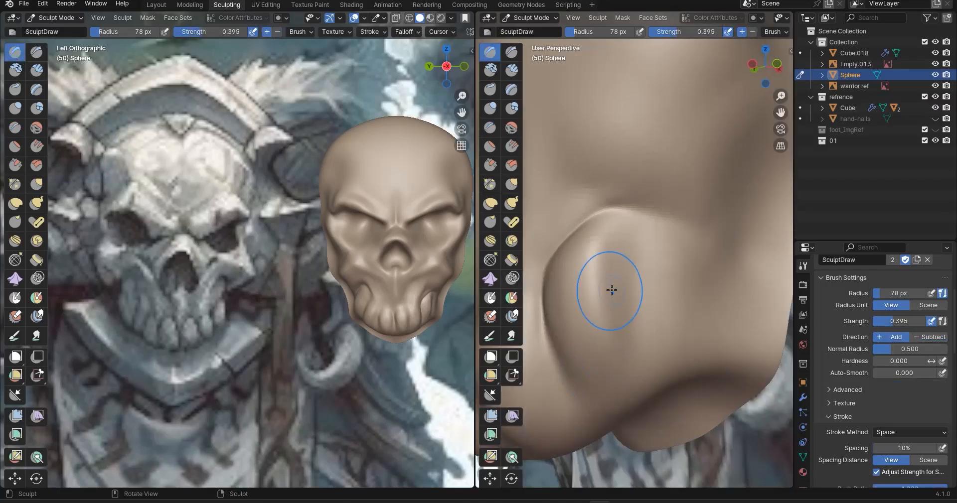
pyautogui.press('f')
pyautogui.click(638, 293)
pyautogui.moveTo(632, 272); pyautogui.dragTo(627, 333)
pyautogui.moveTo(626, 333); pyautogui.dragTo(626, 292)
pyautogui.moveTo(623, 269)
pyautogui.mouseDown()
pyautogui.moveTo(620, 243)
pyautogui.moveTo(621, 252)
pyautogui.mouseUp()
pyautogui.moveTo(620, 253); pyautogui.dragTo(611, 319)
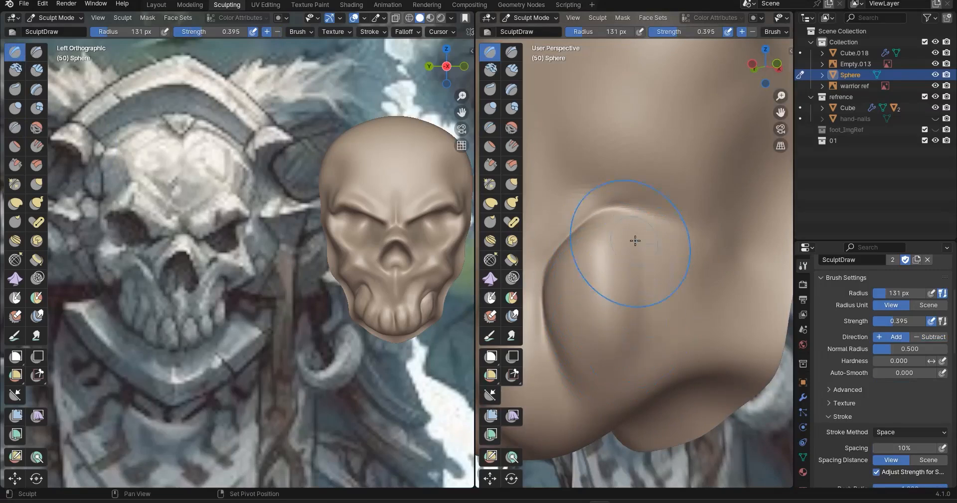
# Crease the rear and lower edges of the back tooth with the Crease brush at 96 px radius and 0.208 strength
pyautogui.click(15, 128)
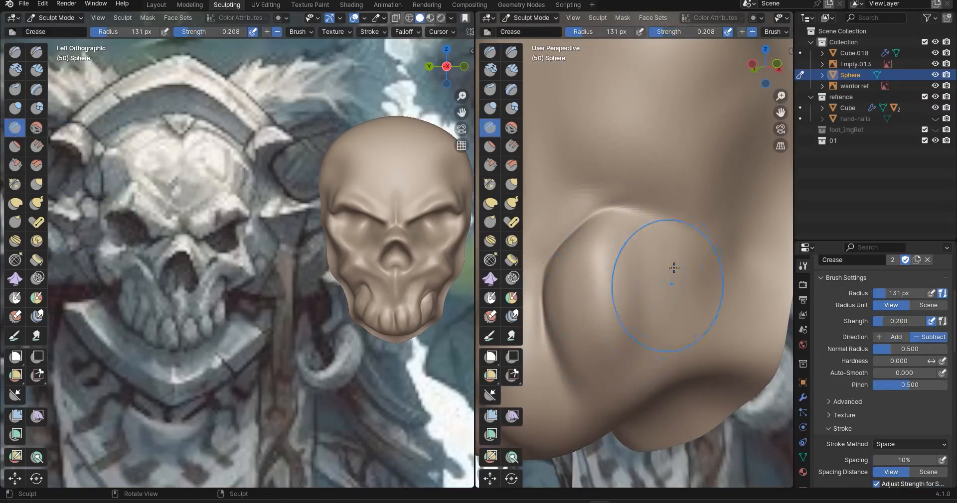
pyautogui.press('f')
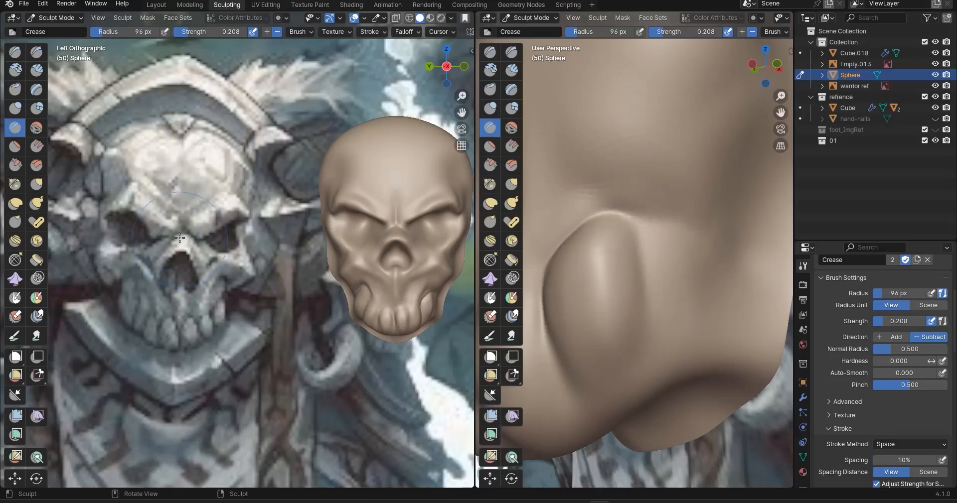
pyautogui.scroll(-1, 203, 259)
pyautogui.moveTo(630, 295)
pyautogui.mouseDown(button='middle')
pyautogui.moveTo(676, 318)
pyautogui.moveTo(628, 383)
pyautogui.mouseUp(button='middle')
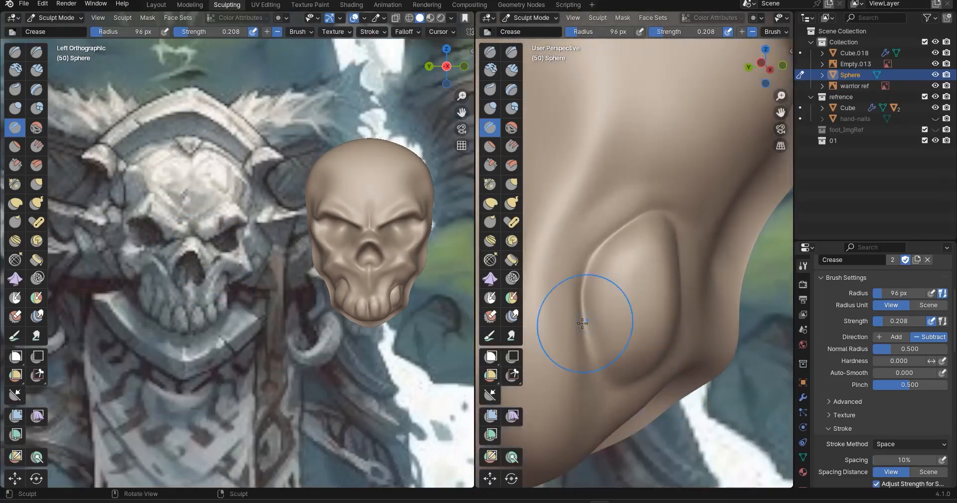
pyautogui.moveTo(700, 343); pyautogui.dragTo(679, 266, button='middle')
pyautogui.moveTo(697, 336); pyautogui.dragTo(680, 342, button='middle')
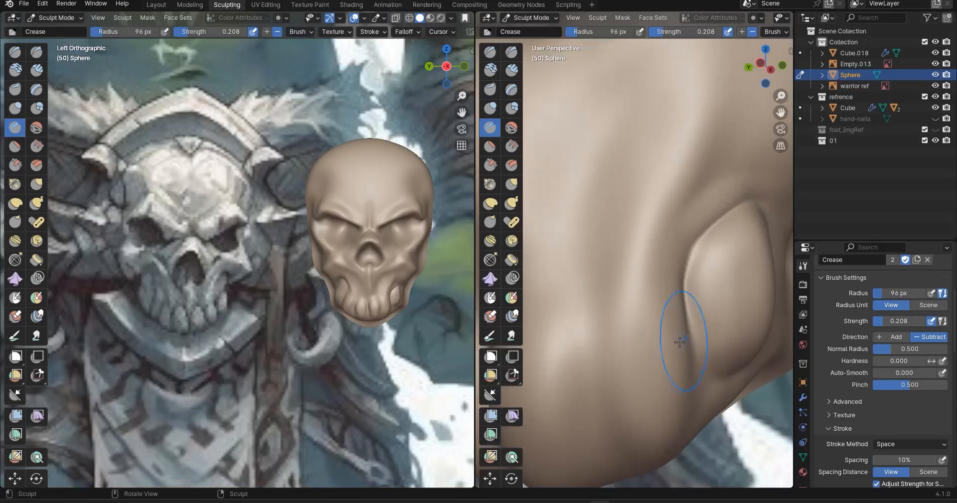
# Carve the outline of the tooth in front of the back tooth, creasing its gumline and both side gaps
pyautogui.moveTo(666, 287); pyautogui.dragTo(593, 287)
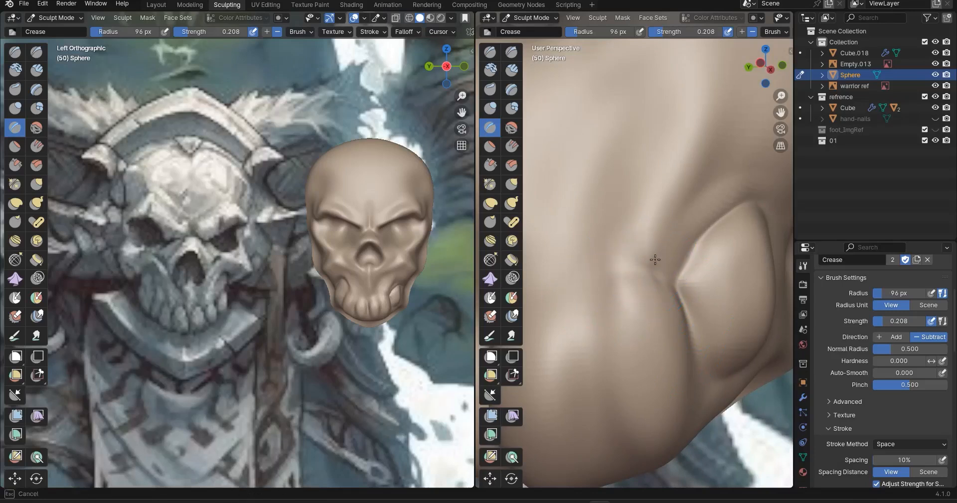
pyautogui.keyDown('shift'); pyautogui.moveTo(644, 332); pyautogui.dragTo(631, 198, button='middle'); pyautogui.keyUp('shift')
pyautogui.moveTo(573, 179); pyautogui.dragTo(570, 234)
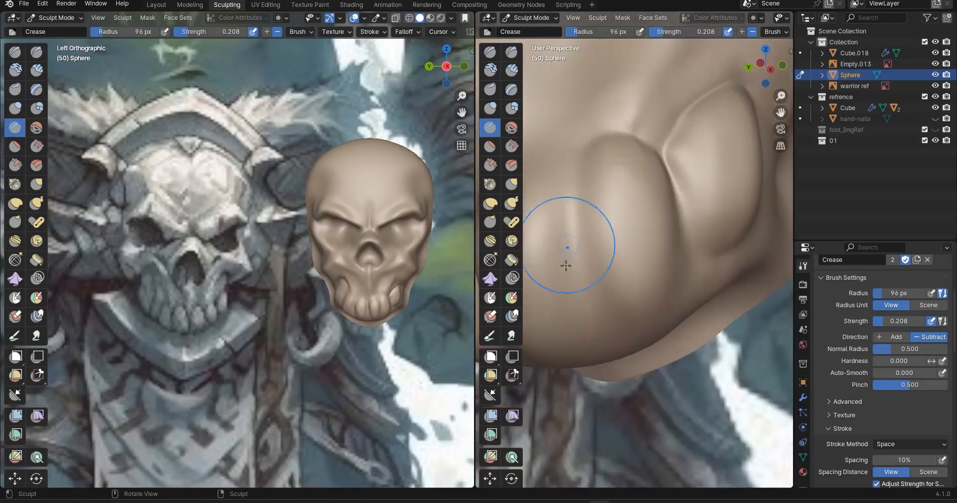
pyautogui.moveTo(568, 197); pyautogui.dragTo(589, 262)
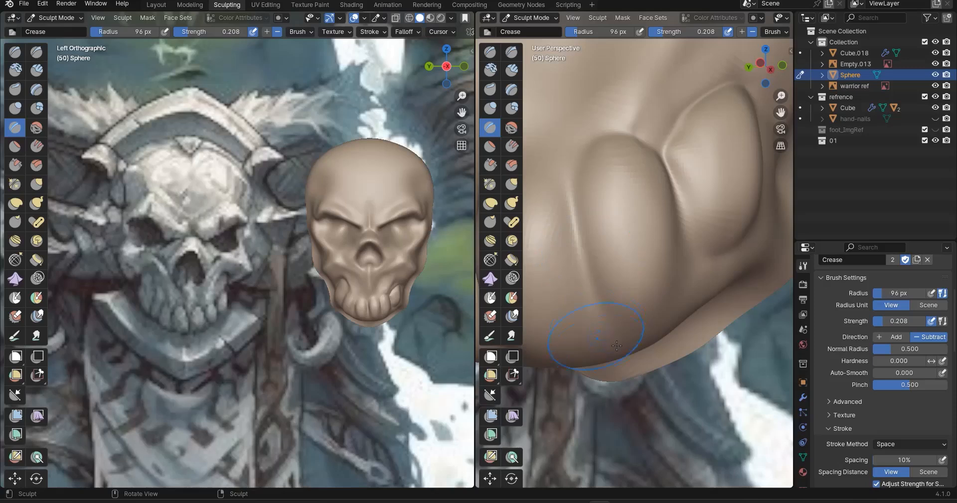
pyautogui.moveTo(606, 340)
pyautogui.mouseDown(button='middle')
pyautogui.moveTo(581, 297)
pyautogui.moveTo(576, 265)
pyautogui.mouseUp(button='middle')
pyautogui.moveTo(576, 249)
pyautogui.mouseDown()
pyautogui.moveTo(591, 290)
pyautogui.moveTo(583, 284)
pyautogui.mouseUp()
pyautogui.moveTo(630, 278); pyautogui.dragTo(677, 287, button='middle')
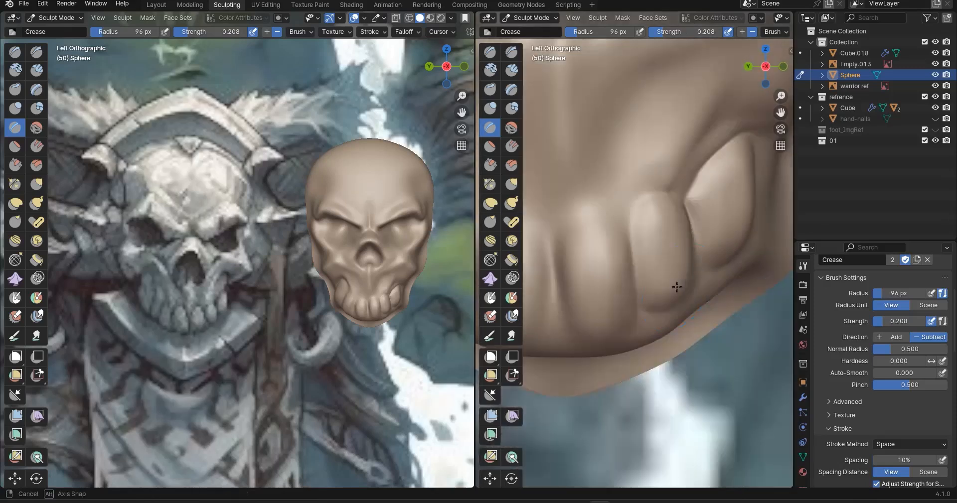
# Carve the gumline, both sides and the lower edge of the third tooth from the back with Crease strokes
pyautogui.scroll(3, 642, 248)
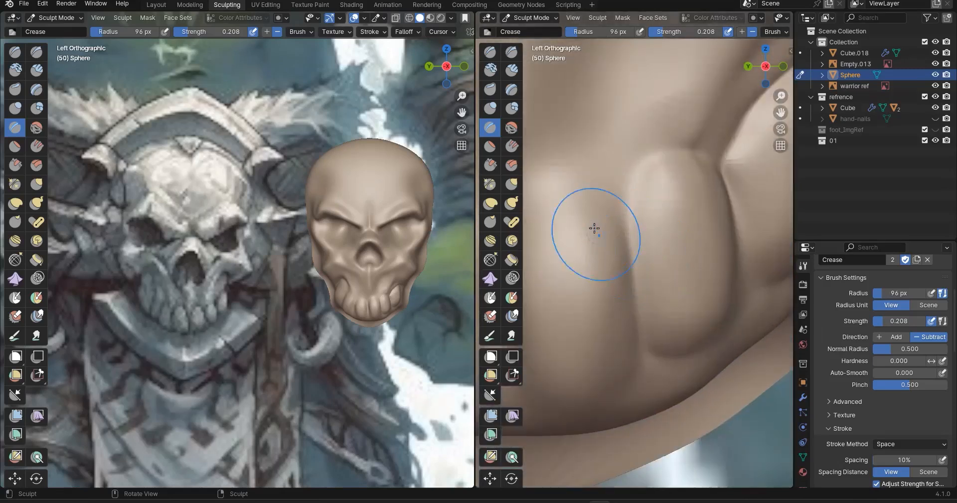
pyautogui.keyDown('shift'); pyautogui.moveTo(663, 293); pyautogui.dragTo(728, 305, button='middle'); pyautogui.keyUp('shift')
pyautogui.moveTo(578, 223); pyautogui.dragTo(582, 289)
pyautogui.moveTo(590, 215); pyautogui.dragTo(577, 282)
pyautogui.moveTo(640, 233); pyautogui.dragTo(678, 302)
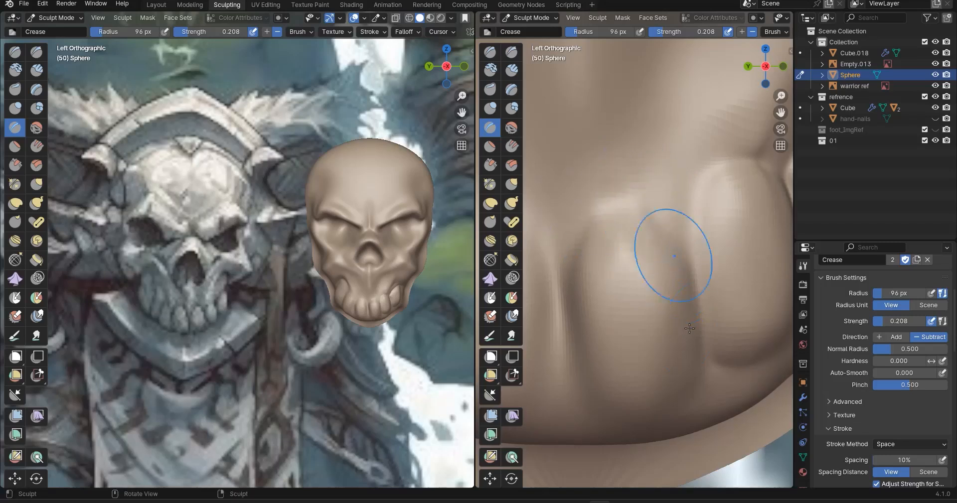
pyautogui.moveTo(684, 264); pyautogui.dragTo(689, 339)
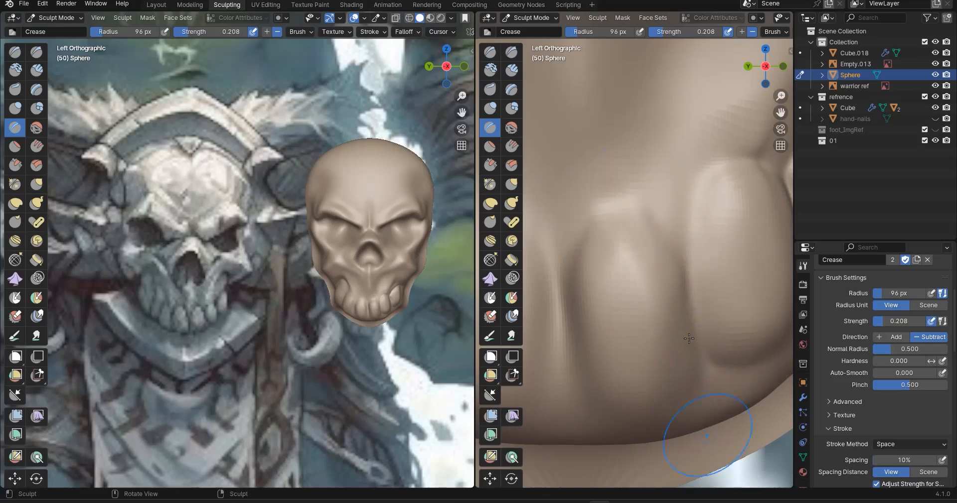
pyautogui.moveTo(573, 295); pyautogui.dragTo(589, 435)
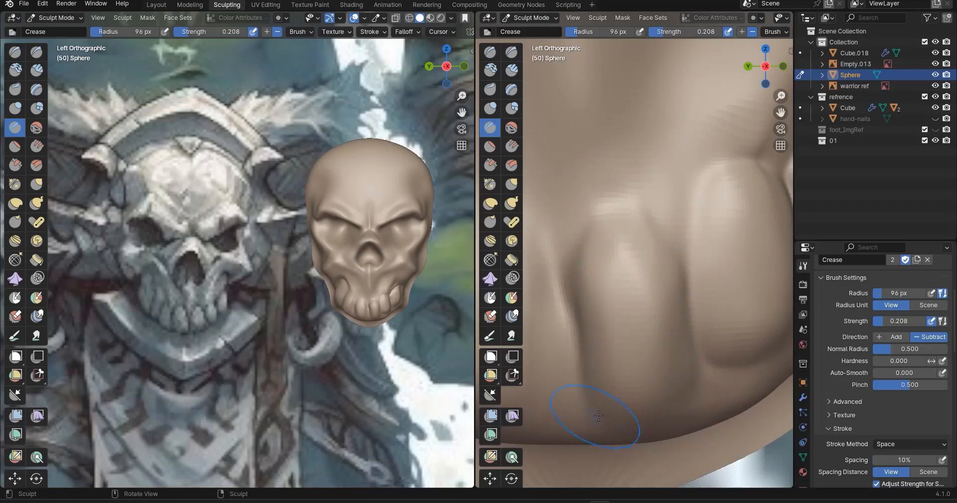
pyautogui.moveTo(683, 398); pyautogui.dragTo(590, 440)
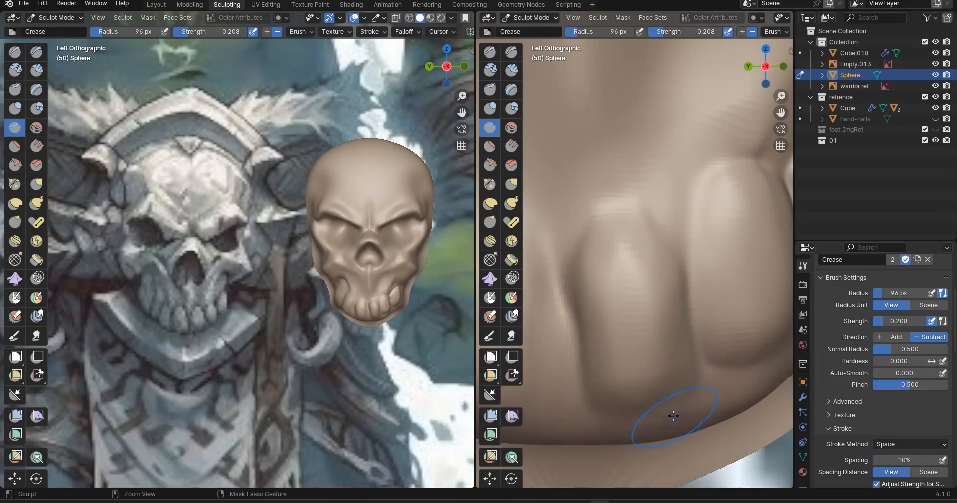
# Crease the gumline and upper sides of the front tooth across the midline of the jaw
pyautogui.keyDown('ctrl'); pyautogui.moveTo(655, 415); pyautogui.dragTo(693, 305, button='middle'); pyautogui.keyUp('ctrl')
pyautogui.moveTo(625, 260)
pyautogui.mouseDown()
pyautogui.moveTo(617, 220)
pyautogui.moveTo(617, 228)
pyautogui.mouseUp()
pyautogui.moveTo(617, 227); pyautogui.dragTo(597, 228)
pyautogui.keyDown('shift'); pyautogui.moveTo(665, 324); pyautogui.dragTo(761, 304, button='middle'); pyautogui.keyUp('shift')
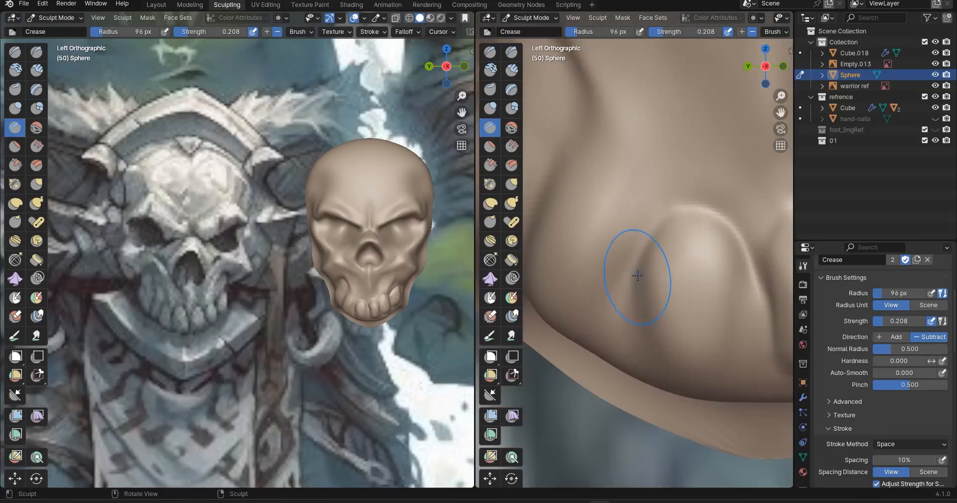
pyautogui.moveTo(652, 371); pyautogui.dragTo(653, 287, button='middle')
pyautogui.scroll(-8, 668, 297)
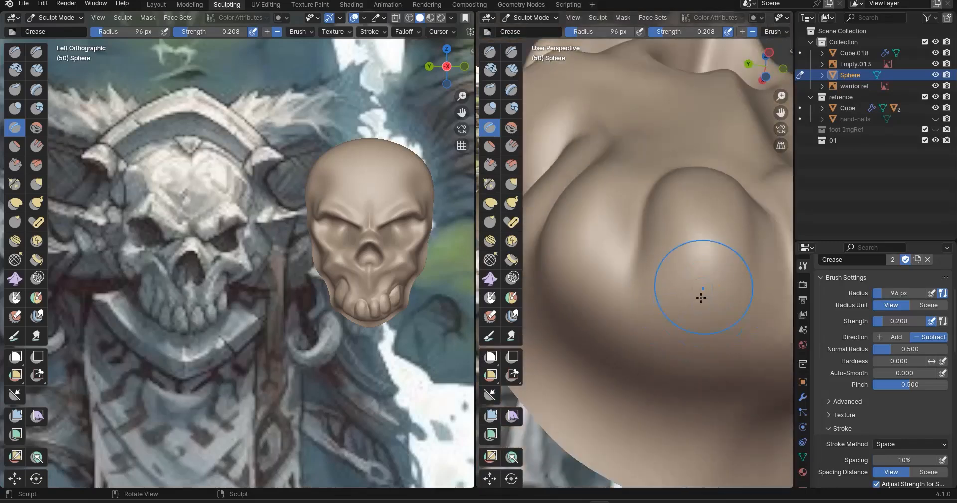
# Deepen the crease along the outer side and rounded lower edge of the front tooth across the midline
pyautogui.moveTo(695, 289); pyautogui.dragTo(731, 325, button='middle')
pyautogui.scroll(1, 688, 267)
pyautogui.moveTo(690, 267); pyautogui.dragTo(641, 295, button='middle')
pyautogui.scroll(6, 641, 294)
pyautogui.scroll(-6, 641, 295)
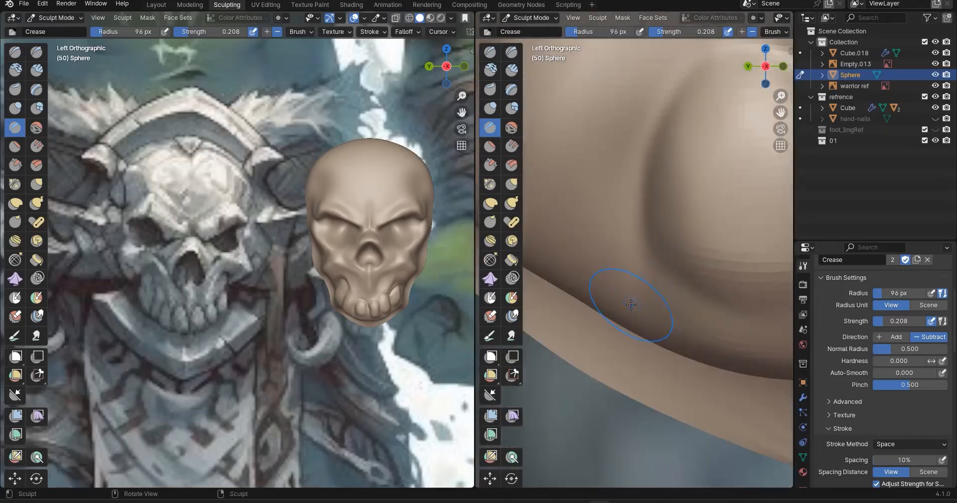
pyautogui.scroll(-1, 630, 308)
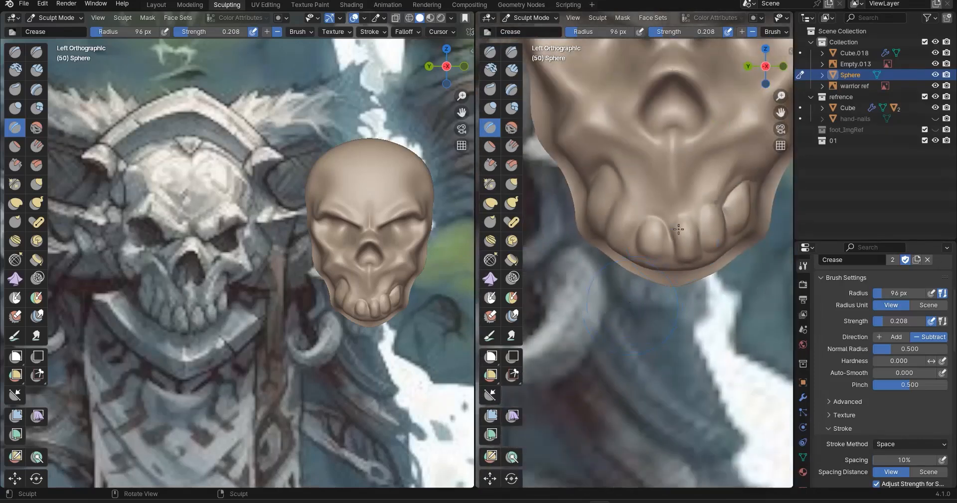
pyautogui.scroll(5, 636, 256)
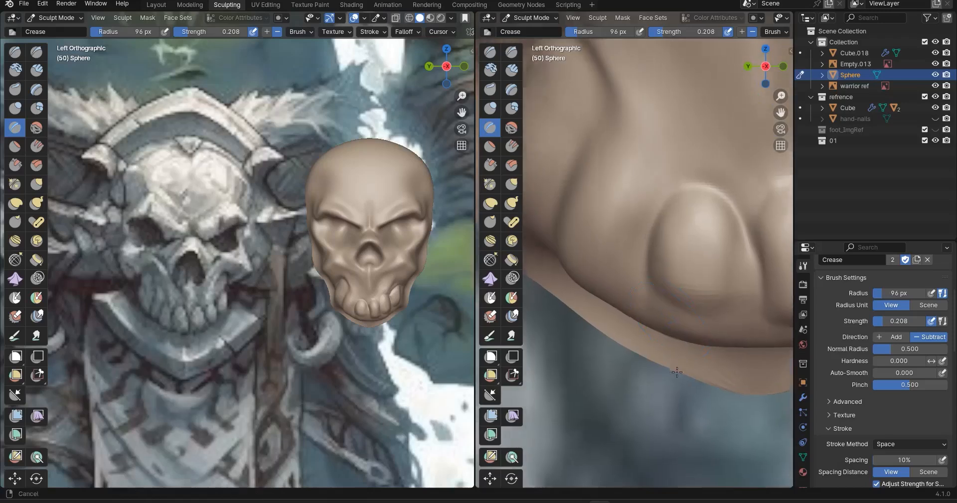
pyautogui.scroll(2, 666, 246)
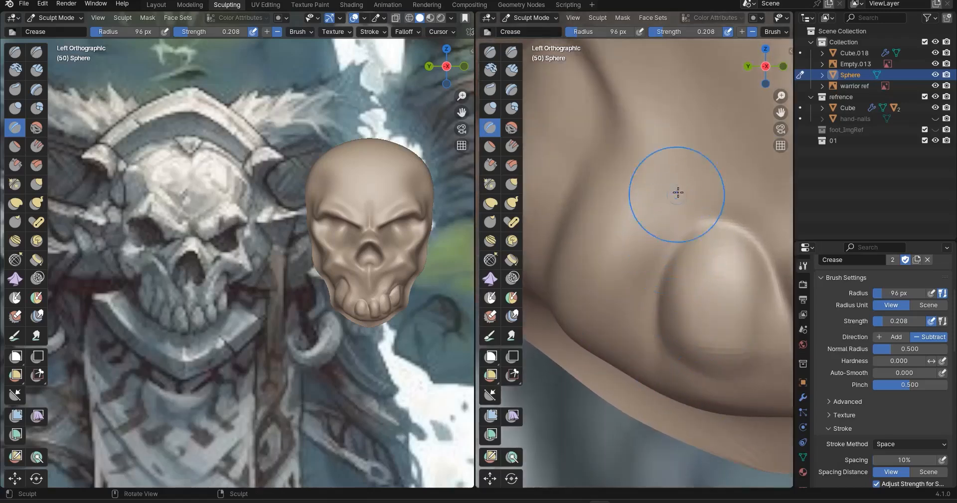
# Carve the outline of the next tooth outward on the opposite side of the jaw with the Crease brush
pyautogui.moveTo(642, 284)
pyautogui.mouseDown(button='middle')
pyautogui.moveTo(687, 295)
pyautogui.moveTo(683, 279)
pyautogui.mouseUp(button='middle')
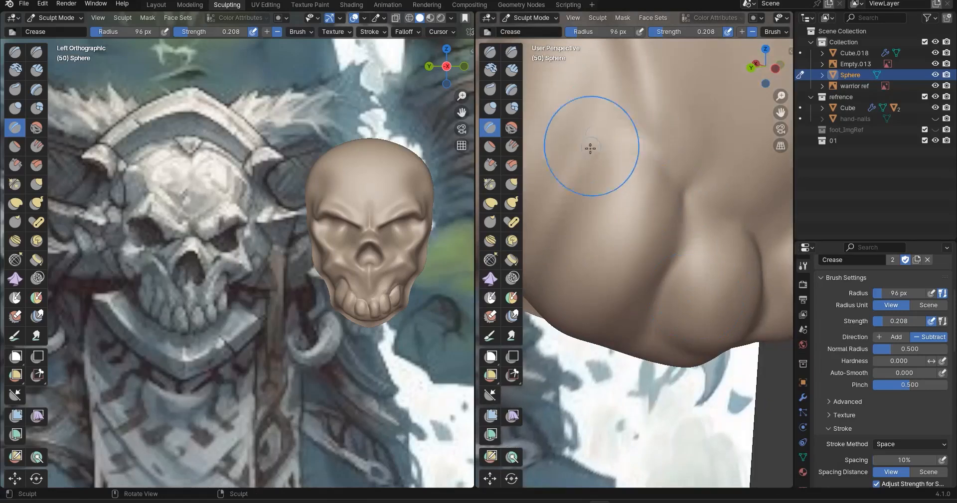
pyautogui.moveTo(591, 317); pyautogui.dragTo(679, 206, button='middle')
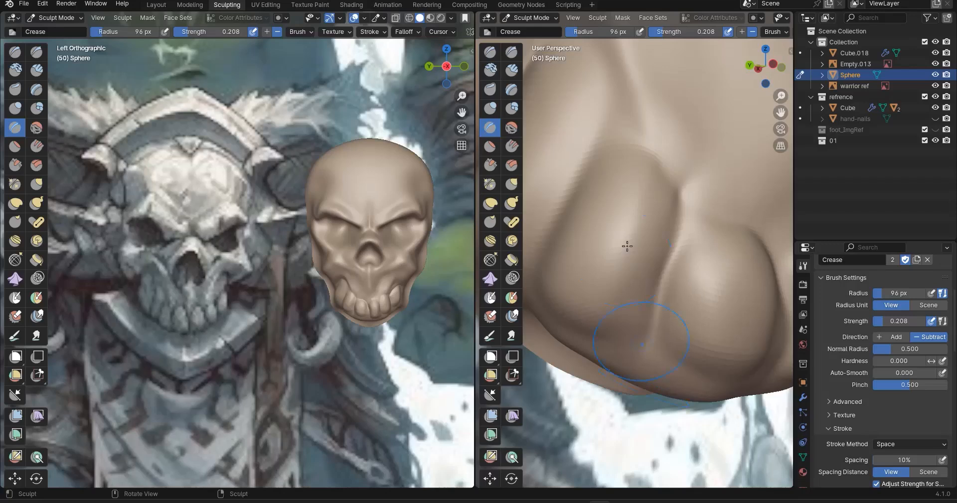
pyautogui.keyDown('shift'); pyautogui.moveTo(627, 246); pyautogui.dragTo(769, 406, button='middle'); pyautogui.keyUp('shift')
# Crease the rounded gumline and side edges of the back tooth on the opposite side of the jaw
pyautogui.moveTo(690, 219)
pyautogui.mouseDown()
pyautogui.moveTo(676, 274)
pyautogui.moveTo(696, 215)
pyautogui.moveTo(603, 153)
pyautogui.mouseUp()
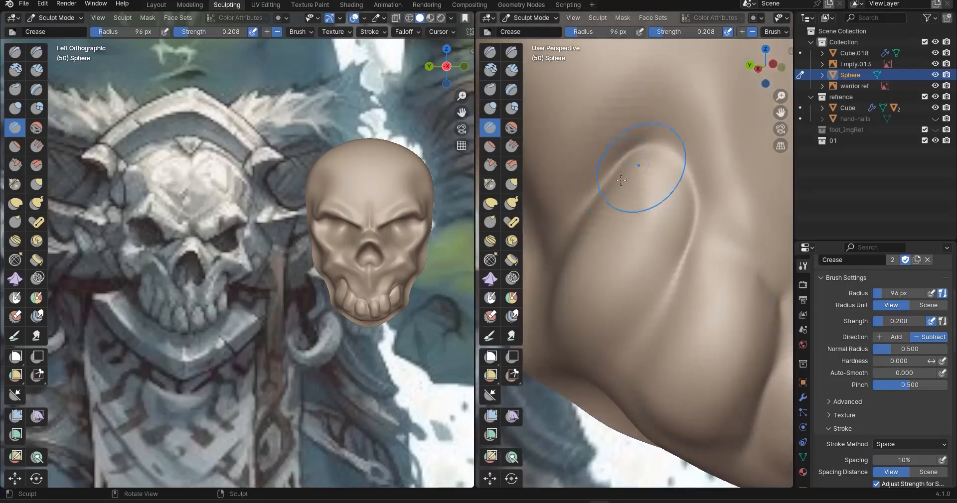
pyautogui.moveTo(605, 318); pyautogui.dragTo(667, 289, button='middle')
pyautogui.scroll(-2, 626, 320)
pyautogui.keyDown('shift'); pyautogui.moveTo(626, 320); pyautogui.dragTo(640, 339, button='middle'); pyautogui.keyUp('shift')
pyautogui.moveTo(639, 340); pyautogui.dragTo(597, 283)
pyautogui.moveTo(655, 383); pyautogui.dragTo(658, 365)
# Define the gaps and lower edges of the teeth on the opposite side with further Crease strokes
pyautogui.moveTo(658, 365); pyautogui.dragTo(586, 358, button='middle')
pyautogui.moveTo(621, 347); pyautogui.dragTo(681, 402)
pyautogui.moveTo(620, 304)
pyautogui.mouseDown()
pyautogui.moveTo(624, 344)
pyautogui.moveTo(673, 399)
pyautogui.mouseUp()
pyautogui.scroll(-3, 652, 376)
pyautogui.moveTo(673, 399)
pyautogui.mouseDown(button='middle')
pyautogui.moveTo(623, 339)
pyautogui.moveTo(546, 294)
pyautogui.mouseUp(button='middle')
pyautogui.scroll(2, 604, 354)
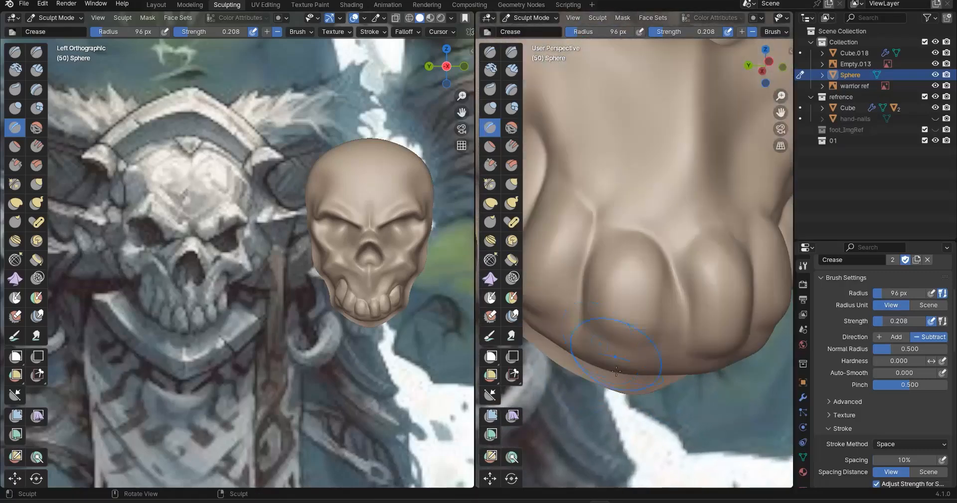
# Examine the tooth row and the underside of the jaw from below
pyautogui.moveTo(613, 299); pyautogui.dragTo(641, 316, button='middle')
pyautogui.scroll(-4, 642, 309)
pyautogui.scroll(-3, 641, 279)
pyautogui.moveTo(642, 277); pyautogui.dragTo(643, 174, button='middle')
pyautogui.scroll(5, 641, 259)
pyautogui.moveTo(658, 284)
pyautogui.keyDown('shift'); pyautogui.mouseDown()
pyautogui.moveTo(607, 274)
pyautogui.moveTo(670, 277)
pyautogui.mouseUp(); pyautogui.keyUp('shift')
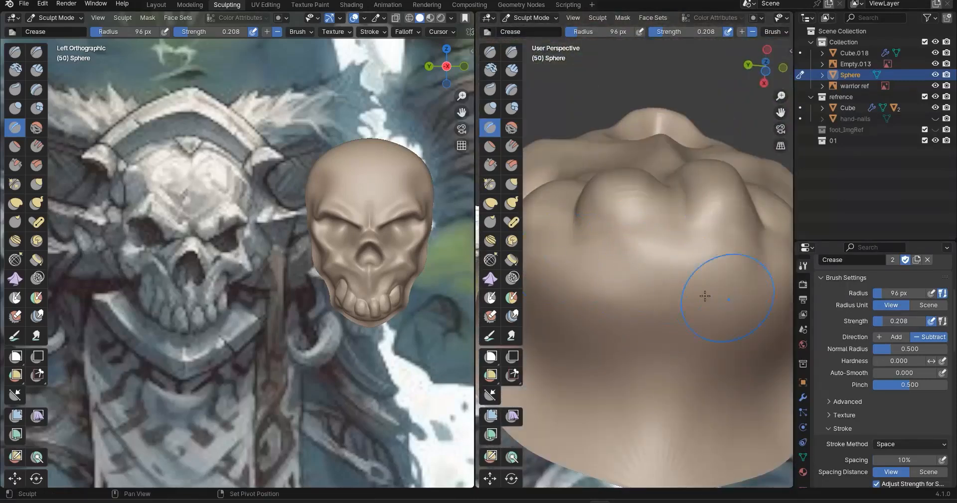
pyautogui.scroll(-3, 705, 296)
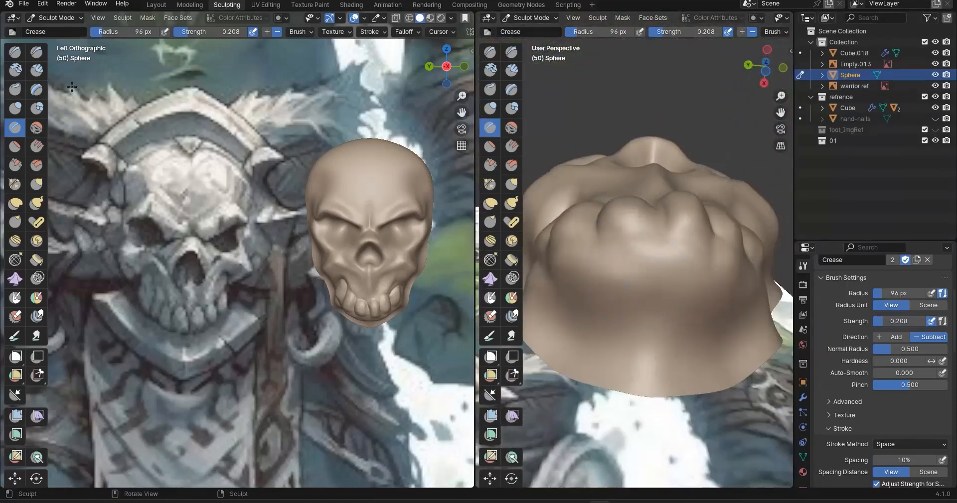
# Reshape the top, outer side and lower edge of the wider front tooth with the Grab brush
pyautogui.click(36, 184)
pyautogui.moveTo(729, 319); pyautogui.dragTo(733, 396, button='middle')
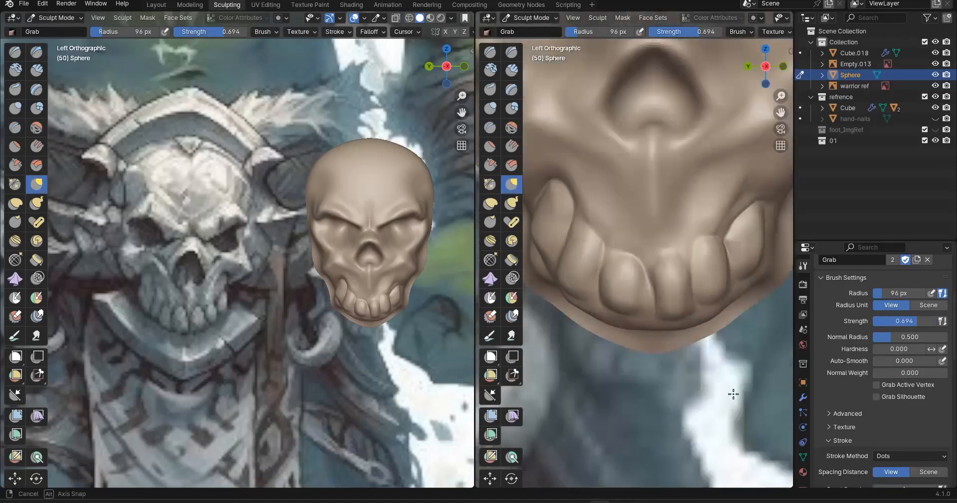
pyautogui.scroll(5, 662, 394)
pyautogui.scroll(-3, 629, 388)
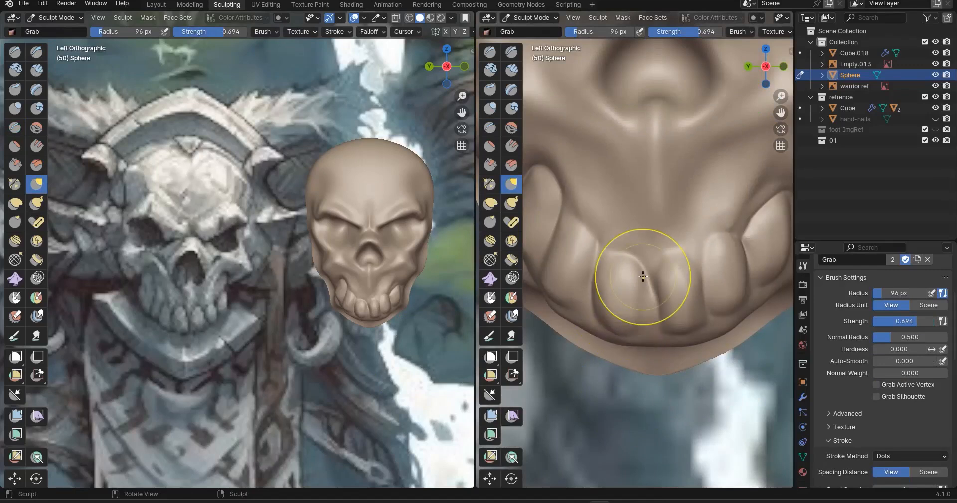
pyautogui.scroll(2, 657, 298)
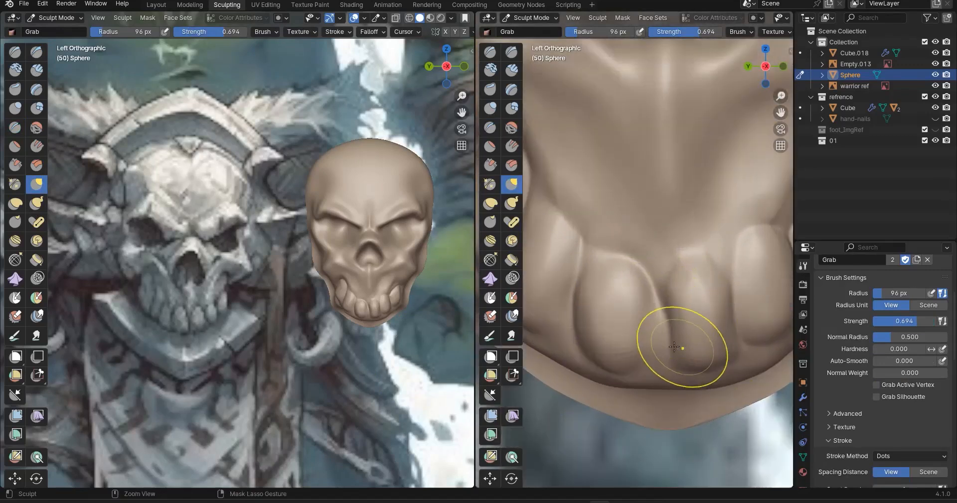
pyautogui.scroll(1, 615, 278)
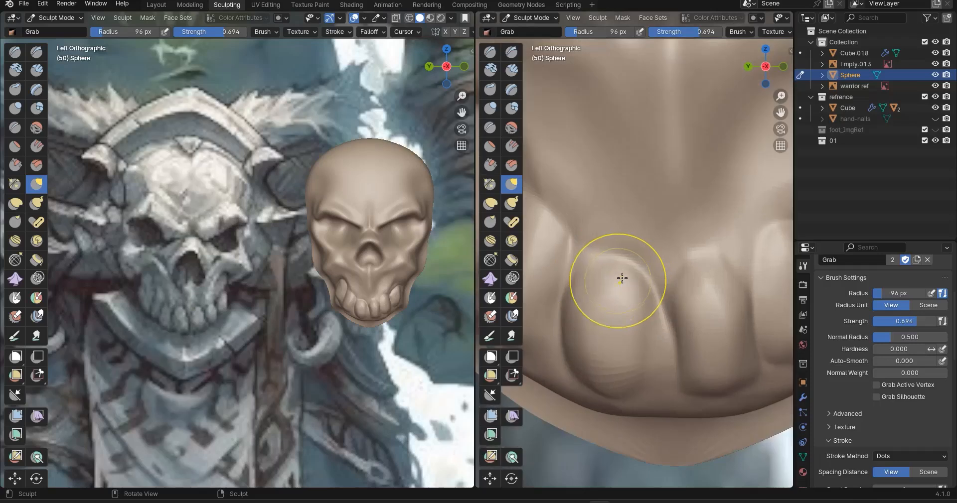
pyautogui.moveTo(617, 254); pyautogui.dragTo(617, 255)
pyautogui.moveTo(581, 295); pyautogui.dragTo(591, 293)
pyautogui.moveTo(581, 327); pyautogui.dragTo(582, 327)
pyautogui.moveTo(579, 331); pyautogui.dragTo(589, 327)
pyautogui.moveTo(612, 399); pyautogui.dragTo(617, 392)
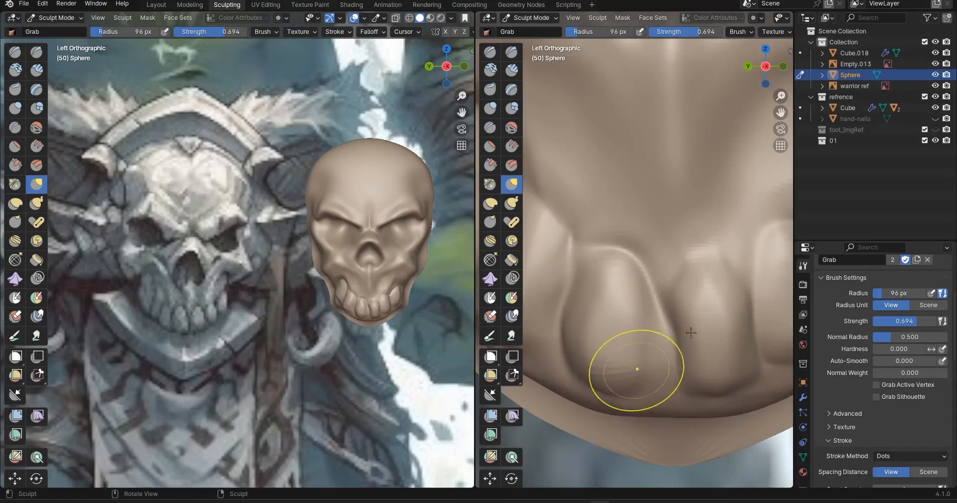
# Switch to the Pinch/Magnify brush and enlarge the sculpting viewport, framing the reference skull's teeth beside it
pyautogui.scroll(-6, 691, 331)
pyautogui.keyDown('shift'); pyautogui.moveTo(624, 335); pyautogui.dragTo(611, 345, button='middle'); pyautogui.keyUp('shift')
pyautogui.scroll(2, 728, 260)
pyautogui.moveTo(726, 274); pyautogui.dragTo(651, 277, button='middle')
pyautogui.scroll(2, 598, 291)
pyautogui.keyDown('alt'); pyautogui.moveTo(598, 291); pyautogui.dragTo(681, 294, button='middle'); pyautogui.keyUp('alt')
pyautogui.keyDown('shift'); pyautogui.moveTo(687, 302); pyautogui.dragTo(656, 316, button='middle'); pyautogui.keyUp('shift')
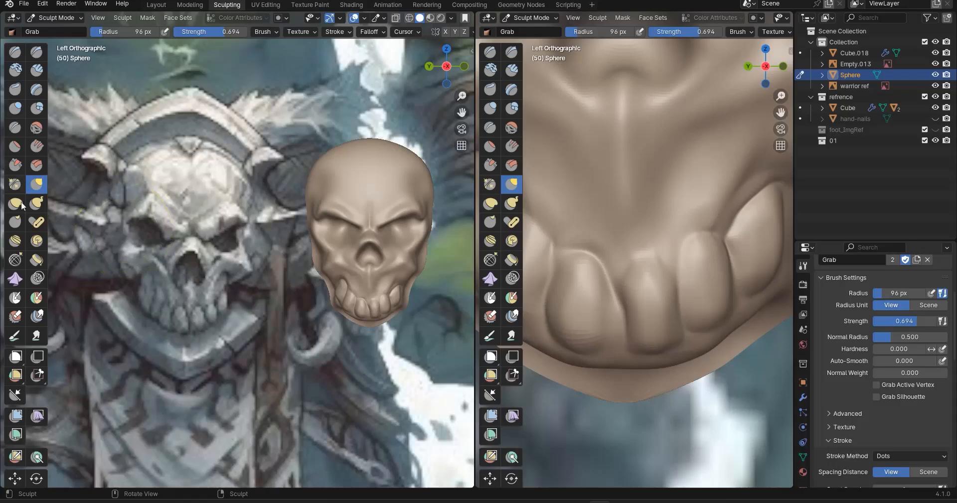
pyautogui.click(14, 184)
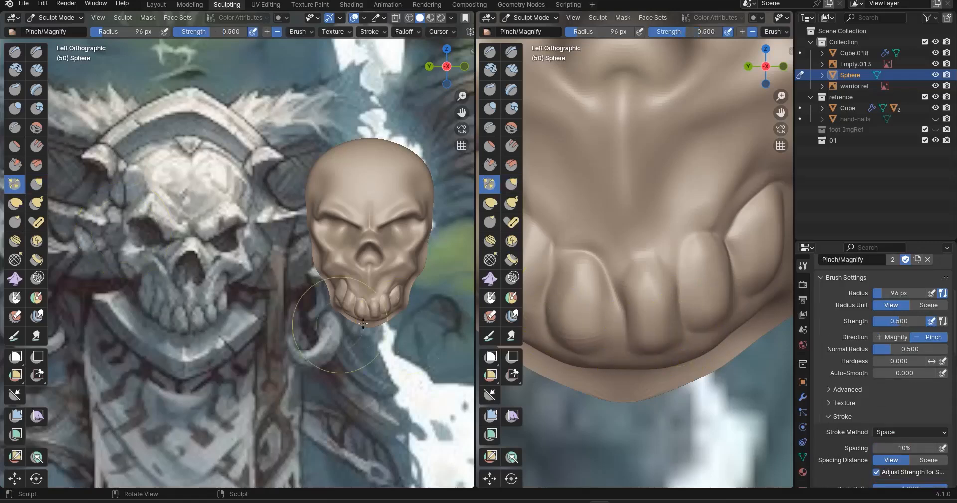
pyautogui.scroll(4, 319, 326)
pyautogui.moveTo(476, 344); pyautogui.dragTo(360, 344)
pyautogui.keyDown('shift'); pyautogui.moveTo(226, 320); pyautogui.dragTo(341, 290, button='middle'); pyautogui.keyUp('shift')
pyautogui.scroll(-2, 340, 290)
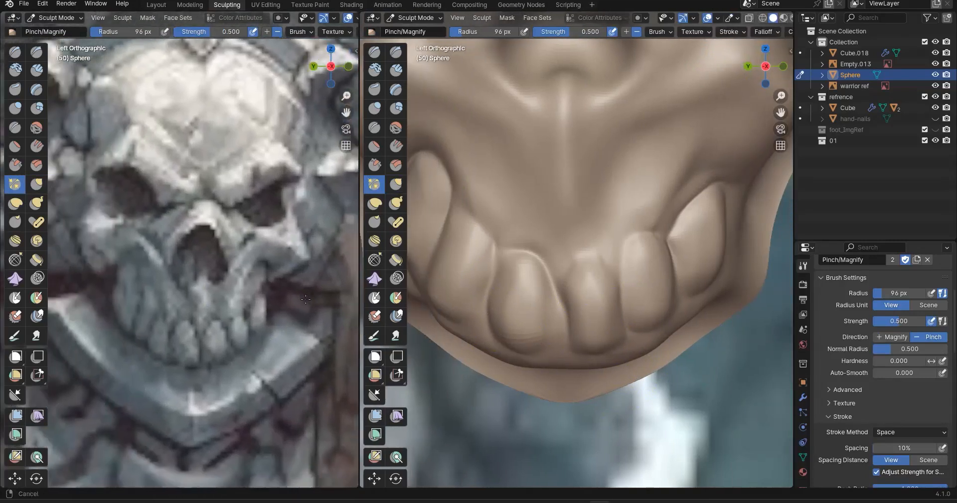
# Pinch the gap and inner edge between the two front teeth, undoing the last stroke
pyautogui.scroll(2, 341, 289)
pyautogui.scroll(3, 551, 307)
pyautogui.keyDown('shift'); pyautogui.moveTo(521, 337); pyautogui.dragTo(577, 308, button='middle'); pyautogui.keyUp('shift')
pyautogui.moveTo(601, 290); pyautogui.dragTo(589, 377)
pyautogui.moveTo(593, 305); pyautogui.dragTo(601, 355)
pyautogui.moveTo(563, 223); pyautogui.dragTo(594, 294)
pyautogui.moveTo(549, 201); pyautogui.dragTo(597, 305)
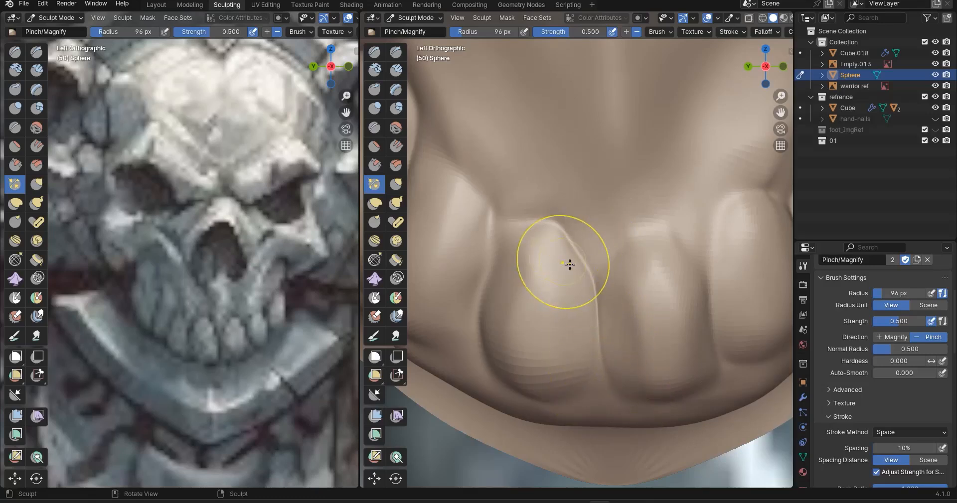
pyautogui.hotkey('ctrl', 'z')
# Pinch the outer edge of the wider front tooth and the gumline of the narrower one
pyautogui.moveTo(516, 227)
pyautogui.mouseDown()
pyautogui.moveTo(491, 306)
pyautogui.moveTo(483, 284)
pyautogui.moveTo(477, 343)
pyautogui.mouseUp()
pyautogui.moveTo(483, 288)
pyautogui.mouseDown()
pyautogui.moveTo(472, 361)
pyautogui.moveTo(516, 395)
pyautogui.mouseUp()
pyautogui.moveTo(632, 228); pyautogui.dragTo(682, 236)
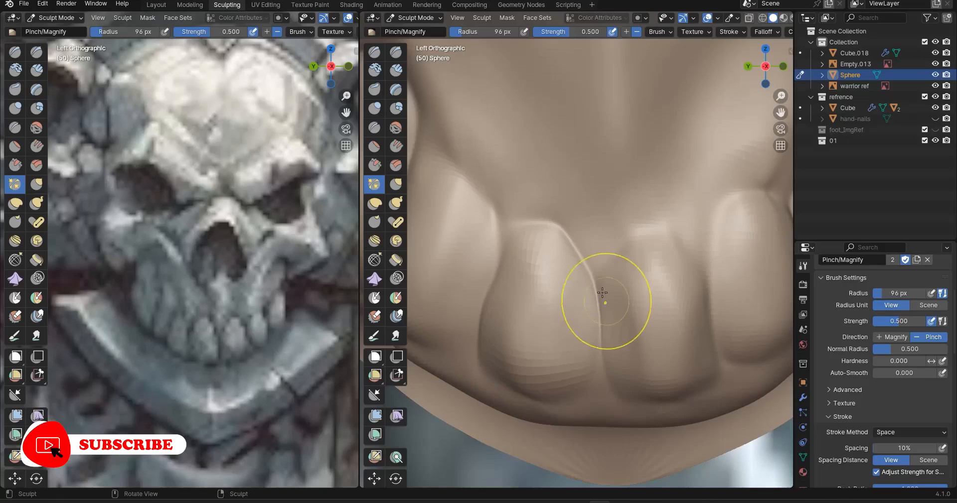
# Pinch the gap between the narrower front tooth and the tooth beside it
pyautogui.moveTo(669, 352)
pyautogui.mouseDown(button='middle')
pyautogui.moveTo(549, 274)
pyautogui.moveTo(584, 320)
pyautogui.mouseUp(button='middle')
pyautogui.moveTo(583, 321); pyautogui.dragTo(574, 340)
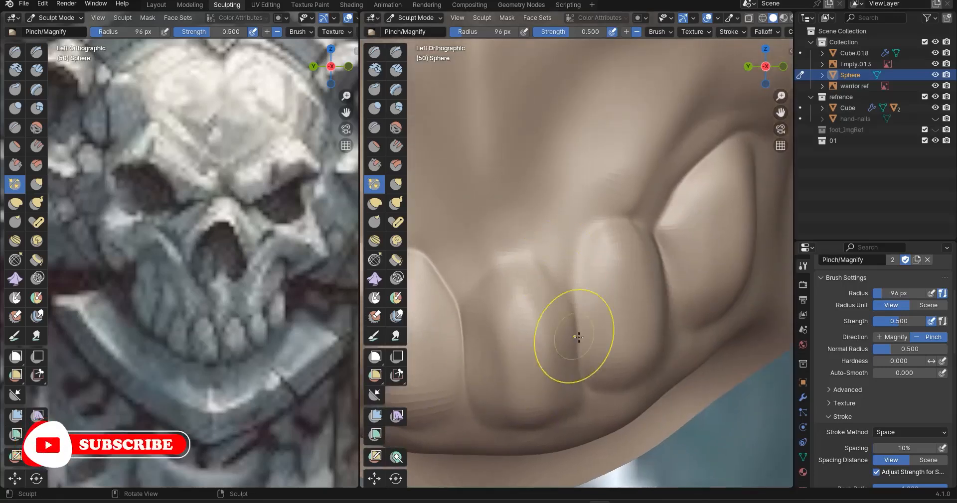
pyautogui.moveTo(609, 387); pyautogui.dragTo(588, 384, button='middle')
pyautogui.moveTo(498, 303); pyautogui.dragTo(501, 308)
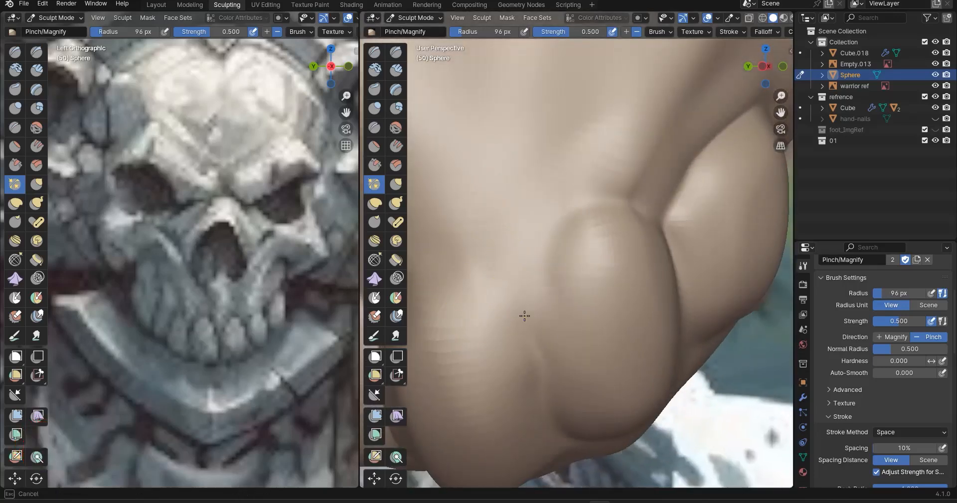
pyautogui.moveTo(583, 224); pyautogui.dragTo(599, 243, button='middle')
pyautogui.moveTo(617, 210); pyautogui.dragTo(614, 214, button='middle')
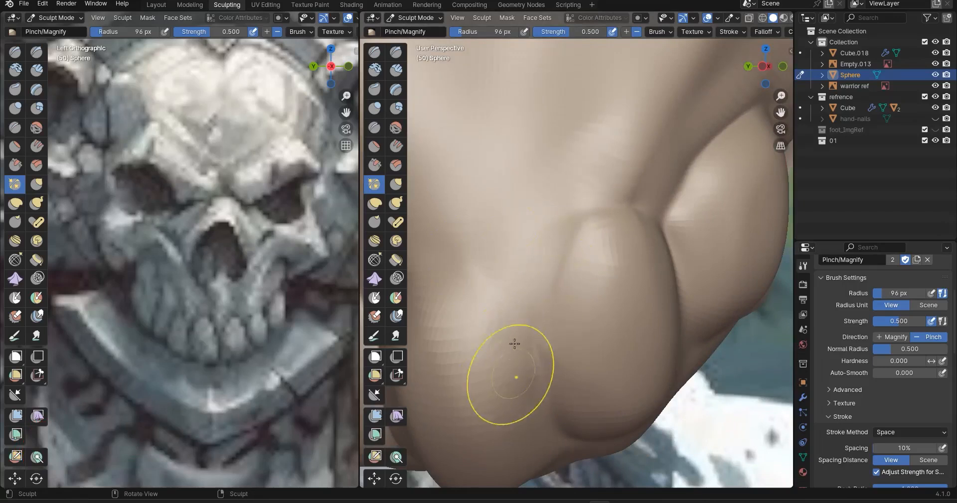
# Sharpen the crease between the back tooth and its neighbor on the narrower front tooth's side with Pinch strokes
pyautogui.moveTo(507, 340); pyautogui.dragTo(564, 276, button='middle')
pyautogui.scroll(5, 564, 276)
pyautogui.moveTo(552, 316)
pyautogui.mouseDown()
pyautogui.moveTo(588, 315)
pyautogui.moveTo(614, 299)
pyautogui.mouseUp()
pyautogui.moveTo(623, 297); pyautogui.dragTo(615, 320, button='middle')
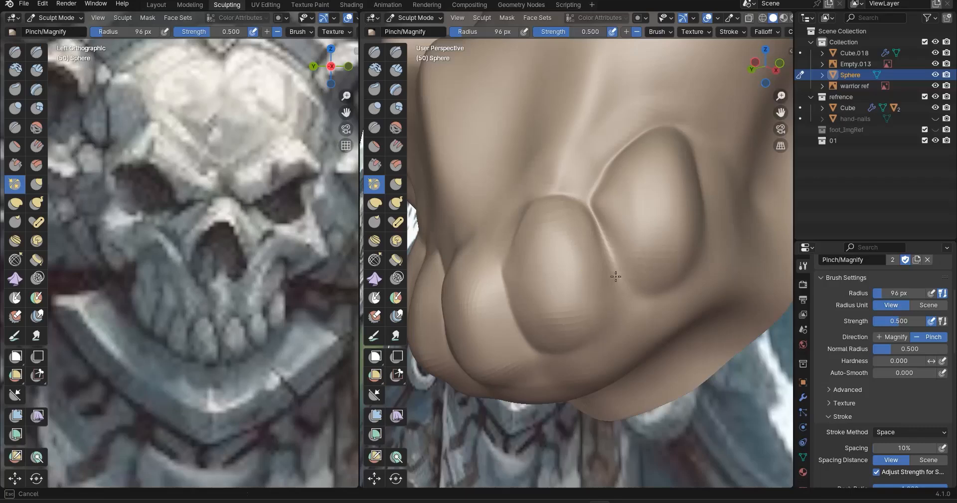
pyautogui.moveTo(620, 319); pyautogui.dragTo(603, 159)
pyautogui.moveTo(652, 165)
pyautogui.mouseDown(button='middle')
pyautogui.moveTo(641, 214)
pyautogui.moveTo(620, 166)
pyautogui.moveTo(667, 149)
pyautogui.mouseUp(button='middle')
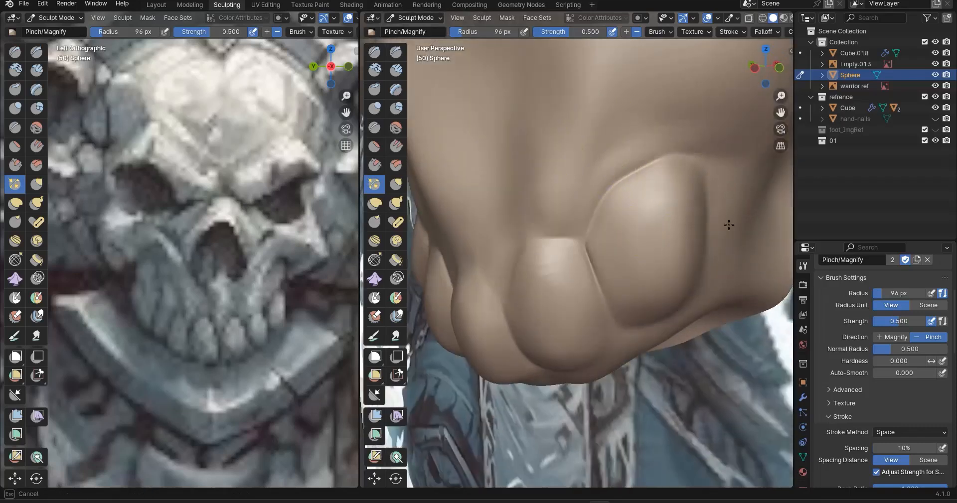
# Pinch the tooth edges and the groove beside the back tooth on the wider front tooth's side
pyautogui.moveTo(706, 298); pyautogui.dragTo(668, 301, button='middle')
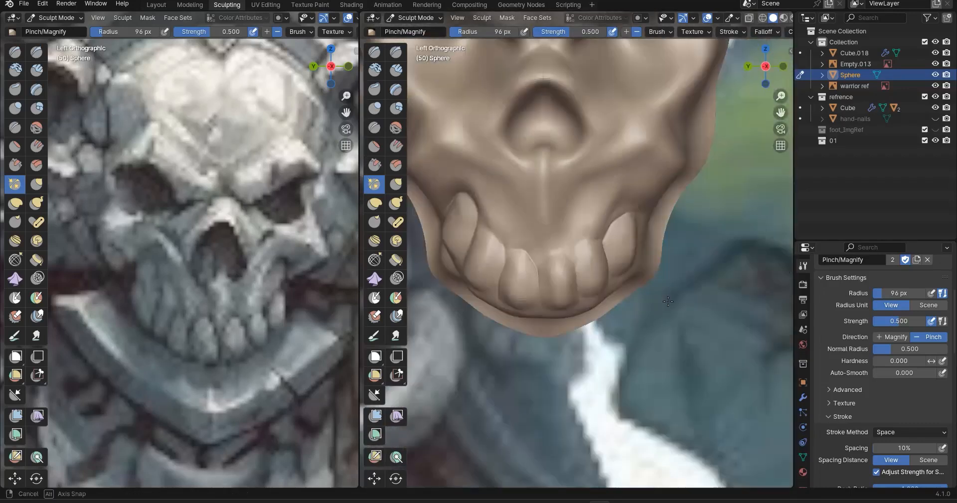
pyautogui.scroll(1, 557, 283)
pyautogui.keyDown('shift'); pyautogui.moveTo(567, 309); pyautogui.dragTo(684, 330, button='middle'); pyautogui.keyUp('shift')
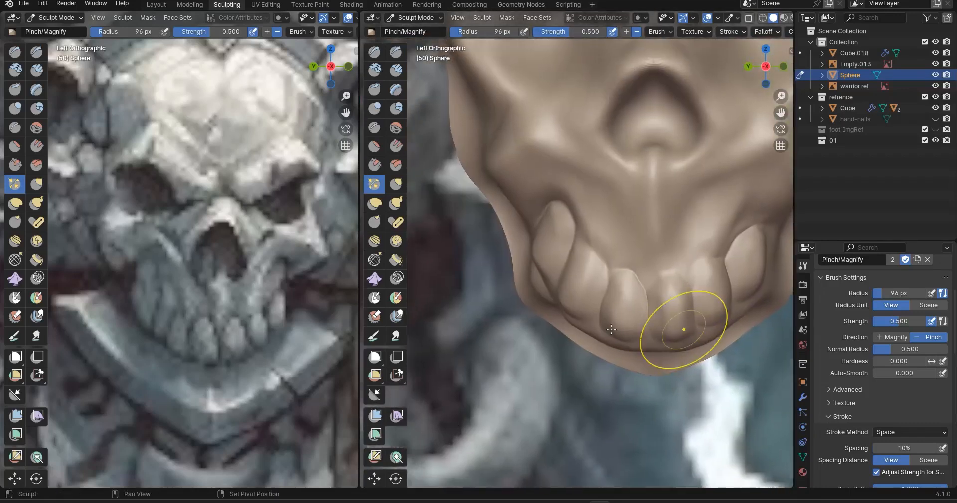
pyautogui.scroll(3, 608, 324)
pyautogui.moveTo(626, 336); pyautogui.dragTo(634, 347, button='middle')
pyautogui.moveTo(632, 323); pyautogui.dragTo(611, 356)
pyautogui.moveTo(608, 359)
pyautogui.mouseDown(button='middle')
pyautogui.moveTo(581, 312)
pyautogui.moveTo(594, 294)
pyautogui.mouseUp(button='middle')
pyautogui.moveTo(617, 241)
pyautogui.mouseDown()
pyautogui.moveTo(570, 296)
pyautogui.moveTo(552, 335)
pyautogui.mouseUp()
pyautogui.moveTo(551, 337); pyautogui.dragTo(550, 337)
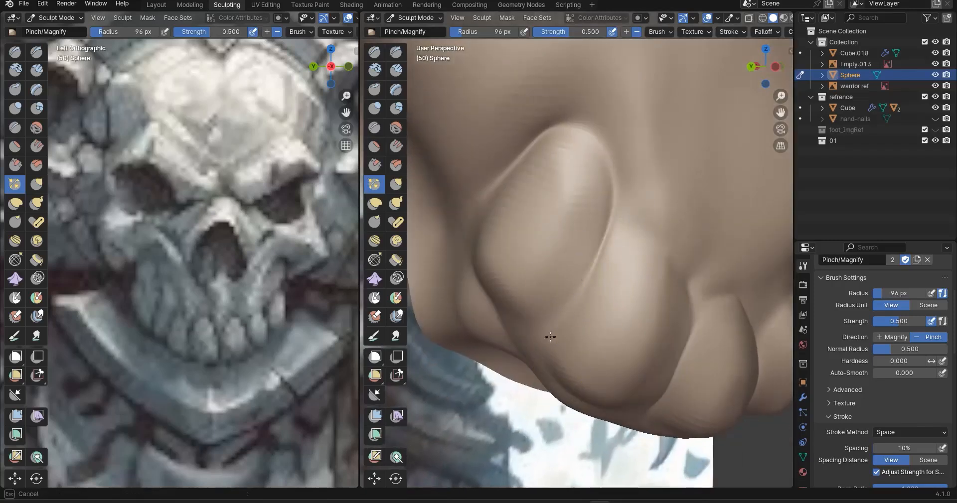
# Tighten the upper and side edges of that back tooth with further Pinch strokes
pyautogui.moveTo(582, 289); pyautogui.dragTo(568, 291)
pyautogui.moveTo(566, 259); pyautogui.dragTo(593, 270, button='middle')
pyautogui.moveTo(463, 207); pyautogui.dragTo(464, 206)
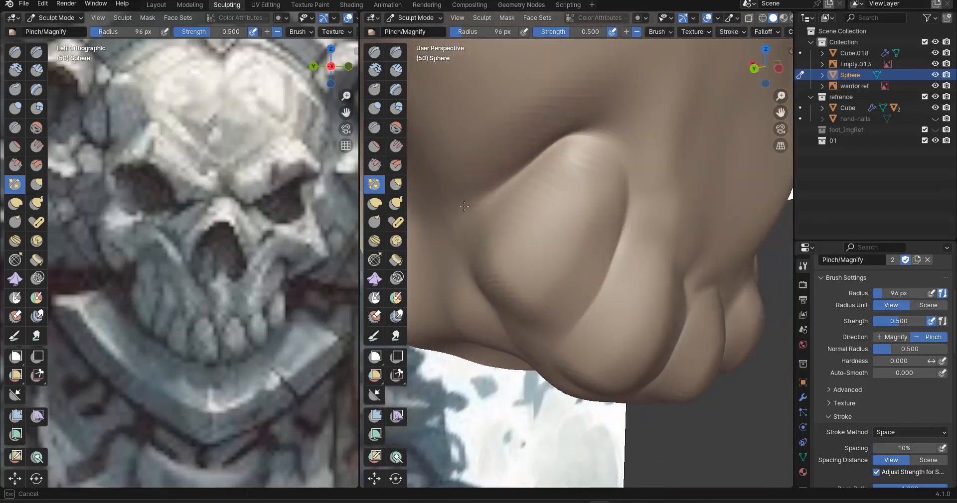
pyautogui.moveTo(566, 178)
pyautogui.mouseDown()
pyautogui.moveTo(583, 131)
pyautogui.moveTo(611, 170)
pyautogui.mouseUp()
pyautogui.moveTo(621, 199); pyautogui.dragTo(574, 319)
pyautogui.scroll(-5, 567, 278)
pyautogui.moveTo(567, 299); pyautogui.dragTo(547, 330, button='middle')
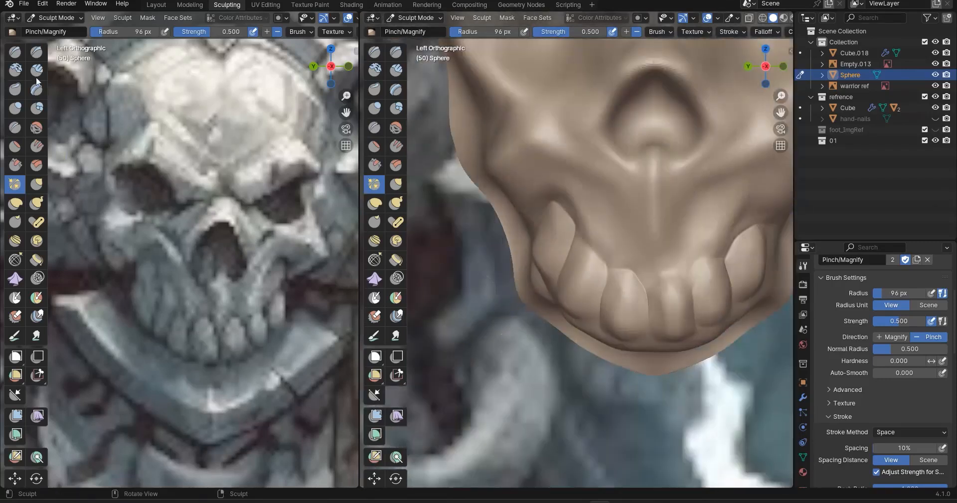
# Sculpt the jaw surface beneath the tooth row with the Draw brush, working across both sides
pyautogui.click(15, 51)
pyautogui.moveTo(623, 224); pyautogui.dragTo(677, 278, button='middle')
pyautogui.scroll(1, 677, 278)
pyautogui.moveTo(621, 275)
pyautogui.keyDown('ctrl'); pyautogui.mouseDown()
pyautogui.moveTo(573, 287)
pyautogui.moveTo(584, 274)
pyautogui.moveTo(564, 277)
pyautogui.moveTo(731, 261)
pyautogui.moveTo(720, 288)
pyautogui.moveTo(570, 302)
pyautogui.mouseUp(); pyautogui.keyUp('ctrl')
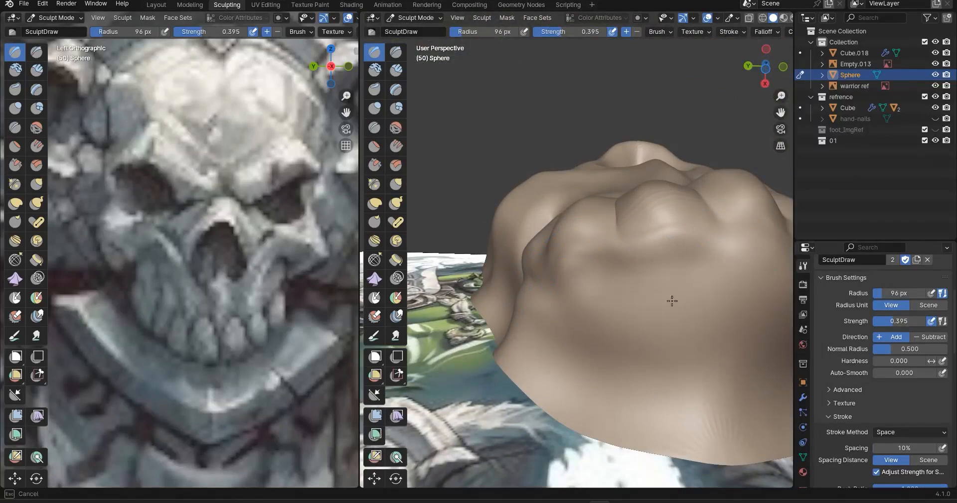
pyautogui.moveTo(583, 292); pyautogui.dragTo(672, 347, button='middle')
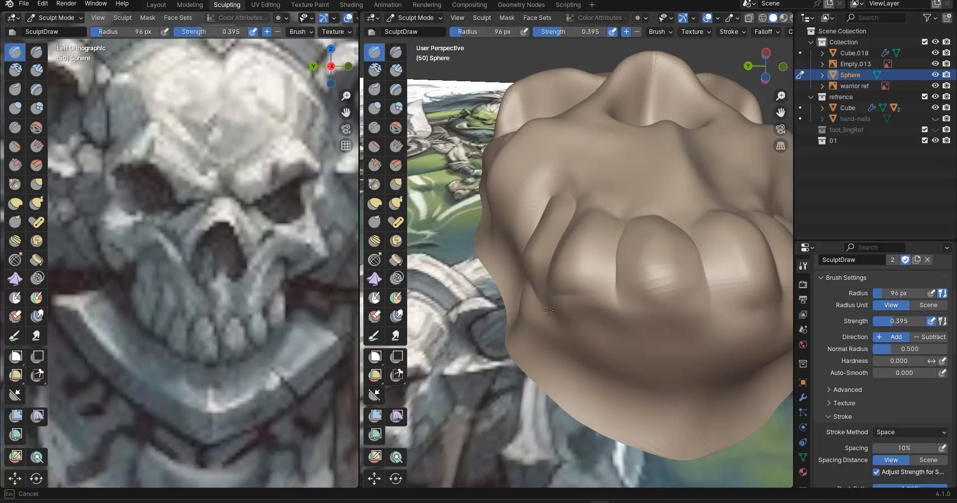
pyautogui.keyDown('shift'); pyautogui.moveTo(607, 323); pyautogui.dragTo(503, 344, button='middle'); pyautogui.keyUp('shift')
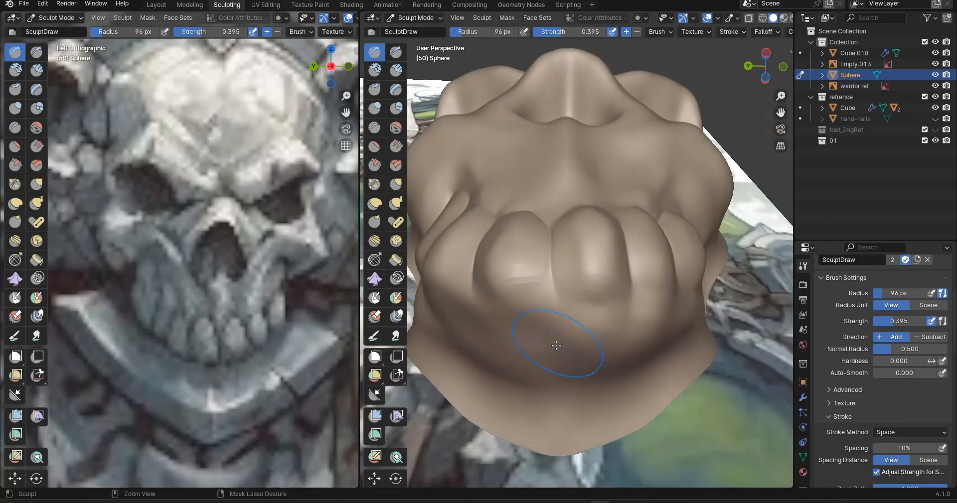
pyautogui.moveTo(643, 354); pyautogui.dragTo(666, 251, button='middle')
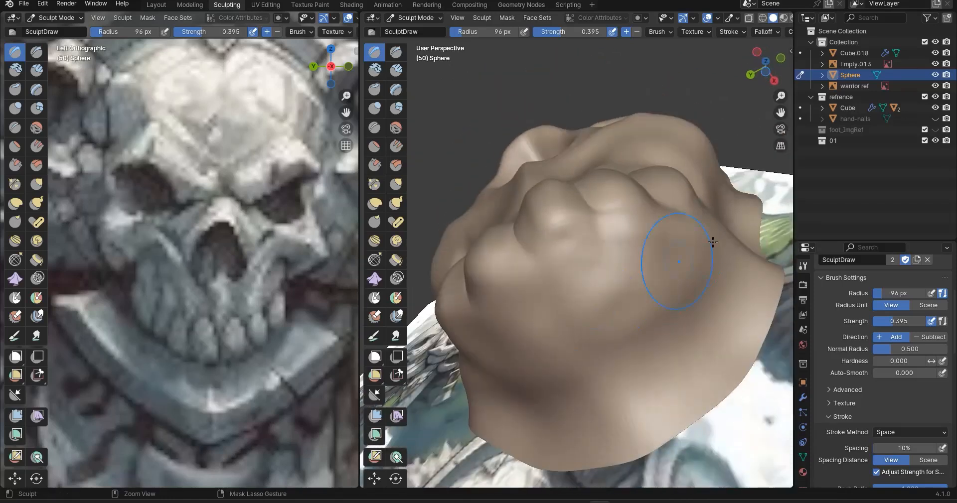
pyautogui.moveTo(618, 314); pyautogui.dragTo(494, 384)
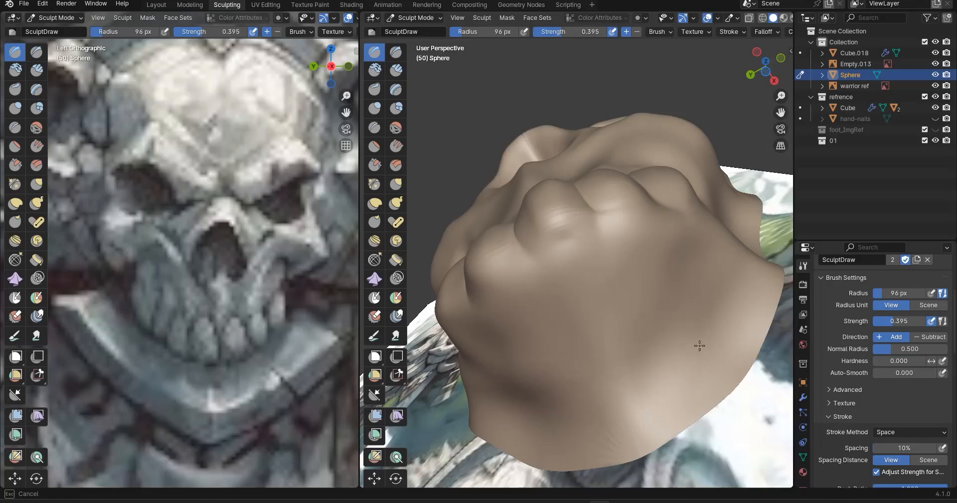
pyautogui.moveTo(599, 378); pyautogui.dragTo(607, 384, button='middle')
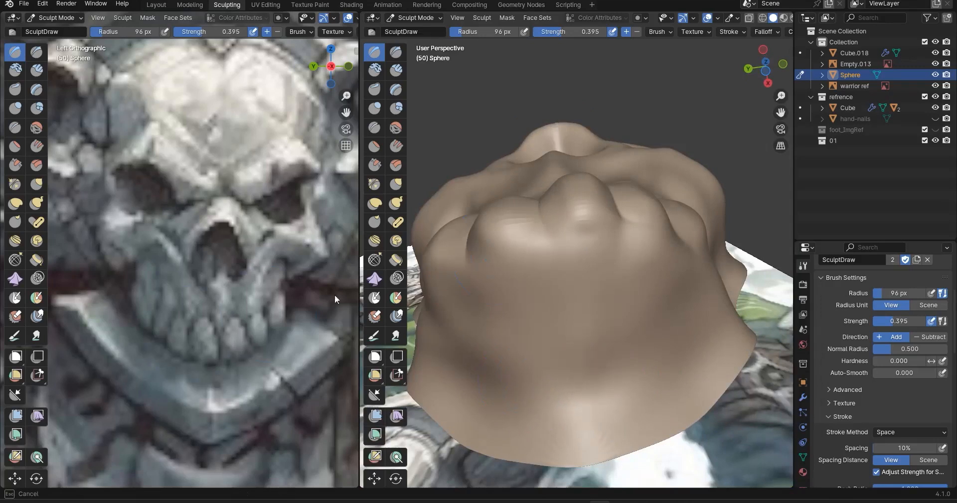
# Build up the surface of the skull's outermost upper tooth with the Draw brush
pyautogui.scroll(-4, 335, 299)
pyautogui.keyDown('shift'); pyautogui.moveTo(329, 299); pyautogui.dragTo(110, 309, button='middle'); pyautogui.keyUp('shift')
pyautogui.scroll(7, 199, 348)
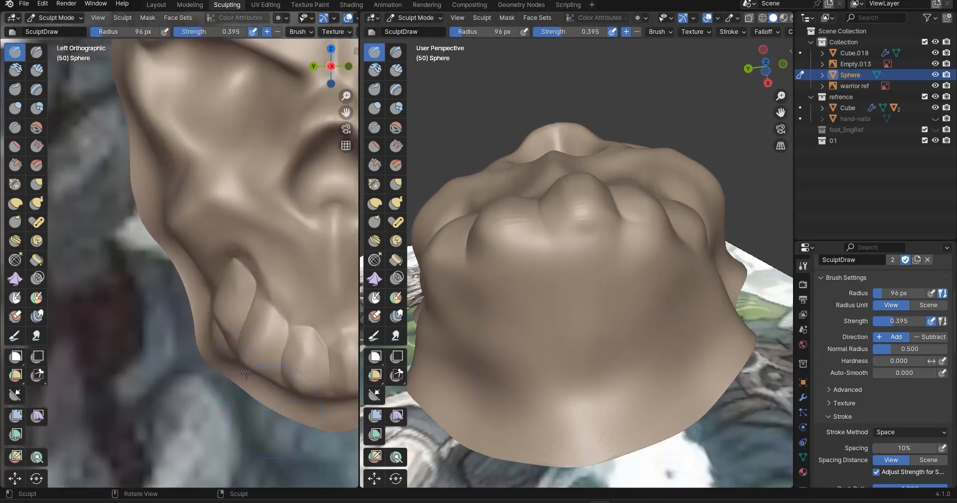
pyautogui.moveTo(418, 397); pyautogui.dragTo(607, 352, button='middle')
pyautogui.moveTo(523, 294); pyautogui.dragTo(485, 205, button='middle')
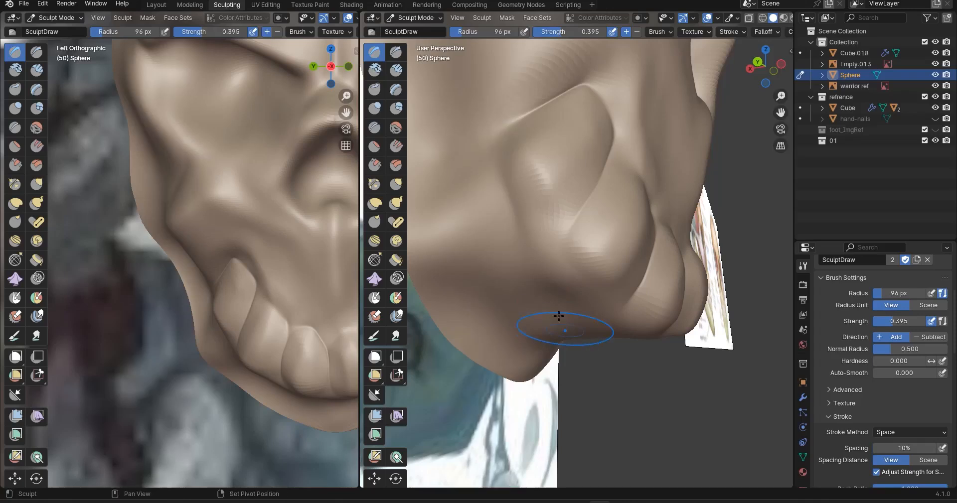
pyautogui.moveTo(529, 210)
pyautogui.mouseDown()
pyautogui.moveTo(510, 167)
pyautogui.moveTo(530, 210)
pyautogui.moveTo(530, 161)
pyautogui.mouseUp()
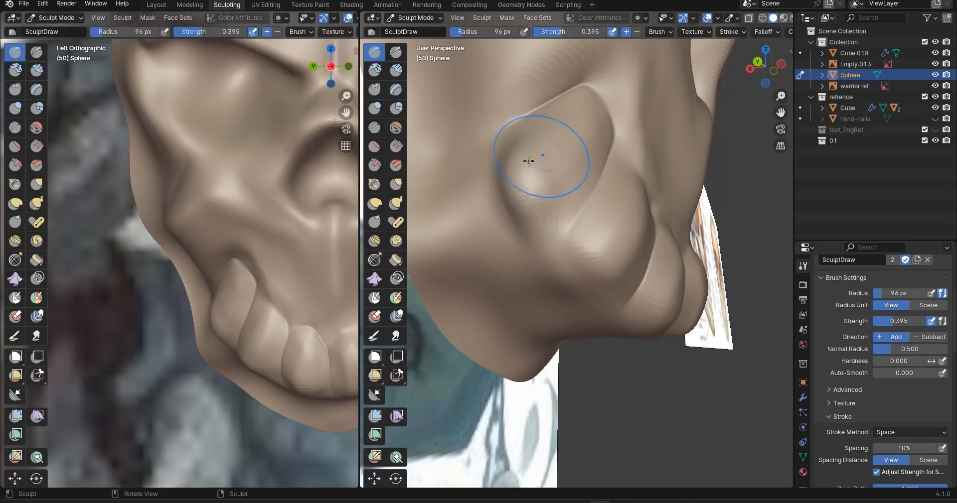
# Carve into the underside of the front teeth with the Draw brush in subtract mode
pyautogui.scroll(1, 610, 270)
pyautogui.scroll(-4, 224, 306)
pyautogui.keyDown('shift'); pyautogui.moveTo(229, 310); pyautogui.dragTo(184, 311, button='middle'); pyautogui.keyUp('shift')
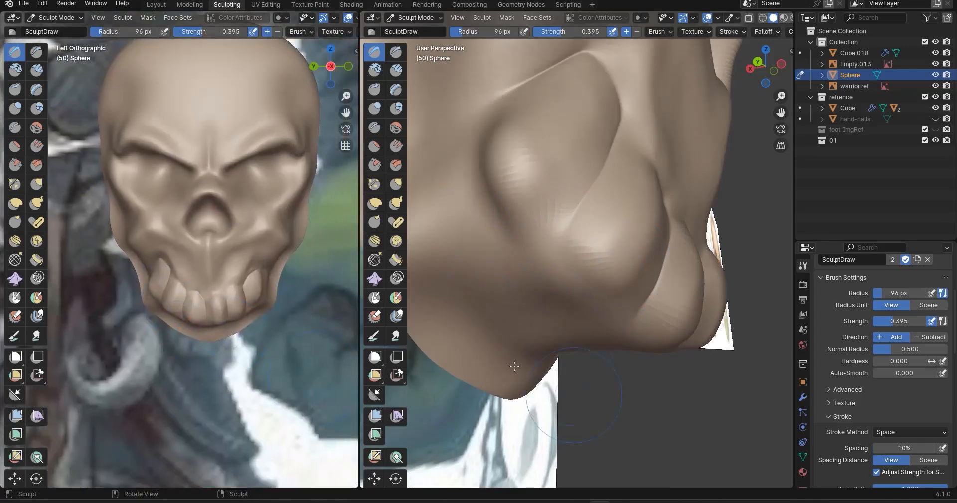
pyautogui.moveTo(678, 364)
pyautogui.mouseDown(button='middle')
pyautogui.moveTo(605, 364)
pyautogui.moveTo(680, 349)
pyautogui.moveTo(537, 306)
pyautogui.moveTo(525, 268)
pyautogui.mouseUp(button='middle')
pyautogui.moveTo(615, 263)
pyautogui.keyDown('ctrl'); pyautogui.mouseDown()
pyautogui.moveTo(681, 265)
pyautogui.moveTo(553, 277)
pyautogui.moveTo(496, 270)
pyautogui.moveTo(637, 292)
pyautogui.mouseUp(); pyautogui.keyUp('ctrl')
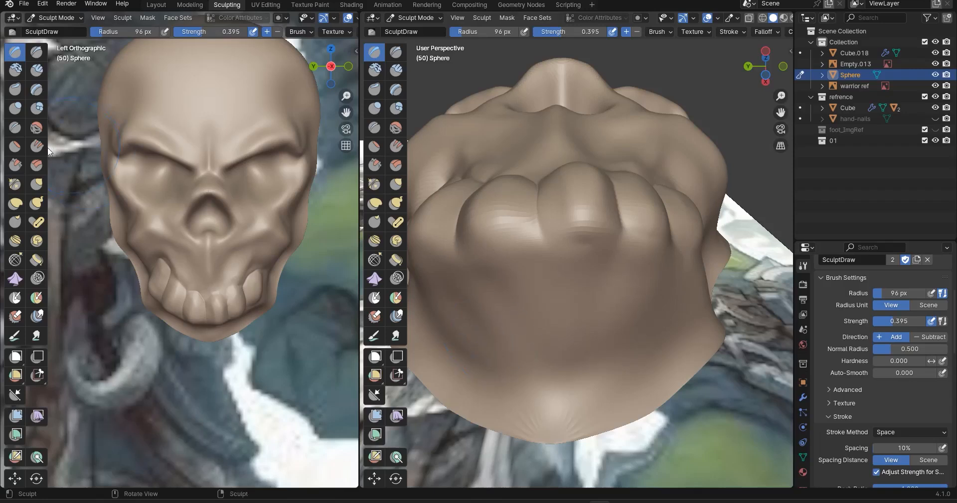
# Set the Smooth brush's strength to 0.800 and return to the Draw brush
pyautogui.click(37, 128)
pyautogui.moveTo(219, 31); pyautogui.dragTo(227, 32)
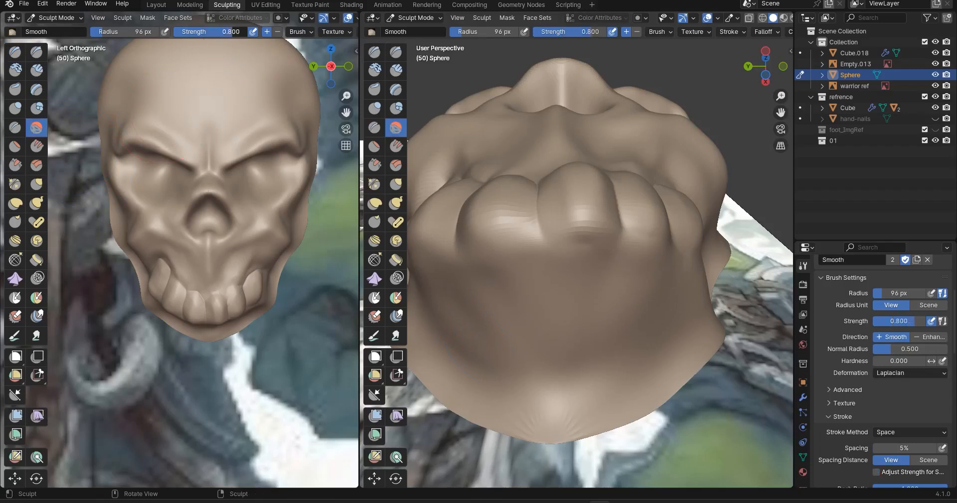
pyautogui.click(15, 52)
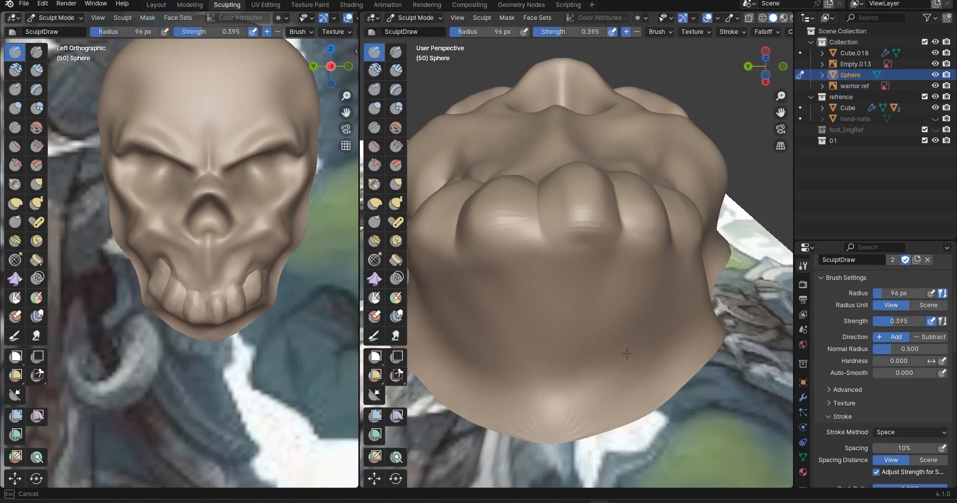
# Inspect the skull's teeth from the orthographic front and save the file
pyautogui.moveTo(532, 343); pyautogui.dragTo(570, 387, button='middle')
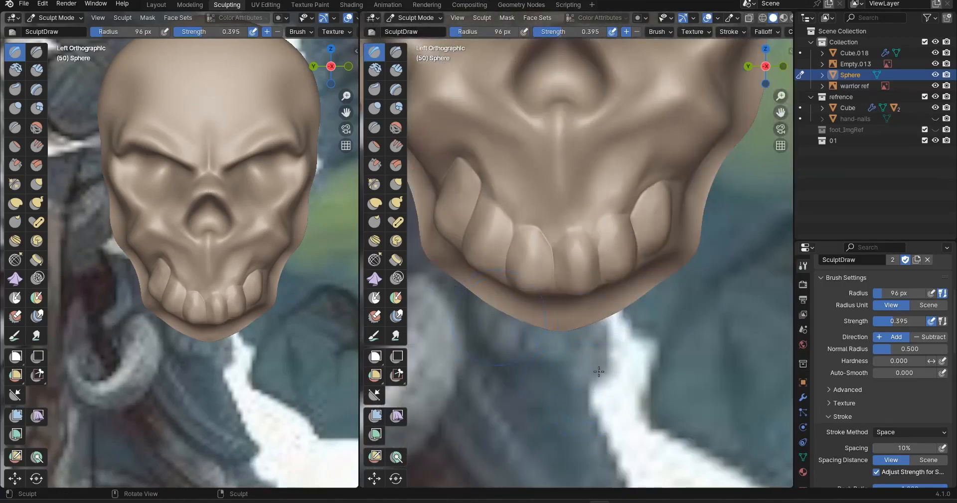
pyautogui.keyDown('shift'); pyautogui.moveTo(621, 278); pyautogui.dragTo(561, 308, button='middle'); pyautogui.keyUp('shift')
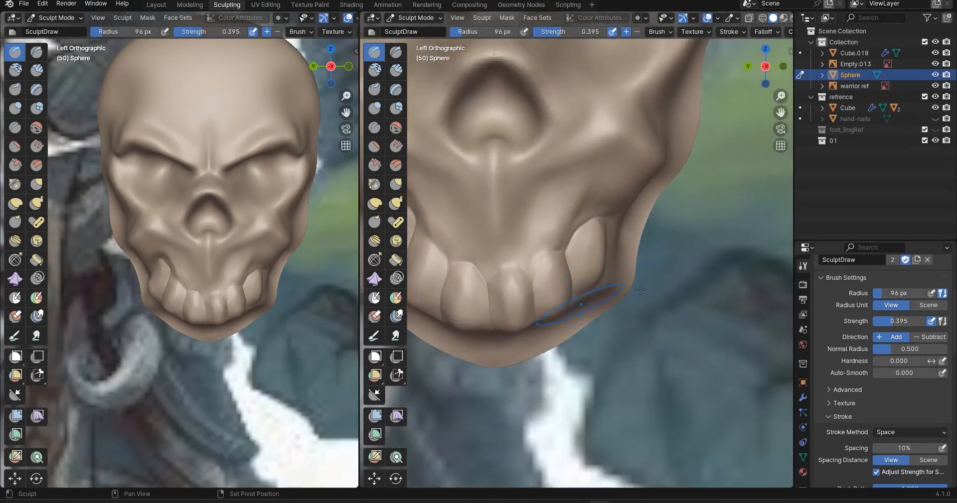
pyautogui.hotkey('ctrl', 's')
pyautogui.scroll(-2, 575, 227)
pyautogui.scroll(-1, 576, 227)
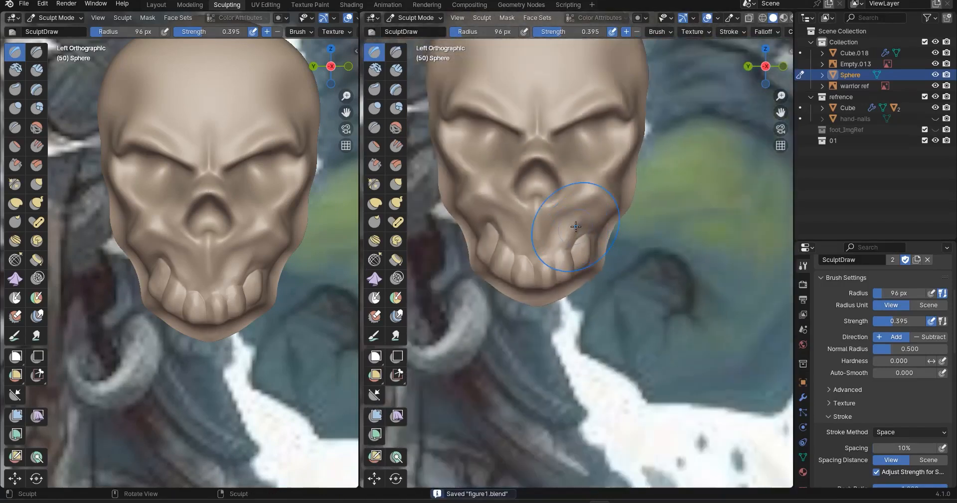
# Compare the teeth with the reference skull and set the Draw brush radius to 69 px
pyautogui.scroll(-2, 185, 280)
pyautogui.keyDown('shift'); pyautogui.moveTo(204, 311); pyautogui.dragTo(394, 295, button='middle'); pyautogui.keyUp('shift')
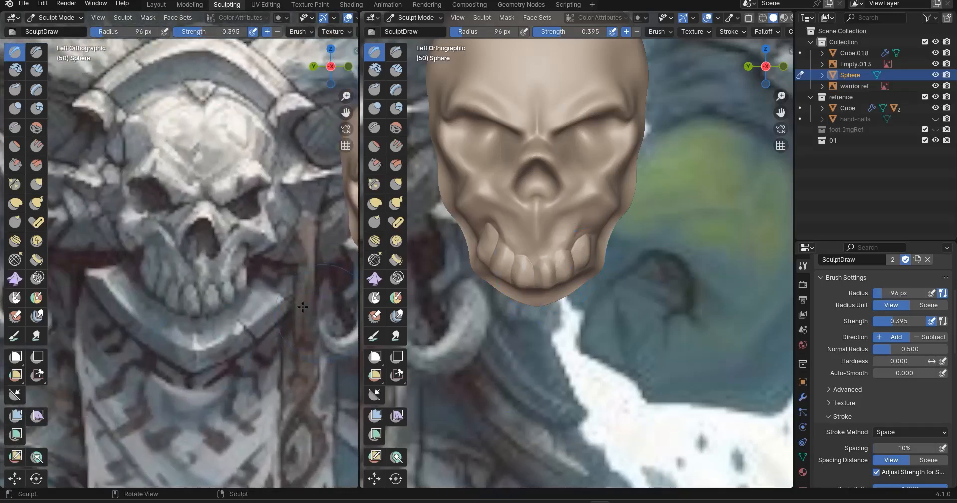
pyautogui.scroll(4, 302, 308)
pyautogui.scroll(6, 531, 285)
pyautogui.moveTo(505, 286); pyautogui.dragTo(667, 331, button='middle')
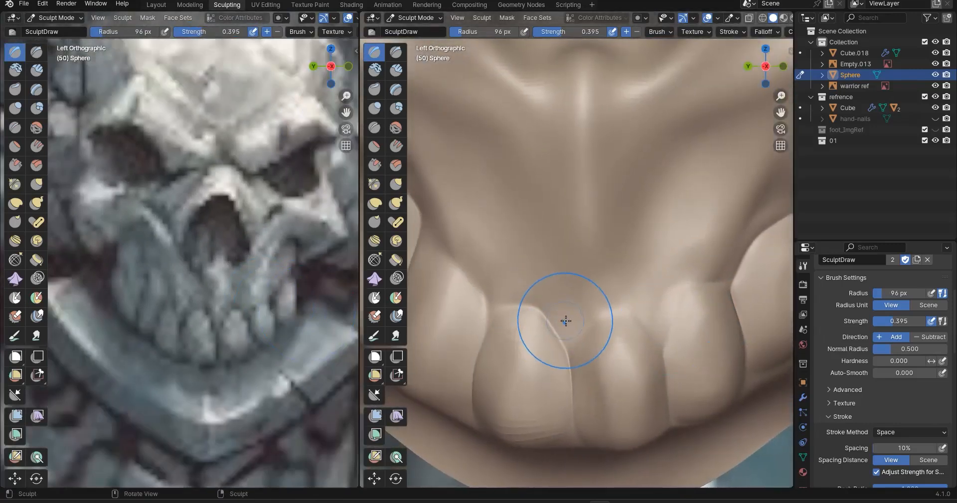
pyautogui.press('f')
pyautogui.click(558, 324)
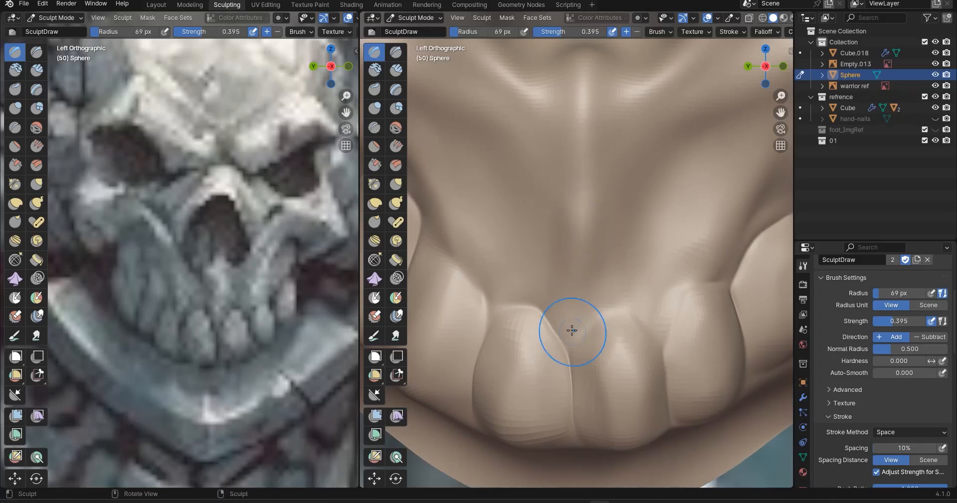
# Set the Draw brush radius to 100 px and sculpt root forms running up the gum above the central teeth
pyautogui.press('f')
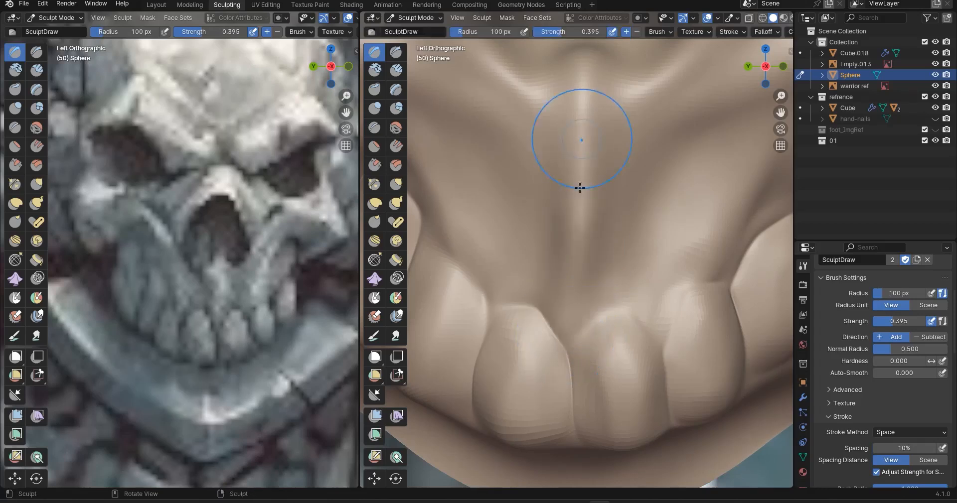
pyautogui.keyDown('shift'); pyautogui.moveTo(611, 265); pyautogui.dragTo(588, 277, button='middle'); pyautogui.keyUp('shift')
pyautogui.moveTo(631, 315); pyautogui.dragTo(628, 264)
pyautogui.moveTo(642, 318)
pyautogui.mouseDown()
pyautogui.moveTo(609, 155)
pyautogui.moveTo(609, 169)
pyautogui.mouseUp()
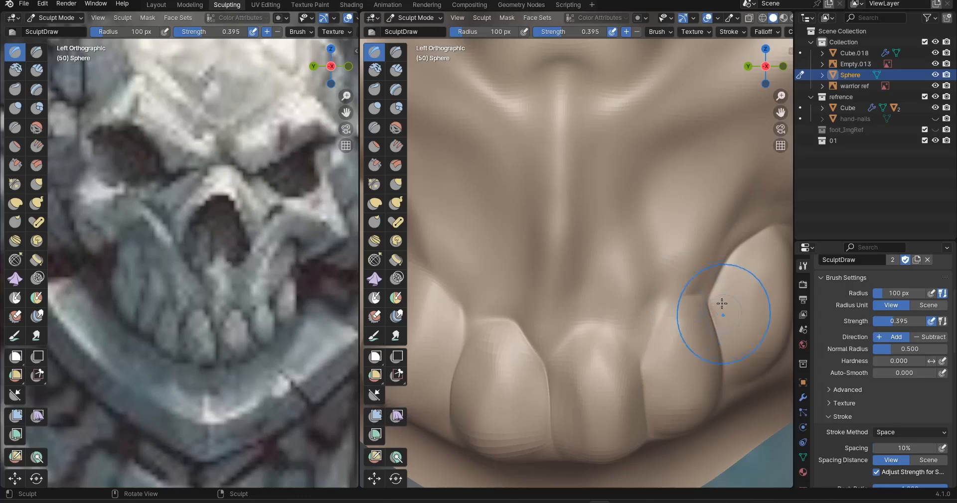
# Sculpt vertical root forms above the teeth beside the centre and smooth them into the gum
pyautogui.keyDown('shift'); pyautogui.moveTo(729, 283); pyautogui.dragTo(626, 294, button='middle'); pyautogui.keyUp('shift')
pyautogui.moveTo(588, 241)
pyautogui.mouseDown()
pyautogui.moveTo(577, 220)
pyautogui.moveTo(564, 250)
pyautogui.mouseUp()
pyautogui.moveTo(522, 326); pyautogui.dragTo(517, 138)
pyautogui.keyDown('shift'); pyautogui.moveTo(555, 311); pyautogui.dragTo(538, 157); pyautogui.keyUp('shift')
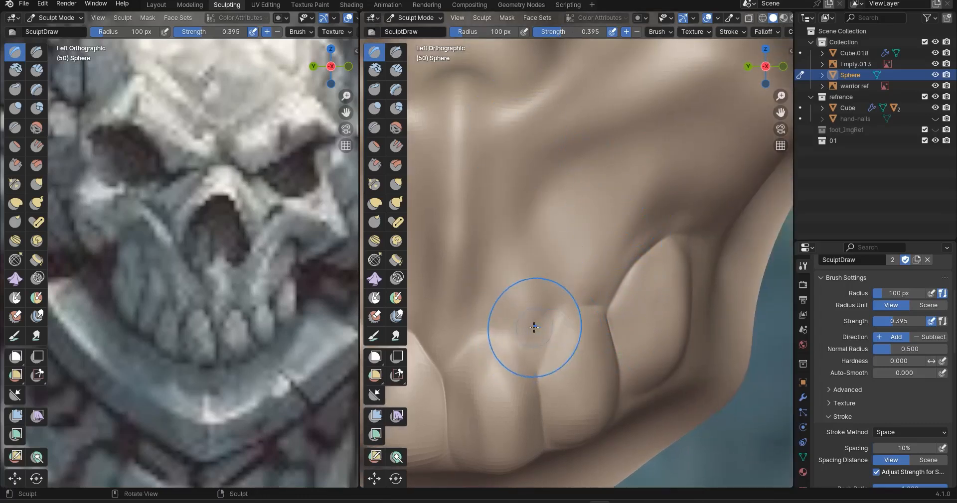
pyautogui.keyDown('shift'); pyautogui.moveTo(534, 327); pyautogui.dragTo(545, 170); pyautogui.keyUp('shift')
pyautogui.moveTo(516, 327)
pyautogui.keyDown('shift'); pyautogui.mouseDown()
pyautogui.moveTo(498, 273)
pyautogui.moveTo(499, 282)
pyautogui.mouseUp(); pyautogui.keyUp('shift')
pyautogui.moveTo(464, 112)
pyautogui.keyDown('shift'); pyautogui.mouseDown()
pyautogui.moveTo(466, 85)
pyautogui.moveTo(425, 243)
pyautogui.mouseUp(); pyautogui.keyUp('shift')
# Sculpt long root forms above the side teeth on the opposite half of the jaw
pyautogui.moveTo(499, 239)
pyautogui.keyDown('shift'); pyautogui.mouseDown(button='middle')
pyautogui.moveTo(608, 237)
pyautogui.moveTo(720, 219)
pyautogui.mouseUp(button='middle'); pyautogui.keyUp('shift')
pyautogui.moveTo(598, 303); pyautogui.dragTo(616, 119)
pyautogui.moveTo(587, 276); pyautogui.dragTo(625, 117)
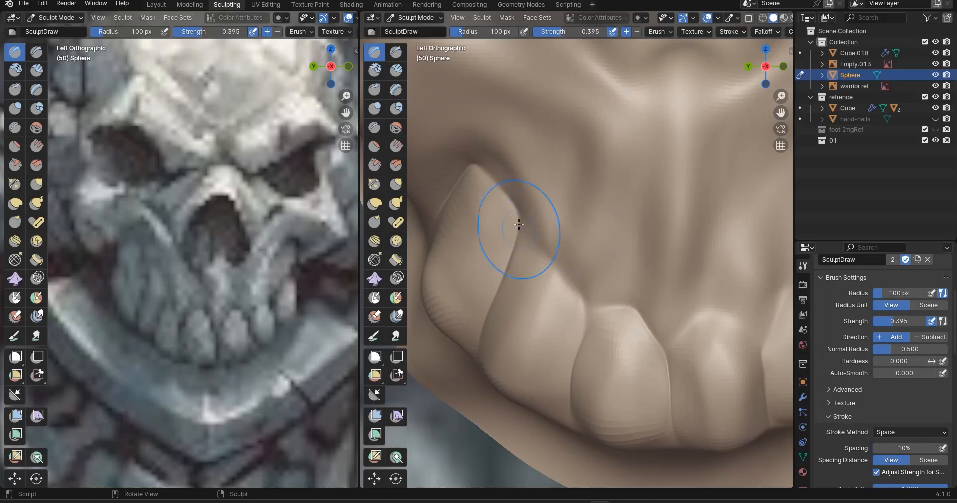
pyautogui.moveTo(518, 230); pyautogui.dragTo(563, 75)
pyautogui.moveTo(530, 195); pyautogui.dragTo(517, 155)
pyautogui.moveTo(534, 212)
pyautogui.mouseDown()
pyautogui.moveTo(509, 159)
pyautogui.moveTo(521, 166)
pyautogui.mouseUp()
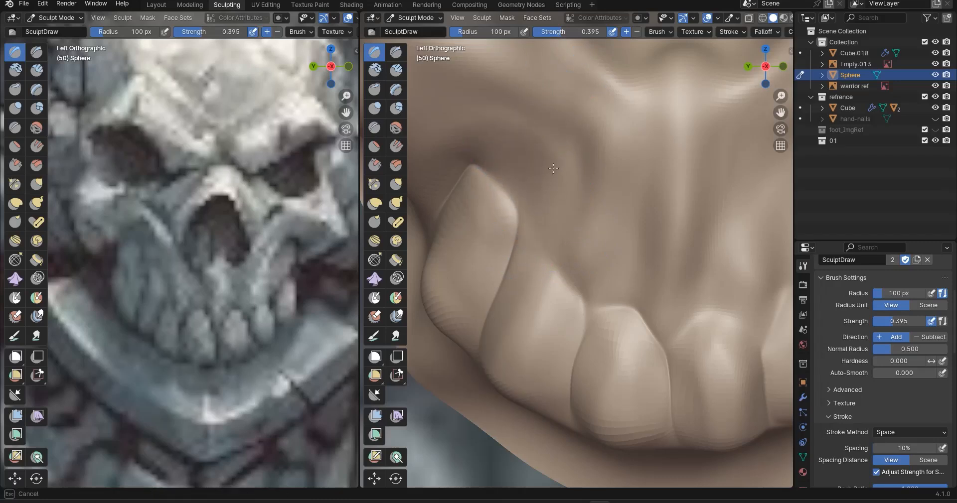
# Define the root transition along the inner edge of the outermost tooth with repeated upward Draw strokes
pyautogui.moveTo(530, 223)
pyautogui.mouseDown()
pyautogui.moveTo(543, 133)
pyautogui.moveTo(530, 158)
pyautogui.moveTo(525, 131)
pyautogui.mouseUp()
pyautogui.moveTo(533, 210); pyautogui.dragTo(527, 120)
pyautogui.moveTo(537, 202); pyautogui.dragTo(517, 102)
pyautogui.moveTo(536, 189); pyautogui.dragTo(509, 86)
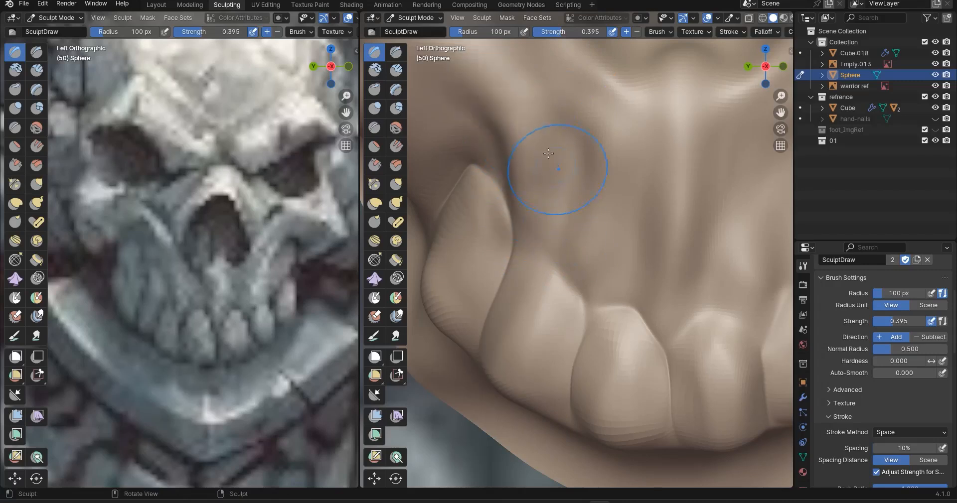
# Refine the root ridges and grooves in the gum above the central tooth and the second tooth from the side
pyautogui.scroll(-4, 636, 238)
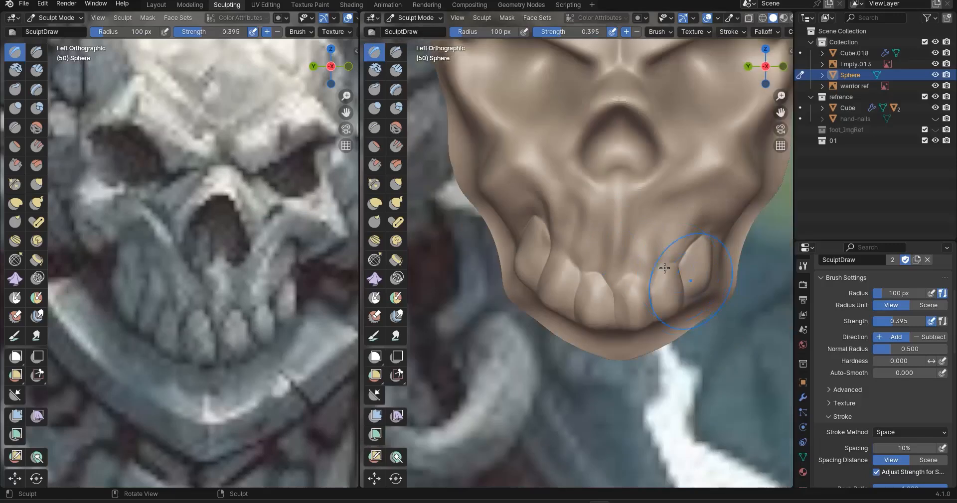
pyautogui.scroll(6, 609, 197)
pyautogui.scroll(-3, 614, 177)
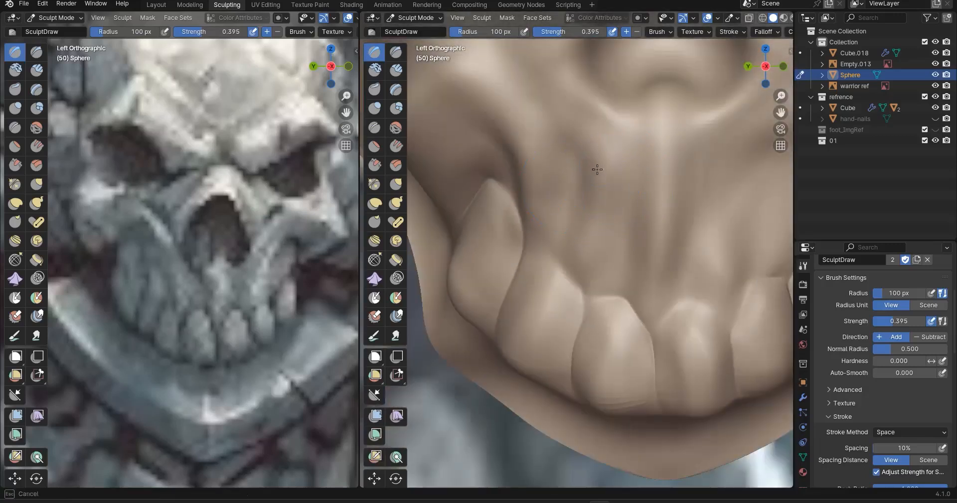
pyautogui.scroll(1, 656, 182)
pyautogui.scroll(-2, 675, 214)
pyautogui.scroll(3, 656, 231)
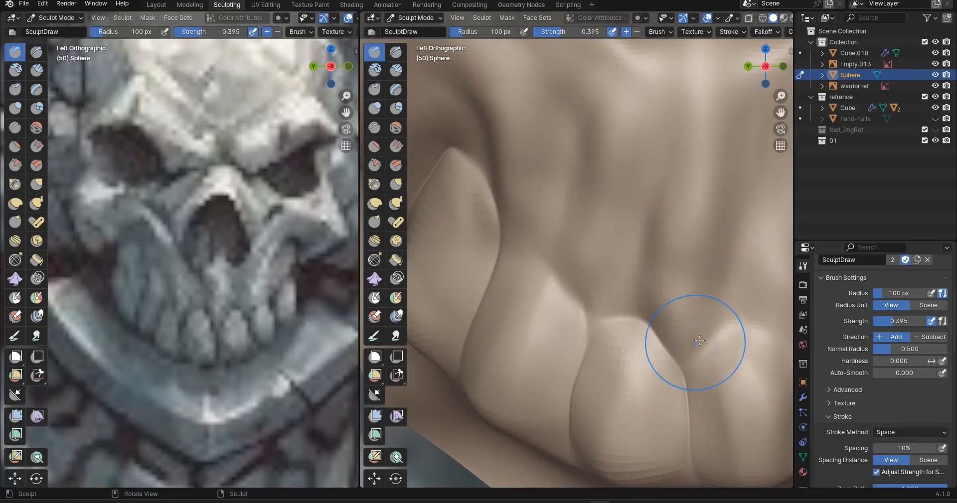
pyautogui.moveTo(728, 305); pyautogui.dragTo(719, 174)
pyautogui.moveTo(704, 294)
pyautogui.mouseDown()
pyautogui.moveTo(684, 312)
pyautogui.moveTo(695, 188)
pyautogui.moveTo(717, 131)
pyautogui.mouseUp()
pyautogui.moveTo(724, 183); pyautogui.dragTo(730, 146)
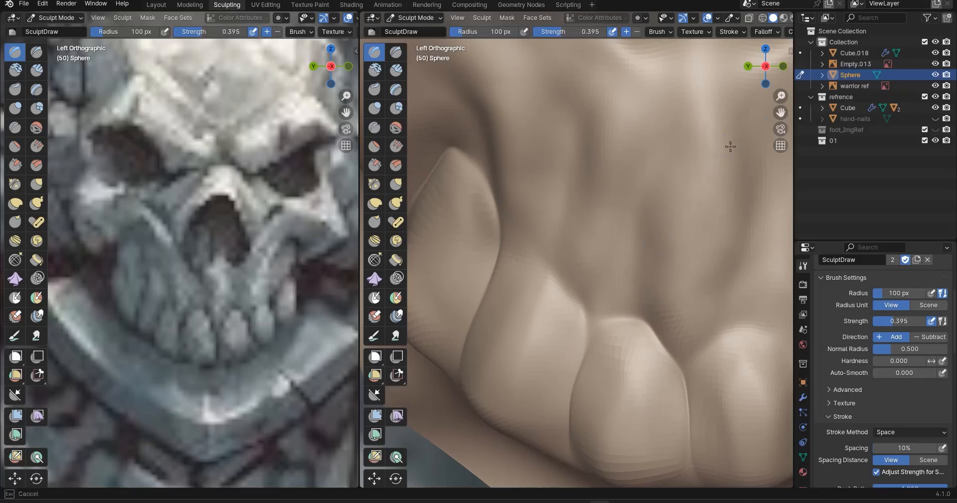
pyautogui.moveTo(582, 217); pyautogui.dragTo(583, 247)
pyautogui.moveTo(603, 156); pyautogui.dragTo(591, 262)
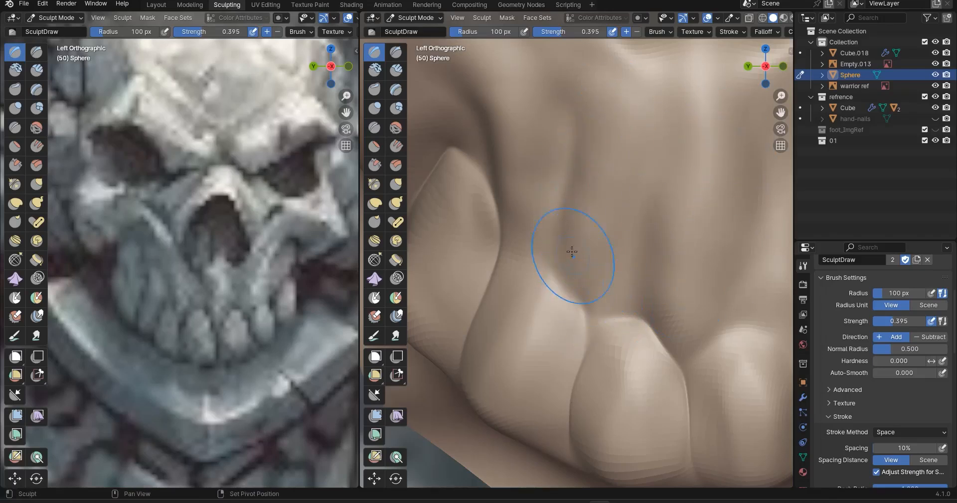
# Sharpen the edges between the outermost tooth and its neighbours with the Crease brush at strength 0.208
pyautogui.click(15, 128)
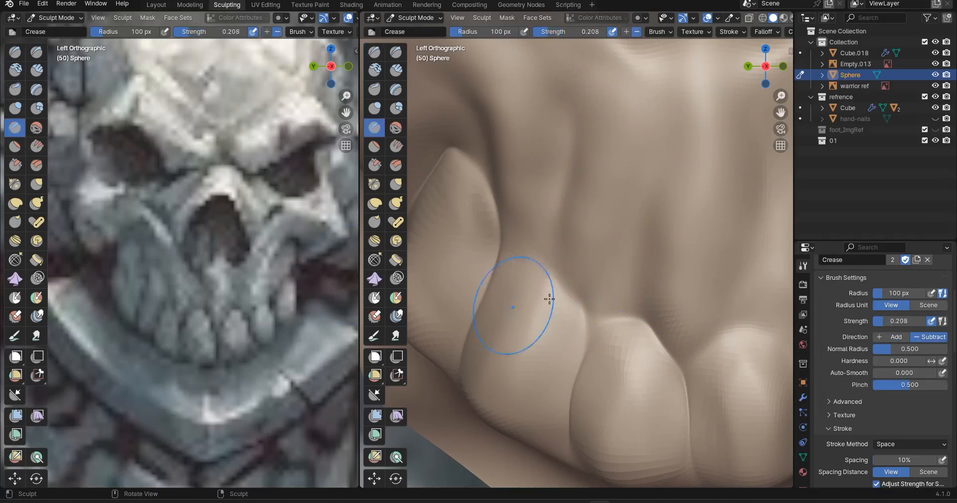
pyautogui.moveTo(519, 310); pyautogui.dragTo(610, 311, button='middle')
pyautogui.moveTo(610, 312); pyautogui.dragTo(587, 297)
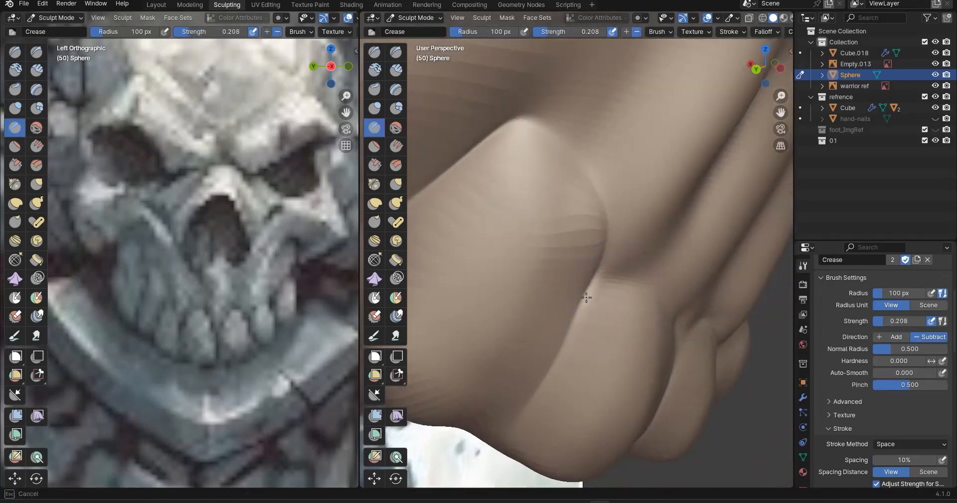
pyautogui.moveTo(654, 338); pyautogui.dragTo(603, 325, button='middle')
pyautogui.moveTo(511, 310)
pyautogui.mouseDown()
pyautogui.moveTo(549, 289)
pyautogui.moveTo(629, 361)
pyautogui.mouseUp()
pyautogui.moveTo(630, 361)
pyautogui.mouseDown(button='middle')
pyautogui.moveTo(603, 329)
pyautogui.moveTo(603, 302)
pyautogui.mouseUp(button='middle')
pyautogui.moveTo(604, 302); pyautogui.dragTo(598, 324)
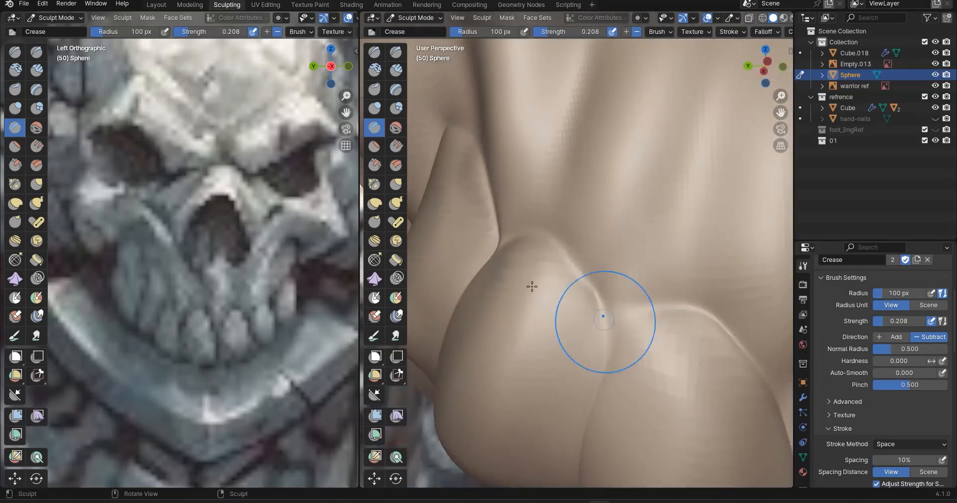
# Extend the creases down the gaps between the side teeth
pyautogui.moveTo(471, 238); pyautogui.dragTo(543, 284, button='middle')
pyautogui.keyDown('shift'); pyautogui.moveTo(522, 187); pyautogui.dragTo(574, 245, button='middle'); pyautogui.keyUp('shift')
pyautogui.moveTo(590, 235)
pyautogui.mouseDown()
pyautogui.moveTo(522, 166)
pyautogui.moveTo(476, 197)
pyautogui.moveTo(600, 295)
pyautogui.moveTo(596, 399)
pyautogui.mouseUp()
pyautogui.moveTo(596, 399)
pyautogui.mouseDown(button='middle')
pyautogui.moveTo(609, 316)
pyautogui.moveTo(635, 292)
pyautogui.moveTo(626, 284)
pyautogui.mouseUp(button='middle')
pyautogui.moveTo(636, 236); pyautogui.dragTo(611, 344)
pyautogui.moveTo(626, 332); pyautogui.dragTo(577, 343, button='middle')
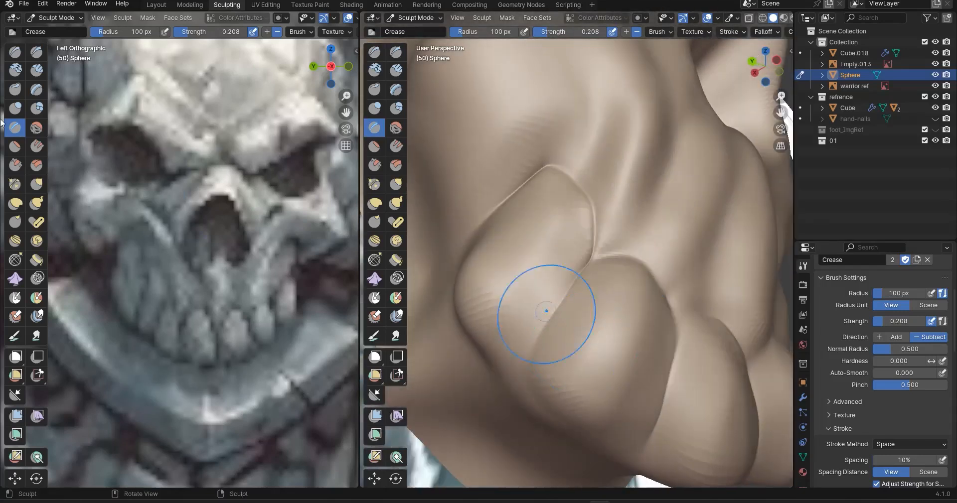
# Tighten the outer edge of the outermost tooth with the Pinch/Magnify brush at strength 0.500
pyautogui.click(15, 184)
pyautogui.moveTo(451, 326); pyautogui.dragTo(492, 353)
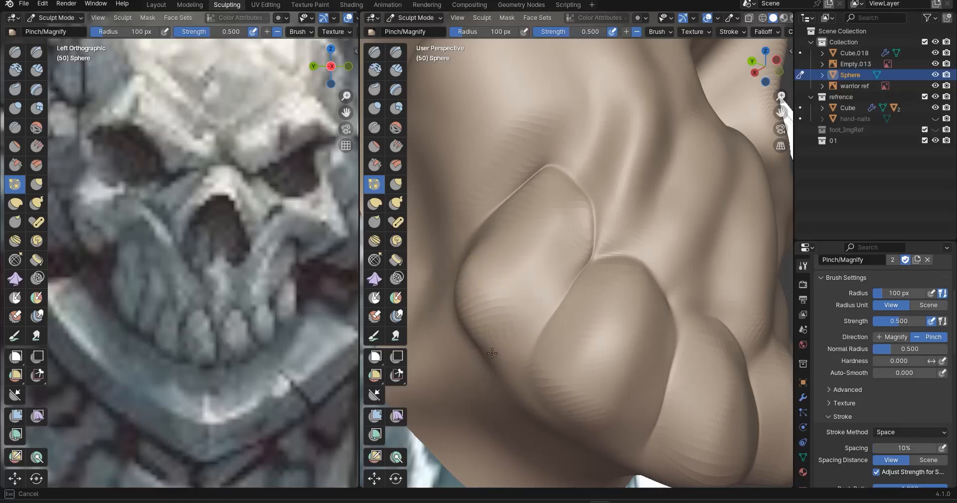
pyautogui.moveTo(462, 271)
pyautogui.mouseDown()
pyautogui.moveTo(496, 352)
pyautogui.moveTo(492, 368)
pyautogui.mouseUp()
pyautogui.moveTo(492, 368)
pyautogui.mouseDown(button='middle')
pyautogui.moveTo(492, 377)
pyautogui.moveTo(481, 297)
pyautogui.mouseUp(button='middle')
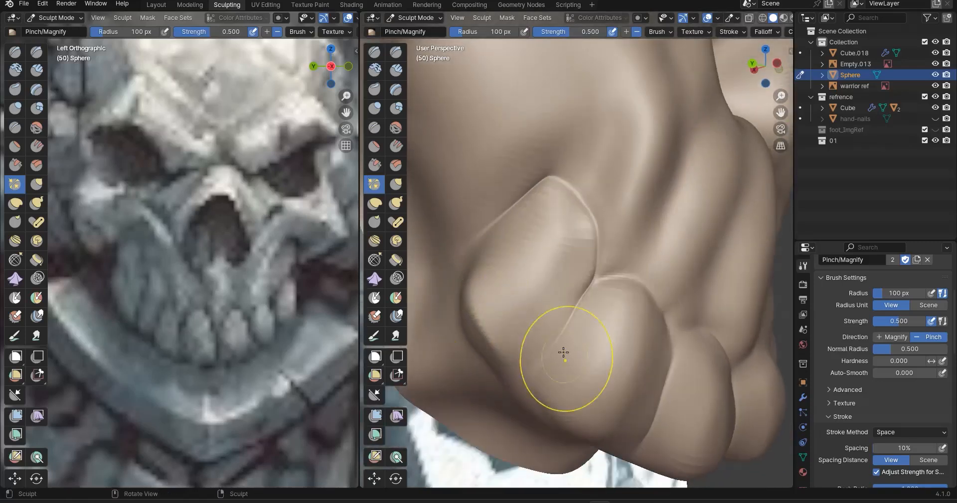
pyautogui.moveTo(563, 356); pyautogui.dragTo(561, 348, button='middle')
# Deepen the gap between the outermost tooth and the adjacent tooth with the Crease brush
pyautogui.click(15, 127)
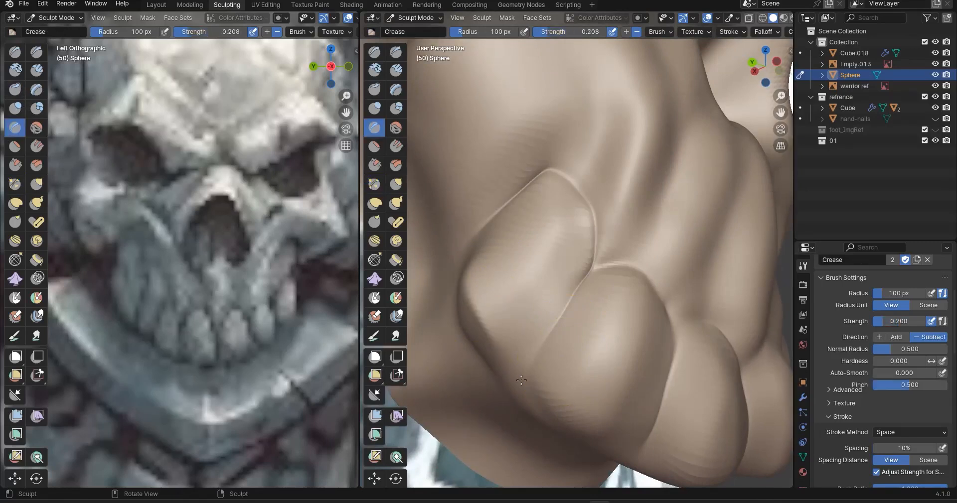
pyautogui.scroll(2, 489, 417)
pyautogui.moveTo(489, 417)
pyautogui.mouseDown()
pyautogui.moveTo(560, 303)
pyautogui.moveTo(593, 302)
pyautogui.moveTo(476, 444)
pyautogui.mouseUp()
pyautogui.moveTo(476, 444)
pyautogui.mouseDown(button='middle')
pyautogui.moveTo(547, 382)
pyautogui.moveTo(609, 402)
pyautogui.moveTo(596, 369)
pyautogui.mouseUp(button='middle')
pyautogui.hotkey('ctrl', 'z')
pyautogui.keyDown('shift'); pyautogui.moveTo(596, 369); pyautogui.dragTo(672, 305, button='middle'); pyautogui.keyUp('shift')
pyautogui.scroll(1, 606, 278)
pyautogui.moveTo(635, 259); pyautogui.dragTo(579, 345)
pyautogui.moveTo(644, 226); pyautogui.dragTo(588, 353)
# Add volume to the body of the outermost tooth with the Draw brush
pyautogui.click(17, 52)
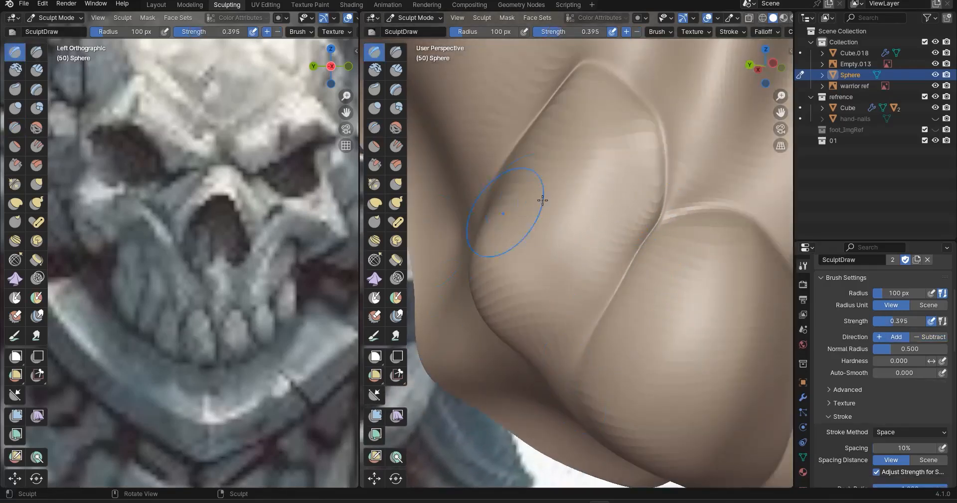
pyautogui.scroll(-1, 574, 230)
pyautogui.moveTo(573, 249); pyautogui.dragTo(550, 303)
pyautogui.moveTo(569, 233); pyautogui.dragTo(538, 288)
pyautogui.moveTo(561, 195)
pyautogui.mouseDown()
pyautogui.moveTo(526, 282)
pyautogui.moveTo(570, 222)
pyautogui.mouseUp()
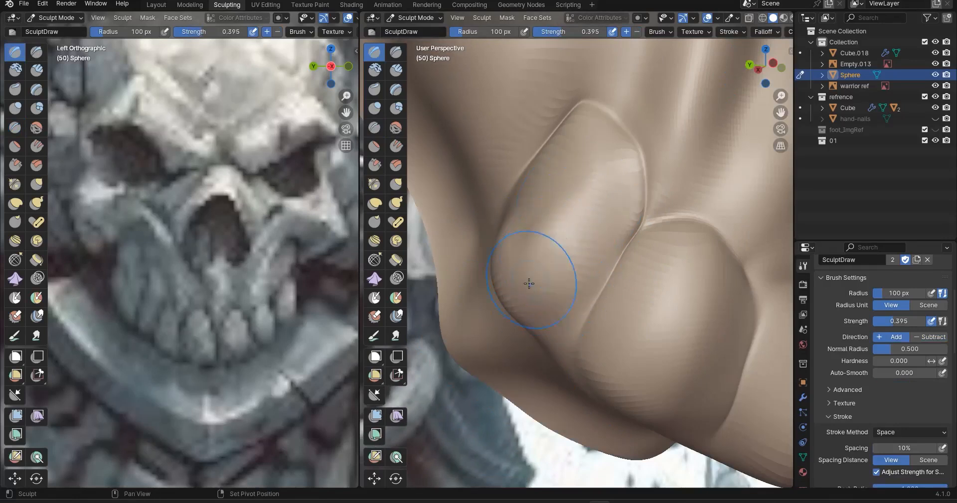
# Carve the gap between the two outermost teeth with subtractive Draw strokes and smooth the result
pyautogui.moveTo(526, 346)
pyautogui.mouseDown(button='middle')
pyautogui.moveTo(608, 321)
pyautogui.moveTo(612, 310)
pyautogui.mouseUp(button='middle')
pyautogui.moveTo(623, 308)
pyautogui.keyDown('ctrl'); pyautogui.mouseDown()
pyautogui.moveTo(575, 339)
pyautogui.moveTo(557, 370)
pyautogui.moveTo(592, 357)
pyautogui.moveTo(541, 394)
pyautogui.mouseUp(); pyautogui.keyUp('ctrl')
pyautogui.moveTo(637, 278)
pyautogui.keyDown('ctrl'); pyautogui.mouseDown()
pyautogui.moveTo(577, 327)
pyautogui.moveTo(548, 369)
pyautogui.mouseUp(); pyautogui.keyUp('ctrl')
pyautogui.keyDown('ctrl'); pyautogui.moveTo(662, 244); pyautogui.dragTo(580, 349); pyautogui.keyUp('ctrl')
pyautogui.moveTo(639, 316)
pyautogui.keyDown('shift'); pyautogui.mouseDown()
pyautogui.moveTo(526, 387)
pyautogui.moveTo(519, 411)
pyautogui.mouseUp(); pyautogui.keyUp('shift')
pyautogui.keyDown('shift'); pyautogui.moveTo(544, 333); pyautogui.dragTo(564, 329); pyautogui.keyUp('shift')
# Compare the full row of teeth and sculpt the underside of the gap between the outermost teeth
pyautogui.moveTo(616, 319); pyautogui.dragTo(585, 373, button='middle')
pyautogui.scroll(-2, 269, 322)
pyautogui.scroll(2, 266, 321)
pyautogui.moveTo(181, 320)
pyautogui.keyDown('shift'); pyautogui.mouseDown(button='middle')
pyautogui.moveTo(145, 294)
pyautogui.moveTo(11, 288)
pyautogui.moveTo(220, 317)
pyautogui.mouseUp(button='middle'); pyautogui.keyUp('shift')
pyautogui.scroll(-6, 150, 294)
pyautogui.scroll(7, 195, 292)
pyautogui.keyDown('shift'); pyautogui.moveTo(532, 312); pyautogui.dragTo(468, 216, button='middle'); pyautogui.keyUp('shift')
pyautogui.moveTo(553, 270); pyautogui.dragTo(651, 165, button='middle')
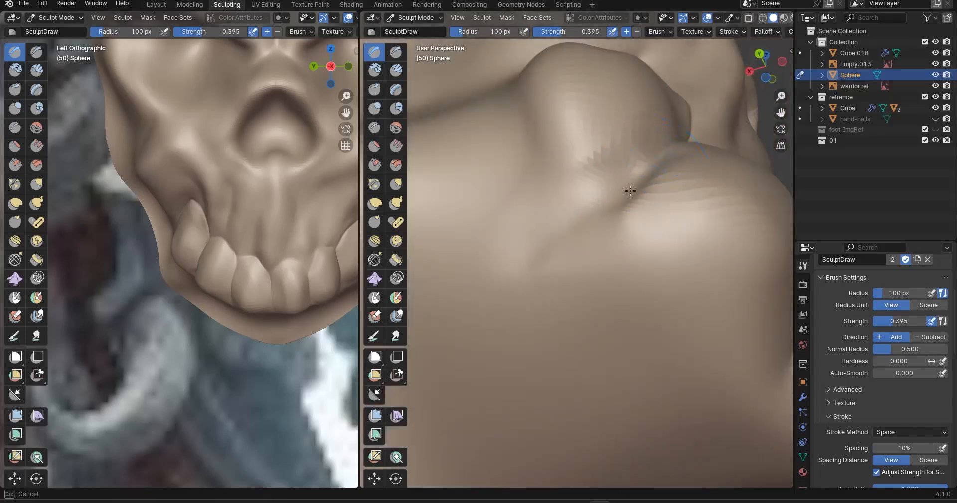
pyautogui.moveTo(630, 191); pyautogui.dragTo(647, 175)
pyautogui.scroll(-2, 626, 284)
pyautogui.moveTo(626, 284); pyautogui.dragTo(556, 269, button='middle')
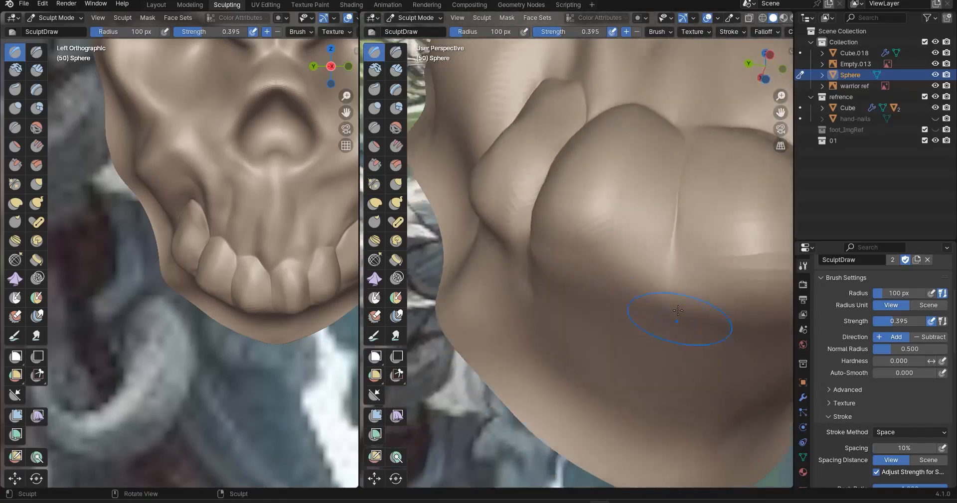
# Sculpt the lower end of the gap between two front teeth with repeated downward Draw strokes
pyautogui.moveTo(678, 311); pyautogui.dragTo(677, 290, button='middle')
pyautogui.moveTo(675, 246)
pyautogui.mouseDown()
pyautogui.moveTo(672, 320)
pyautogui.moveTo(671, 299)
pyautogui.mouseUp()
pyautogui.moveTo(676, 231); pyautogui.dragTo(671, 311)
pyautogui.moveTo(677, 230); pyautogui.dragTo(671, 312)
pyautogui.scroll(2, 636, 284)
pyautogui.keyDown('shift'); pyautogui.moveTo(679, 292); pyautogui.dragTo(487, 306, button='middle'); pyautogui.keyUp('shift')
pyautogui.scroll(2, 633, 310)
pyautogui.keyDown('shift'); pyautogui.moveTo(633, 309); pyautogui.dragTo(578, 286, button='middle'); pyautogui.keyUp('shift')
pyautogui.moveTo(616, 188)
pyautogui.mouseDown()
pyautogui.moveTo(617, 178)
pyautogui.moveTo(590, 361)
pyautogui.moveTo(619, 284)
pyautogui.moveTo(620, 299)
pyautogui.mouseUp()
# Extend the groove between the neighbouring teeth below their tips onto the jaw with Draw strokes
pyautogui.scroll(-4, 624, 293)
pyautogui.moveTo(624, 293); pyautogui.dragTo(539, 304, button='middle')
pyautogui.moveTo(608, 202); pyautogui.dragTo(642, 272)
pyautogui.moveTo(605, 198); pyautogui.dragTo(636, 259)
pyautogui.scroll(2, 618, 220)
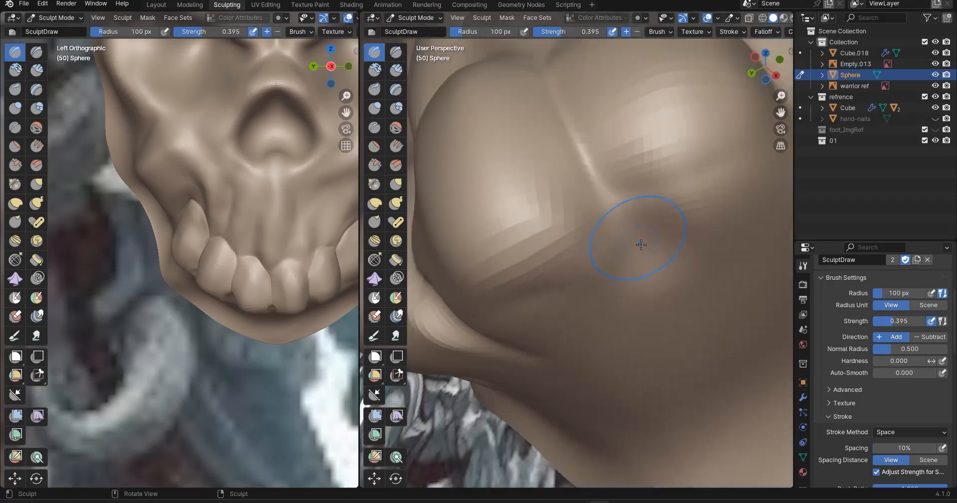
pyautogui.moveTo(623, 198); pyautogui.dragTo(641, 250)
pyautogui.moveTo(609, 169); pyautogui.dragTo(643, 239)
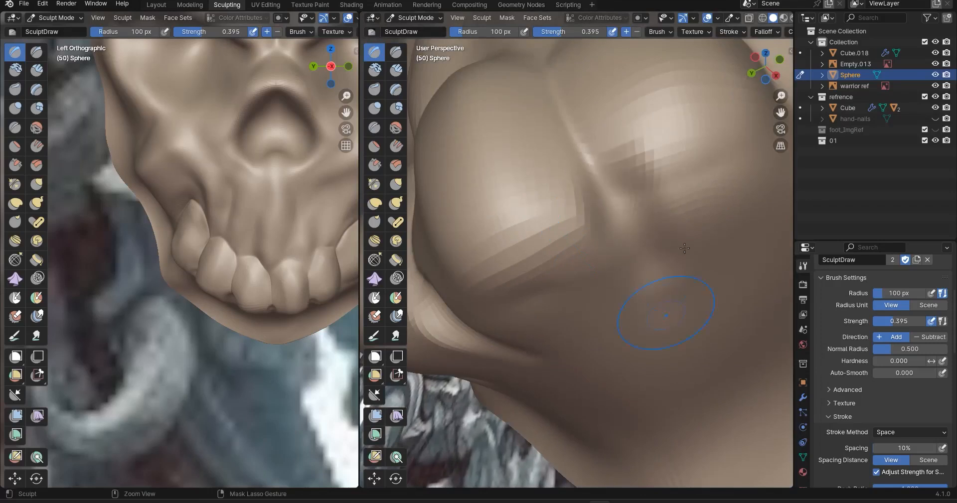
# Define the lower ends of the remaining gaps between the side teeth with short Draw strokes
pyautogui.keyDown('shift'); pyautogui.moveTo(683, 248); pyautogui.dragTo(544, 297, button='middle'); pyautogui.keyUp('shift')
pyautogui.moveTo(528, 214)
pyautogui.mouseDown()
pyautogui.moveTo(553, 295)
pyautogui.moveTo(531, 228)
pyautogui.mouseUp()
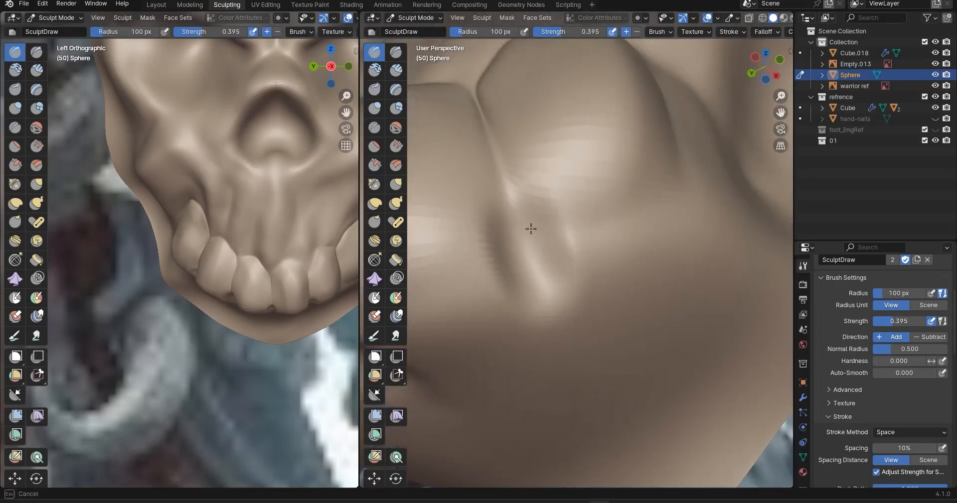
pyautogui.scroll(-4, 679, 244)
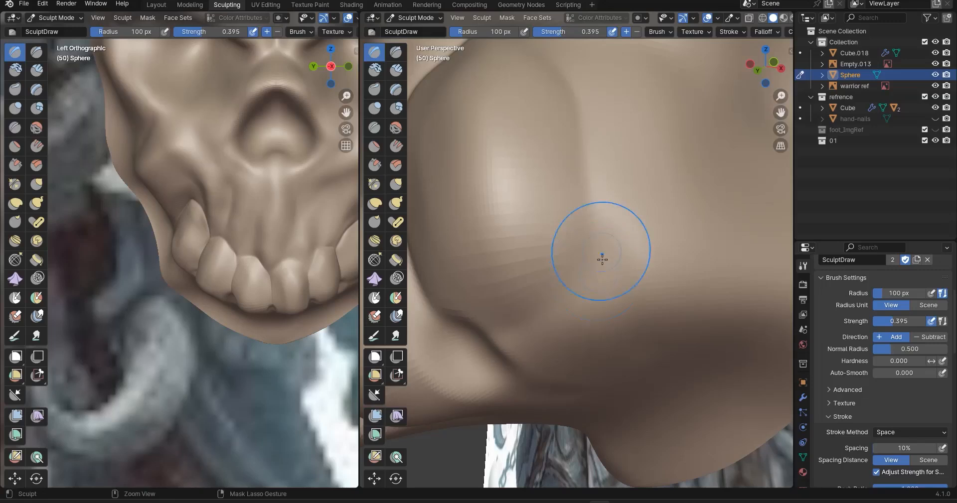
pyautogui.scroll(3, 238, 303)
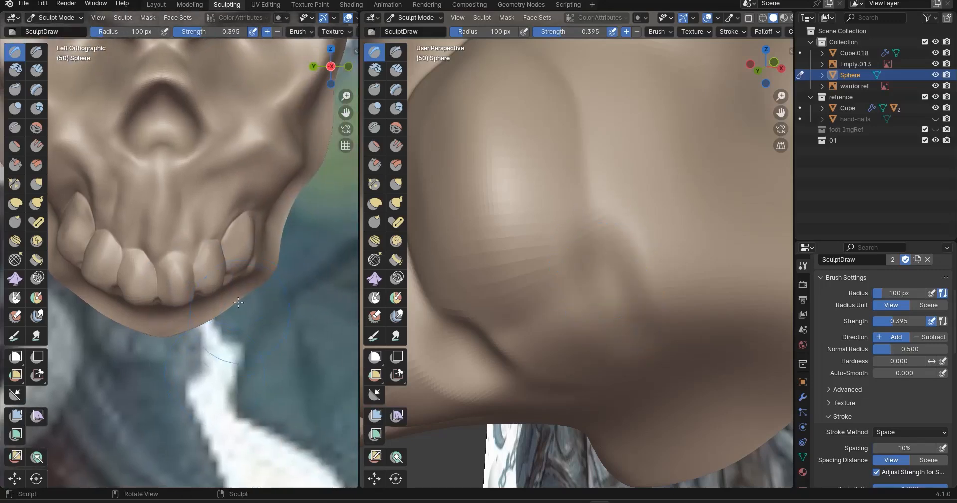
pyautogui.scroll(-4, 571, 277)
pyautogui.moveTo(567, 279); pyautogui.dragTo(618, 261, button='middle')
pyautogui.scroll(2, 618, 261)
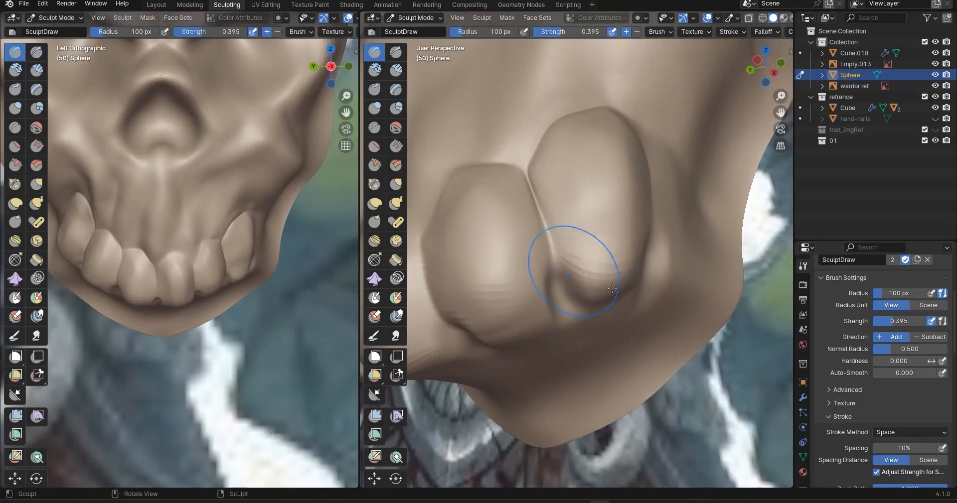
pyautogui.moveTo(595, 245); pyautogui.dragTo(607, 275, button='middle')
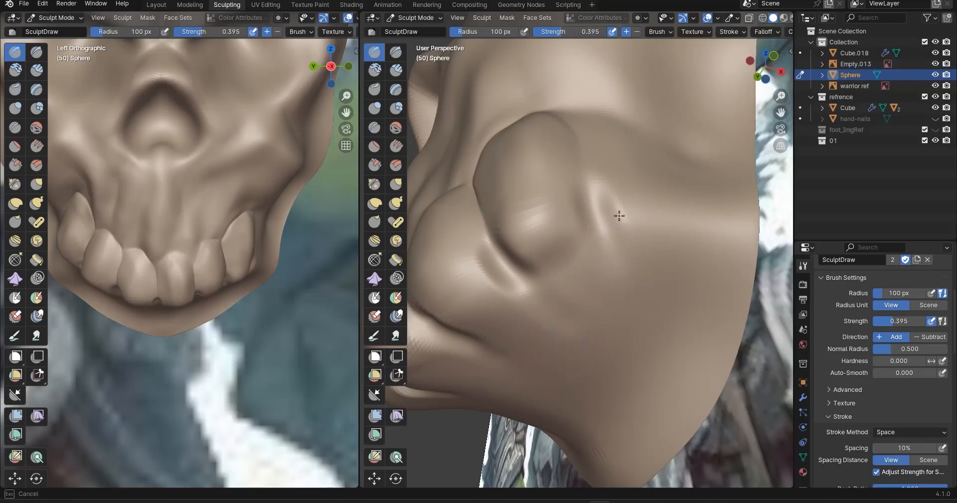
pyautogui.moveTo(613, 238); pyautogui.dragTo(617, 223)
# Examine the teeth from below and from the front, and study the skull teeth in the warrior reference image
pyautogui.moveTo(481, 301)
pyautogui.keyDown('shift'); pyautogui.mouseDown(button='middle')
pyautogui.moveTo(645, 274)
pyautogui.moveTo(661, 247)
pyautogui.mouseUp(button='middle'); pyautogui.keyUp('shift')
pyautogui.scroll(-2, 645, 274)
pyautogui.moveTo(579, 337); pyautogui.dragTo(538, 322, button='middle')
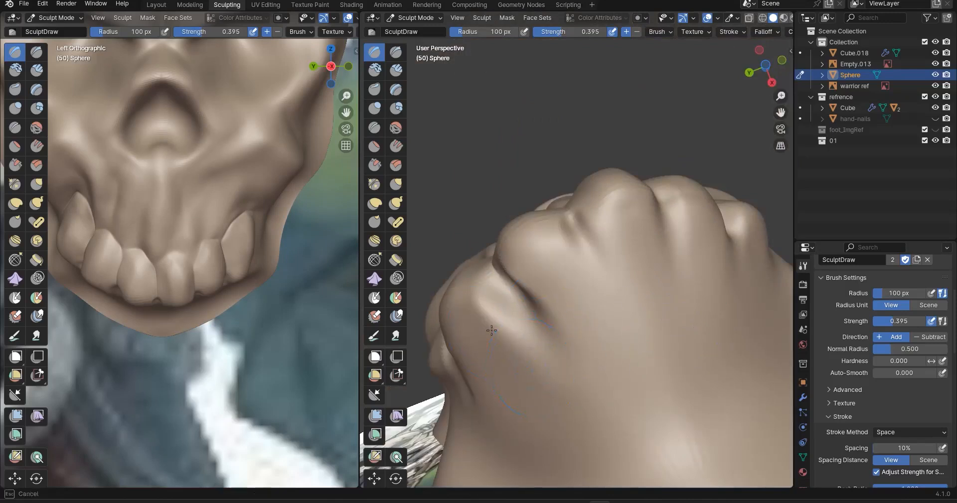
pyautogui.moveTo(652, 315)
pyautogui.mouseDown(button='middle')
pyautogui.moveTo(656, 387)
pyautogui.moveTo(651, 408)
pyautogui.moveTo(632, 404)
pyautogui.mouseUp(button='middle')
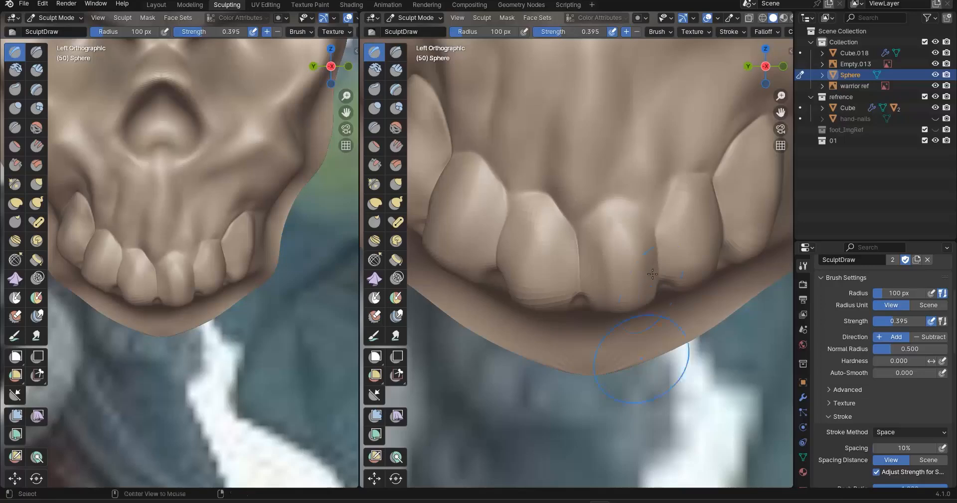
pyautogui.scroll(-3, 652, 274)
pyautogui.scroll(-4, 208, 341)
pyautogui.scroll(-1, 207, 341)
pyautogui.keyDown('shift'); pyautogui.moveTo(240, 361); pyautogui.dragTo(289, 363, button='middle'); pyautogui.keyUp('shift')
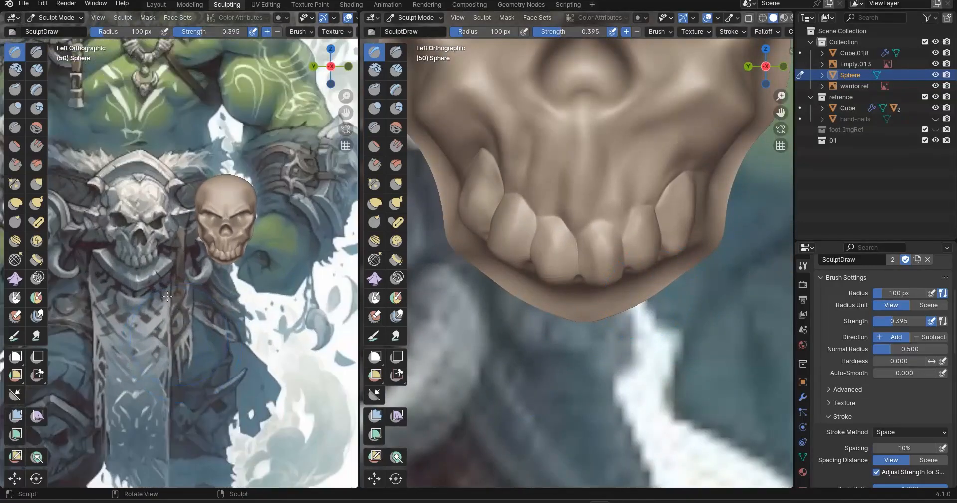
pyautogui.keyDown('shift'); pyautogui.moveTo(131, 204); pyautogui.dragTo(284, 386, button='middle'); pyautogui.keyUp('shift')
pyautogui.keyDown('shift'); pyautogui.moveTo(133, 399); pyautogui.dragTo(109, 236, button='middle'); pyautogui.keyUp('shift')
pyautogui.scroll(8, 112, 249)
pyautogui.keyDown('shift'); pyautogui.moveTo(130, 303); pyautogui.dragTo(70, 441, button='middle'); pyautogui.keyUp('shift')
pyautogui.keyDown('shift'); pyautogui.moveTo(235, 331); pyautogui.dragTo(2, 291, button='middle'); pyautogui.keyUp('shift')
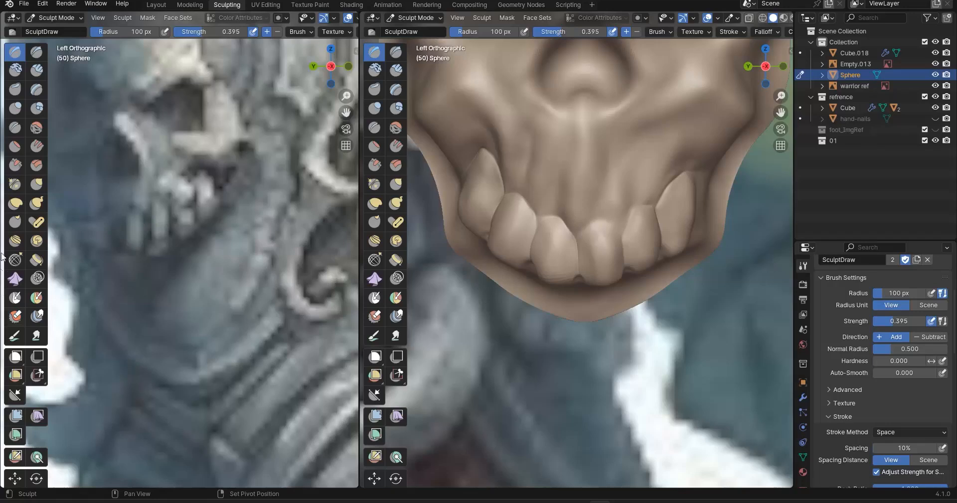
pyautogui.scroll(-2, 636, 279)
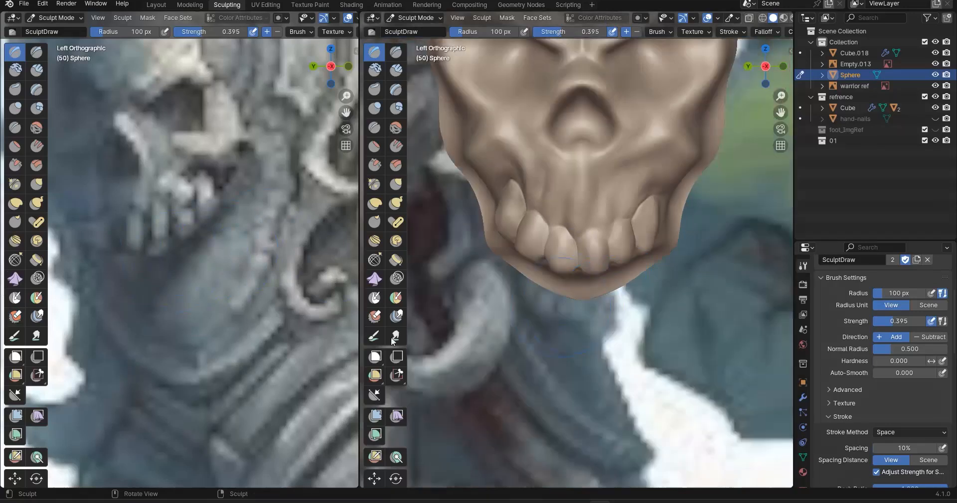
pyautogui.scroll(-7, 299, 304)
pyautogui.keyDown('shift'); pyautogui.moveTo(342, 328); pyautogui.dragTo(118, 289, button='middle'); pyautogui.keyUp('shift')
pyautogui.keyDown('shift'); pyautogui.moveTo(94, 170); pyautogui.dragTo(298, 449, button='middle'); pyautogui.keyUp('shift')
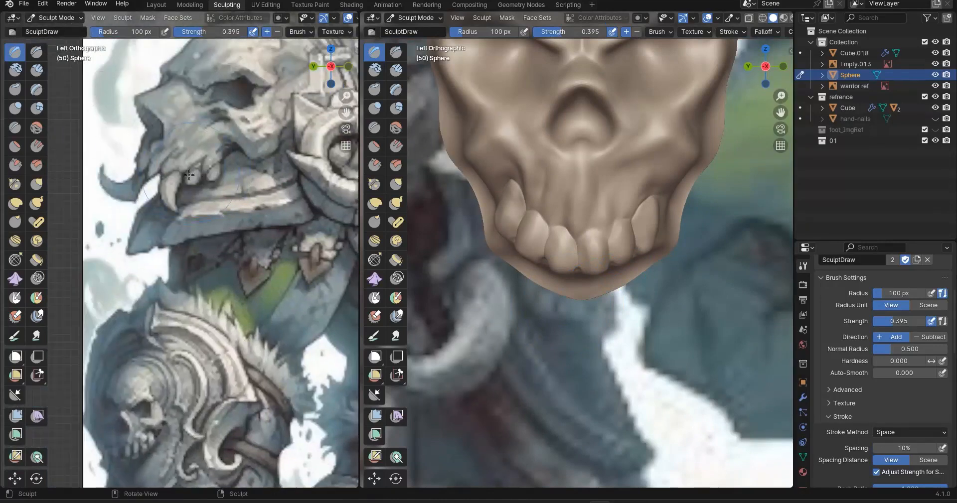
# Shape the rounded lower tips of the side teeth with Draw strokes and carve the jaw surface beneath them
pyautogui.moveTo(612, 282); pyautogui.dragTo(542, 257, button='middle')
pyautogui.moveTo(559, 283); pyautogui.dragTo(508, 290, button='middle')
pyautogui.moveTo(483, 273); pyautogui.dragTo(516, 286)
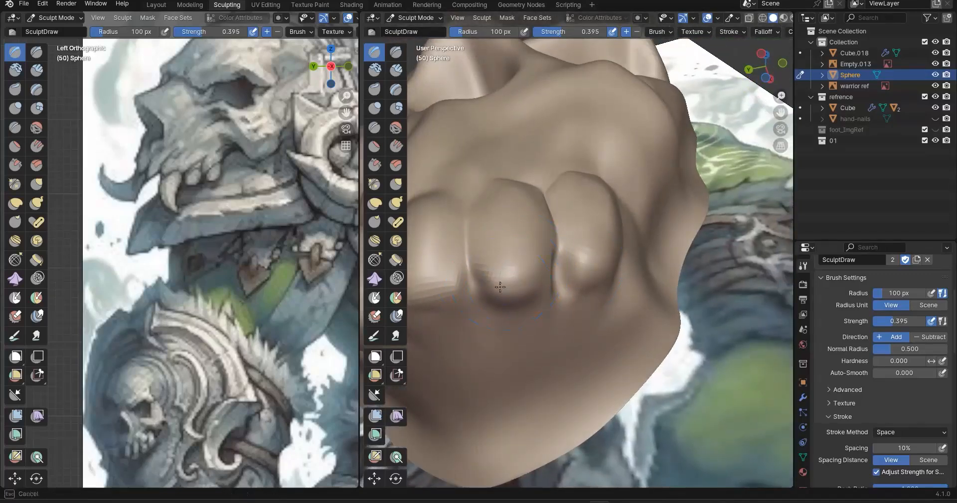
pyautogui.moveTo(581, 245); pyautogui.dragTo(588, 276)
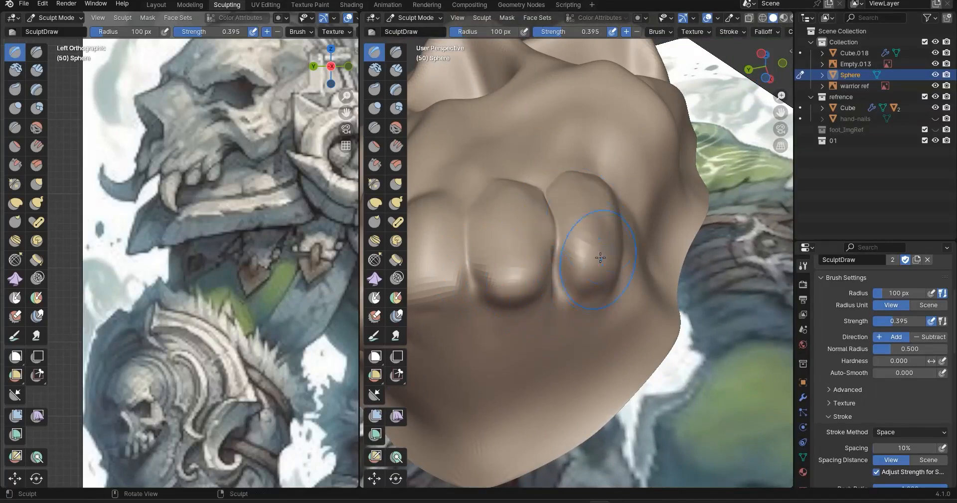
pyautogui.moveTo(600, 257); pyautogui.dragTo(640, 287, button='middle')
pyautogui.moveTo(575, 317); pyautogui.dragTo(682, 285, button='middle')
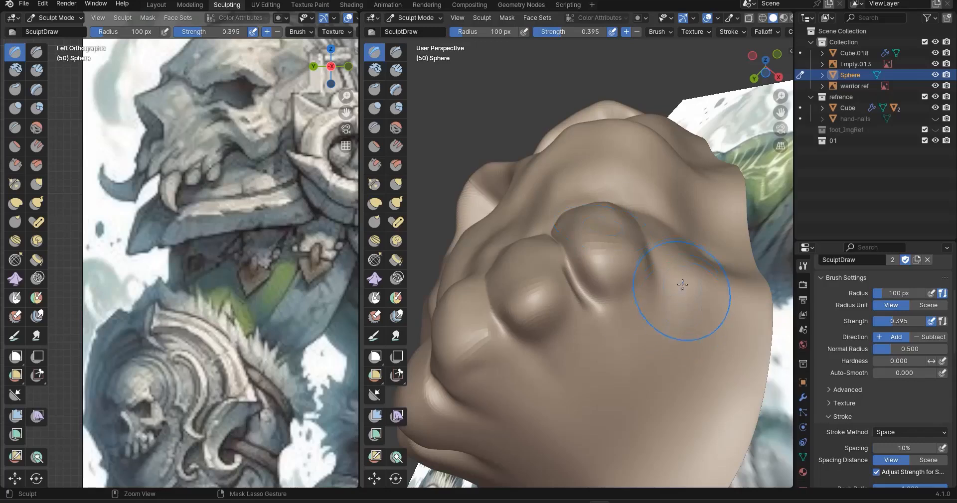
pyautogui.keyDown('ctrl'); pyautogui.moveTo(493, 403); pyautogui.dragTo(565, 400); pyautogui.keyUp('ctrl')
pyautogui.moveTo(472, 365)
pyautogui.mouseDown()
pyautogui.moveTo(490, 343)
pyautogui.moveTo(486, 367)
pyautogui.mouseUp()
pyautogui.moveTo(580, 341); pyautogui.dragTo(502, 304, button='middle')
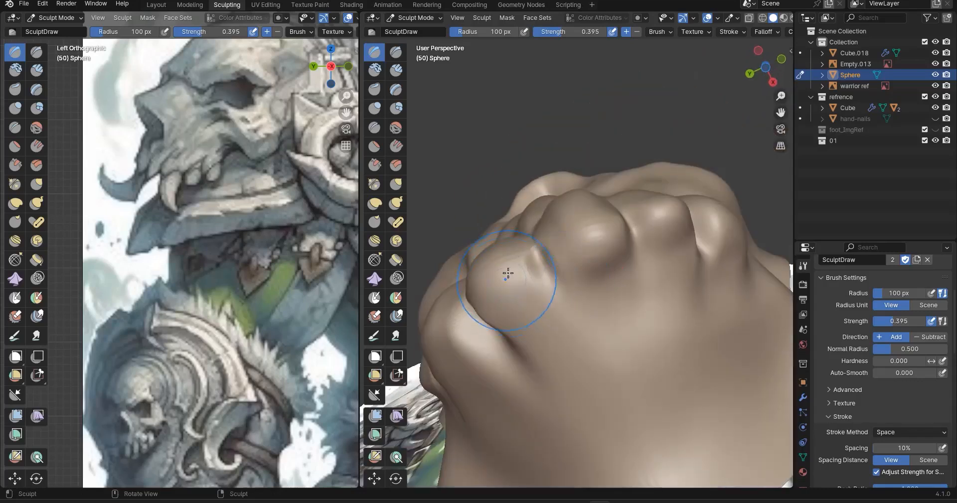
# Refine the gaps on the underside of the outer teeth and carve the jaw below with subtractive Draw strokes
pyautogui.moveTo(502, 303); pyautogui.dragTo(520, 271)
pyautogui.moveTo(544, 351); pyautogui.dragTo(552, 337)
pyautogui.moveTo(551, 356); pyautogui.dragTo(652, 353, button='middle')
pyautogui.scroll(1, 572, 300)
pyautogui.moveTo(531, 299); pyautogui.dragTo(537, 275)
pyautogui.moveTo(502, 338)
pyautogui.keyDown('ctrl'); pyautogui.mouseDown()
pyautogui.moveTo(546, 362)
pyautogui.moveTo(549, 389)
pyautogui.mouseUp(); pyautogui.keyUp('ctrl')
pyautogui.keyDown('ctrl'); pyautogui.moveTo(489, 361); pyautogui.dragTo(573, 400); pyautogui.keyUp('ctrl')
# Touch up a tooth's underside and lower the jaw surface below the front teeth with subtractive Draw strokes
pyautogui.moveTo(547, 391)
pyautogui.mouseDown(button='middle')
pyautogui.moveTo(560, 381)
pyautogui.moveTo(551, 324)
pyautogui.moveTo(522, 277)
pyautogui.mouseUp(button='middle')
pyautogui.moveTo(522, 277)
pyautogui.mouseDown()
pyautogui.moveTo(540, 224)
pyautogui.moveTo(538, 248)
pyautogui.mouseUp()
pyautogui.moveTo(538, 248)
pyautogui.mouseDown(button='middle')
pyautogui.moveTo(461, 301)
pyautogui.moveTo(641, 254)
pyautogui.moveTo(607, 299)
pyautogui.mouseUp(button='middle')
pyautogui.moveTo(695, 318)
pyautogui.keyDown('ctrl'); pyautogui.mouseDown()
pyautogui.moveTo(585, 325)
pyautogui.moveTo(596, 314)
pyautogui.mouseUp(); pyautogui.keyUp('ctrl')
pyautogui.keyDown('ctrl'); pyautogui.moveTo(694, 335); pyautogui.dragTo(600, 309); pyautogui.keyUp('ctrl')
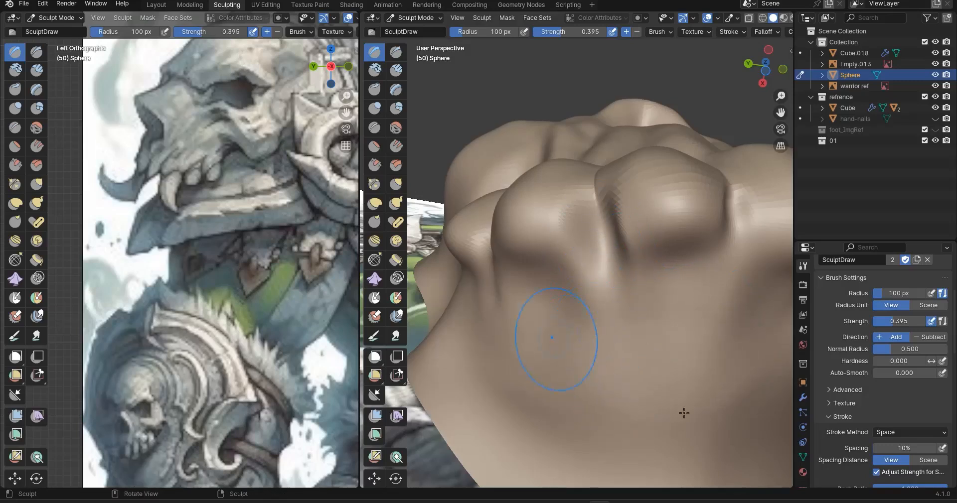
# Enlarge the Draw brush radius to 138 px and even out the jaw surface beneath the row of teeth
pyautogui.press('f')
pyautogui.click(598, 408)
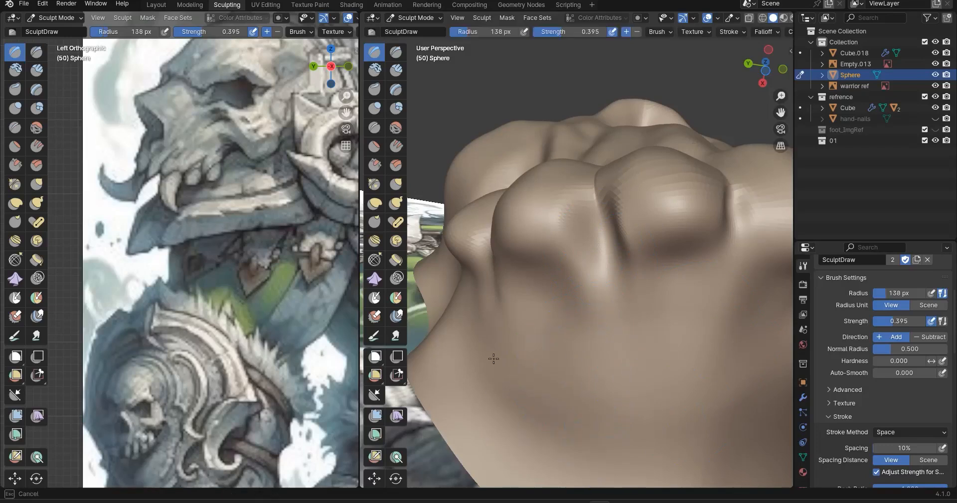
pyautogui.moveTo(495, 400)
pyautogui.mouseDown(button='middle')
pyautogui.moveTo(630, 453)
pyautogui.moveTo(538, 336)
pyautogui.moveTo(586, 339)
pyautogui.moveTo(545, 331)
pyautogui.moveTo(564, 363)
pyautogui.mouseUp(button='middle')
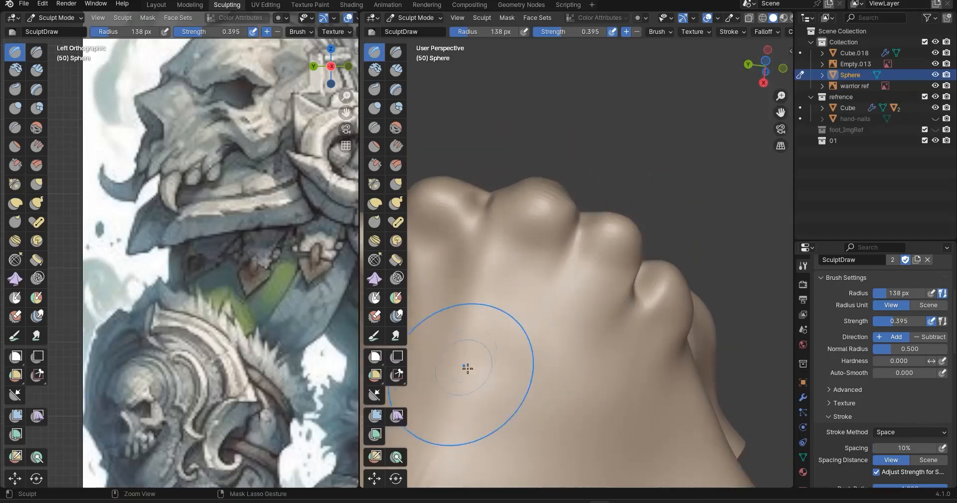
pyautogui.moveTo(467, 369); pyautogui.dragTo(464, 394, button='middle')
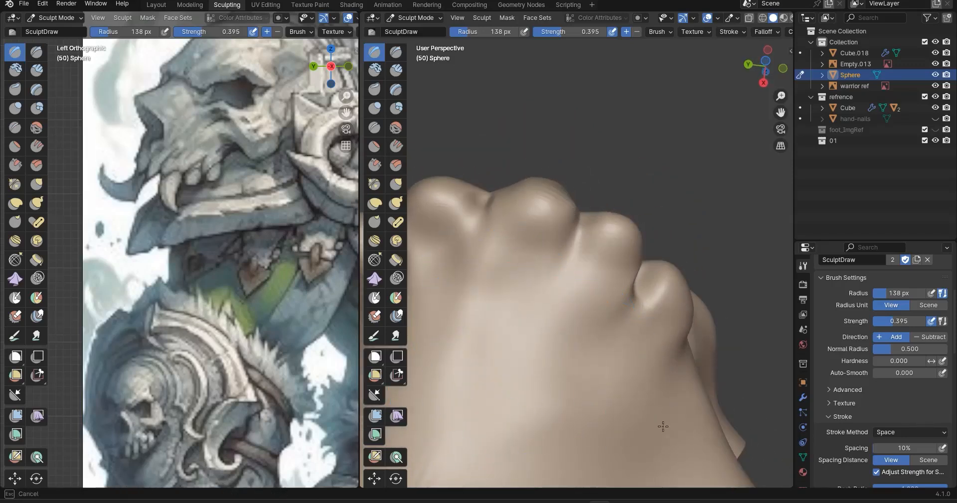
# Return to the front view of the skull and save figure1.blend
pyautogui.moveTo(619, 314)
pyautogui.keyDown('alt'); pyautogui.mouseDown(button='middle')
pyautogui.moveTo(579, 450)
pyautogui.moveTo(600, 439)
pyautogui.mouseUp(button='middle'); pyautogui.keyUp('alt')
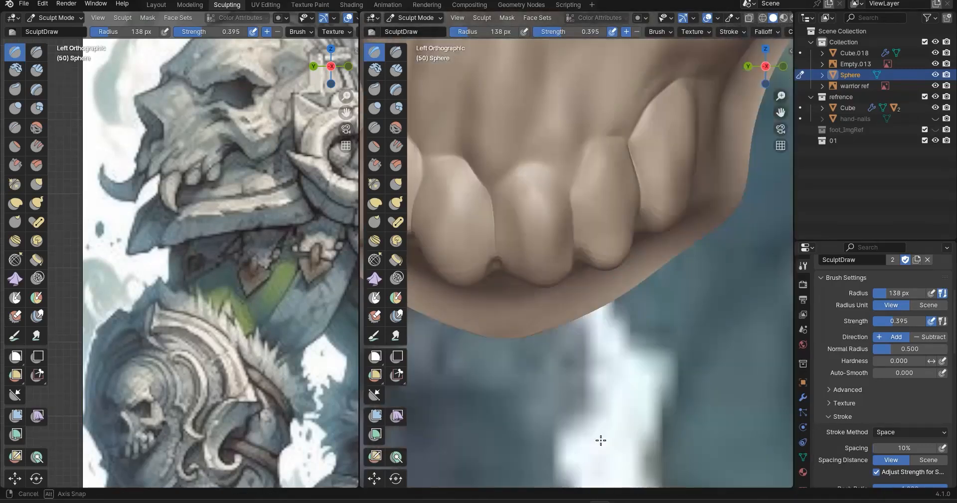
pyautogui.scroll(-4, 619, 262)
pyautogui.scroll(-3, 632, 268)
pyautogui.hotkey('ctrl', 's')
pyautogui.scroll(2, 582, 315)
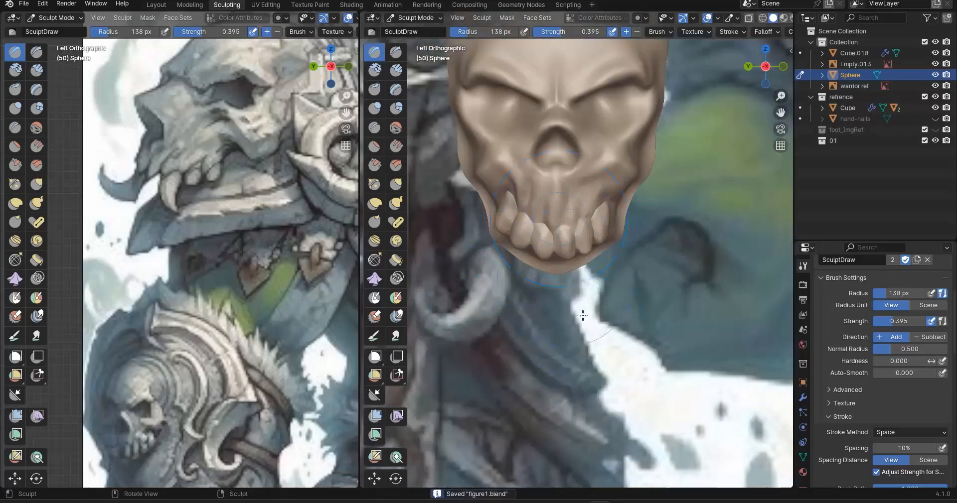
# Compare with the belt skull reference, reshape the upper ends of the teeth with the Grab brush, and save the file
pyautogui.click(35, 182)
pyautogui.scroll(-2, 264, 344)
pyautogui.moveTo(284, 339)
pyautogui.keyDown('shift'); pyautogui.mouseDown(button='middle')
pyautogui.moveTo(68, 267)
pyautogui.moveTo(128, 147)
pyautogui.mouseUp(button='middle'); pyautogui.keyUp('shift')
pyautogui.scroll(4, 519, 190)
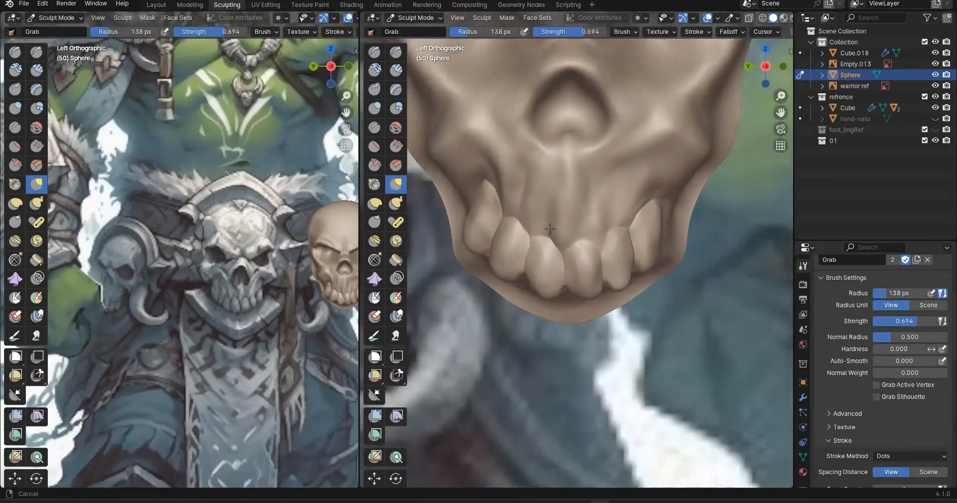
pyautogui.scroll(2, 550, 229)
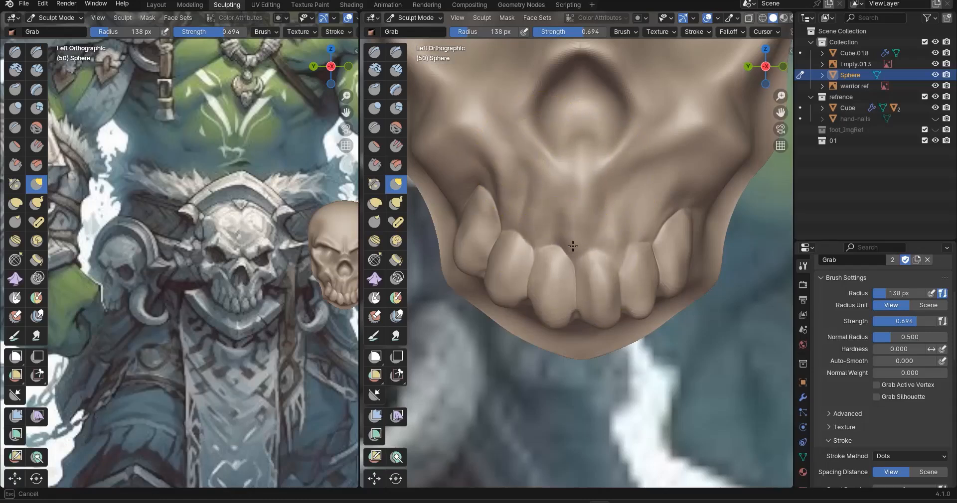
pyautogui.moveTo(573, 245); pyautogui.dragTo(530, 234)
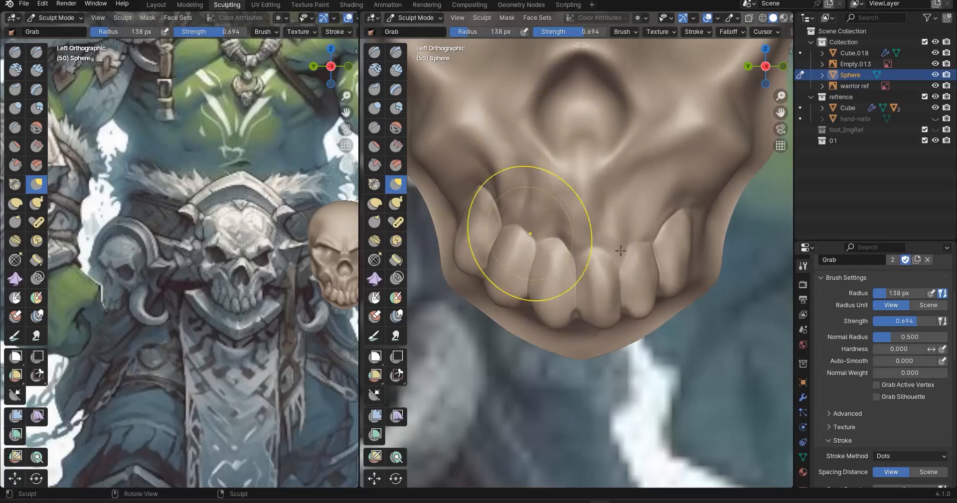
pyautogui.moveTo(632, 241); pyautogui.dragTo(635, 227)
pyautogui.moveTo(468, 198); pyautogui.dragTo(465, 198)
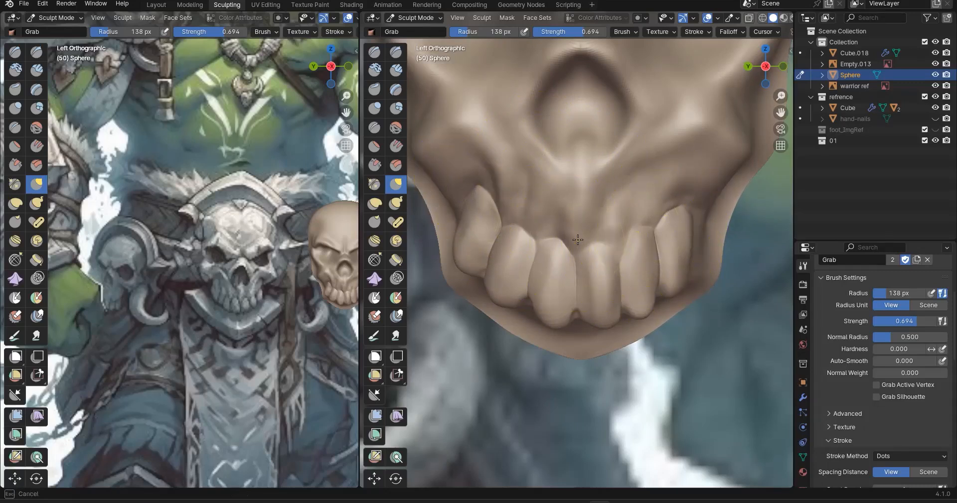
pyautogui.hotkey('ctrl', 's')
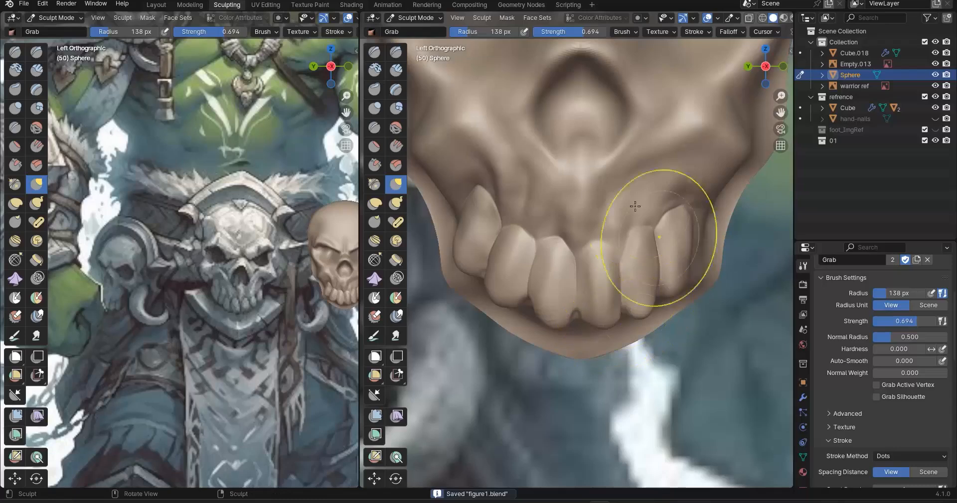
# Examine the reshaped row of teeth from the front and at an angle, both across the skull and up close
pyautogui.scroll(-4, 605, 236)
pyautogui.scroll(-4, 606, 236)
pyautogui.scroll(4, 601, 238)
pyautogui.moveTo(591, 243); pyautogui.dragTo(573, 269, button='middle')
pyautogui.scroll(2, 630, 213)
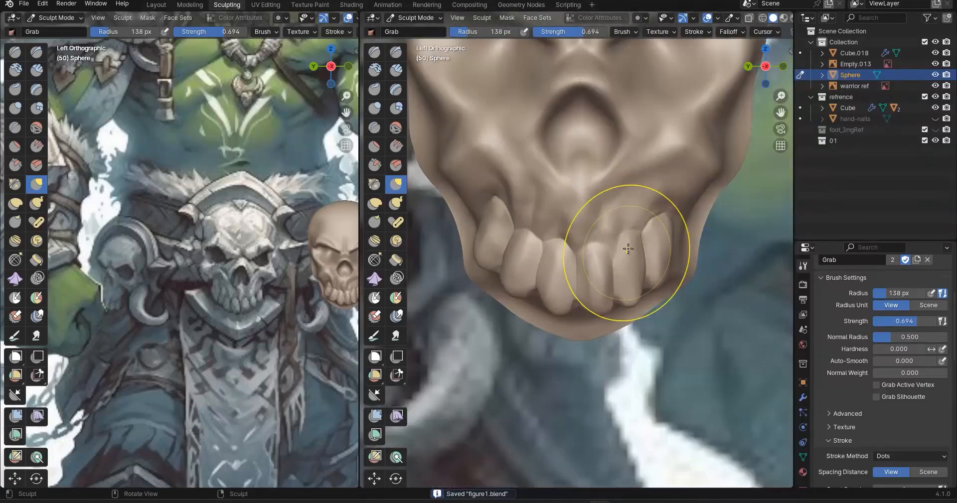
pyautogui.scroll(2, 619, 246)
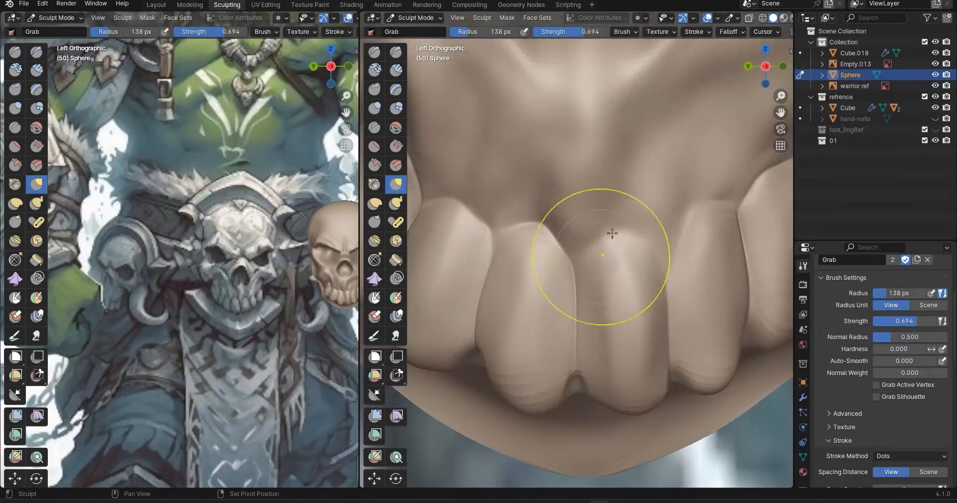
pyautogui.scroll(-3, 603, 239)
pyautogui.scroll(2, 498, 299)
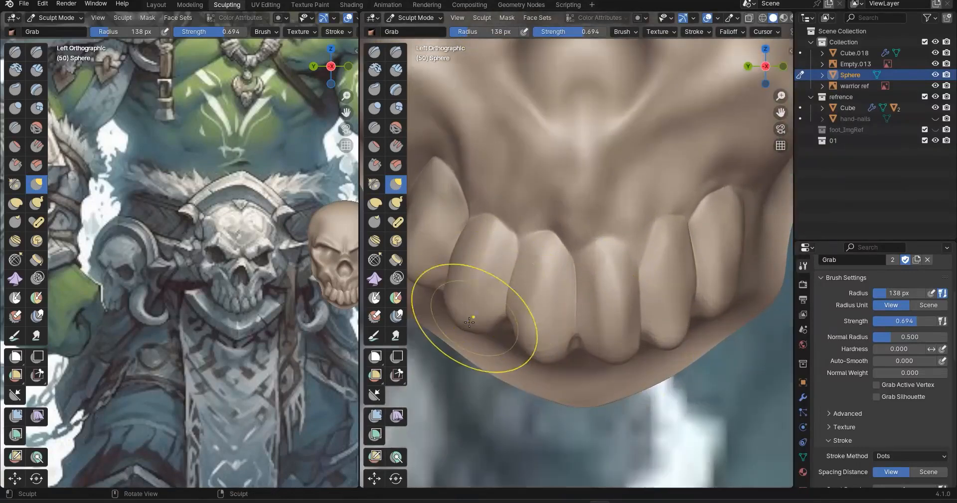
# Adjust the lower tips of the teeth from the front and side with the Grab brush
pyautogui.moveTo(468, 326)
pyautogui.mouseDown()
pyautogui.moveTo(473, 339)
pyautogui.moveTo(470, 311)
pyautogui.moveTo(472, 328)
pyautogui.mouseUp()
pyautogui.scroll(2, 526, 378)
pyautogui.moveTo(526, 399); pyautogui.dragTo(563, 367, button='middle')
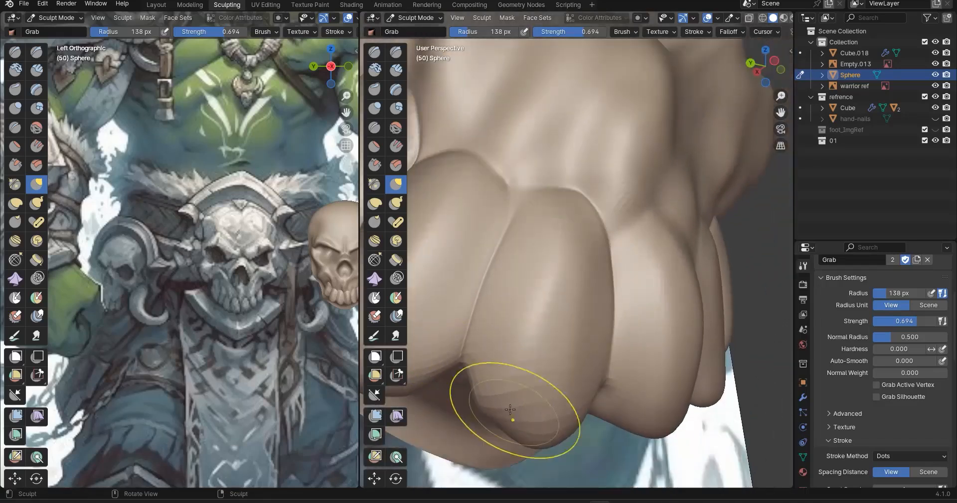
pyautogui.moveTo(496, 433)
pyautogui.mouseDown(button='middle')
pyautogui.moveTo(505, 402)
pyautogui.moveTo(597, 399)
pyautogui.mouseUp(button='middle')
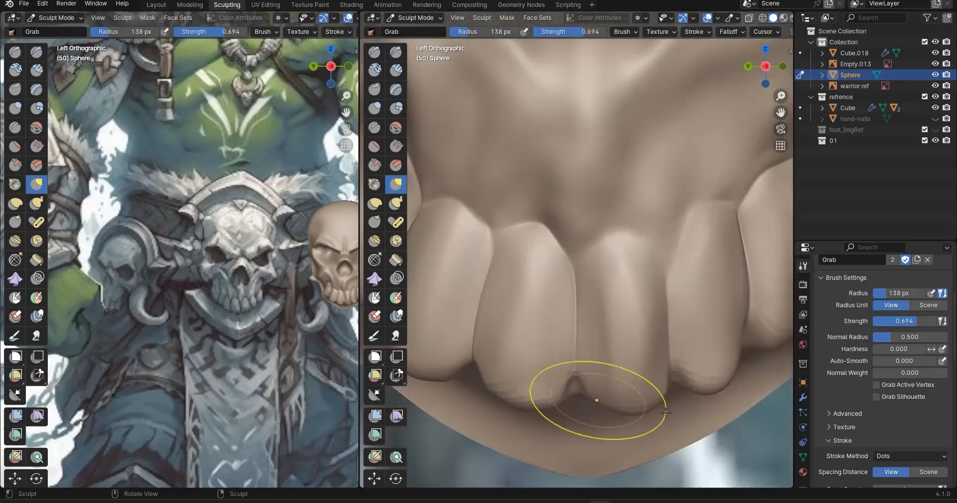
pyautogui.keyDown('shift'); pyautogui.moveTo(543, 367); pyautogui.dragTo(369, 344, button='middle'); pyautogui.keyUp('shift')
pyautogui.moveTo(538, 347); pyautogui.dragTo(511, 327, button='middle')
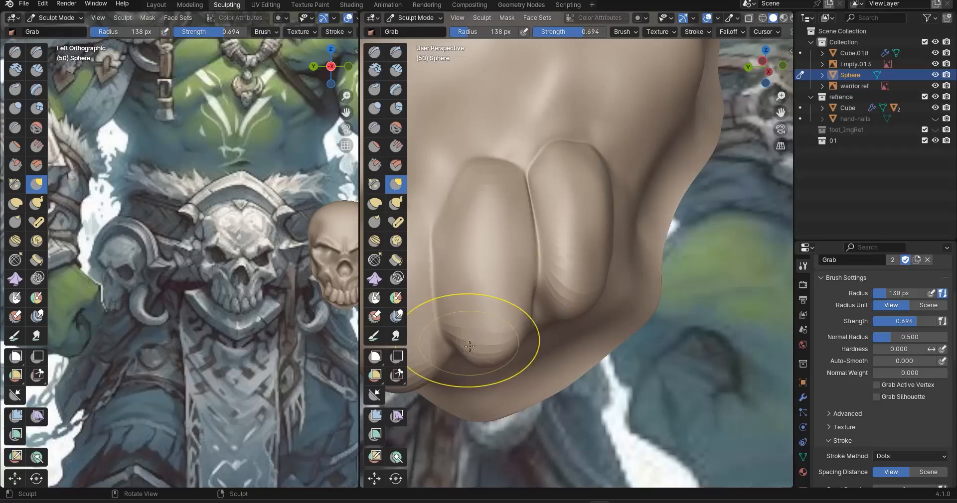
pyautogui.moveTo(494, 334)
pyautogui.mouseDown()
pyautogui.moveTo(522, 336)
pyautogui.moveTo(581, 277)
pyautogui.mouseUp()
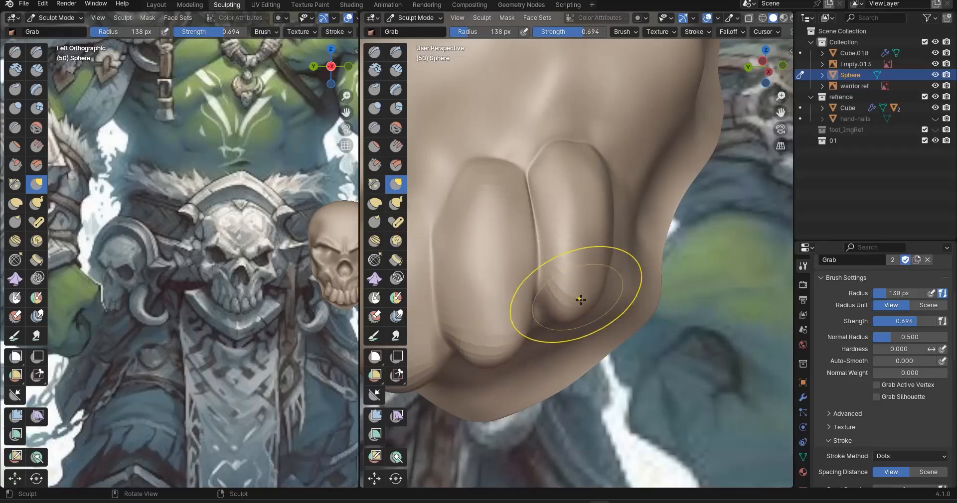
# Save the file and sharpen the lower tip and side edges of the outer tooth with the Pinch/Magnify brush
pyautogui.hotkey('ctrl', 's')
pyautogui.click(15, 185)
pyautogui.moveTo(508, 367); pyautogui.dragTo(661, 274, button='middle')
pyautogui.scroll(3, 661, 274)
pyautogui.moveTo(666, 310); pyautogui.dragTo(717, 285)
pyautogui.moveTo(577, 334)
pyautogui.mouseDown()
pyautogui.moveTo(552, 331)
pyautogui.moveTo(559, 327)
pyautogui.mouseUp()
pyautogui.moveTo(665, 310); pyautogui.dragTo(679, 380, button='middle')
pyautogui.moveTo(646, 321); pyautogui.dragTo(629, 62)
pyautogui.moveTo(637, 124); pyautogui.dragTo(626, 56)
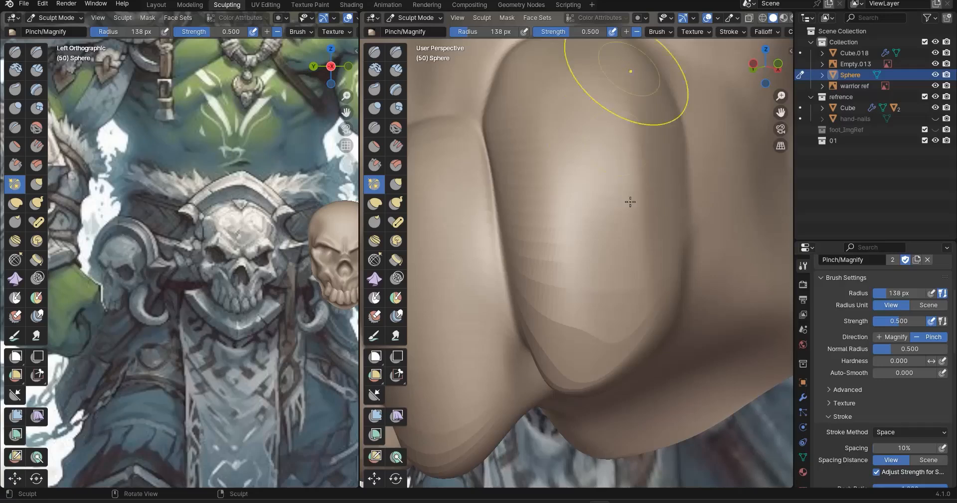
# Pinch the upper rims of the outer teeth and the gap between them into crisper creases
pyautogui.keyDown('shift'); pyautogui.moveTo(630, 203); pyautogui.dragTo(643, 224, button='middle'); pyautogui.keyUp('shift')
pyautogui.moveTo(639, 124)
pyautogui.mouseDown()
pyautogui.moveTo(574, 58)
pyautogui.moveTo(515, 204)
pyautogui.mouseUp()
pyautogui.moveTo(587, 211); pyautogui.dragTo(629, 218, button='middle')
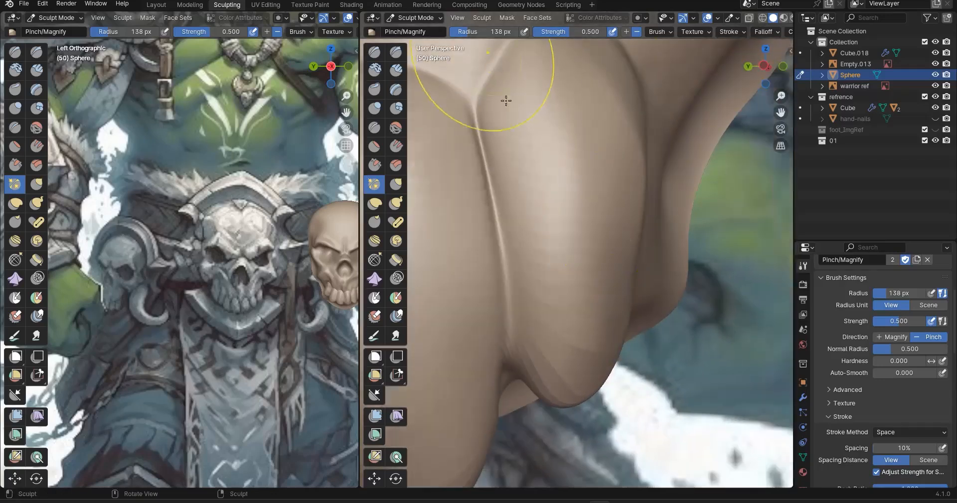
pyautogui.keyDown('shift'); pyautogui.moveTo(506, 98); pyautogui.dragTo(561, 199, button='middle'); pyautogui.keyUp('shift')
pyautogui.moveTo(590, 144); pyautogui.dragTo(536, 249)
pyautogui.moveTo(573, 132)
pyautogui.mouseDown()
pyautogui.moveTo(543, 197)
pyautogui.moveTo(534, 254)
pyautogui.mouseUp()
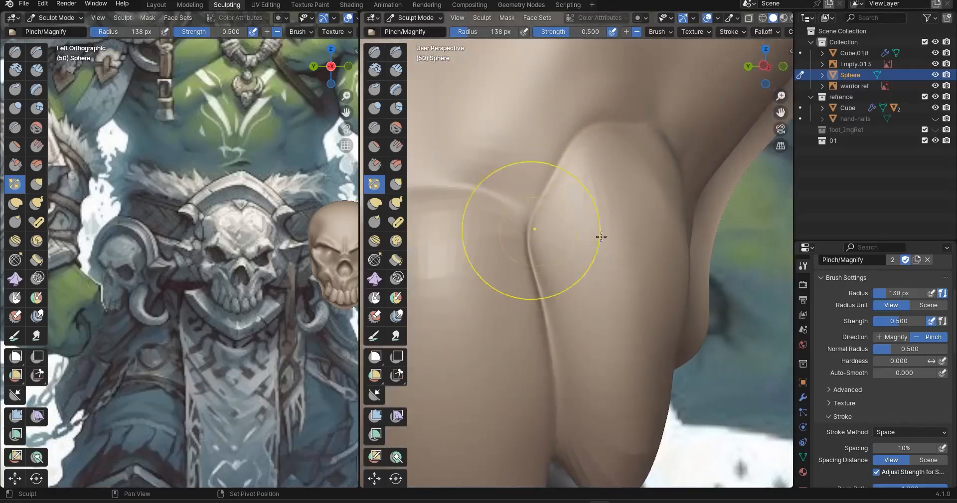
pyautogui.keyDown('shift'); pyautogui.moveTo(600, 237); pyautogui.dragTo(657, 247, button='middle'); pyautogui.keyUp('shift')
pyautogui.moveTo(591, 259)
pyautogui.mouseDown()
pyautogui.moveTo(447, 167)
pyautogui.moveTo(507, 271)
pyautogui.mouseUp()
pyautogui.moveTo(507, 272); pyautogui.dragTo(637, 162, button='middle')
pyautogui.moveTo(637, 163); pyautogui.dragTo(626, 229)
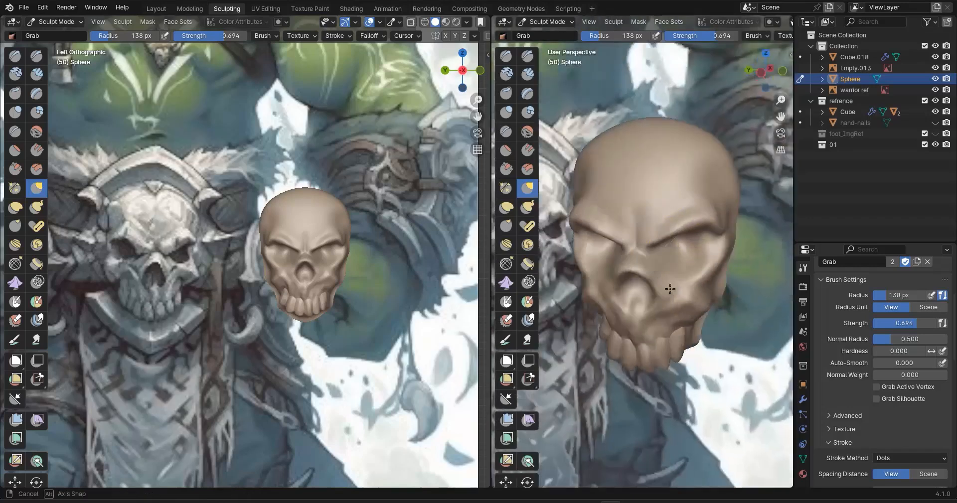
# Switch to the Draw brush at a radius of 82 px for sculpting around the teeth from the front
pyautogui.moveTo(670, 289); pyautogui.dragTo(678, 277, button='middle')
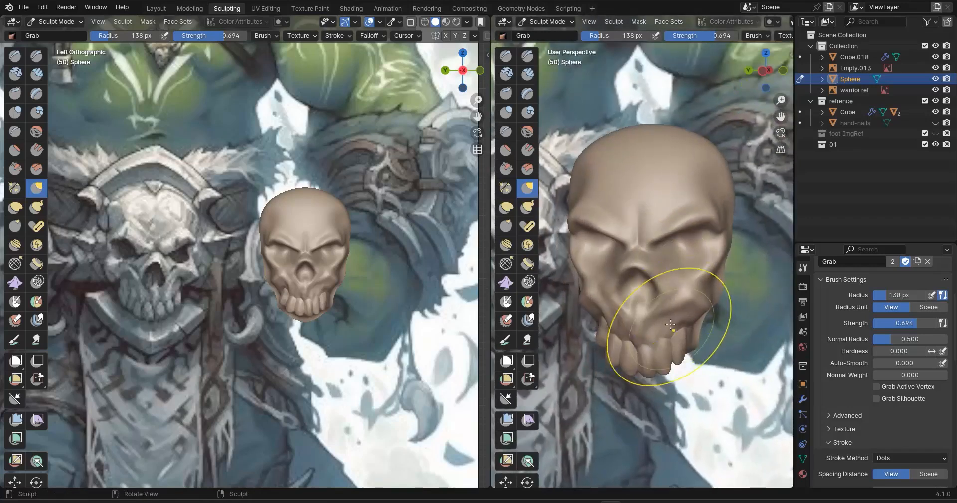
pyautogui.keyDown('alt'); pyautogui.moveTo(671, 336); pyautogui.dragTo(681, 324, button='middle'); pyautogui.keyUp('alt')
pyautogui.scroll(2, 673, 353)
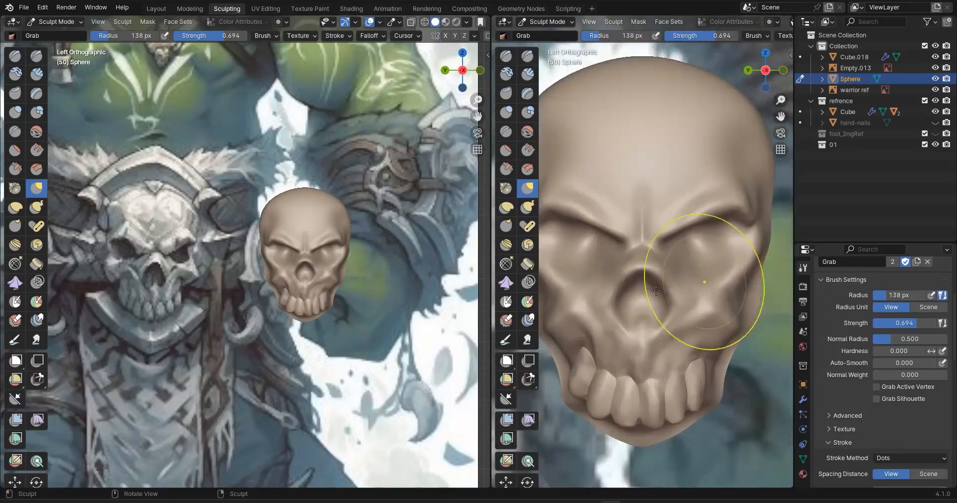
pyautogui.scroll(4, 623, 294)
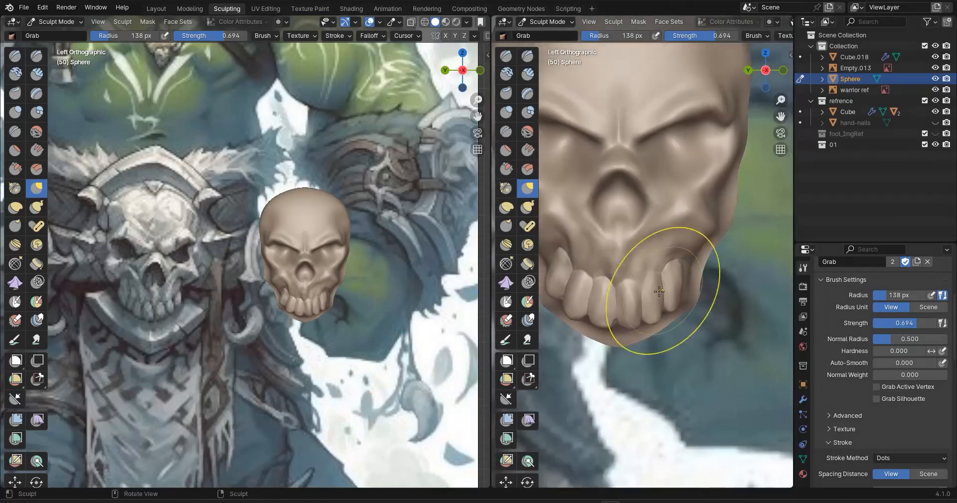
pyautogui.scroll(2, 661, 294)
pyautogui.press('x')
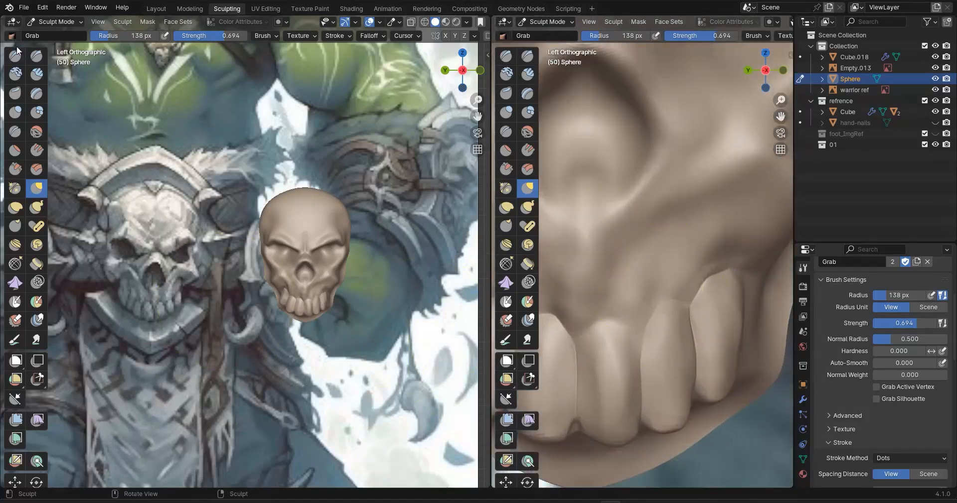
pyautogui.press('f')
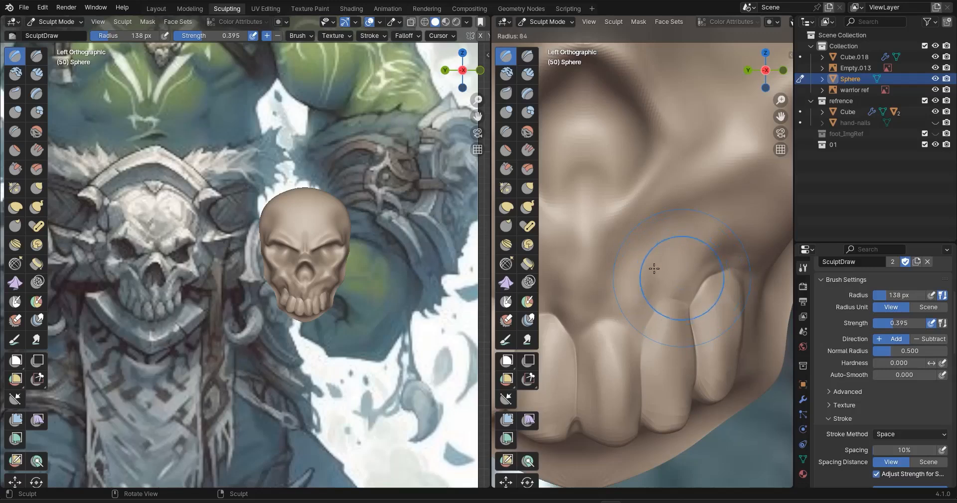
pyautogui.click(653, 269)
# Compare with the belt skull reference and build up root forms on the jaw above the teeth with the Draw brush
pyautogui.scroll(-1, 636, 270)
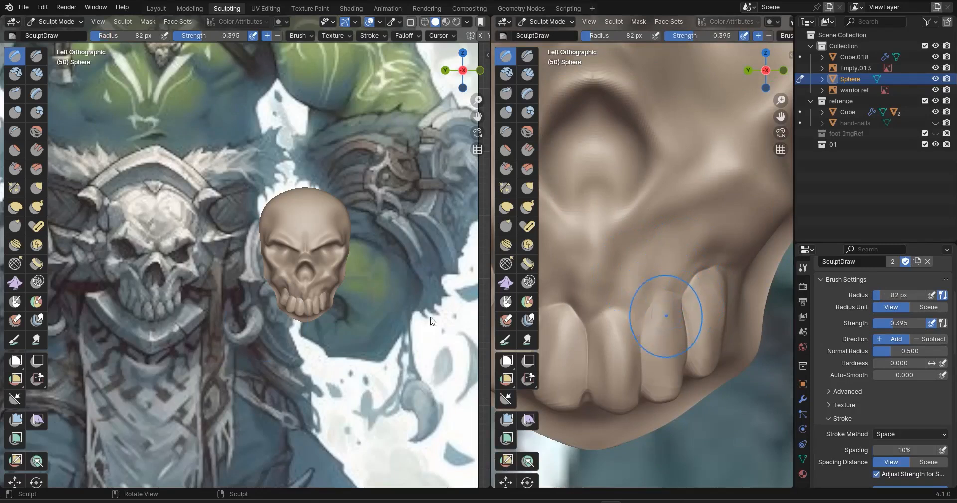
pyautogui.scroll(6, 299, 331)
pyautogui.moveTo(296, 333)
pyautogui.keyDown('shift'); pyautogui.mouseDown(button='middle')
pyautogui.moveTo(424, 310)
pyautogui.moveTo(349, 323)
pyautogui.moveTo(380, 326)
pyautogui.mouseUp(button='middle'); pyautogui.keyUp('shift')
pyautogui.scroll(-2, 337, 333)
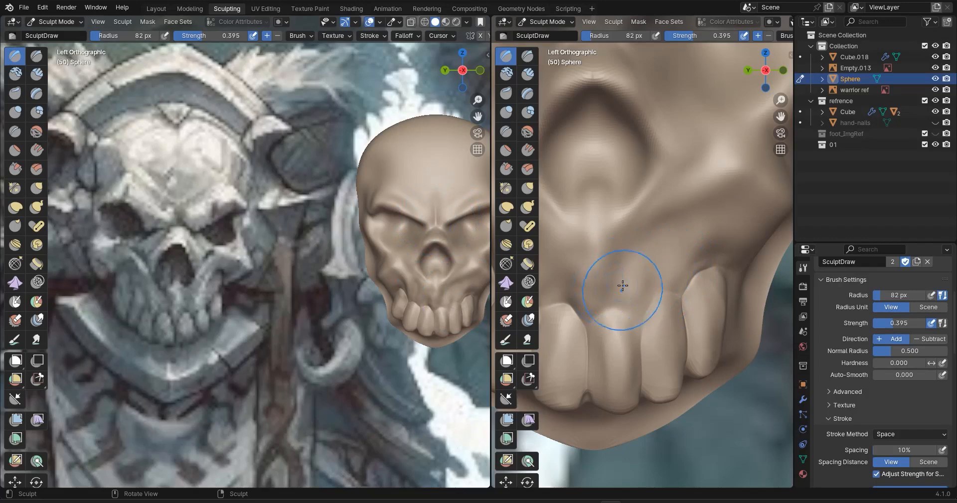
pyautogui.scroll(1, 623, 286)
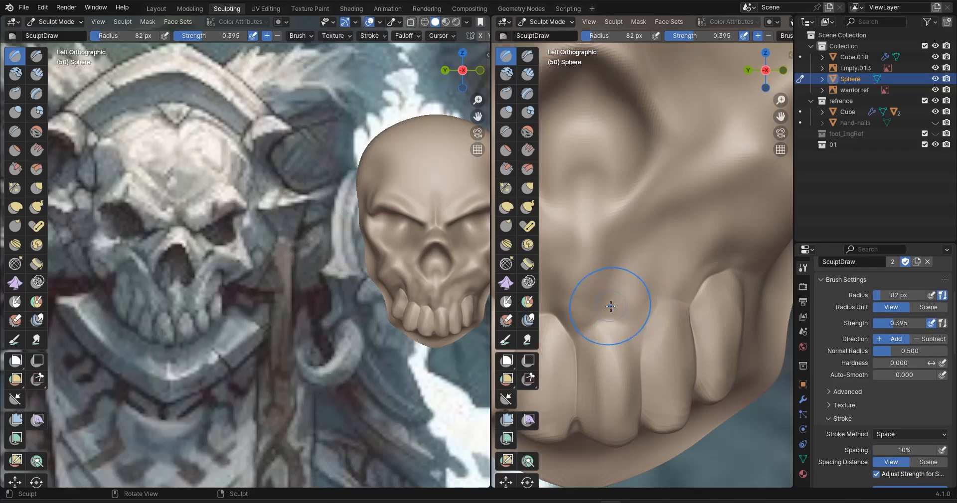
pyautogui.moveTo(638, 316); pyautogui.dragTo(631, 246)
pyautogui.moveTo(656, 307); pyautogui.dragTo(693, 322, button='middle')
pyautogui.moveTo(694, 197); pyautogui.dragTo(670, 326, button='middle')
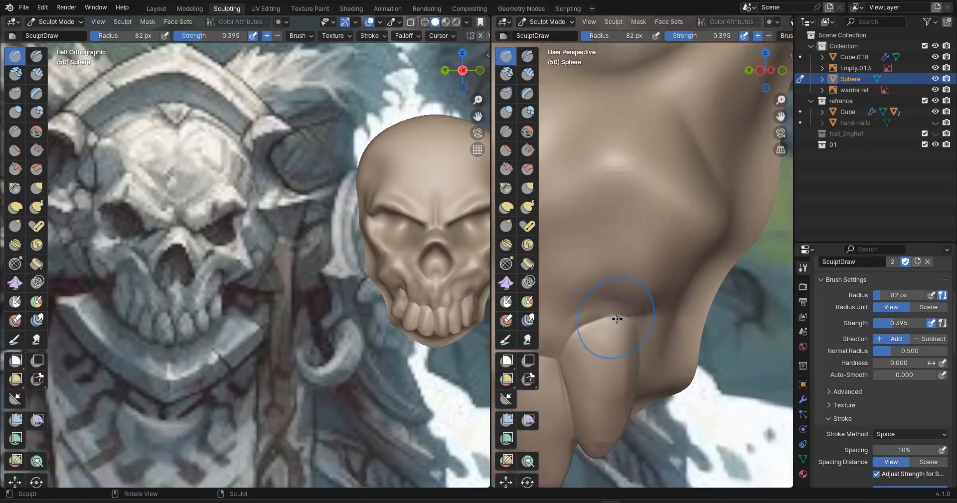
pyautogui.moveTo(622, 369); pyautogui.dragTo(610, 278, button='middle')
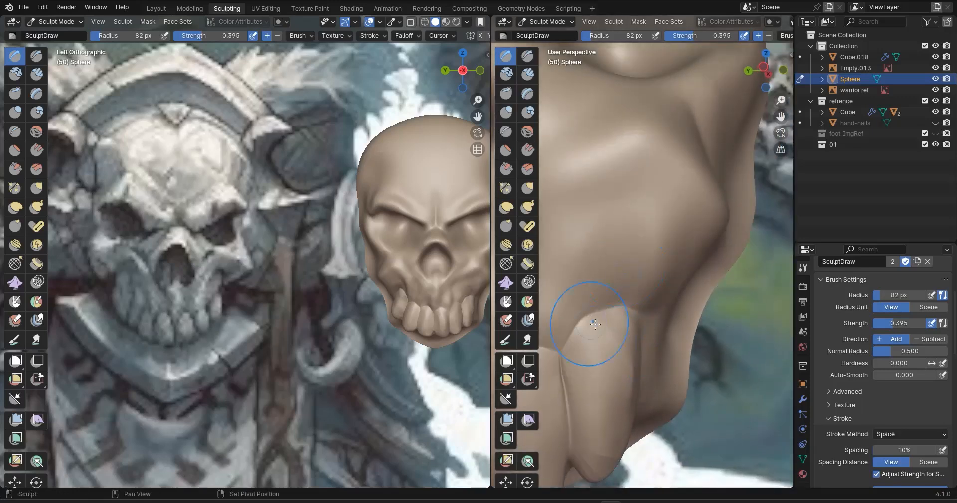
pyautogui.keyDown('shift'); pyautogui.moveTo(595, 325); pyautogui.dragTo(686, 374, button='middle'); pyautogui.keyUp('shift')
pyautogui.moveTo(695, 251); pyautogui.dragTo(681, 296)
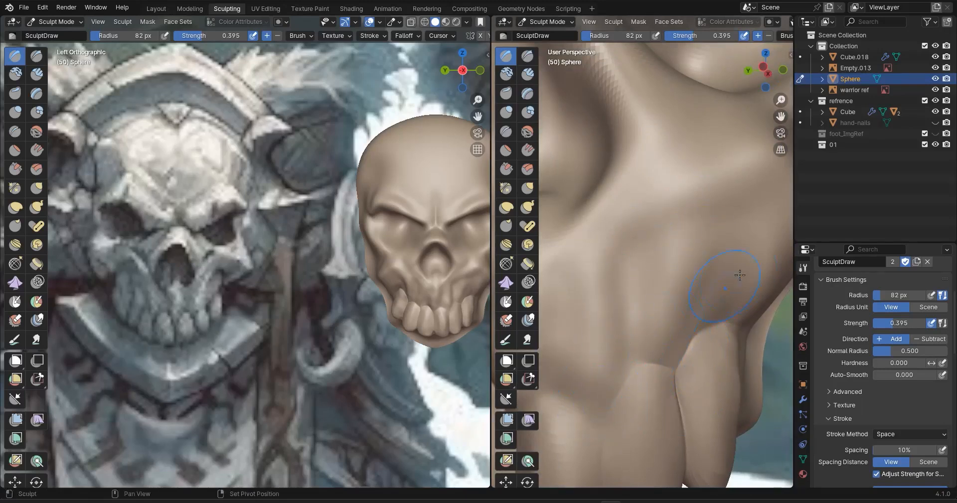
# Sculpt and smooth the gum line where the front and side teeth meet the upper jaw
pyautogui.scroll(-5, 677, 337)
pyautogui.scroll(5, 625, 319)
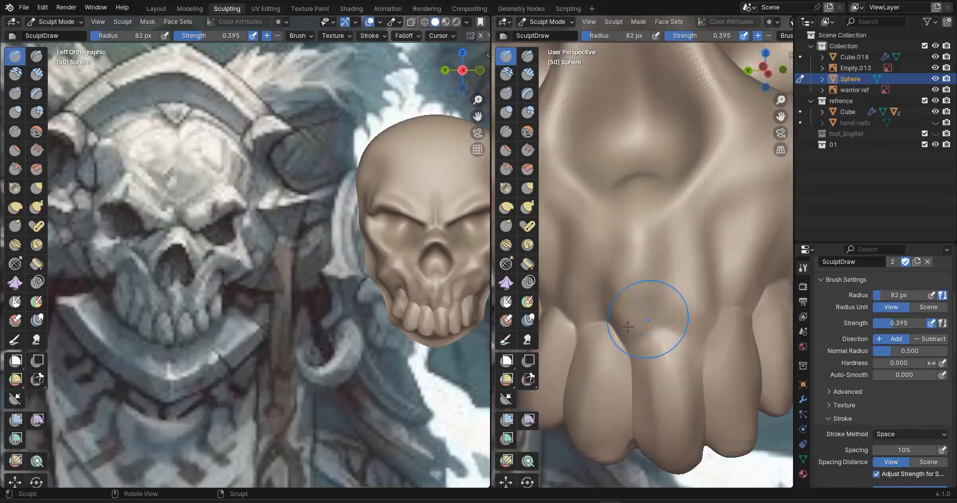
pyautogui.keyDown('shift'); pyautogui.moveTo(644, 358); pyautogui.dragTo(688, 367, button='middle'); pyautogui.keyUp('shift')
pyautogui.scroll(1, 621, 318)
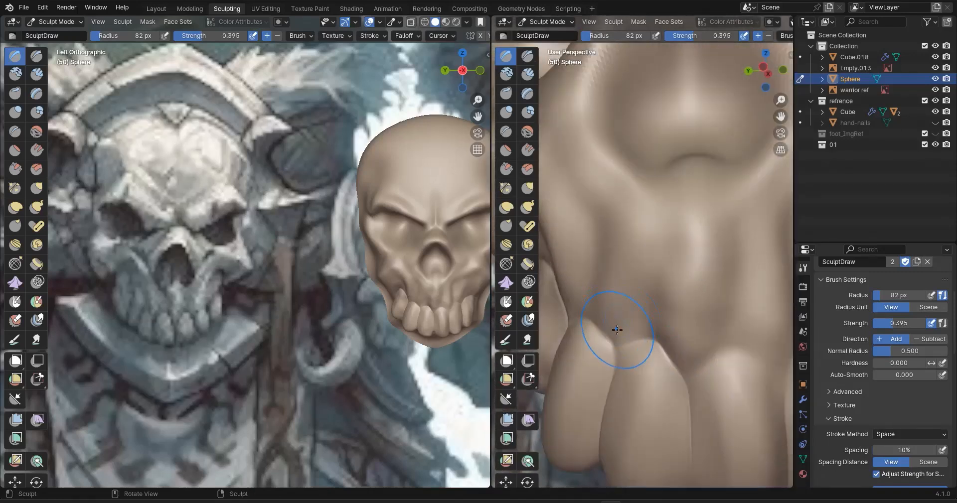
pyautogui.moveTo(611, 356); pyautogui.dragTo(641, 331, button='middle')
pyautogui.keyDown('shift'); pyautogui.moveTo(631, 339); pyautogui.dragTo(639, 315); pyautogui.keyUp('shift')
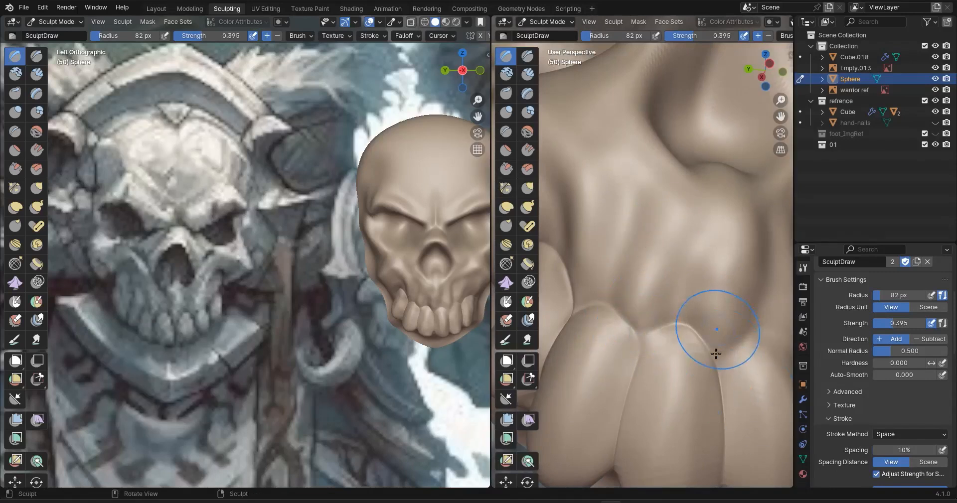
pyautogui.moveTo(737, 344); pyautogui.dragTo(733, 311, button='middle')
pyautogui.moveTo(712, 265); pyautogui.dragTo(673, 295, button='middle')
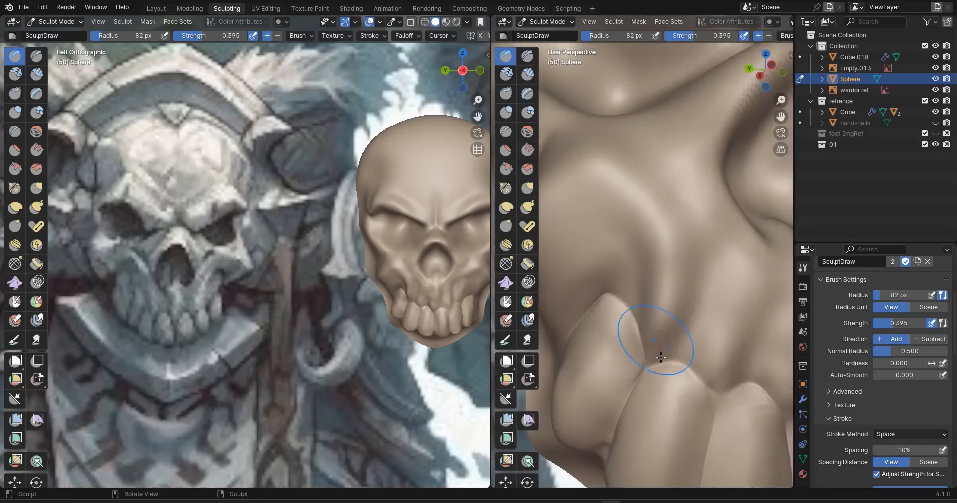
pyautogui.keyDown('shift'); pyautogui.moveTo(659, 360); pyautogui.dragTo(669, 357); pyautogui.keyUp('shift')
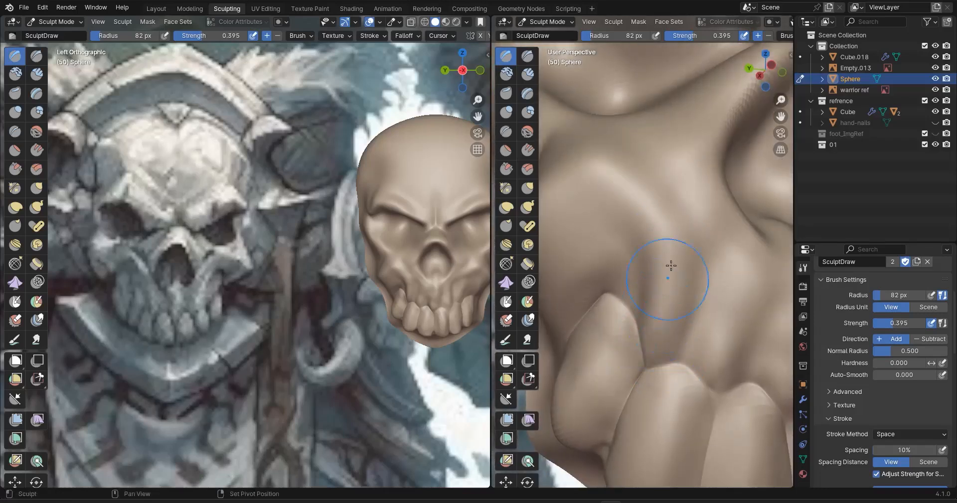
# Start carving a hollow into the cheek above the rearmost tooth with the Draw brush
pyautogui.moveTo(614, 267)
pyautogui.mouseDown(button='middle')
pyautogui.moveTo(608, 333)
pyautogui.moveTo(633, 339)
pyautogui.mouseUp(button='middle')
pyautogui.moveTo(633, 339)
pyautogui.mouseDown()
pyautogui.moveTo(686, 213)
pyautogui.moveTo(572, 342)
pyautogui.moveTo(633, 274)
pyautogui.mouseUp()
pyautogui.moveTo(678, 259); pyautogui.dragTo(708, 242, button='middle')
pyautogui.keyDown('ctrl'); pyautogui.moveTo(648, 274); pyautogui.dragTo(630, 320, button='middle'); pyautogui.keyUp('ctrl')
pyautogui.moveTo(634, 241); pyautogui.dragTo(626, 249)
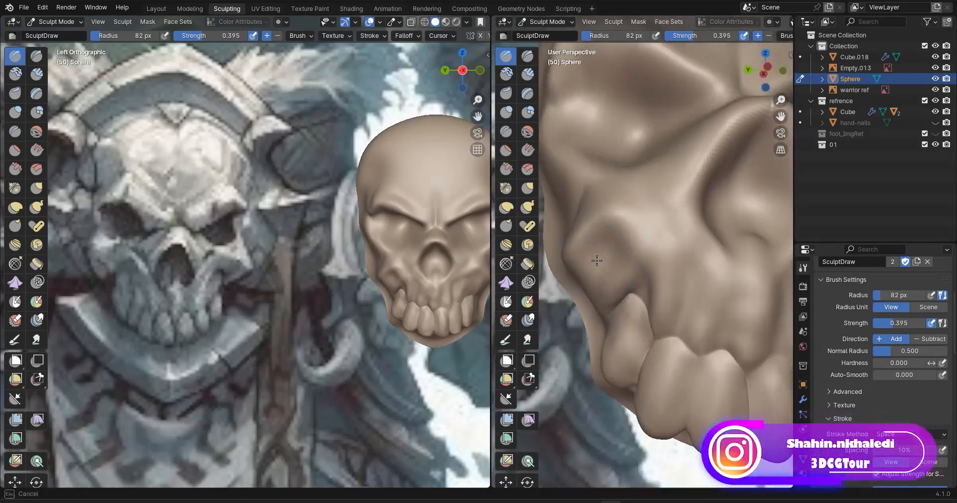
pyautogui.keyDown('ctrl'); pyautogui.moveTo(611, 298); pyautogui.dragTo(605, 271, button='middle'); pyautogui.keyUp('ctrl')
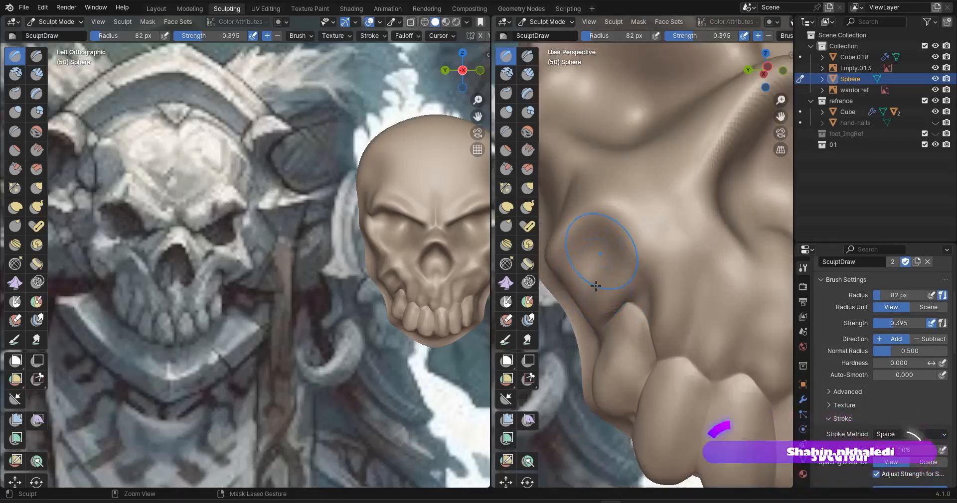
# Deepen the cheek hollow and define its rim down to the top of the rearmost tooth
pyautogui.keyDown('ctrl'); pyautogui.moveTo(600, 272); pyautogui.dragTo(604, 293); pyautogui.keyUp('ctrl')
pyautogui.moveTo(607, 247); pyautogui.dragTo(603, 269)
pyautogui.moveTo(585, 300); pyautogui.dragTo(595, 326)
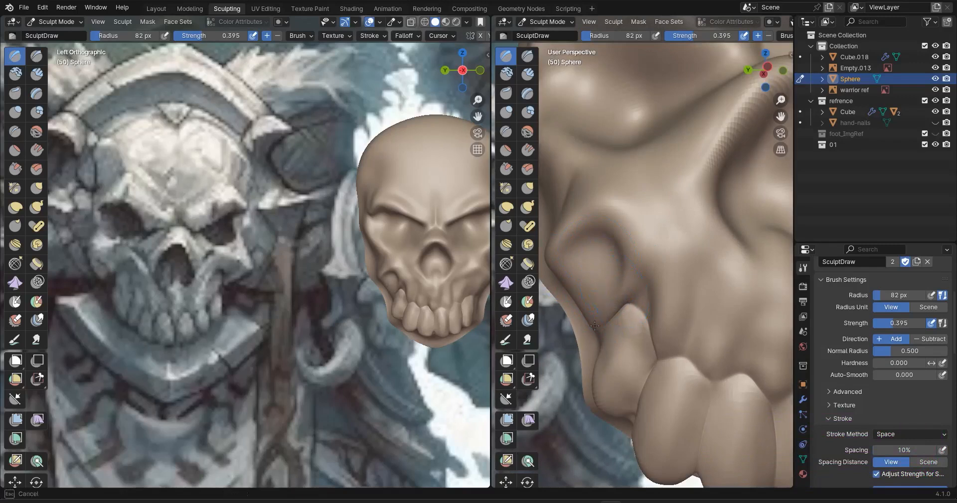
pyautogui.moveTo(626, 280); pyautogui.dragTo(630, 259)
pyautogui.scroll(-1, 625, 335)
pyautogui.moveTo(627, 319); pyautogui.dragTo(618, 337)
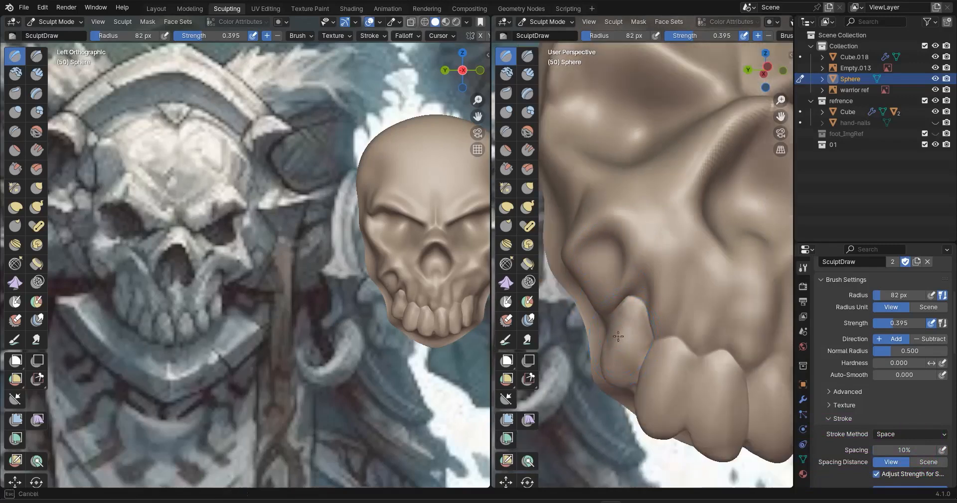
# Carve a matching hollow into the opposite cheek above its rearmost tooth, defining the edge toward the tooth
pyautogui.keyDown('shift'); pyautogui.moveTo(640, 384); pyautogui.dragTo(585, 281, button='middle'); pyautogui.keyUp('shift')
pyautogui.keyDown('shift'); pyautogui.moveTo(715, 338); pyautogui.dragTo(580, 350, button='middle'); pyautogui.keyUp('shift')
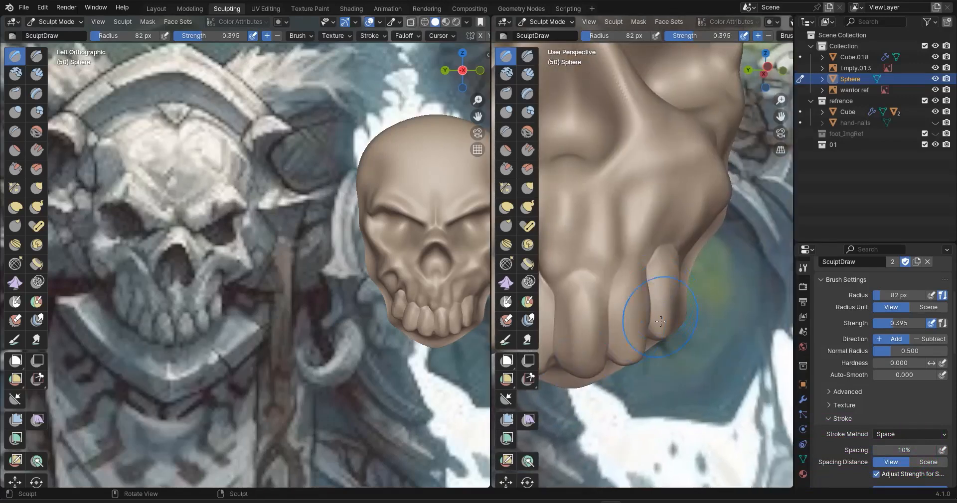
pyautogui.moveTo(660, 322); pyautogui.dragTo(629, 318, button='middle')
pyautogui.moveTo(709, 247); pyautogui.dragTo(705, 202, button='middle')
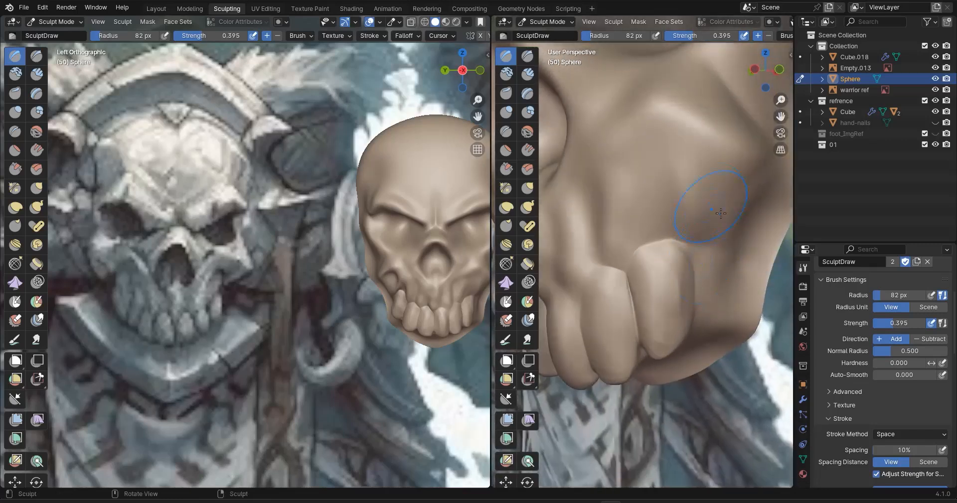
pyautogui.moveTo(697, 210); pyautogui.dragTo(689, 225)
pyautogui.moveTo(690, 224)
pyautogui.mouseDown(button='middle')
pyautogui.moveTo(738, 216)
pyautogui.moveTo(670, 251)
pyautogui.moveTo(716, 241)
pyautogui.mouseUp(button='middle')
pyautogui.scroll(3, 694, 241)
pyautogui.moveTo(716, 241)
pyautogui.mouseDown()
pyautogui.moveTo(696, 216)
pyautogui.moveTo(658, 197)
pyautogui.moveTo(652, 250)
pyautogui.mouseUp()
pyautogui.moveTo(701, 248); pyautogui.dragTo(632, 289, button='middle')
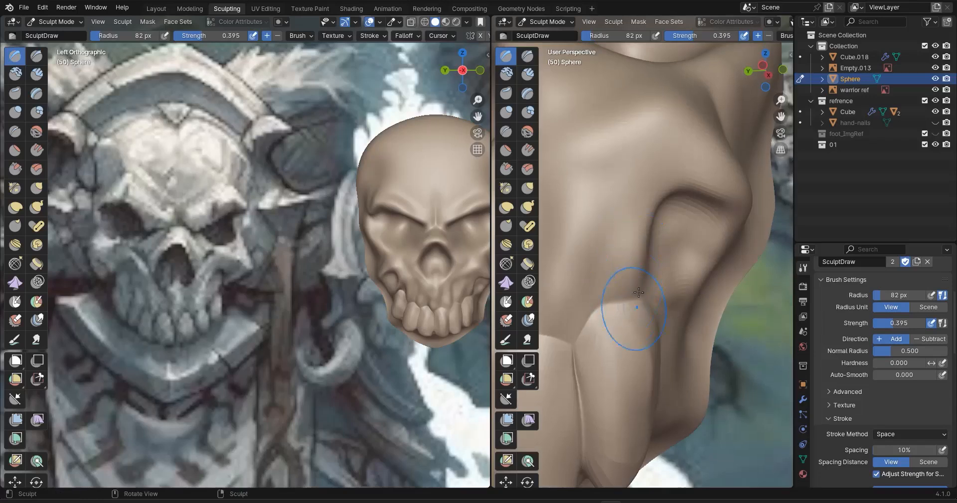
pyautogui.moveTo(594, 323)
pyautogui.mouseDown()
pyautogui.moveTo(602, 201)
pyautogui.moveTo(683, 225)
pyautogui.mouseUp()
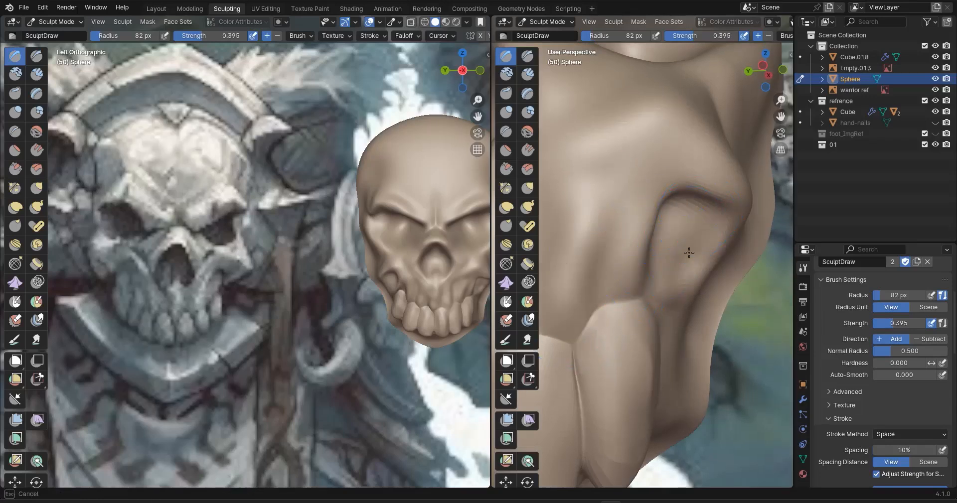
# Refine the cheek surface beside the new hollow and bring the whole skull back into the front view
pyautogui.moveTo(686, 234)
pyautogui.keyDown('shift'); pyautogui.mouseDown(button='middle')
pyautogui.moveTo(644, 284)
pyautogui.moveTo(667, 271)
pyautogui.moveTo(667, 234)
pyautogui.mouseUp(button='middle'); pyautogui.keyUp('shift')
pyautogui.scroll(4, 667, 235)
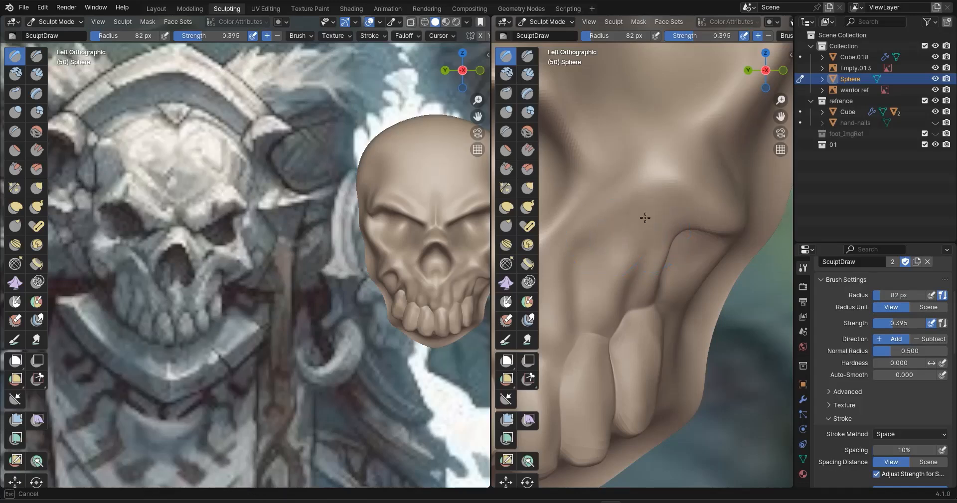
pyautogui.moveTo(645, 218); pyautogui.dragTo(647, 220)
pyautogui.scroll(-5, 647, 219)
pyautogui.keyDown('shift'); pyautogui.moveTo(674, 223); pyautogui.dragTo(722, 259, button='middle'); pyautogui.keyUp('shift')
pyautogui.scroll(1, 627, 224)
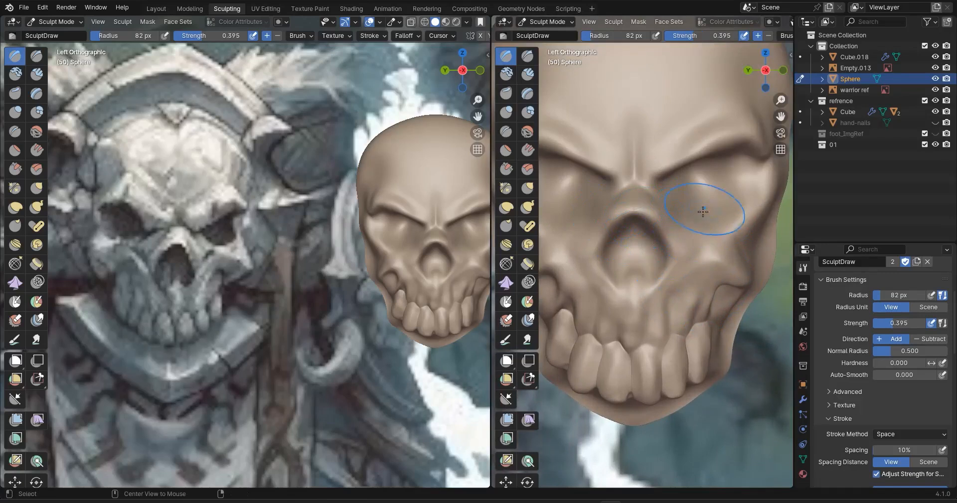
# Deepen the crease under the brow above the eye socket with the Draw brush and undo the last stroke
pyautogui.scroll(6, 628, 227)
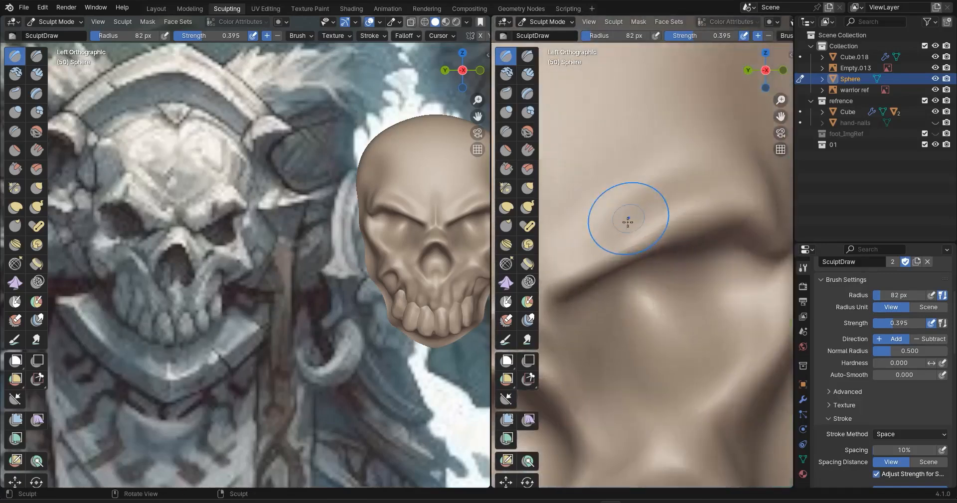
pyautogui.keyDown('shift'); pyautogui.moveTo(609, 235); pyautogui.dragTo(684, 256, button='middle'); pyautogui.keyUp('shift')
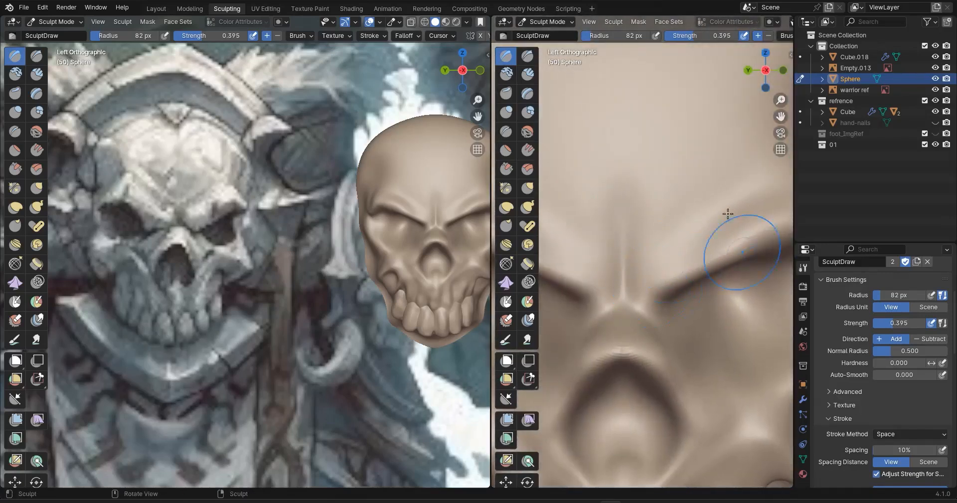
pyautogui.moveTo(730, 236)
pyautogui.mouseDown()
pyautogui.moveTo(696, 239)
pyautogui.moveTo(659, 270)
pyautogui.mouseUp()
pyautogui.moveTo(712, 221); pyautogui.dragTo(629, 272)
pyautogui.hotkey('ctrl', 'z')
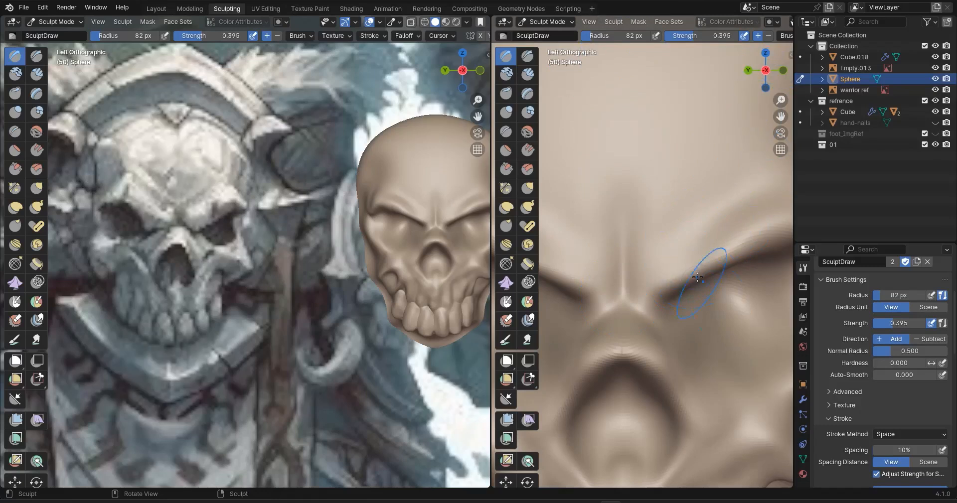
pyautogui.click(42, 7)
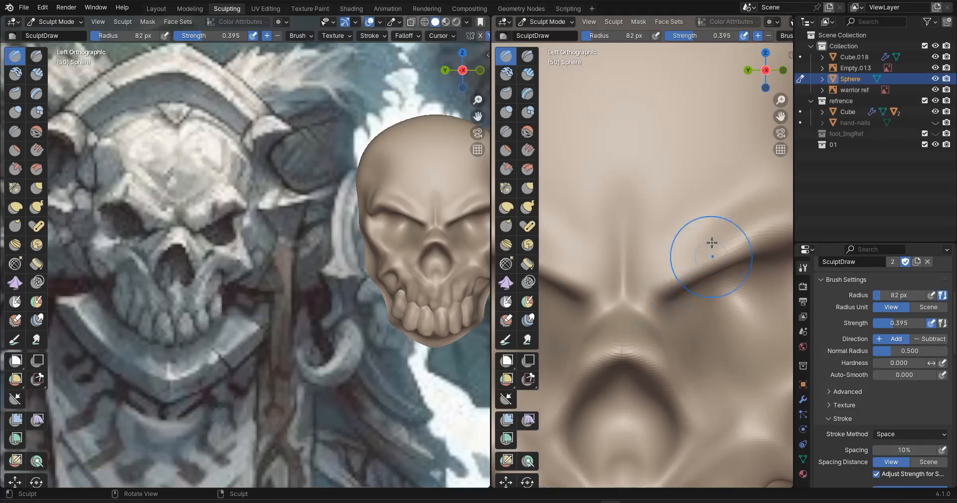
# Build up the brow ridge above the eye socket with the Draw brush, from its outer arch down to the nose bridge
pyautogui.moveTo(711, 229); pyautogui.dragTo(659, 281)
pyautogui.keyDown('shift'); pyautogui.moveTo(719, 249); pyautogui.dragTo(659, 290, button='middle'); pyautogui.keyUp('shift')
pyautogui.moveTo(656, 281); pyautogui.dragTo(718, 251)
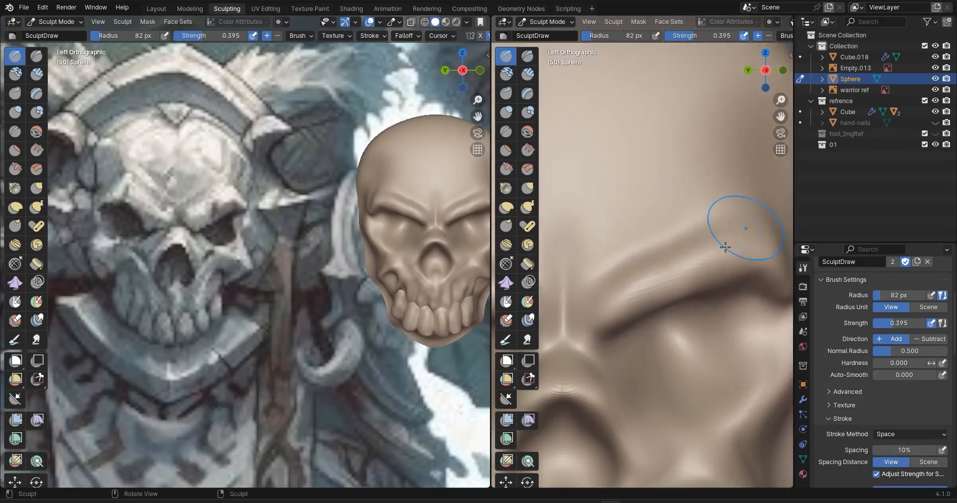
pyautogui.moveTo(612, 294); pyautogui.dragTo(602, 321)
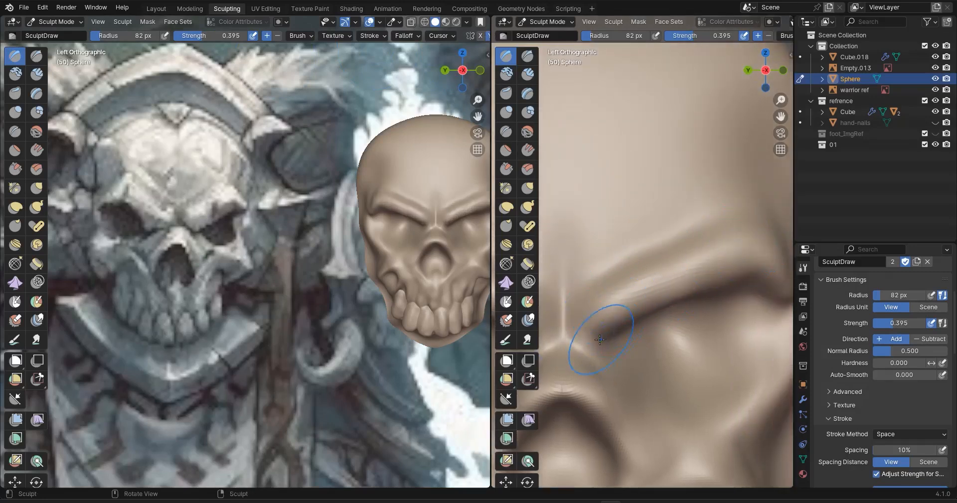
# Thicken the inner half of the brow ridge down to its lower edge and smooth the ridge's surface
pyautogui.moveTo(594, 320); pyautogui.dragTo(608, 299, button='middle')
pyautogui.moveTo(609, 299)
pyautogui.mouseDown()
pyautogui.moveTo(631, 341)
pyautogui.moveTo(630, 305)
pyautogui.moveTo(660, 278)
pyautogui.mouseUp()
pyautogui.moveTo(659, 277)
pyautogui.mouseDown(button='middle')
pyautogui.moveTo(653, 314)
pyautogui.moveTo(650, 298)
pyautogui.mouseUp(button='middle')
pyautogui.moveTo(609, 299); pyautogui.dragTo(596, 300)
pyautogui.moveTo(698, 261); pyautogui.dragTo(609, 316)
pyautogui.moveTo(642, 304)
pyautogui.mouseDown(button='middle')
pyautogui.moveTo(602, 302)
pyautogui.moveTo(633, 247)
pyautogui.mouseUp(button='middle')
pyautogui.moveTo(660, 292); pyautogui.dragTo(690, 252, button='middle')
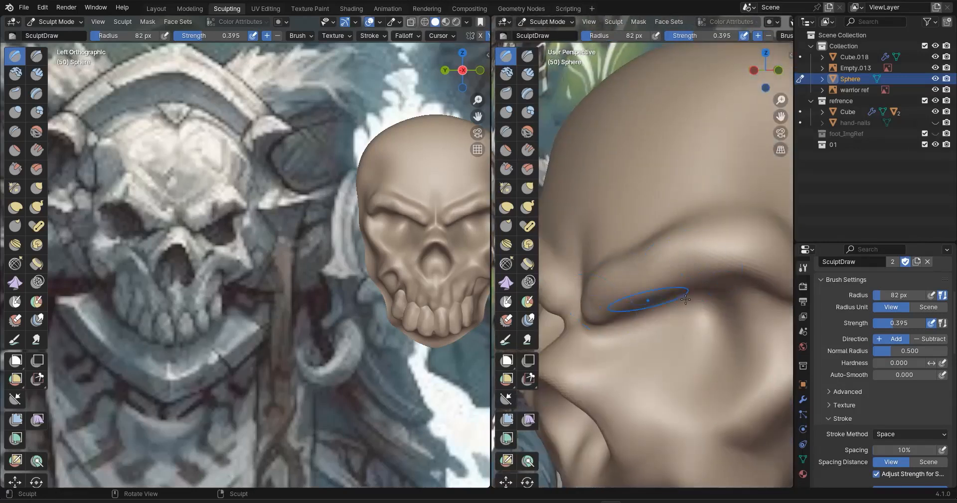
pyautogui.keyDown('alt'); pyautogui.moveTo(688, 298); pyautogui.dragTo(658, 261, button='middle'); pyautogui.keyUp('alt')
pyautogui.keyDown('shift'); pyautogui.moveTo(577, 291); pyautogui.dragTo(710, 254); pyautogui.keyUp('shift')
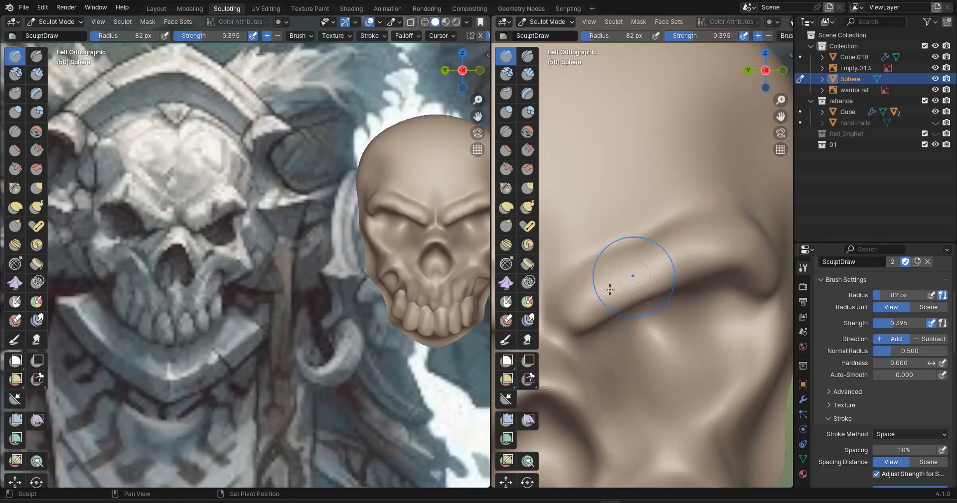
pyautogui.scroll(-6, 673, 289)
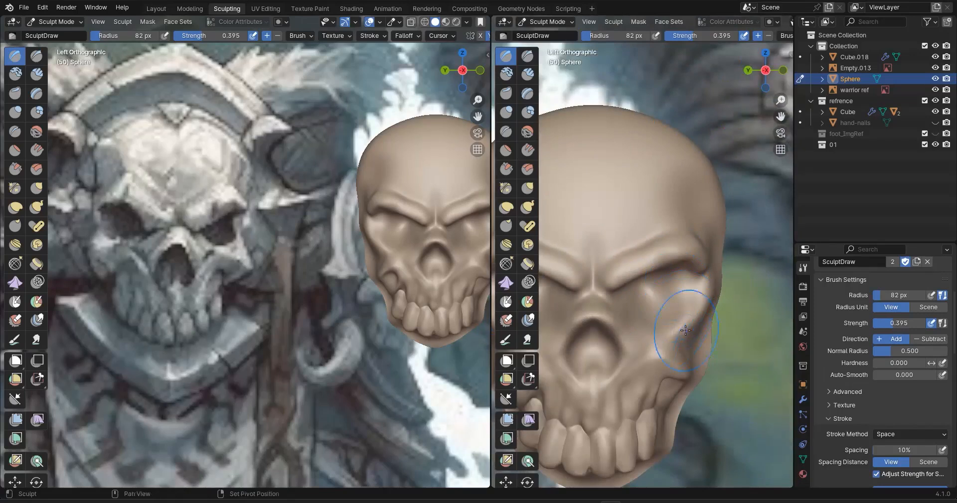
# Build up the cheekbone along the outer edge of the eye socket, down to the rim above the cheek hollow
pyautogui.scroll(5, 668, 319)
pyautogui.moveTo(669, 335)
pyautogui.mouseDown(button='middle')
pyautogui.moveTo(683, 355)
pyautogui.moveTo(643, 368)
pyautogui.moveTo(648, 399)
pyautogui.moveTo(711, 404)
pyautogui.moveTo(655, 374)
pyautogui.mouseUp(button='middle')
pyautogui.moveTo(656, 352); pyautogui.dragTo(642, 361)
pyautogui.moveTo(689, 379); pyautogui.dragTo(703, 369)
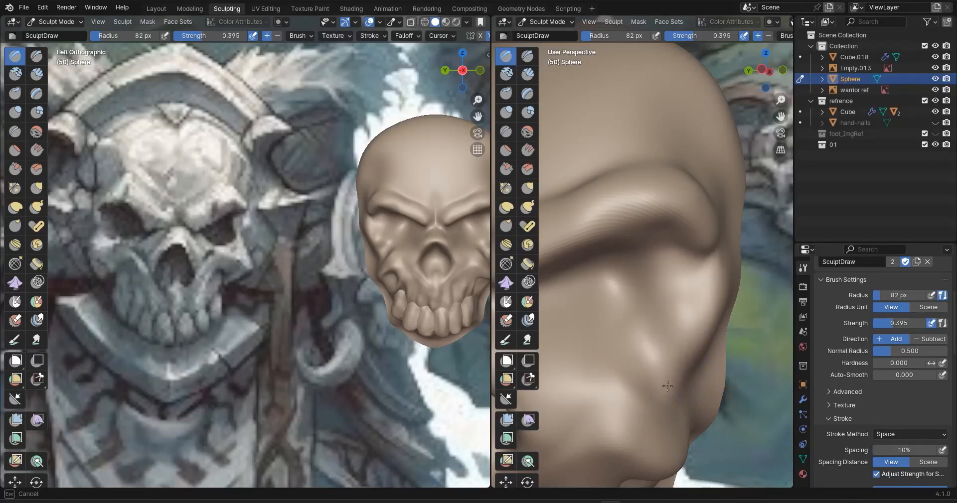
pyautogui.moveTo(688, 366); pyautogui.dragTo(671, 409)
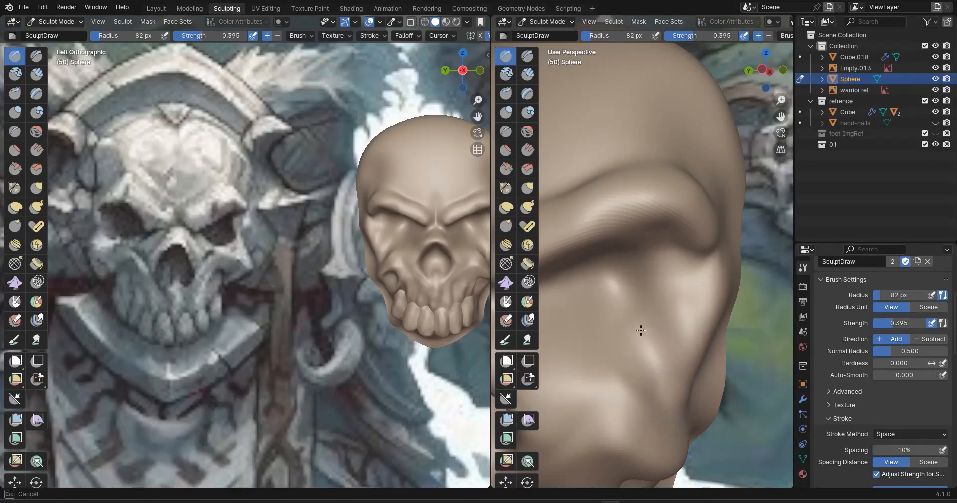
# Examine the cheekbone and the hollow above the rear teeth from below, from the side and from the front
pyautogui.scroll(-2, 649, 388)
pyautogui.moveTo(650, 391); pyautogui.dragTo(627, 355, button='middle')
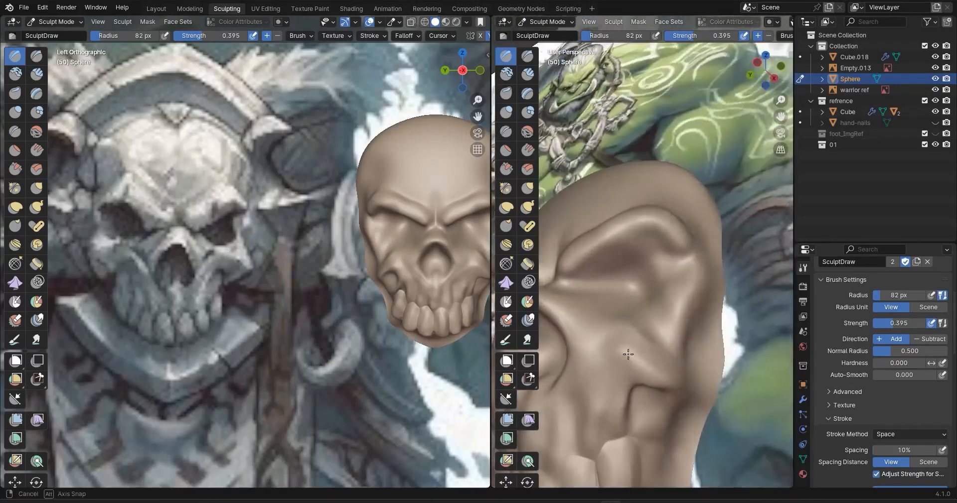
pyautogui.scroll(3, 690, 402)
pyautogui.moveTo(691, 432)
pyautogui.keyDown('shift'); pyautogui.mouseDown(button='middle')
pyautogui.moveTo(694, 342)
pyautogui.moveTo(647, 330)
pyautogui.mouseUp(button='middle'); pyautogui.keyUp('shift')
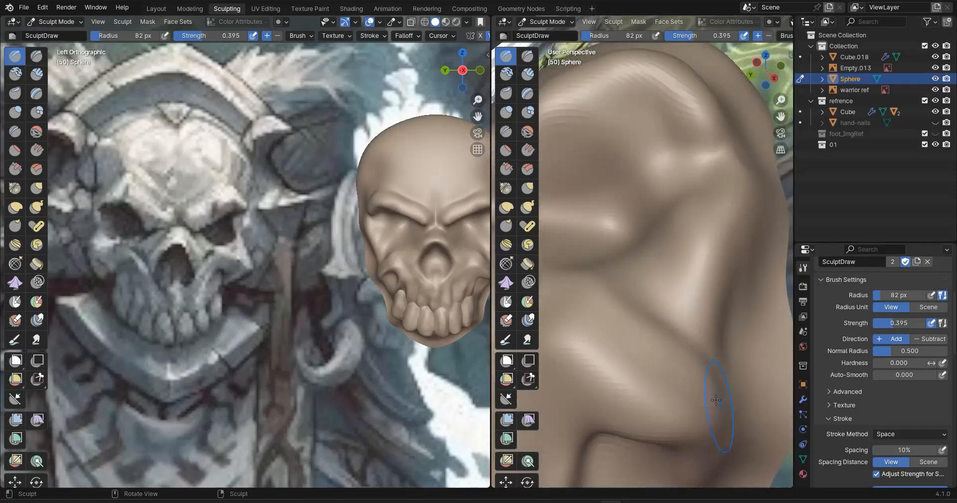
pyautogui.keyDown('ctrl'); pyautogui.moveTo(716, 401); pyautogui.dragTo(669, 342, button='middle'); pyautogui.keyUp('ctrl')
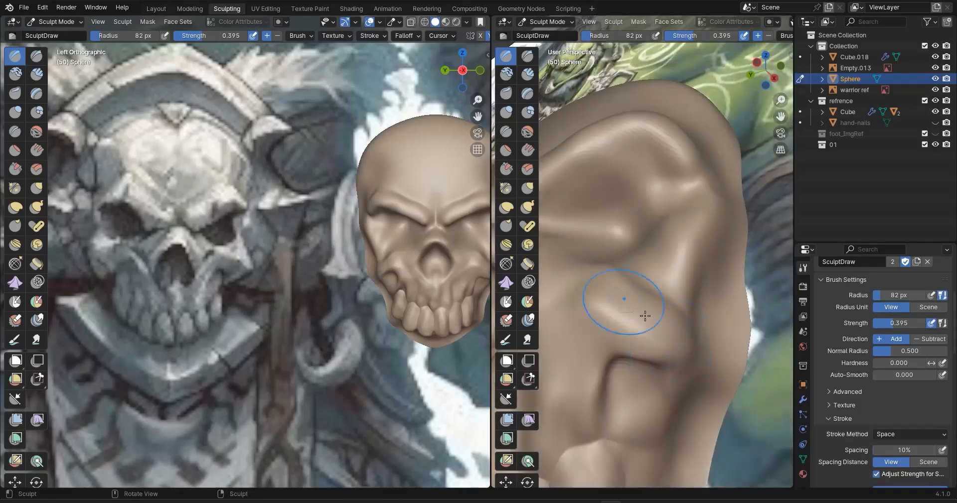
pyautogui.moveTo(627, 322); pyautogui.dragTo(681, 342, button='middle')
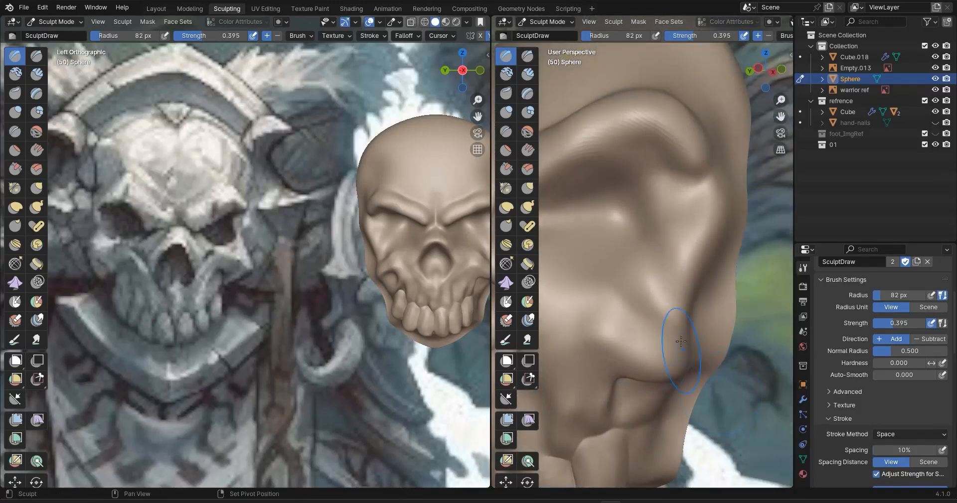
pyautogui.moveTo(605, 293); pyautogui.dragTo(558, 335)
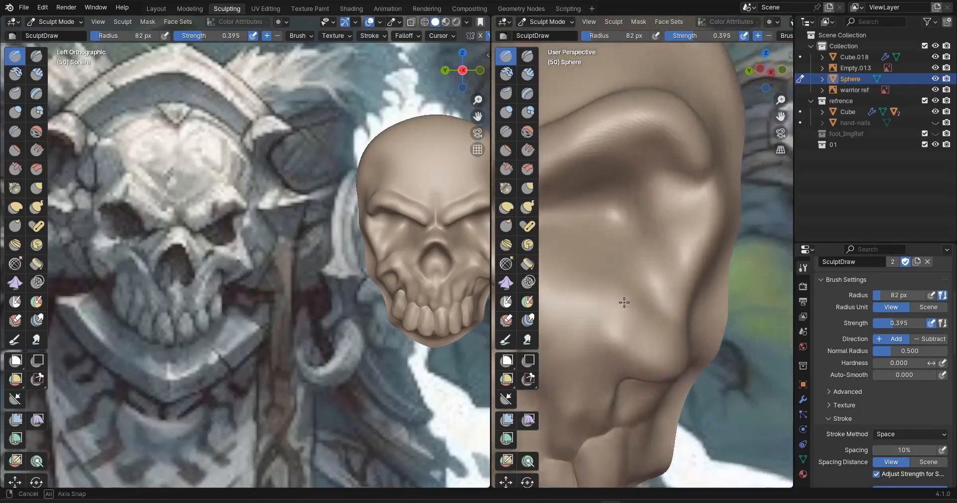
pyautogui.press('ctrl+KP_3')
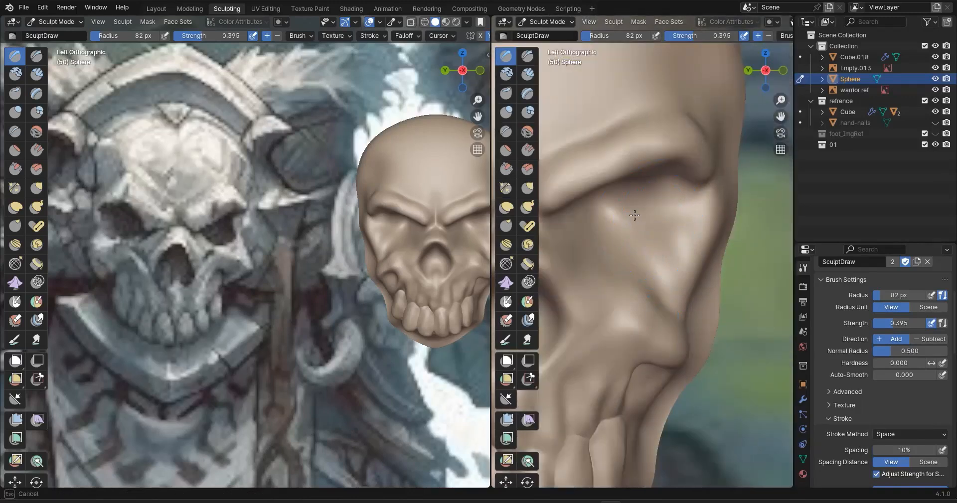
# Sculpt a raised diagonal fold between the nose cavity and the eye socket with repeated Draw strokes and smooth it
pyautogui.moveTo(643, 250)
pyautogui.mouseDown(button='middle')
pyautogui.moveTo(631, 259)
pyautogui.moveTo(688, 274)
pyautogui.moveTo(636, 284)
pyautogui.moveTo(662, 277)
pyautogui.moveTo(641, 309)
pyautogui.moveTo(591, 269)
pyautogui.mouseUp(button='middle')
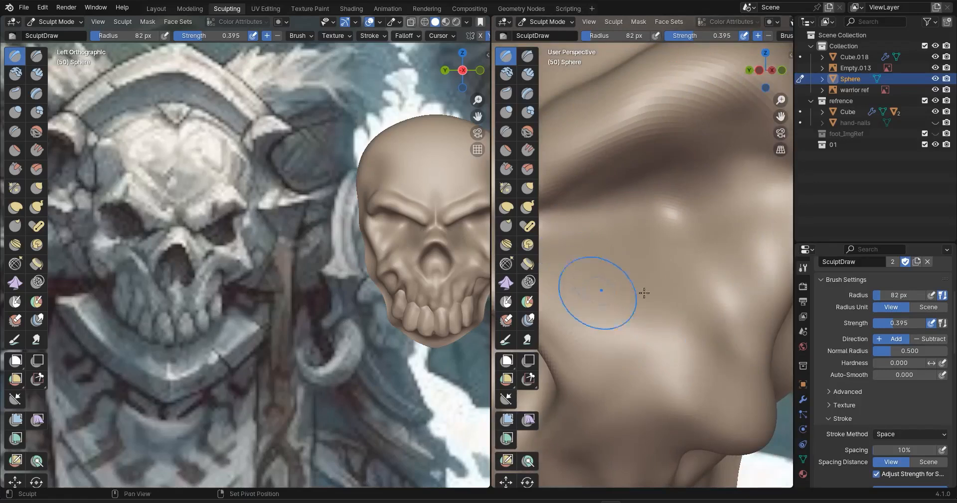
pyautogui.moveTo(641, 111); pyautogui.dragTo(604, 234, button='middle')
pyautogui.moveTo(695, 325); pyautogui.dragTo(613, 263)
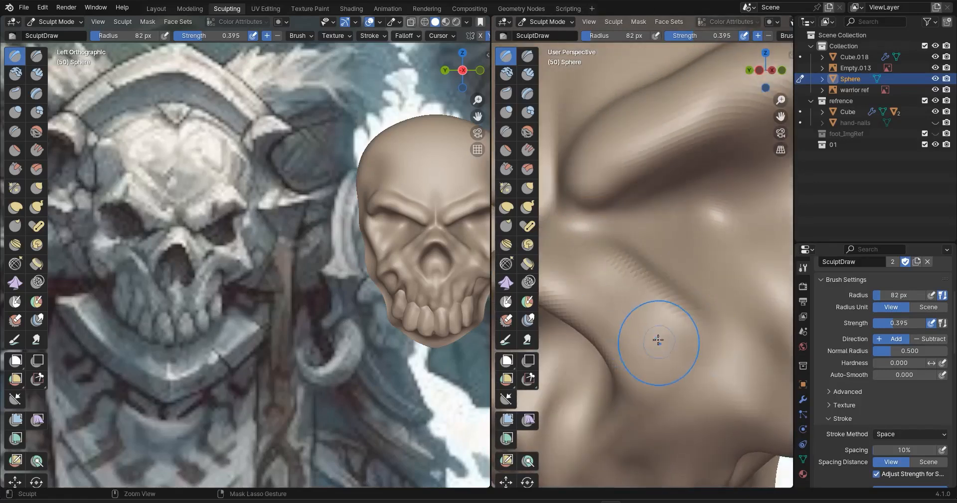
pyautogui.moveTo(658, 340); pyautogui.dragTo(592, 270)
pyautogui.moveTo(698, 379); pyautogui.dragTo(613, 274)
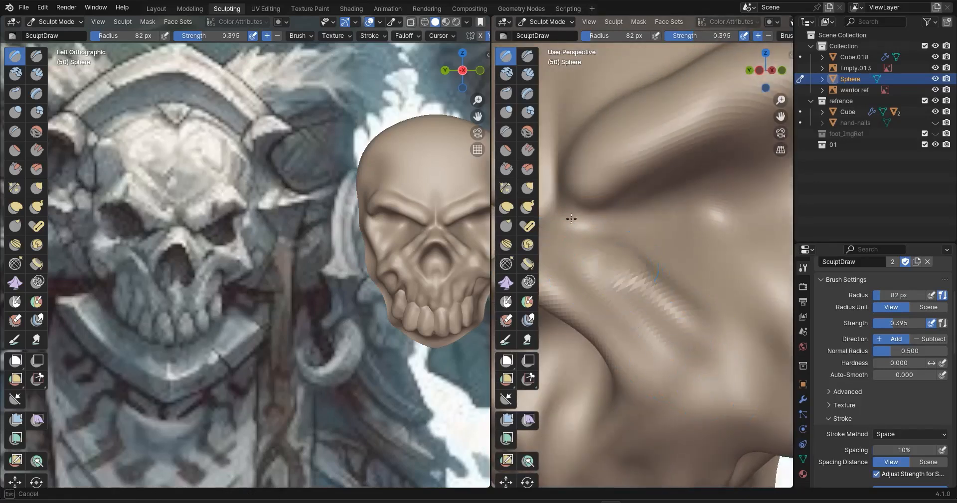
pyautogui.moveTo(707, 329); pyautogui.dragTo(615, 249)
pyautogui.moveTo(703, 330); pyautogui.dragTo(587, 237)
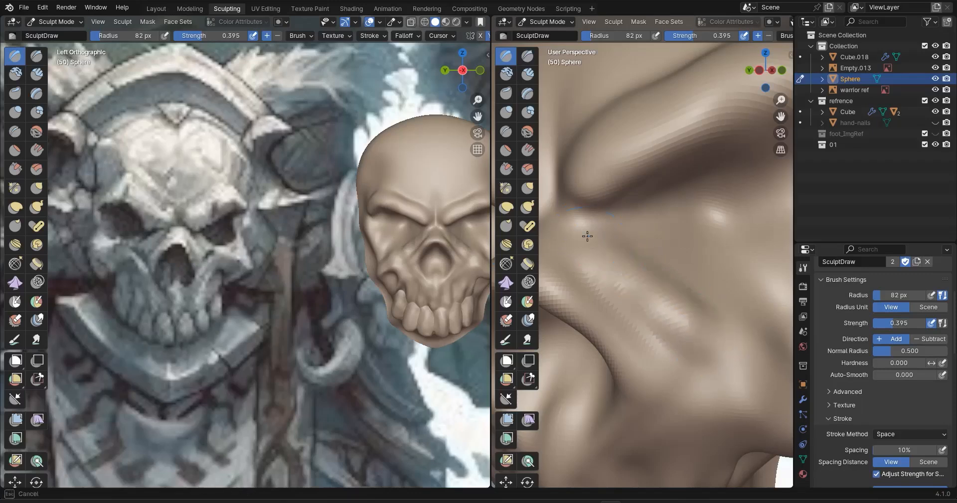
pyautogui.moveTo(683, 293)
pyautogui.keyDown('shift'); pyautogui.mouseDown()
pyautogui.moveTo(690, 344)
pyautogui.moveTo(649, 295)
pyautogui.moveTo(671, 290)
pyautogui.moveTo(678, 320)
pyautogui.mouseUp(); pyautogui.keyUp('shift')
# Refine the surface below the inner corner of the eye socket, beside the nose bridge
pyautogui.scroll(-2, 706, 277)
pyautogui.keyDown('alt'); pyautogui.moveTo(706, 278); pyautogui.dragTo(681, 296, button='middle'); pyautogui.keyUp('alt')
pyautogui.moveTo(662, 259); pyautogui.dragTo(651, 238)
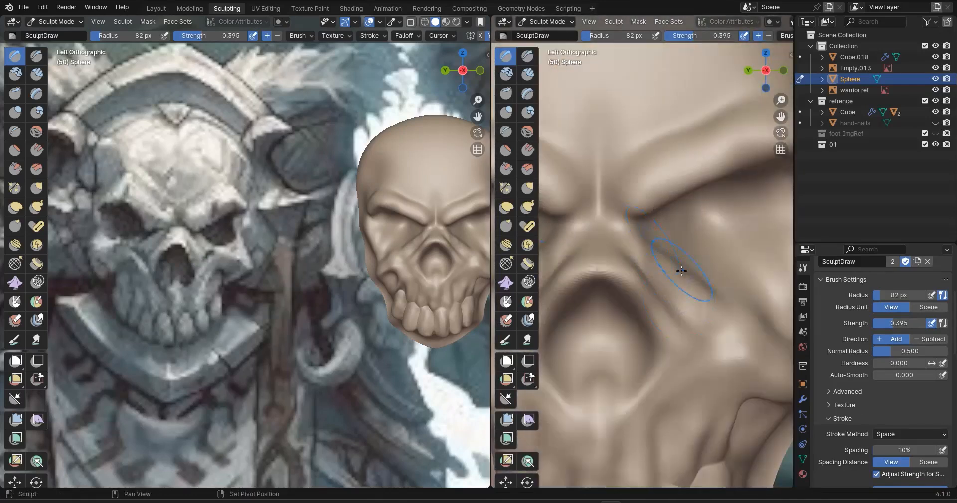
pyautogui.moveTo(612, 280)
pyautogui.keyDown('alt'); pyautogui.mouseDown(button='middle')
pyautogui.moveTo(728, 276)
pyautogui.moveTo(707, 305)
pyautogui.moveTo(633, 302)
pyautogui.moveTo(555, 270)
pyautogui.mouseUp(button='middle'); pyautogui.keyUp('alt')
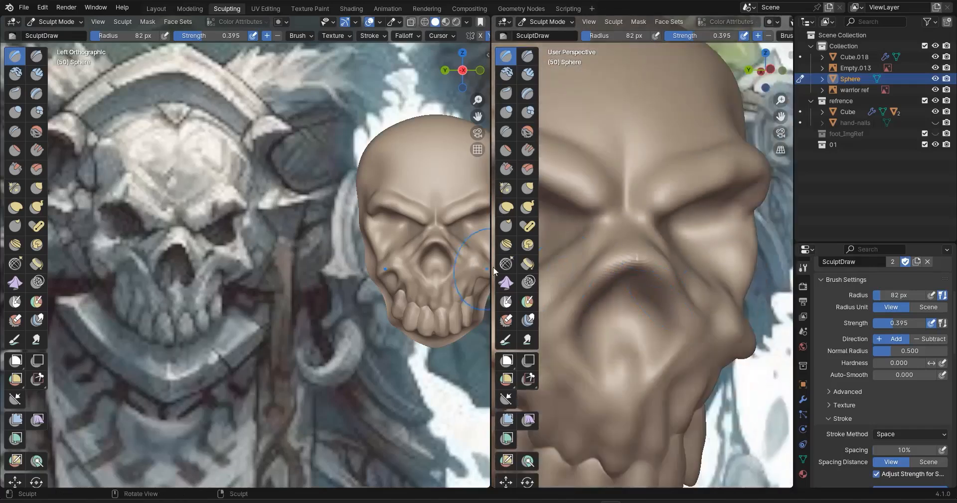
# Move the skull object about 0.92 m along the Y axis toward the reference skull and return to sculpting
pyautogui.moveTo(489, 268); pyautogui.dragTo(374, 269)
pyautogui.scroll(2, 1, 283)
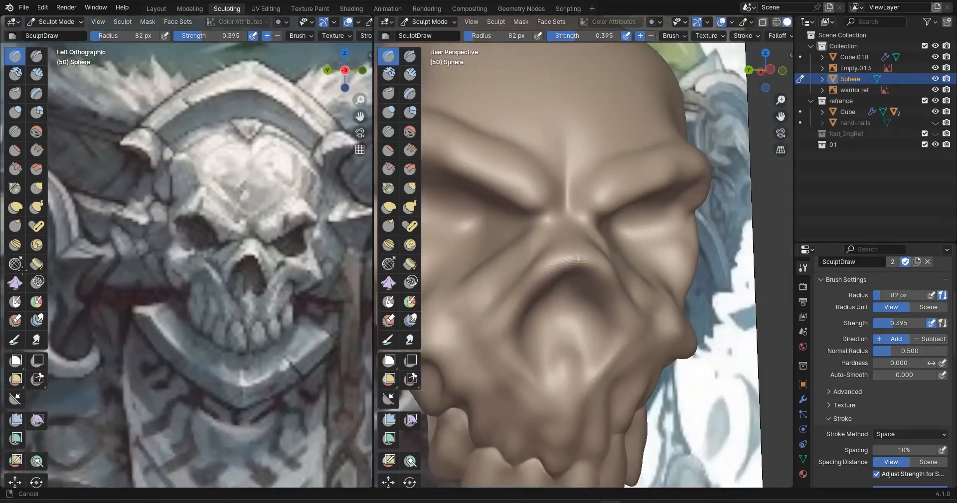
pyautogui.scroll(-3, 265, 307)
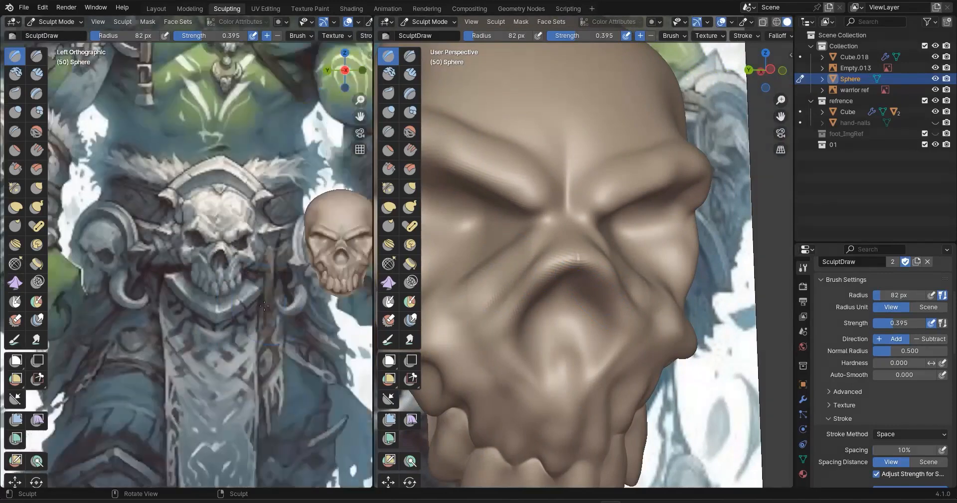
pyautogui.click(163, 10)
pyautogui.press('g')
pyautogui.press('y')
pyautogui.click(412, 316)
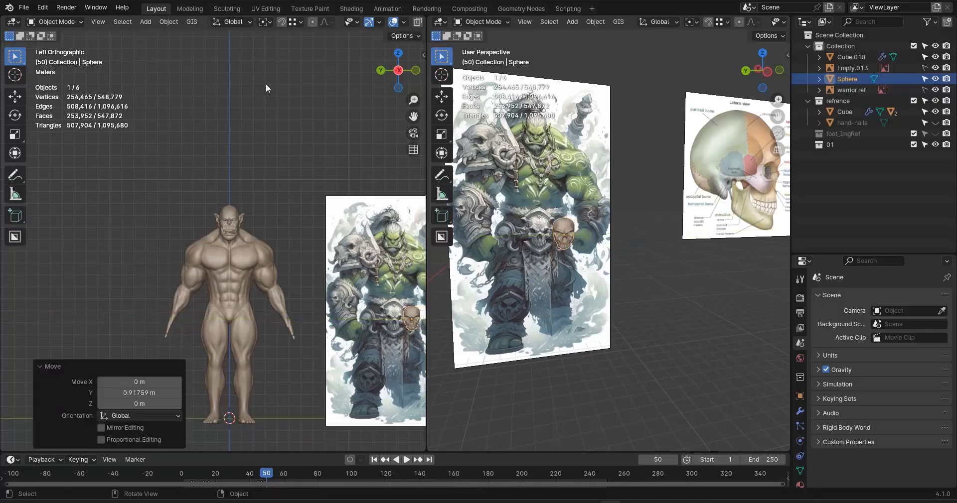
pyautogui.click(225, 9)
# Compare the whole sculpted skull side by side with the warrior's reference skull in both viewports
pyautogui.scroll(5, 293, 247)
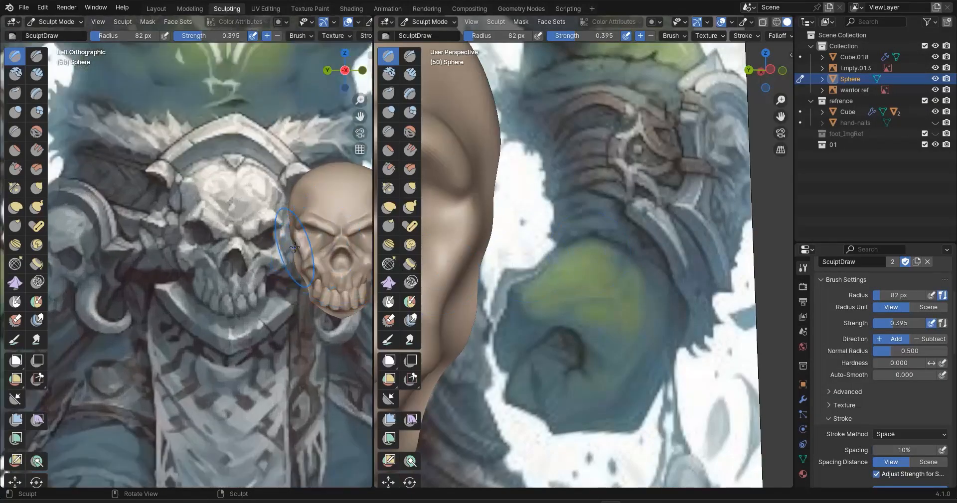
pyautogui.moveTo(334, 249)
pyautogui.keyDown('shift'); pyautogui.mouseDown(button='middle')
pyautogui.moveTo(215, 272)
pyautogui.moveTo(183, 299)
pyautogui.mouseUp(button='middle'); pyautogui.keyUp('shift')
pyautogui.scroll(-1, 288, 307)
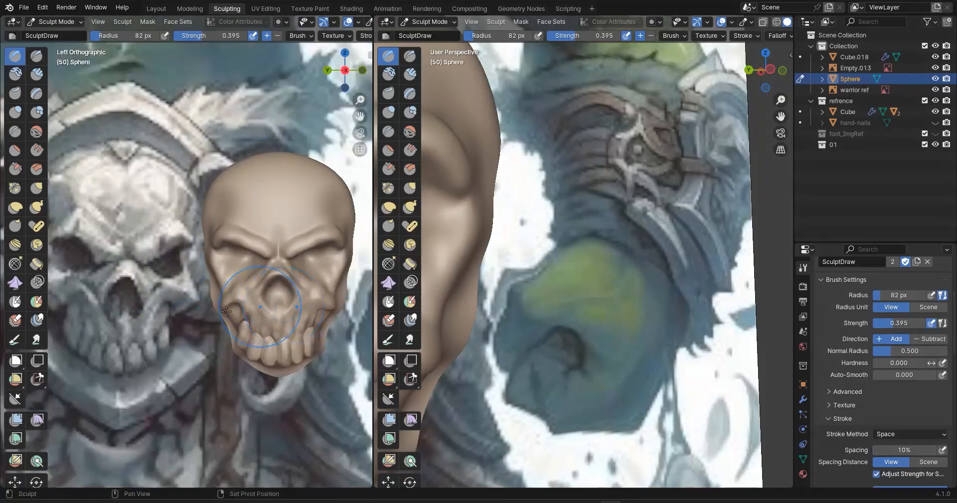
pyautogui.keyDown('shift'); pyautogui.moveTo(288, 306); pyautogui.dragTo(349, 306, button='middle'); pyautogui.keyUp('shift')
pyautogui.scroll(-2, 532, 250)
pyautogui.moveTo(532, 250)
pyautogui.keyDown('shift'); pyautogui.mouseDown(button='middle')
pyautogui.moveTo(641, 284)
pyautogui.moveTo(650, 276)
pyautogui.mouseUp(button='middle'); pyautogui.keyUp('shift')
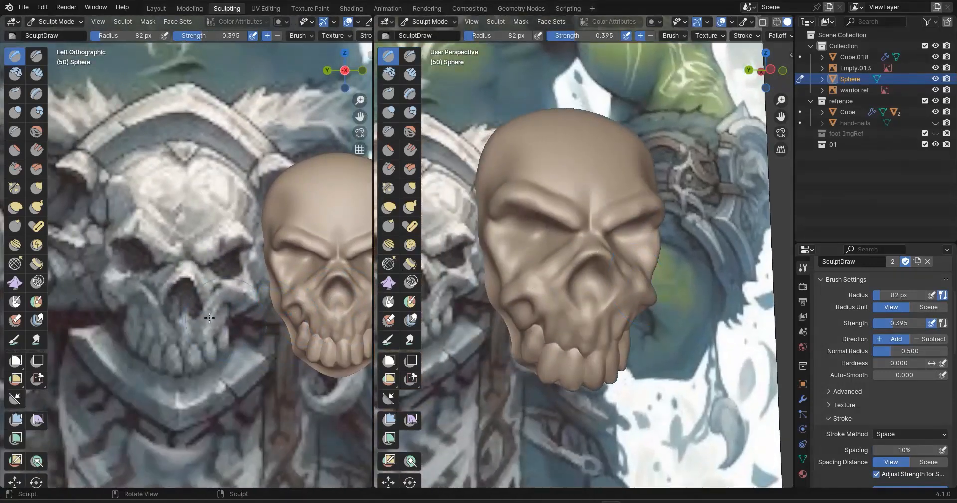
pyautogui.keyDown('shift'); pyautogui.moveTo(168, 257); pyautogui.dragTo(138, 259, button='middle'); pyautogui.keyUp('shift')
pyautogui.moveTo(372, 272); pyautogui.dragTo(414, 273)
pyautogui.keyDown('shift'); pyautogui.moveTo(321, 325); pyautogui.dragTo(354, 329, button='middle'); pyautogui.keyUp('shift')
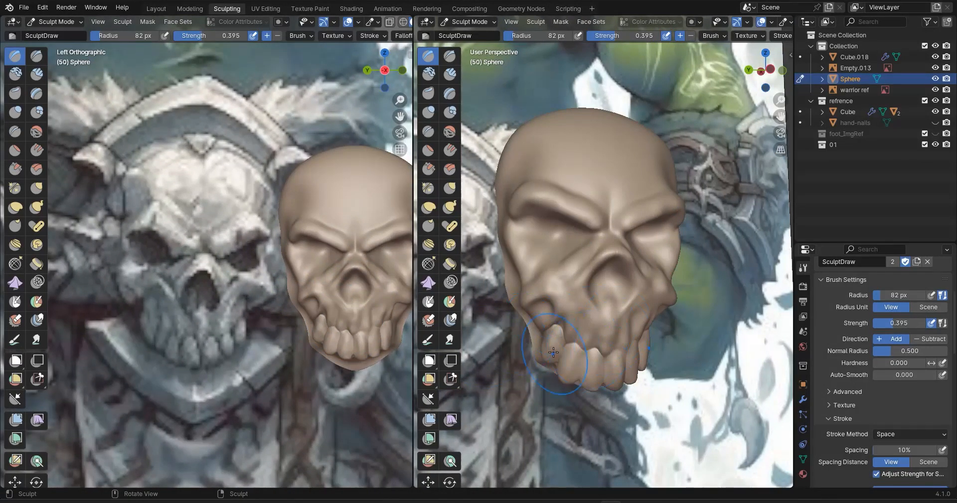
# Sculpt the cheek area below the eye socket on the opposite side and bring the whole skull into the front view
pyautogui.scroll(6, 553, 353)
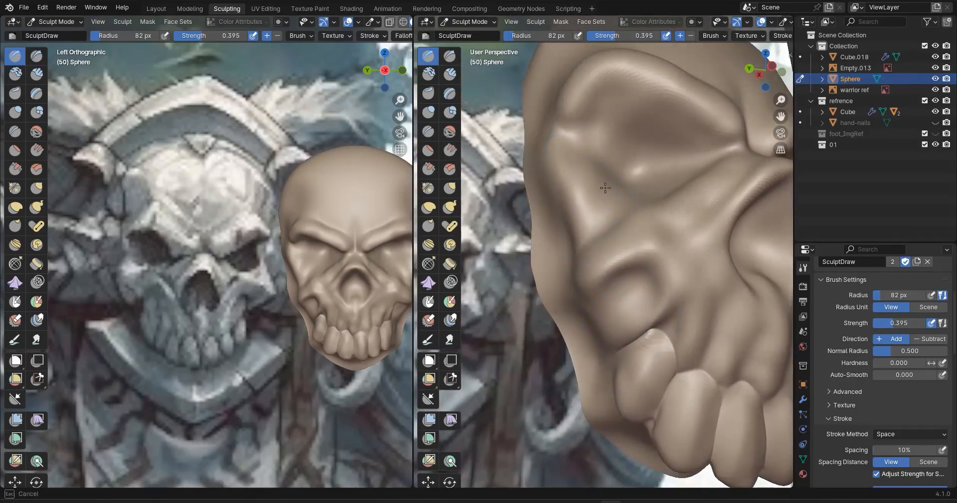
pyautogui.moveTo(618, 195); pyautogui.dragTo(651, 191)
pyautogui.scroll(-6, 653, 188)
pyautogui.moveTo(653, 188); pyautogui.dragTo(607, 247, button='middle')
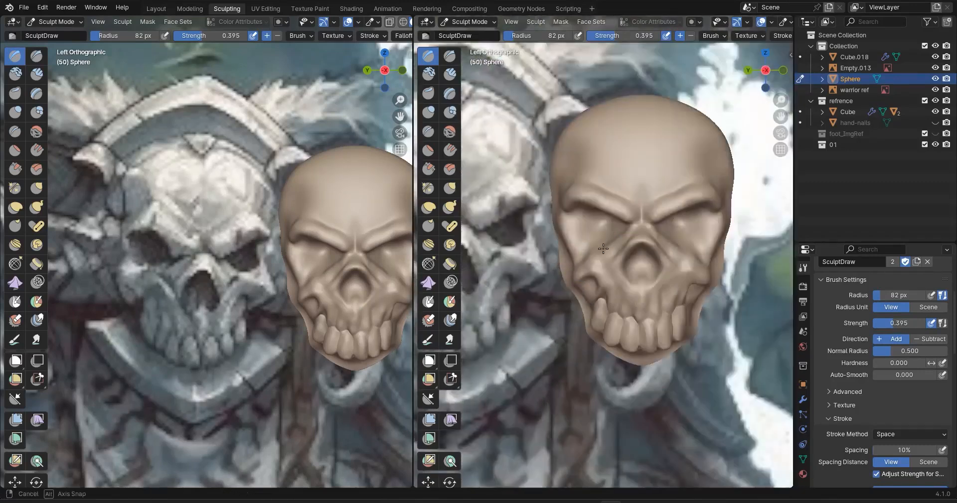
# Carve a shallow diagonal plane into the forehead, running from the side toward the center above the brows
pyautogui.scroll(1, 654, 189)
pyautogui.keyDown('shift'); pyautogui.moveTo(649, 170); pyautogui.dragTo(634, 234, button='middle'); pyautogui.keyUp('shift')
pyautogui.scroll(2, 623, 235)
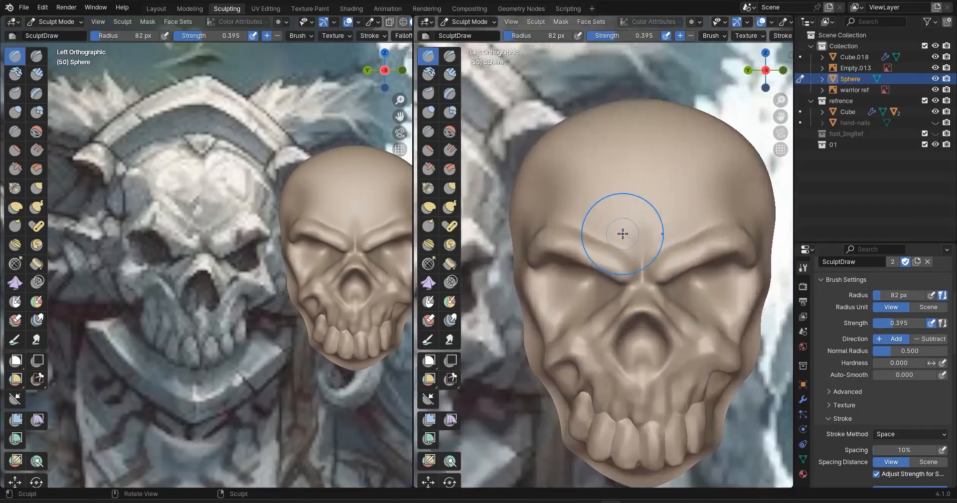
pyautogui.moveTo(582, 181)
pyautogui.keyDown('ctrl'); pyautogui.mouseDown()
pyautogui.moveTo(644, 239)
pyautogui.moveTo(624, 231)
pyautogui.mouseUp(); pyautogui.keyUp('ctrl')
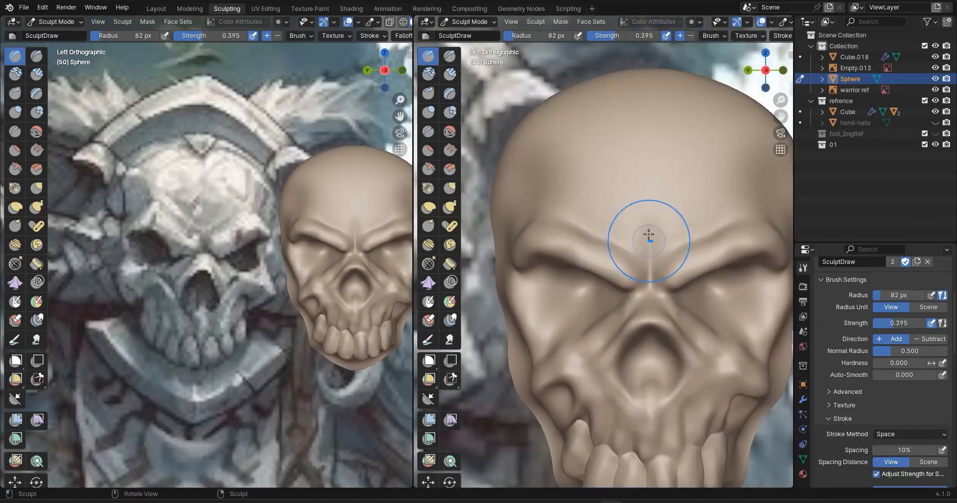
# Lower the Draw brush strength to 0.235, carve the side of the forehead above the outer brow and smooth it
pyautogui.hotkey('shift', 'f')
pyautogui.click(630, 204)
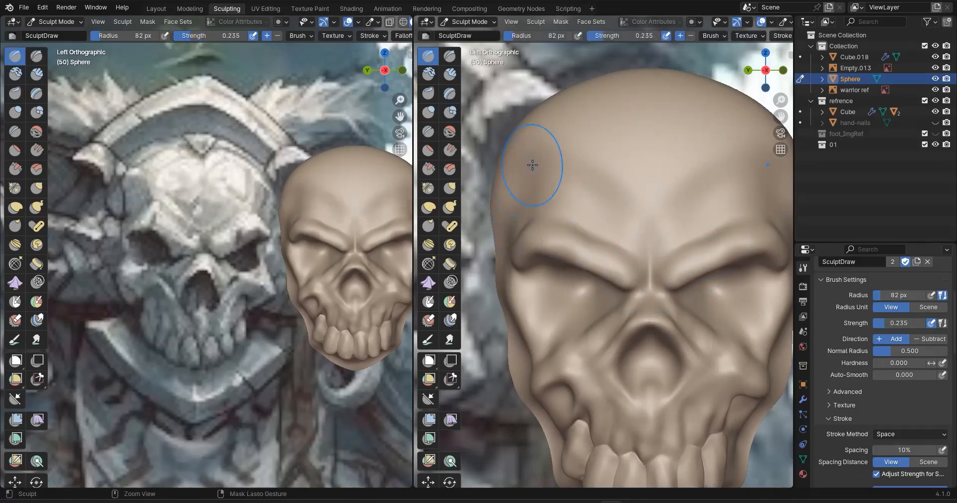
pyautogui.moveTo(518, 215)
pyautogui.keyDown('ctrl'); pyautogui.mouseDown()
pyautogui.moveTo(532, 135)
pyautogui.moveTo(551, 142)
pyautogui.mouseUp(); pyautogui.keyUp('ctrl')
pyautogui.keyDown('shift'); pyautogui.moveTo(548, 182); pyautogui.dragTo(532, 227); pyautogui.keyUp('shift')
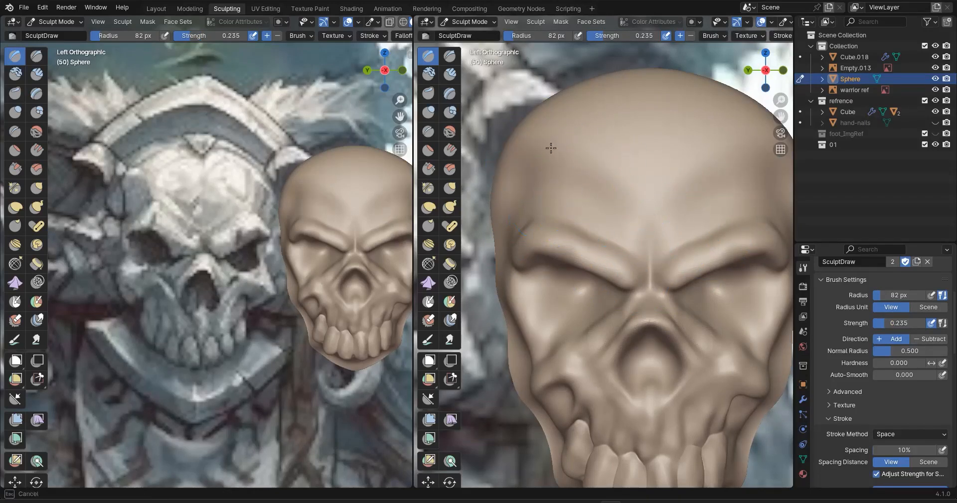
pyautogui.scroll(-1, 600, 235)
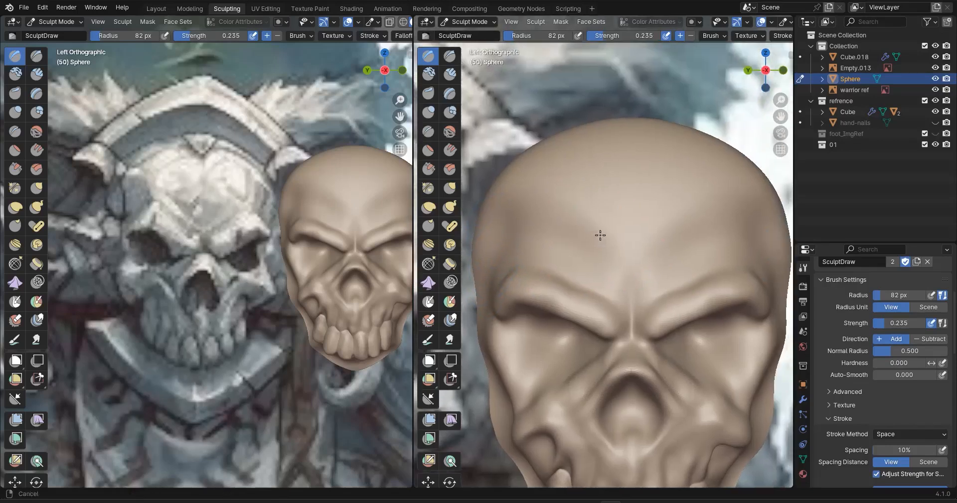
pyautogui.scroll(-1, 625, 257)
pyautogui.moveTo(625, 258); pyautogui.dragTo(587, 227, button='middle')
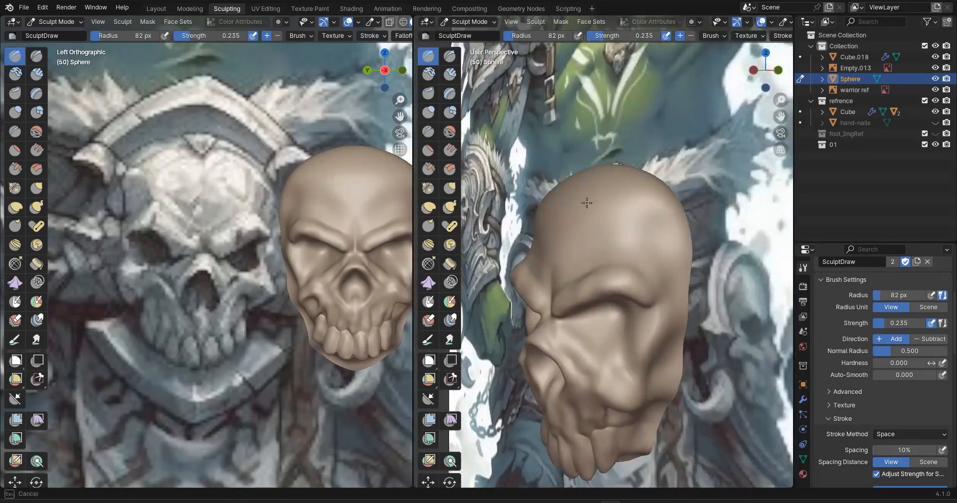
pyautogui.keyDown('alt'); pyautogui.moveTo(560, 256); pyautogui.dragTo(600, 224, button='middle'); pyautogui.keyUp('alt')
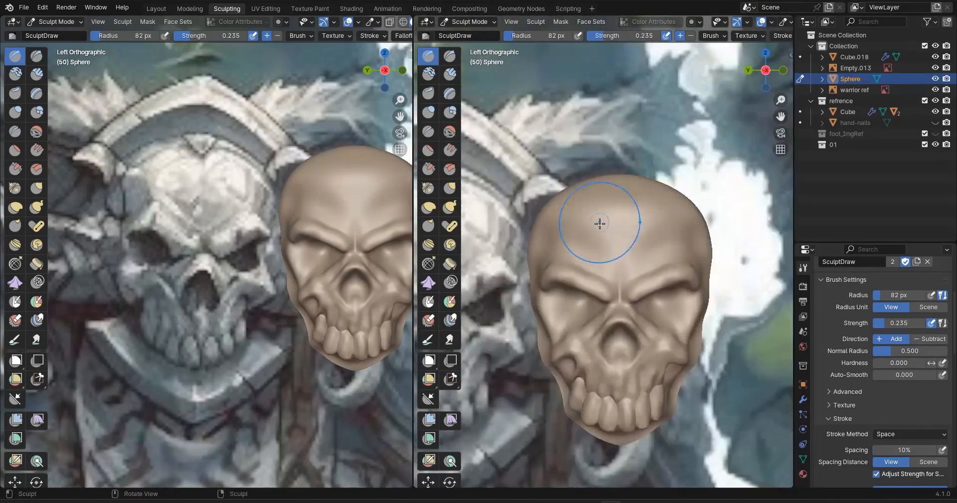
# Sculpt the side of the forehead above the outer brow and smooth the forehead and temple
pyautogui.scroll(2, 599, 224)
pyautogui.moveTo(553, 228); pyautogui.dragTo(540, 200)
pyautogui.moveTo(643, 244)
pyautogui.keyDown('shift'); pyautogui.mouseDown()
pyautogui.moveTo(613, 241)
pyautogui.moveTo(631, 248)
pyautogui.mouseUp(); pyautogui.keyUp('shift')
pyautogui.moveTo(540, 229)
pyautogui.keyDown('shift'); pyautogui.mouseDown()
pyautogui.moveTo(522, 224)
pyautogui.moveTo(514, 285)
pyautogui.mouseUp(); pyautogui.keyUp('shift')
pyautogui.keyDown('shift'); pyautogui.moveTo(644, 396); pyautogui.dragTo(670, 318, button='middle'); pyautogui.keyUp('shift')
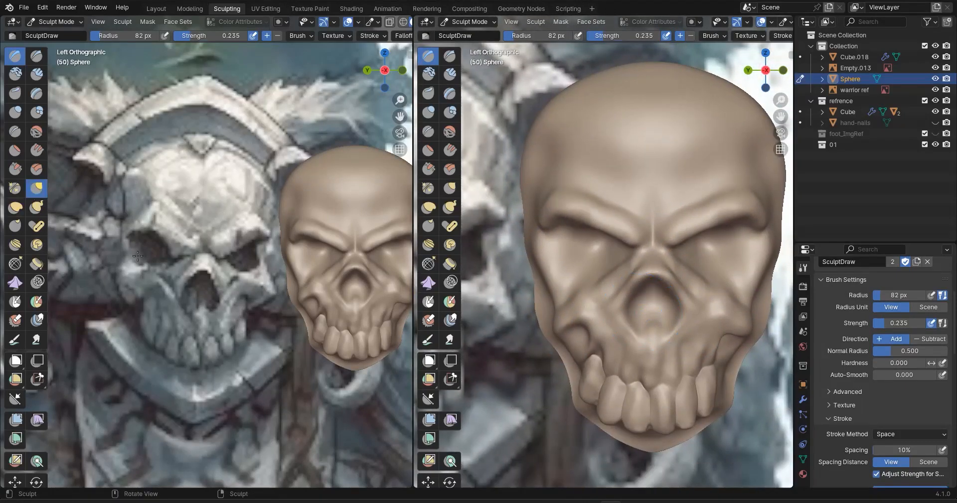
# Nudge the cheekbone inward with the Grab brush and sculpt the area below the eye socket with Draw at strength 0.528
pyautogui.scroll(5, 566, 278)
pyautogui.moveTo(510, 326)
pyautogui.mouseDown()
pyautogui.moveTo(524, 325)
pyautogui.moveTo(519, 294)
pyautogui.moveTo(506, 289)
pyautogui.moveTo(524, 313)
pyautogui.moveTo(536, 287)
pyautogui.moveTo(523, 325)
pyautogui.mouseUp()
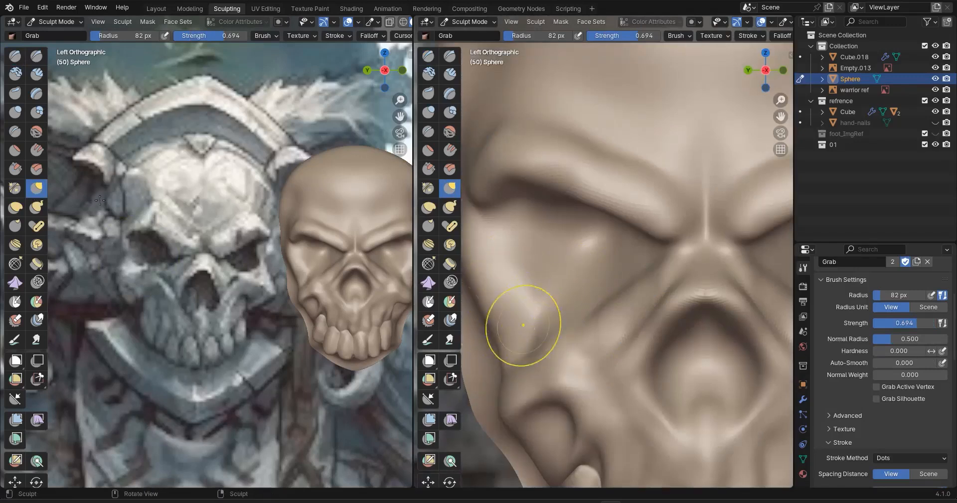
pyautogui.click(17, 59)
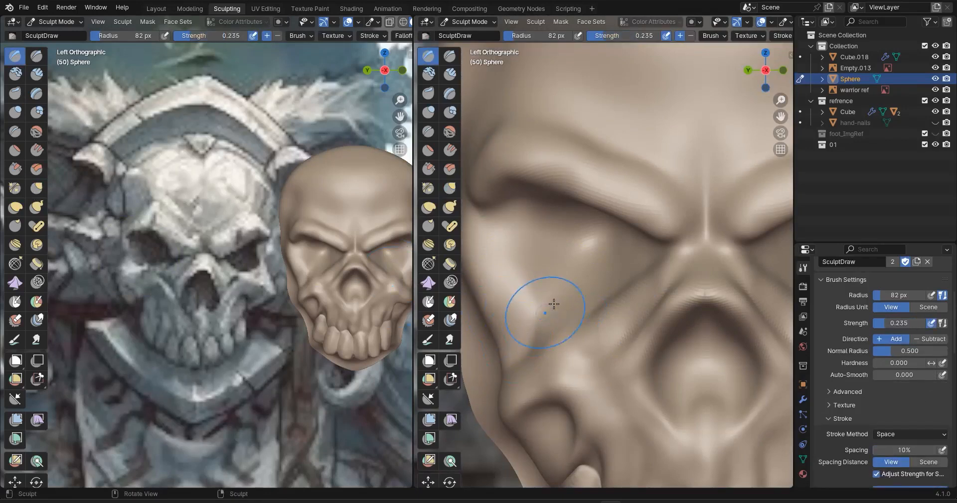
pyautogui.hotkey('shift', 'f')
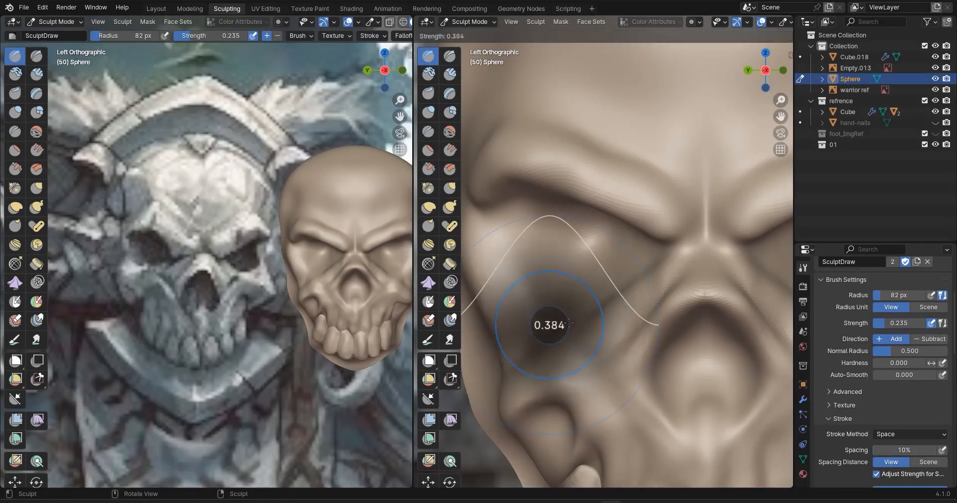
pyautogui.click(576, 325)
pyautogui.moveTo(479, 304); pyautogui.dragTo(528, 299)
pyautogui.moveTo(616, 303)
pyautogui.mouseDown()
pyautogui.moveTo(548, 333)
pyautogui.moveTo(529, 323)
pyautogui.mouseUp()
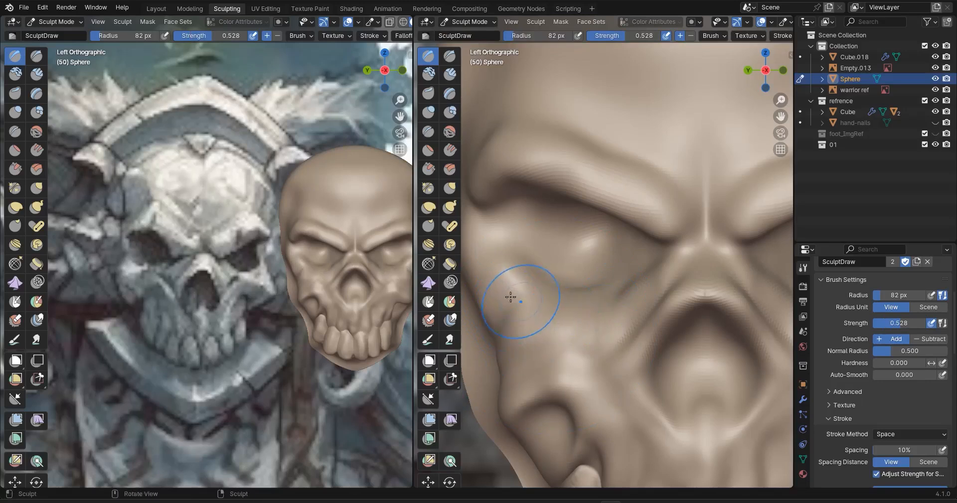
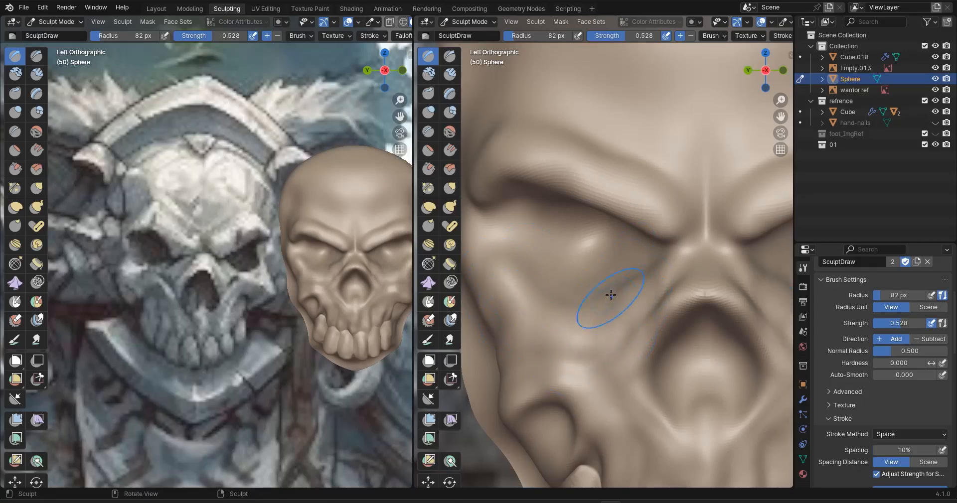
# Define the lower rim of the eye socket, smooth the cheekbone and shape its outer edge near the temple
pyautogui.moveTo(624, 277)
pyautogui.mouseDown()
pyautogui.moveTo(570, 299)
pyautogui.moveTo(577, 312)
pyautogui.mouseUp()
pyautogui.keyDown('shift'); pyautogui.moveTo(504, 305); pyautogui.dragTo(528, 277); pyautogui.keyUp('shift')
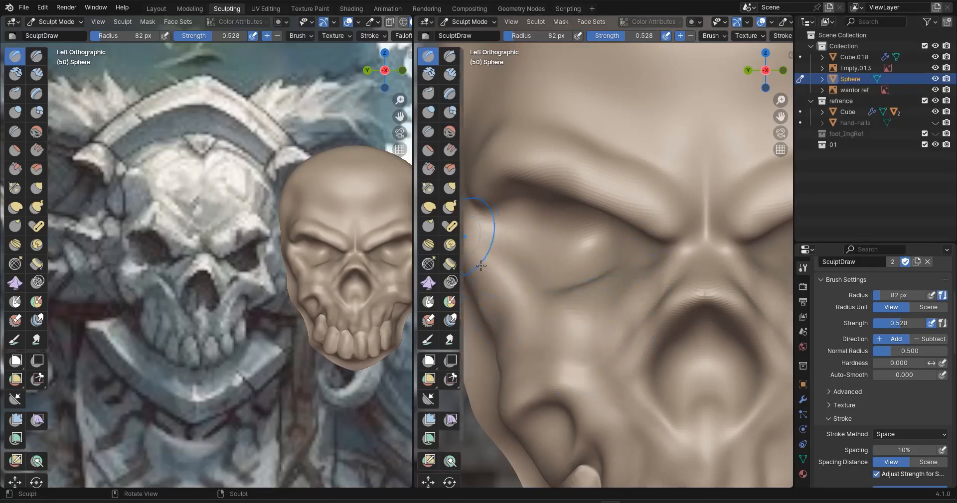
pyautogui.keyDown('shift'); pyautogui.moveTo(546, 304); pyautogui.dragTo(610, 331, button='middle'); pyautogui.keyUp('shift')
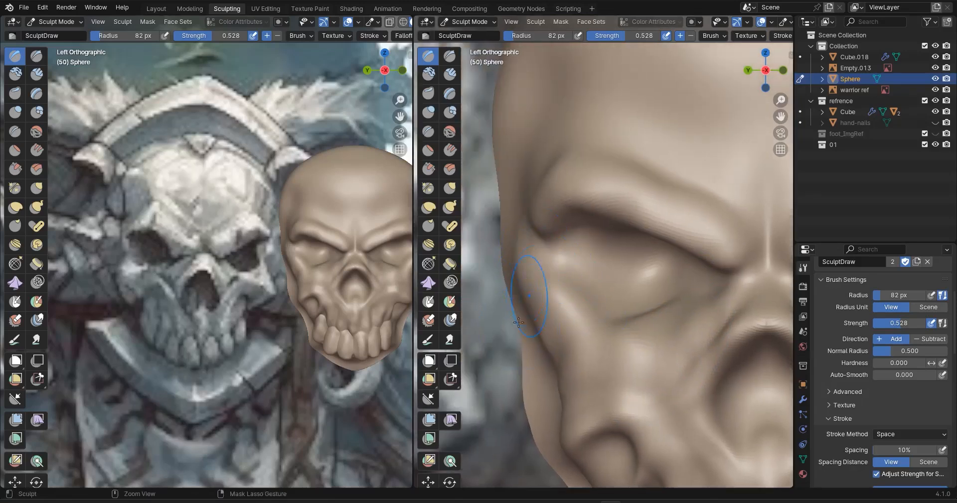
pyautogui.moveTo(549, 260); pyautogui.dragTo(568, 271)
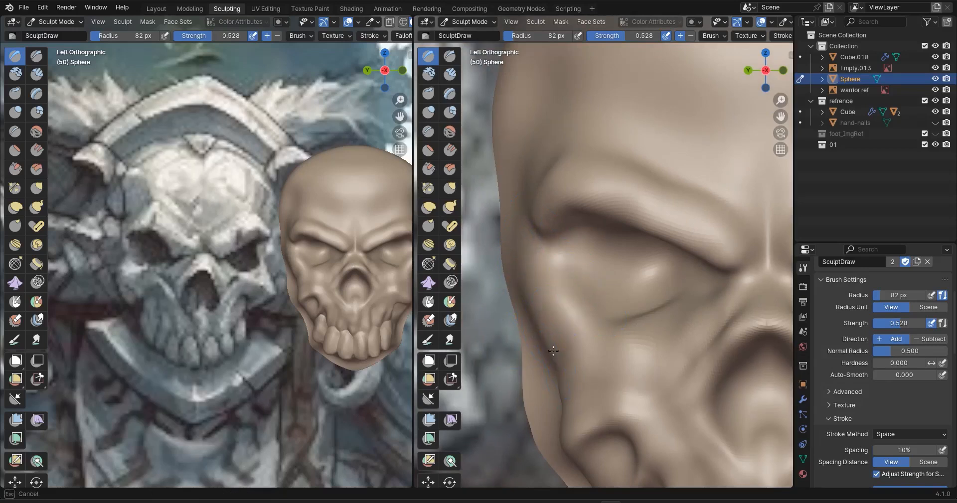
# Reshape the cheek hollow between the cheekbone and the rearmost upper tooth
pyautogui.keyDown('shift'); pyautogui.moveTo(656, 427); pyautogui.dragTo(636, 304, button='middle'); pyautogui.keyUp('shift')
pyautogui.scroll(3, 618, 349)
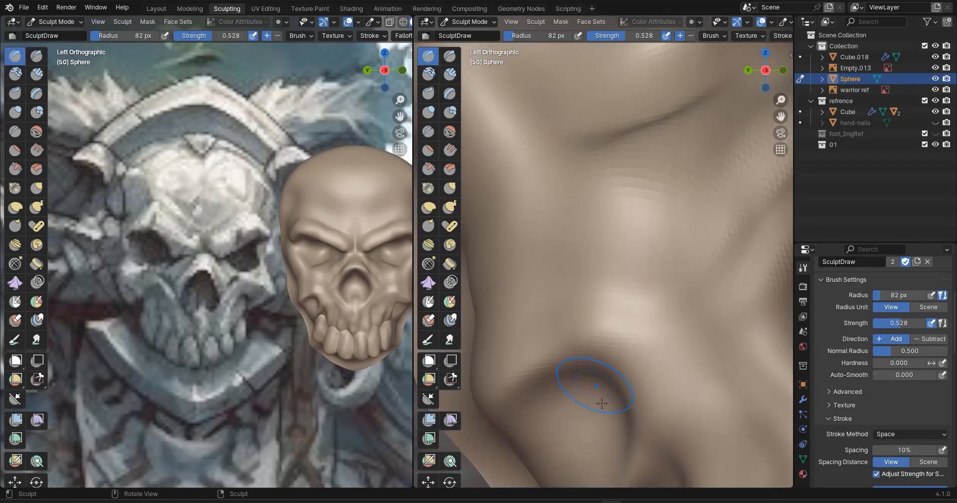
pyautogui.scroll(-1, 599, 386)
pyautogui.scroll(-5, 663, 390)
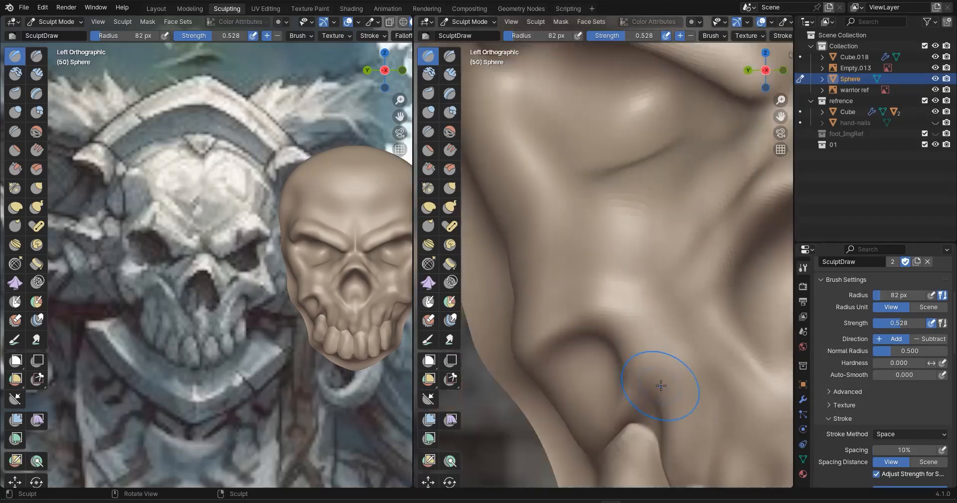
pyautogui.scroll(4, 613, 326)
pyautogui.scroll(1, 613, 326)
pyautogui.keyDown('shift'); pyautogui.moveTo(613, 326); pyautogui.dragTo(790, 303, button='middle'); pyautogui.keyUp('shift')
pyautogui.moveTo(561, 255)
pyautogui.mouseDown()
pyautogui.moveTo(576, 252)
pyautogui.moveTo(575, 275)
pyautogui.mouseUp()
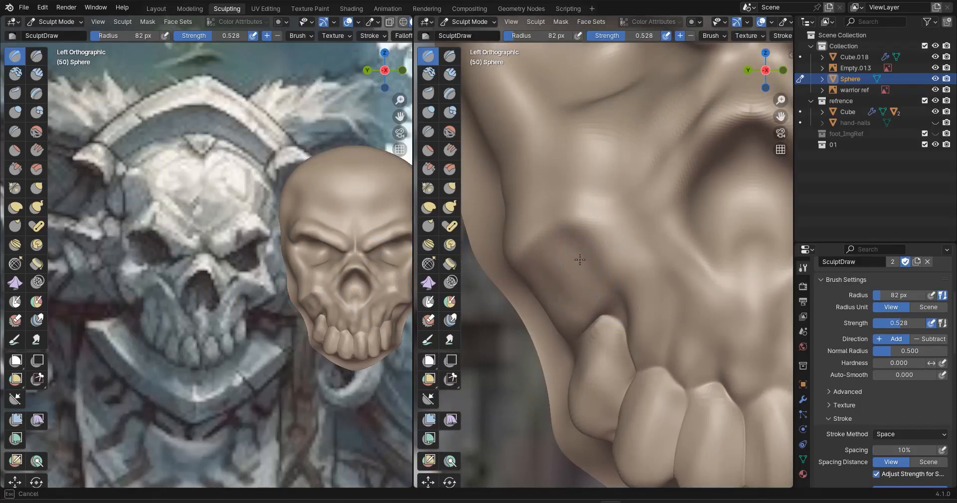
pyautogui.scroll(-5, 565, 258)
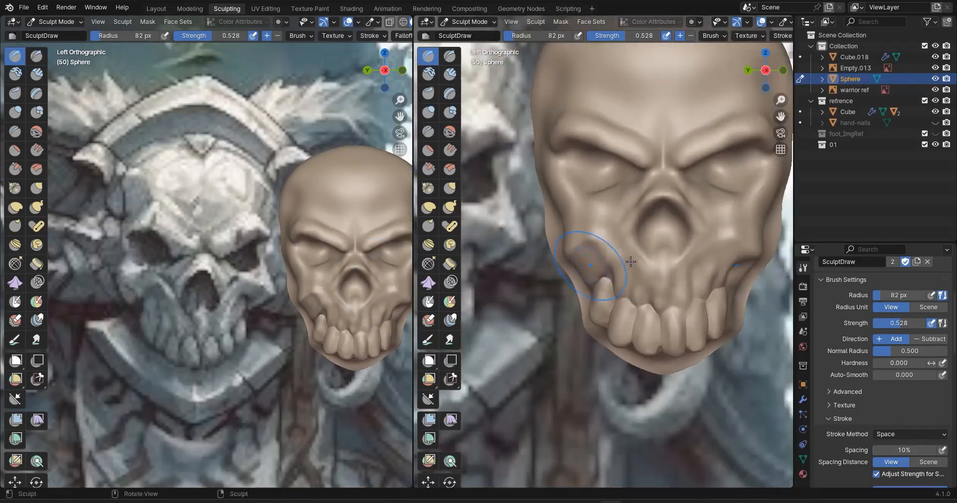
# Sculpt the lower outer corner of the cheekbone from the front and from an angled view
pyautogui.scroll(6, 515, 251)
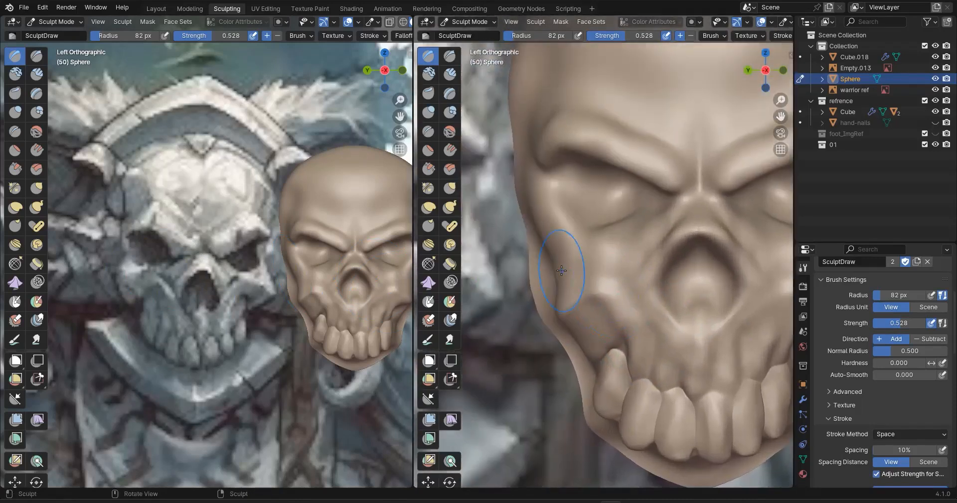
pyautogui.moveTo(577, 295); pyautogui.dragTo(542, 319)
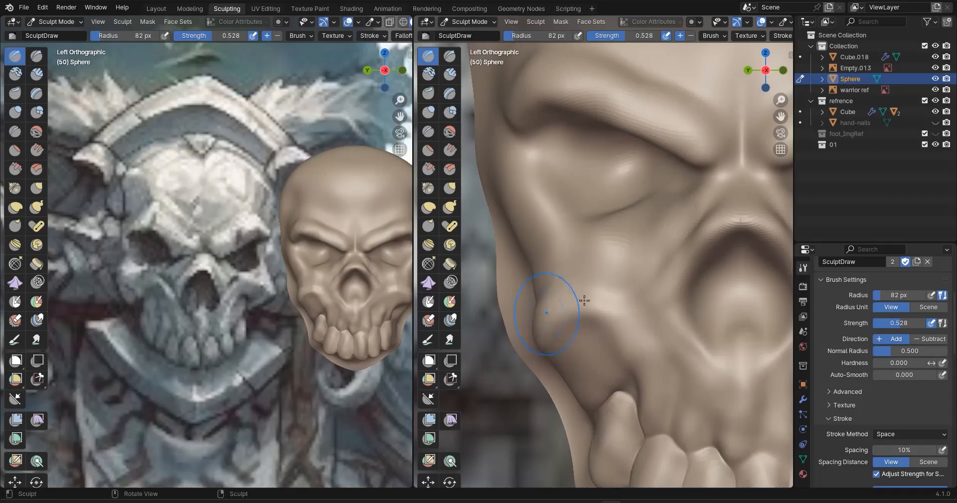
pyautogui.moveTo(527, 326); pyautogui.dragTo(665, 331, button='middle')
pyautogui.scroll(-3, 588, 342)
pyautogui.moveTo(685, 289)
pyautogui.mouseDown()
pyautogui.moveTo(675, 275)
pyautogui.moveTo(703, 277)
pyautogui.mouseUp()
pyautogui.moveTo(703, 278); pyautogui.dragTo(548, 271, button='middle')
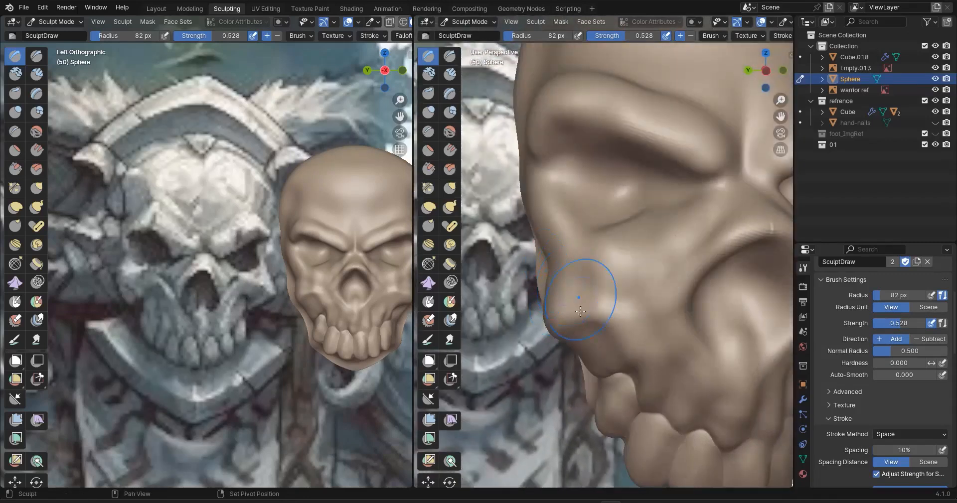
pyautogui.keyDown('alt'); pyautogui.moveTo(581, 312); pyautogui.dragTo(571, 324, button='middle'); pyautogui.keyUp('alt')
pyautogui.scroll(-3, 611, 311)
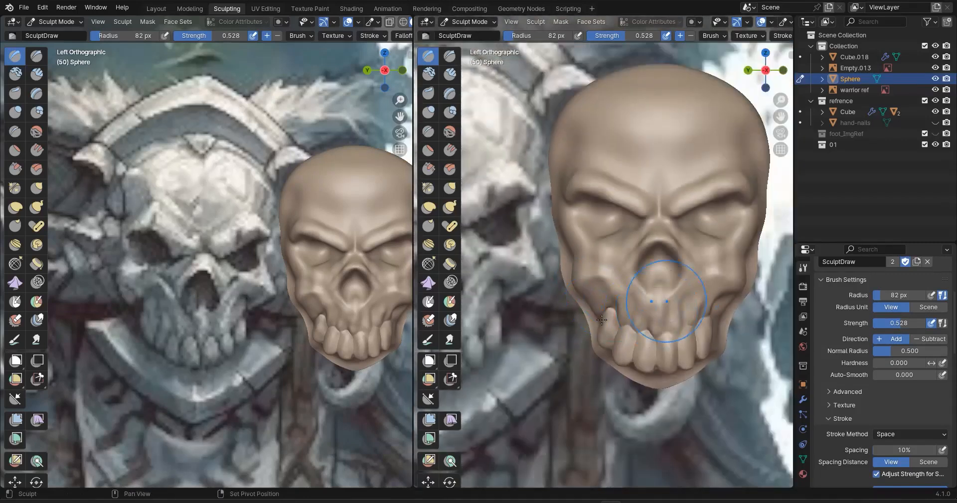
# Save the file and widen the main sculpting viewport beside the reference view
pyautogui.scroll(1, 611, 306)
pyautogui.hotkey('ctrl', 's')
pyautogui.scroll(7, 616, 371)
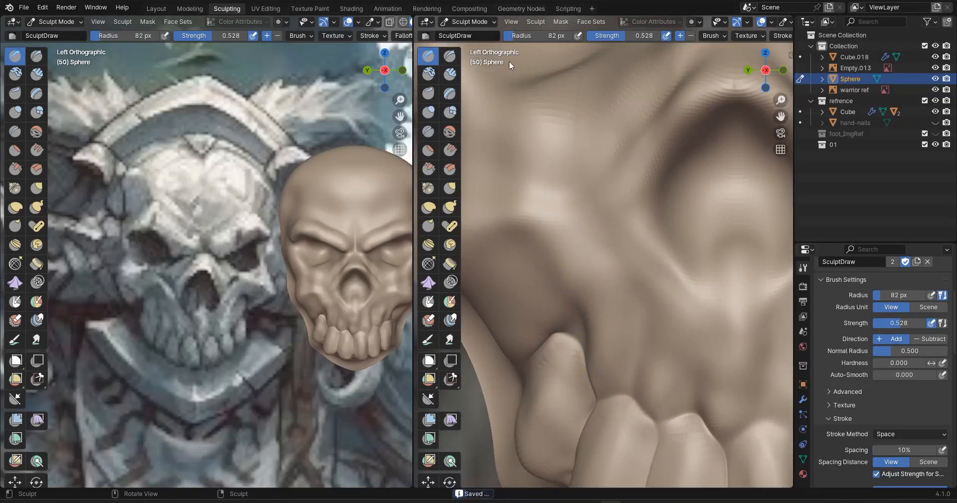
pyautogui.moveTo(415, 48); pyautogui.dragTo(314, 49)
# Carve the hollow beside the rearmost upper tooth and shape the gum around its root
pyautogui.moveTo(482, 303)
pyautogui.keyDown('ctrl'); pyautogui.mouseDown()
pyautogui.moveTo(510, 332)
pyautogui.moveTo(494, 335)
pyautogui.moveTo(506, 282)
pyautogui.moveTo(473, 365)
pyautogui.mouseUp(); pyautogui.keyUp('ctrl')
pyautogui.moveTo(540, 337); pyautogui.dragTo(524, 339)
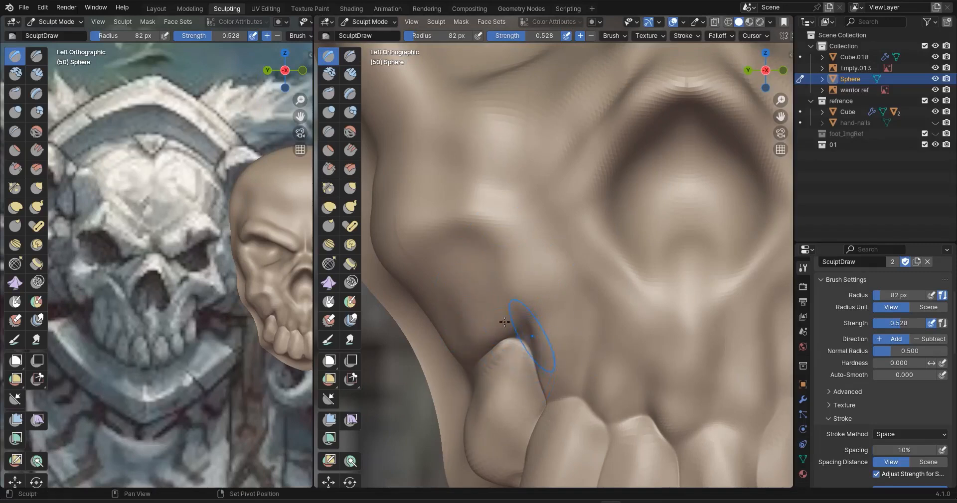
pyautogui.scroll(-8, 464, 321)
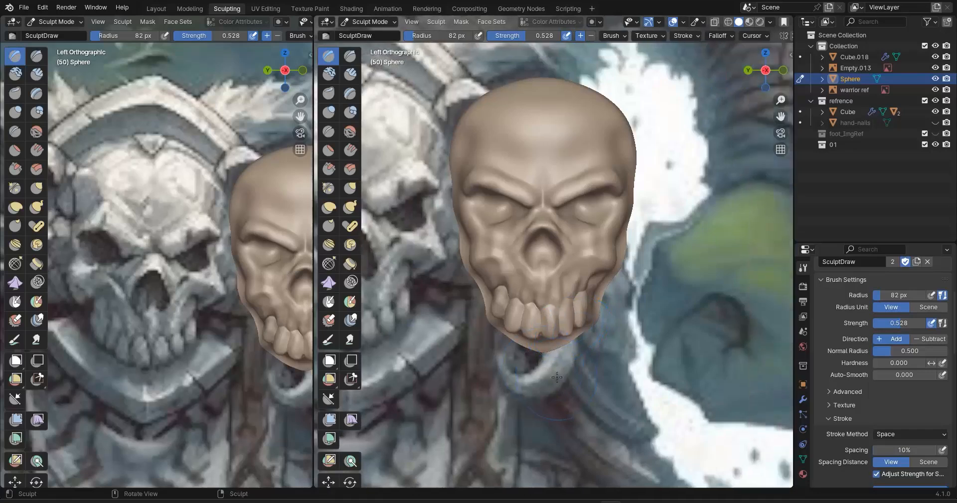
# Build up a small raised form at the center of the upper jaw, just beneath the nose opening
pyautogui.moveTo(557, 377); pyautogui.dragTo(535, 313, button='middle')
pyautogui.scroll(7, 506, 292)
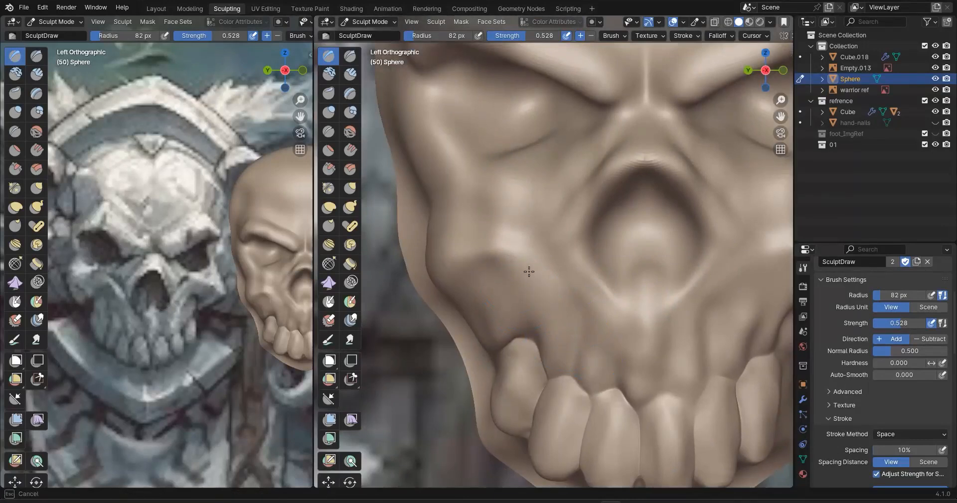
pyautogui.keyDown('shift'); pyautogui.moveTo(618, 297); pyautogui.dragTo(464, 285, button='middle'); pyautogui.keyUp('shift')
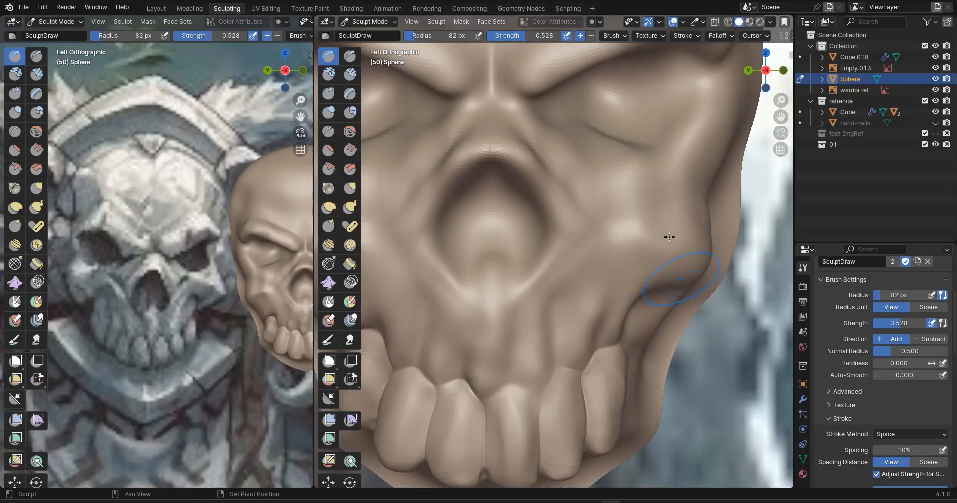
pyautogui.moveTo(492, 286)
pyautogui.mouseDown()
pyautogui.moveTo(491, 252)
pyautogui.moveTo(475, 298)
pyautogui.mouseUp()
pyautogui.scroll(1, 471, 296)
pyautogui.moveTo(467, 299)
pyautogui.keyDown('shift'); pyautogui.mouseDown(button='middle')
pyautogui.moveTo(590, 284)
pyautogui.moveTo(582, 274)
pyautogui.mouseUp(button='middle'); pyautogui.keyUp('shift')
pyautogui.moveTo(536, 280); pyautogui.dragTo(495, 223)
pyautogui.hotkey('ctrl', 'z')
pyautogui.moveTo(524, 295); pyautogui.dragTo(443, 188)
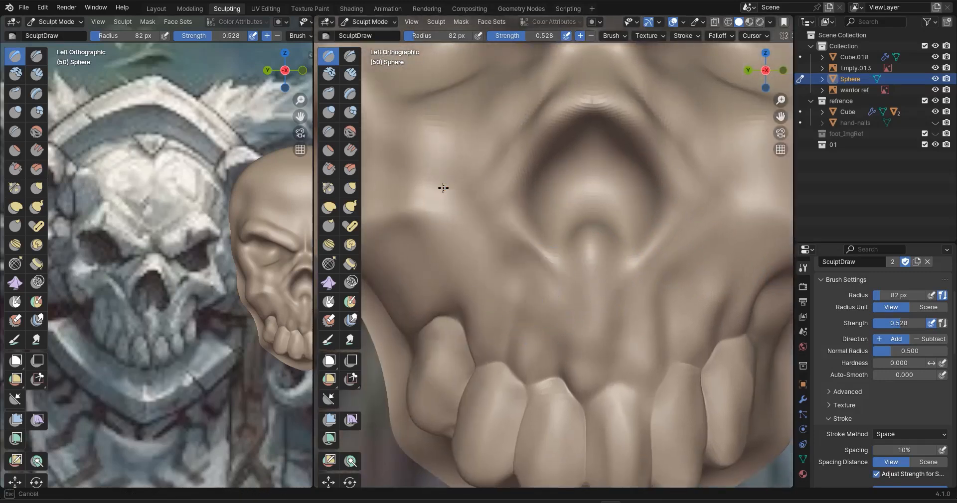
pyautogui.hotkey('ctrl', 'z')
# Sculpt diagonal folds from the lower nose opening up to both cheekbones and shape the upper jaw beside them
pyautogui.moveTo(523, 277); pyautogui.dragTo(428, 204)
pyautogui.moveTo(535, 291); pyautogui.dragTo(460, 167)
pyautogui.moveTo(667, 280); pyautogui.dragTo(732, 205)
pyautogui.moveTo(661, 286); pyautogui.dragTo(738, 209)
pyautogui.moveTo(529, 265); pyautogui.dragTo(490, 253)
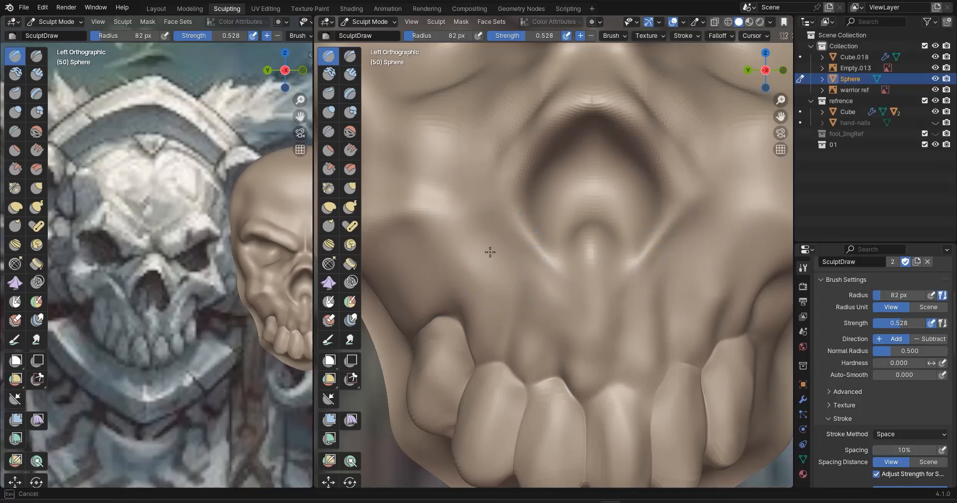
pyautogui.moveTo(486, 298); pyautogui.dragTo(481, 248)
pyautogui.moveTo(503, 283); pyautogui.dragTo(537, 306)
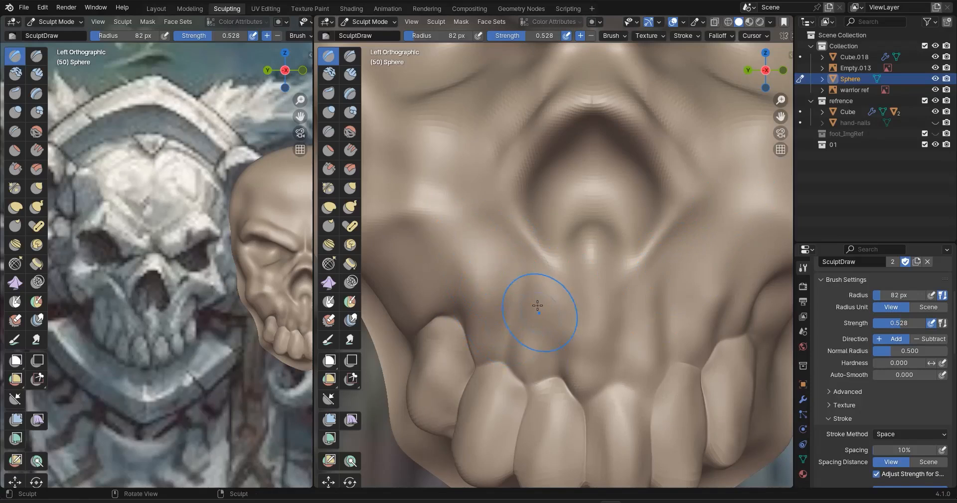
# Carve vertical grooves between the tooth roots on both sides of the upper jaw with the Crease brush at strength 0.208
pyautogui.hotkey('shift', 'c')
pyautogui.moveTo(567, 277); pyautogui.dragTo(568, 348)
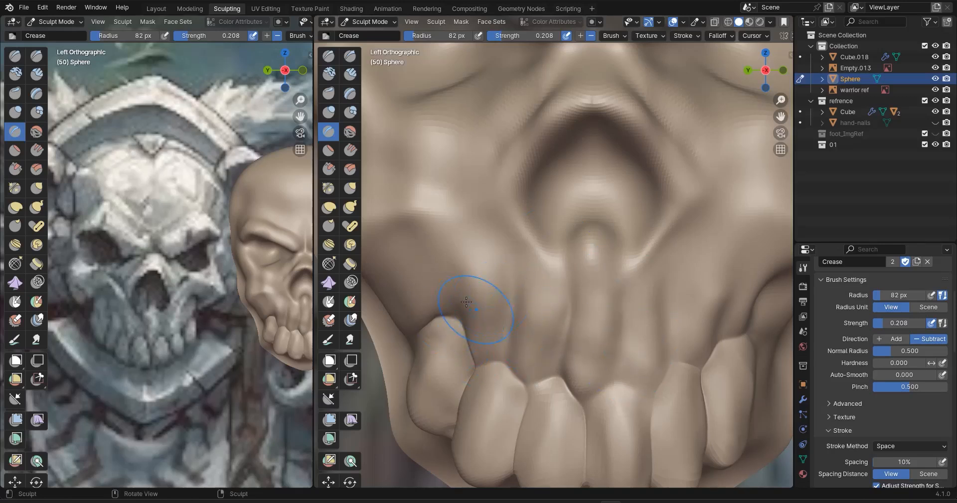
pyautogui.moveTo(433, 310); pyautogui.dragTo(428, 324)
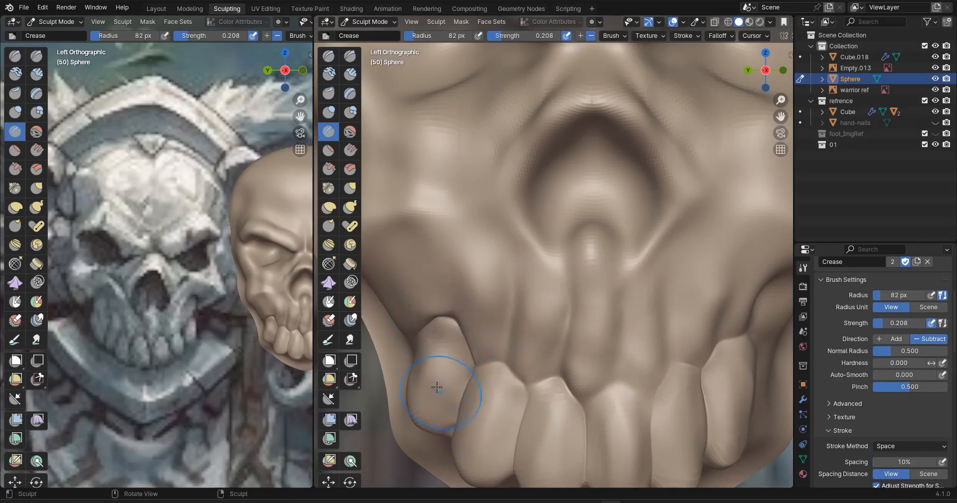
pyautogui.keyDown('shift'); pyautogui.moveTo(615, 447); pyautogui.dragTo(525, 346, button='middle'); pyautogui.keyUp('shift')
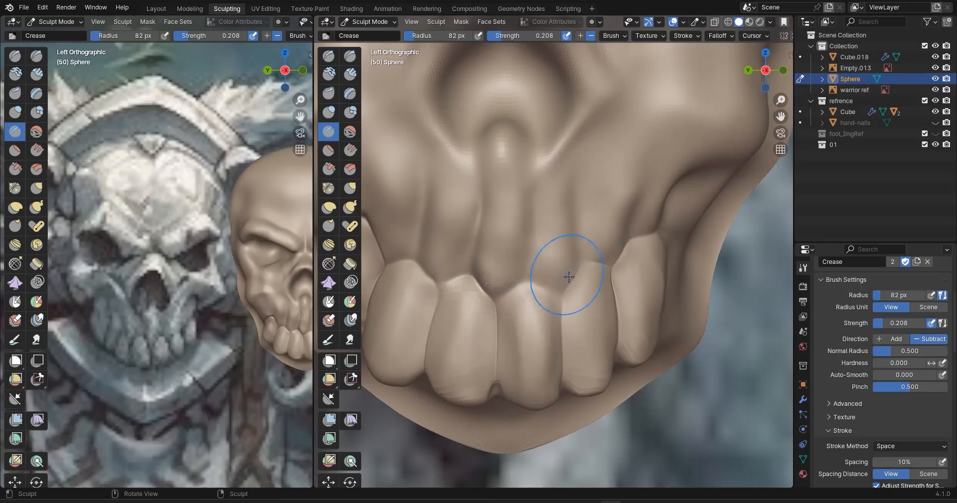
pyautogui.moveTo(623, 309); pyautogui.dragTo(528, 306, button='middle')
pyautogui.moveTo(479, 310)
pyautogui.mouseDown()
pyautogui.moveTo(511, 250)
pyautogui.moveTo(617, 213)
pyautogui.mouseUp()
pyautogui.scroll(-12, 613, 219)
pyautogui.moveTo(613, 227); pyautogui.dragTo(543, 227, button='middle')
pyautogui.scroll(6, 536, 228)
pyautogui.moveTo(474, 232); pyautogui.dragTo(502, 203)
# Examine the creased upper jaw and the whole skull from several angles
pyautogui.scroll(-9, 503, 203)
pyautogui.moveTo(503, 203)
pyautogui.mouseDown(button='middle')
pyautogui.moveTo(573, 214)
pyautogui.moveTo(588, 230)
pyautogui.mouseUp(button='middle')
pyautogui.scroll(4, 588, 232)
pyautogui.keyDown('alt'); pyautogui.moveTo(627, 258); pyautogui.dragTo(554, 244, button='middle'); pyautogui.keyUp('alt')
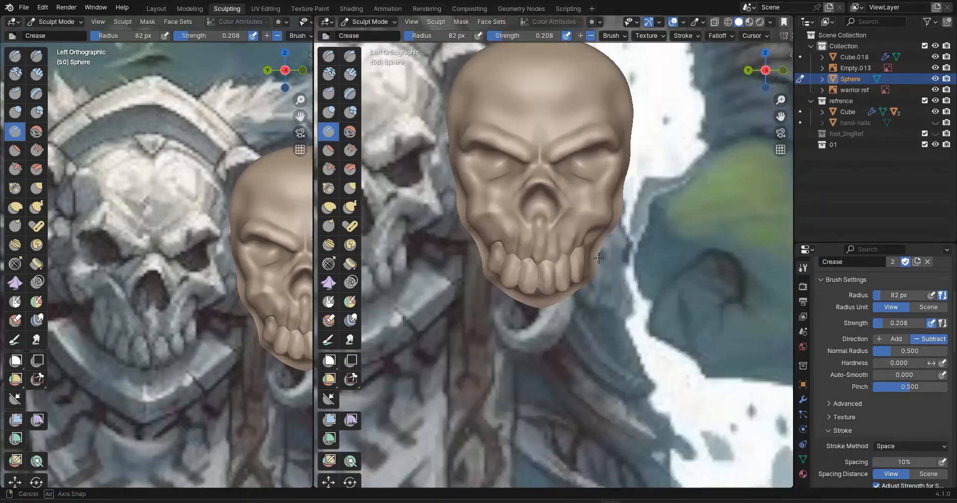
pyautogui.scroll(6, 549, 242)
pyautogui.keyDown('alt'); pyautogui.moveTo(532, 201); pyautogui.dragTo(549, 239, button='middle'); pyautogui.keyUp('alt')
pyautogui.scroll(-5, 538, 174)
# Set the Grab brush radius to 163 px and pull the tip of the nose bone down in the side profile
pyautogui.moveTo(577, 272); pyautogui.dragTo(496, 283, button='middle')
pyautogui.keyDown('shift'); pyautogui.moveTo(510, 232); pyautogui.dragTo(549, 250, button='middle'); pyautogui.keyUp('shift')
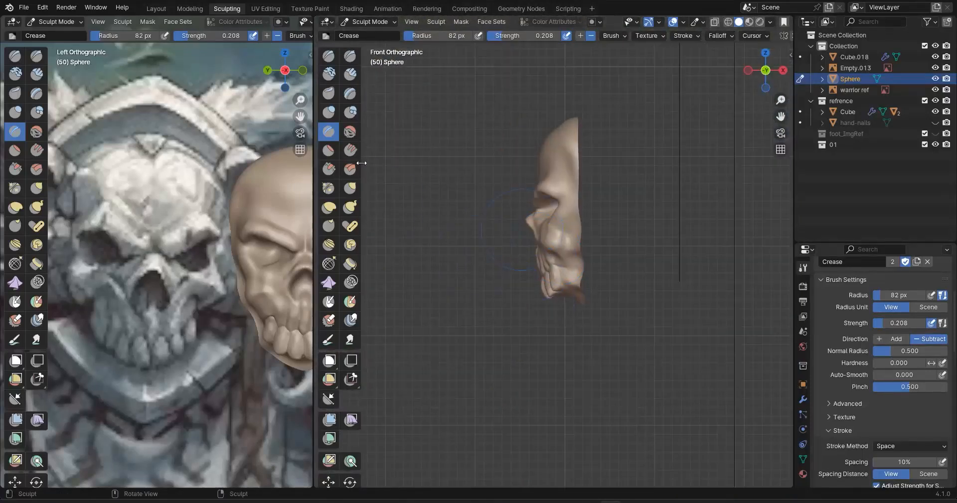
pyautogui.scroll(8, 622, 262)
pyautogui.press('g')
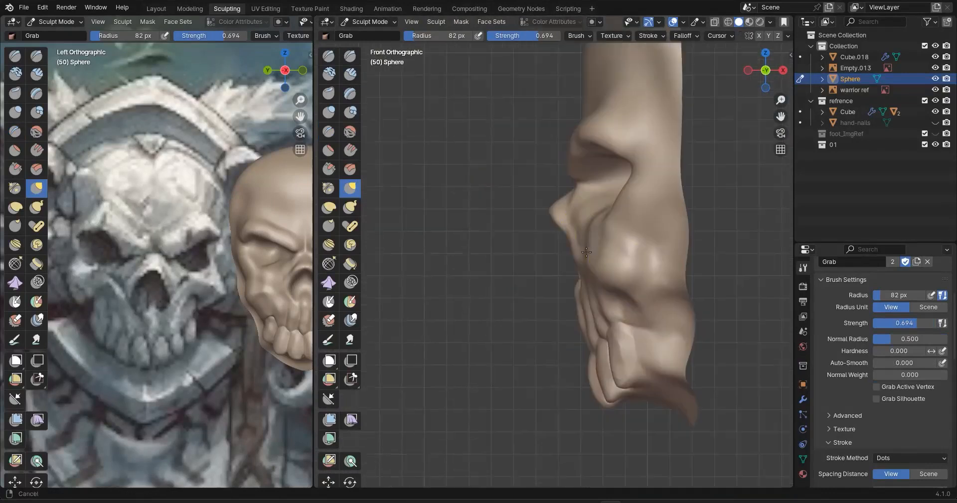
pyautogui.scroll(1, 599, 252)
pyautogui.press('f')
pyautogui.click(693, 290)
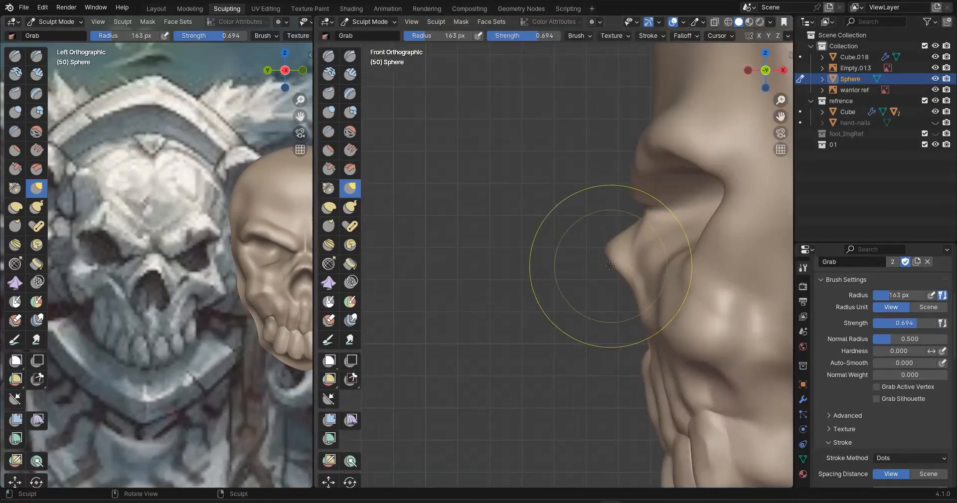
pyautogui.moveTo(612, 250); pyautogui.dragTo(609, 264)
# Refine the nose bone's tip with the Grab brush from angled views and the opposite profile
pyautogui.moveTo(595, 319); pyautogui.dragTo(508, 250, button='middle')
pyautogui.moveTo(532, 251); pyautogui.dragTo(534, 261)
pyautogui.scroll(2, 545, 289)
pyautogui.moveTo(545, 289); pyautogui.dragTo(551, 263, button='middle')
pyautogui.moveTo(521, 300)
pyautogui.mouseDown(button='middle')
pyautogui.moveTo(553, 313)
pyautogui.moveTo(627, 314)
pyautogui.mouseUp(button='middle')
pyautogui.moveTo(501, 266); pyautogui.dragTo(503, 265)
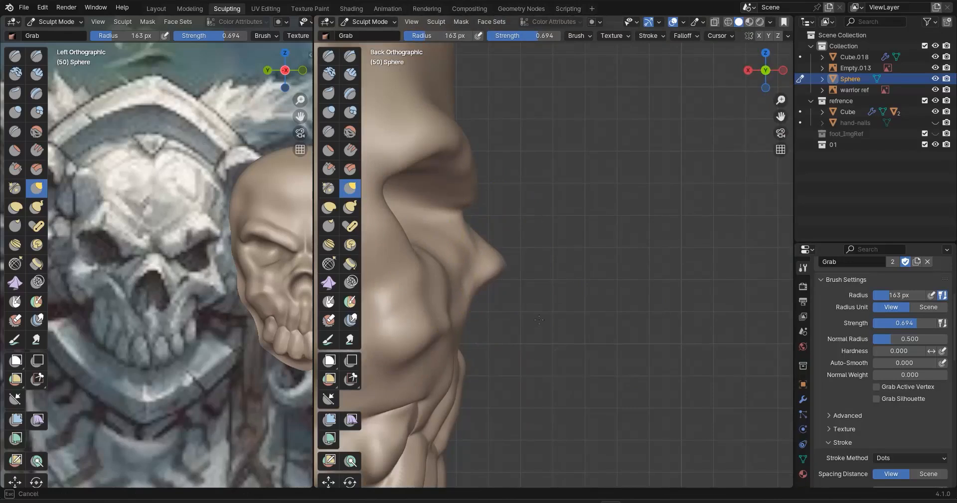
# Bring the whole skull back into the face-on view and smooth the upper forehead
pyautogui.scroll(-4, 517, 315)
pyautogui.scroll(-4, 187, 224)
pyautogui.keyDown('alt'); pyautogui.moveTo(580, 293); pyautogui.dragTo(443, 334, button='middle'); pyautogui.keyUp('alt')
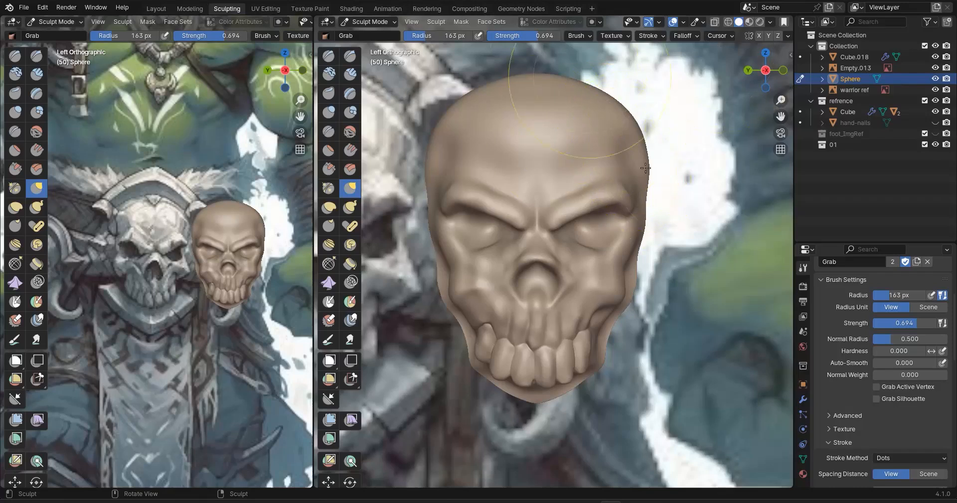
pyautogui.scroll(1, 553, 130)
pyautogui.keyDown('shift'); pyautogui.moveTo(527, 107); pyautogui.dragTo(607, 114); pyautogui.keyUp('shift')
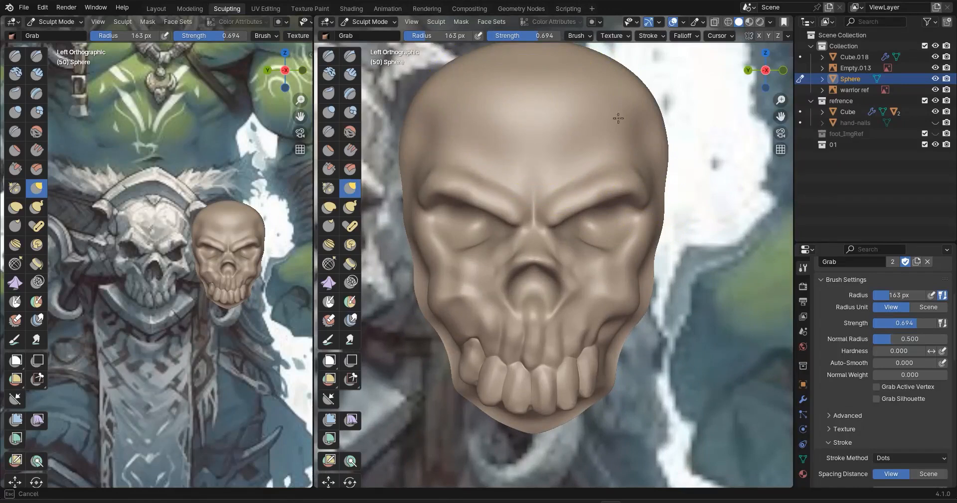
# Adjust the cheek area beside the nose with the Grab brush, return to the face-on view and save the file
pyautogui.scroll(3, 470, 309)
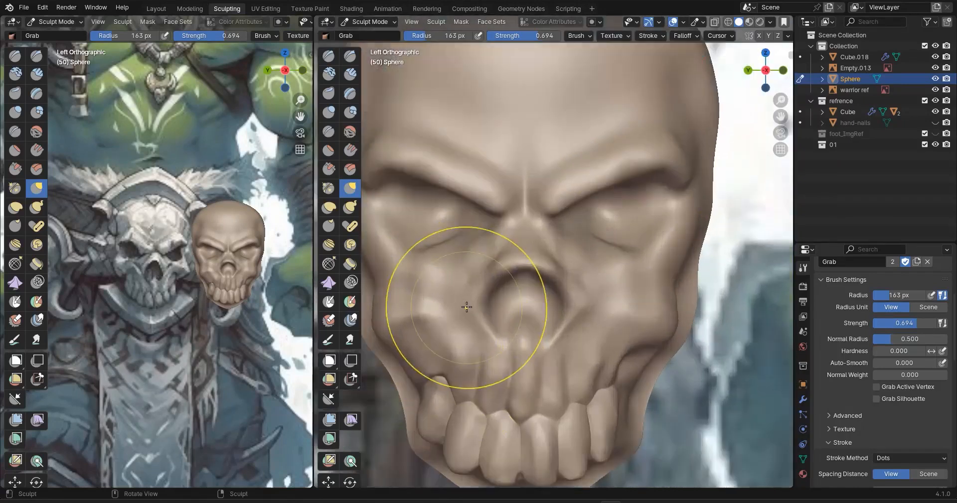
pyautogui.scroll(2, 540, 342)
pyautogui.moveTo(434, 324)
pyautogui.keyDown('alt'); pyautogui.mouseDown(button='middle')
pyautogui.moveTo(604, 320)
pyautogui.moveTo(641, 299)
pyautogui.moveTo(763, 280)
pyautogui.moveTo(621, 336)
pyautogui.mouseUp(button='middle'); pyautogui.keyUp('alt')
pyautogui.scroll(3, 747, 291)
pyautogui.moveTo(646, 333)
pyautogui.mouseDown()
pyautogui.moveTo(681, 281)
pyautogui.moveTo(615, 267)
pyautogui.moveTo(618, 297)
pyautogui.mouseUp()
pyautogui.press('x')
pyautogui.press('ctrl+KP_3')
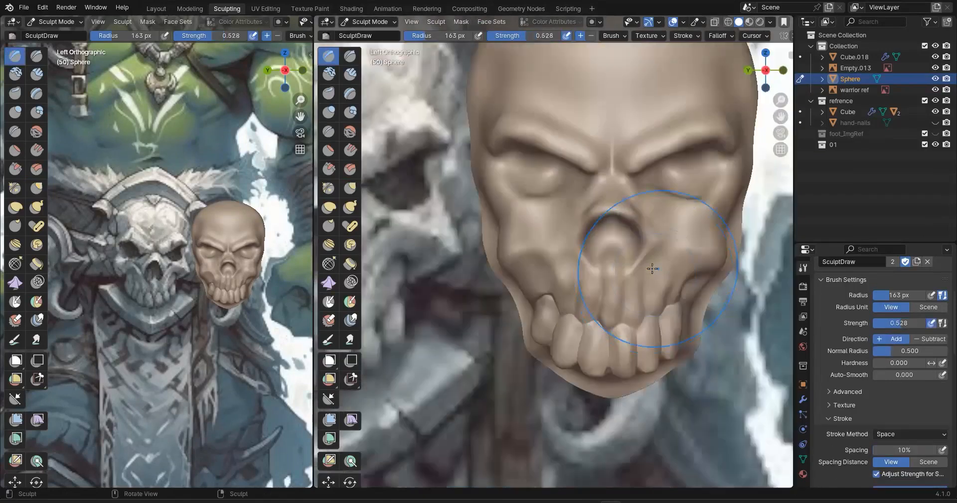
pyautogui.scroll(-5, 648, 279)
pyautogui.keyDown('shift'); pyautogui.moveTo(598, 279); pyautogui.dragTo(582, 311, button='middle'); pyautogui.keyUp('shift')
pyautogui.hotkey('ctrl', 's')
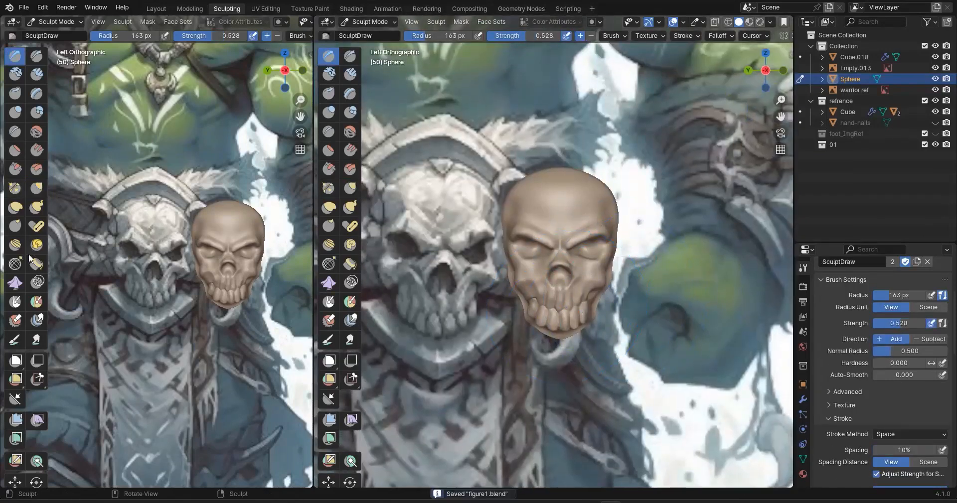
# Switch to the Pinch/Magnify brush, widen the reference viewport and frame the painted skull close up beside the model
pyautogui.click(15, 188)
pyautogui.scroll(6, 534, 245)
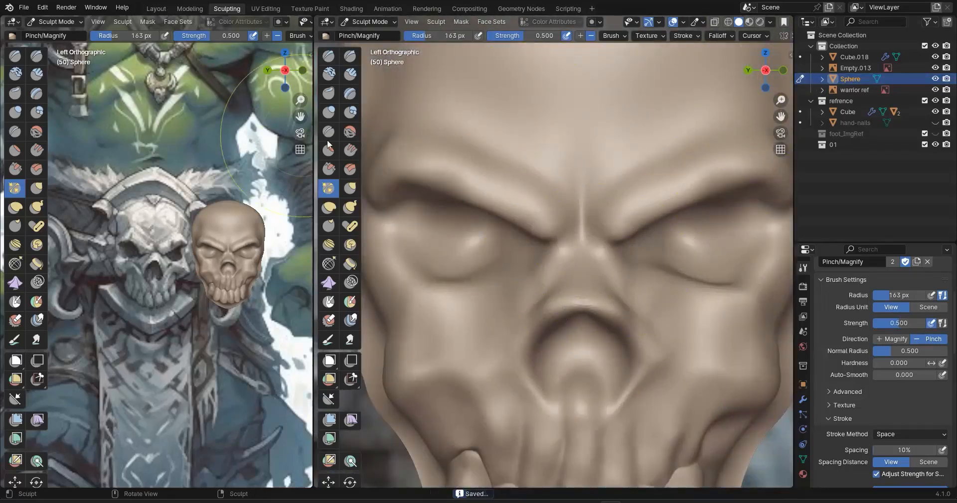
pyautogui.moveTo(313, 150); pyautogui.dragTo(228, 150)
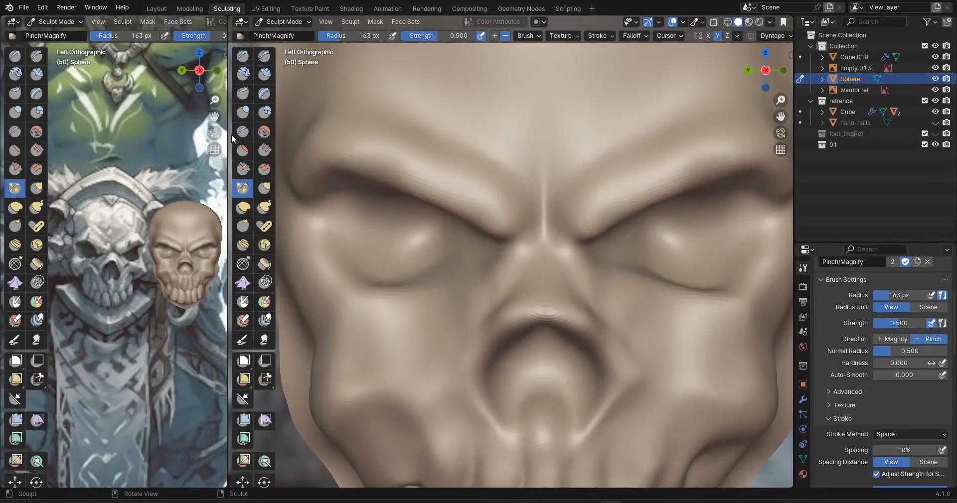
pyautogui.moveTo(227, 136); pyautogui.dragTo(393, 135)
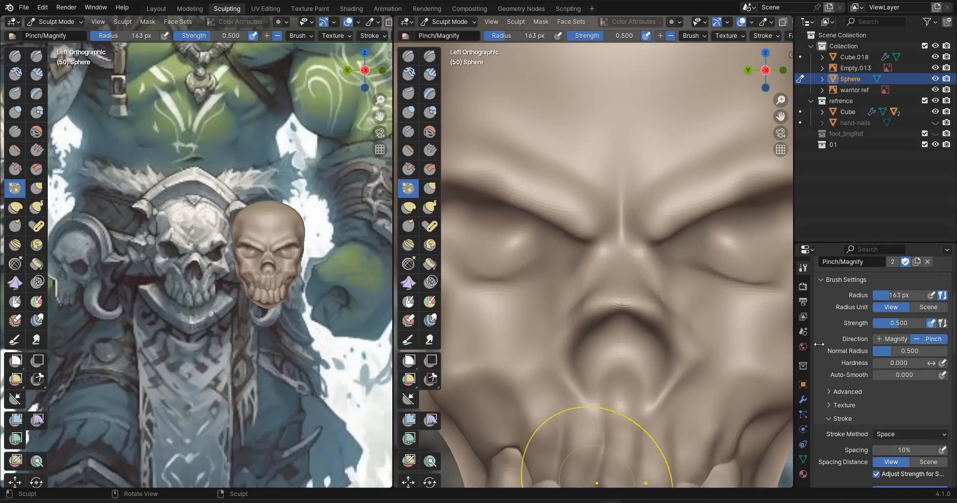
pyautogui.scroll(3, 668, 224)
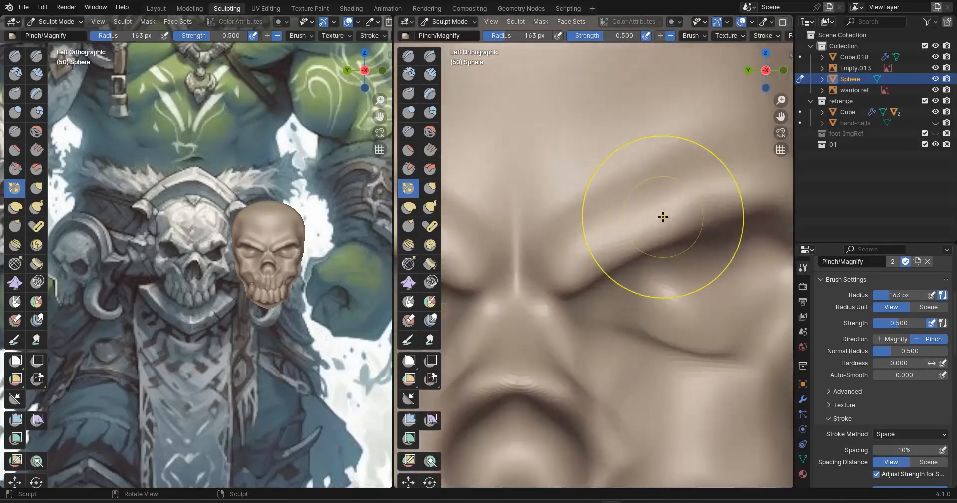
pyautogui.scroll(1, 663, 216)
pyautogui.scroll(7, 199, 255)
pyautogui.scroll(-2, 220, 309)
pyautogui.keyDown('shift'); pyautogui.moveTo(264, 300); pyautogui.dragTo(217, 312, button='middle'); pyautogui.keyUp('shift')
# Set the Pinch/Magnify radius to 116 px and sharpen the brow ridge and its inner end beside the central crease
pyautogui.press('f')
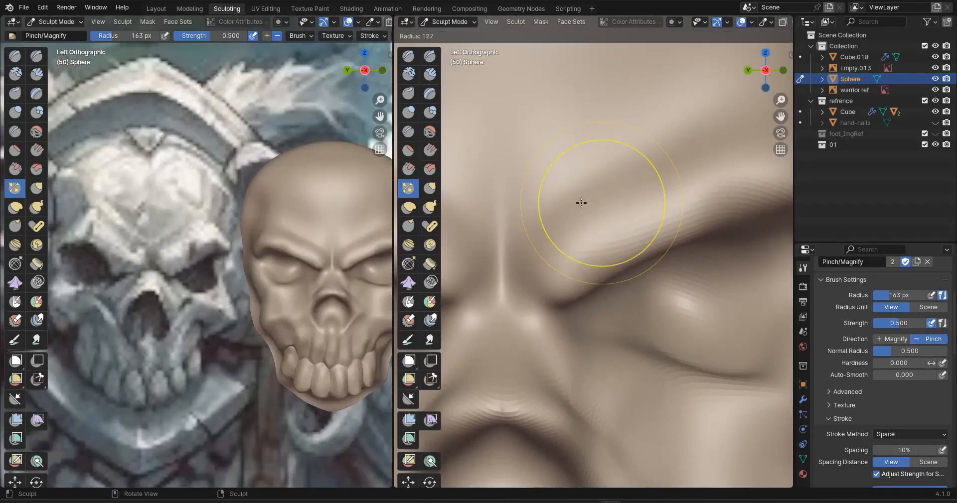
pyautogui.click(578, 205)
pyautogui.moveTo(558, 268); pyautogui.dragTo(700, 177)
pyautogui.moveTo(568, 254)
pyautogui.mouseDown()
pyautogui.moveTo(725, 165)
pyautogui.moveTo(666, 192)
pyautogui.mouseUp()
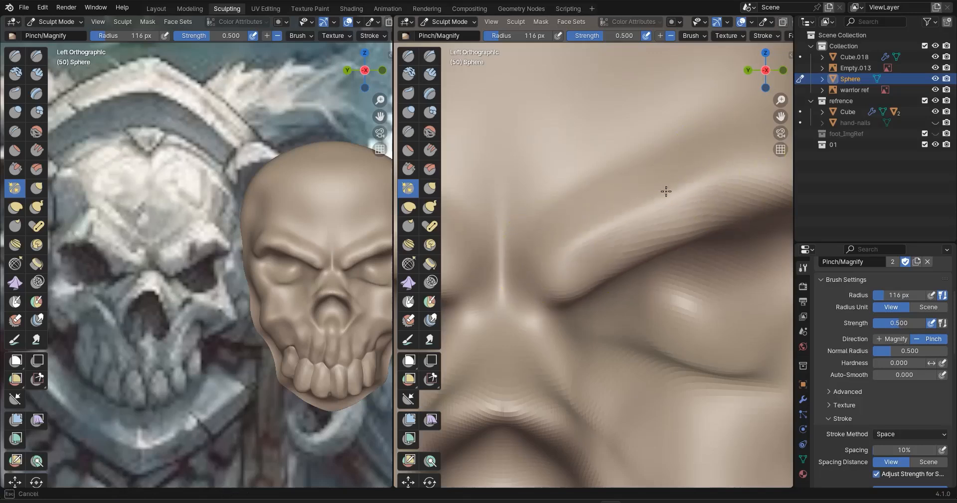
pyautogui.moveTo(588, 235); pyautogui.dragTo(560, 306)
pyautogui.moveTo(550, 246); pyautogui.dragTo(536, 315)
pyautogui.moveTo(549, 212); pyautogui.dragTo(554, 285)
# Pinch the outer end of the brow ridge from angled views
pyautogui.moveTo(605, 280)
pyautogui.keyDown('shift'); pyautogui.mouseDown(button='middle')
pyautogui.moveTo(552, 283)
pyautogui.moveTo(736, 263)
pyautogui.moveTo(698, 234)
pyautogui.moveTo(712, 214)
pyautogui.moveTo(727, 217)
pyautogui.mouseUp(button='middle'); pyautogui.keyUp('shift')
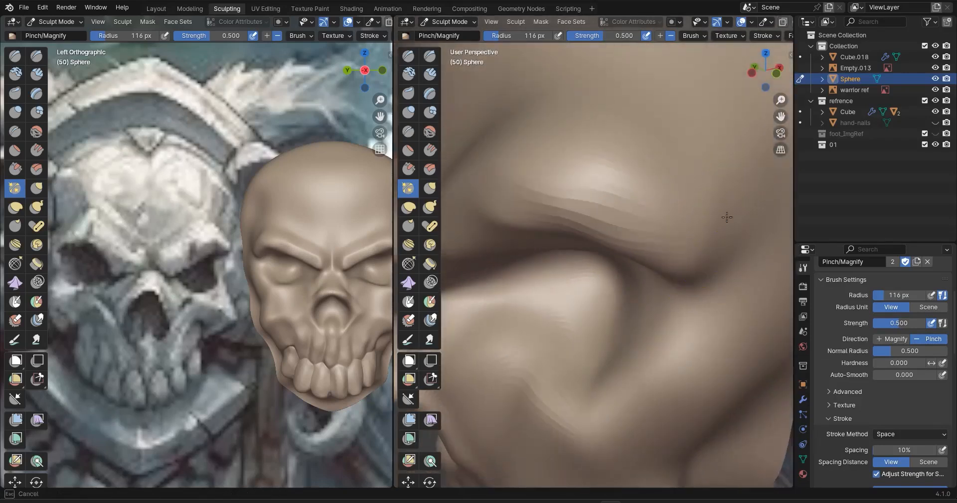
pyautogui.moveTo(555, 150)
pyautogui.mouseDown(button='middle')
pyautogui.moveTo(651, 117)
pyautogui.moveTo(648, 160)
pyautogui.moveTo(573, 143)
pyautogui.mouseUp(button='middle')
pyautogui.keyDown('shift'); pyautogui.moveTo(610, 193); pyautogui.dragTo(782, 192, button='middle'); pyautogui.keyUp('shift')
pyautogui.moveTo(558, 243); pyautogui.dragTo(523, 240)
pyautogui.scroll(-2, 584, 242)
pyautogui.scroll(-3, 584, 243)
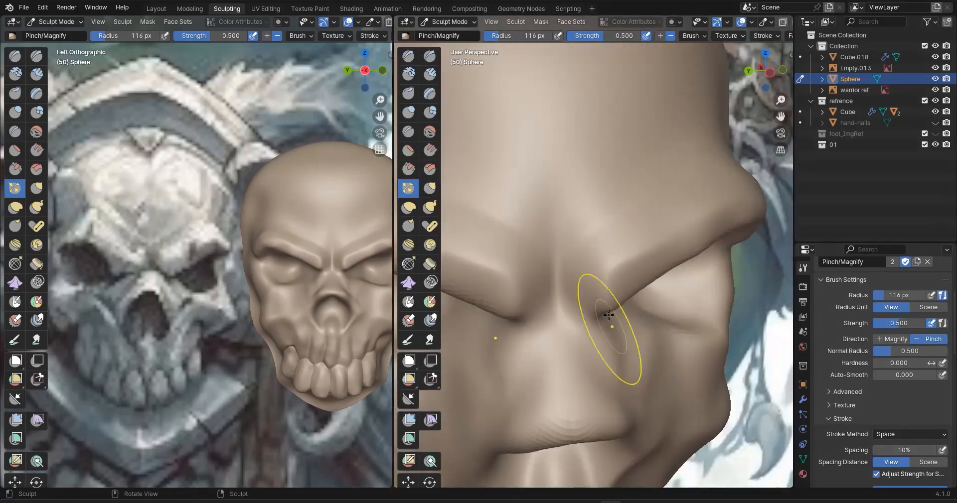
# Pinch along the full length of the brow ridge face-on and check its form from the side
pyautogui.keyDown('alt'); pyautogui.moveTo(611, 325); pyautogui.dragTo(535, 287, button='middle'); pyautogui.keyUp('alt')
pyautogui.scroll(3, 538, 290)
pyautogui.moveTo(556, 283)
pyautogui.mouseDown()
pyautogui.moveTo(551, 275)
pyautogui.moveTo(656, 149)
pyautogui.moveTo(749, 128)
pyautogui.mouseUp()
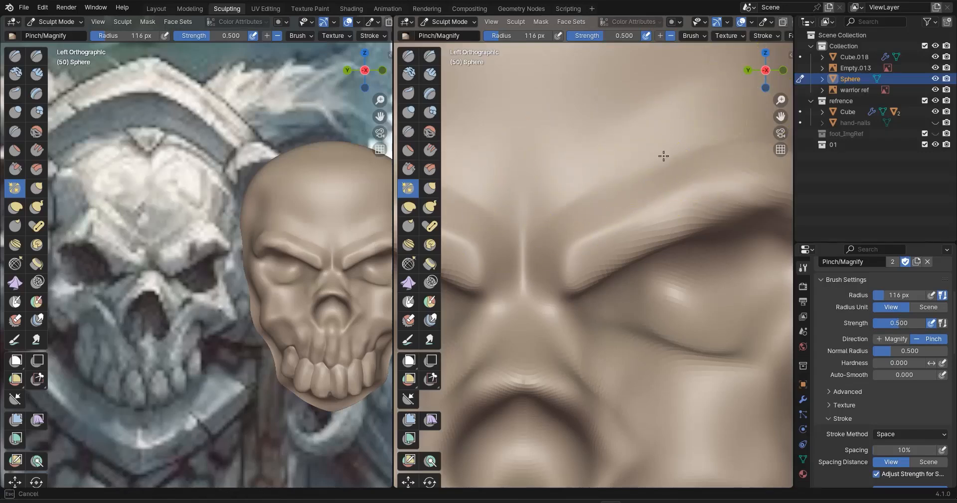
pyautogui.moveTo(667, 212)
pyautogui.mouseDown(button='middle')
pyautogui.moveTo(652, 257)
pyautogui.moveTo(634, 117)
pyautogui.mouseUp(button='middle')
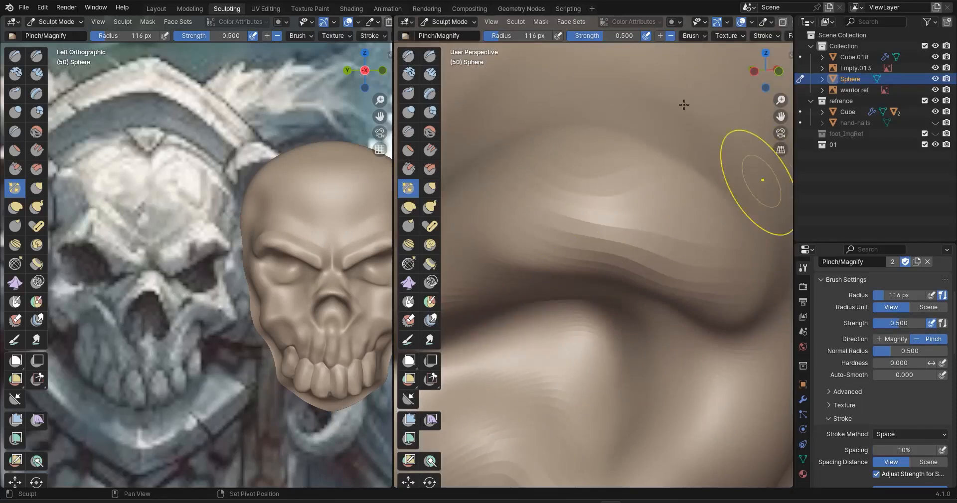
pyautogui.keyDown('ctrl'); pyautogui.moveTo(597, 51); pyautogui.dragTo(752, 225, button='middle'); pyautogui.keyUp('ctrl')
pyautogui.keyDown('alt'); pyautogui.moveTo(638, 240); pyautogui.dragTo(722, 282, button='middle'); pyautogui.keyUp('alt')
pyautogui.keyDown('shift'); pyautogui.moveTo(668, 344); pyautogui.dragTo(760, 344, button='middle'); pyautogui.keyUp('shift')
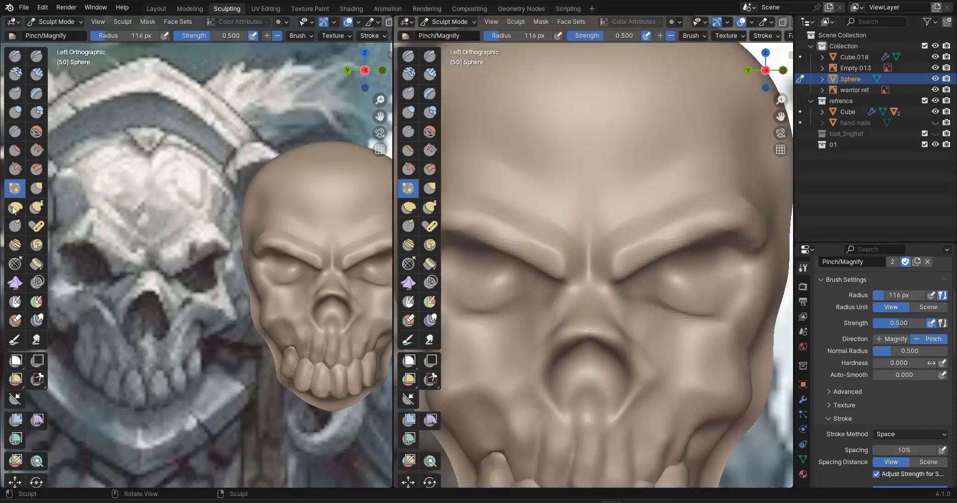
# Reshape the inner ends and upper edge of the brows with the Grab brush at a 154 px radius
pyautogui.click(36, 188)
pyautogui.scroll(4, 626, 274)
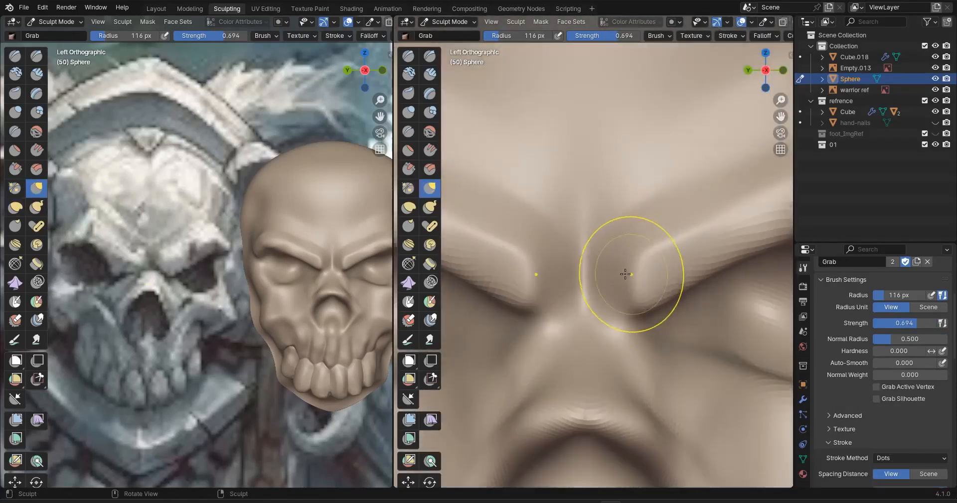
pyautogui.scroll(-1, 627, 272)
pyautogui.click(609, 259)
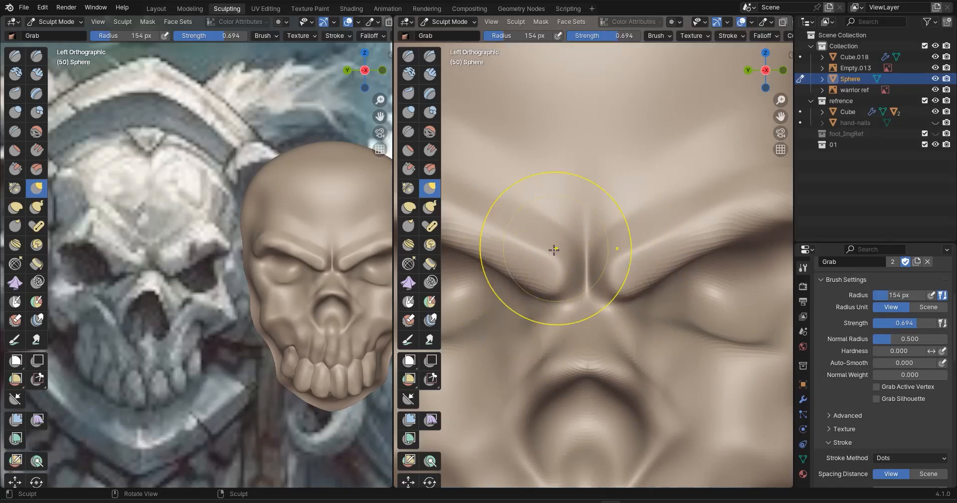
pyautogui.moveTo(541, 204); pyautogui.dragTo(540, 202)
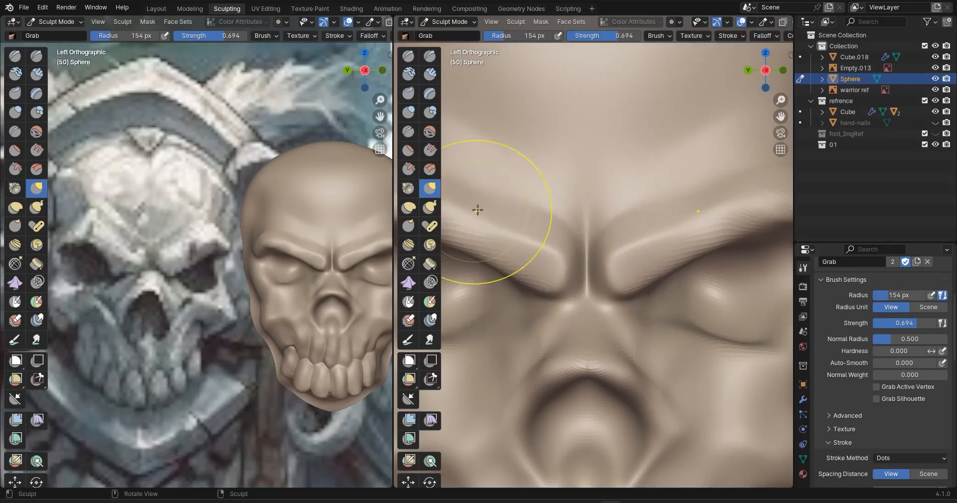
pyautogui.moveTo(477, 211); pyautogui.dragTo(488, 199)
pyautogui.keyDown('shift'); pyautogui.moveTo(536, 231); pyautogui.dragTo(639, 280, button='middle'); pyautogui.keyUp('shift')
pyautogui.moveTo(492, 230); pyautogui.dragTo(534, 241)
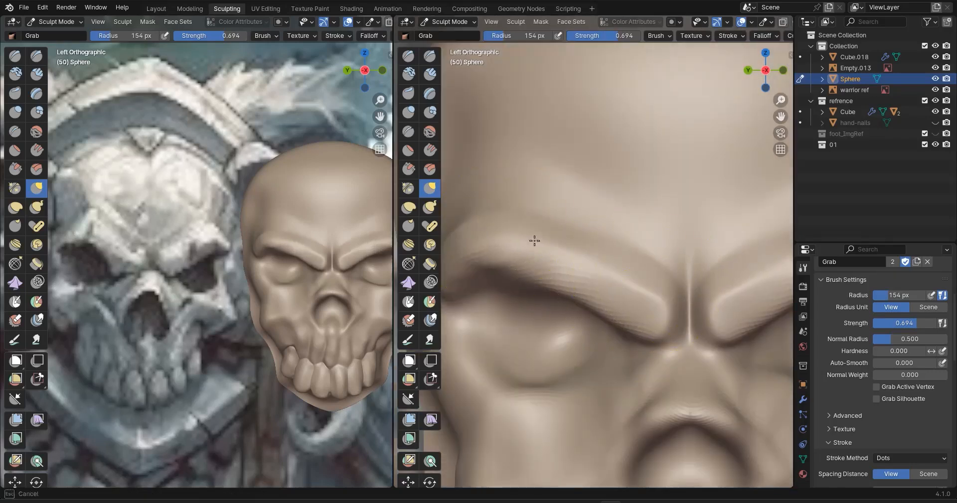
pyautogui.moveTo(645, 263); pyautogui.dragTo(646, 266)
# Fine-tune the inner brow ends around the central crease with small close-up Grab strokes
pyautogui.scroll(4, 687, 352)
pyautogui.keyDown('shift'); pyautogui.moveTo(675, 364); pyautogui.dragTo(528, 318, button='middle'); pyautogui.keyUp('shift')
pyautogui.moveTo(601, 314); pyautogui.dragTo(613, 318)
pyautogui.moveTo(597, 370); pyautogui.dragTo(590, 368)
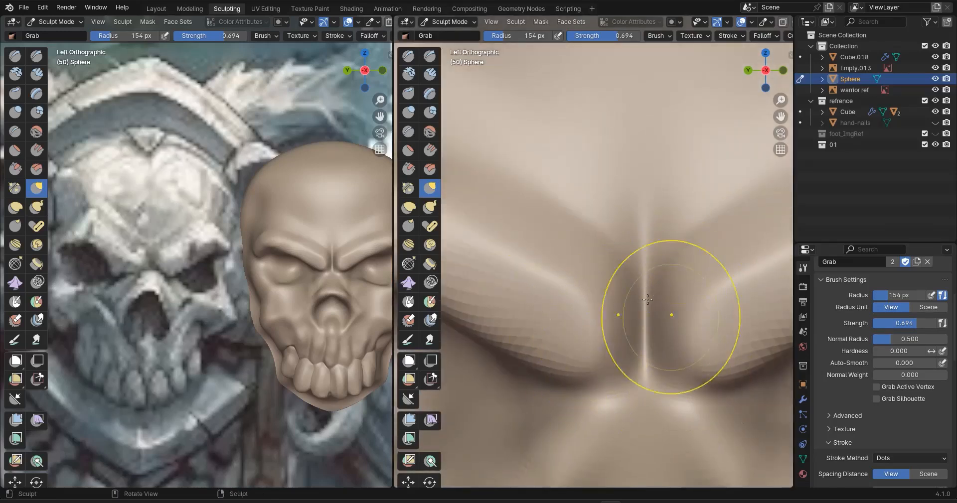
pyautogui.scroll(-5, 623, 287)
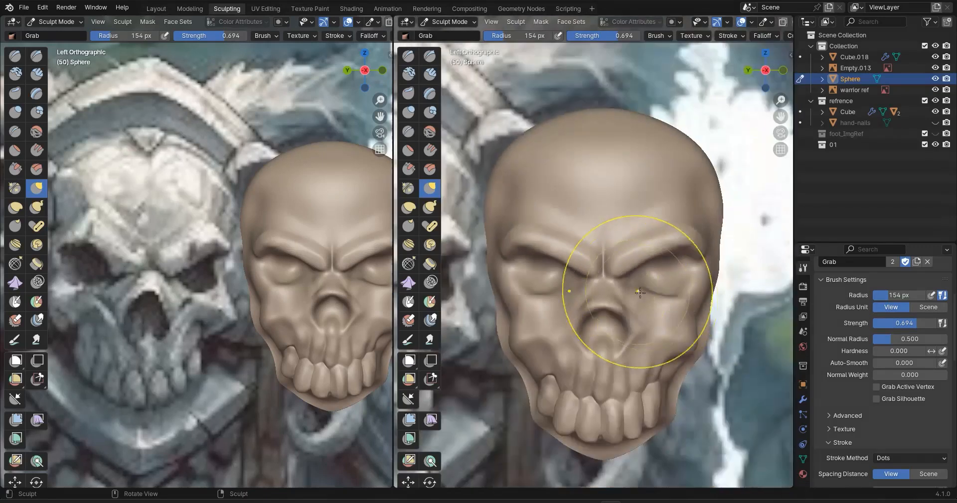
pyautogui.scroll(5, 626, 238)
pyautogui.moveTo(593, 296); pyautogui.dragTo(593, 293)
pyautogui.keyDown('shift'); pyautogui.moveTo(593, 293); pyautogui.dragTo(502, 299, button='middle'); pyautogui.keyUp('shift')
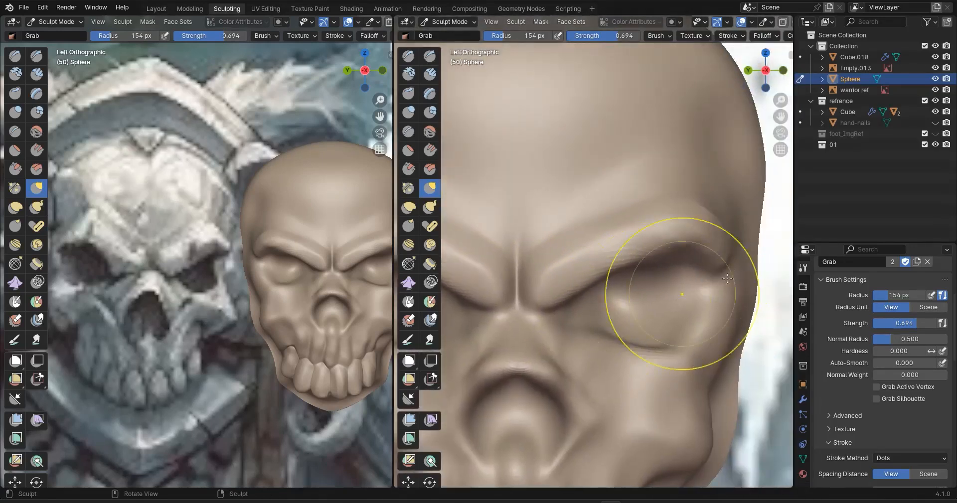
# Sharpen the outer brow ridge at the temple with the Pinch/Magnify brush from the side
pyautogui.click(405, 193)
pyautogui.moveTo(683, 287); pyautogui.dragTo(605, 307, button='middle')
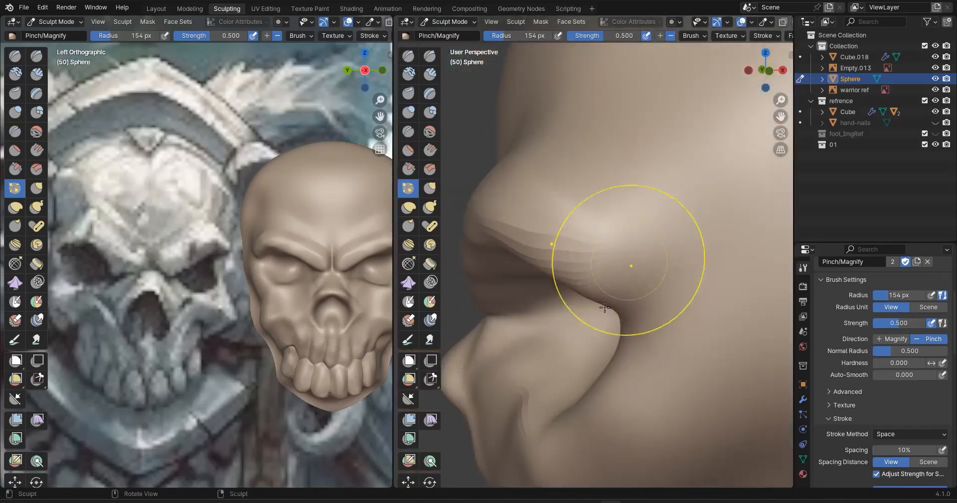
pyautogui.moveTo(461, 219); pyautogui.dragTo(458, 217)
pyautogui.moveTo(589, 335)
pyautogui.mouseDown(button='middle')
pyautogui.moveTo(693, 306)
pyautogui.moveTo(626, 290)
pyautogui.moveTo(534, 224)
pyautogui.mouseUp(button='middle')
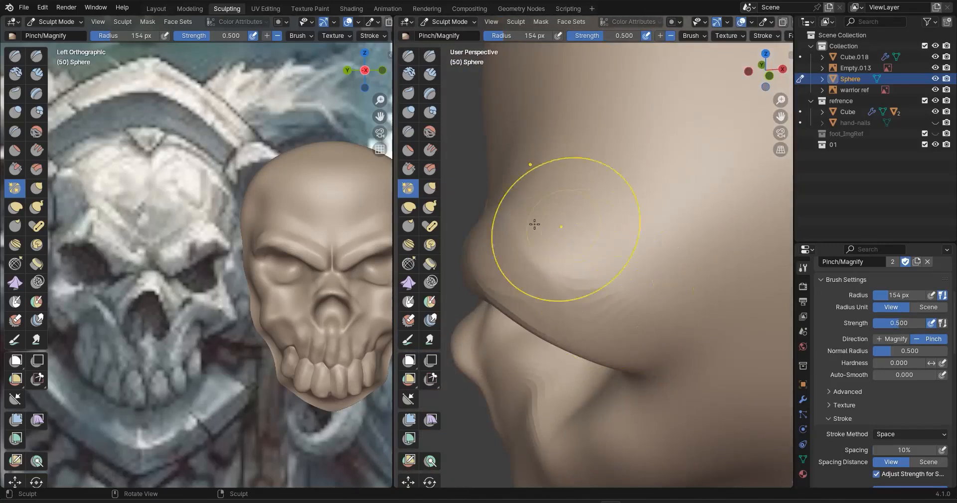
pyautogui.moveTo(529, 218); pyautogui.dragTo(605, 270)
pyautogui.moveTo(585, 348)
pyautogui.keyDown('alt'); pyautogui.mouseDown(button='middle')
pyautogui.moveTo(679, 304)
pyautogui.moveTo(718, 144)
pyautogui.mouseUp(button='middle'); pyautogui.keyUp('alt')
pyautogui.scroll(2, 707, 198)
pyautogui.moveTo(669, 127)
pyautogui.mouseDown()
pyautogui.moveTo(572, 166)
pyautogui.moveTo(775, 105)
pyautogui.moveTo(663, 150)
pyautogui.mouseUp()
pyautogui.scroll(-5, 643, 169)
pyautogui.keyDown('alt'); pyautogui.moveTo(638, 179); pyautogui.dragTo(616, 284, button='middle'); pyautogui.keyUp('alt')
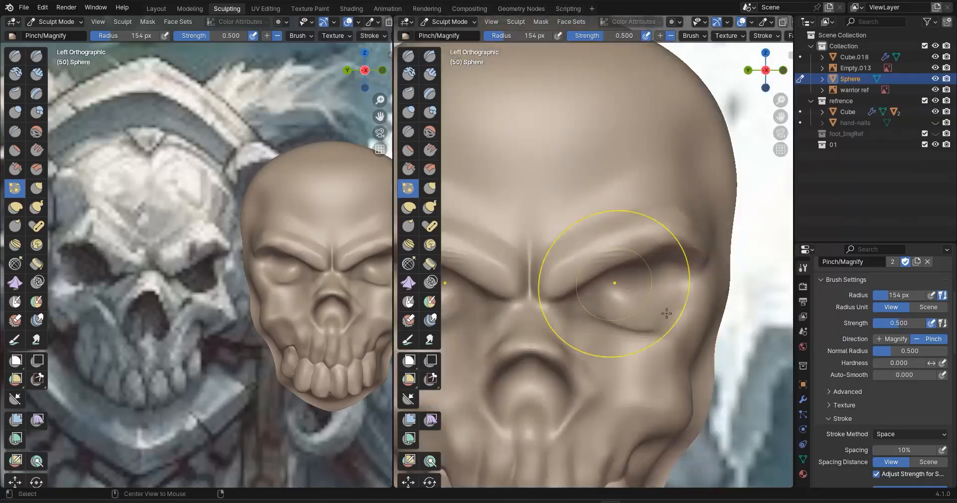
# Pinch the underside of the outer brow above the eye socket from a low angle
pyautogui.scroll(5, 695, 274)
pyautogui.moveTo(694, 300); pyautogui.dragTo(698, 227, button='middle')
pyautogui.scroll(-5, 704, 239)
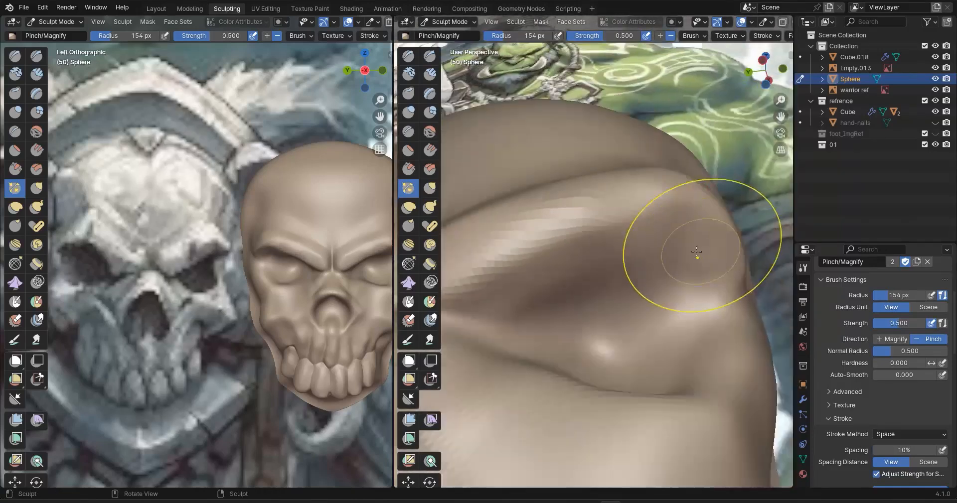
pyautogui.scroll(4, 670, 241)
pyautogui.moveTo(718, 162); pyautogui.dragTo(583, 213)
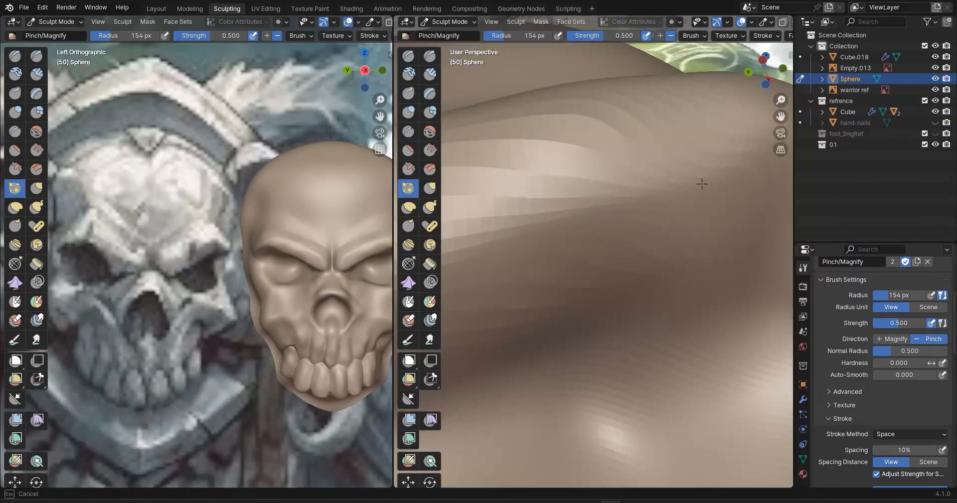
pyautogui.moveTo(702, 184); pyautogui.dragTo(748, 173)
pyautogui.scroll(-5, 638, 280)
pyautogui.moveTo(608, 314)
pyautogui.keyDown('alt'); pyautogui.mouseDown(button='middle')
pyautogui.moveTo(639, 391)
pyautogui.moveTo(626, 322)
pyautogui.mouseUp(button='middle'); pyautogui.keyUp('alt')
pyautogui.scroll(2, 620, 325)
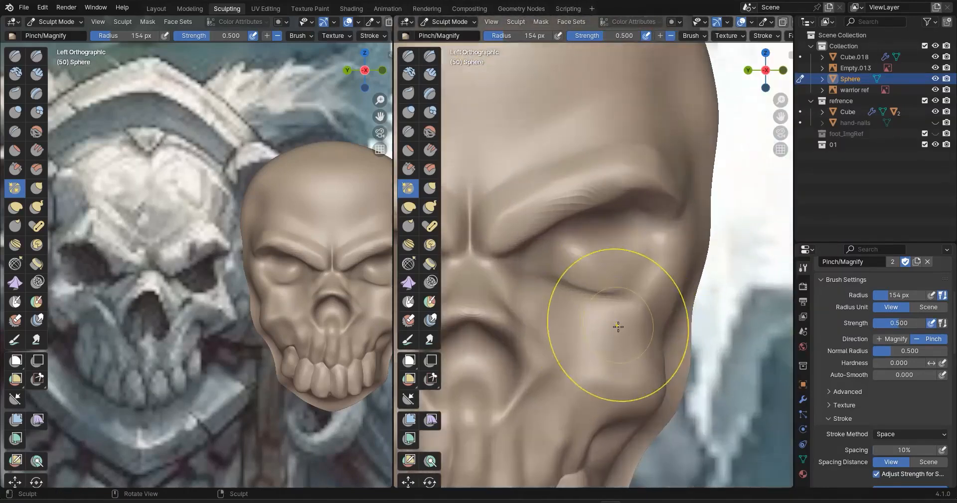
# Pinch the lower and outer edges of the cheekbone into crisp ridges from front and side views
pyautogui.keyDown('shift'); pyautogui.moveTo(627, 379); pyautogui.dragTo(597, 272, button='middle'); pyautogui.keyUp('shift')
pyautogui.scroll(2, 561, 259)
pyautogui.moveTo(623, 309)
pyautogui.mouseDown()
pyautogui.moveTo(697, 318)
pyautogui.moveTo(688, 293)
pyautogui.mouseUp()
pyautogui.moveTo(690, 295); pyautogui.dragTo(601, 322, button='middle')
pyautogui.moveTo(648, 319); pyautogui.dragTo(656, 304)
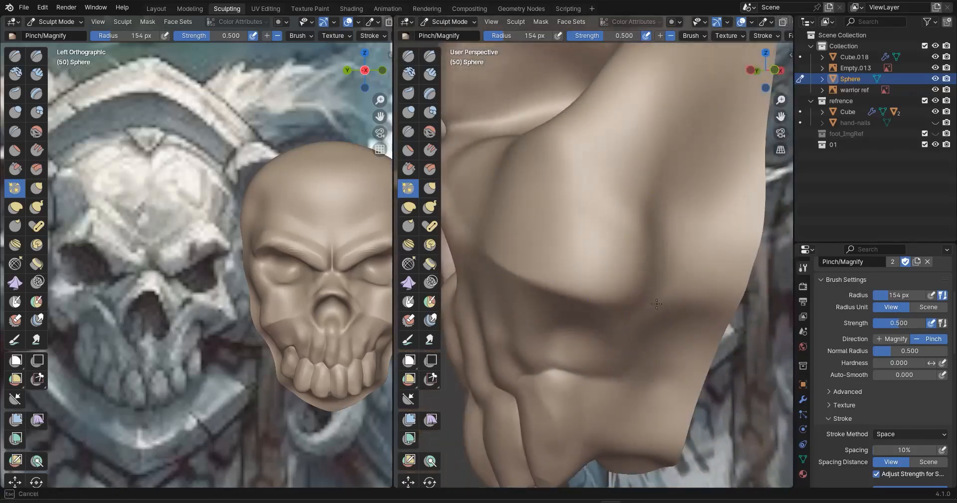
pyautogui.moveTo(695, 115); pyautogui.dragTo(696, 106)
pyautogui.moveTo(600, 272); pyautogui.dragTo(568, 195)
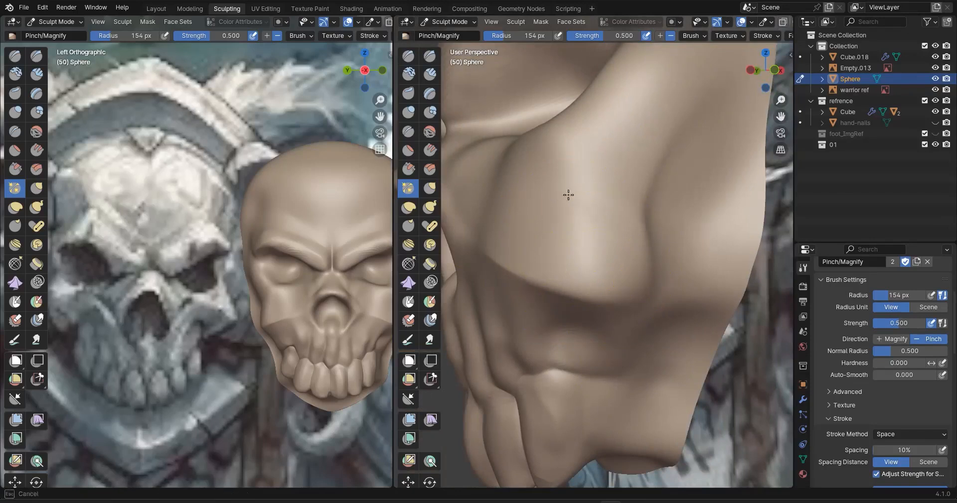
pyautogui.moveTo(550, 98); pyautogui.dragTo(553, 102)
pyautogui.keyDown('alt'); pyautogui.moveTo(581, 274); pyautogui.dragTo(681, 281, button='middle'); pyautogui.keyUp('alt')
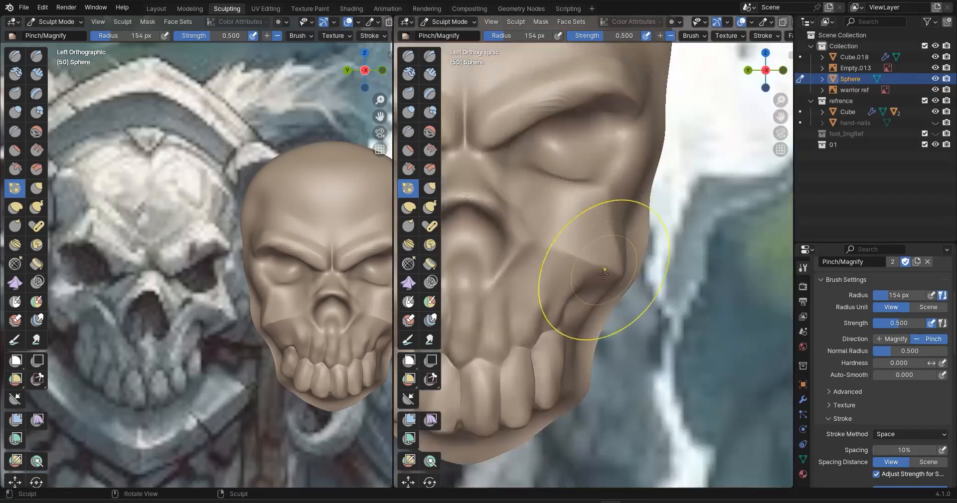
# Refine the cheekbone's corner and the jaw area beneath it with close-up Pinch strokes
pyautogui.keyDown('ctrl'); pyautogui.moveTo(603, 274); pyautogui.dragTo(609, 220, button='middle'); pyautogui.keyUp('ctrl')
pyautogui.moveTo(536, 377)
pyautogui.keyDown('shift'); pyautogui.mouseDown(button='middle')
pyautogui.moveTo(566, 267)
pyautogui.moveTo(571, 209)
pyautogui.moveTo(650, 190)
pyautogui.mouseUp(button='middle'); pyautogui.keyUp('shift')
pyautogui.moveTo(541, 339)
pyautogui.mouseDown()
pyautogui.moveTo(549, 434)
pyautogui.moveTo(538, 329)
pyautogui.mouseUp()
pyautogui.keyDown('shift'); pyautogui.moveTo(557, 230); pyautogui.dragTo(562, 329, button='middle'); pyautogui.keyUp('shift')
pyautogui.moveTo(556, 327)
pyautogui.mouseDown()
pyautogui.moveTo(600, 139)
pyautogui.moveTo(535, 349)
pyautogui.mouseUp()
pyautogui.keyDown('ctrl'); pyautogui.moveTo(632, 262); pyautogui.dragTo(636, 297, button='middle'); pyautogui.keyUp('ctrl')
pyautogui.moveTo(563, 294)
pyautogui.keyDown('ctrl'); pyautogui.mouseDown(button='middle')
pyautogui.moveTo(553, 322)
pyautogui.moveTo(634, 294)
pyautogui.moveTo(624, 337)
pyautogui.mouseUp(button='middle'); pyautogui.keyUp('ctrl')
# Sharpen the lower side ridges and the upper arch of the nose cavity with the Pinch/Magnify brush
pyautogui.scroll(-5, 581, 291)
pyautogui.scroll(3, 648, 257)
pyautogui.scroll(1, 670, 254)
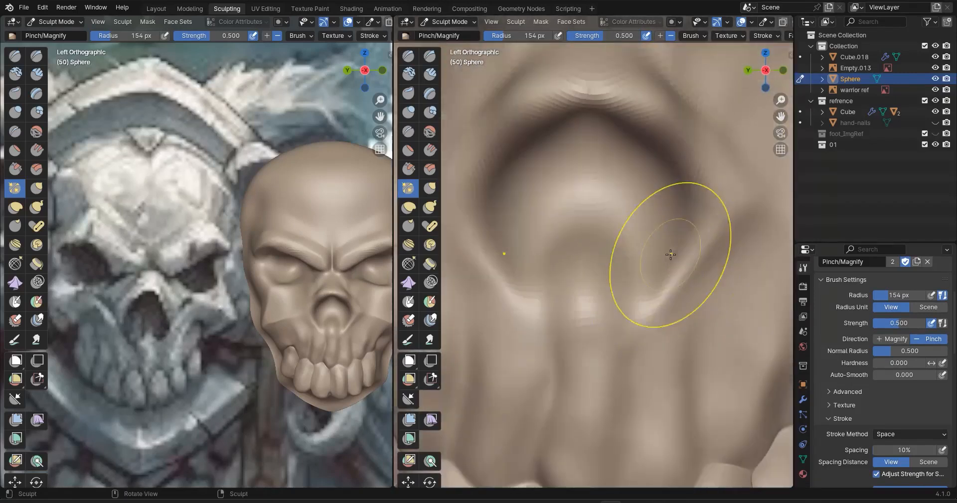
pyautogui.moveTo(704, 259); pyautogui.dragTo(654, 302)
pyautogui.keyDown('shift'); pyautogui.moveTo(713, 259); pyautogui.dragTo(693, 314, button='middle'); pyautogui.keyUp('shift')
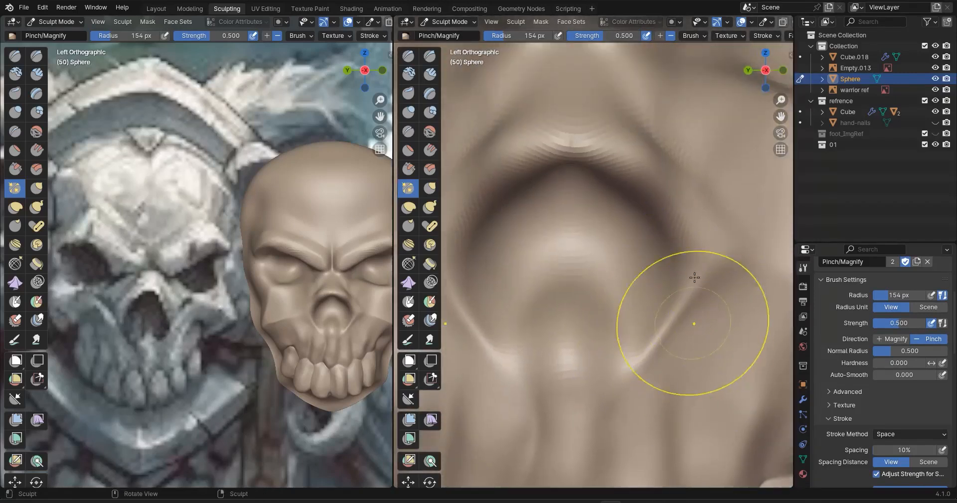
pyautogui.moveTo(573, 120); pyautogui.dragTo(690, 197)
pyautogui.moveTo(603, 117)
pyautogui.mouseDown()
pyautogui.moveTo(638, 227)
pyautogui.moveTo(651, 141)
pyautogui.moveTo(639, 162)
pyautogui.mouseUp()
pyautogui.scroll(-4, 643, 240)
# Pinch the lower rim of the eye socket into a defined edge along the top of the cheekbone
pyautogui.moveTo(678, 280)
pyautogui.mouseDown(button='middle')
pyautogui.moveTo(647, 303)
pyautogui.moveTo(590, 299)
pyautogui.mouseUp(button='middle')
pyautogui.moveTo(554, 205)
pyautogui.keyDown('shift'); pyautogui.mouseDown(button='middle')
pyautogui.moveTo(665, 233)
pyautogui.moveTo(693, 276)
pyautogui.mouseUp(button='middle'); pyautogui.keyUp('shift')
pyautogui.scroll(4, 664, 281)
pyautogui.moveTo(592, 305); pyautogui.dragTo(589, 309)
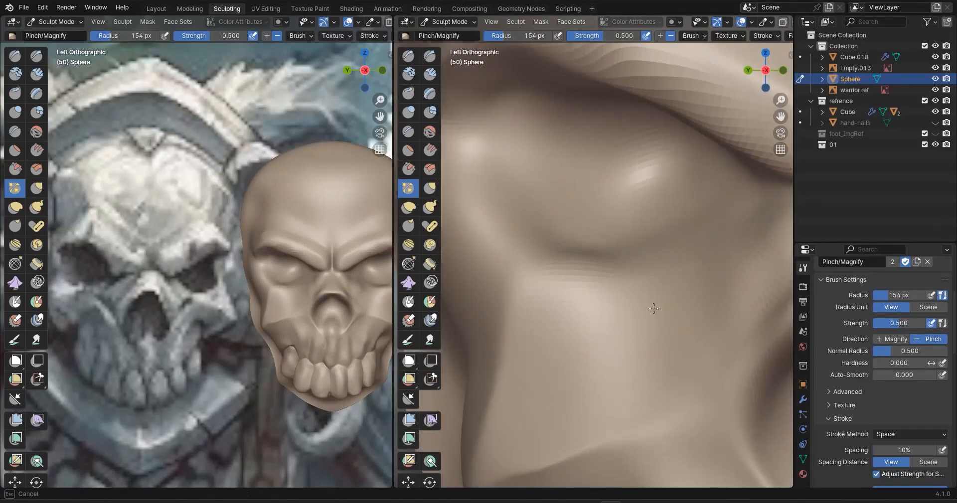
pyautogui.moveTo(641, 315); pyautogui.dragTo(666, 327)
pyautogui.keyDown('shift'); pyautogui.moveTo(673, 344); pyautogui.dragTo(789, 382, button='middle'); pyautogui.keyUp('shift')
pyautogui.moveTo(574, 160); pyautogui.dragTo(579, 171)
pyautogui.scroll(-3, 618, 265)
pyautogui.keyDown('shift'); pyautogui.moveTo(683, 307); pyautogui.dragTo(567, 293, button='middle'); pyautogui.keyUp('shift')
pyautogui.scroll(2, 591, 289)
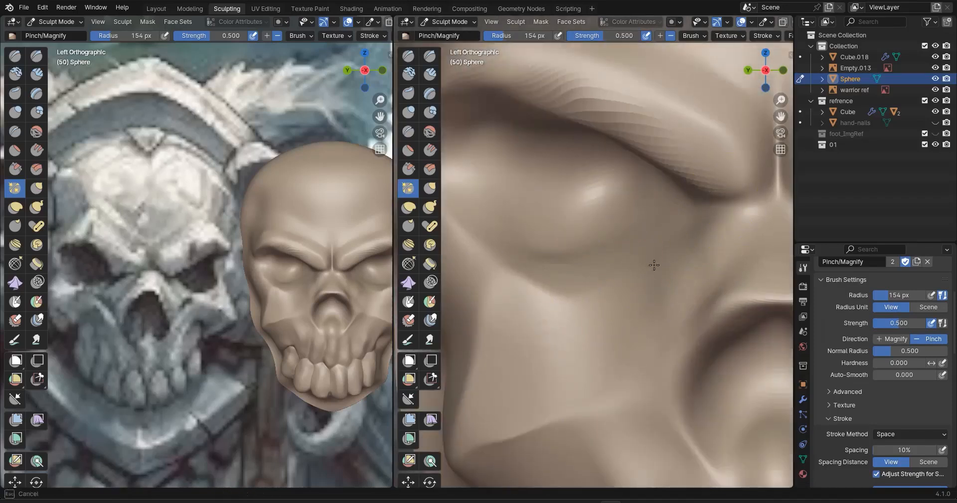
pyautogui.moveTo(654, 265); pyautogui.dragTo(643, 276)
# Pinch the jaw surface beside the teeth from a low viewing angle
pyautogui.scroll(-3, 619, 279)
pyautogui.keyDown('shift'); pyautogui.moveTo(578, 338); pyautogui.dragTo(583, 159, button='middle'); pyautogui.keyUp('shift')
pyautogui.moveTo(653, 259); pyautogui.dragTo(646, 122, button='middle')
pyautogui.keyDown('shift'); pyautogui.moveTo(571, 246); pyautogui.dragTo(579, 273, button='middle'); pyautogui.keyUp('shift')
pyautogui.scroll(4, 580, 269)
pyautogui.moveTo(500, 299)
pyautogui.mouseDown()
pyautogui.moveTo(494, 243)
pyautogui.moveTo(562, 322)
pyautogui.moveTo(476, 281)
pyautogui.mouseUp()
pyautogui.scroll(-3, 635, 319)
pyautogui.moveTo(657, 304); pyautogui.dragTo(668, 359, button='middle')
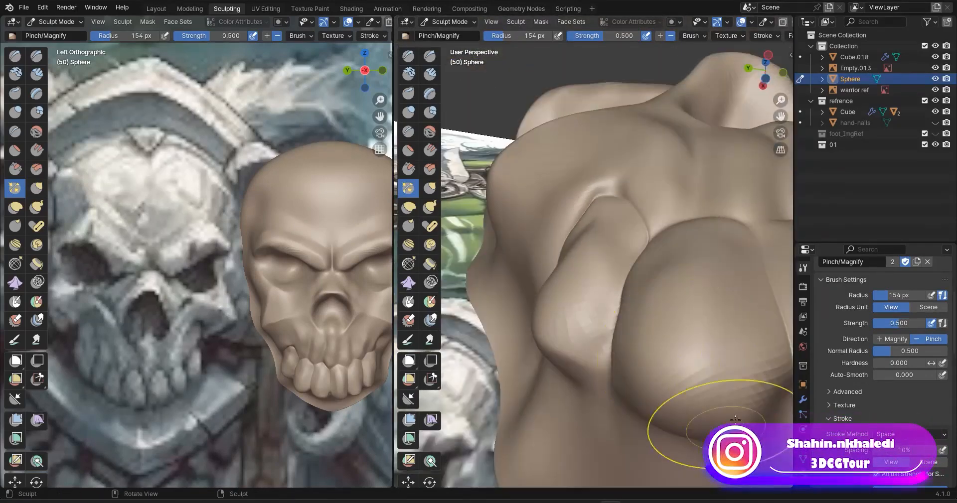
# Refine the rounded end of a tooth with a Pinch/Magnify stroke in close-up
pyautogui.keyDown('shift'); pyautogui.moveTo(735, 420); pyautogui.dragTo(661, 307, button='middle'); pyautogui.keyUp('shift')
pyautogui.moveTo(666, 280)
pyautogui.mouseDown()
pyautogui.moveTo(673, 229)
pyautogui.moveTo(670, 249)
pyautogui.mouseUp()
pyautogui.moveTo(648, 249); pyautogui.dragTo(654, 315, button='middle')
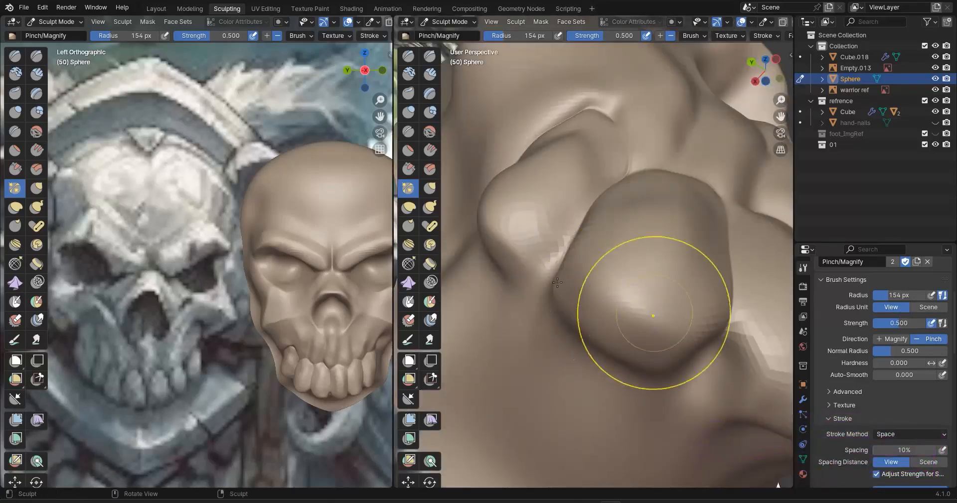
pyautogui.moveTo(661, 357); pyautogui.dragTo(636, 327, button='middle')
pyautogui.moveTo(507, 330); pyautogui.dragTo(643, 321, button='middle')
pyautogui.keyDown('ctrl'); pyautogui.moveTo(769, 400); pyautogui.dragTo(717, 391, button='middle'); pyautogui.keyUp('ctrl')
pyautogui.moveTo(718, 392); pyautogui.dragTo(761, 398, button='middle')
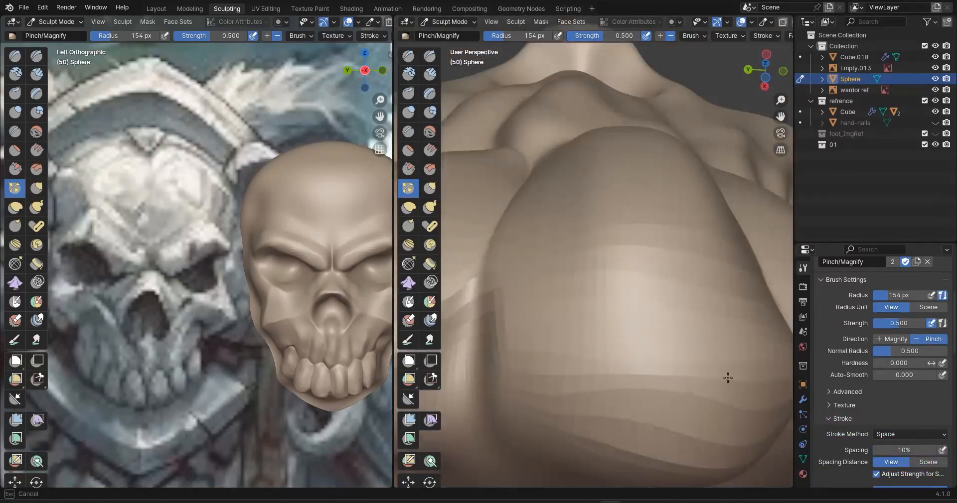
pyautogui.keyDown('ctrl'); pyautogui.moveTo(608, 375); pyautogui.dragTo(655, 399, button='middle'); pyautogui.keyUp('ctrl')
pyautogui.moveTo(698, 314); pyautogui.dragTo(738, 304, button='middle')
pyautogui.keyDown('shift'); pyautogui.moveTo(650, 338); pyautogui.dragTo(632, 301, button='middle'); pyautogui.keyUp('shift')
pyautogui.keyDown('shift'); pyautogui.moveTo(612, 333); pyautogui.dragTo(699, 320, button='middle'); pyautogui.keyUp('shift')
# Examine the skull's forehead, brows and face from the front and side against the warrior reference
pyautogui.keyDown('ctrl'); pyautogui.moveTo(583, 318); pyautogui.dragTo(579, 215, button='middle'); pyautogui.keyUp('ctrl')
pyautogui.keyDown('shift'); pyautogui.moveTo(636, 252); pyautogui.dragTo(634, 424, button='middle'); pyautogui.keyUp('shift')
pyautogui.keyDown('ctrl'); pyautogui.moveTo(597, 210); pyautogui.dragTo(606, 273, button='middle'); pyautogui.keyUp('ctrl')
pyautogui.keyDown('shift'); pyautogui.moveTo(607, 188); pyautogui.dragTo(632, 296, button='middle'); pyautogui.keyUp('shift')
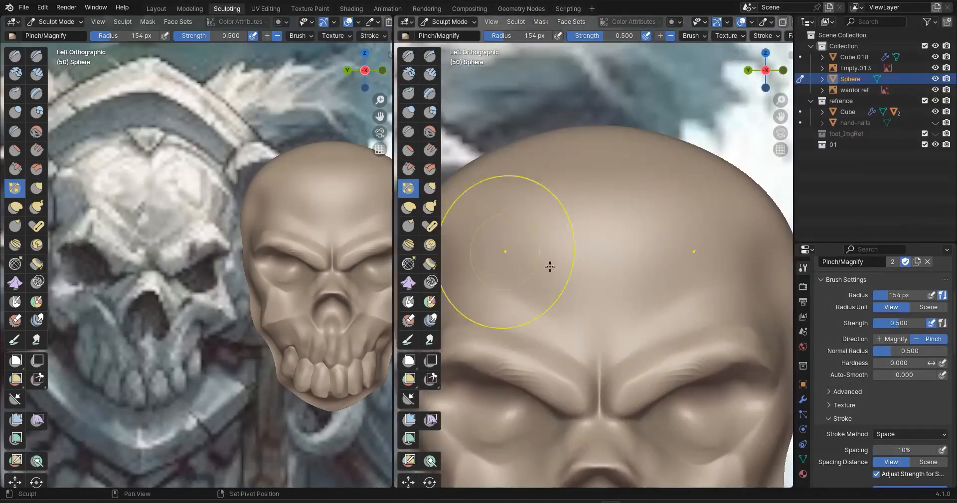
pyautogui.keyDown('shift'); pyautogui.moveTo(549, 265); pyautogui.dragTo(660, 284, button='middle'); pyautogui.keyUp('shift')
pyautogui.moveTo(532, 284); pyautogui.dragTo(527, 340, button='middle')
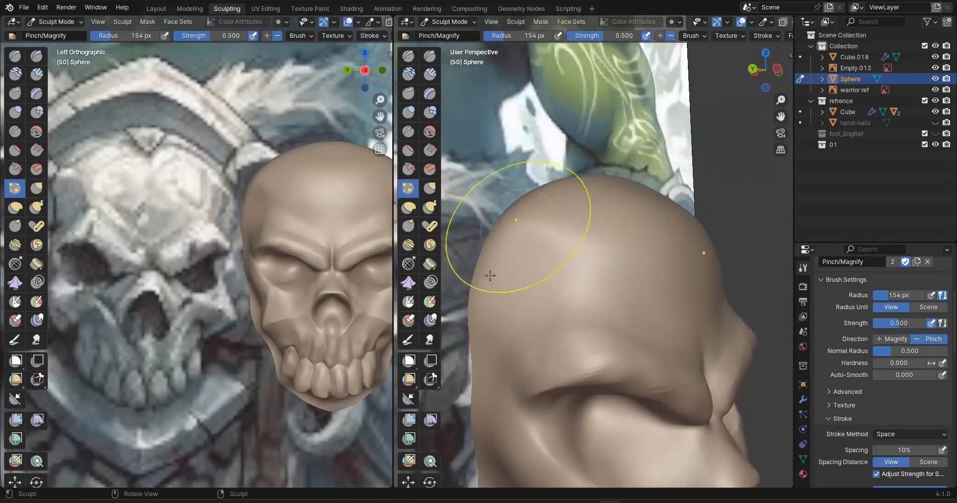
pyautogui.moveTo(594, 290); pyautogui.dragTo(571, 248, button='middle')
pyautogui.moveTo(764, 275); pyautogui.dragTo(578, 240, button='middle')
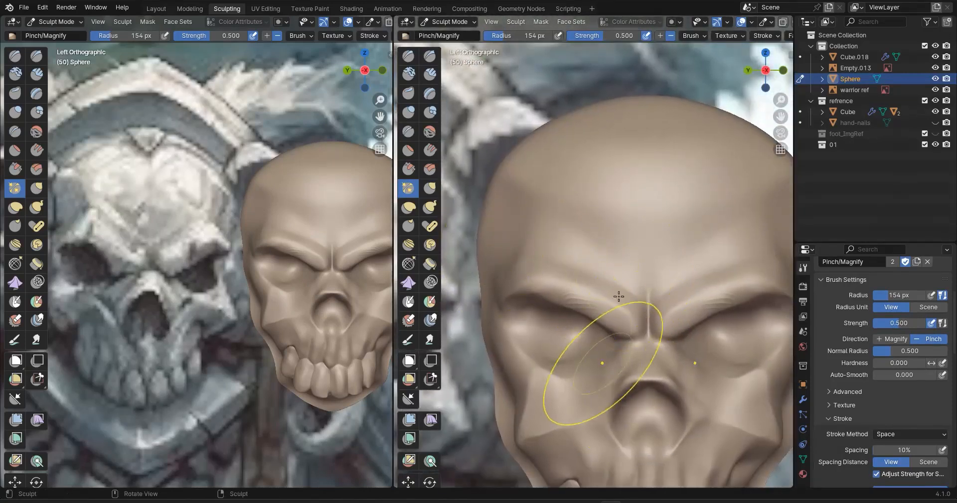
pyautogui.scroll(-1, 620, 278)
pyautogui.scroll(3, 605, 299)
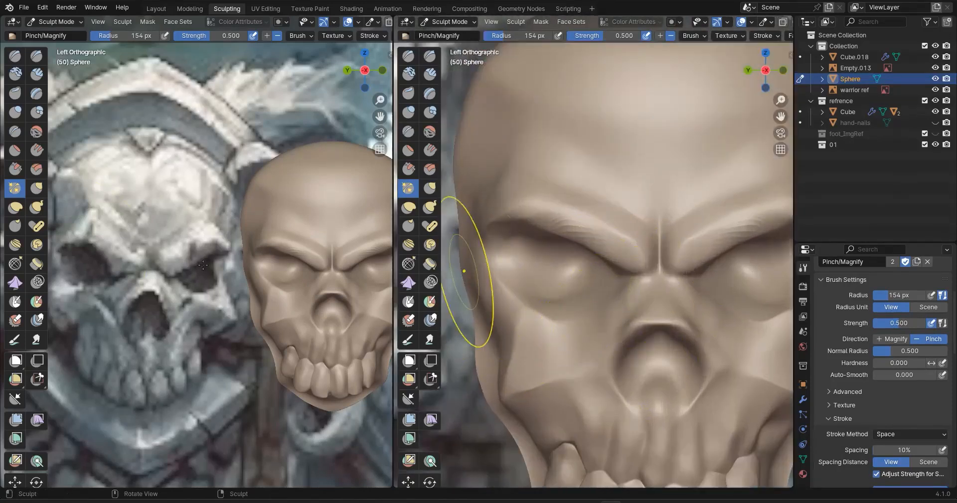
pyautogui.scroll(-1, 663, 319)
pyautogui.keyDown('shift'); pyautogui.moveTo(739, 365); pyautogui.dragTo(629, 314, button='middle'); pyautogui.keyUp('shift')
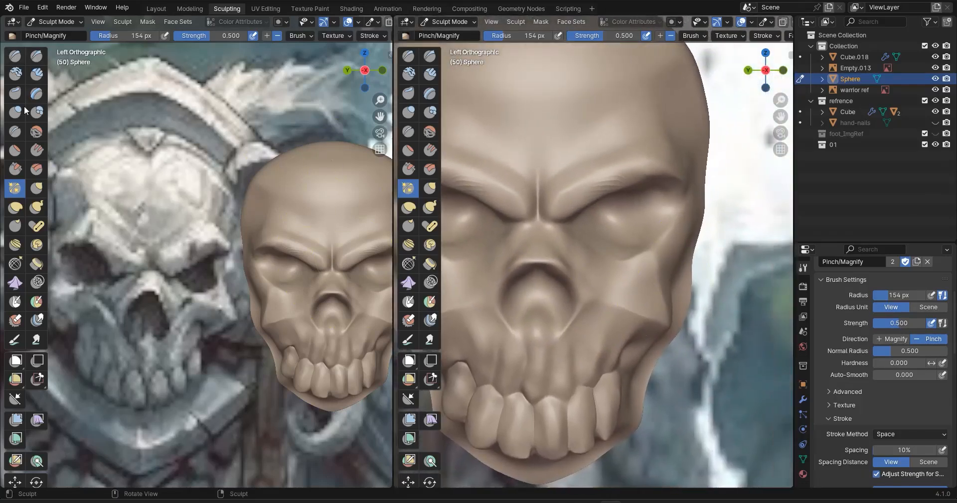
# Reshape the sides of the nose bridge and the rim of the nose cavity with the Grab brush
pyautogui.click(36, 188)
pyautogui.scroll(3, 606, 259)
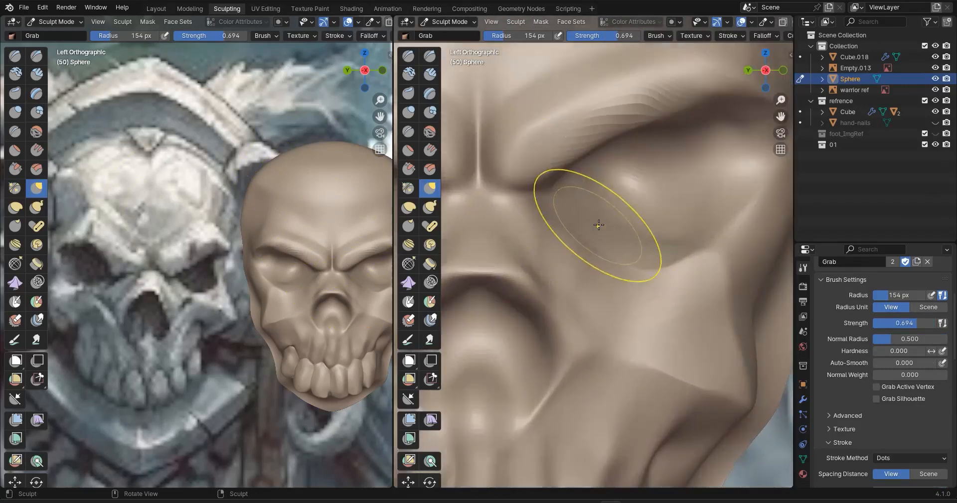
pyautogui.keyDown('shift'); pyautogui.moveTo(565, 229); pyautogui.dragTo(625, 242, button='middle'); pyautogui.keyUp('shift')
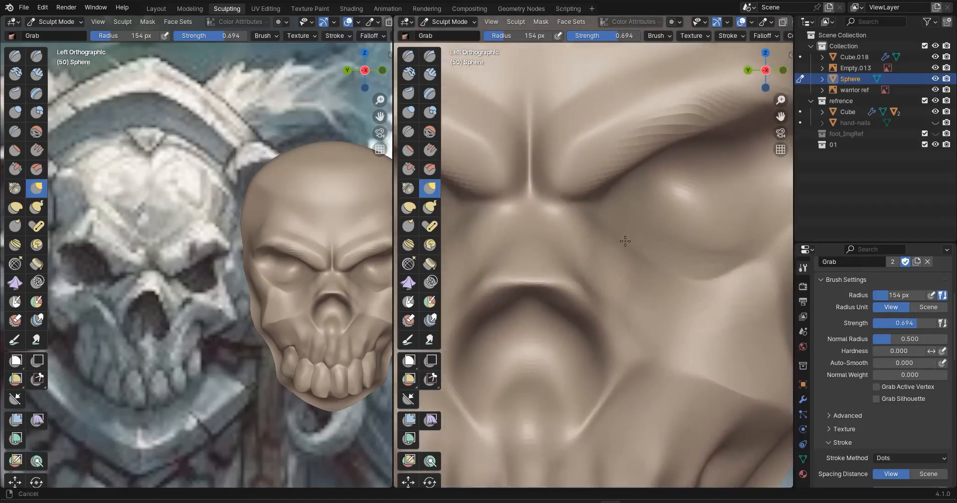
pyautogui.moveTo(620, 249); pyautogui.dragTo(602, 252)
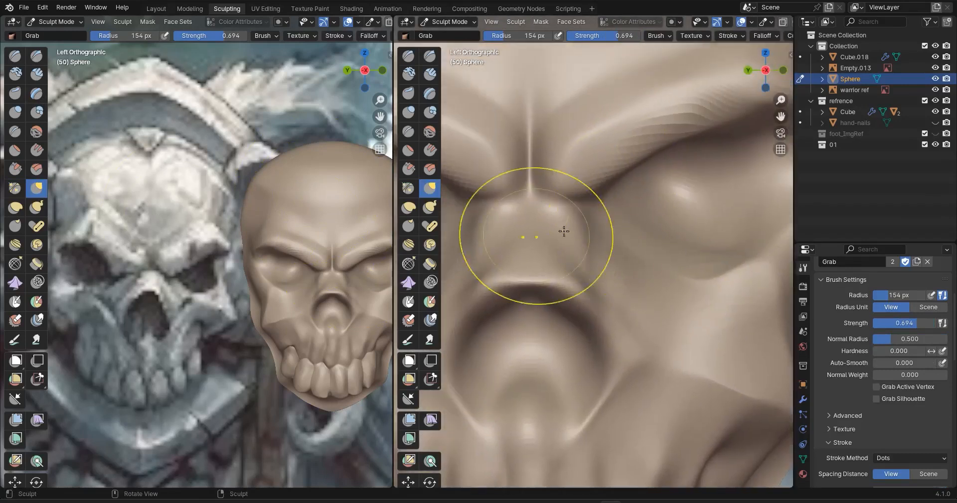
pyautogui.moveTo(542, 225)
pyautogui.mouseDown(button='middle')
pyautogui.moveTo(515, 262)
pyautogui.moveTo(493, 238)
pyautogui.moveTo(632, 246)
pyautogui.moveTo(603, 257)
pyautogui.moveTo(656, 244)
pyautogui.mouseUp(button='middle')
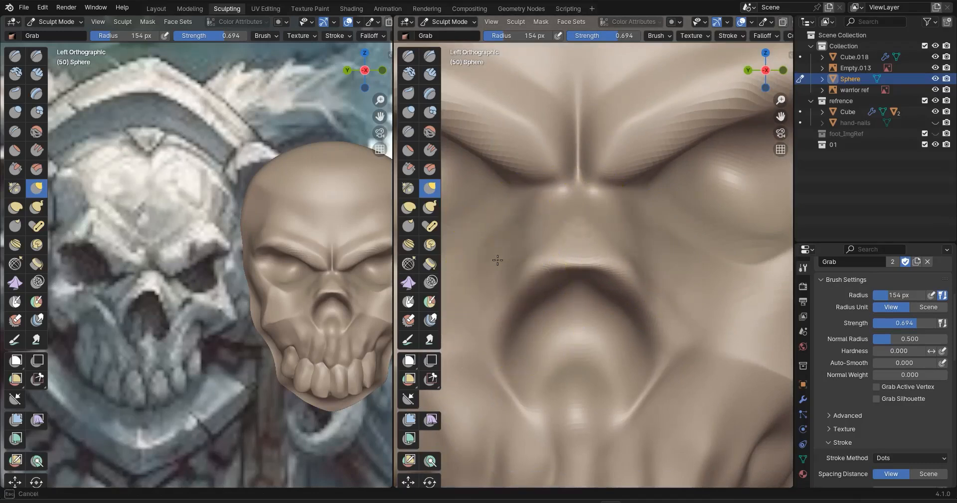
pyautogui.moveTo(508, 220); pyautogui.dragTo(511, 222)
pyautogui.moveTo(651, 262); pyautogui.dragTo(675, 257)
pyautogui.moveTo(664, 337); pyautogui.dragTo(663, 343)
# Adjust the protruding nose tip and the slope beneath it with the Grab brush in profile view
pyautogui.moveTo(582, 350)
pyautogui.keyDown('shift'); pyautogui.mouseDown(button='middle')
pyautogui.moveTo(585, 330)
pyautogui.moveTo(652, 320)
pyautogui.moveTo(686, 225)
pyautogui.moveTo(641, 257)
pyautogui.moveTo(637, 132)
pyautogui.mouseUp(button='middle'); pyautogui.keyUp('shift')
pyautogui.moveTo(556, 222)
pyautogui.mouseDown(button='middle')
pyautogui.moveTo(409, 255)
pyautogui.moveTo(579, 206)
pyautogui.mouseUp(button='middle')
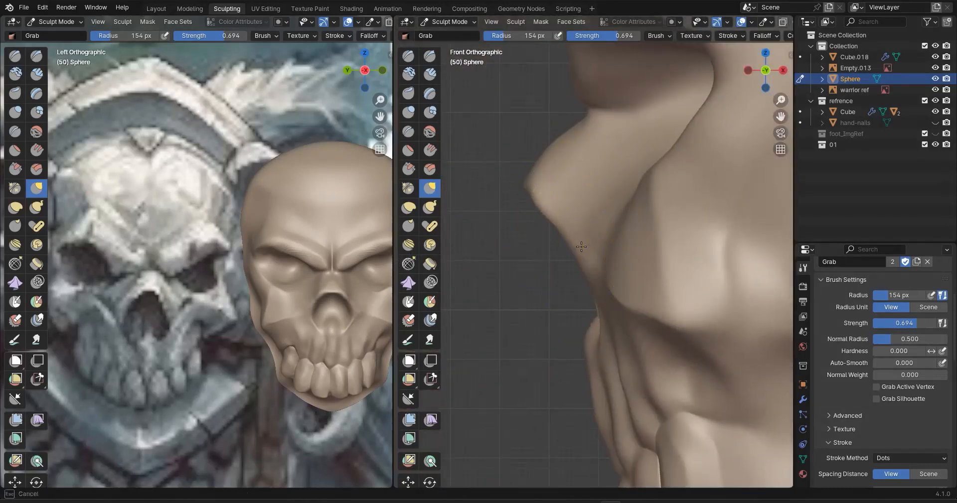
pyautogui.moveTo(525, 212)
pyautogui.mouseDown(button='middle')
pyautogui.moveTo(536, 206)
pyautogui.moveTo(528, 199)
pyautogui.moveTo(551, 221)
pyautogui.mouseUp(button='middle')
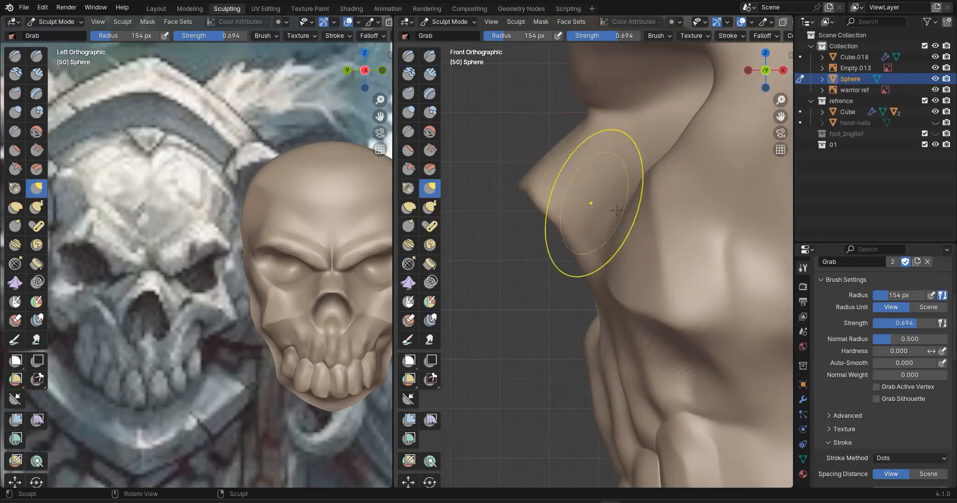
pyautogui.keyDown('alt'); pyautogui.moveTo(616, 210); pyautogui.dragTo(731, 211, button='middle'); pyautogui.keyUp('alt')
pyautogui.scroll(-4, 654, 240)
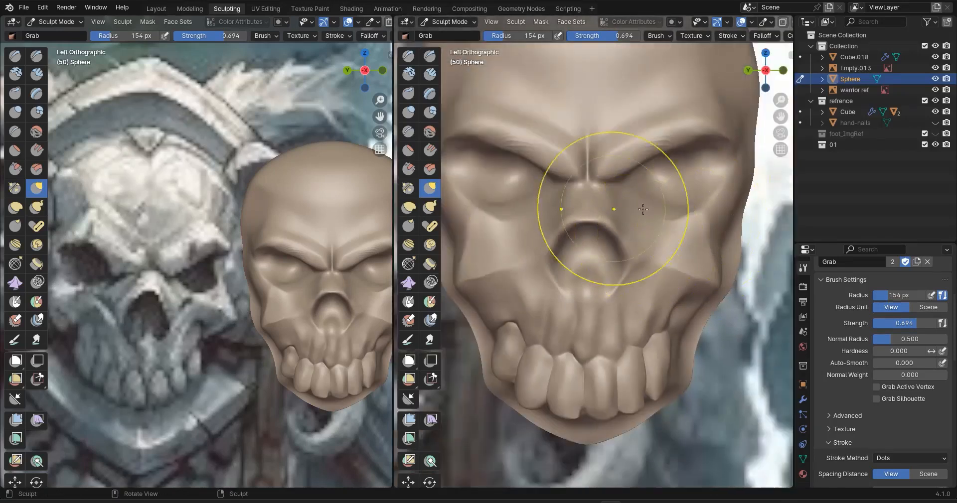
# Build up the brow ridge over the eye socket with close-up strokes of the Draw brush
pyautogui.press('x')
pyautogui.moveTo(643, 210)
pyautogui.mouseDown(button='middle')
pyautogui.moveTo(586, 209)
pyautogui.moveTo(598, 212)
pyautogui.mouseUp(button='middle')
pyautogui.scroll(8, 605, 213)
pyautogui.moveTo(682, 145)
pyautogui.mouseDown()
pyautogui.moveTo(538, 255)
pyautogui.moveTo(504, 255)
pyautogui.mouseUp()
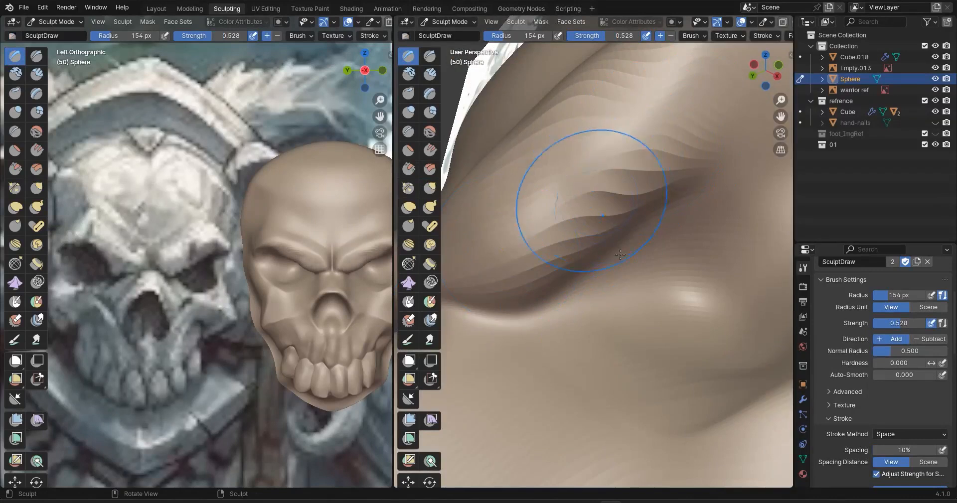
pyautogui.keyDown('shift'); pyautogui.moveTo(698, 112); pyautogui.dragTo(695, 162, button='middle'); pyautogui.keyUp('shift')
pyautogui.moveTo(695, 163); pyautogui.dragTo(695, 231)
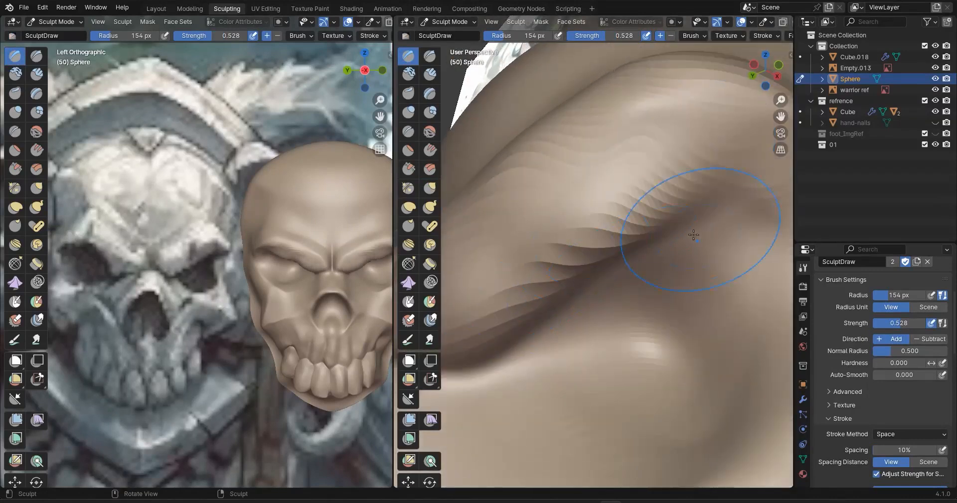
pyautogui.keyDown('shift'); pyautogui.moveTo(695, 231); pyautogui.dragTo(612, 193, button='middle'); pyautogui.keyUp('shift')
pyautogui.moveTo(601, 175)
pyautogui.mouseDown()
pyautogui.moveTo(754, 261)
pyautogui.moveTo(756, 294)
pyautogui.mouseUp()
pyautogui.scroll(-4, 639, 225)
pyautogui.keyDown('shift'); pyautogui.moveTo(538, 250); pyautogui.dragTo(635, 197, button='middle'); pyautogui.keyUp('shift')
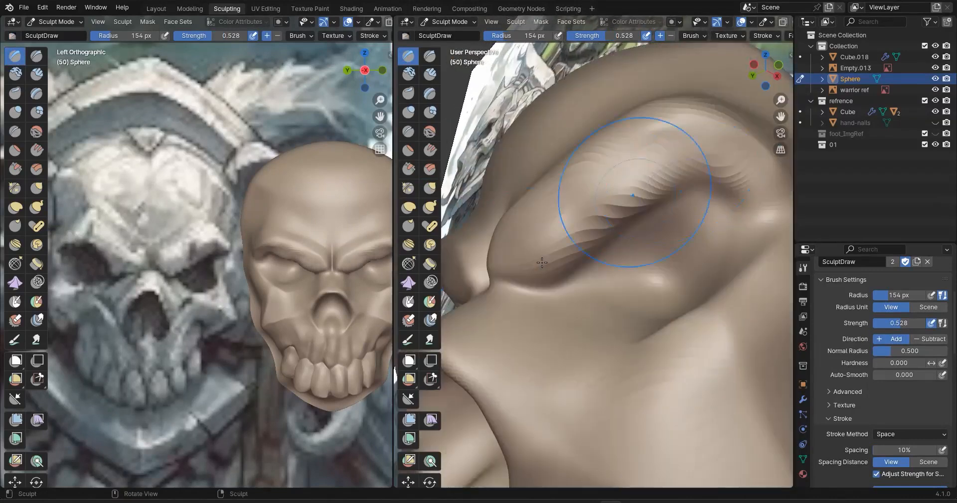
# Thicken the inner end of the brow beside the nose bridge with Draw brush strokes
pyautogui.scroll(5, 521, 273)
pyautogui.moveTo(520, 273); pyautogui.dragTo(519, 333)
pyautogui.scroll(-3, 518, 334)
pyautogui.moveTo(572, 271); pyautogui.dragTo(594, 284, button='middle')
pyautogui.moveTo(554, 279)
pyautogui.mouseDown()
pyautogui.moveTo(523, 286)
pyautogui.moveTo(564, 295)
pyautogui.mouseUp()
pyautogui.moveTo(564, 294); pyautogui.dragTo(595, 328, button='middle')
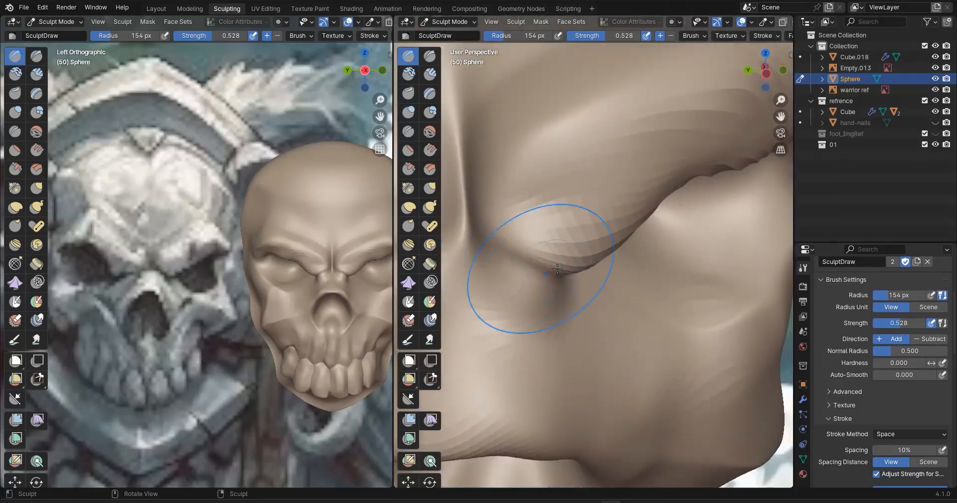
pyautogui.moveTo(551, 264); pyautogui.dragTo(512, 303)
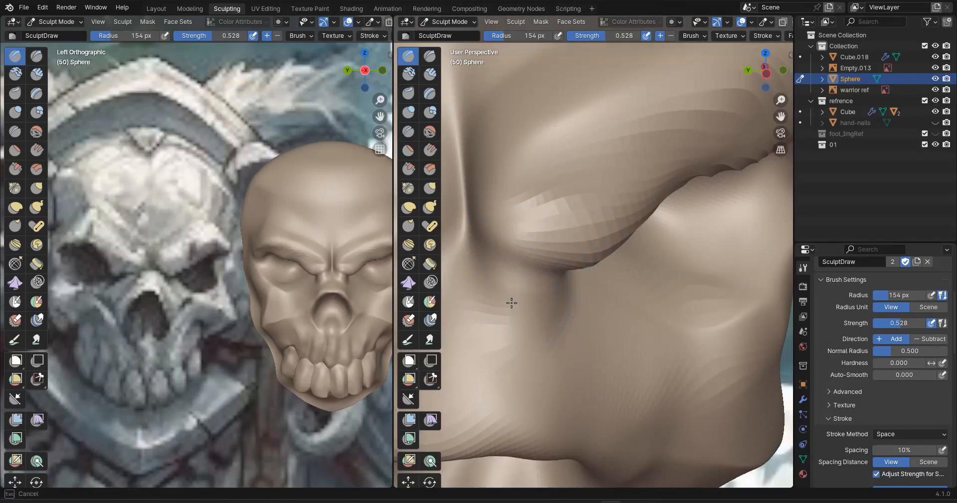
pyautogui.moveTo(582, 209)
pyautogui.mouseDown()
pyautogui.moveTo(624, 156)
pyautogui.moveTo(617, 186)
pyautogui.mouseUp()
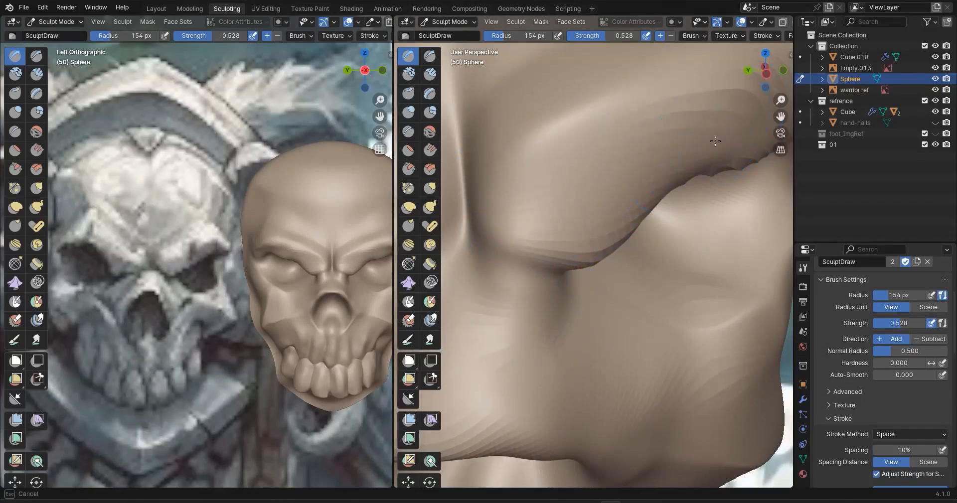
# Extend the Draw strokes along the middle and outer brow, smoothing the stepped surface between them
pyautogui.moveTo(620, 262)
pyautogui.mouseDown(button='middle')
pyautogui.moveTo(648, 306)
pyautogui.moveTo(581, 231)
pyautogui.moveTo(688, 219)
pyautogui.mouseUp(button='middle')
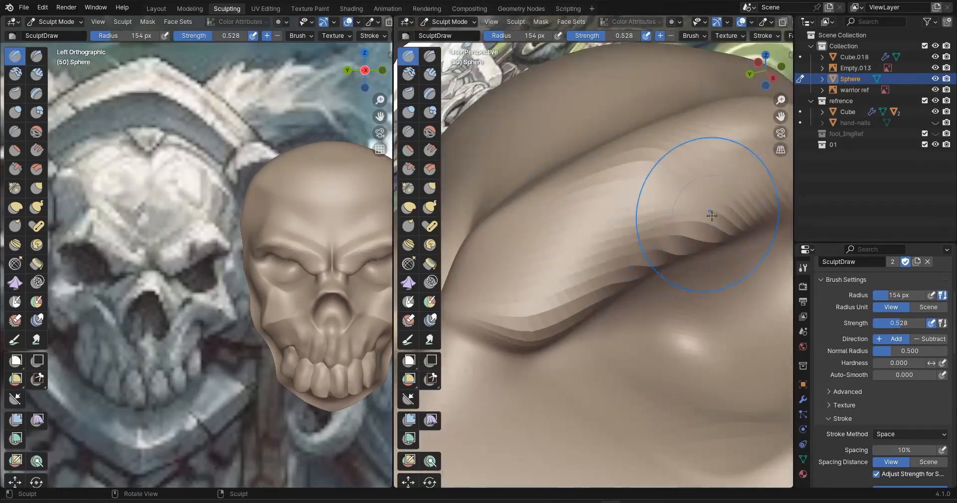
pyautogui.moveTo(720, 230)
pyautogui.mouseDown()
pyautogui.moveTo(743, 212)
pyautogui.moveTo(671, 192)
pyautogui.mouseUp()
pyautogui.moveTo(558, 262)
pyautogui.keyDown('shift'); pyautogui.mouseDown()
pyautogui.moveTo(718, 221)
pyautogui.moveTo(631, 267)
pyautogui.mouseUp(); pyautogui.keyUp('shift')
pyautogui.keyDown('alt'); pyautogui.moveTo(630, 267); pyautogui.dragTo(652, 322, button='middle'); pyautogui.keyUp('alt')
pyautogui.moveTo(612, 261); pyautogui.dragTo(636, 291)
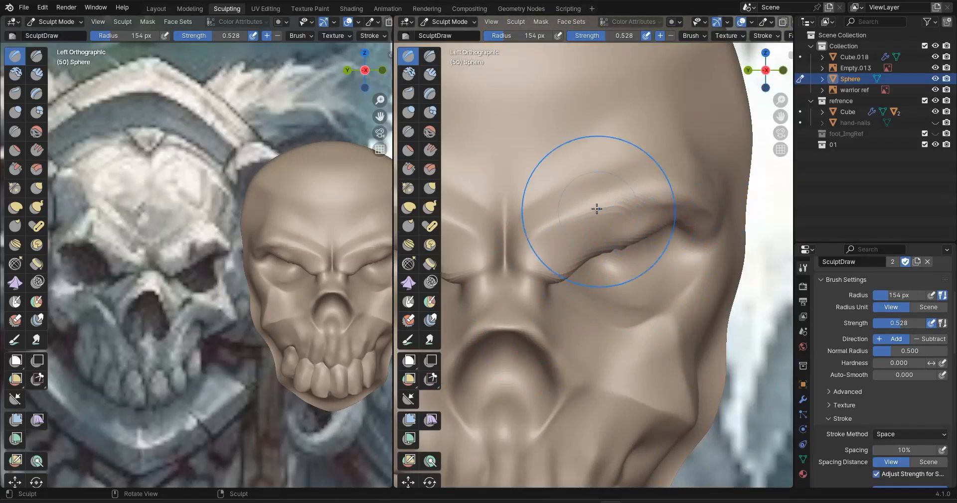
pyautogui.scroll(3, 546, 204)
pyautogui.moveTo(529, 182); pyautogui.dragTo(598, 144)
pyautogui.moveTo(617, 140)
pyautogui.mouseDown()
pyautogui.moveTo(694, 108)
pyautogui.moveTo(551, 108)
pyautogui.mouseUp()
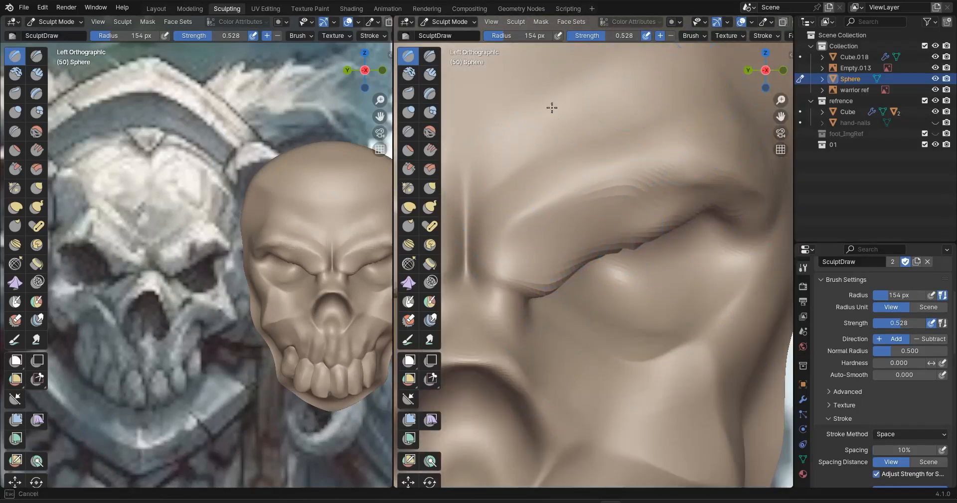
# Smooth the inner brow corner and the stepped lower edge of the brow above the eye socket
pyautogui.keyDown('shift'); pyautogui.moveTo(519, 262); pyautogui.dragTo(602, 233, button='middle'); pyautogui.keyUp('shift')
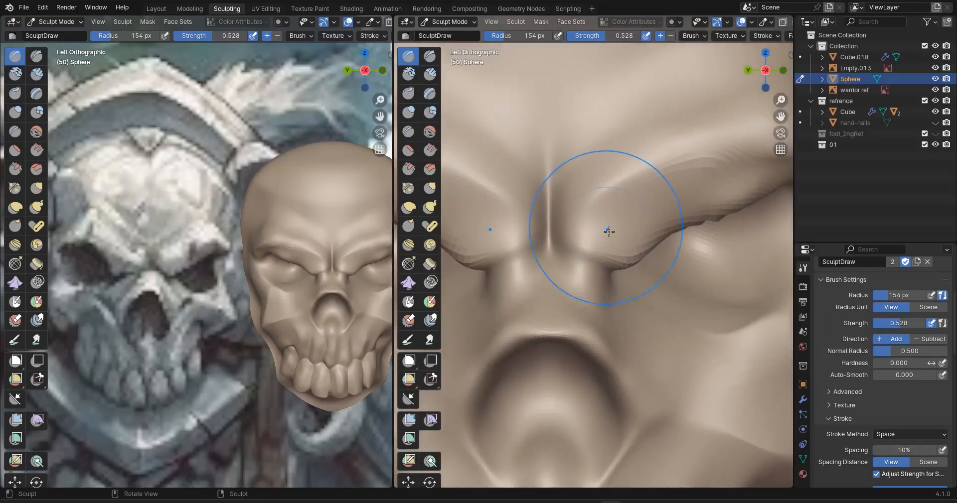
pyautogui.scroll(1, 585, 245)
pyautogui.scroll(3, 585, 245)
pyautogui.keyDown('shift'); pyautogui.moveTo(563, 214); pyautogui.dragTo(637, 267); pyautogui.keyUp('shift')
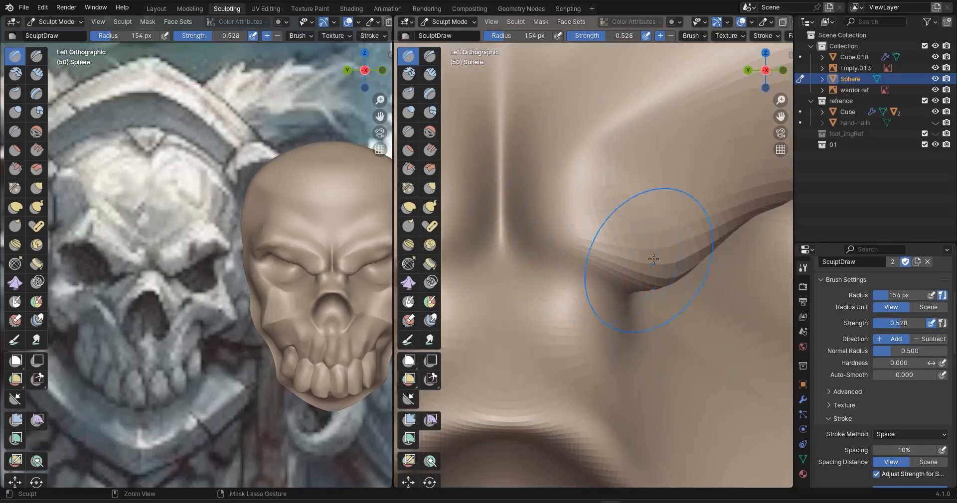
pyautogui.scroll(-5, 668, 239)
pyautogui.moveTo(723, 196)
pyautogui.keyDown('shift'); pyautogui.mouseDown(button='middle')
pyautogui.moveTo(663, 220)
pyautogui.moveTo(629, 220)
pyautogui.mouseUp(button='middle'); pyautogui.keyUp('shift')
pyautogui.scroll(2, 629, 215)
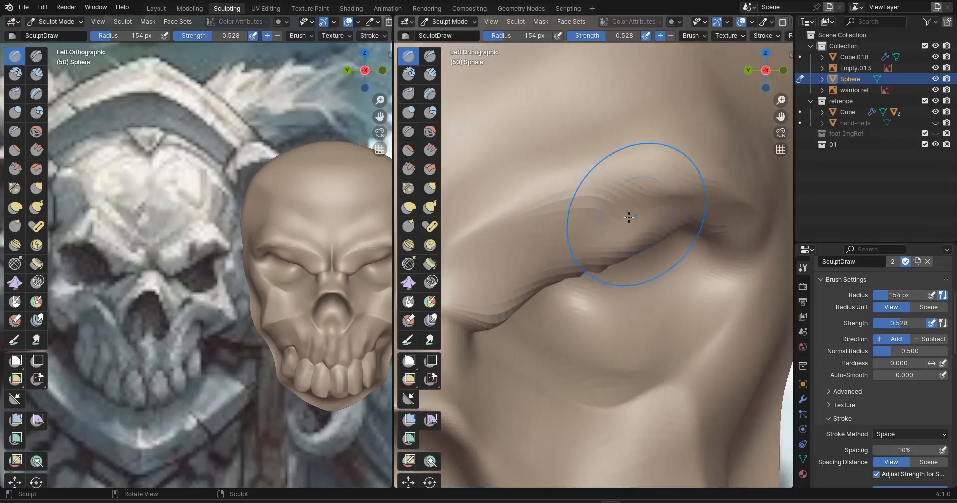
pyautogui.keyDown('shift'); pyautogui.moveTo(663, 213); pyautogui.dragTo(715, 215); pyautogui.keyUp('shift')
pyautogui.keyDown('shift'); pyautogui.moveTo(617, 218); pyautogui.dragTo(690, 203); pyautogui.keyUp('shift')
pyautogui.keyDown('shift'); pyautogui.moveTo(605, 214); pyautogui.dragTo(563, 292); pyautogui.keyUp('shift')
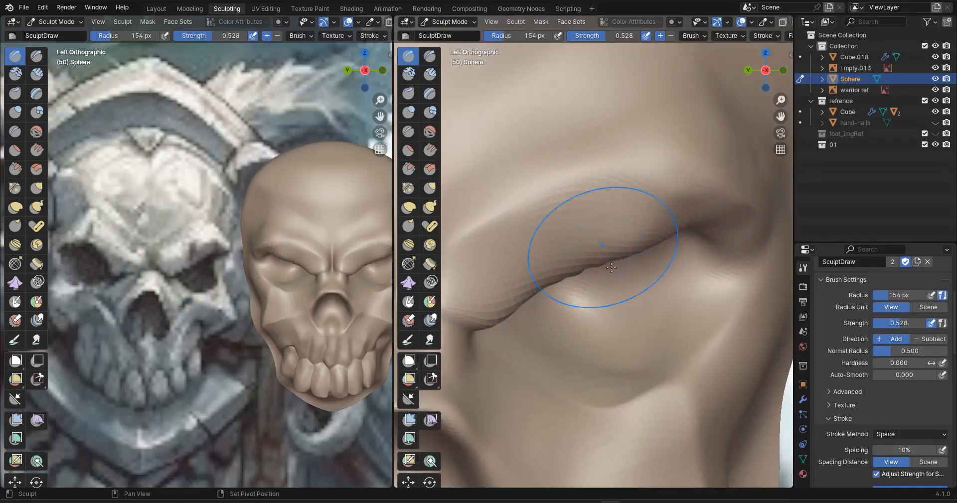
# Save the file, and add a Subdivision Surface modifier with viewport level 2 to the skull
pyautogui.click(158, 9)
pyautogui.hotkey('ctrl', 's')
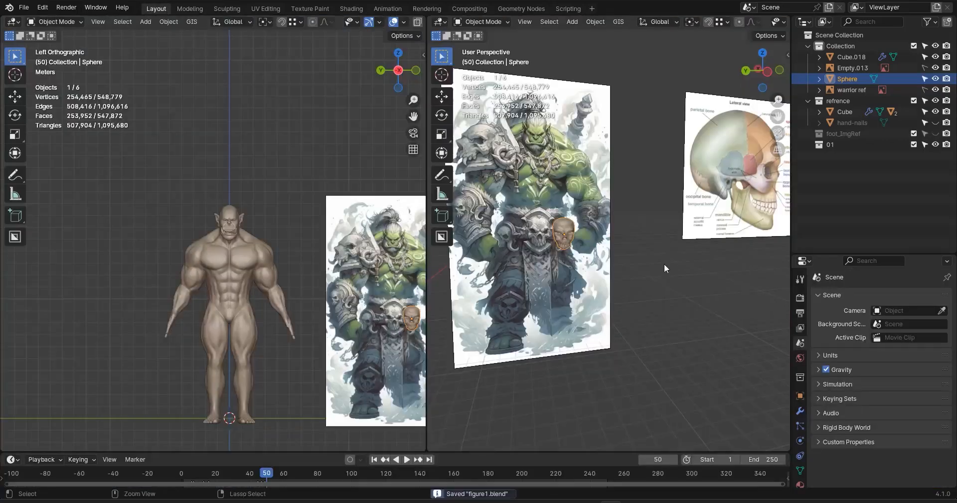
pyautogui.scroll(5, 667, 321)
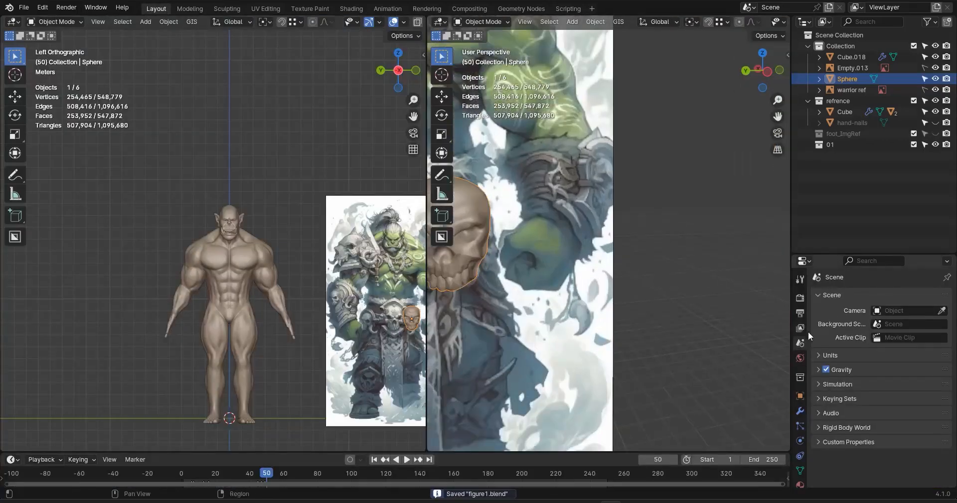
pyautogui.click(800, 299)
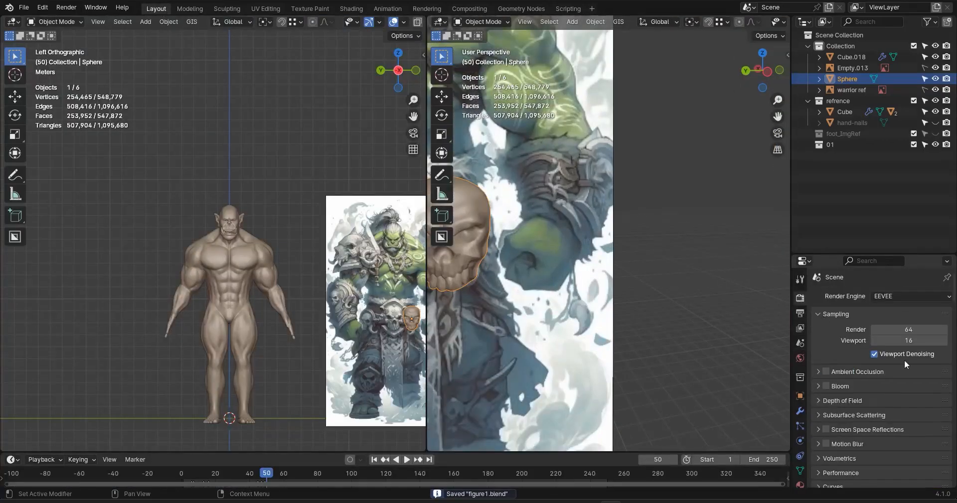
pyautogui.click(800, 412)
pyautogui.click(842, 297)
pyautogui.moveTo(838, 333)
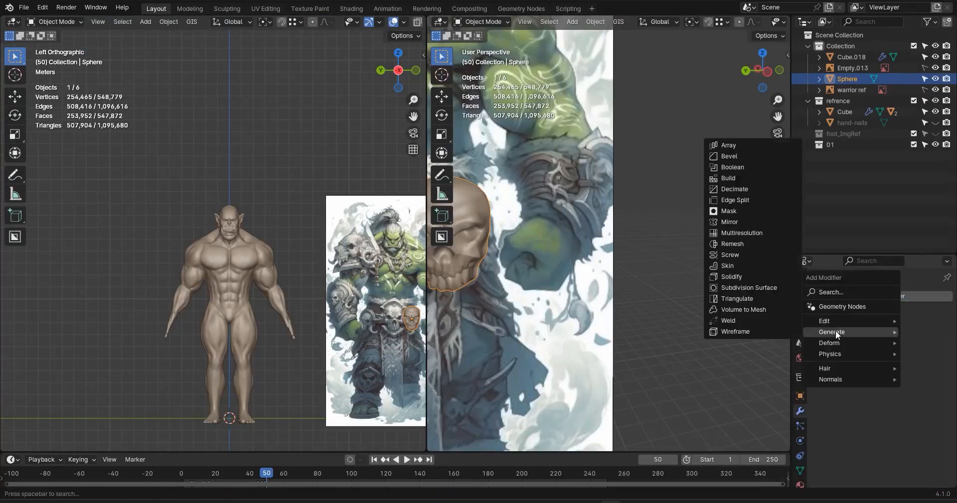
pyautogui.click(747, 288)
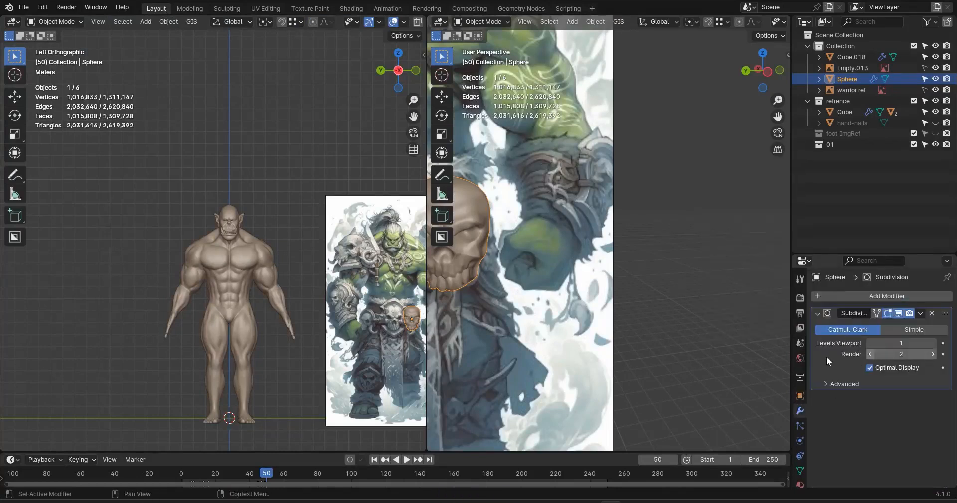
pyautogui.scroll(3, 490, 262)
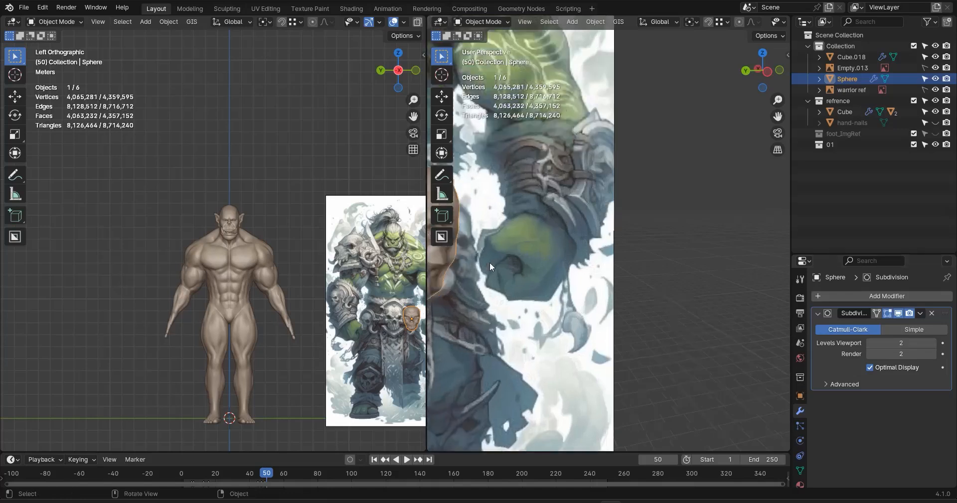
pyautogui.keyDown('shift'); pyautogui.moveTo(506, 282); pyautogui.dragTo(658, 324, button='middle'); pyautogui.keyUp('shift')
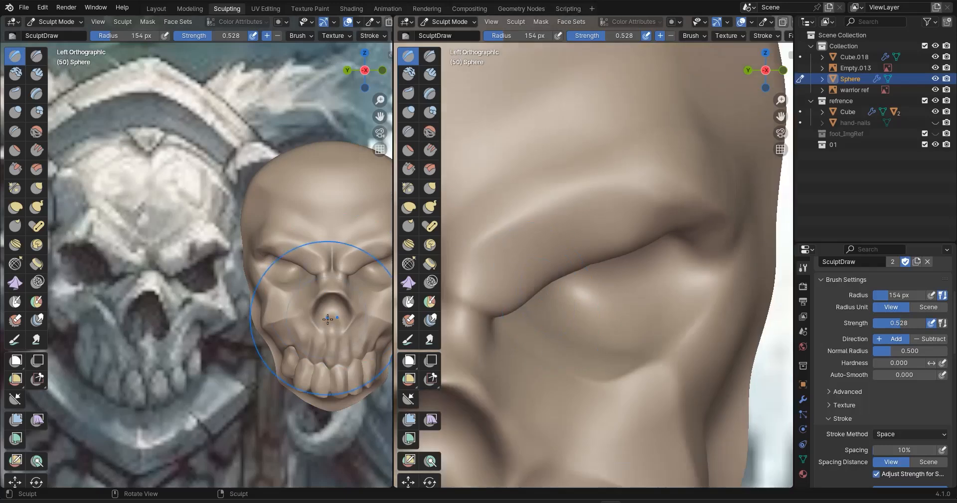
pyautogui.scroll(1, 616, 239)
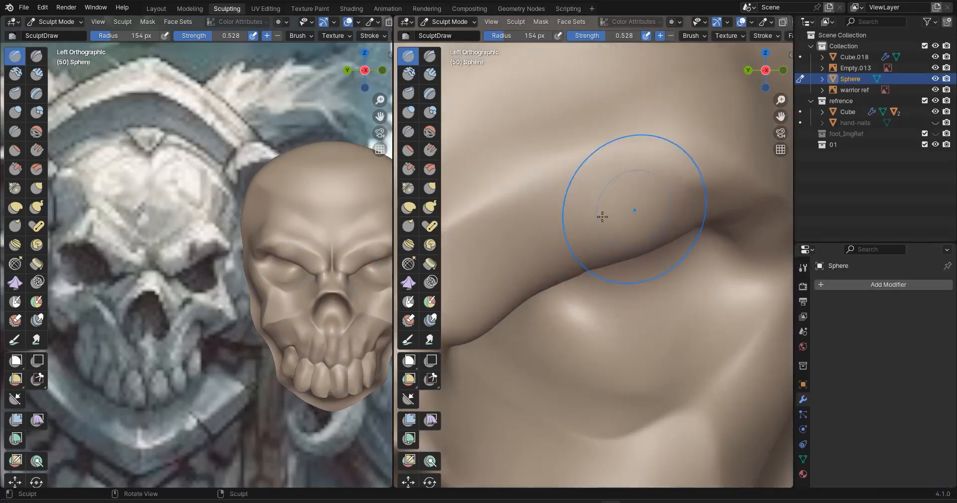
# Round out the brow with Draw strokes from its inner end toward the outer end above the eye socket
pyautogui.moveTo(605, 213)
pyautogui.mouseDown()
pyautogui.moveTo(519, 263)
pyautogui.moveTo(489, 293)
pyautogui.moveTo(500, 262)
pyautogui.mouseUp()
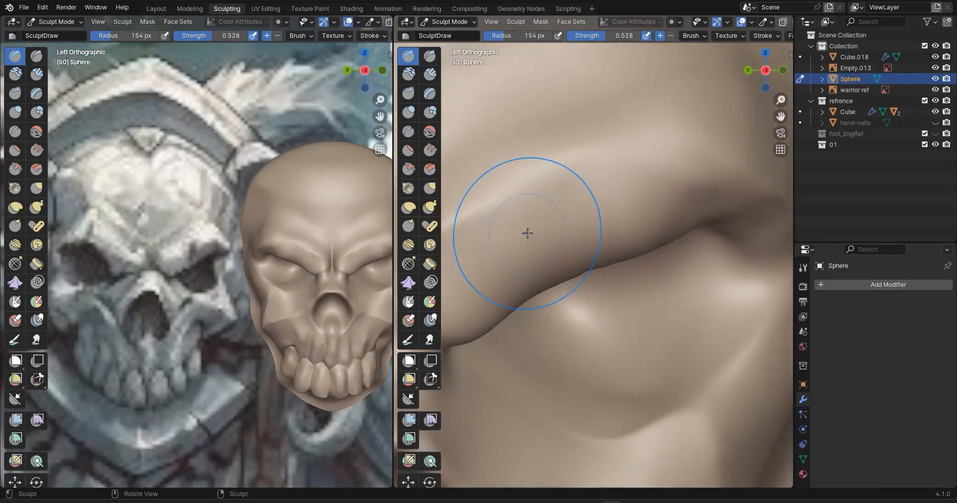
pyautogui.keyDown('shift'); pyautogui.moveTo(595, 276); pyautogui.dragTo(632, 259, button='middle'); pyautogui.keyUp('shift')
pyautogui.moveTo(516, 221)
pyautogui.mouseDown()
pyautogui.moveTo(499, 257)
pyautogui.moveTo(608, 229)
pyautogui.moveTo(548, 266)
pyautogui.mouseUp()
pyautogui.moveTo(612, 245); pyautogui.dragTo(707, 205)
pyautogui.scroll(-3, 598, 252)
pyautogui.moveTo(597, 250)
pyautogui.mouseDown(button='middle')
pyautogui.moveTo(600, 264)
pyautogui.moveTo(581, 274)
pyautogui.moveTo(595, 251)
pyautogui.mouseUp(button='middle')
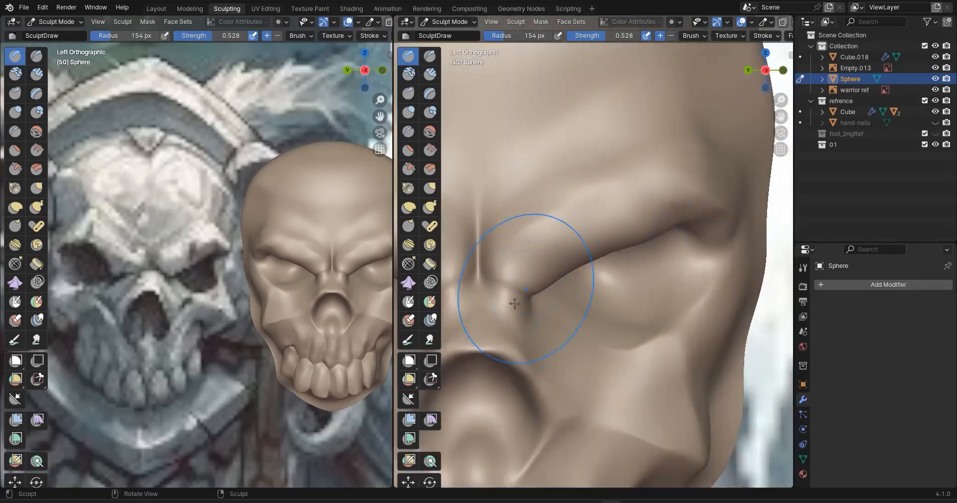
# Carve the side of the nose bridge below the inner brow with inverted Draw strokes and smooth it, then add volume between the brows
pyautogui.keyDown('shift'); pyautogui.moveTo(522, 307); pyautogui.dragTo(559, 299, button='middle'); pyautogui.keyUp('shift')
pyautogui.scroll(2, 541, 329)
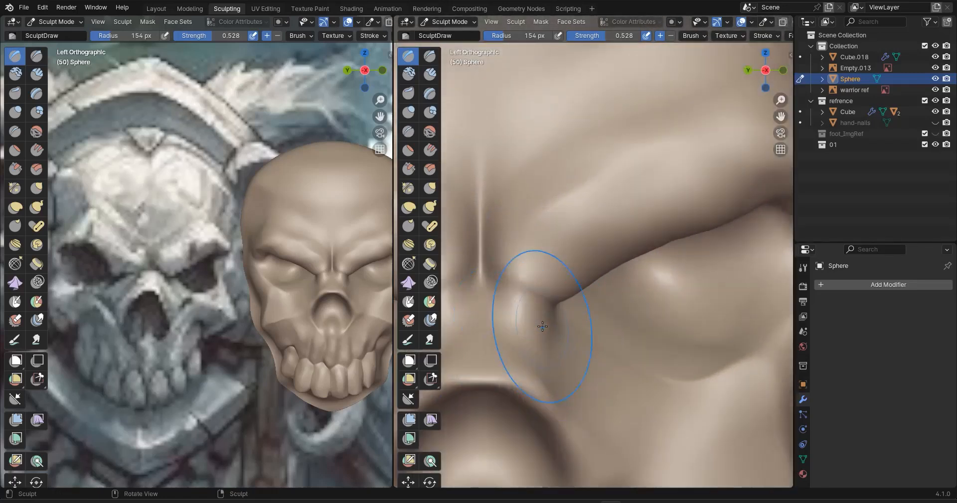
pyautogui.keyDown('shift'); pyautogui.moveTo(547, 333); pyautogui.dragTo(619, 321, button='middle'); pyautogui.keyUp('shift')
pyautogui.scroll(1, 528, 321)
pyautogui.keyDown('shift'); pyautogui.moveTo(502, 340); pyautogui.dragTo(630, 319, button='middle'); pyautogui.keyUp('shift')
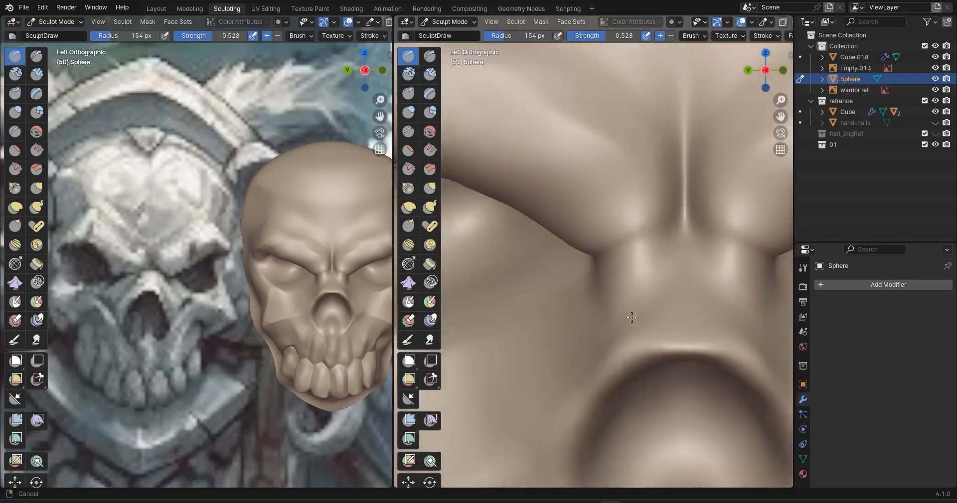
pyautogui.scroll(1, 605, 324)
pyautogui.keyDown('ctrl'); pyautogui.moveTo(597, 318); pyautogui.dragTo(580, 347); pyautogui.keyUp('ctrl')
pyautogui.keyDown('ctrl'); pyautogui.moveTo(518, 432); pyautogui.dragTo(592, 353); pyautogui.keyUp('ctrl')
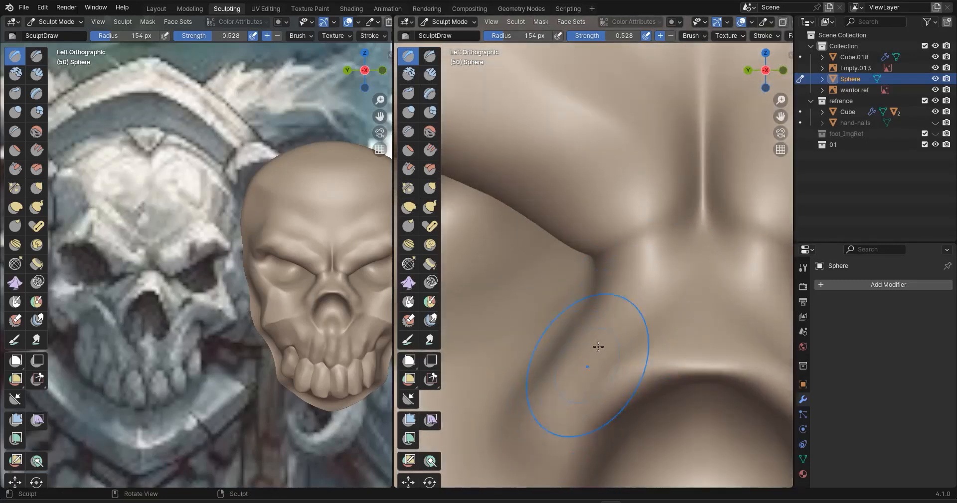
pyautogui.keyDown('shift'); pyautogui.moveTo(530, 397); pyautogui.dragTo(602, 306); pyautogui.keyUp('shift')
pyautogui.keyDown('shift'); pyautogui.moveTo(556, 354); pyautogui.dragTo(616, 288, button='middle'); pyautogui.keyUp('shift')
pyautogui.keyDown('ctrl'); pyautogui.moveTo(541, 418); pyautogui.dragTo(542, 417); pyautogui.keyUp('ctrl')
pyautogui.scroll(-3, 627, 269)
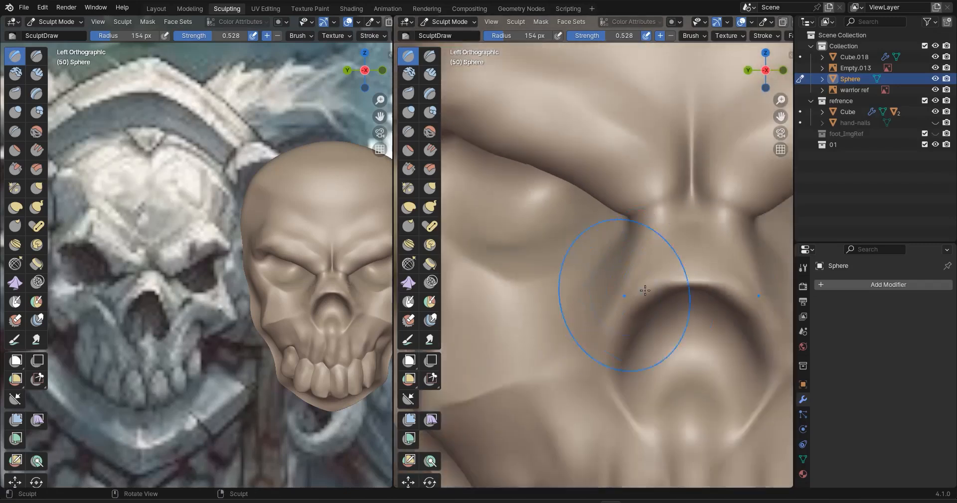
pyautogui.keyDown('shift'); pyautogui.moveTo(629, 294); pyautogui.dragTo(521, 296, button='middle'); pyautogui.keyUp('shift')
pyautogui.moveTo(592, 215)
pyautogui.mouseDown()
pyautogui.moveTo(567, 203)
pyautogui.moveTo(577, 192)
pyautogui.moveTo(606, 205)
pyautogui.mouseUp()
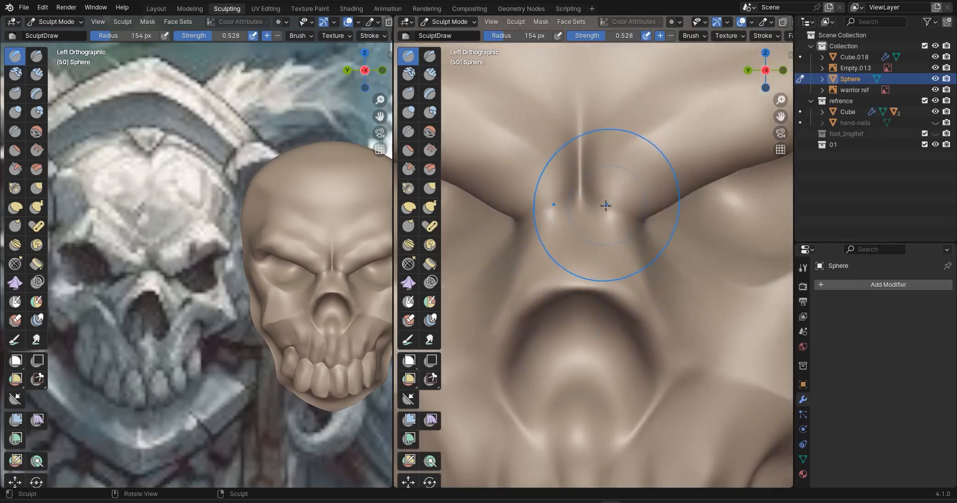
# Set the Crease brush radius to 40 px and cut a crease across the top of the nose bridge
pyautogui.scroll(3, 608, 197)
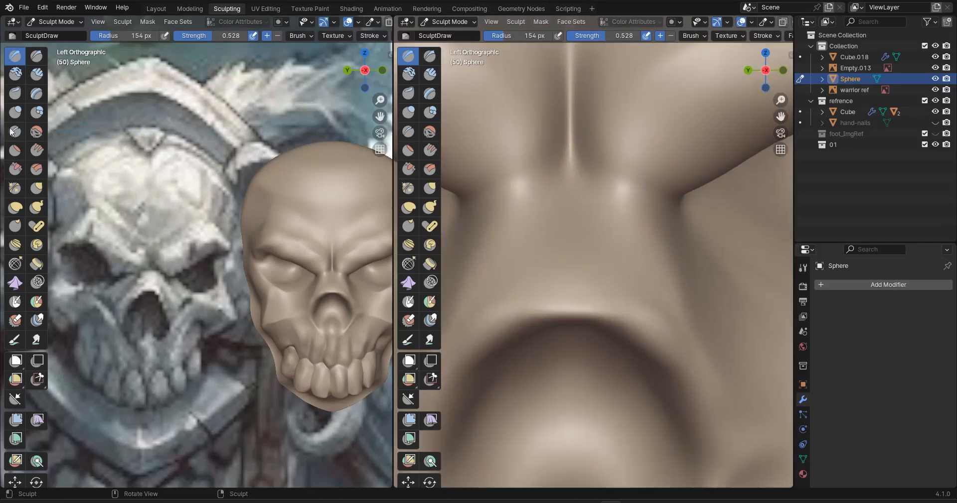
pyautogui.click(15, 132)
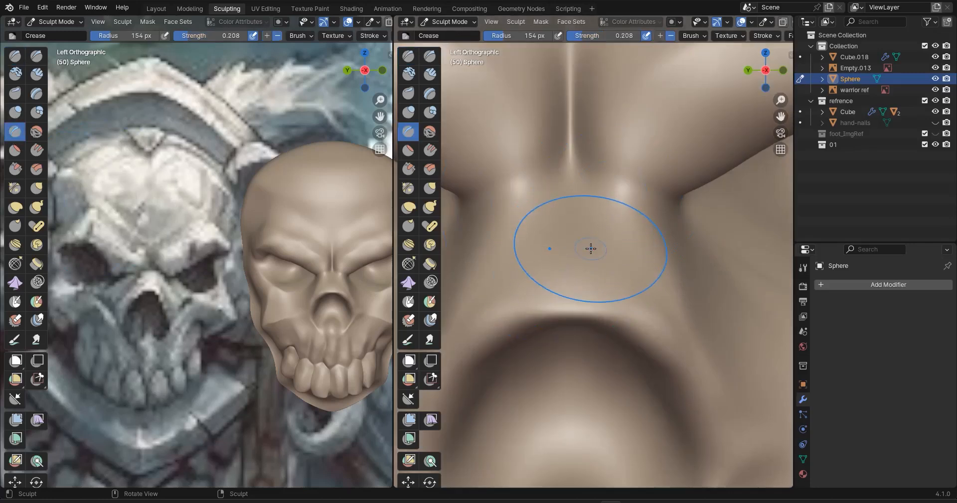
pyautogui.press('f')
pyautogui.click(571, 249)
pyautogui.moveTo(488, 209)
pyautogui.mouseDown(button='middle')
pyautogui.moveTo(551, 172)
pyautogui.moveTo(534, 208)
pyautogui.mouseUp(button='middle')
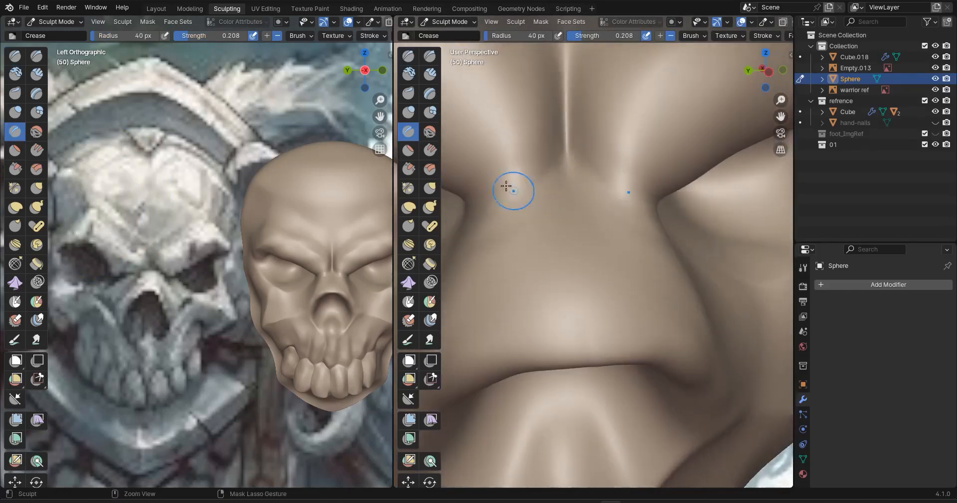
pyautogui.moveTo(506, 186); pyautogui.dragTo(566, 195)
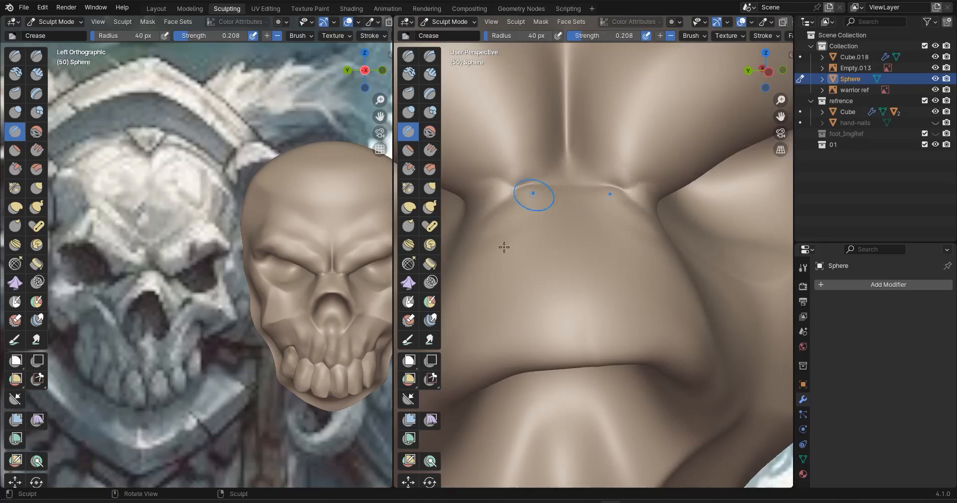
# Deepen the crease at the nose root and extend it around the inner ends of the brows
pyautogui.moveTo(504, 248); pyautogui.dragTo(501, 210, button='middle')
pyautogui.moveTo(602, 174)
pyautogui.keyDown('shift'); pyautogui.mouseDown(button='middle')
pyautogui.moveTo(763, 215)
pyautogui.moveTo(607, 295)
pyautogui.moveTo(678, 271)
pyautogui.moveTo(613, 303)
pyautogui.mouseUp(button='middle'); pyautogui.keyUp('shift')
pyautogui.scroll(2, 612, 256)
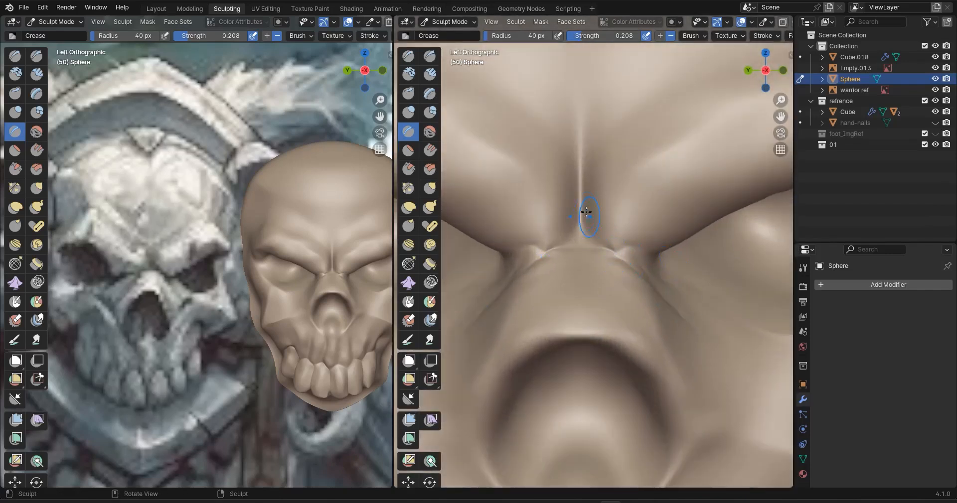
pyautogui.moveTo(599, 235); pyautogui.dragTo(639, 259)
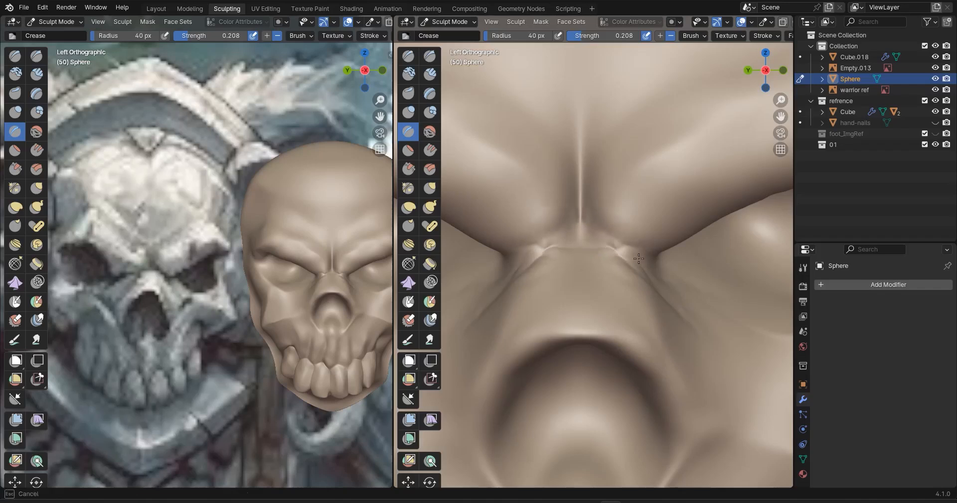
pyautogui.moveTo(602, 223); pyautogui.dragTo(650, 267)
pyautogui.moveTo(604, 229); pyautogui.dragTo(631, 248)
pyautogui.moveTo(590, 222); pyautogui.dragTo(597, 212)
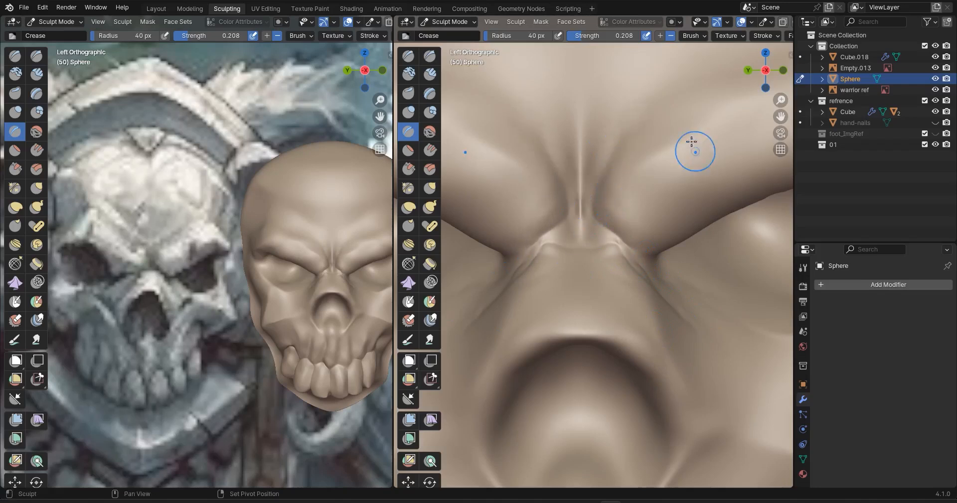
# Crease the upper edge of the brow ridge from its inner end around to the outer corner
pyautogui.keyDown('shift'); pyautogui.moveTo(692, 145); pyautogui.dragTo(554, 255, button='middle'); pyautogui.keyUp('shift')
pyautogui.moveTo(483, 251); pyautogui.dragTo(714, 105)
pyautogui.keyDown('shift'); pyautogui.moveTo(615, 217); pyautogui.dragTo(596, 134, button='middle'); pyautogui.keyUp('shift')
pyautogui.moveTo(670, 132); pyautogui.dragTo(644, 230, button='middle')
pyautogui.keyDown('ctrl'); pyautogui.moveTo(699, 172); pyautogui.dragTo(713, 211, button='middle'); pyautogui.keyUp('ctrl')
pyautogui.keyDown('shift'); pyautogui.moveTo(608, 218); pyautogui.dragTo(554, 215, button='middle'); pyautogui.keyUp('shift')
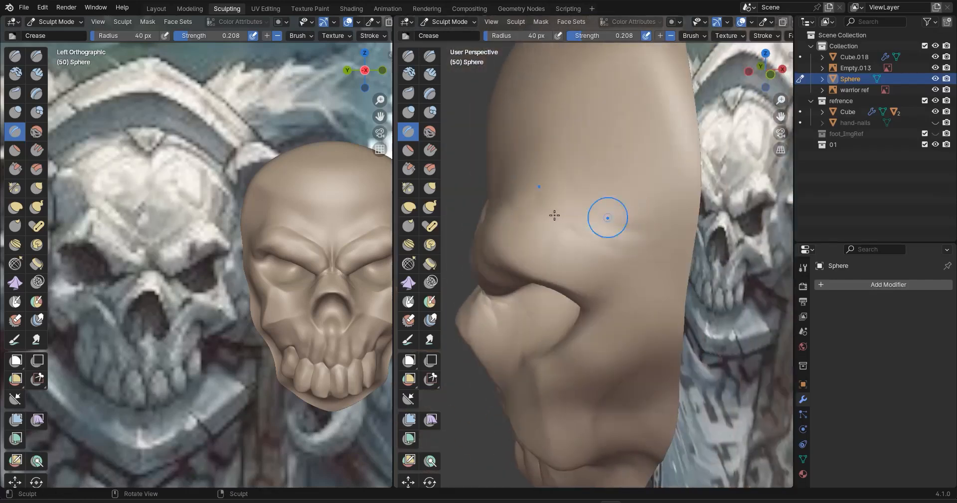
pyautogui.moveTo(635, 254)
pyautogui.mouseDown(button='middle')
pyautogui.moveTo(663, 227)
pyautogui.moveTo(649, 240)
pyautogui.mouseUp(button='middle')
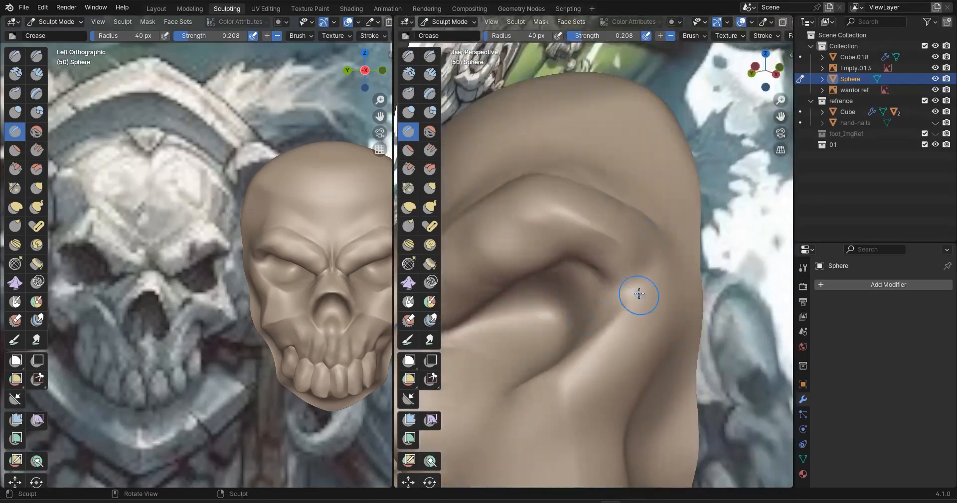
pyautogui.moveTo(639, 294); pyautogui.dragTo(692, 247, button='middle')
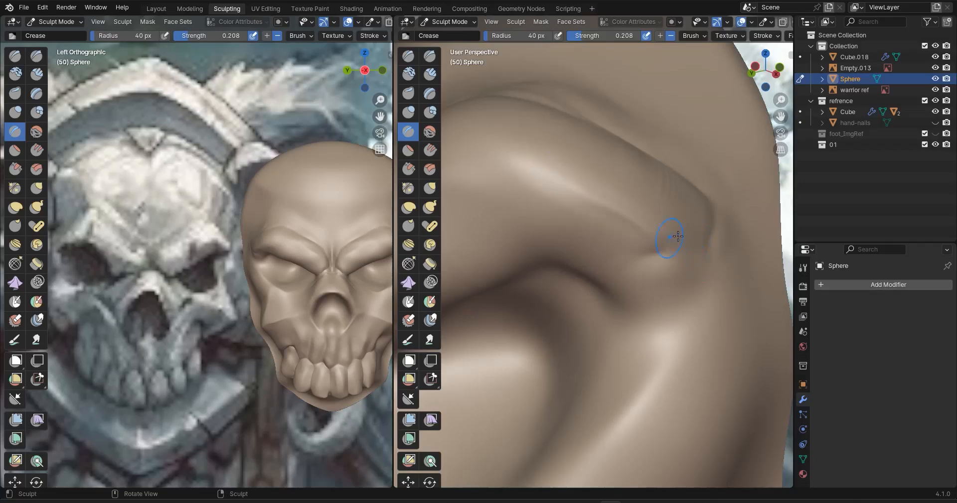
pyautogui.moveTo(666, 320)
pyautogui.mouseDown(button='middle')
pyautogui.moveTo(670, 267)
pyautogui.moveTo(641, 319)
pyautogui.moveTo(643, 215)
pyautogui.moveTo(707, 266)
pyautogui.mouseUp(button='middle')
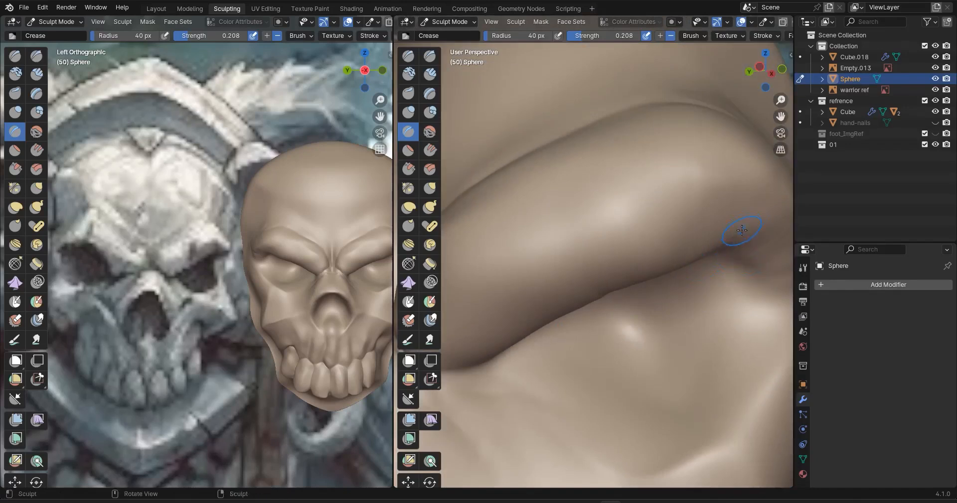
pyautogui.keyDown('alt'); pyautogui.moveTo(672, 256); pyautogui.dragTo(584, 265, button='middle'); pyautogui.keyUp('alt')
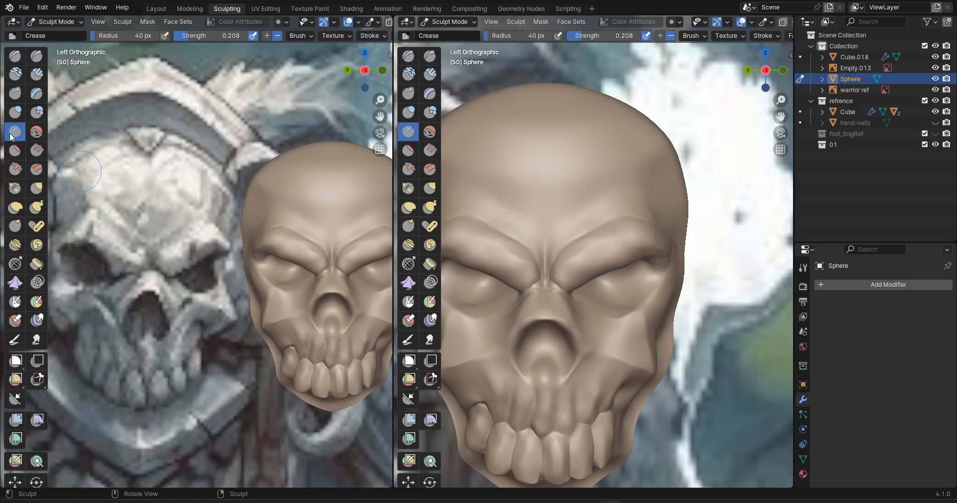
# Set the Grab brush radius to 105 px and reshape the upper edge and inner end of the brow
pyautogui.click(36, 188)
pyautogui.press('f')
pyautogui.click(651, 254)
pyautogui.scroll(5, 556, 237)
pyautogui.moveTo(520, 250); pyautogui.dragTo(524, 246)
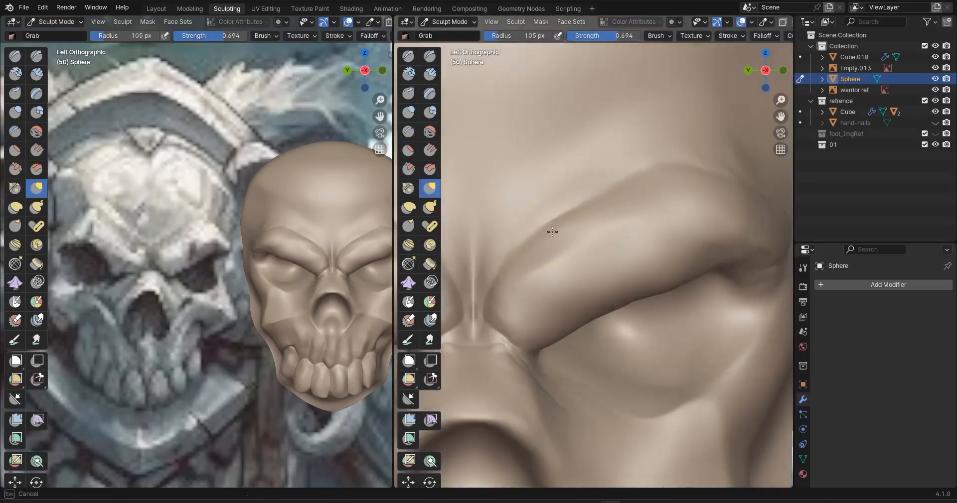
pyautogui.moveTo(561, 219); pyautogui.dragTo(565, 225)
pyautogui.moveTo(609, 183); pyautogui.dragTo(617, 190)
pyautogui.keyDown('shift'); pyautogui.moveTo(735, 235); pyautogui.dragTo(649, 252, button='middle'); pyautogui.keyUp('shift')
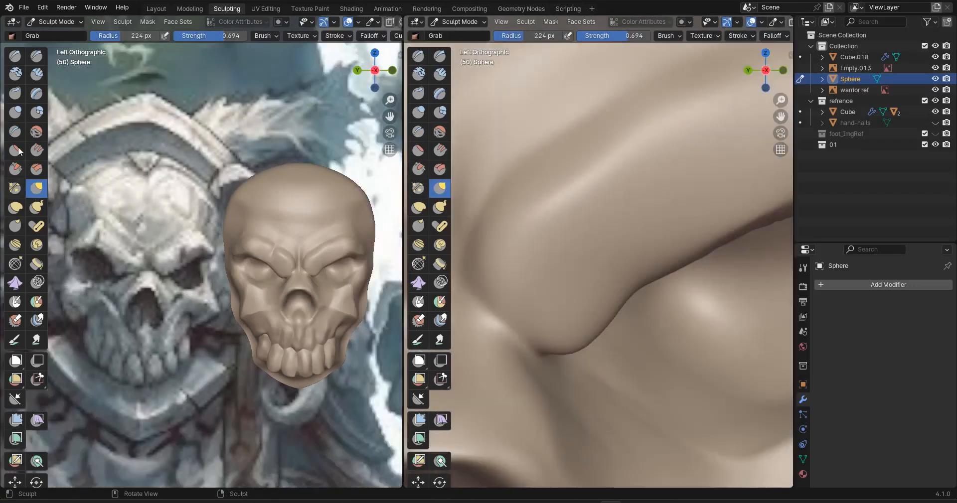
# Sharpen the lower edge of the inner brow with the Crease brush at a 105 px radius
pyautogui.click(15, 132)
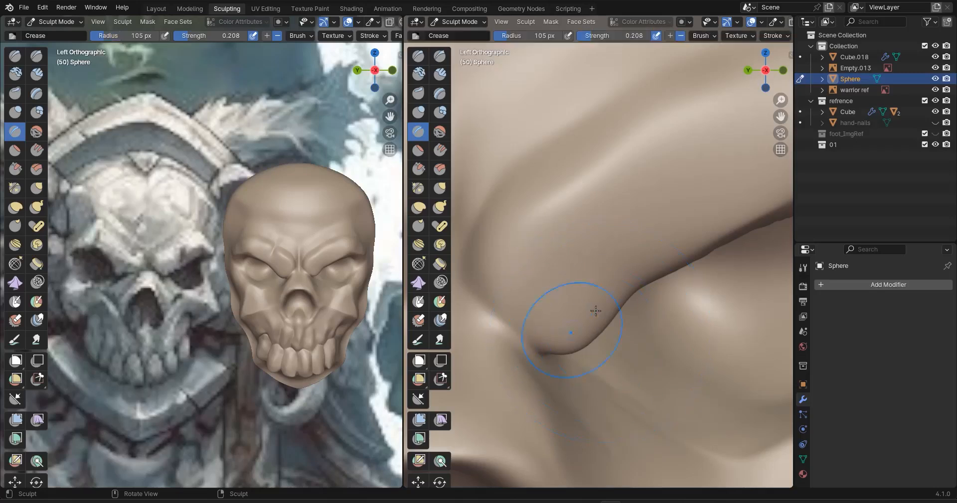
pyautogui.moveTo(549, 363); pyautogui.dragTo(595, 337)
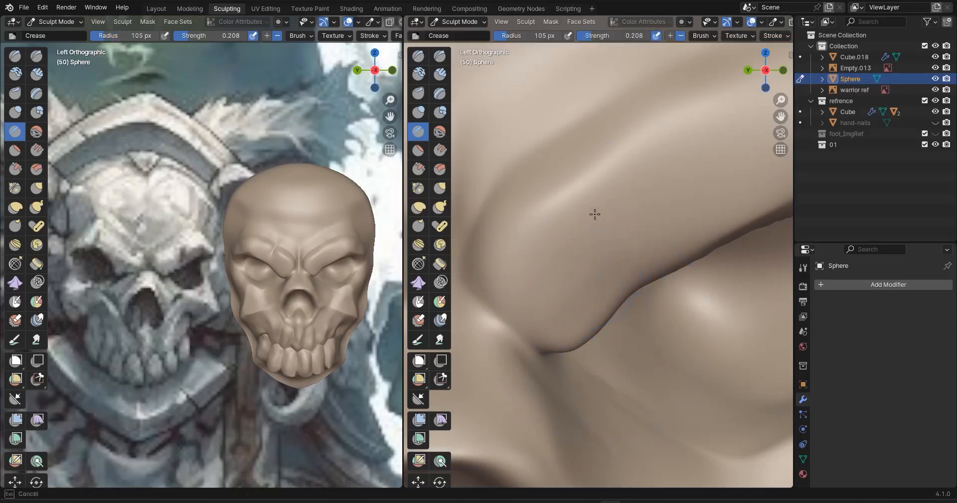
pyautogui.scroll(-3, 595, 214)
pyautogui.scroll(3, 598, 311)
# Undo a trial crease stroke and carve a diagonal fold across the outer half of the brow
pyautogui.moveTo(616, 246); pyautogui.dragTo(631, 277)
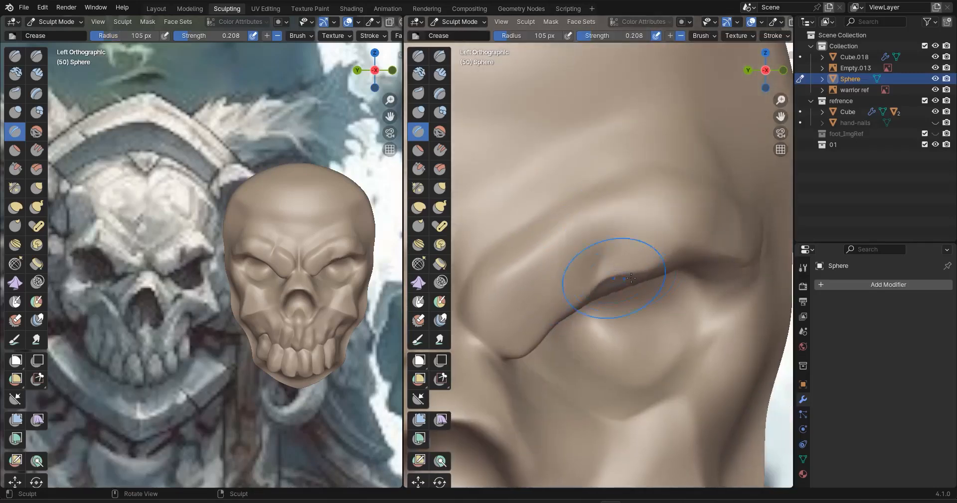
pyautogui.hotkey('ctrl', 'z')
pyautogui.moveTo(623, 185); pyautogui.dragTo(597, 270)
pyautogui.moveTo(630, 190); pyautogui.dragTo(600, 248)
pyautogui.scroll(-3, 622, 230)
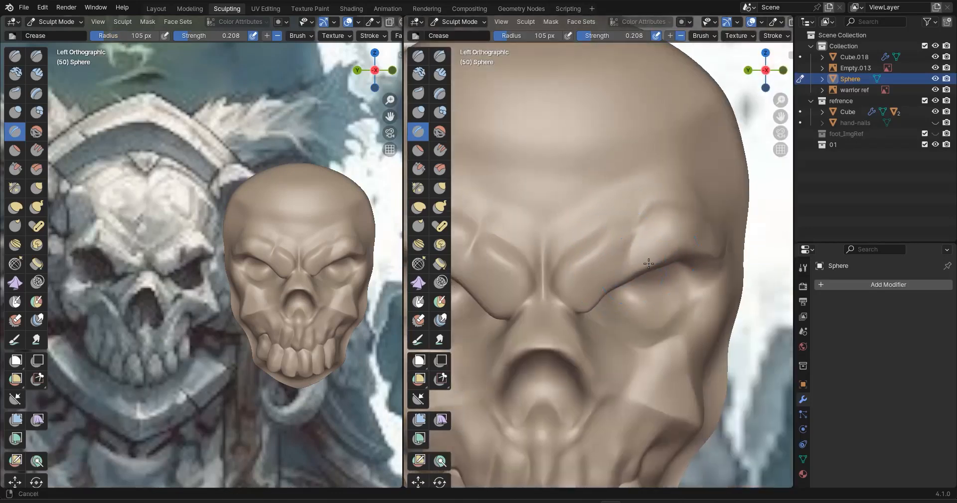
pyautogui.scroll(3, 596, 232)
# Crease the side of the nose bridge just below the inner end of the brow
pyautogui.moveTo(633, 329); pyautogui.dragTo(629, 405, button='middle')
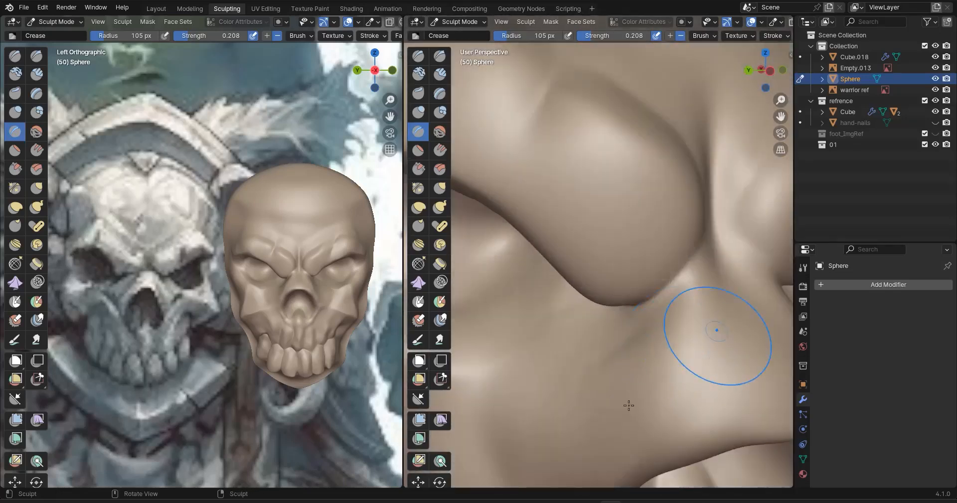
pyautogui.moveTo(727, 316); pyautogui.dragTo(670, 382)
pyautogui.moveTo(728, 315); pyautogui.dragTo(652, 389)
# Set the Crease brush to a 37 px radius and 0.335 strength, and cut grooves into the face of the pointed side tooth
pyautogui.scroll(-4, 643, 348)
pyautogui.keyDown('alt'); pyautogui.moveTo(643, 349); pyautogui.dragTo(617, 338, button='middle'); pyautogui.keyUp('alt')
pyautogui.moveTo(688, 347)
pyautogui.mouseDown(button='middle')
pyautogui.moveTo(538, 320)
pyautogui.moveTo(675, 297)
pyautogui.moveTo(593, 229)
pyautogui.moveTo(675, 293)
pyautogui.mouseUp(button='middle')
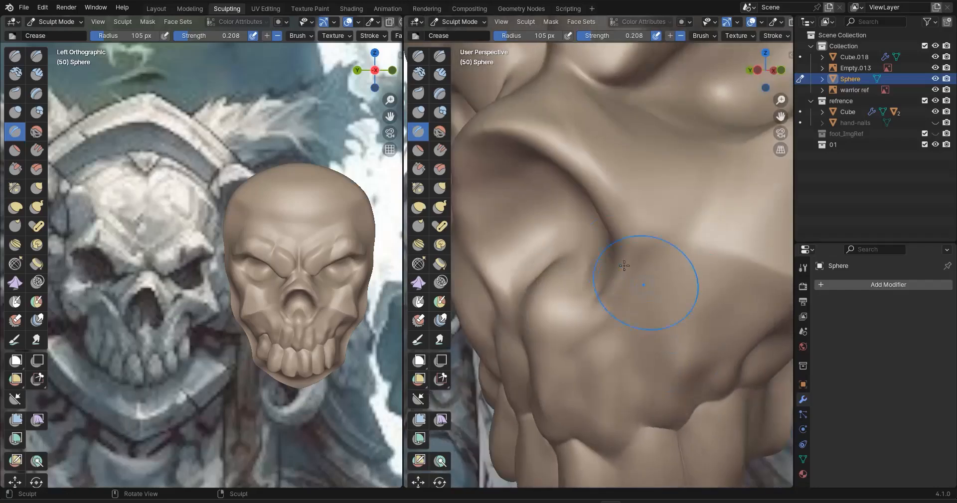
pyautogui.moveTo(709, 381)
pyautogui.mouseDown(button='middle')
pyautogui.moveTo(683, 397)
pyautogui.moveTo(551, 299)
pyautogui.moveTo(526, 249)
pyautogui.mouseUp(button='middle')
pyautogui.keyDown('shift'); pyautogui.moveTo(528, 358); pyautogui.dragTo(499, 369, button='middle'); pyautogui.keyUp('shift')
pyautogui.press('f')
pyautogui.click(578, 268)
pyautogui.hotkey('shift', 'f')
pyautogui.click(590, 267)
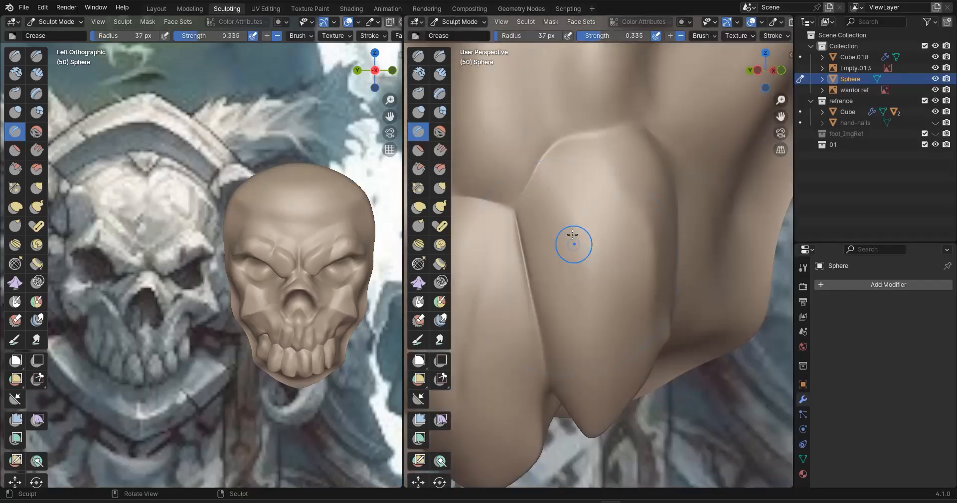
pyautogui.moveTo(607, 264); pyautogui.dragTo(619, 188)
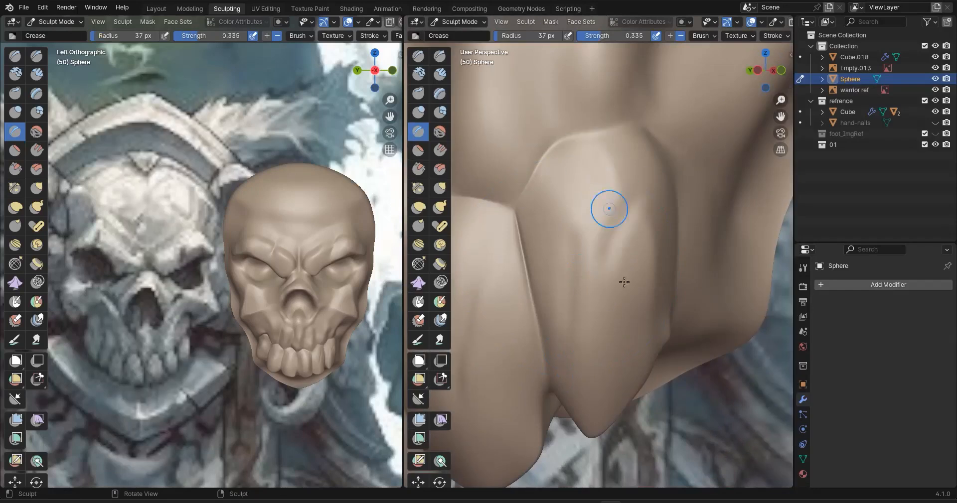
# Cut lengthwise grooves into the neighbouring front teeth with the Crease brush
pyautogui.scroll(-4, 609, 277)
pyautogui.moveTo(603, 288); pyautogui.dragTo(683, 298, button='middle')
pyautogui.scroll(5, 648, 319)
pyautogui.moveTo(605, 230); pyautogui.dragTo(634, 436)
pyautogui.moveTo(679, 195); pyautogui.dragTo(718, 242)
pyautogui.moveTo(513, 265)
pyautogui.mouseDown(button='middle')
pyautogui.moveTo(684, 284)
pyautogui.moveTo(724, 271)
pyautogui.mouseUp(button='middle')
pyautogui.moveTo(727, 196); pyautogui.dragTo(750, 235)
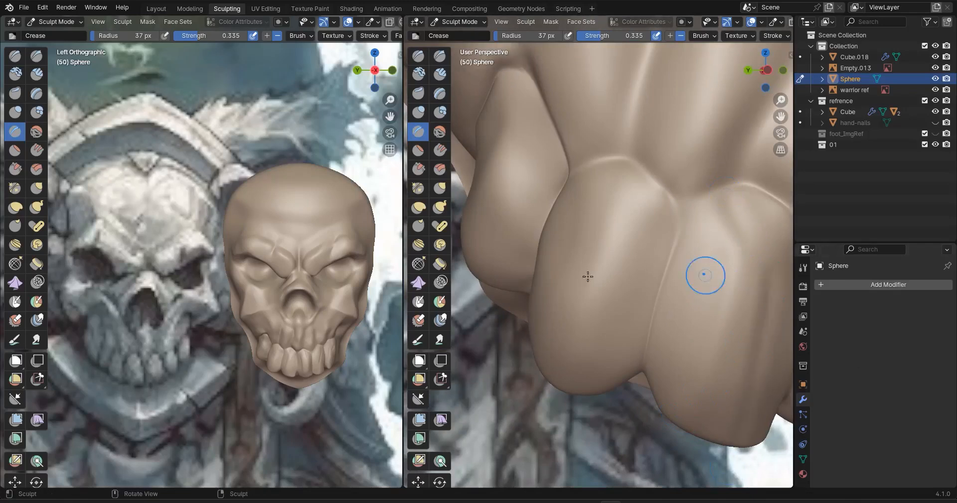
pyautogui.moveTo(644, 218); pyautogui.dragTo(630, 337)
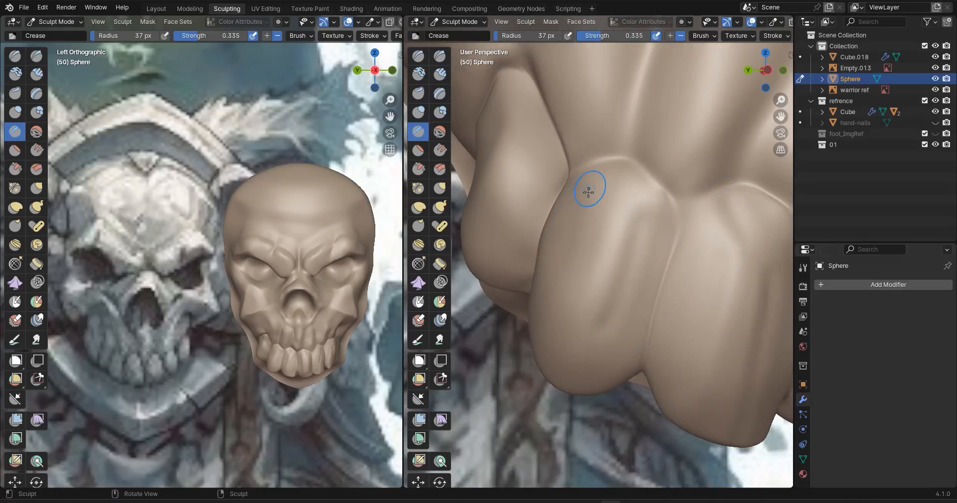
# Set the Crease brush radius to 74 px and smooth the surface of the grooved front teeth
pyautogui.moveTo(626, 326)
pyautogui.keyDown('shift'); pyautogui.mouseDown(button='middle')
pyautogui.moveTo(661, 378)
pyautogui.moveTo(637, 302)
pyautogui.mouseUp(button='middle'); pyautogui.keyUp('shift')
pyautogui.moveTo(668, 350)
pyautogui.keyDown('alt'); pyautogui.mouseDown(button='middle')
pyautogui.moveTo(690, 353)
pyautogui.moveTo(594, 329)
pyautogui.mouseUp(button='middle'); pyautogui.keyUp('alt')
pyautogui.press('f')
pyautogui.click(651, 314)
pyautogui.keyDown('ctrl'); pyautogui.moveTo(643, 204); pyautogui.dragTo(652, 259, button='middle'); pyautogui.keyUp('ctrl')
pyautogui.moveTo(700, 313)
pyautogui.keyDown('shift'); pyautogui.mouseDown()
pyautogui.moveTo(684, 256)
pyautogui.moveTo(638, 363)
pyautogui.mouseUp(); pyautogui.keyUp('shift')
pyautogui.keyDown('shift'); pyautogui.moveTo(655, 367); pyautogui.dragTo(658, 266, button='middle'); pyautogui.keyUp('shift')
# Touch up the tooth crease and soften the lengthwise grooves on the remaining teeth with smoothing strokes
pyautogui.moveTo(646, 300); pyautogui.dragTo(637, 295)
pyautogui.keyDown('shift'); pyautogui.moveTo(548, 193); pyautogui.dragTo(608, 220, button='middle'); pyautogui.keyUp('shift')
pyautogui.keyDown('shift'); pyautogui.moveTo(521, 248); pyautogui.dragTo(516, 348); pyautogui.keyUp('shift')
pyautogui.keyDown('shift'); pyautogui.moveTo(552, 241); pyautogui.dragTo(548, 329); pyautogui.keyUp('shift')
pyautogui.keyDown('ctrl'); pyautogui.moveTo(571, 291); pyautogui.dragTo(588, 339, button='middle'); pyautogui.keyUp('ctrl')
pyautogui.moveTo(673, 337)
pyautogui.keyDown('shift'); pyautogui.mouseDown(button='middle')
pyautogui.moveTo(472, 348)
pyautogui.moveTo(581, 304)
pyautogui.mouseUp(button='middle'); pyautogui.keyUp('shift')
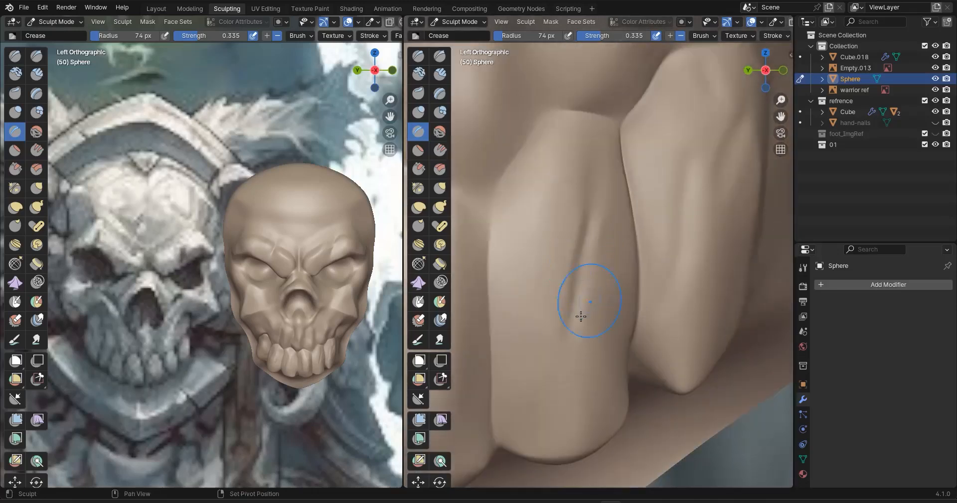
pyautogui.keyDown('shift'); pyautogui.moveTo(596, 158); pyautogui.dragTo(578, 348); pyautogui.keyUp('shift')
# Sharpen the edges and grooves of the side teeth with Pinch/Magnify brush strokes
pyautogui.moveTo(660, 292); pyautogui.dragTo(641, 294, button='middle')
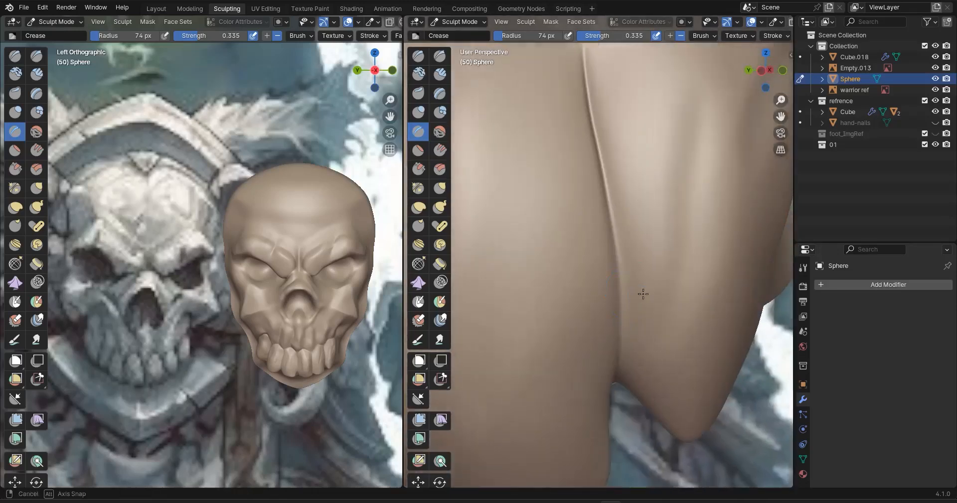
pyautogui.keyDown('ctrl'); pyautogui.moveTo(701, 219); pyautogui.dragTo(631, 242, button='middle'); pyautogui.keyUp('ctrl')
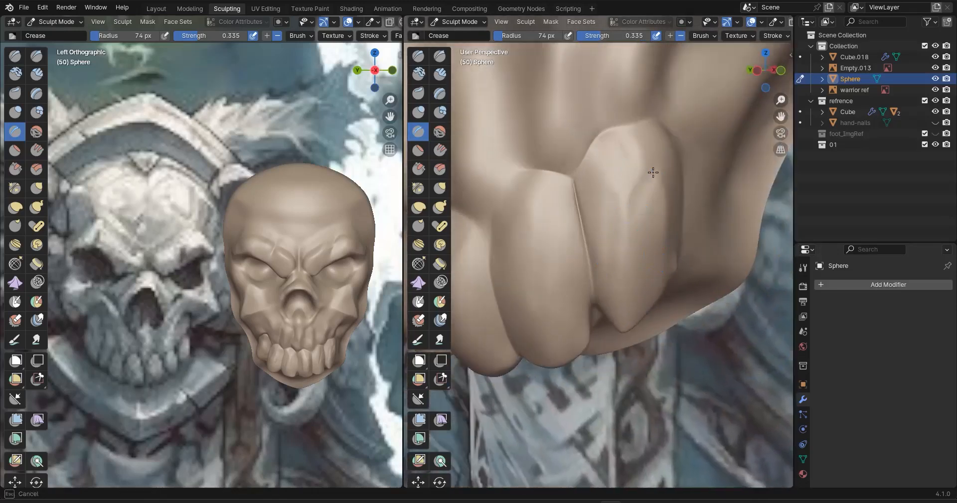
pyautogui.click(14, 189)
pyautogui.scroll(2, 634, 208)
pyautogui.moveTo(651, 207); pyautogui.dragTo(689, 105)
pyautogui.moveTo(657, 135); pyautogui.dragTo(653, 134)
pyautogui.moveTo(605, 310)
pyautogui.mouseDown()
pyautogui.moveTo(635, 207)
pyautogui.moveTo(621, 156)
pyautogui.mouseUp()
pyautogui.moveTo(519, 380); pyautogui.dragTo(505, 275)
# Sharpen the lengthwise ridges and edges of the front teeth with Pinch/Magnify brush strokes at 74 px
pyautogui.moveTo(526, 373); pyautogui.dragTo(682, 348, button='middle')
pyautogui.moveTo(519, 274)
pyautogui.mouseDown(button='middle')
pyautogui.moveTo(624, 306)
pyautogui.moveTo(650, 296)
pyautogui.mouseUp(button='middle')
pyautogui.moveTo(663, 250); pyautogui.dragTo(682, 326)
pyautogui.moveTo(696, 256)
pyautogui.mouseDown()
pyautogui.moveTo(688, 336)
pyautogui.moveTo(651, 268)
pyautogui.mouseUp()
pyautogui.moveTo(652, 268)
pyautogui.mouseDown(button='middle')
pyautogui.moveTo(690, 320)
pyautogui.moveTo(658, 212)
pyautogui.mouseUp(button='middle')
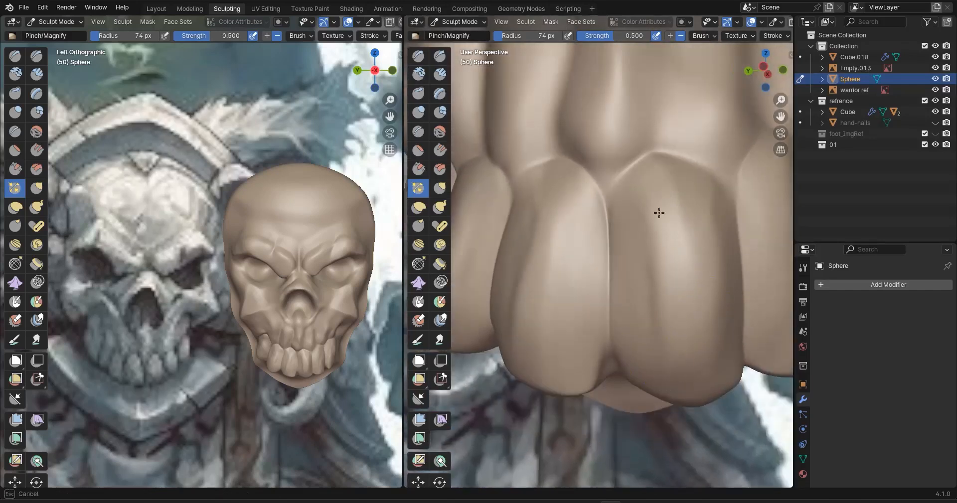
pyautogui.moveTo(592, 321); pyautogui.dragTo(556, 262)
pyautogui.moveTo(538, 352); pyautogui.dragTo(527, 329, button='middle')
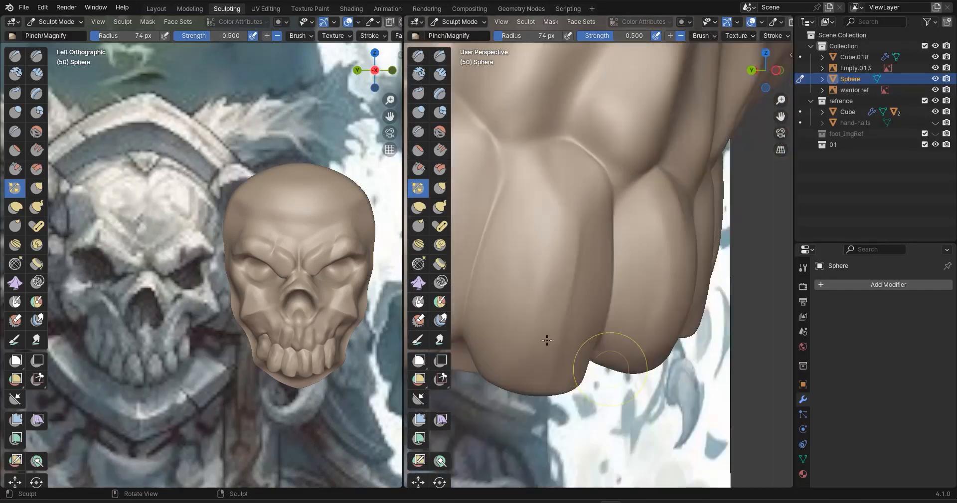
pyautogui.moveTo(559, 219); pyautogui.dragTo(562, 234)
pyautogui.keyDown('ctrl'); pyautogui.moveTo(561, 234); pyautogui.dragTo(500, 249, button='middle'); pyautogui.keyUp('ctrl')
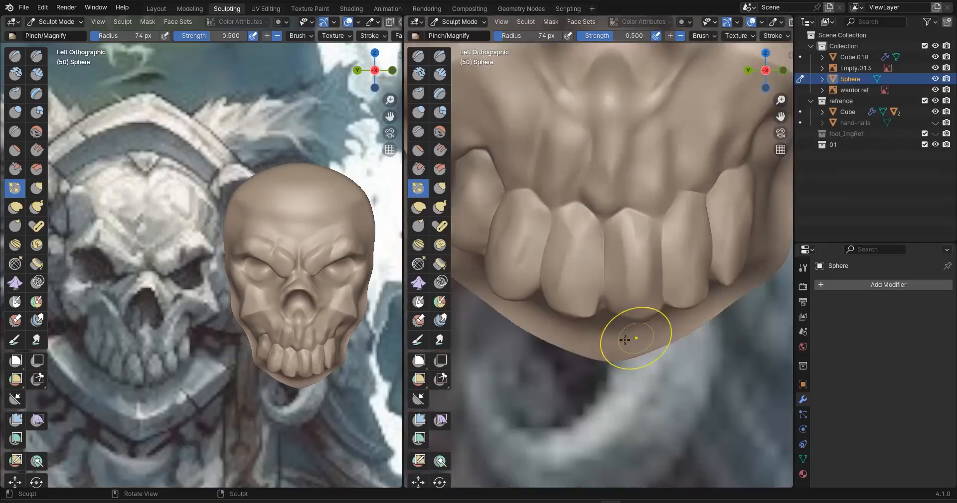
# Pinch the edges of the side teeth and the gaps between them with the Pinch/Magnify brush
pyautogui.moveTo(653, 318); pyautogui.dragTo(623, 299, button='middle')
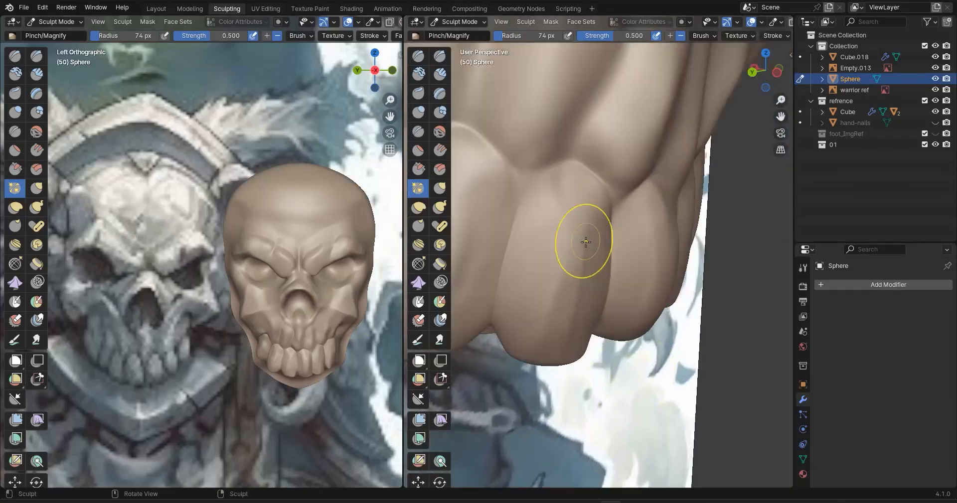
pyautogui.scroll(3, 581, 239)
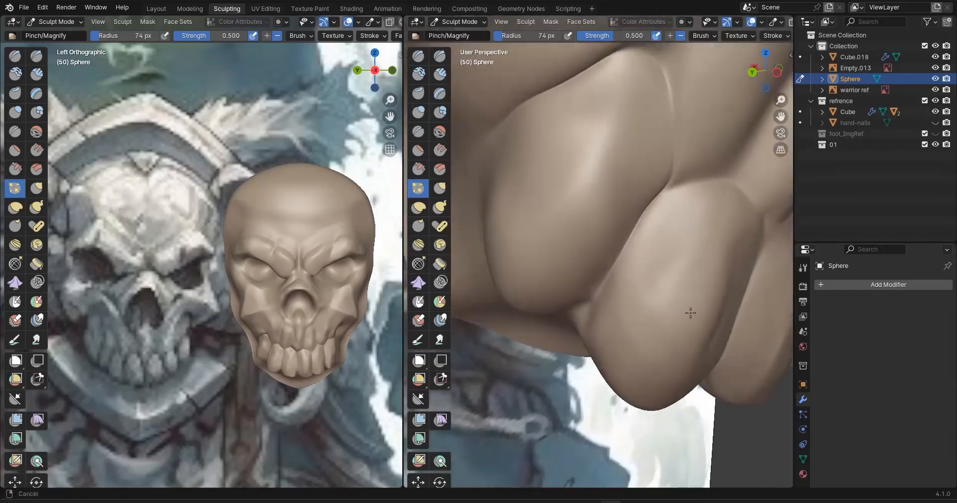
pyautogui.moveTo(673, 344); pyautogui.dragTo(686, 264)
pyautogui.moveTo(687, 349); pyautogui.dragTo(650, 342, button='middle')
pyautogui.moveTo(656, 347)
pyautogui.mouseDown()
pyautogui.moveTo(648, 325)
pyautogui.moveTo(662, 308)
pyautogui.mouseUp()
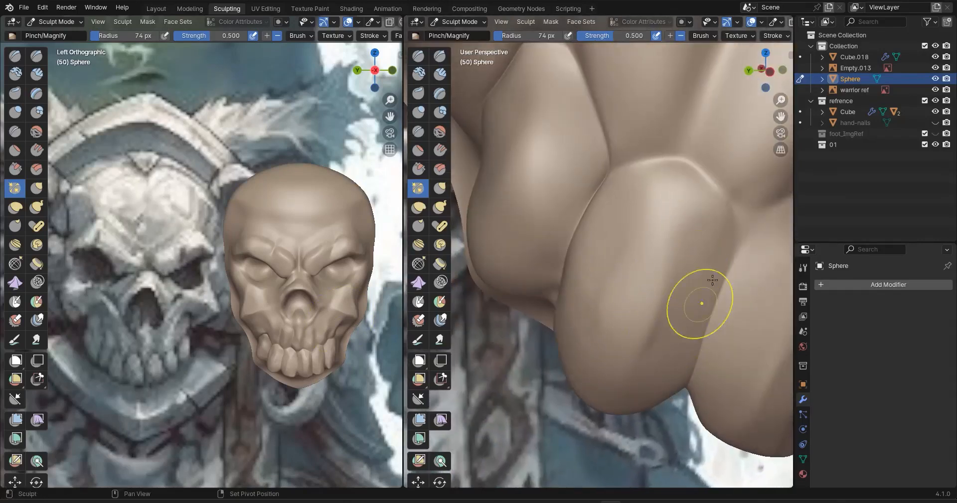
pyautogui.moveTo(505, 268); pyautogui.dragTo(540, 257)
pyautogui.moveTo(544, 214)
pyautogui.mouseDown(button='middle')
pyautogui.moveTo(577, 196)
pyautogui.moveTo(612, 264)
pyautogui.mouseUp(button='middle')
pyautogui.moveTo(536, 286); pyautogui.dragTo(566, 282)
pyautogui.moveTo(566, 283); pyautogui.dragTo(565, 272)
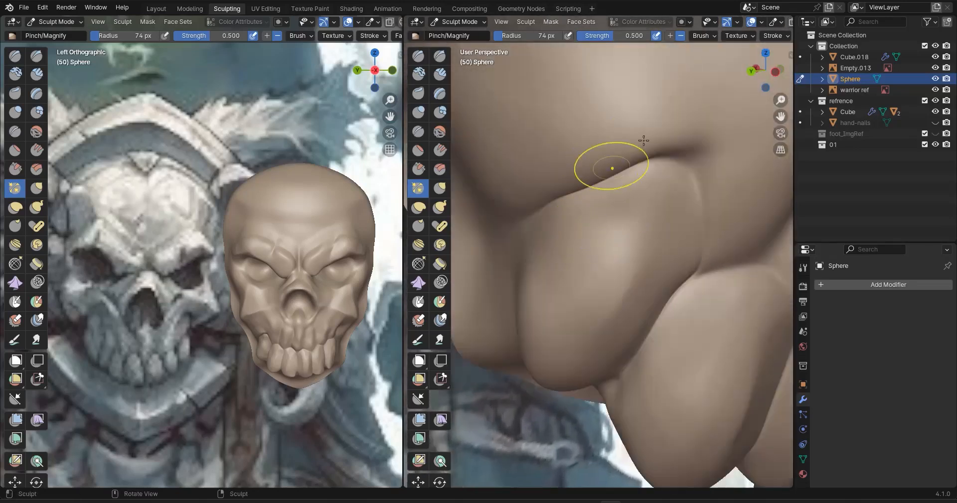
# Set the Pinch/Magnify radius to 136 px and tighten the gum line above the rearmost side tooth
pyautogui.moveTo(482, 214); pyautogui.dragTo(486, 209)
pyautogui.press('f')
pyautogui.click(593, 203)
pyautogui.moveTo(658, 152); pyautogui.dragTo(526, 194)
pyautogui.moveTo(658, 150)
pyautogui.mouseDown()
pyautogui.moveTo(559, 195)
pyautogui.moveTo(593, 179)
pyautogui.moveTo(586, 184)
pyautogui.mouseUp()
pyautogui.moveTo(621, 207); pyautogui.dragTo(588, 235, button='middle')
pyautogui.scroll(-2, 588, 234)
pyautogui.scroll(3, 665, 179)
# Tighten the gum folds around the upper teeth with broad Pinch/Magnify strokes
pyautogui.moveTo(664, 178); pyautogui.dragTo(603, 272, button='middle')
pyautogui.scroll(-2, 603, 272)
pyautogui.moveTo(548, 254); pyautogui.dragTo(586, 347)
pyautogui.moveTo(643, 322); pyautogui.dragTo(673, 367)
pyautogui.keyDown('shift'); pyautogui.moveTo(723, 373); pyautogui.dragTo(543, 280, button='middle'); pyautogui.keyUp('shift')
pyautogui.moveTo(519, 305)
pyautogui.mouseDown()
pyautogui.moveTo(608, 119)
pyautogui.moveTo(590, 202)
pyautogui.mouseUp()
pyautogui.scroll(-3, 590, 203)
pyautogui.moveTo(590, 202); pyautogui.dragTo(615, 227, button='middle')
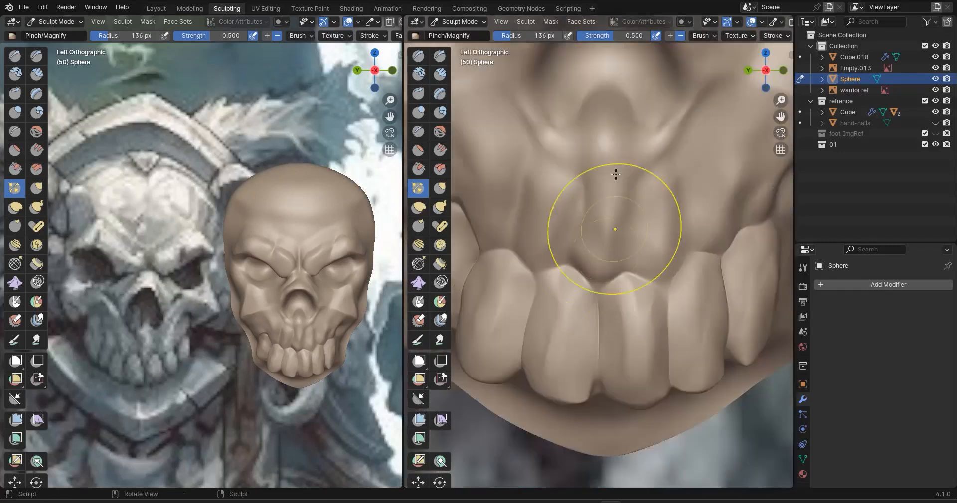
# Pinch the root ridges above the upper front teeth and save the file
pyautogui.keyDown('shift'); pyautogui.moveTo(616, 177); pyautogui.dragTo(630, 306, button='middle'); pyautogui.keyUp('shift')
pyautogui.scroll(2, 623, 302)
pyautogui.scroll(2, 580, 271)
pyautogui.moveTo(570, 259); pyautogui.dragTo(579, 279)
pyautogui.moveTo(670, 272)
pyautogui.mouseDown()
pyautogui.moveTo(661, 254)
pyautogui.moveTo(654, 292)
pyautogui.mouseUp()
pyautogui.scroll(1, 568, 259)
pyautogui.scroll(-1, 566, 264)
pyautogui.keyDown('shift'); pyautogui.moveTo(560, 239); pyautogui.dragTo(706, 384, button='middle'); pyautogui.keyUp('shift')
pyautogui.scroll(-6, 648, 339)
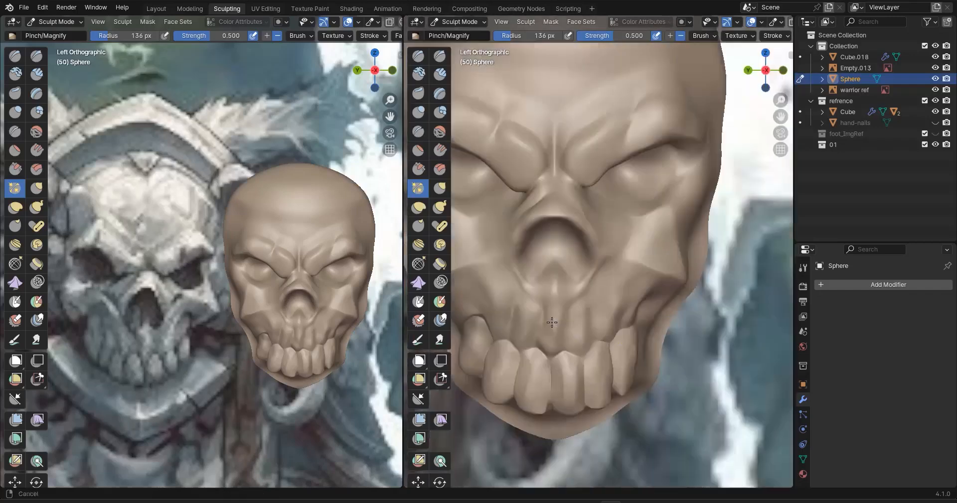
pyautogui.hotkey('ctrl', 's')
pyautogui.scroll(-1, 630, 226)
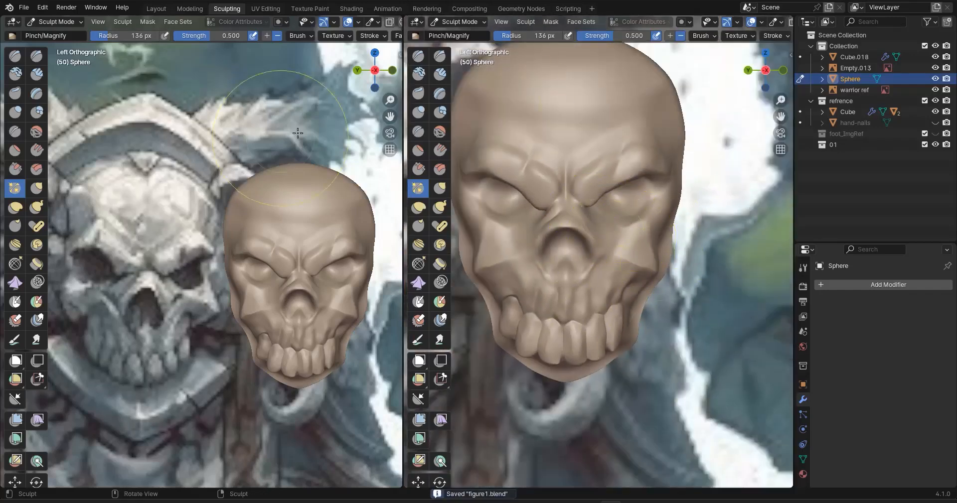
# Set the Crease brush radius to 39 px and carve creases into the hollow below the cheekbone
pyautogui.click(15, 93)
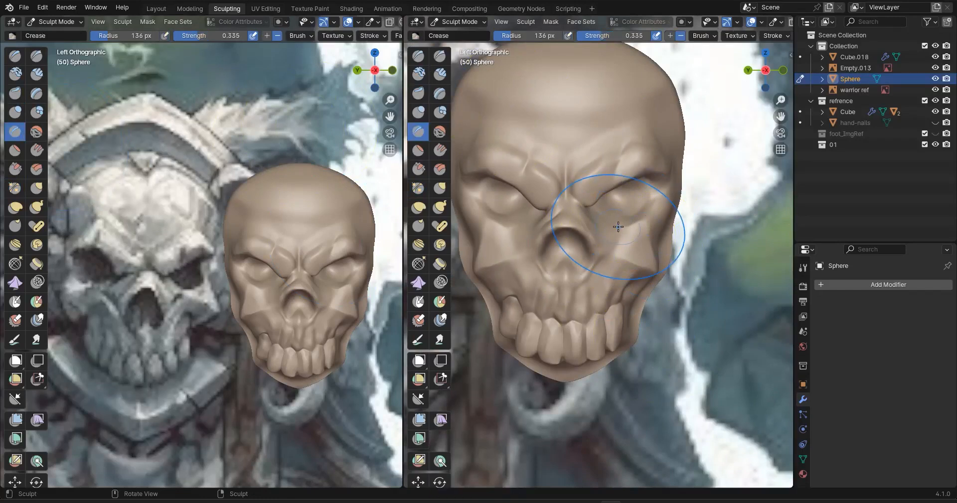
pyautogui.press('f')
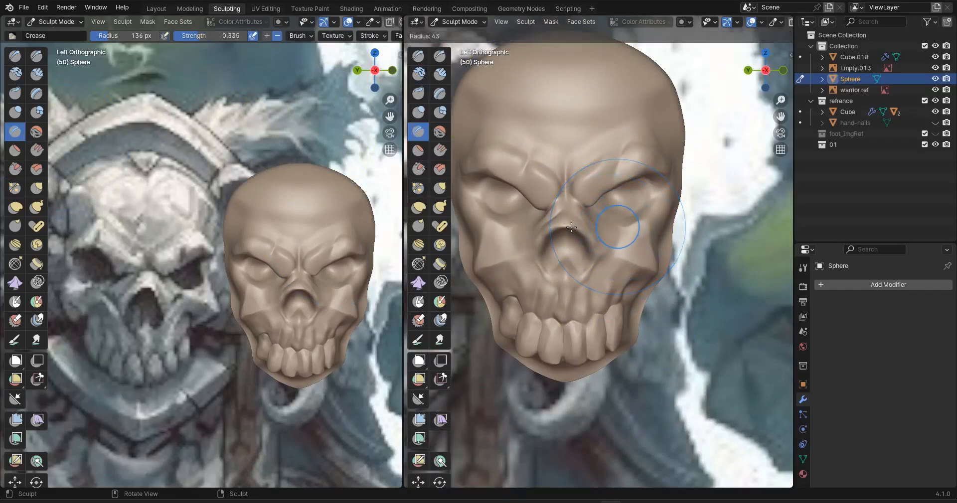
pyautogui.click(569, 227)
pyautogui.moveTo(596, 327); pyautogui.dragTo(565, 289, button='middle')
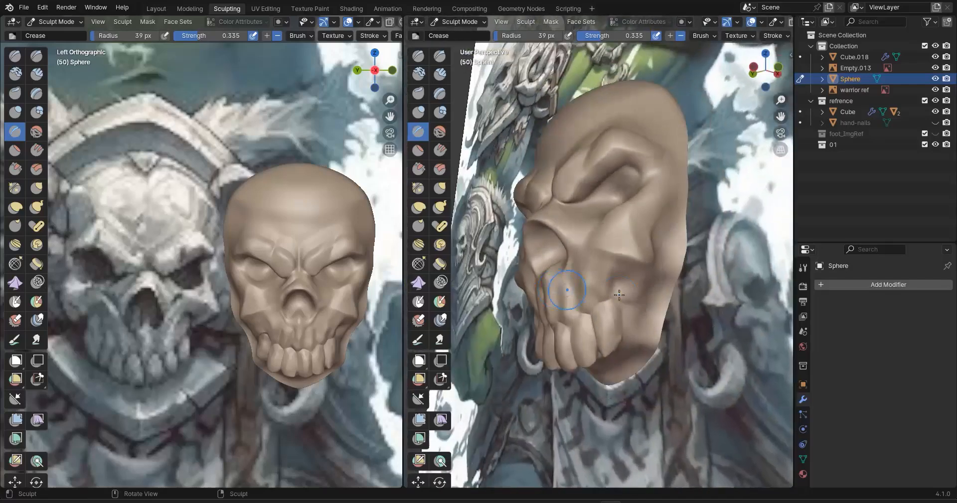
pyautogui.scroll(5, 636, 324)
pyautogui.moveTo(616, 283); pyautogui.dragTo(598, 258)
pyautogui.moveTo(604, 298); pyautogui.dragTo(622, 301)
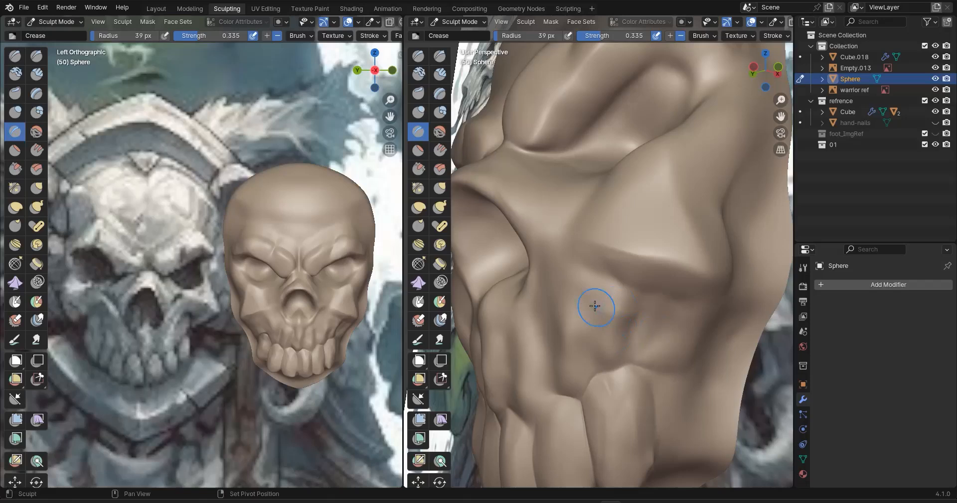
# Carve creases beside the nose and across the cheek below the eye socket with the Crease brush
pyautogui.moveTo(679, 290); pyautogui.dragTo(719, 272, button='middle')
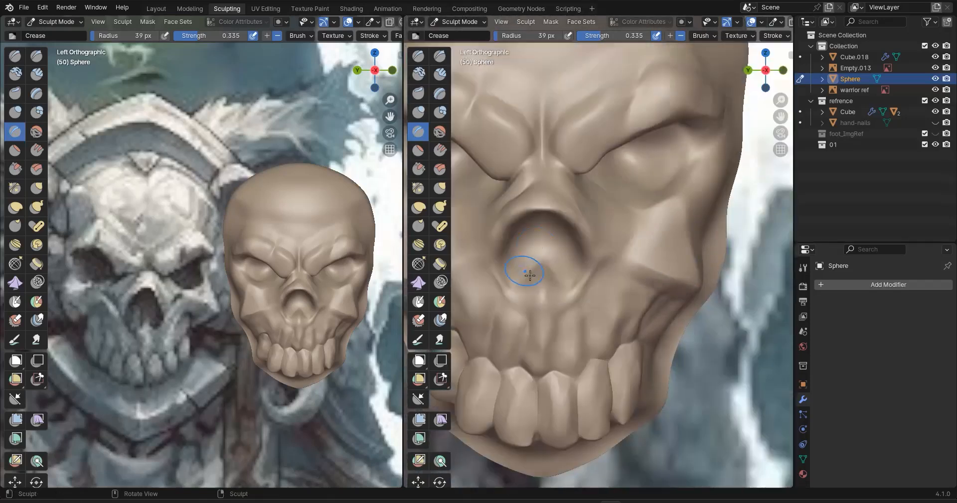
pyautogui.scroll(2, 530, 276)
pyautogui.moveTo(610, 209)
pyautogui.mouseDown()
pyautogui.moveTo(577, 279)
pyautogui.moveTo(524, 353)
pyautogui.mouseUp()
pyautogui.keyDown('shift'); pyautogui.moveTo(572, 262); pyautogui.dragTo(699, 331, button='middle'); pyautogui.keyUp('shift')
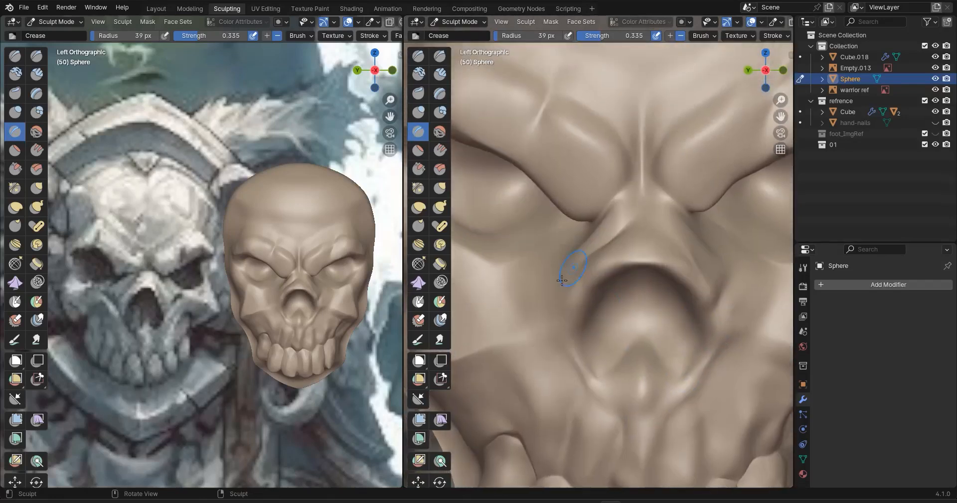
pyautogui.moveTo(473, 205); pyautogui.dragTo(526, 303)
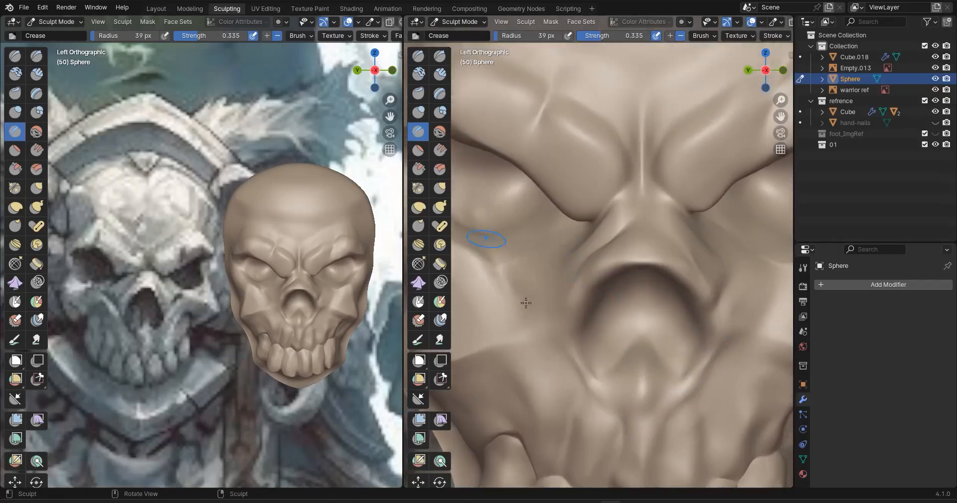
# Sharpen the cheek crease below the eye and the brow crack with the Pinch/Magnify brush at 82 px
pyautogui.click(11, 193)
pyautogui.press('f')
pyautogui.click(509, 292)
pyautogui.moveTo(467, 221); pyautogui.dragTo(527, 326)
pyautogui.moveTo(536, 79); pyautogui.dragTo(552, 108)
# Pinch the brow edges, the creases beside the nose and the rim of the nostril cavity
pyautogui.keyDown('shift'); pyautogui.moveTo(733, 137); pyautogui.dragTo(582, 227, button='middle'); pyautogui.keyUp('shift')
pyautogui.moveTo(615, 212); pyautogui.dragTo(633, 187)
pyautogui.moveTo(510, 305)
pyautogui.keyDown('shift'); pyautogui.mouseDown(button='middle')
pyautogui.moveTo(571, 264)
pyautogui.moveTo(571, 219)
pyautogui.mouseUp(button='middle'); pyautogui.keyUp('shift')
pyautogui.moveTo(620, 297); pyautogui.dragTo(601, 280)
pyautogui.scroll(1, 534, 235)
pyautogui.moveTo(520, 222); pyautogui.dragTo(512, 235)
pyautogui.keyDown('shift'); pyautogui.moveTo(524, 235); pyautogui.dragTo(606, 222, button='middle'); pyautogui.keyUp('shift')
pyautogui.moveTo(551, 256)
pyautogui.mouseDown()
pyautogui.moveTo(557, 273)
pyautogui.moveTo(579, 259)
pyautogui.moveTo(543, 330)
pyautogui.mouseUp()
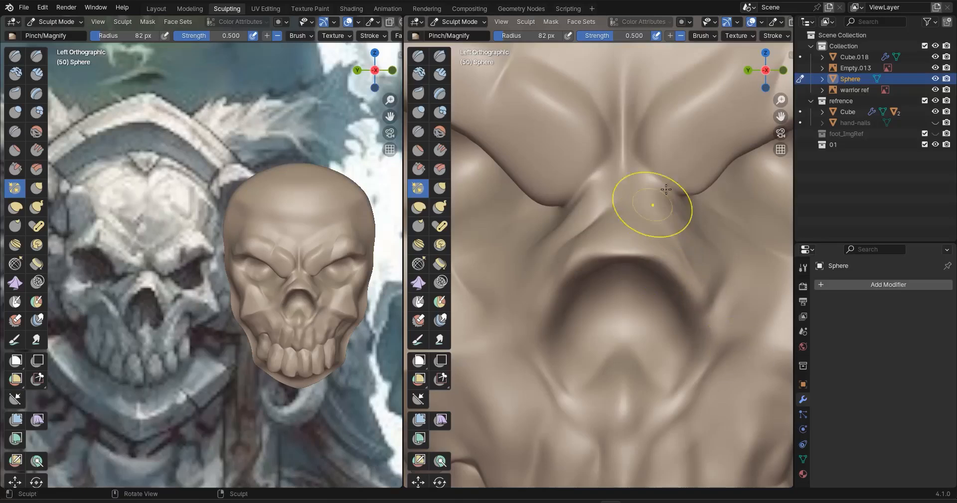
# Sharpen the crease on the opposite side of the nose cavity with Pinch/Magnify strokes
pyautogui.keyDown('shift'); pyautogui.moveTo(623, 288); pyautogui.dragTo(506, 172, button='middle'); pyautogui.keyUp('shift')
pyautogui.moveTo(607, 164); pyautogui.dragTo(598, 184)
pyautogui.moveTo(604, 172)
pyautogui.mouseDown()
pyautogui.moveTo(608, 160)
pyautogui.moveTo(591, 216)
pyautogui.mouseUp()
pyautogui.keyDown('shift'); pyautogui.moveTo(650, 217); pyautogui.dragTo(550, 295, button='middle'); pyautogui.keyUp('shift')
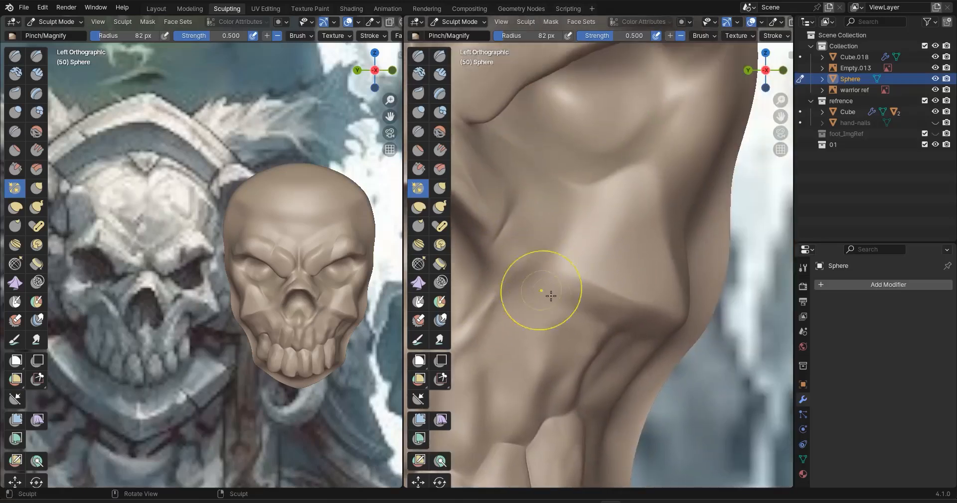
pyautogui.scroll(-4, 602, 235)
pyautogui.keyDown('shift'); pyautogui.moveTo(602, 235); pyautogui.dragTo(663, 344, button='middle'); pyautogui.keyUp('shift')
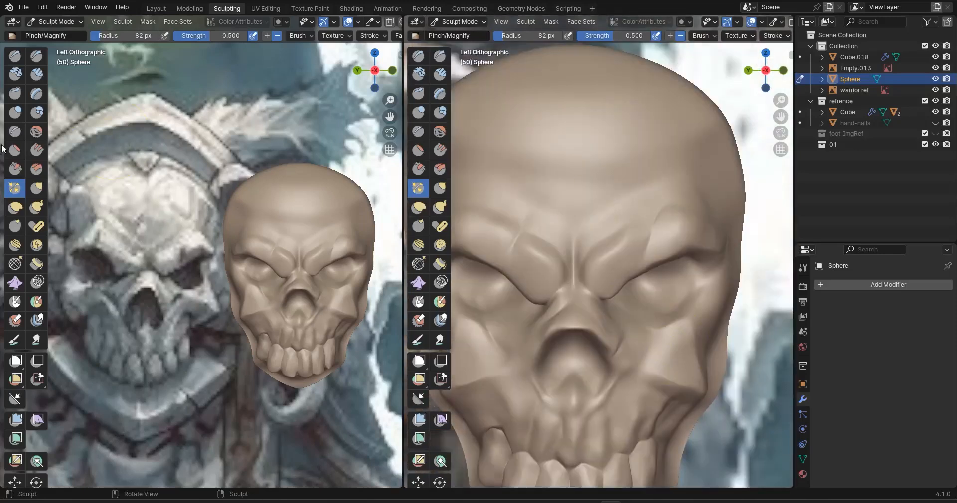
# Set the Crease brush radius to 28 px and carve diagonal cracks across both sides of the forehead
pyautogui.click(16, 131)
pyautogui.press('f')
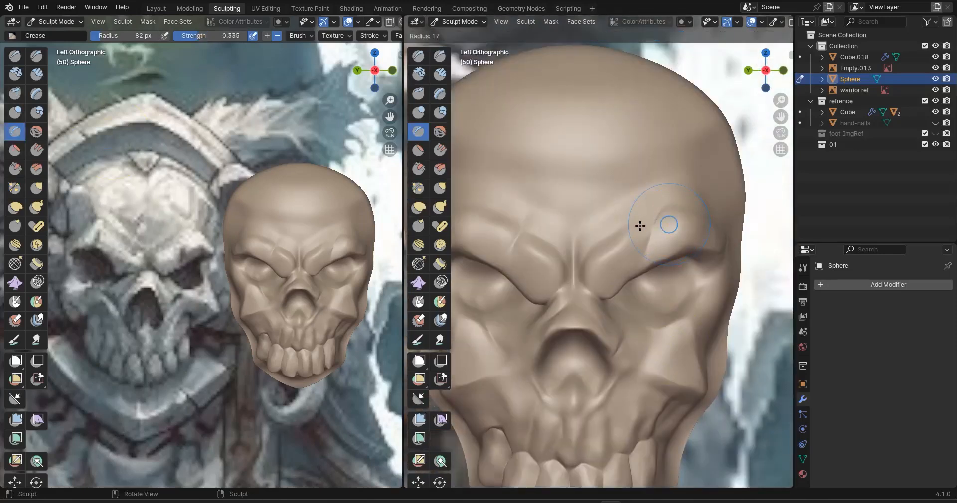
pyautogui.click(642, 227)
pyautogui.keyDown('shift'); pyautogui.moveTo(664, 213); pyautogui.dragTo(639, 264, button='middle'); pyautogui.keyUp('shift')
pyautogui.scroll(1, 653, 125)
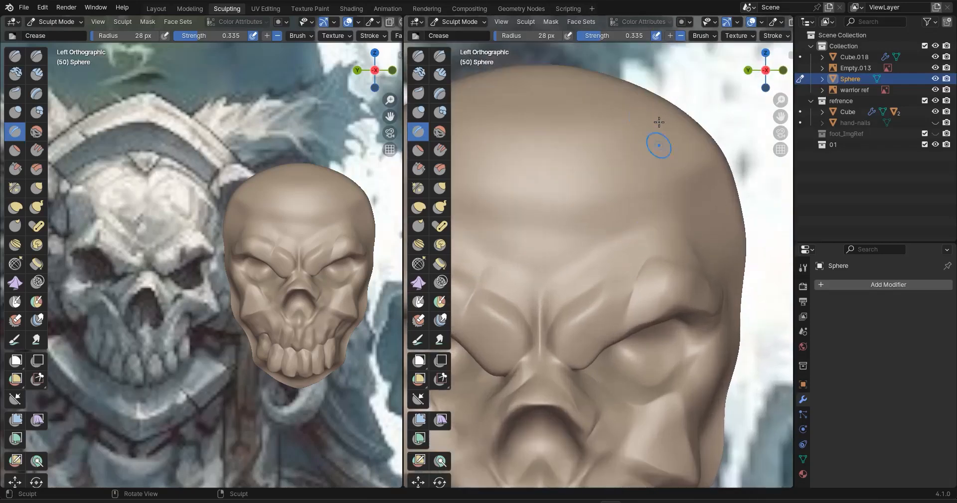
pyautogui.moveTo(572, 194); pyautogui.dragTo(624, 144)
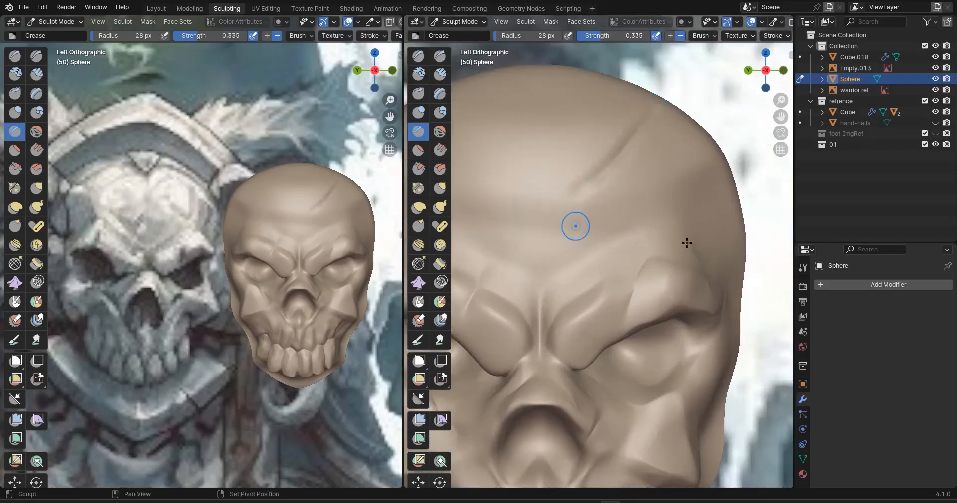
pyautogui.keyDown('shift'); pyautogui.moveTo(576, 226); pyautogui.dragTo(697, 240, button='middle'); pyautogui.keyUp('shift')
pyautogui.moveTo(574, 202); pyautogui.dragTo(670, 274)
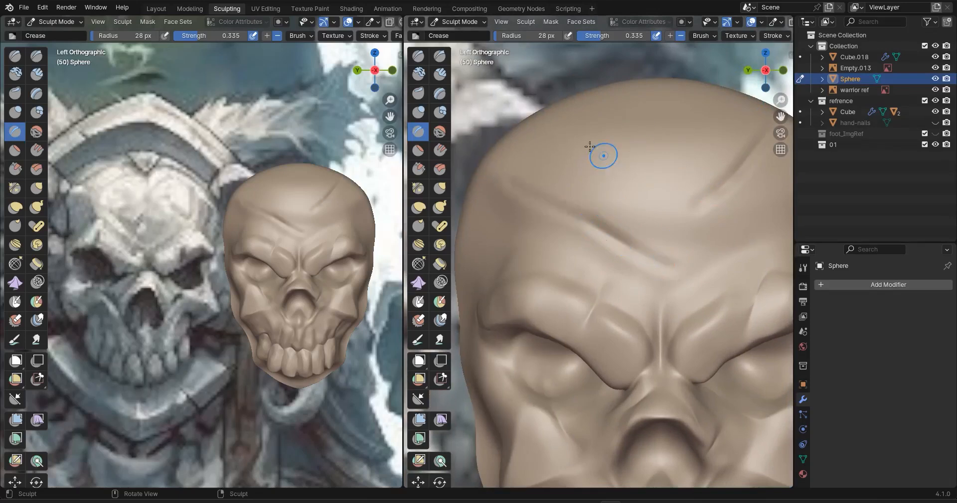
pyautogui.keyDown('shift'); pyautogui.moveTo(521, 219); pyautogui.dragTo(591, 242, button='middle'); pyautogui.keyUp('shift')
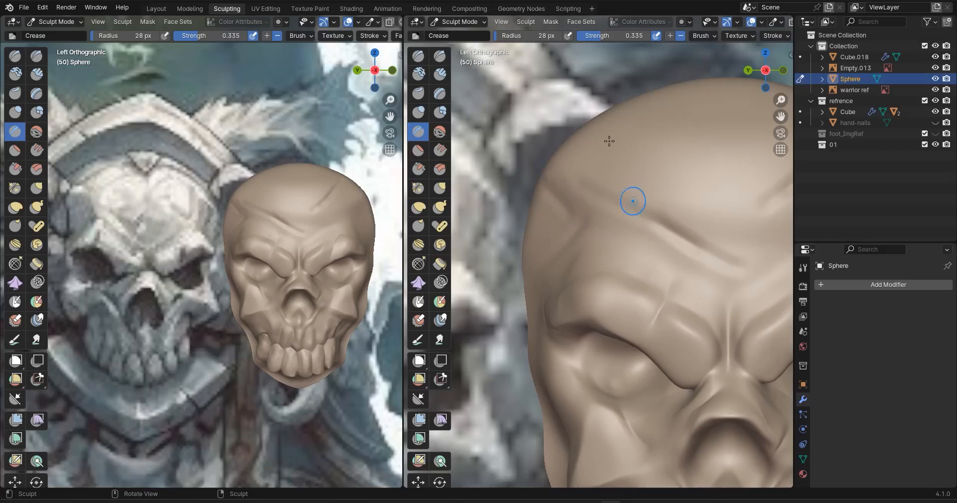
# Set the Pinch/Magnify radius to 91 px and sharpen the diagonal forehead cracks
pyautogui.click(15, 189)
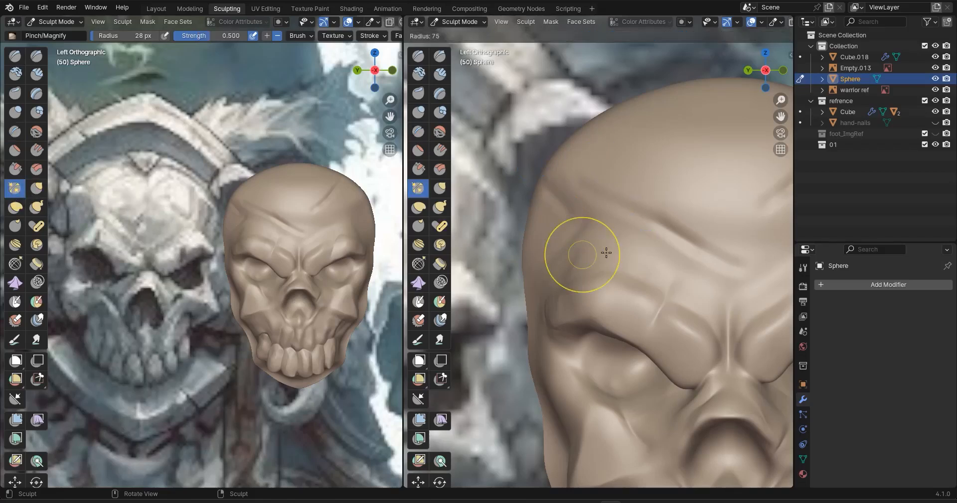
pyautogui.moveTo(552, 215)
pyautogui.mouseDown()
pyautogui.moveTo(564, 242)
pyautogui.moveTo(577, 239)
pyautogui.moveTo(547, 258)
pyautogui.moveTo(612, 245)
pyautogui.moveTo(632, 215)
pyautogui.moveTo(703, 240)
pyautogui.moveTo(580, 159)
pyautogui.mouseUp()
pyautogui.moveTo(724, 275); pyautogui.dragTo(730, 271)
pyautogui.moveTo(640, 215); pyautogui.dragTo(736, 264)
pyautogui.keyDown('shift'); pyautogui.moveTo(713, 265); pyautogui.dragTo(579, 267, button='middle'); pyautogui.keyUp('shift')
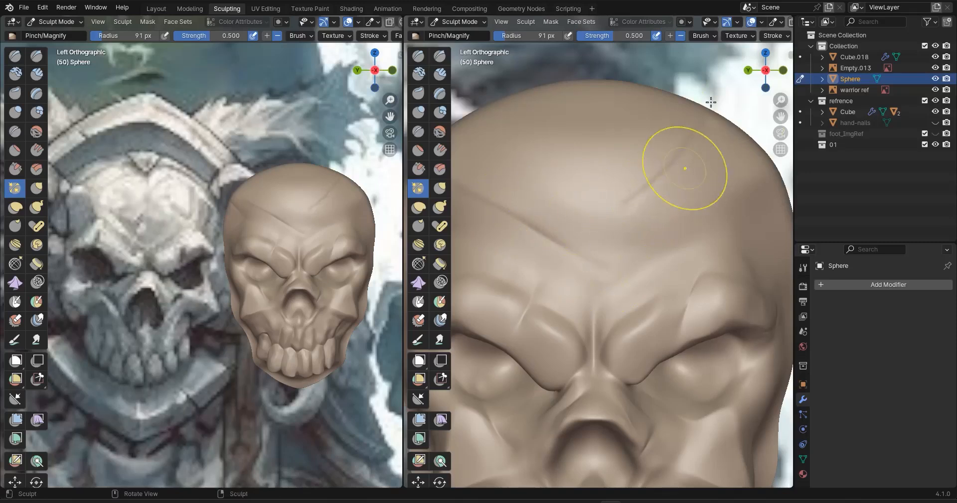
pyautogui.scroll(-2, 705, 318)
pyautogui.keyDown('shift'); pyautogui.moveTo(705, 318); pyautogui.dragTo(661, 316, button='middle'); pyautogui.keyUp('shift')
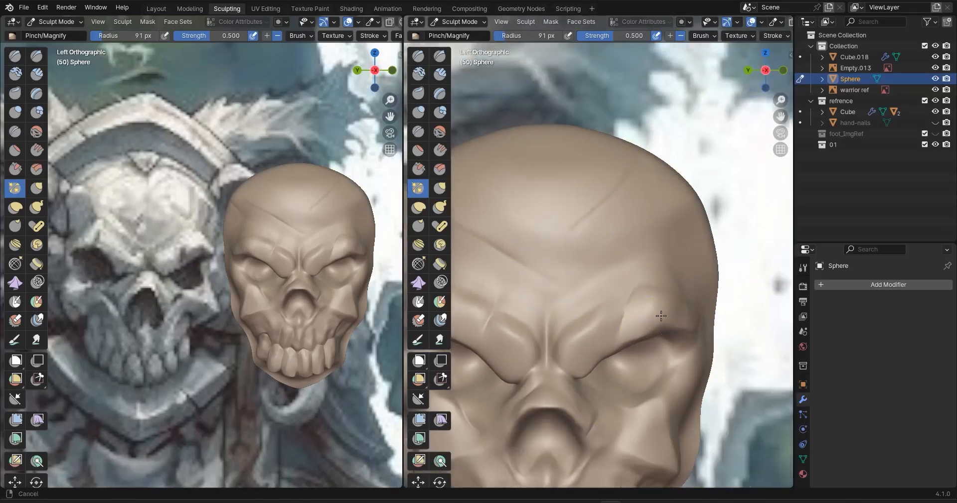
# Carve branching creases into the temple above the outer brow with the Crease brush at 55 px
pyautogui.click(15, 132)
pyautogui.moveTo(632, 279)
pyautogui.mouseDown(button='middle')
pyautogui.moveTo(609, 310)
pyautogui.moveTo(643, 309)
pyautogui.moveTo(561, 287)
pyautogui.mouseUp(button='middle')
pyautogui.scroll(4, 608, 310)
pyautogui.moveTo(672, 343); pyautogui.dragTo(617, 256)
pyautogui.moveTo(612, 203); pyautogui.dragTo(710, 162)
pyautogui.moveTo(594, 261)
pyautogui.mouseDown(button='middle')
pyautogui.moveTo(581, 269)
pyautogui.moveTo(571, 255)
pyautogui.mouseUp(button='middle')
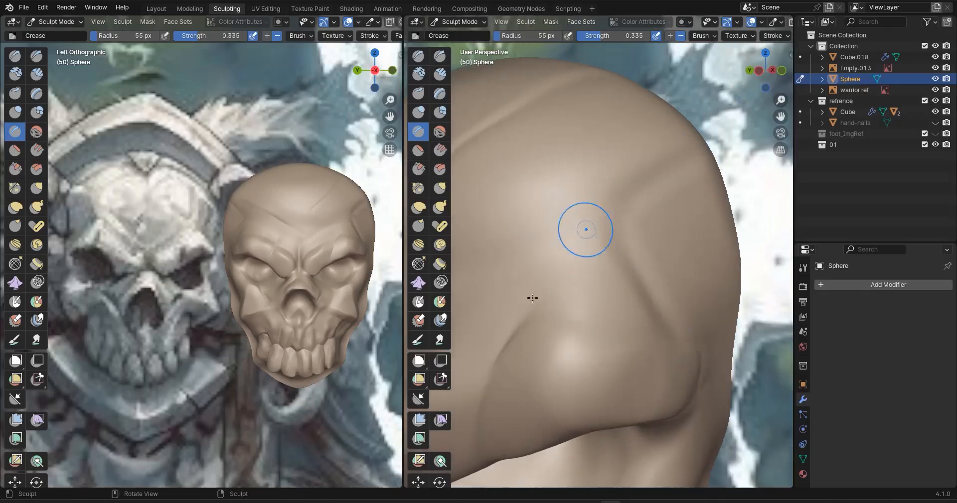
pyautogui.moveTo(586, 229); pyautogui.dragTo(506, 326)
pyautogui.moveTo(586, 373); pyautogui.dragTo(574, 388)
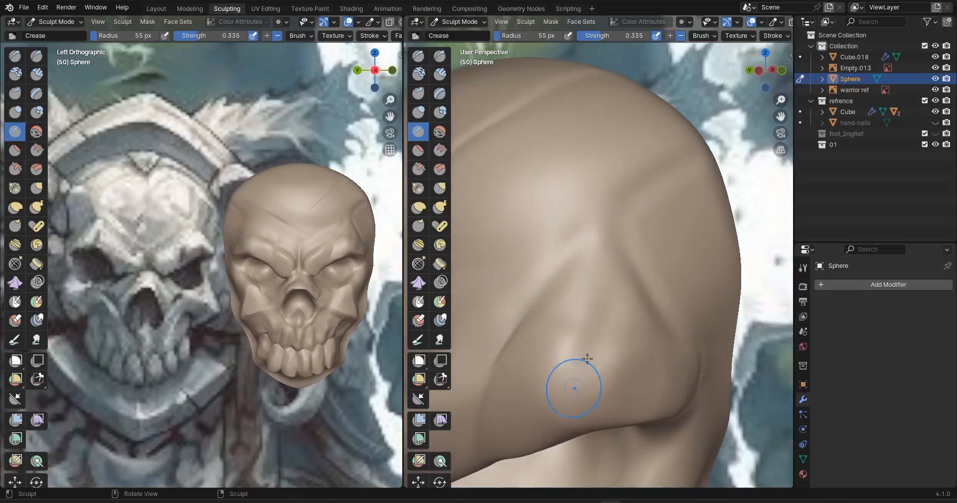
# Set the Pinch/Magnify radius to 134 px, sharpen the branching temple creases and smooth the surface between them
pyautogui.click(13, 188)
pyautogui.press('f')
pyautogui.click(600, 366)
pyautogui.moveTo(599, 376); pyautogui.dragTo(612, 294)
pyautogui.moveTo(682, 282)
pyautogui.mouseDown()
pyautogui.moveTo(645, 232)
pyautogui.moveTo(634, 190)
pyautogui.moveTo(693, 145)
pyautogui.moveTo(638, 214)
pyautogui.mouseUp()
pyautogui.keyDown('shift'); pyautogui.moveTo(664, 300); pyautogui.dragTo(625, 286); pyautogui.keyUp('shift')
pyautogui.moveTo(601, 349); pyautogui.dragTo(688, 321, button='middle')
pyautogui.keyDown('alt'); pyautogui.scroll(1, 686, 329); pyautogui.keyUp('alt')
pyautogui.scroll(-10, 681, 335)
pyautogui.scroll(2, 611, 329)
pyautogui.keyDown('shift'); pyautogui.moveTo(593, 333); pyautogui.dragTo(634, 267, button='middle'); pyautogui.keyUp('shift')
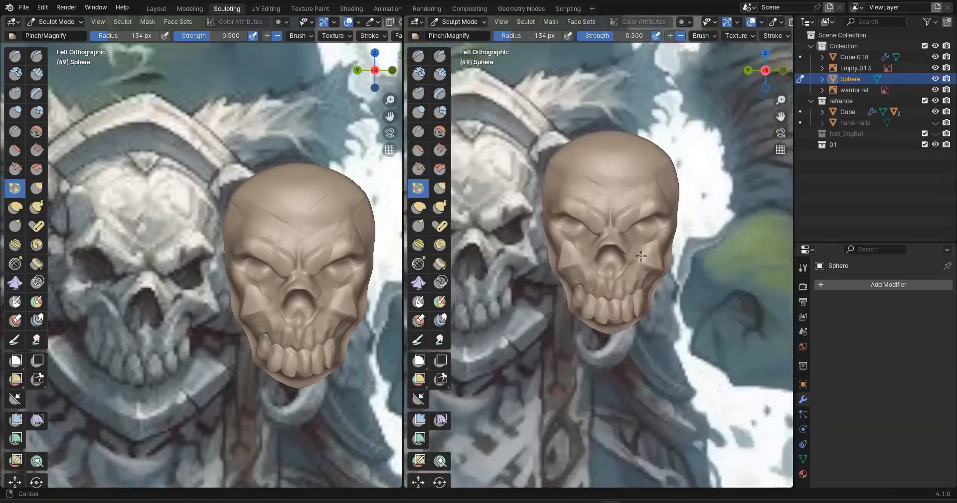
# Sharpen the lower edge and corner of one cheekbone with the Pinch/Magnify brush
pyautogui.scroll(2, 610, 285)
pyautogui.scroll(12, 607, 288)
pyautogui.keyDown('shift'); pyautogui.moveTo(517, 248); pyautogui.dragTo(691, 297, button='middle'); pyautogui.keyUp('shift')
pyautogui.moveTo(581, 236); pyautogui.dragTo(453, 270)
pyautogui.scroll(-3, 503, 260)
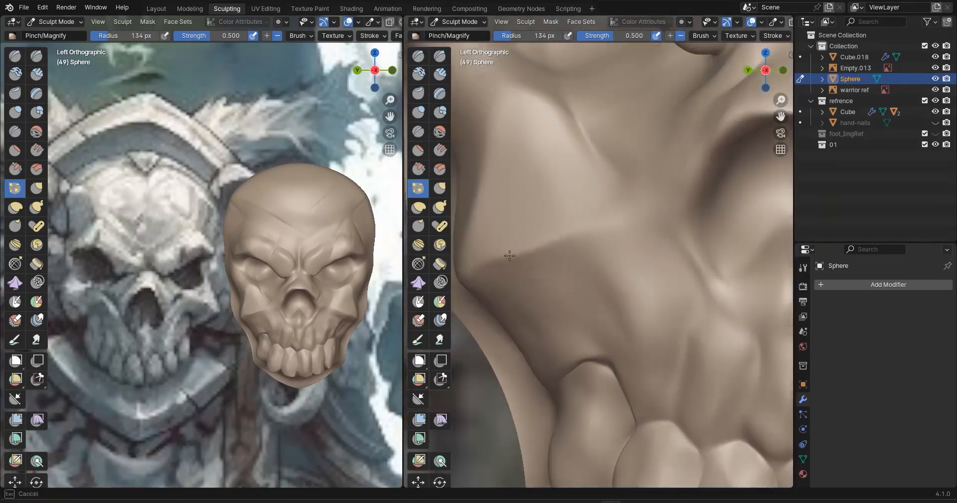
pyautogui.moveTo(397, 297); pyautogui.dragTo(393, 298)
pyautogui.scroll(2, 674, 244)
pyautogui.scroll(-5, 654, 279)
# Sharpen the edges of the opposite cheekbone with Pinch/Magnify strokes
pyautogui.keyDown('shift'); pyautogui.moveTo(721, 307); pyautogui.dragTo(512, 327, button='middle'); pyautogui.keyUp('shift')
pyautogui.scroll(2, 658, 268)
pyautogui.moveTo(660, 271); pyautogui.dragTo(616, 237)
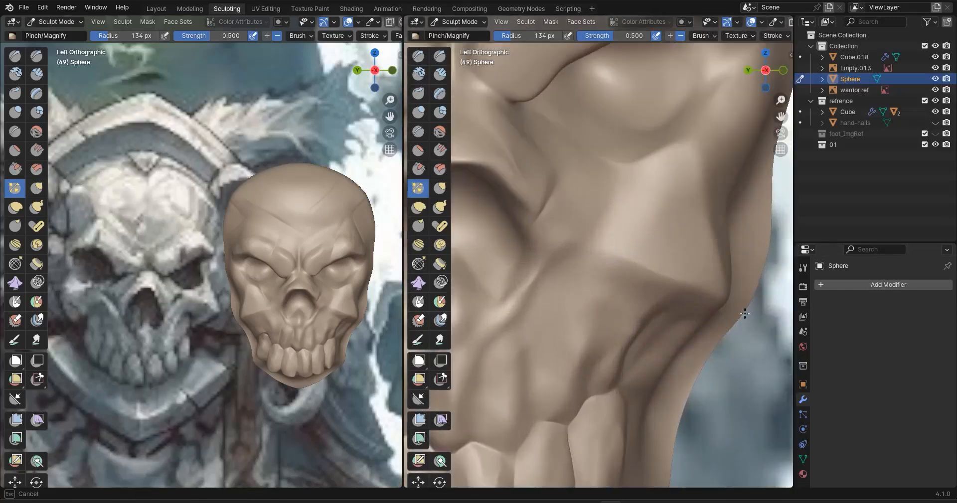
pyautogui.moveTo(765, 313); pyautogui.dragTo(765, 312)
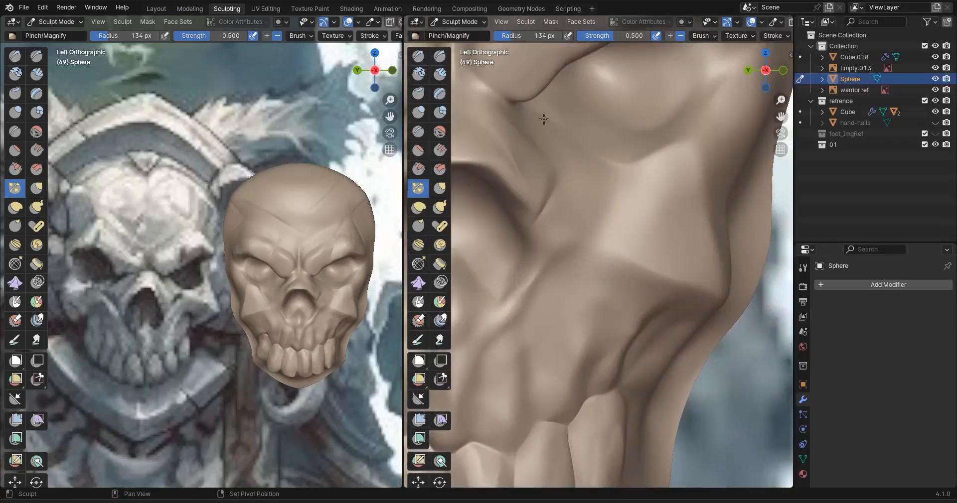
pyautogui.scroll(-5, 615, 262)
pyautogui.moveTo(582, 279); pyautogui.dragTo(605, 299, button='middle')
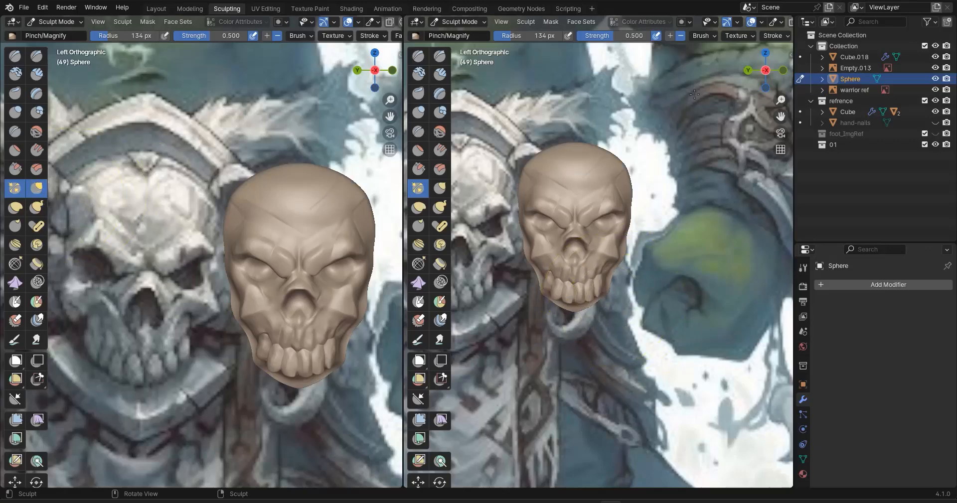
# Switch to the Grab brush, enlarge the second sculpting viewport and enable Y-axis mirror symmetry
pyautogui.press('g')
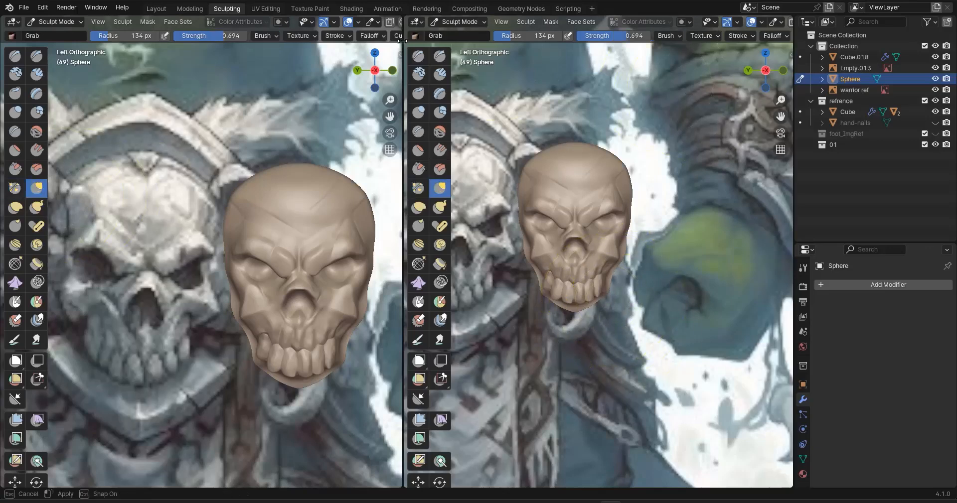
pyautogui.moveTo(403, 40); pyautogui.dragTo(260, 40)
pyautogui.click(714, 35)
pyautogui.scroll(4, 611, 331)
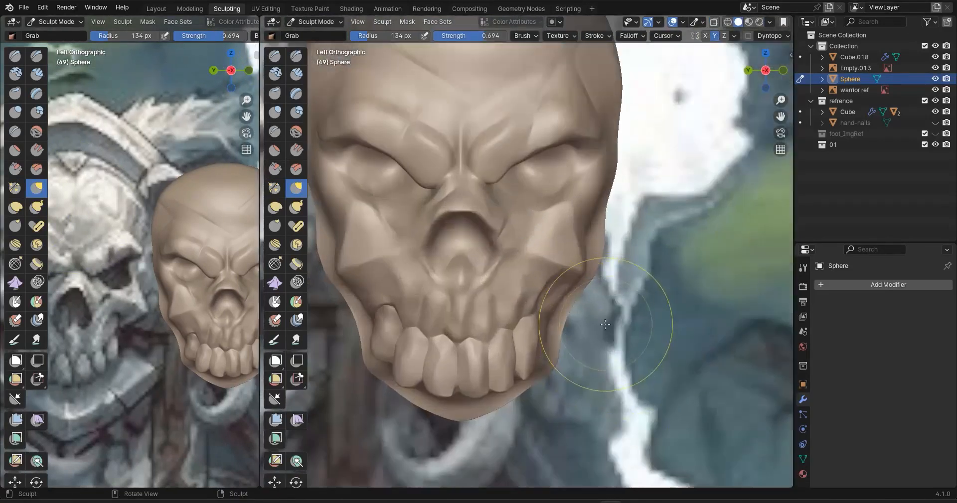
pyautogui.moveTo(260, 270); pyautogui.dragTo(345, 269)
# Reshape the side and underside of the skull's lower jaw with the Grab brush at 134 px
pyautogui.moveTo(429, 349); pyautogui.dragTo(593, 287, button='middle')
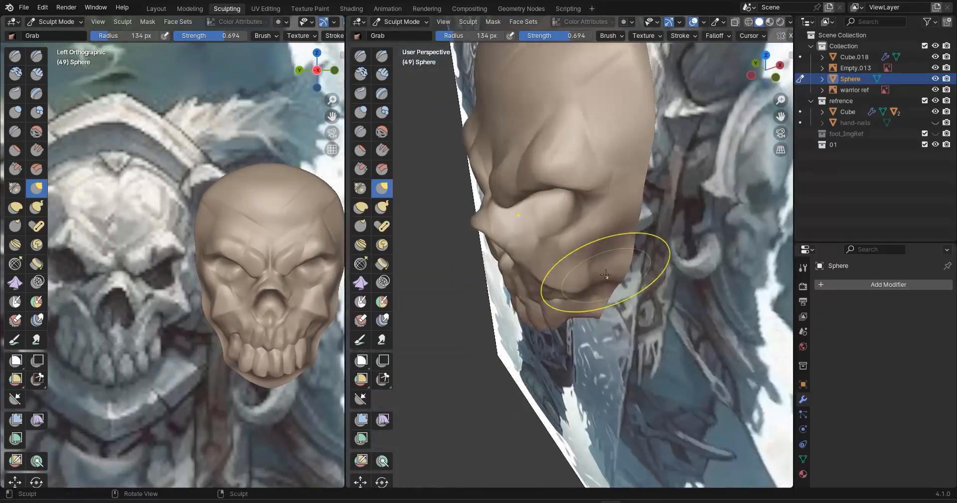
pyautogui.moveTo(613, 294); pyautogui.dragTo(611, 291)
pyautogui.moveTo(611, 291); pyautogui.dragTo(691, 269, button='middle')
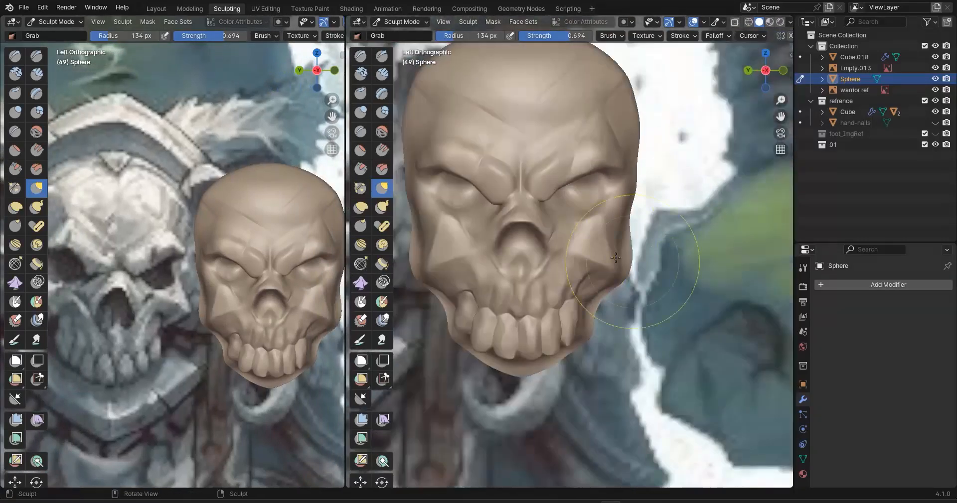
pyautogui.moveTo(460, 246)
pyautogui.mouseDown(button='middle')
pyautogui.moveTo(576, 245)
pyautogui.moveTo(634, 322)
pyautogui.mouseUp(button='middle')
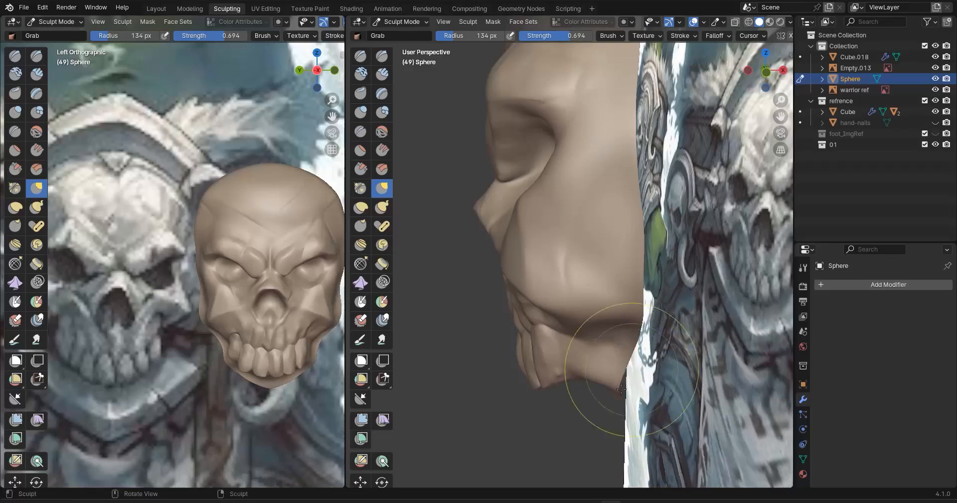
pyautogui.moveTo(573, 433)
pyautogui.mouseDown(button='middle')
pyautogui.moveTo(557, 234)
pyautogui.moveTo(535, 221)
pyautogui.moveTo(554, 220)
pyautogui.mouseUp(button='middle')
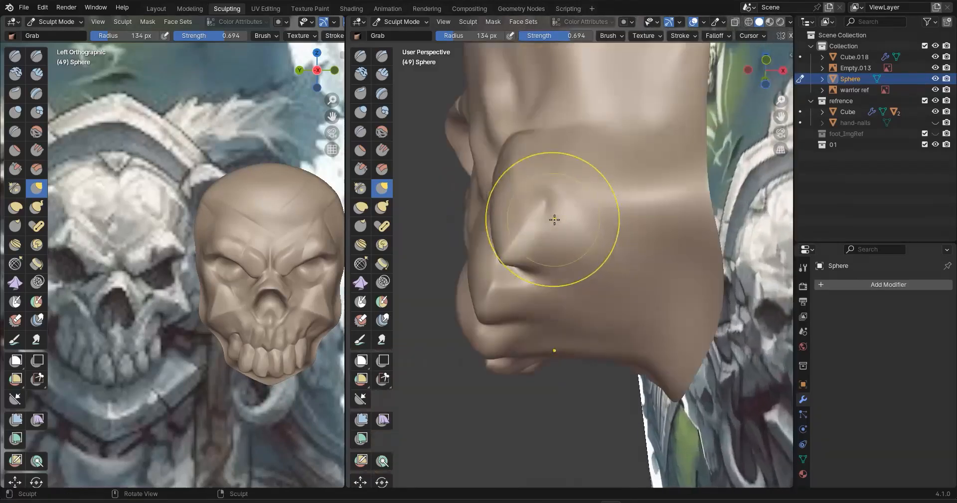
pyautogui.moveTo(672, 173); pyautogui.dragTo(484, 347, button='middle')
pyautogui.moveTo(489, 337)
pyautogui.mouseDown()
pyautogui.moveTo(501, 332)
pyautogui.moveTo(507, 350)
pyautogui.mouseUp()
pyautogui.moveTo(507, 350); pyautogui.dragTo(534, 342, button='middle')
# Examine the skull's profile from the teeth and nose tip to the forehead, and the brow up close
pyautogui.press('KP_1')
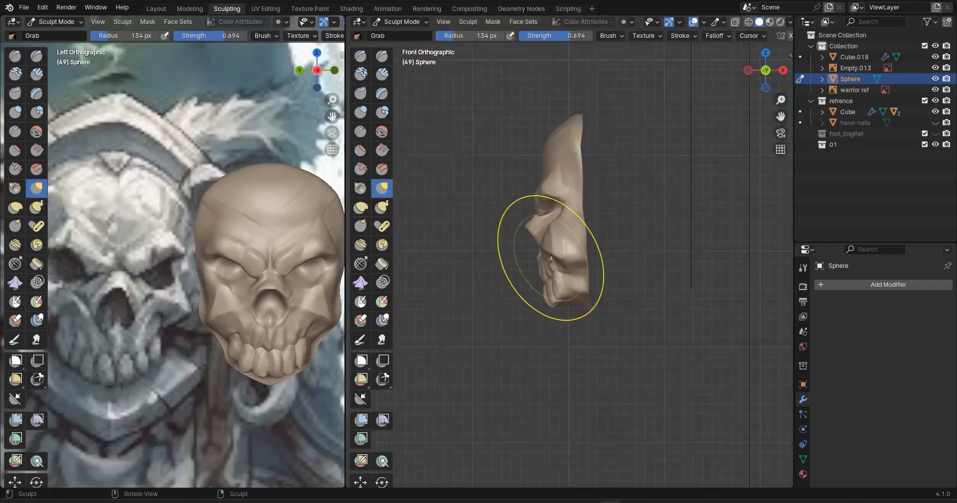
pyautogui.scroll(5, 555, 307)
pyautogui.scroll(3, 581, 235)
pyautogui.scroll(-3, 572, 236)
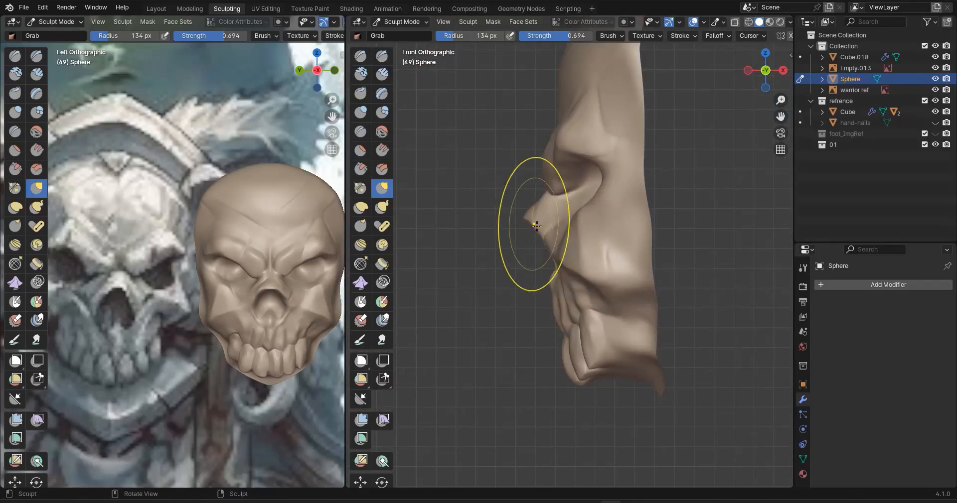
pyautogui.keyDown('shift'); pyautogui.moveTo(579, 120); pyautogui.dragTo(577, 239, button='middle'); pyautogui.keyUp('shift')
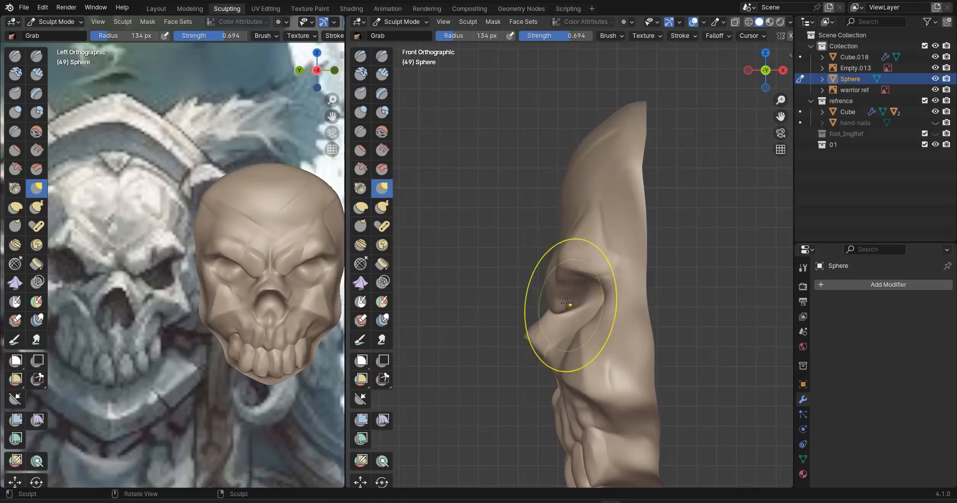
pyautogui.scroll(2, 566, 303)
pyautogui.moveTo(545, 277); pyautogui.dragTo(577, 342, button='middle')
pyautogui.scroll(-3, 577, 342)
pyautogui.scroll(8, 577, 299)
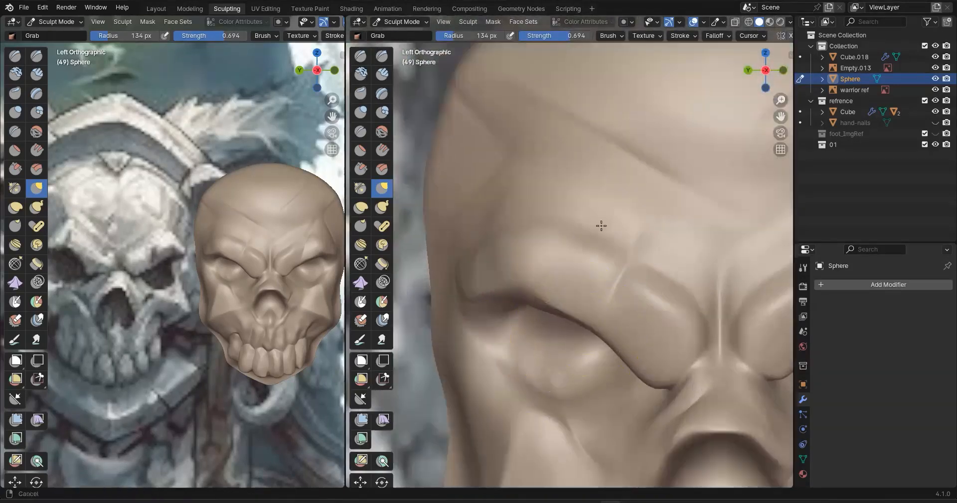
# Set the Draw brush radius to 109 px and sculpt the surface between the lower eye socket and the nose
pyautogui.keyDown('shift'); pyautogui.moveTo(601, 226); pyautogui.dragTo(630, 181, button='middle'); pyautogui.keyUp('shift')
pyautogui.click(16, 56)
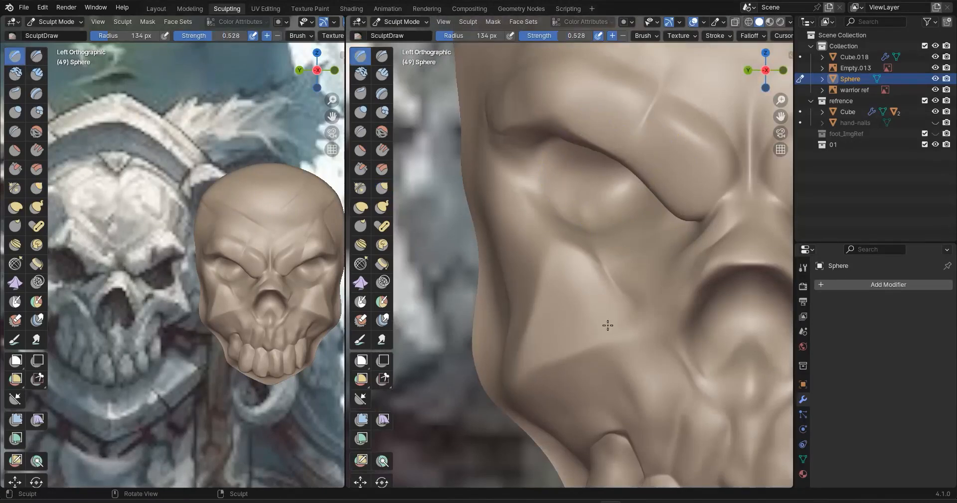
pyautogui.press('f')
pyautogui.click(599, 257)
pyautogui.scroll(2, 614, 263)
pyautogui.press('f')
pyautogui.click(702, 239)
pyautogui.moveTo(703, 239); pyautogui.dragTo(733, 247, button='middle')
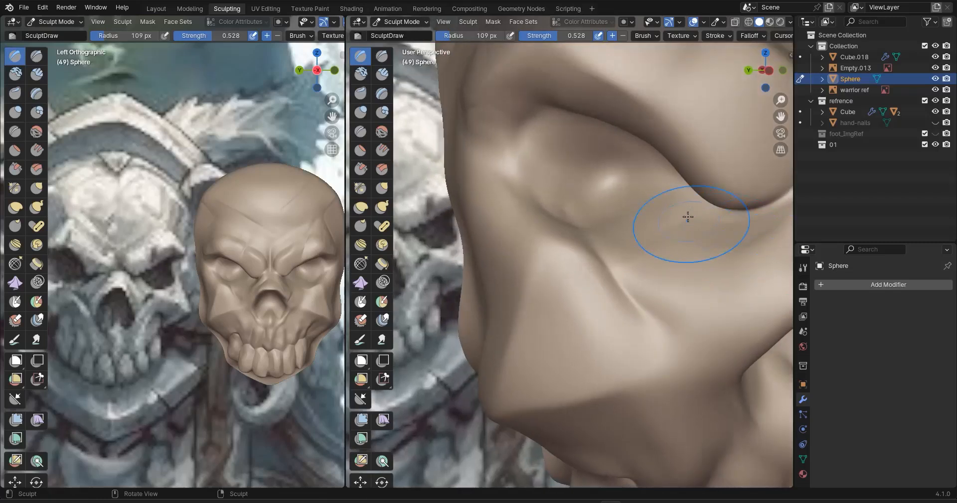
pyautogui.moveTo(680, 215)
pyautogui.mouseDown(button='middle')
pyautogui.moveTo(720, 207)
pyautogui.moveTo(634, 239)
pyautogui.moveTo(635, 282)
pyautogui.mouseUp(button='middle')
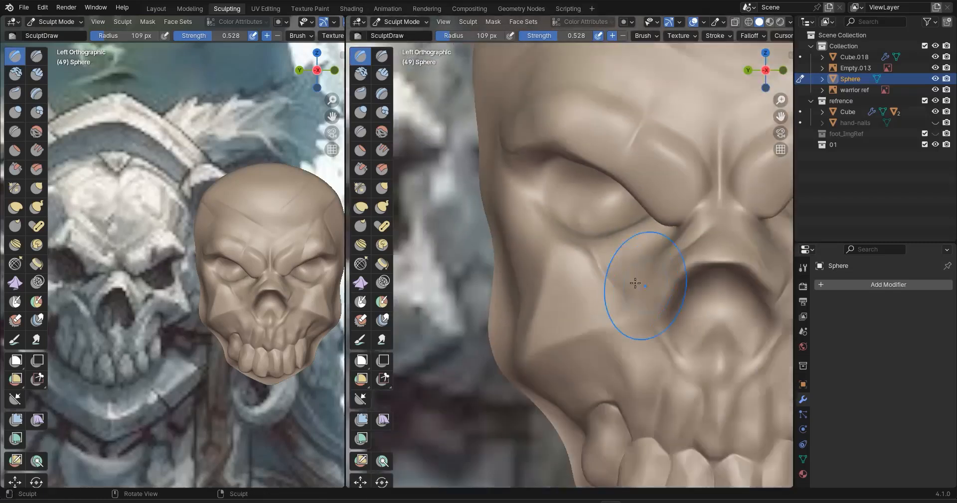
pyautogui.keyDown('alt'); pyautogui.moveTo(712, 281); pyautogui.dragTo(679, 273, button='middle'); pyautogui.keyUp('alt')
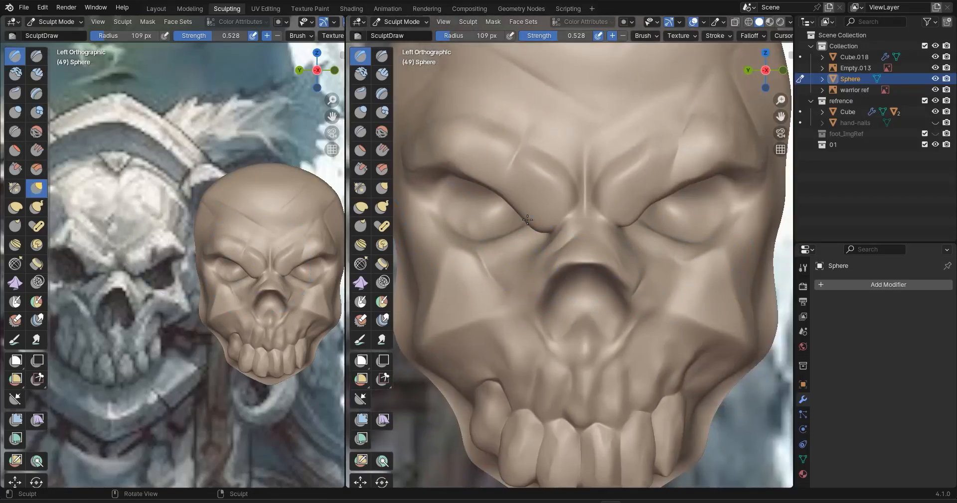
# Reshape the inner ends of the brows above the eye sockets with the Grab brush at 135 px
pyautogui.press('g')
pyautogui.scroll(3, 502, 251)
pyautogui.scroll(-1, 454, 240)
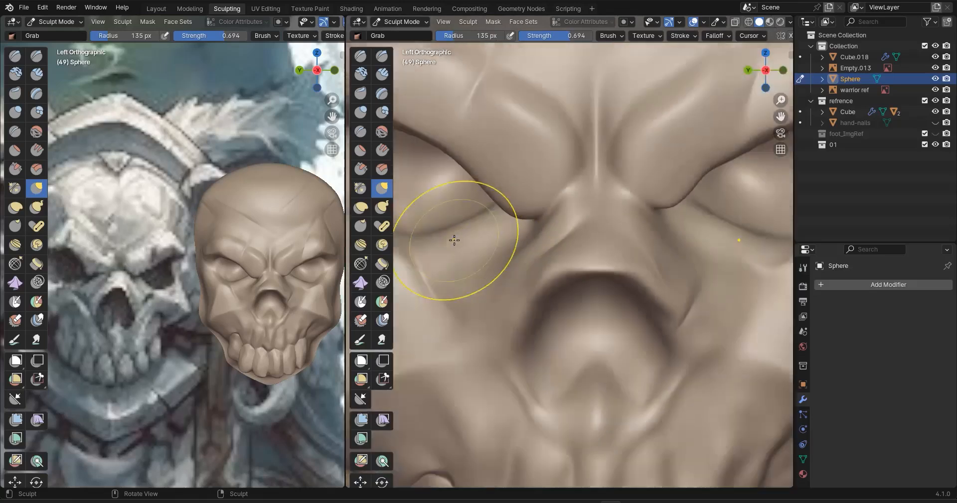
pyautogui.scroll(-2, 454, 240)
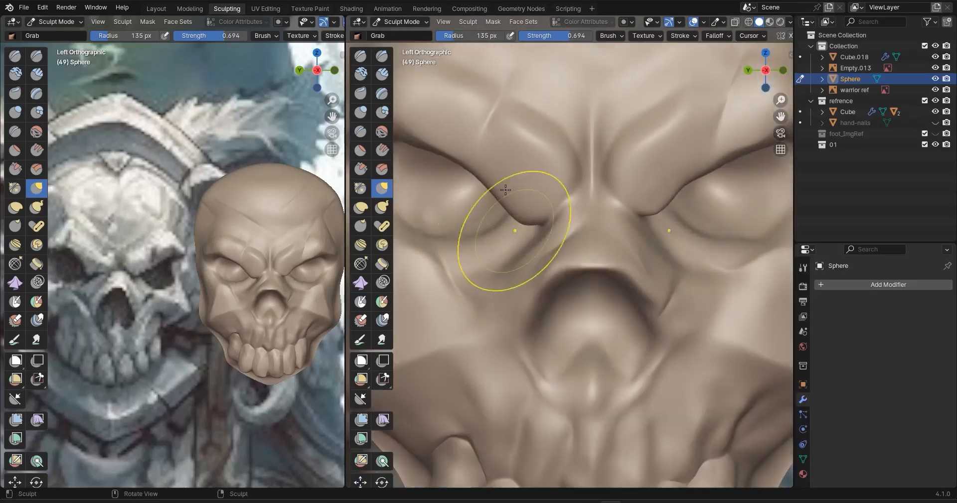
pyautogui.scroll(-2, 506, 190)
pyautogui.moveTo(523, 213); pyautogui.dragTo(536, 199)
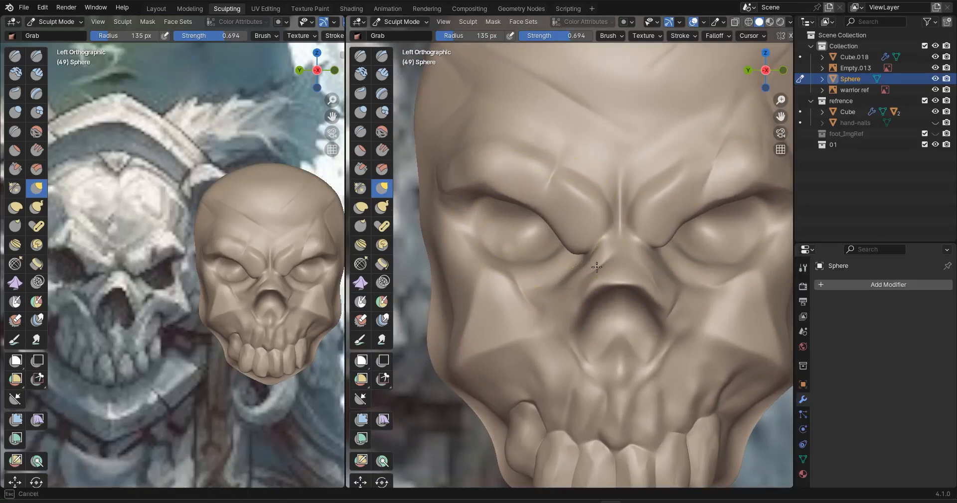
pyautogui.scroll(5, 597, 267)
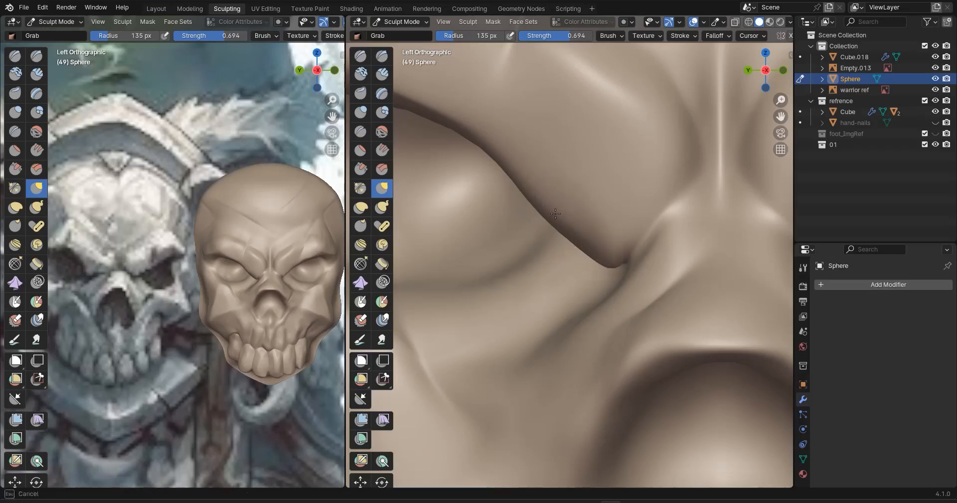
pyautogui.scroll(-2, 555, 214)
pyautogui.scroll(-4, 538, 197)
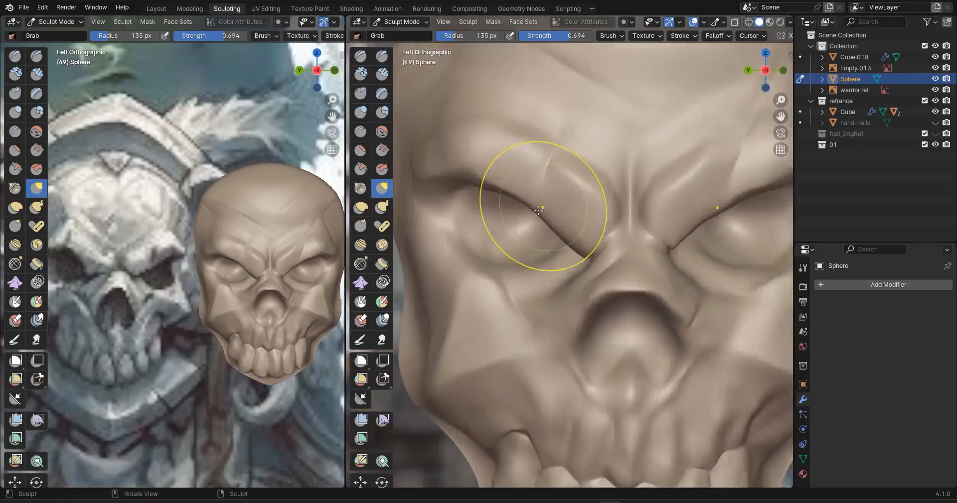
# Maximize the sculpting viewport and examine the skull's nose, brows and cheekbones from the front and three-quarter angles
pyautogui.hotkey('ctrl', 'space')
pyautogui.scroll(-6, 506, 247)
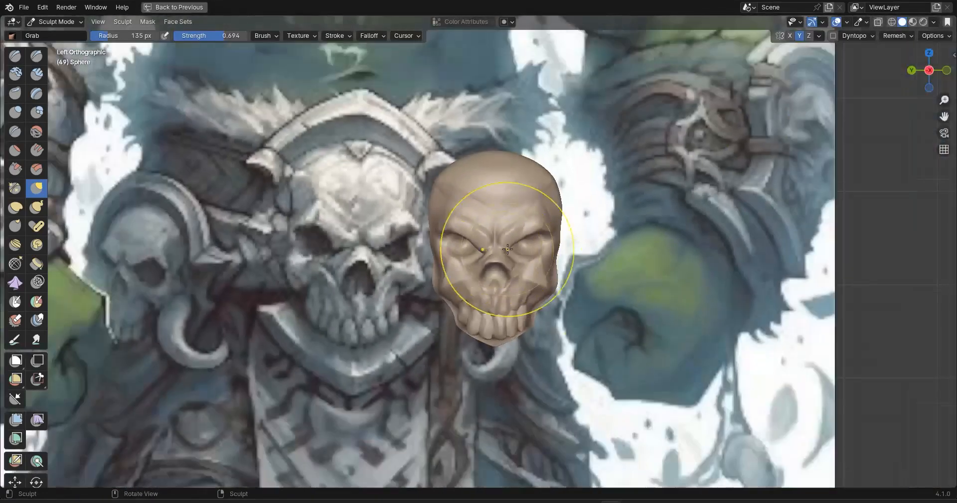
pyautogui.moveTo(545, 304)
pyautogui.mouseDown(button='middle')
pyautogui.moveTo(528, 288)
pyautogui.moveTo(548, 298)
pyautogui.mouseUp(button='middle')
pyautogui.scroll(8, 551, 301)
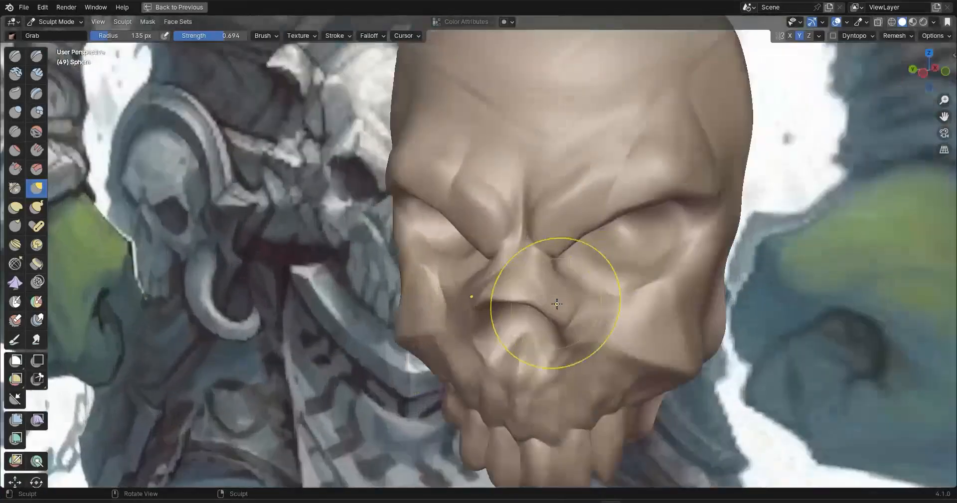
pyautogui.keyDown('shift'); pyautogui.moveTo(746, 310); pyautogui.dragTo(674, 330); pyautogui.keyUp('shift')
pyautogui.scroll(-4, 627, 309)
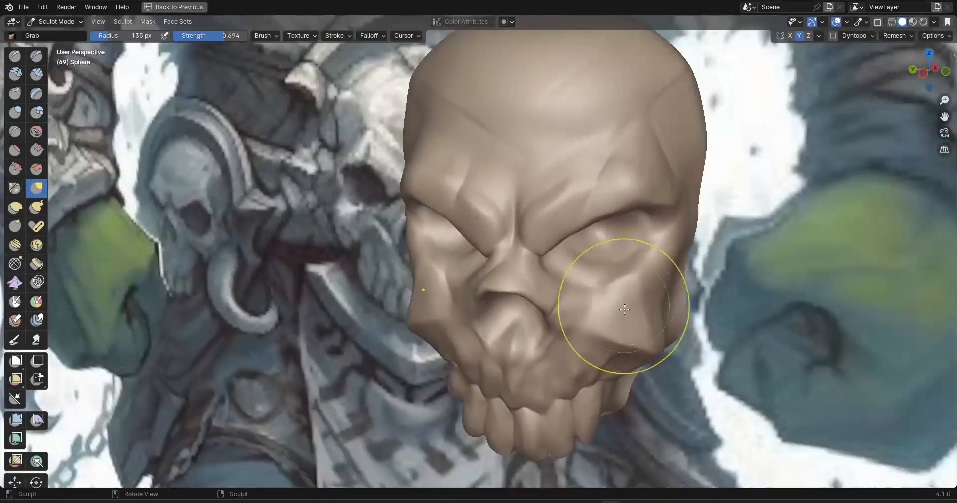
pyautogui.keyDown('alt'); pyautogui.moveTo(624, 310); pyautogui.dragTo(605, 276, button='middle'); pyautogui.keyUp('alt')
# Compare the skull's overall proportions with the belt skull in the full warrior reference
pyautogui.scroll(-8, 594, 278)
pyautogui.moveTo(471, 294)
pyautogui.mouseDown(button='middle')
pyautogui.moveTo(504, 299)
pyautogui.moveTo(457, 284)
pyautogui.mouseUp(button='middle')
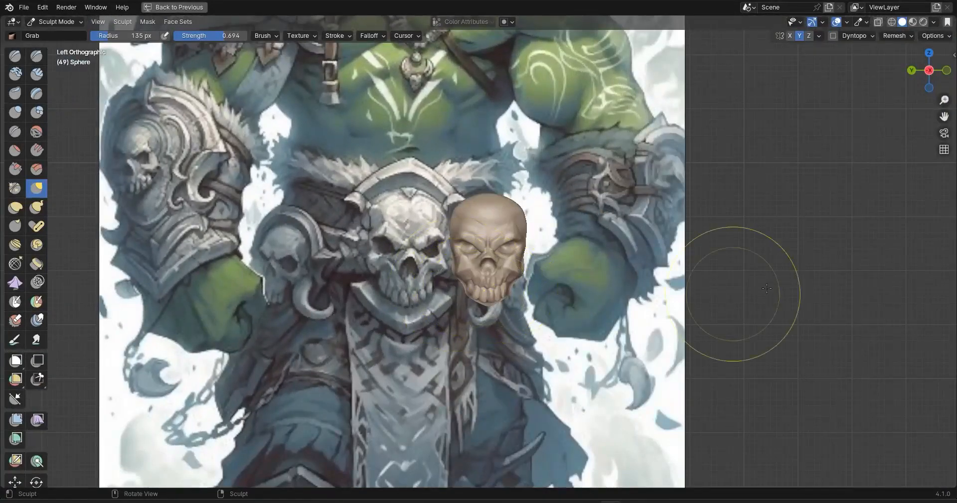
pyautogui.scroll(2, 478, 245)
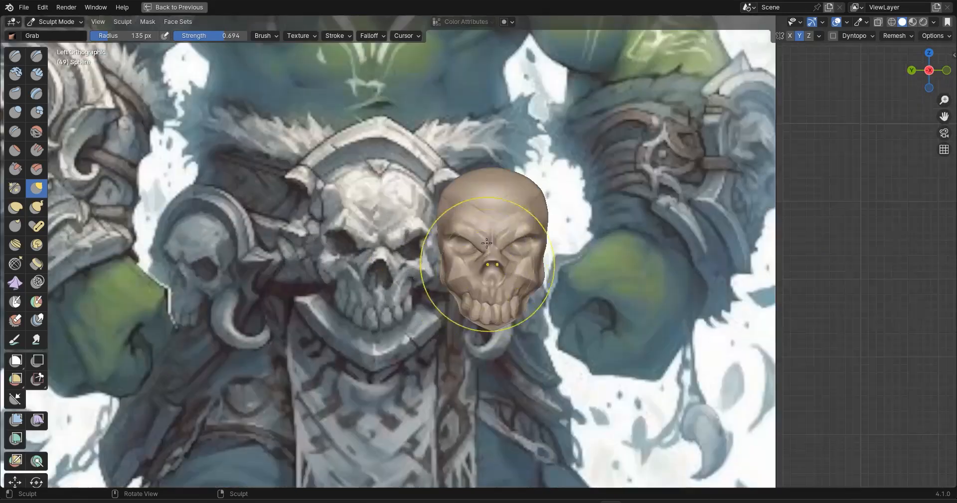
pyautogui.scroll(-3, 429, 274)
pyautogui.scroll(-2, 426, 277)
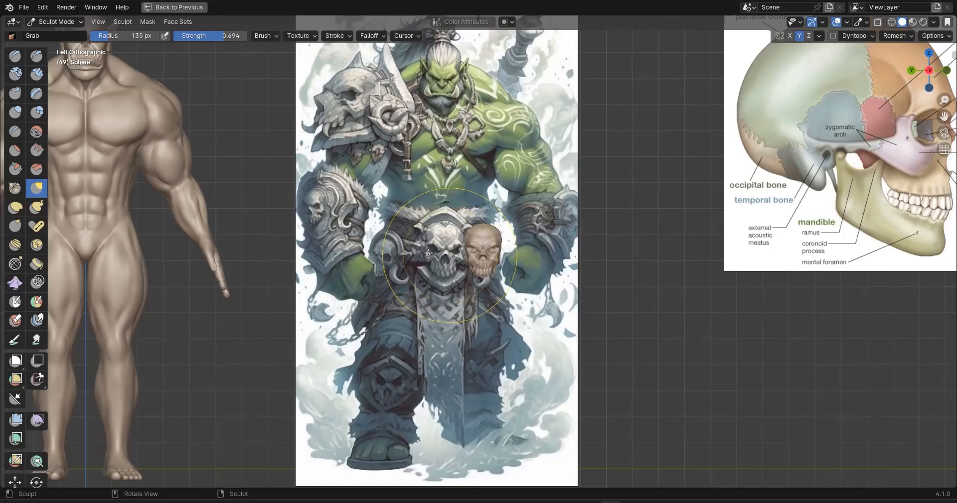
pyautogui.scroll(8, 487, 305)
pyautogui.moveTo(487, 305)
pyautogui.mouseDown(button='middle')
pyautogui.moveTo(522, 280)
pyautogui.moveTo(510, 276)
pyautogui.mouseUp(button='middle')
pyautogui.scroll(-5, 507, 274)
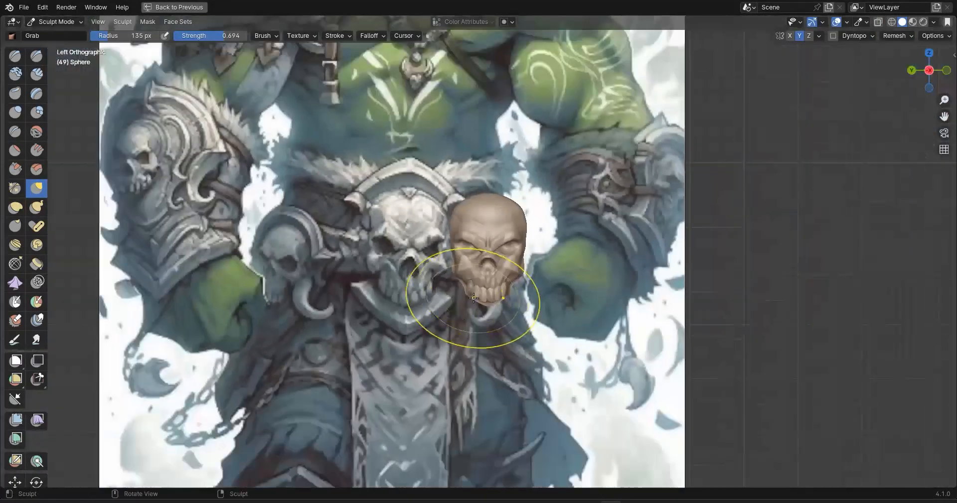